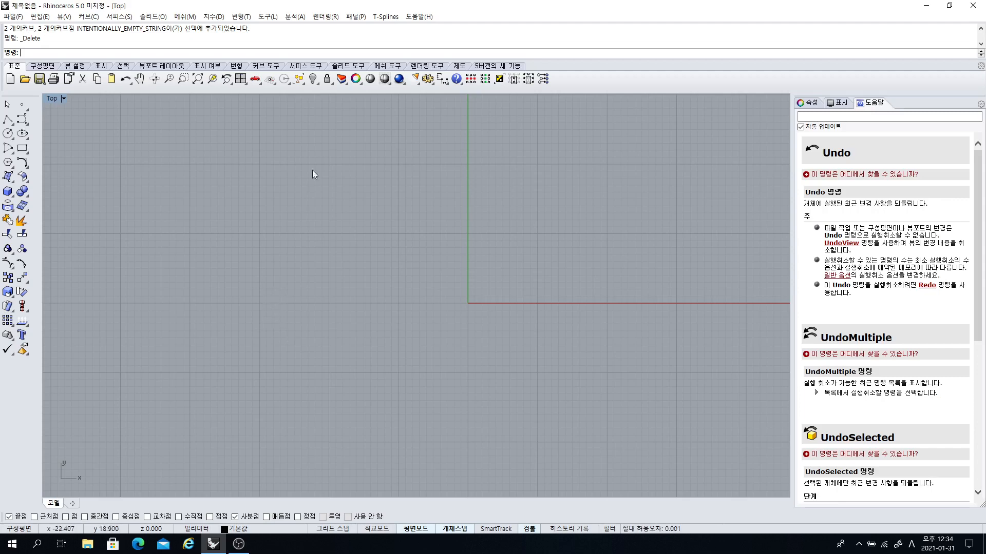
click(29, 167)
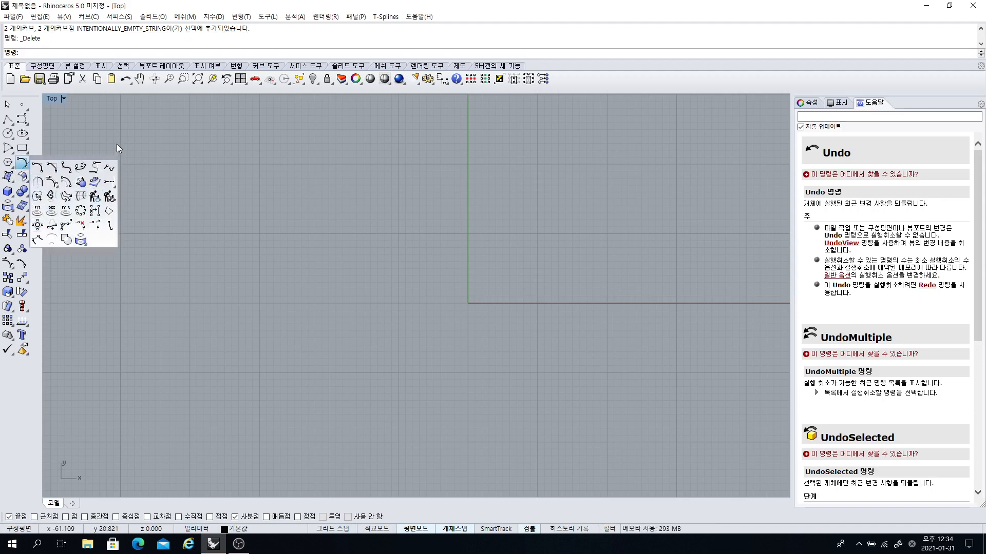
click(10, 178)
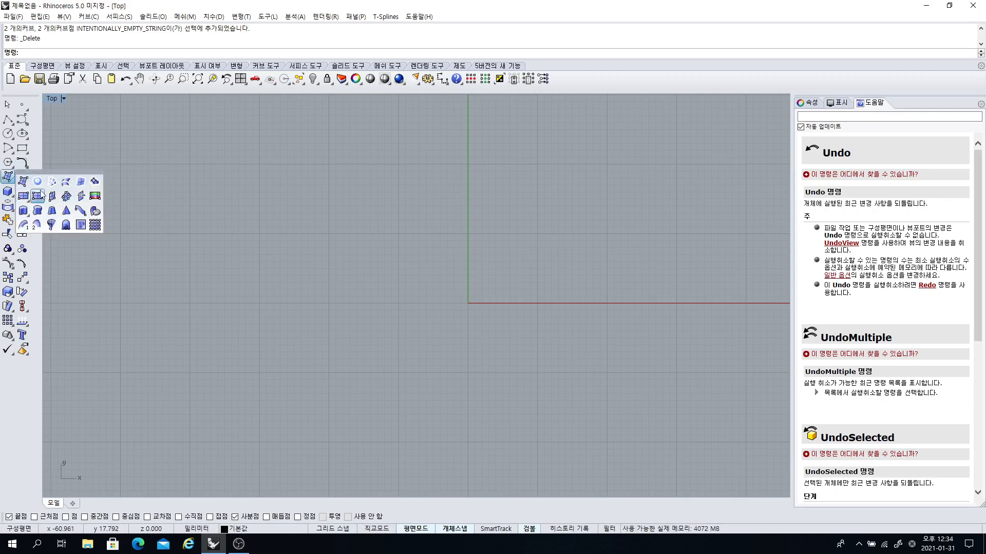
click(26, 167)
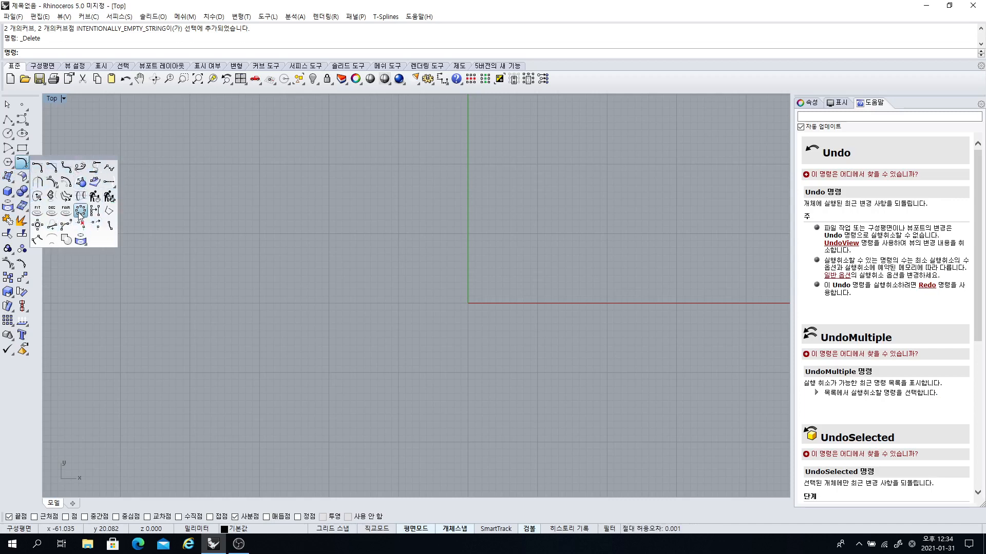
- Create a four-sided surface from corner points in the empty area on the negative side of the Y axis
click(11, 179)
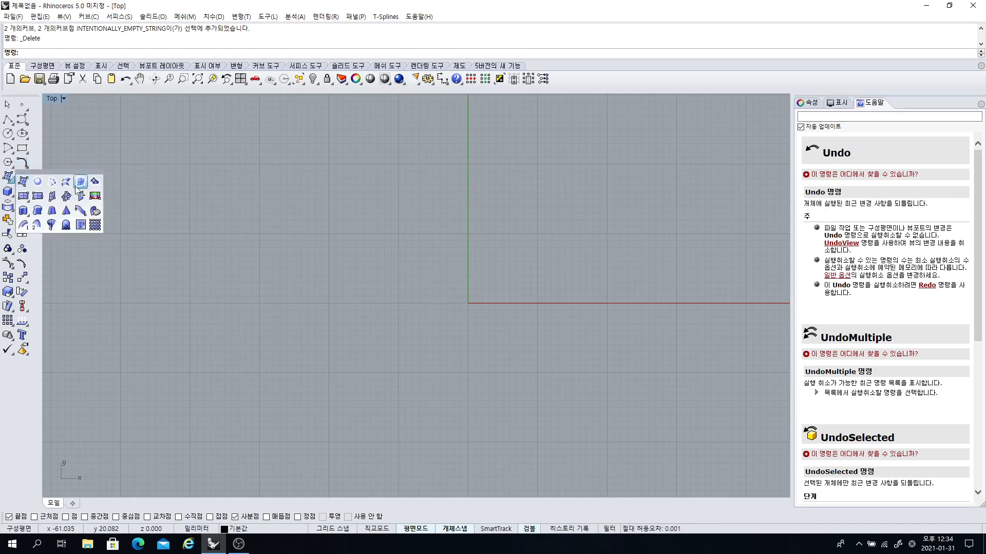
click(24, 182)
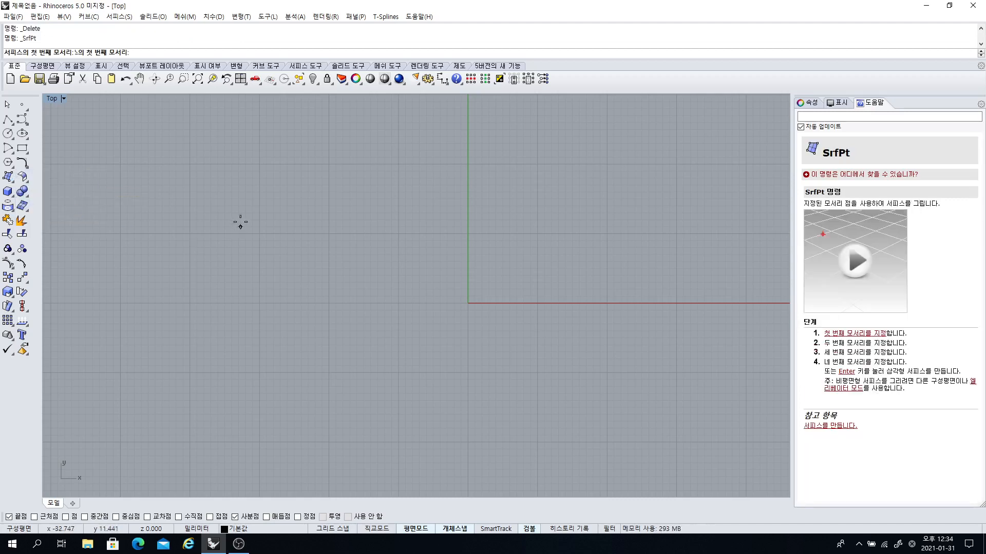
click(235, 211)
click(205, 298)
click(347, 323)
click(384, 184)
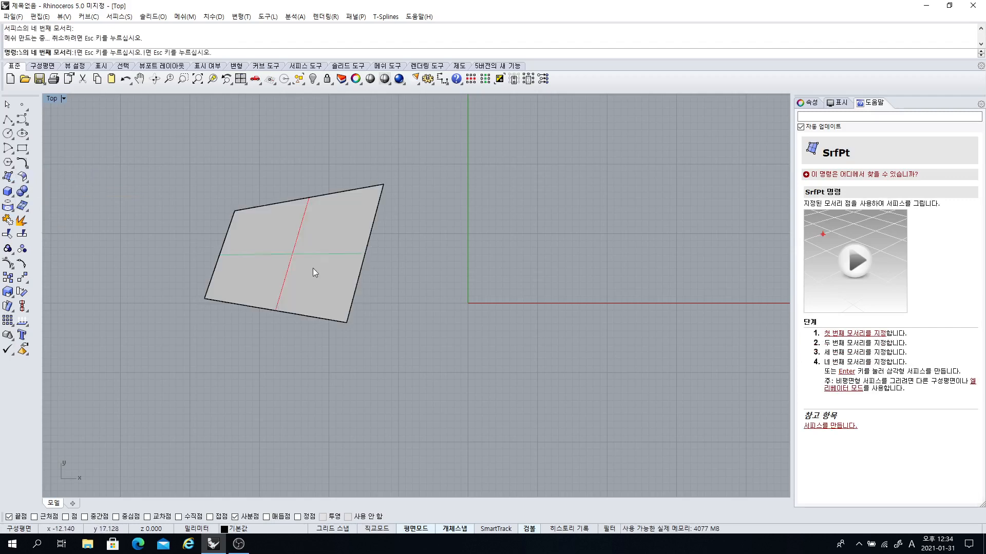
- Create a triangular surface from three corner points beside the four-sided one, straddling the Y axis
key(Return)
click(446, 211)
click(411, 304)
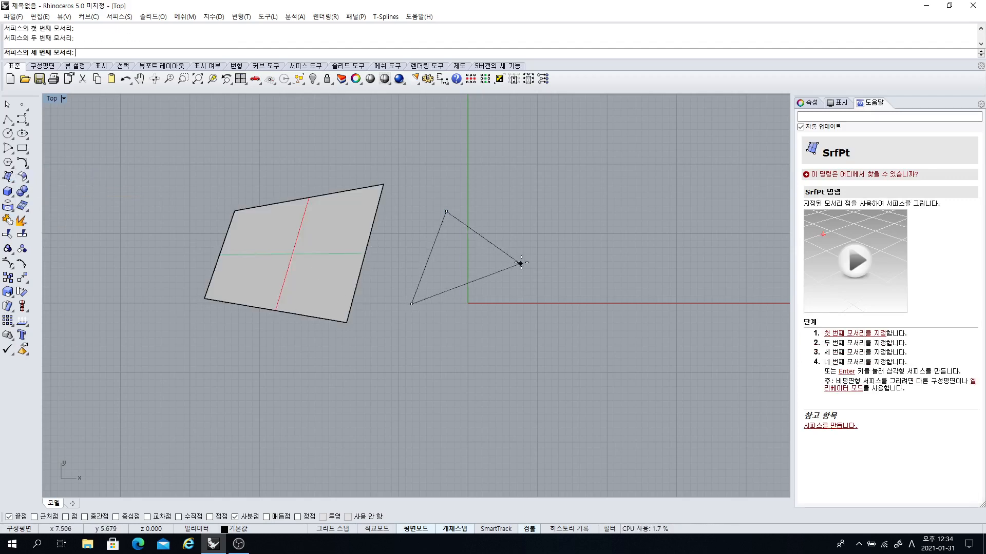
click(521, 262)
key(Return)
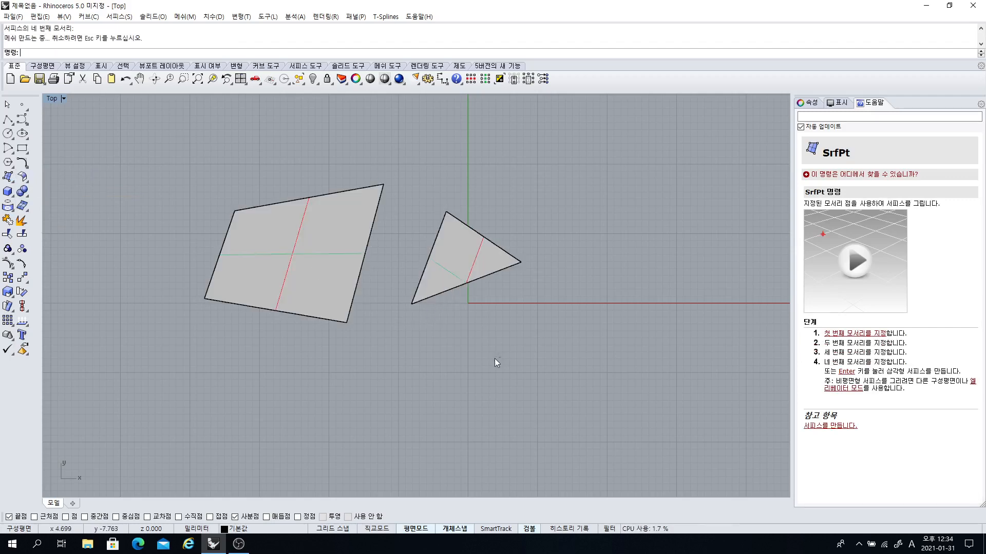
- Delete both the four-sided and the triangular surface
drag(267, 228, 267, 229)
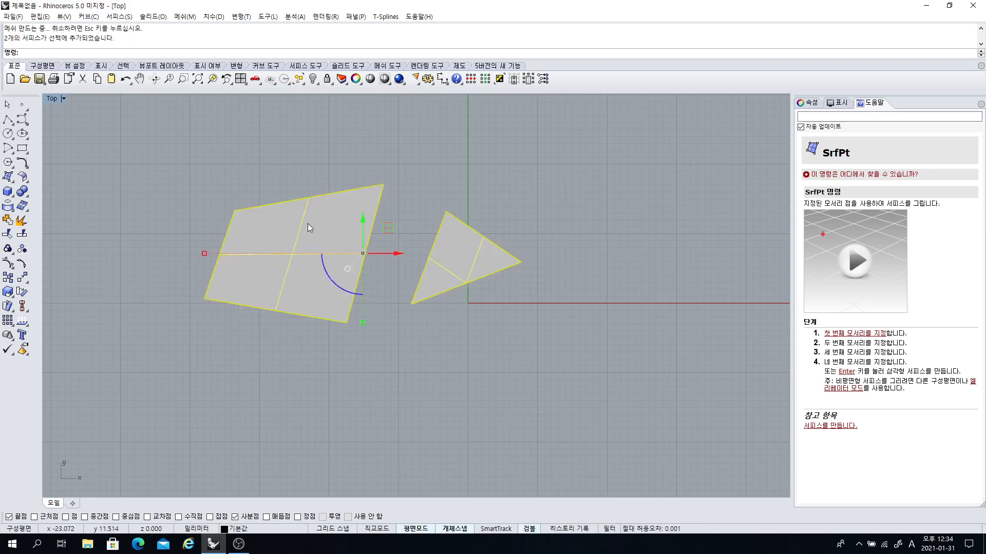
key(Delete)
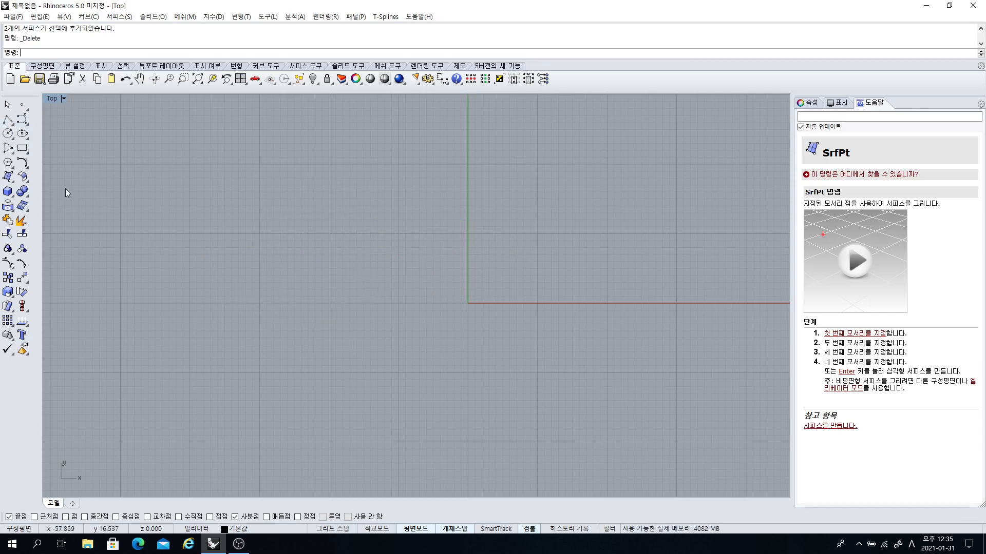
click(8, 177)
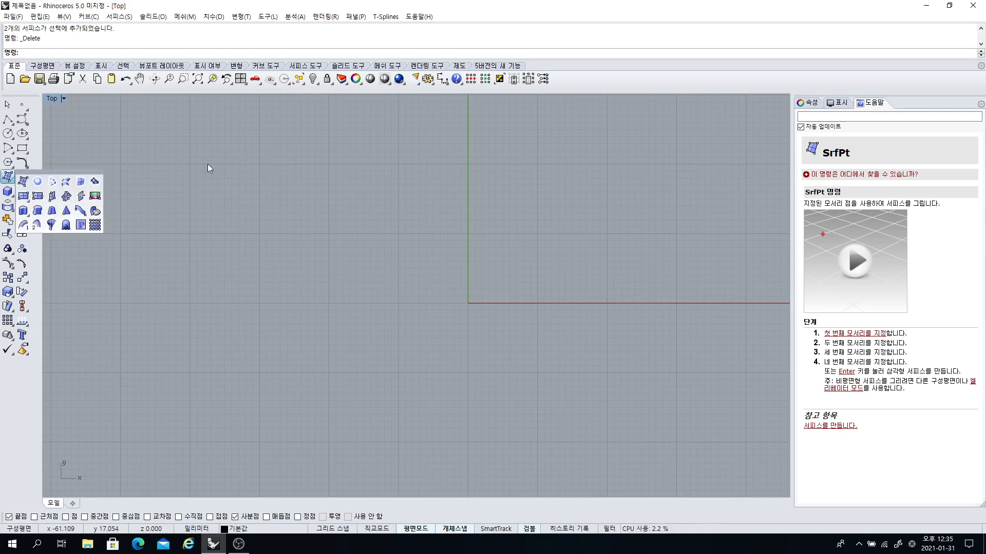
- Draw a closed, bean-shaped degree 3 control-point curve on the negative side of the Y axis
click(22, 119)
click(286, 275)
click(286, 299)
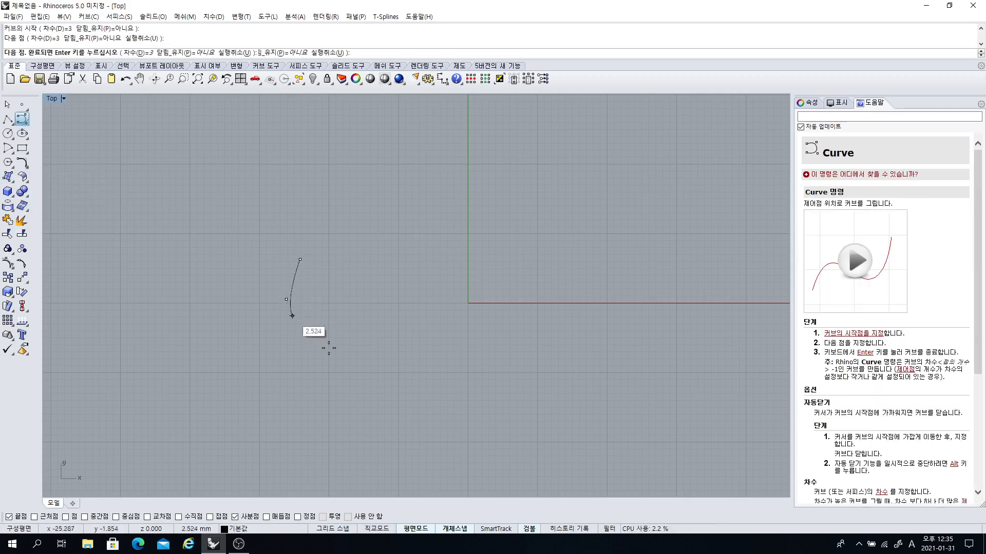
click(369, 360)
click(428, 313)
click(391, 289)
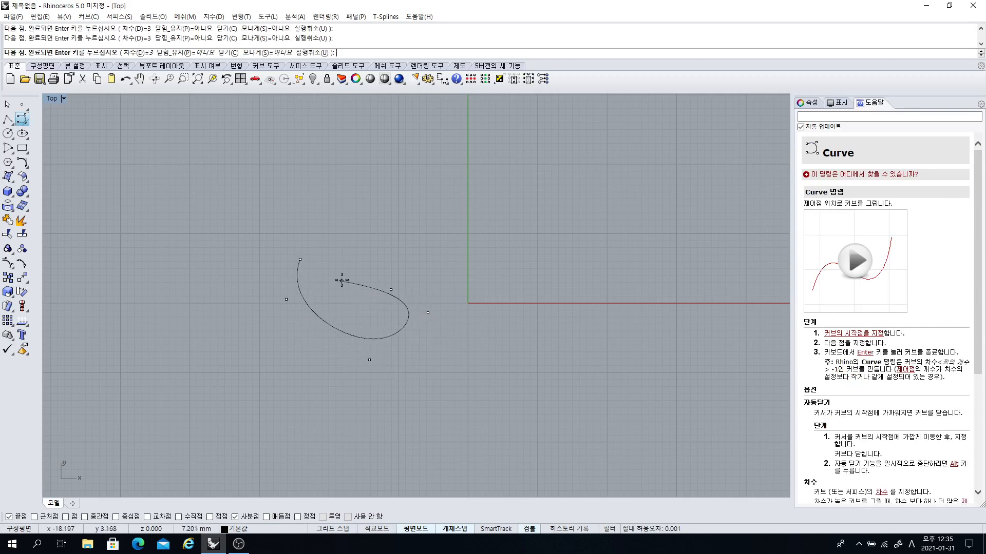
click(334, 235)
click(300, 261)
right_click(301, 263)
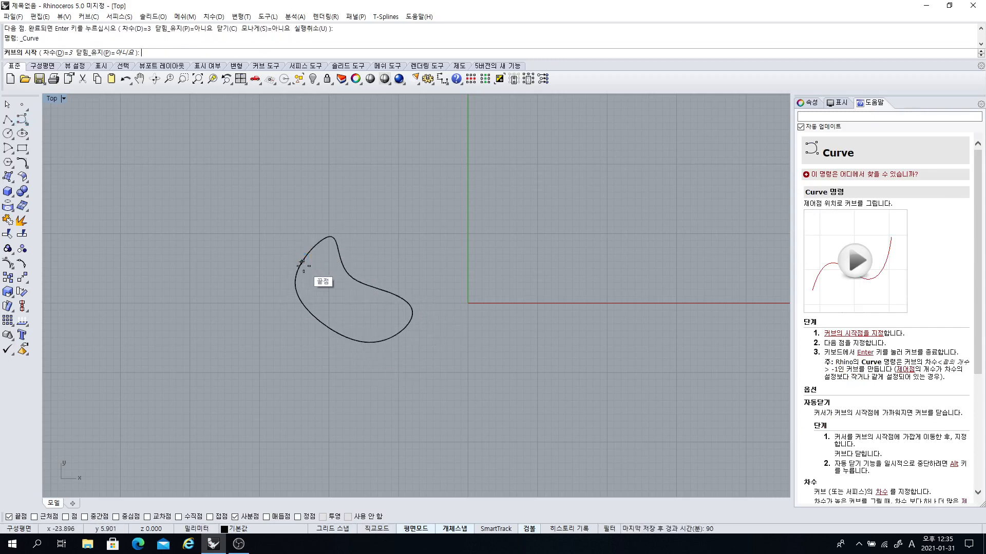
key(Escape)
- Copy the bean-shaped curve horizontally to the positive side of the Y axis
click(305, 264)
drag(383, 294, 609, 324)
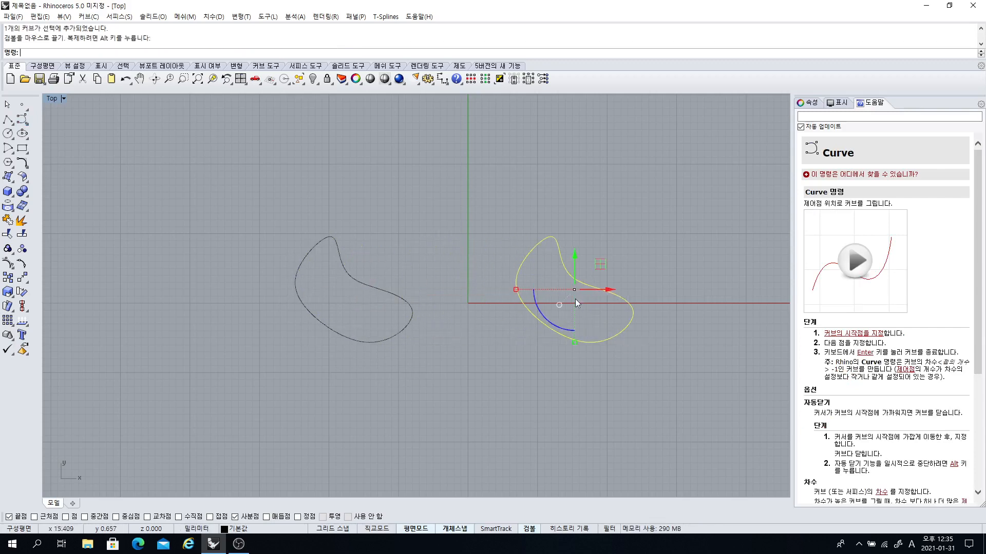
click(452, 207)
right_drag(440, 269, 438, 247)
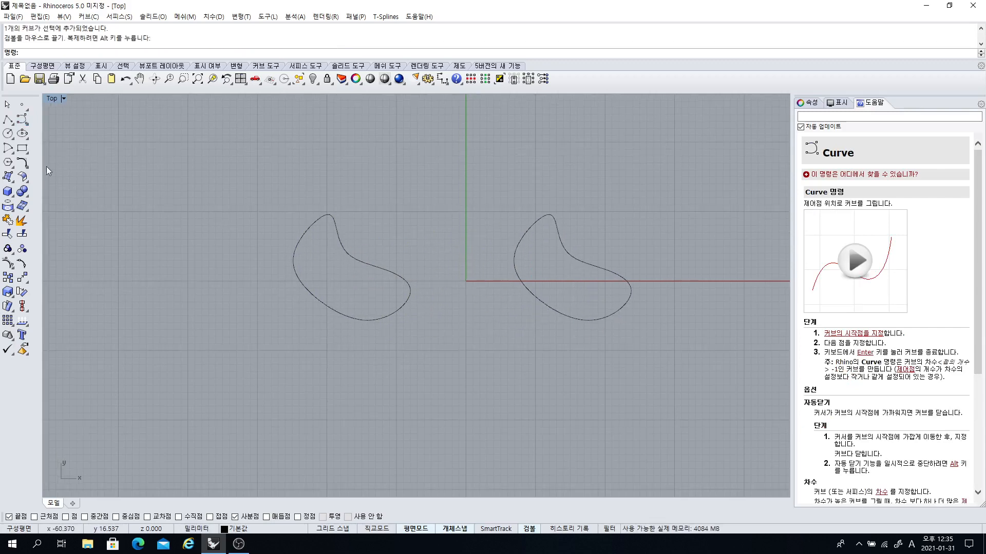
- Create a four-sided surface from corner points that fully encloses the copied curve
click(8, 176)
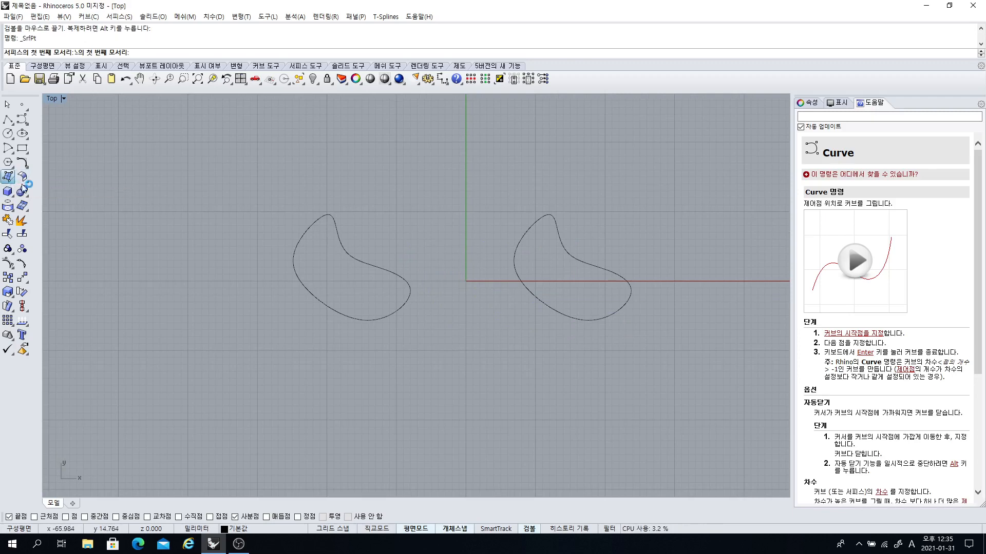
click(485, 186)
click(496, 351)
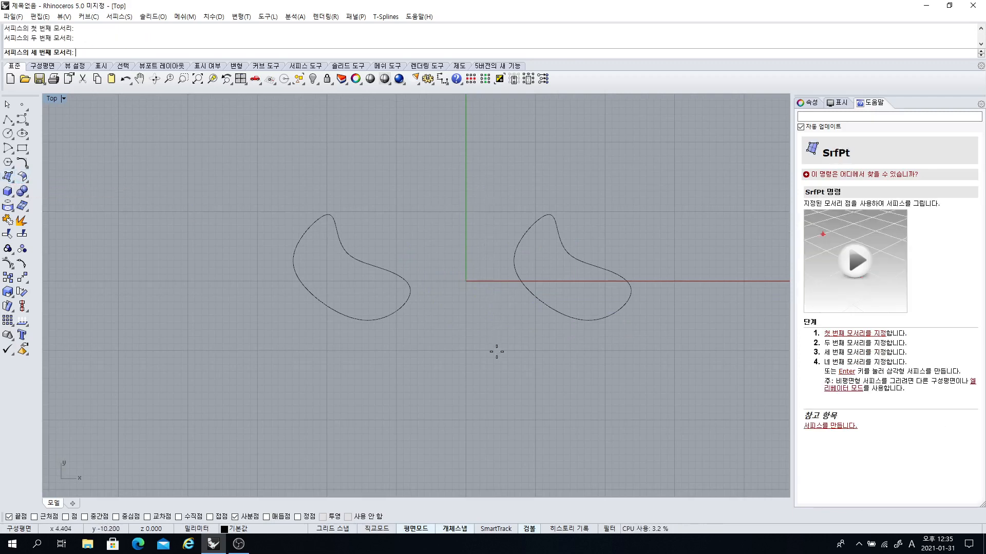
click(718, 364)
click(669, 199)
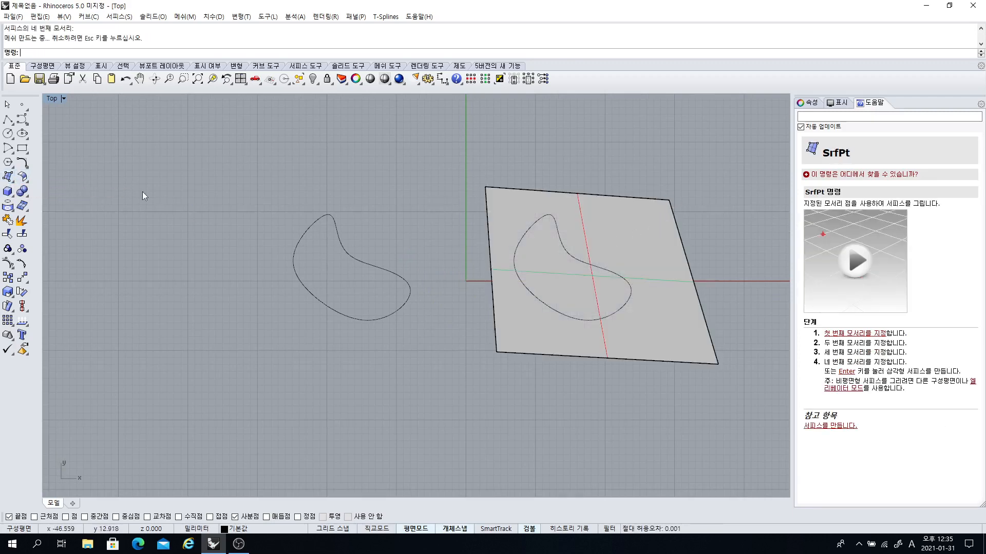
- Create a planar surface from the original bean-shaped closed curve
click(13, 181)
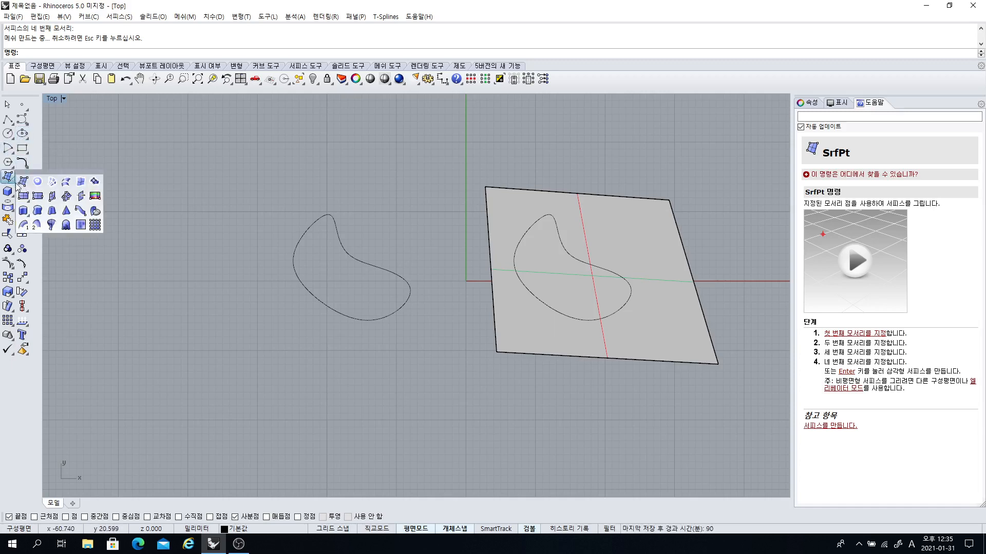
click(38, 182)
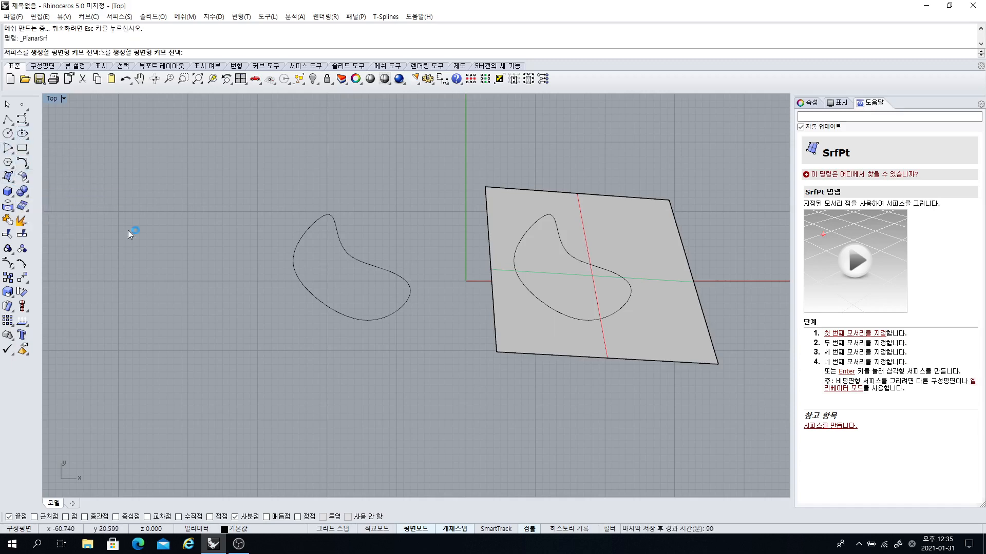
click(307, 233)
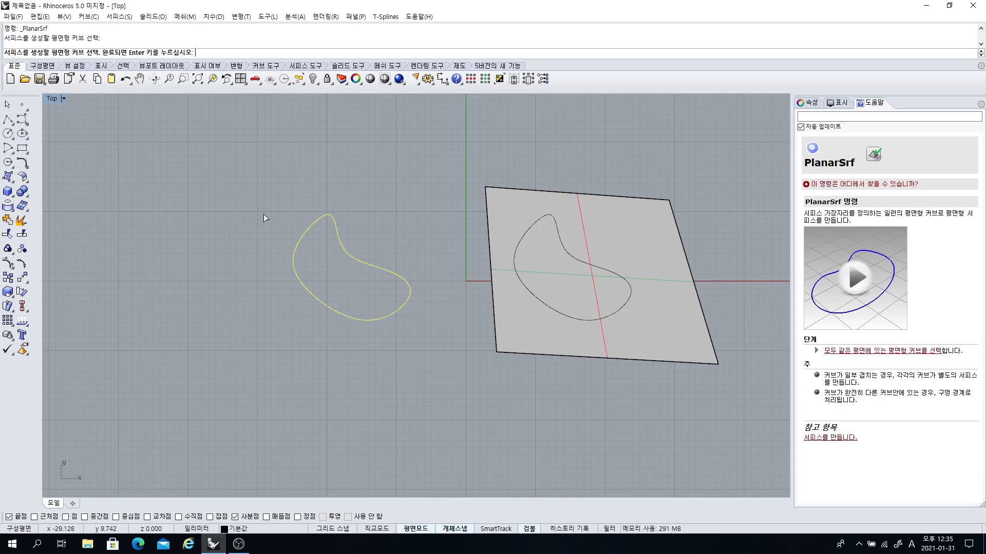
key(Return)
key(Right)
key(Down)
click(294, 241)
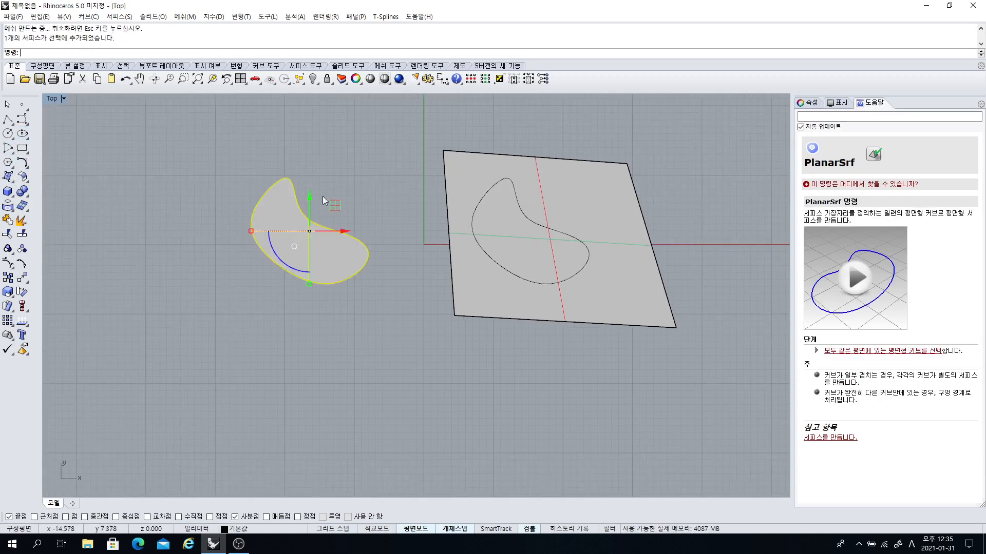
click(372, 193)
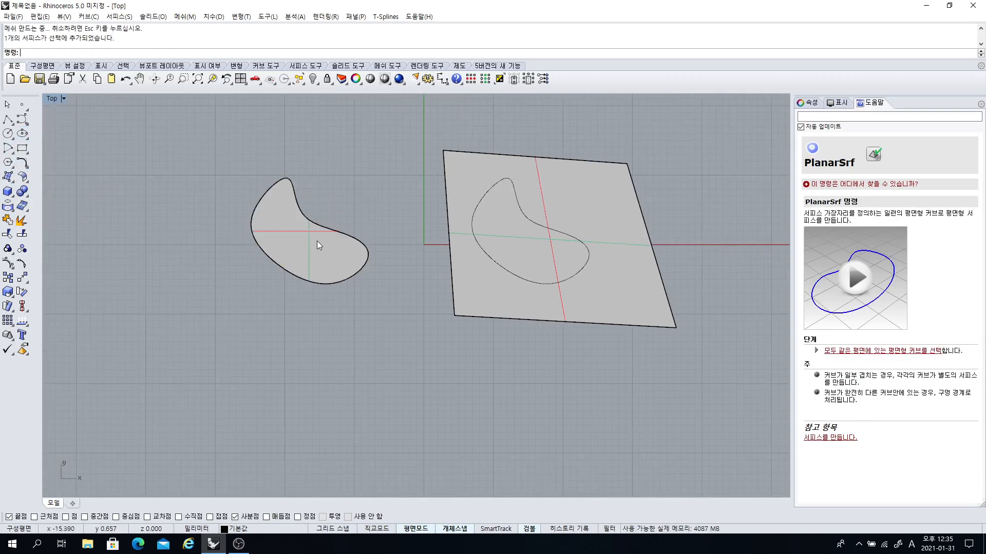
- Turn on the control points of the bean-shaped planar surface
click(317, 243)
click(7, 265)
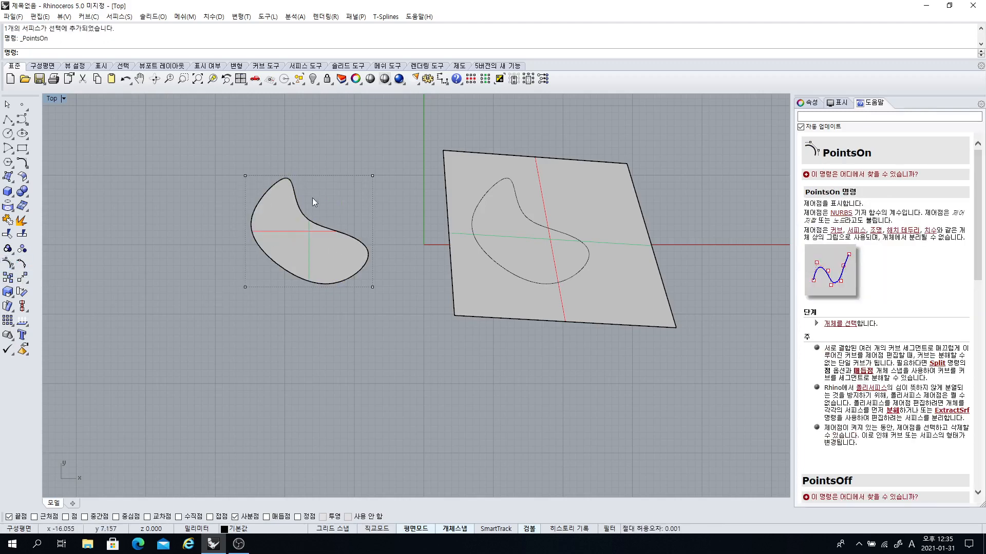
scroll(293, 233, up, 1)
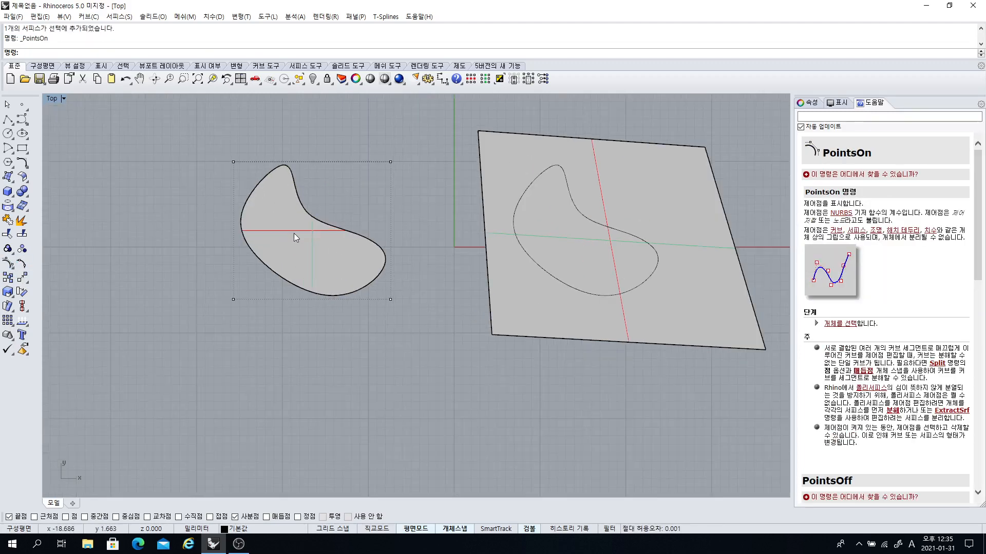
key(Escape)
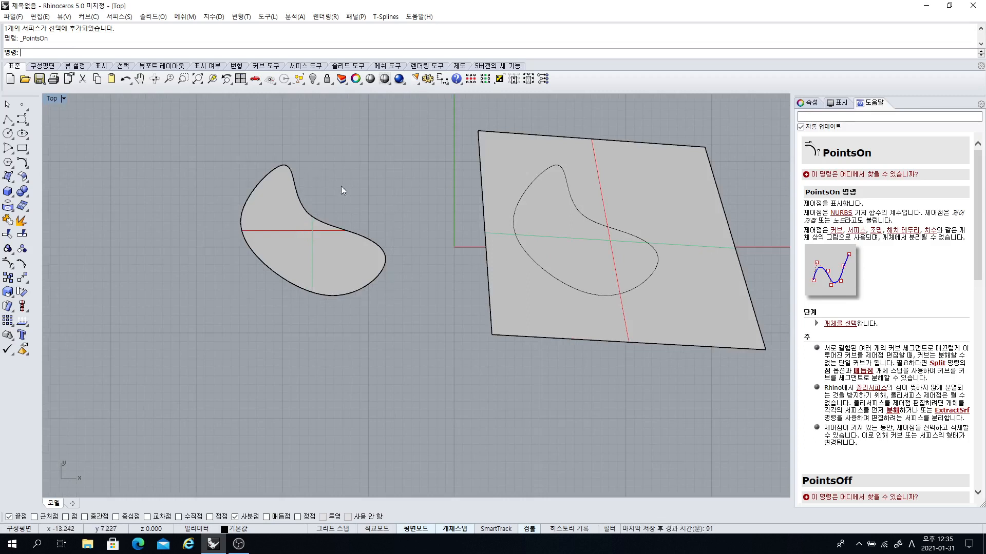
click(286, 193)
click(8, 264)
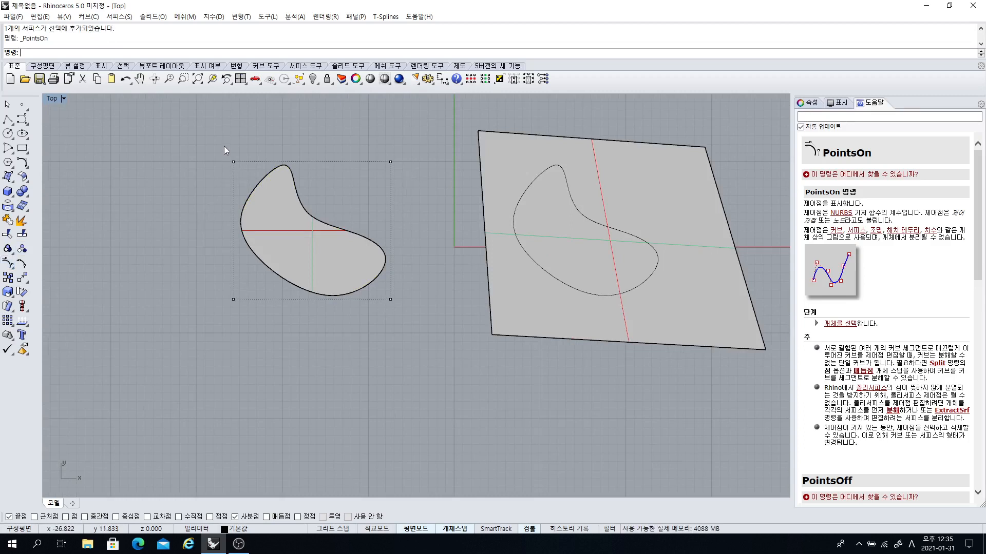
right_drag(312, 193, 286, 187)
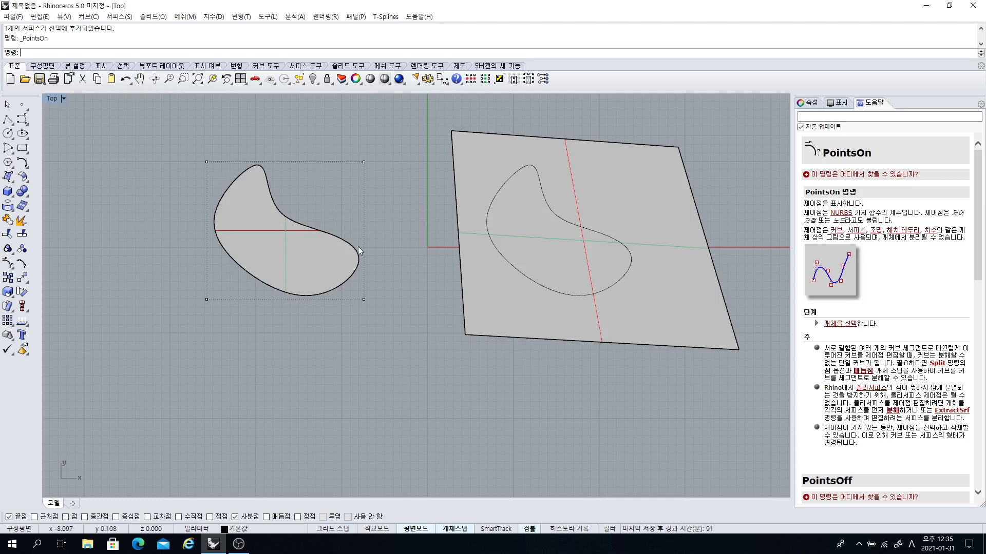
scroll(357, 244, down, 2)
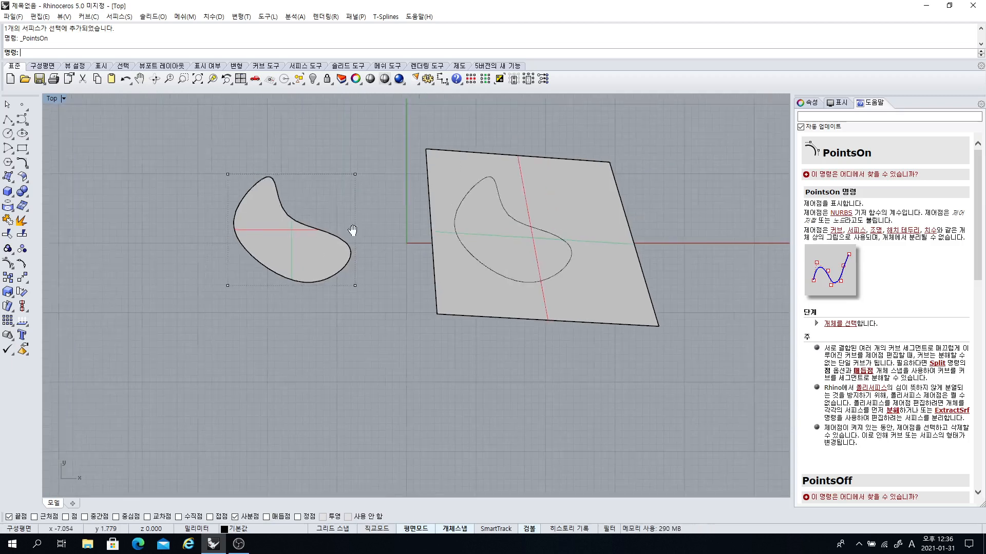
- Split the four-sided surface using the copied bean-shaped curve as the cutting object
click(7, 177)
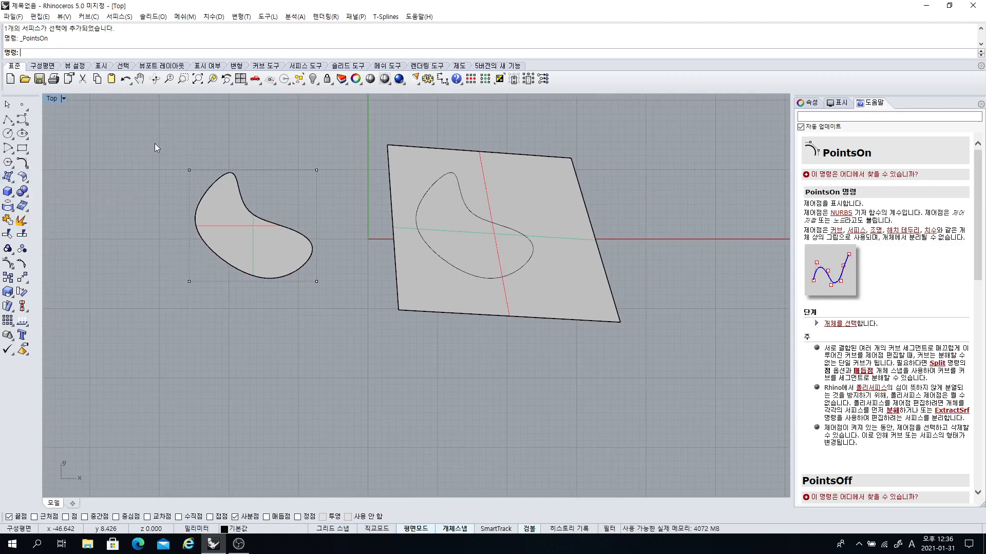
click(549, 211)
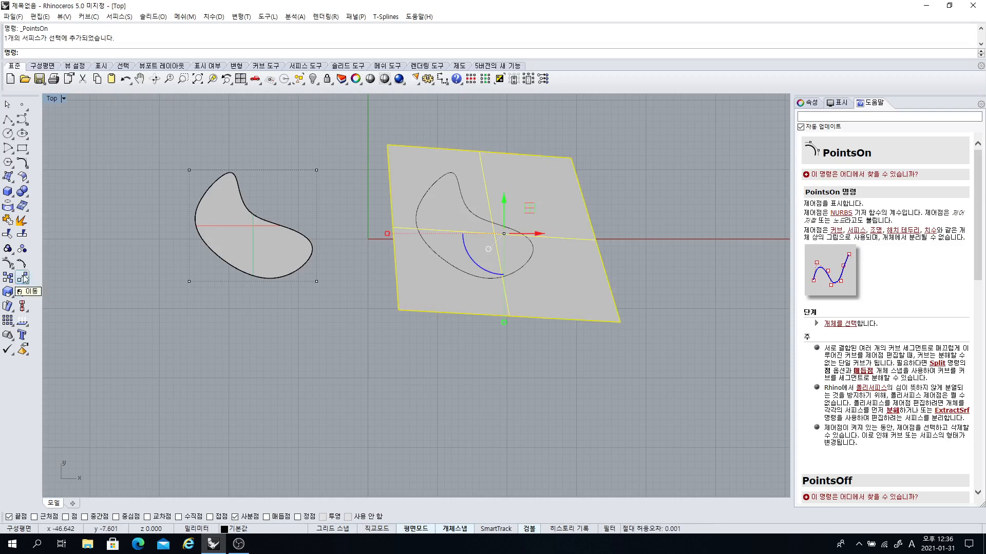
click(22, 235)
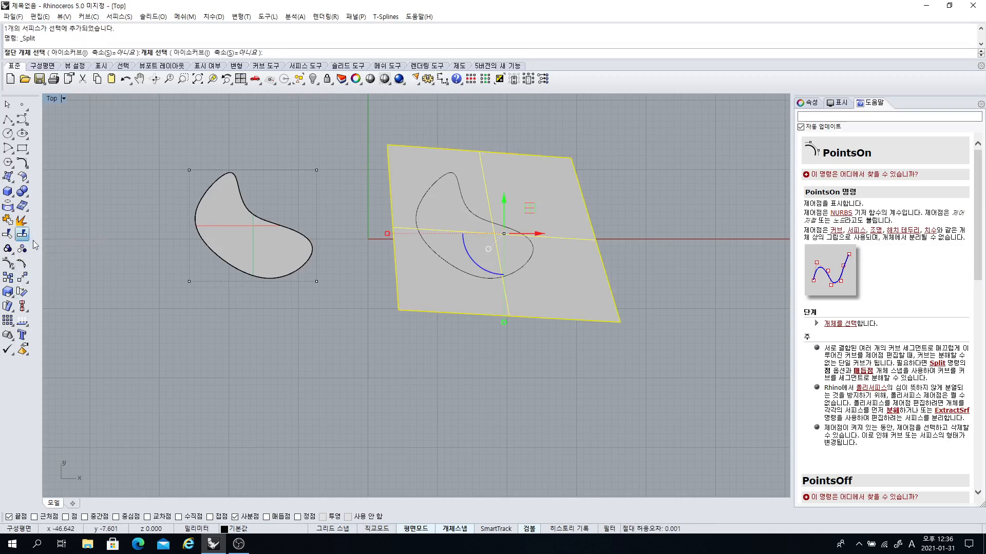
click(434, 186)
key(Return)
- Delete the outer part of the split four-sided surface, keeping only the inner bean-shaped piece
click(540, 205)
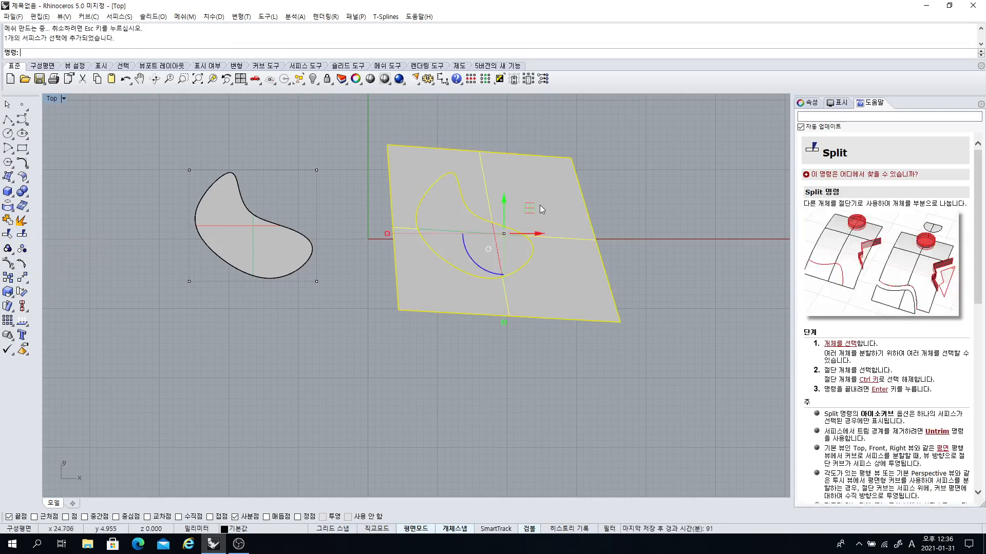
click(583, 232)
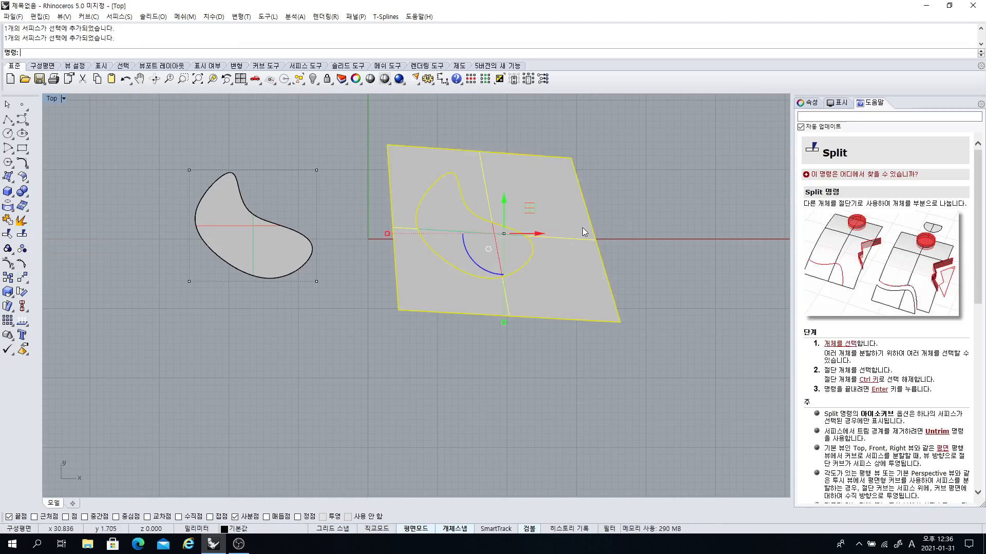
key(Delete)
right_drag(496, 246, 437, 250)
click(421, 245)
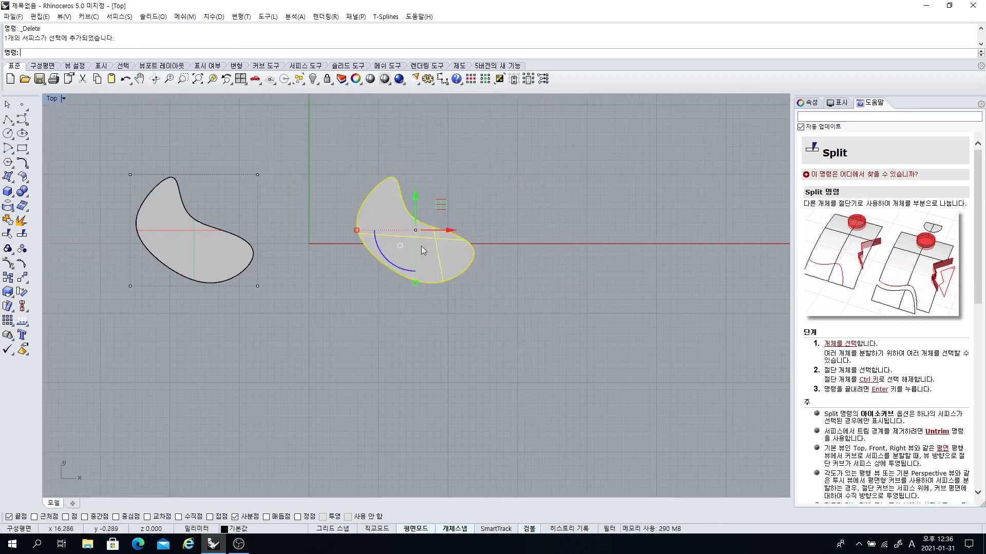
key(Escape)
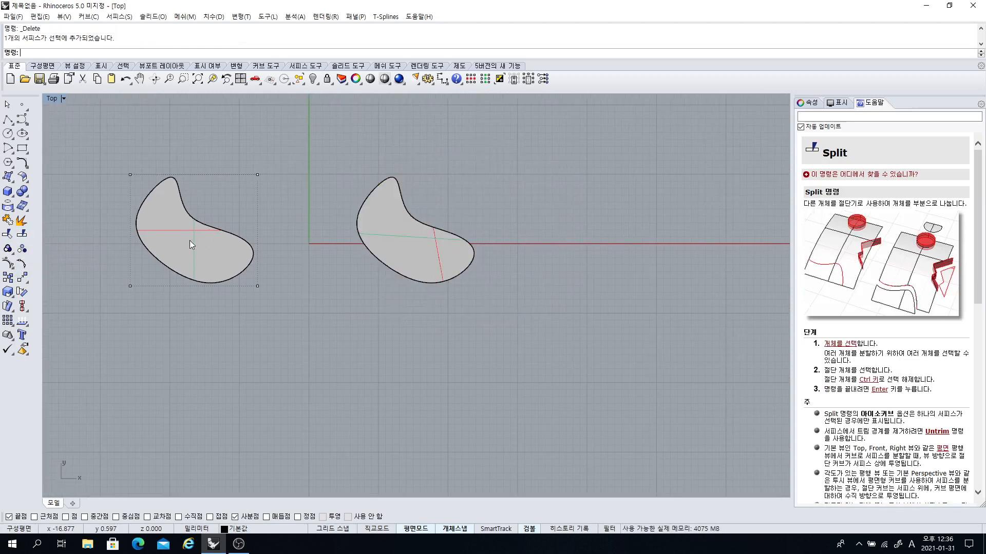
- Turn on the control points of the bean-shaped piece cut from the four-sided surface
click(415, 248)
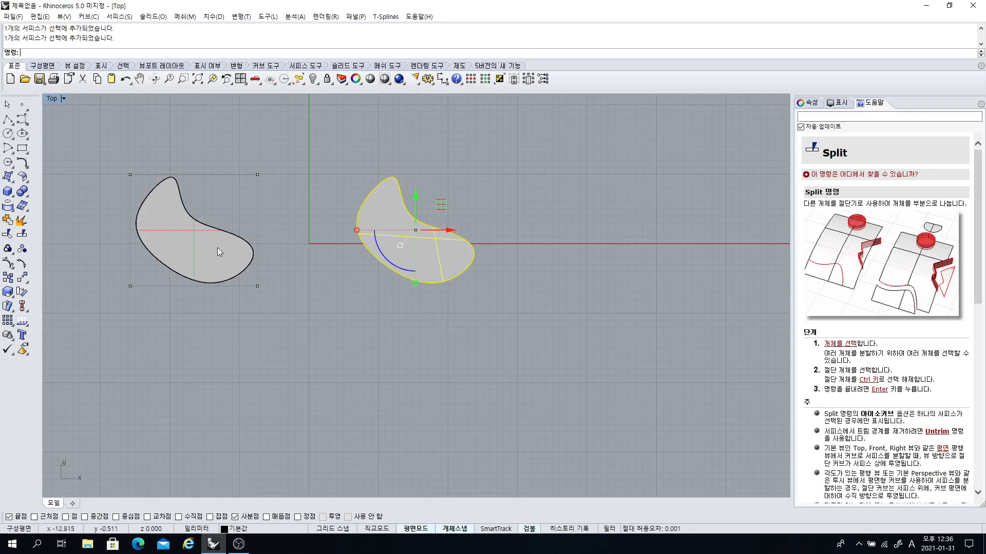
click(10, 178)
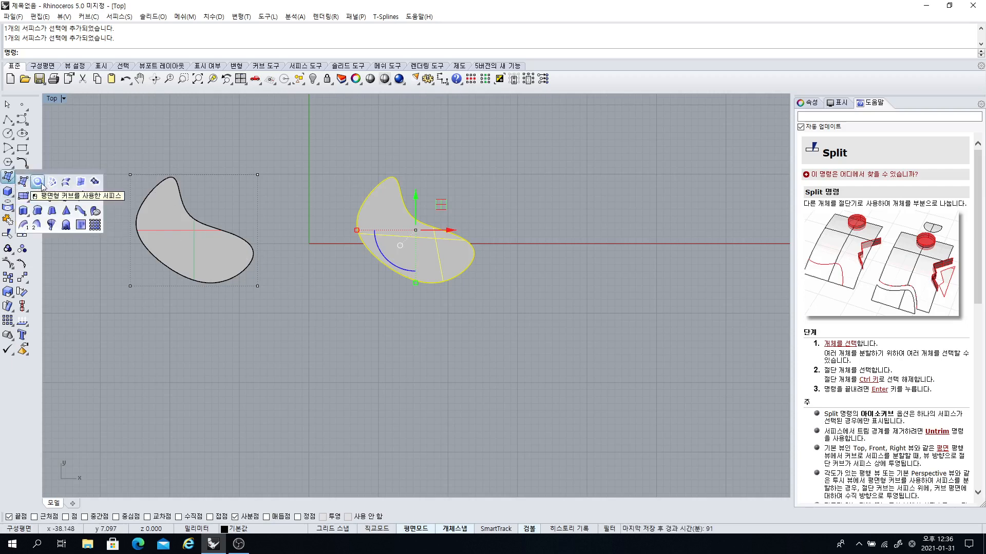
click(11, 263)
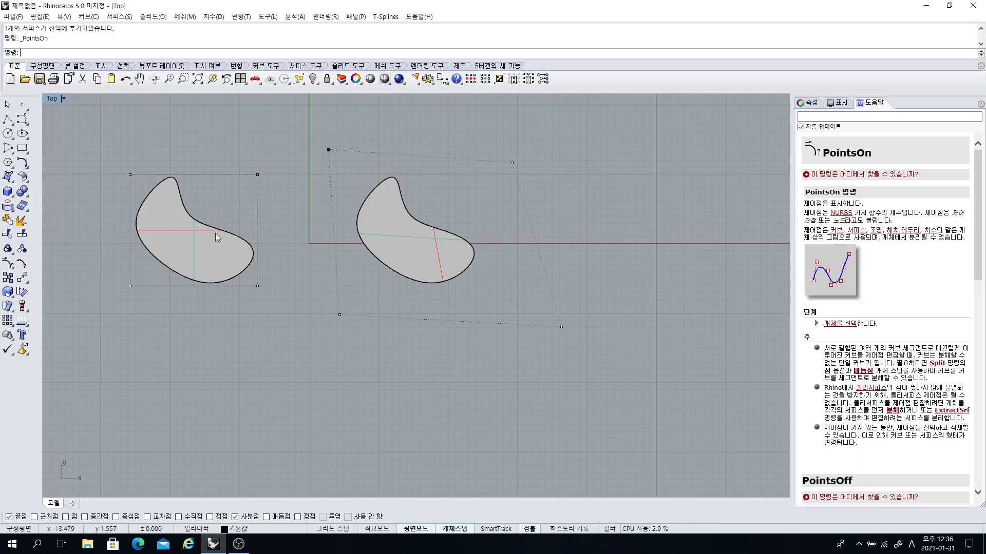
- Turn off the control points and delete both bean-shaped surfaces together with their curves
key(Escape)
drag(213, 223, 213, 224)
key(Delete)
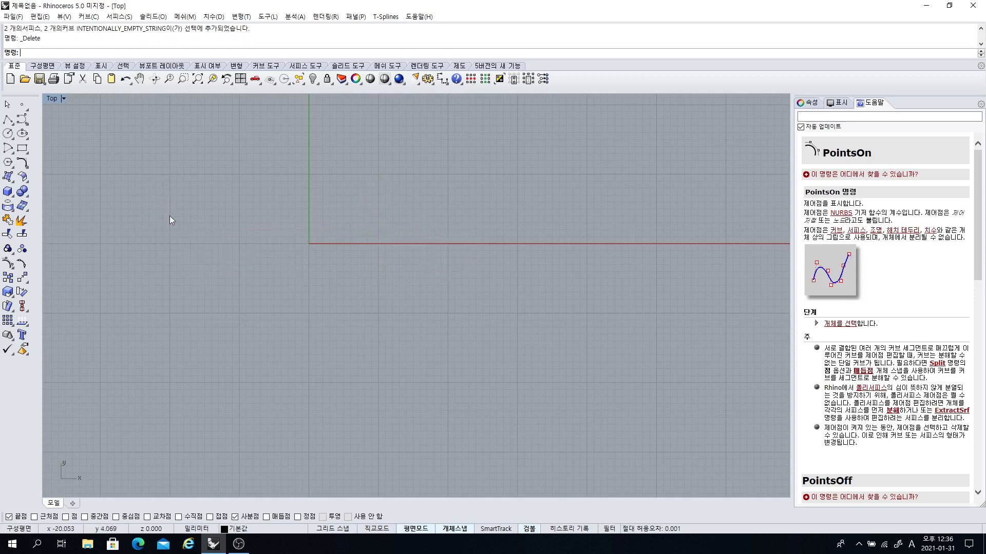
- Draw an upward-arching degree 3 open curve from four control points across the vertical axis
click(9, 178)
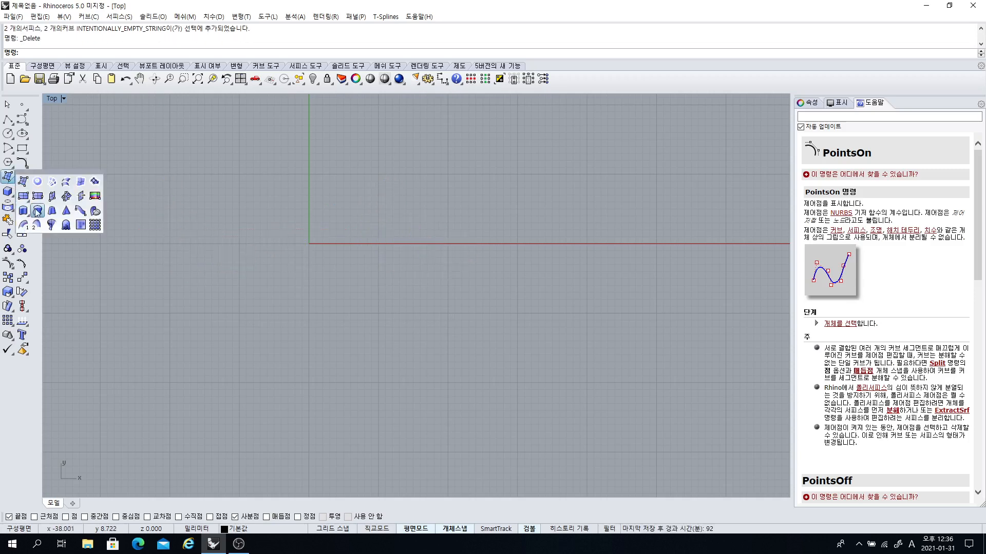
click(52, 182)
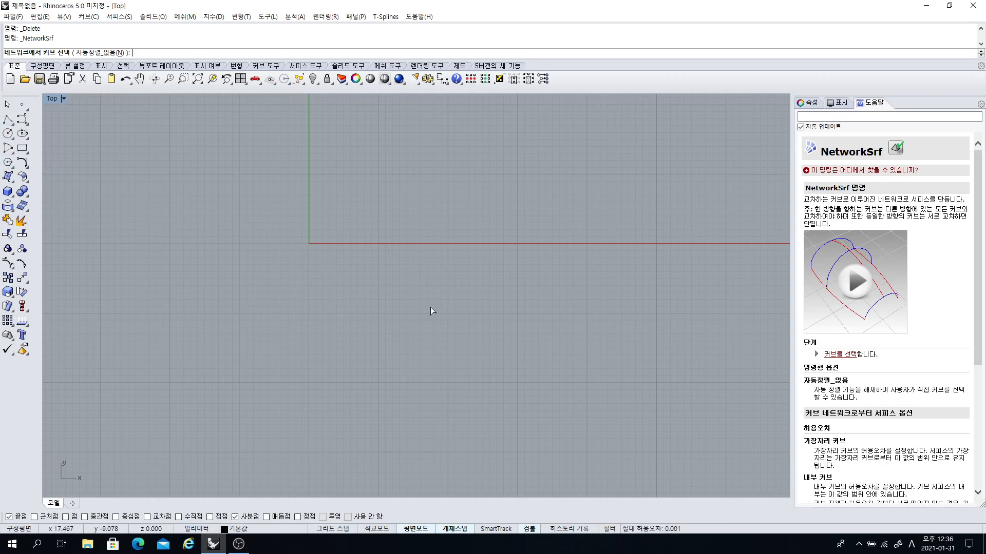
click(22, 119)
click(256, 251)
click(301, 195)
click(396, 218)
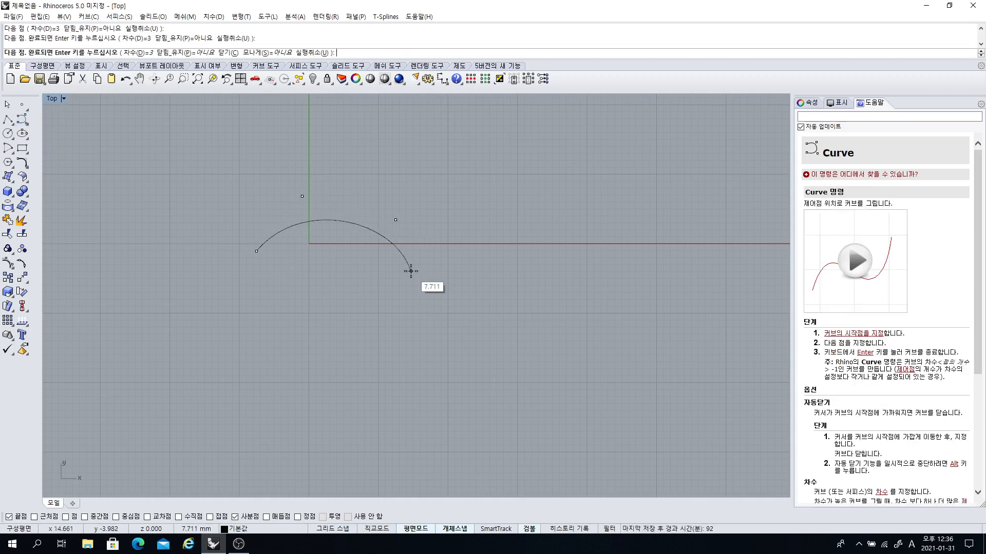
click(412, 274)
key(Return)
- Draw a downward-bowing four-point curve between the arch's two endpoints to form a closed leaf outline
key(Return)
click(256, 251)
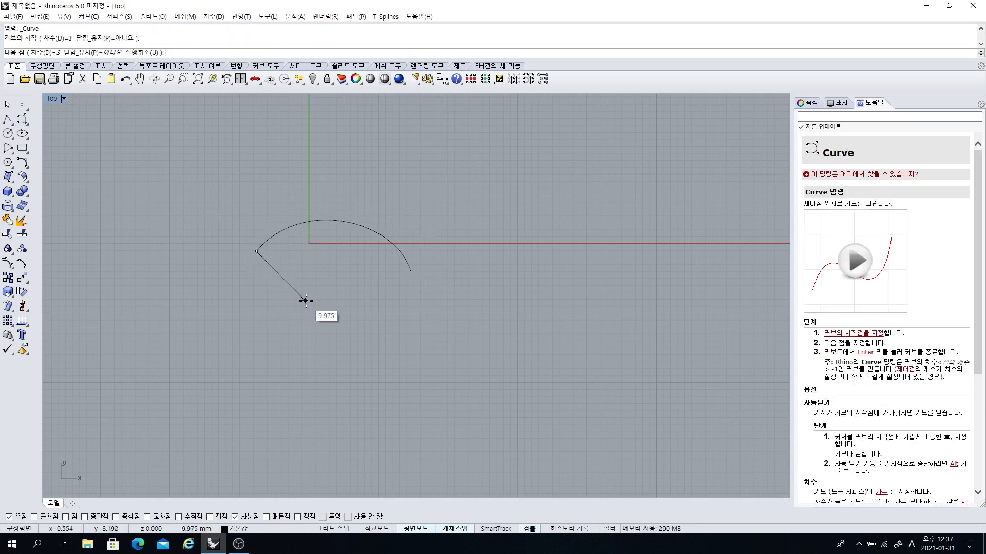
click(315, 305)
click(383, 300)
click(411, 271)
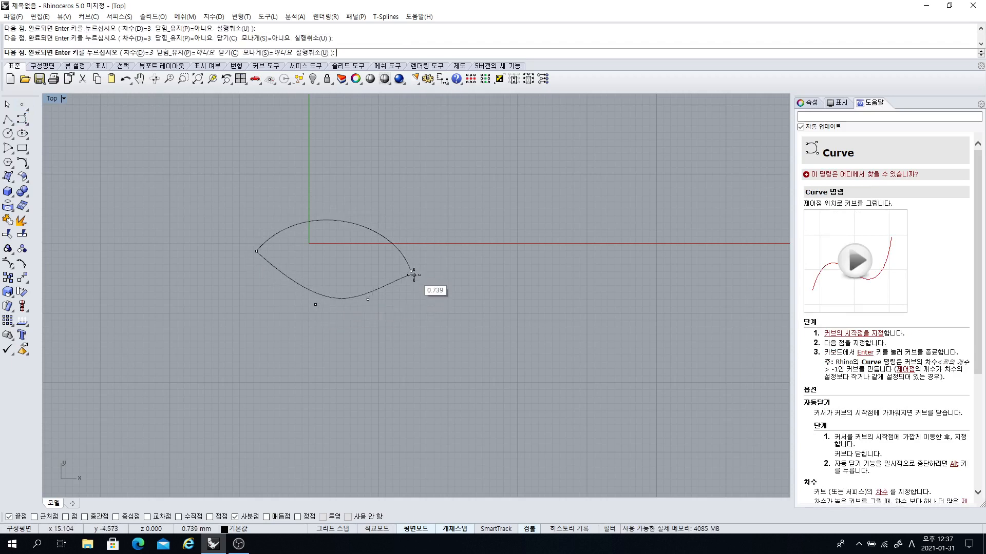
key(Return)
drag(370, 315, 309, 239)
key(Escape)
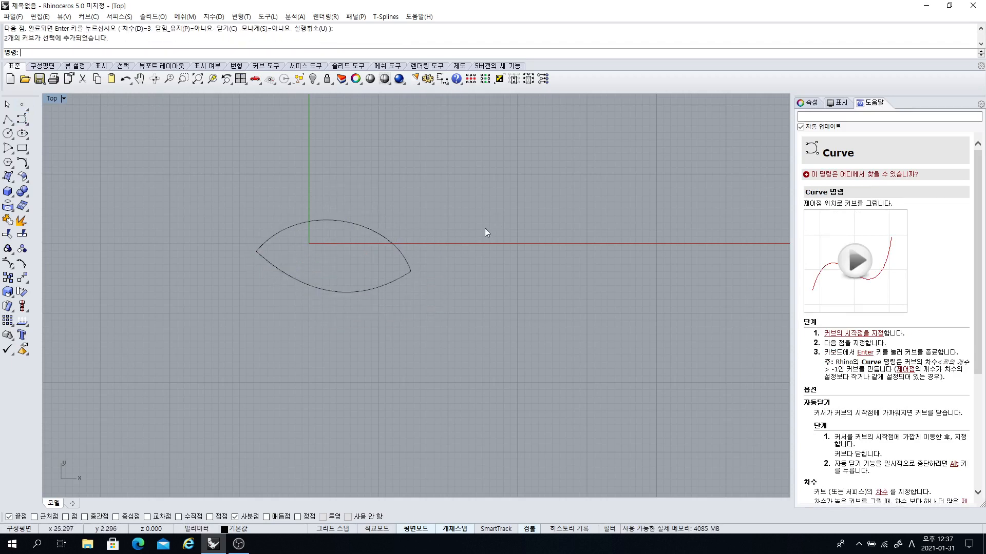
- Try to create a network surface from the upper and lower leaf curves, assigning one curve to each direction
scroll(418, 229, up, 2)
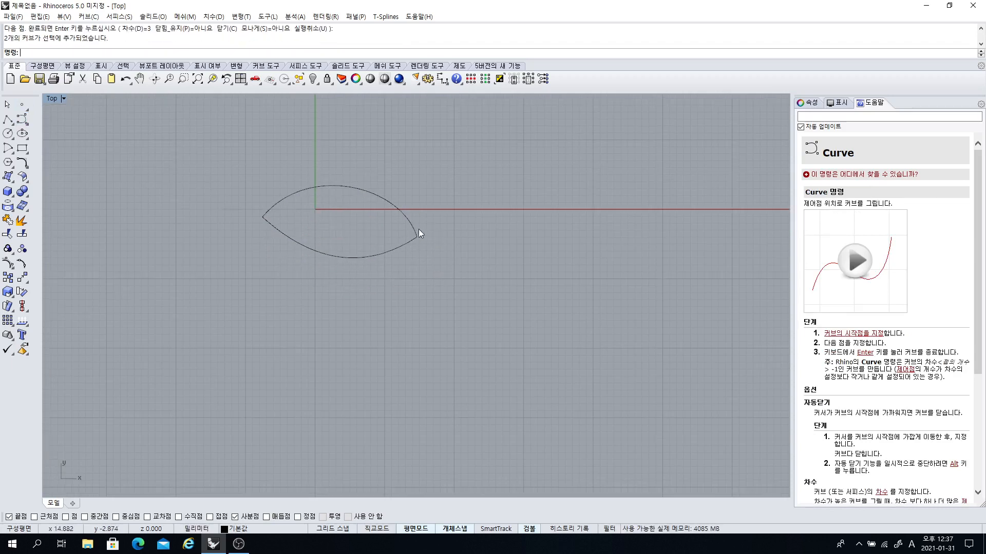
click(8, 176)
click(53, 182)
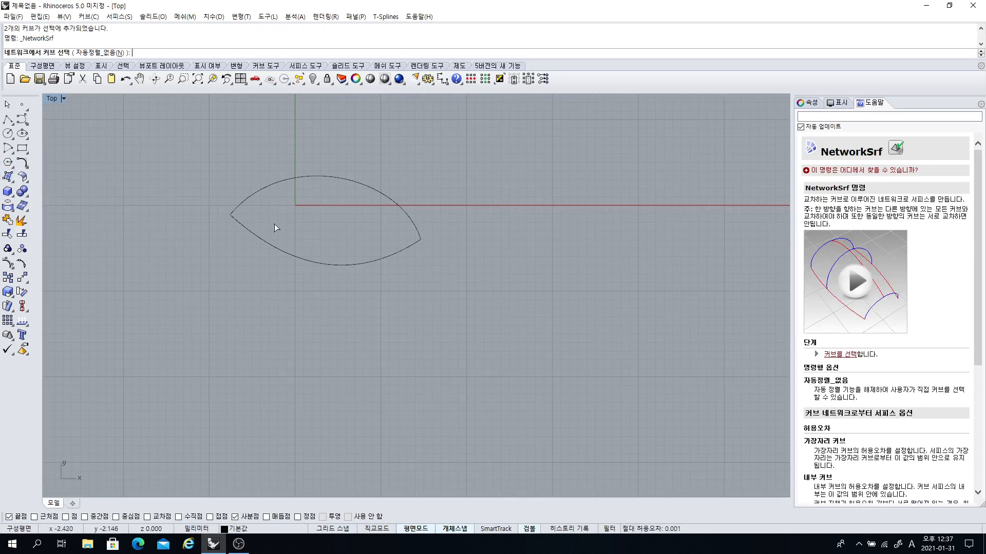
click(249, 234)
click(252, 197)
key(Return)
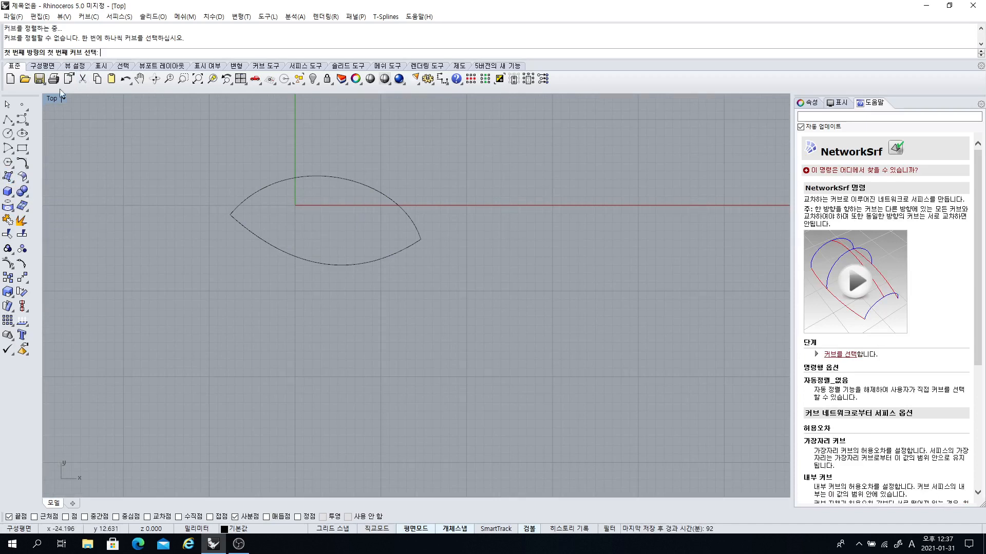
click(254, 230)
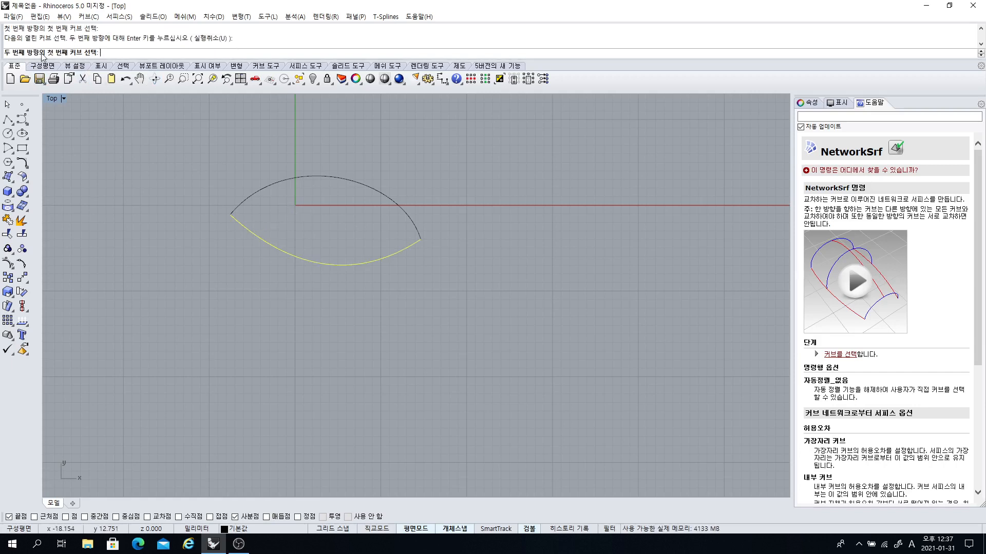
click(275, 181)
right_click(322, 143)
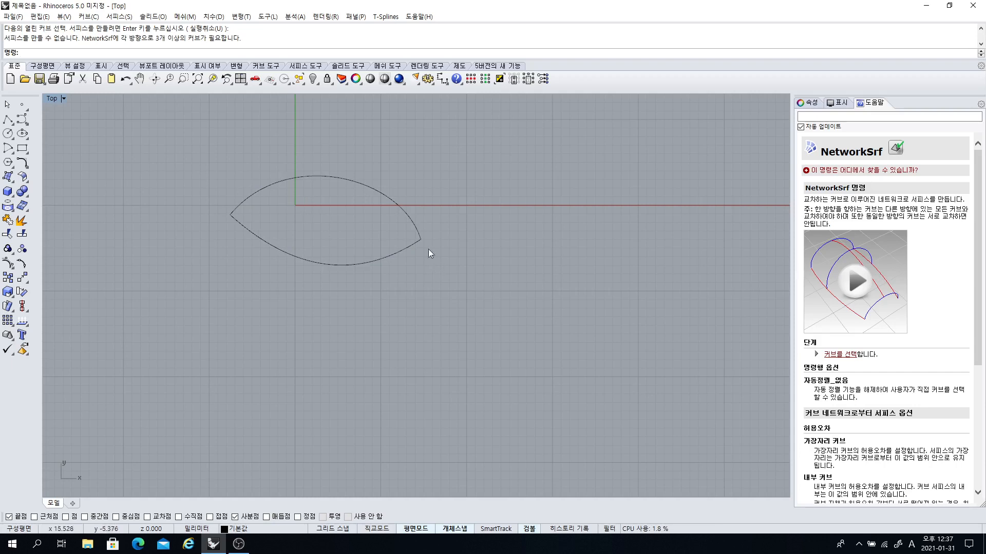
- Draw a straight polyline between the two tips of the leaf outline
click(8, 119)
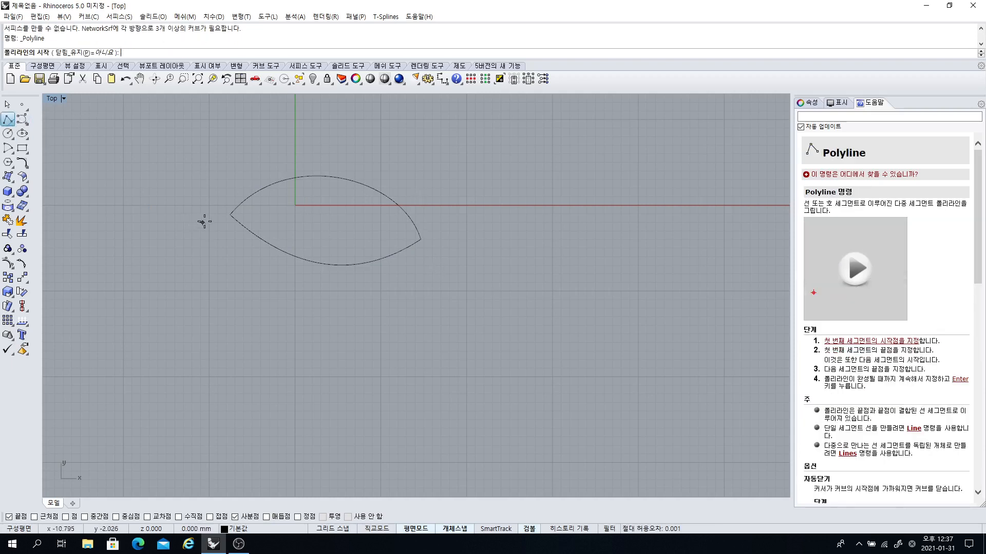
click(229, 215)
click(420, 239)
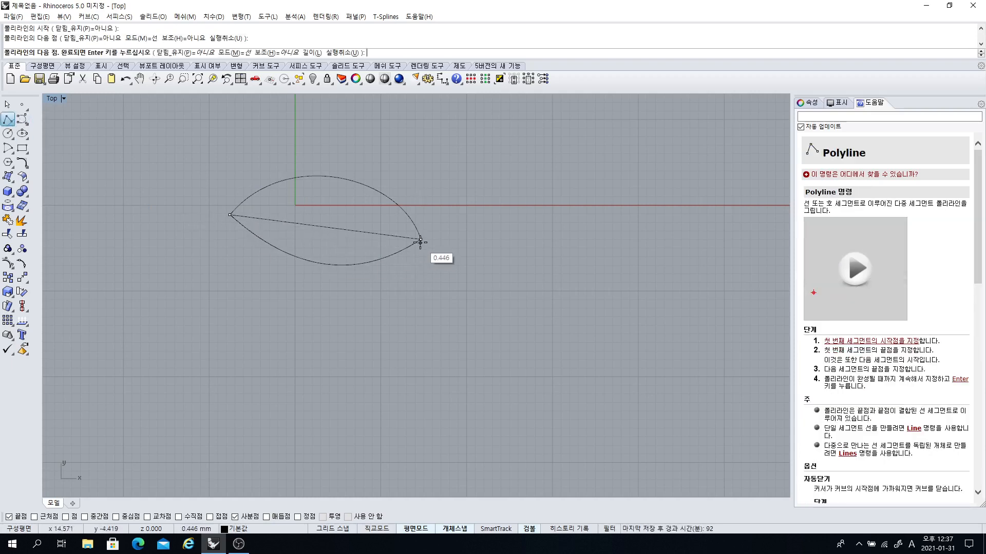
key(Return)
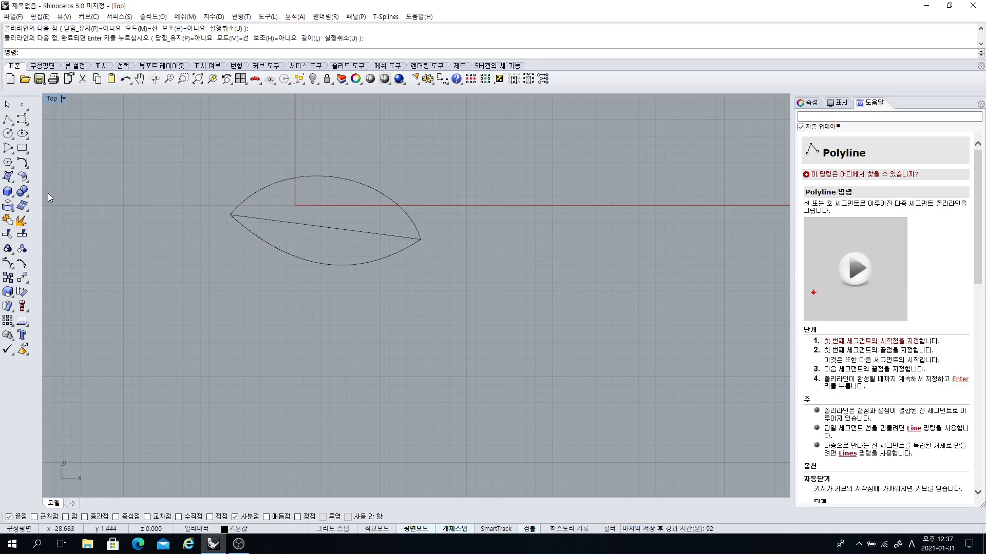
- Try to create a network surface with the lower curve as first direction and the other two curves as second, using 0.001 tolerances
key(Return)
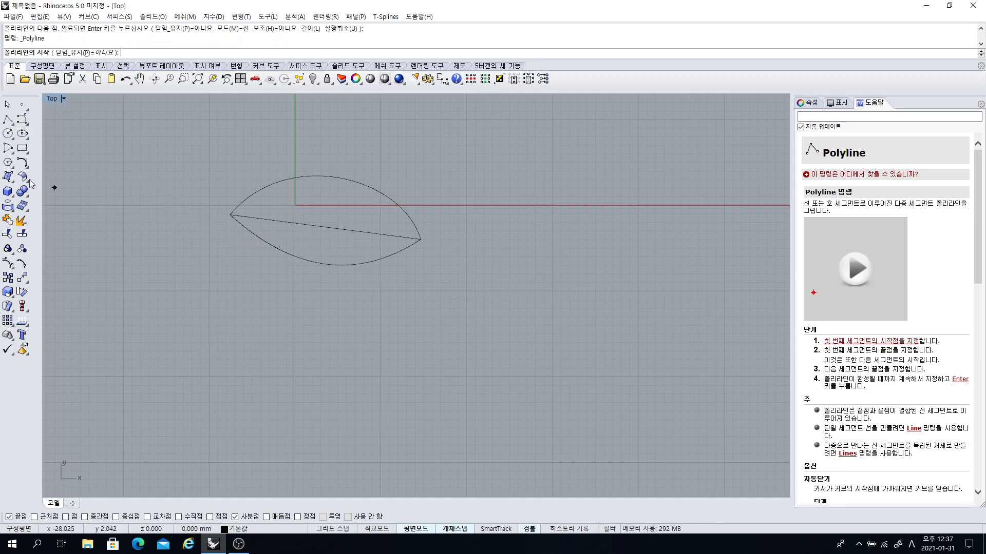
click(14, 186)
click(66, 188)
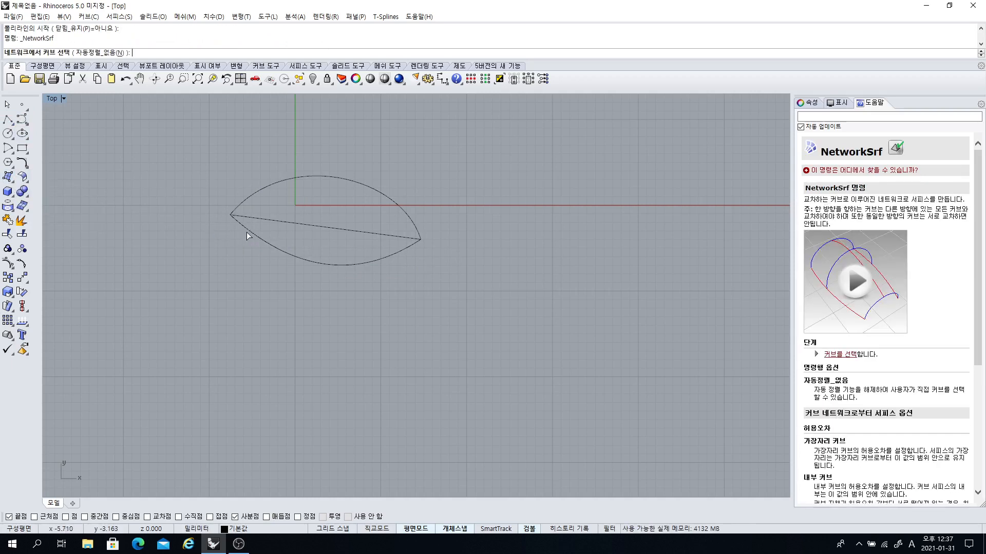
click(246, 231)
click(262, 191)
key(Return)
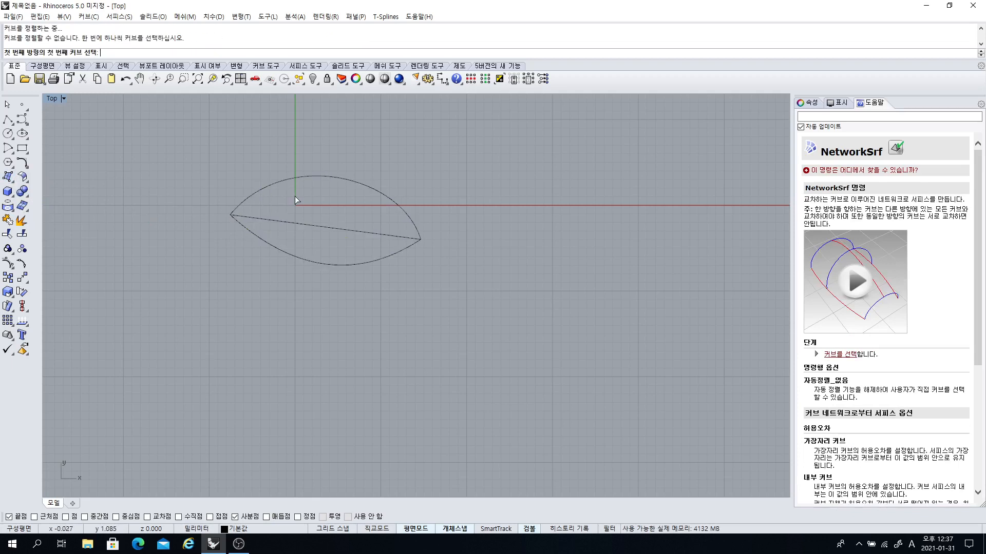
click(266, 245)
click(276, 226)
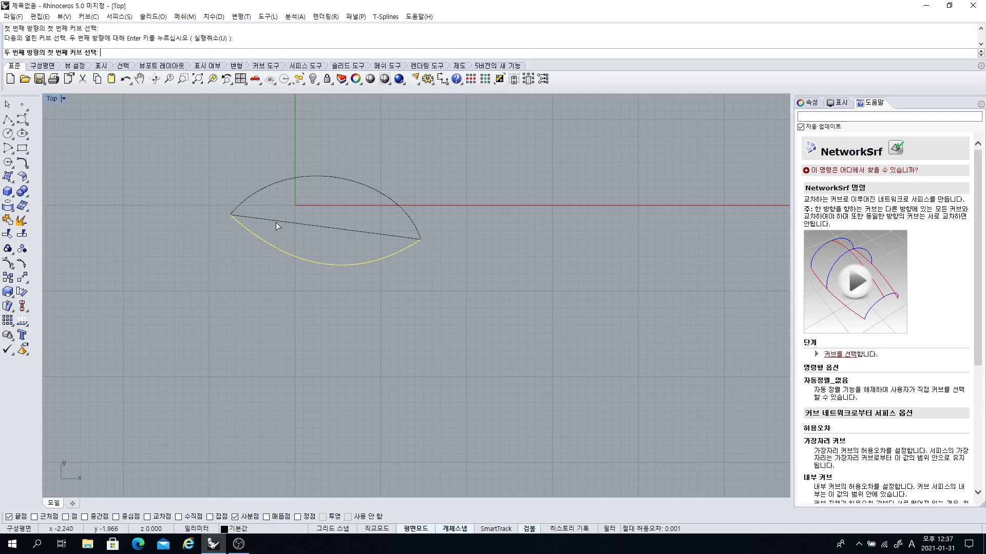
click(273, 185)
key(Return)
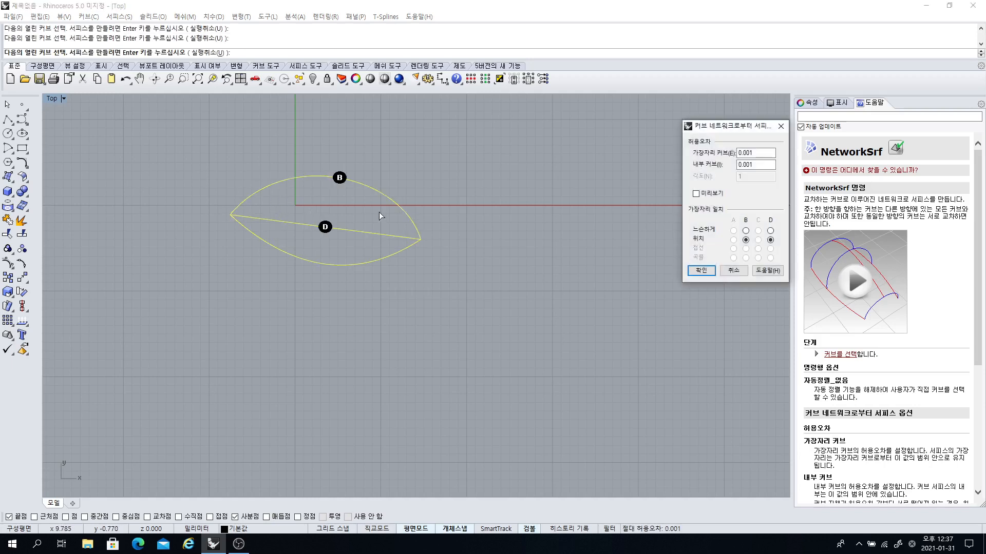
click(694, 274)
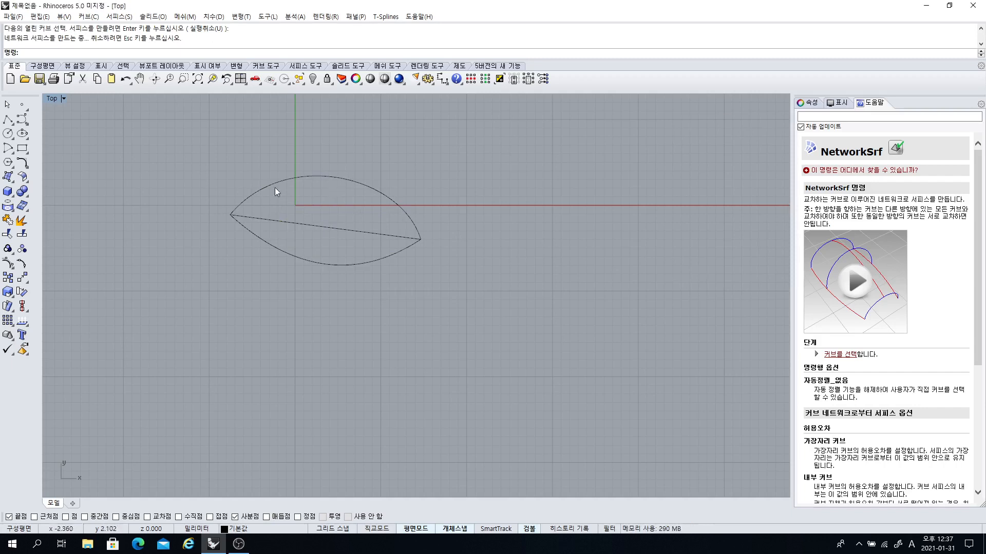
- Retry the network surface, assigning the lower curve to the first direction and the straight line and upper curve to the second
key(Return)
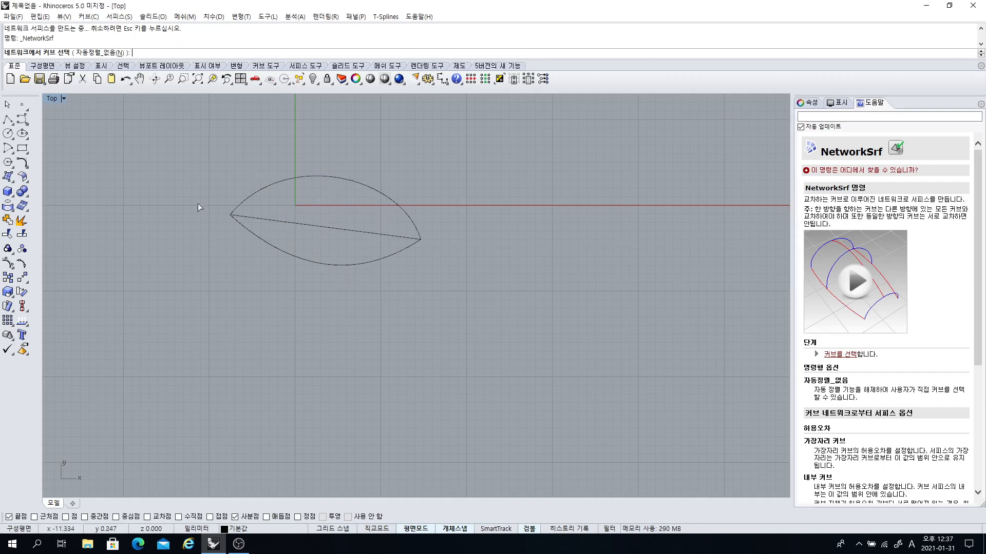
click(264, 239)
click(265, 220)
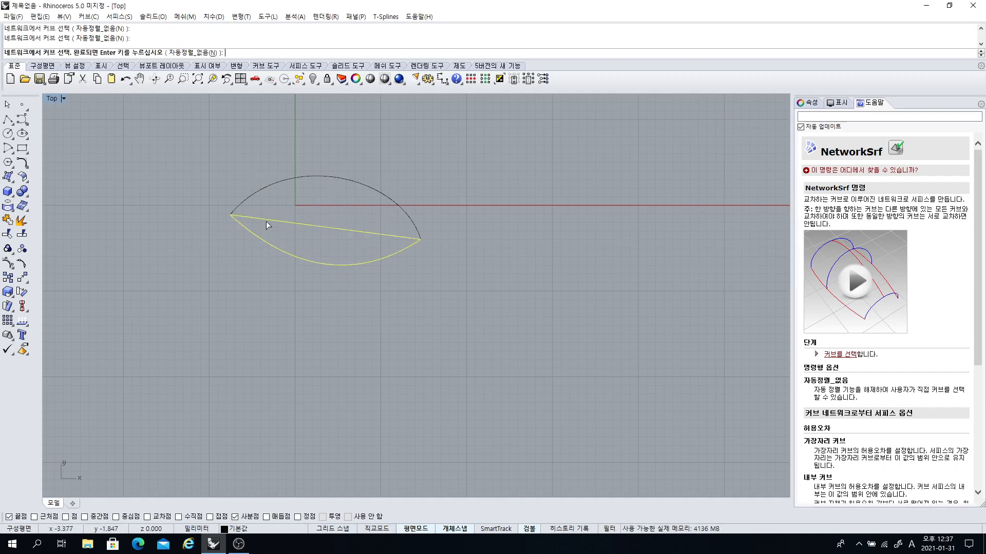
click(265, 186)
key(Return)
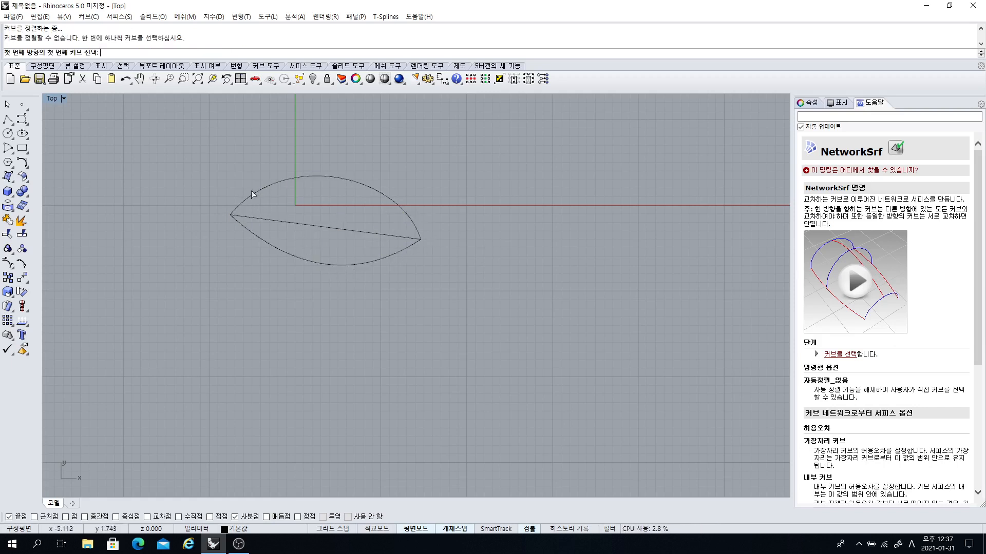
click(280, 252)
key(Return)
click(291, 223)
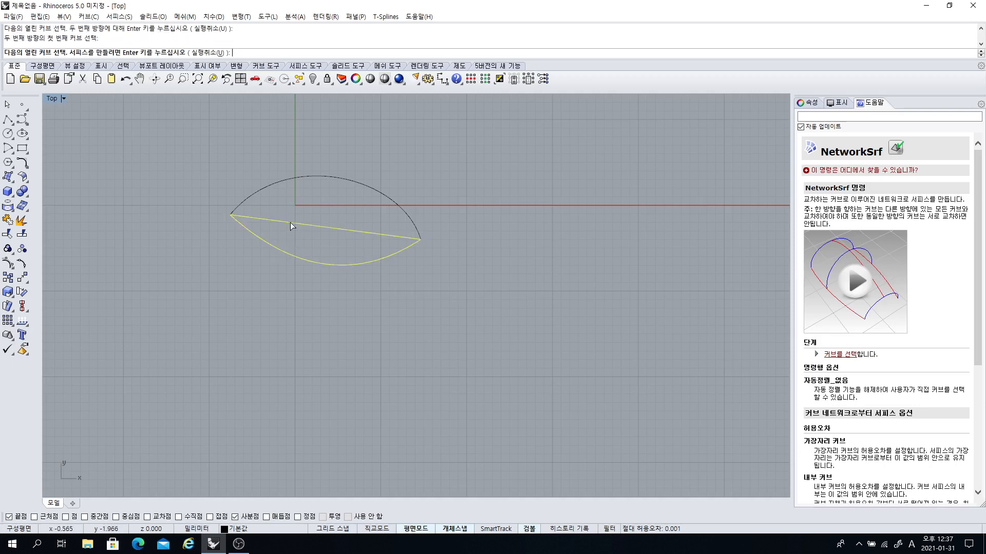
click(285, 181)
key(Return)
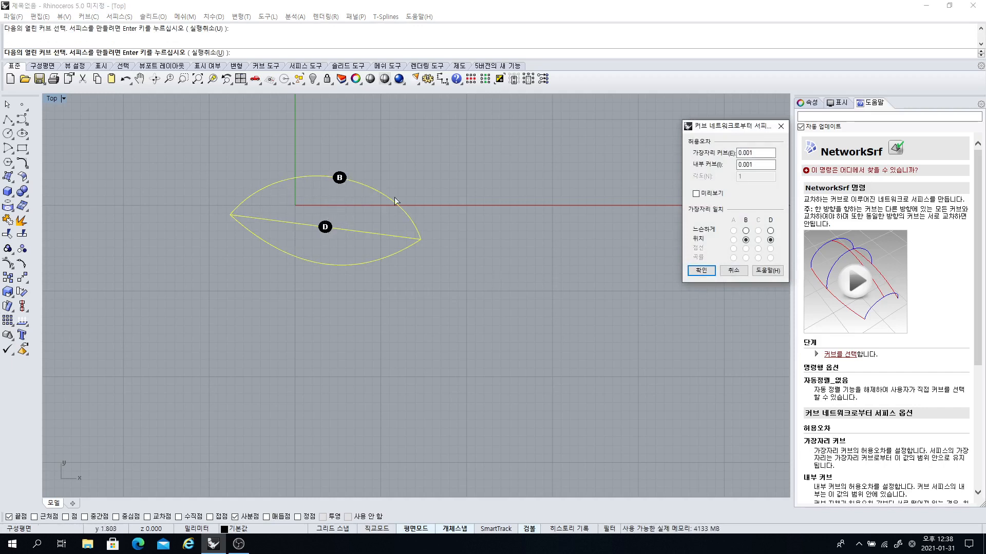
click(700, 274)
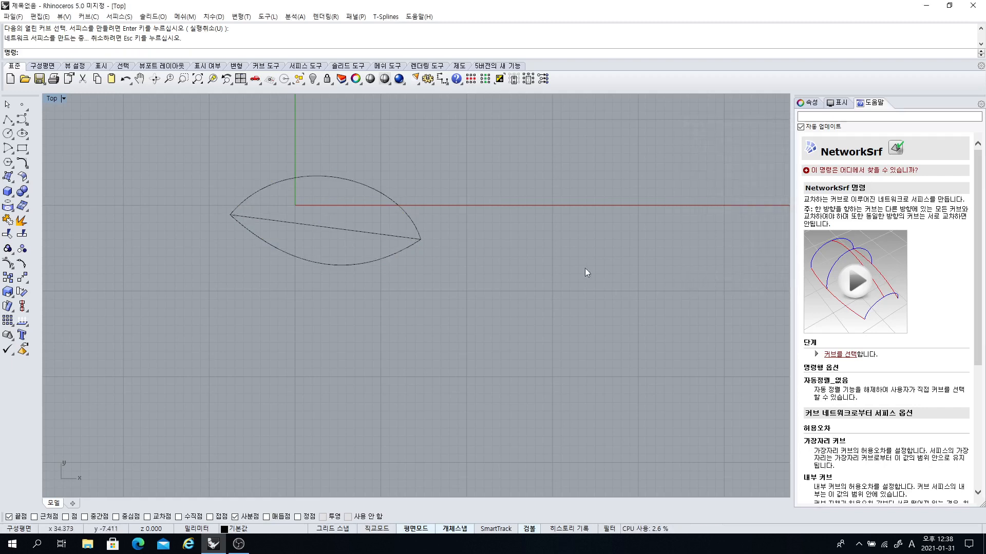
- Delete the two leaf-outline curves and the straight line joining their tips
click(376, 234)
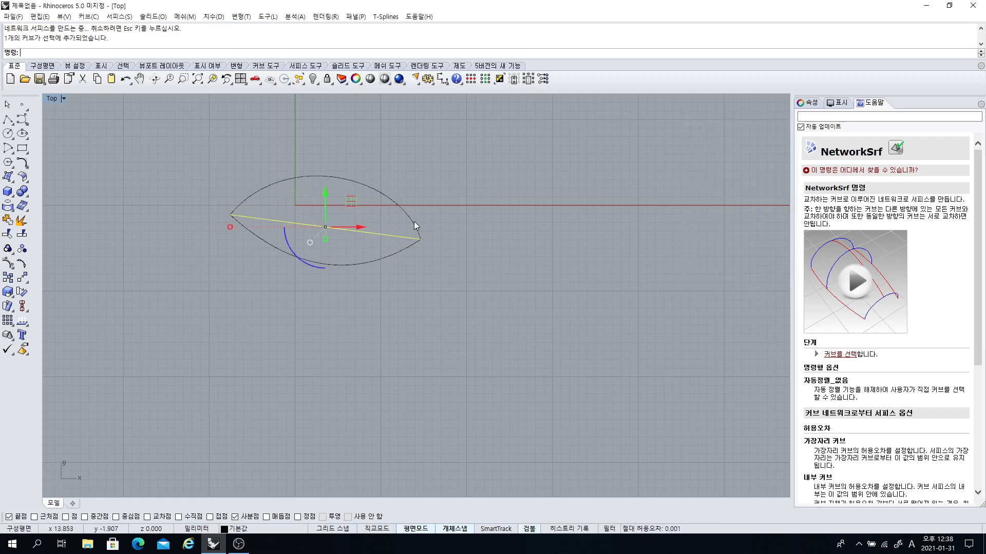
click(414, 221)
click(384, 260)
drag(452, 283, 352, 189)
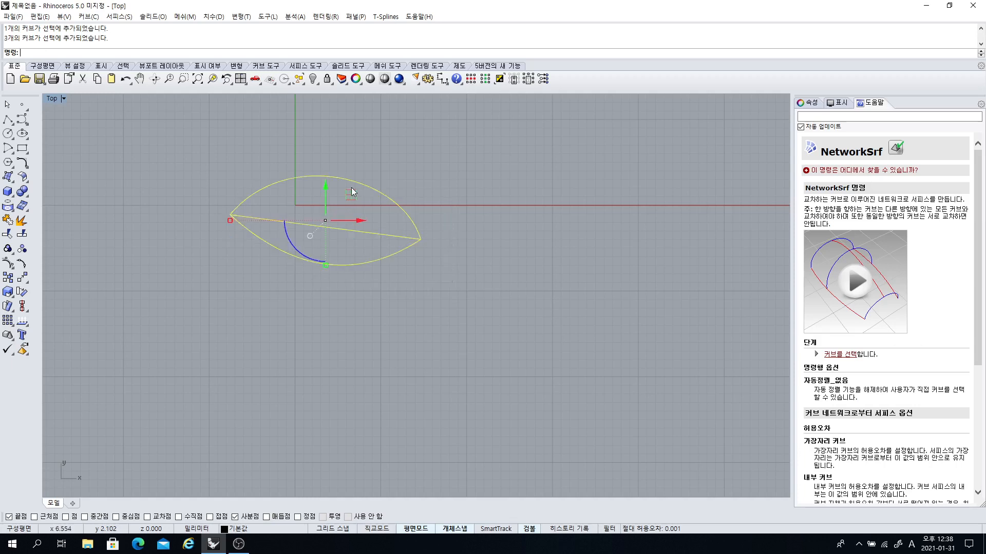
right_drag(360, 276, 402, 248)
key(Delete)
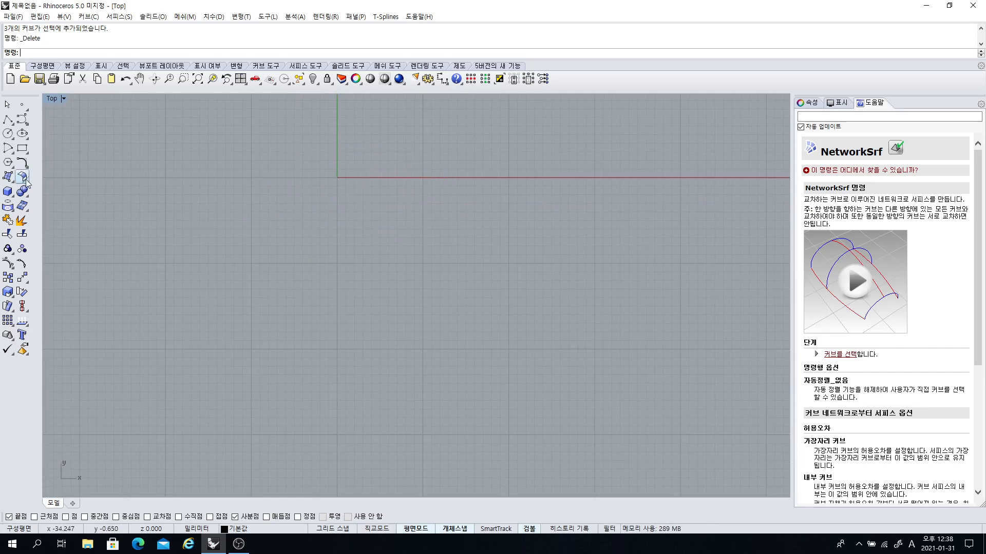
- Draw an upward-bowed control point curve from three points, just below the X axis
click(9, 177)
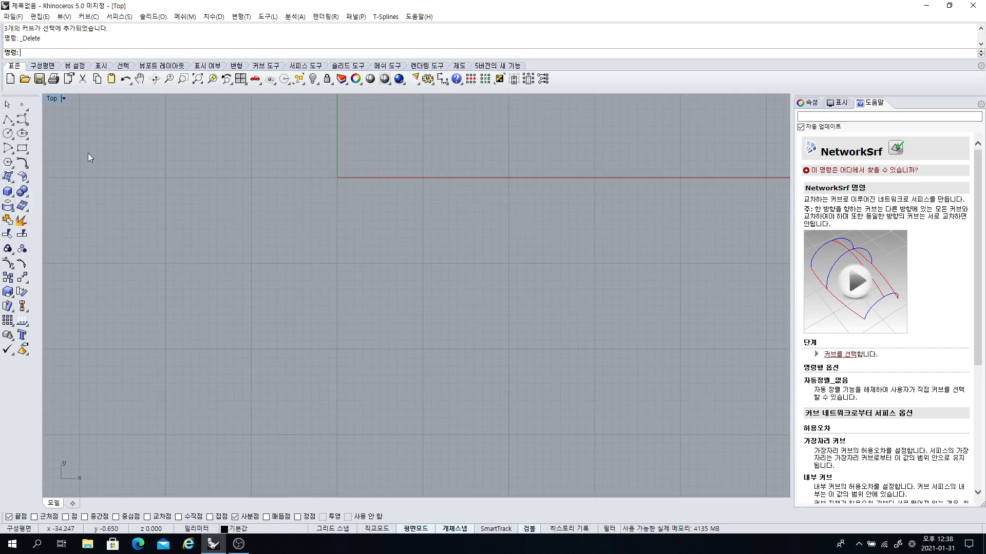
click(22, 119)
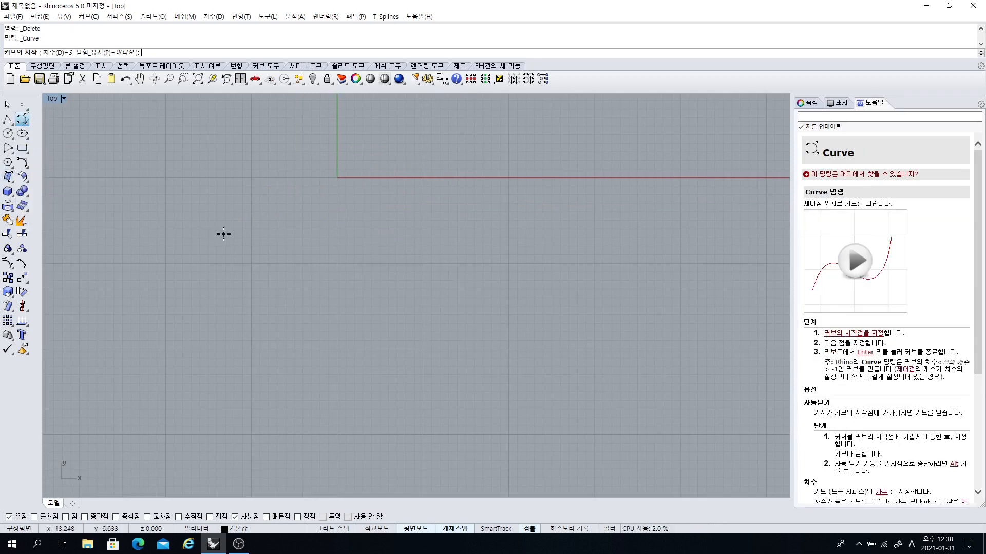
click(223, 234)
click(303, 197)
click(402, 232)
key(Return)
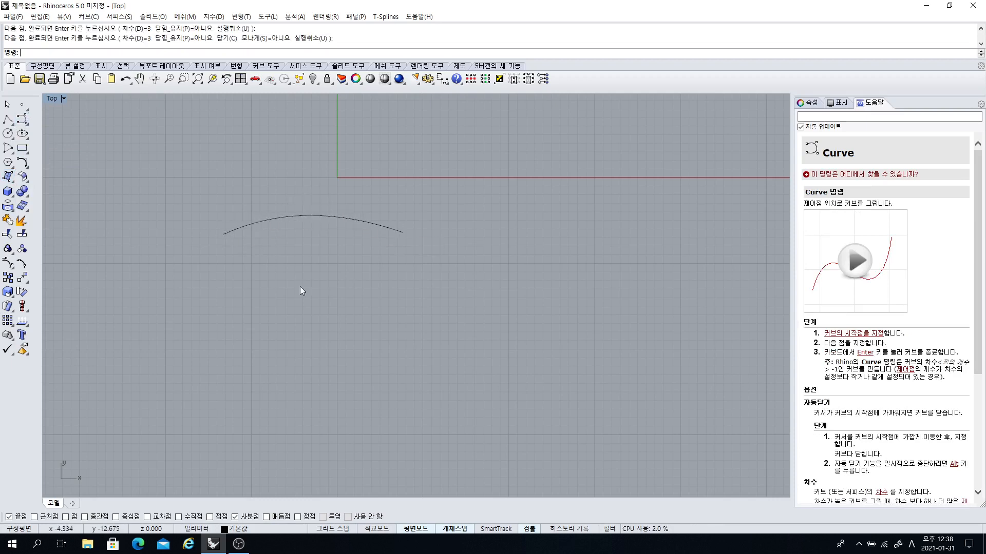
- Draw a second three-point curve below the first, bowed downward and not touching it
key(Return)
click(233, 282)
click(307, 300)
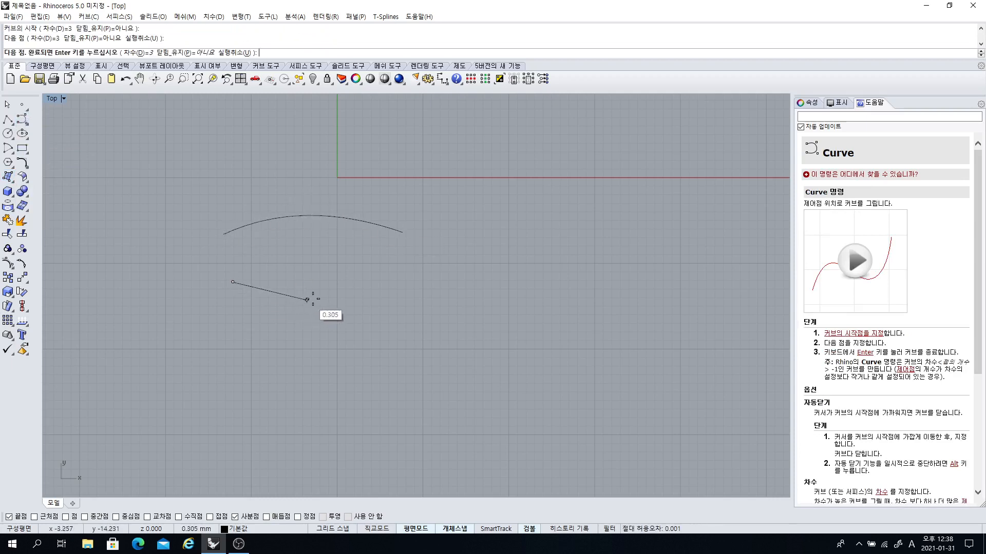
click(394, 279)
key(Return)
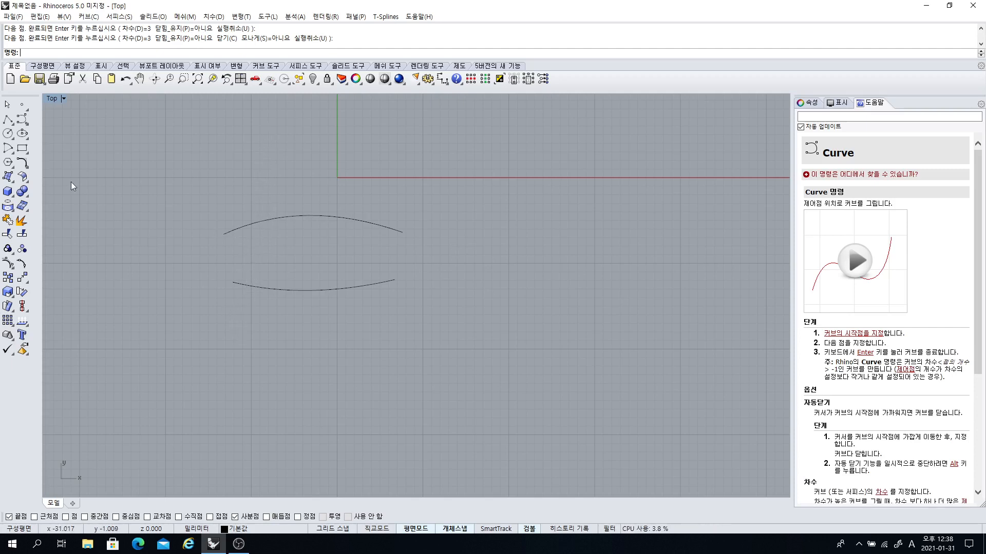
- Draw a straight polyline crossing both curves near their left ends, extending beyond each curve
click(8, 119)
click(258, 162)
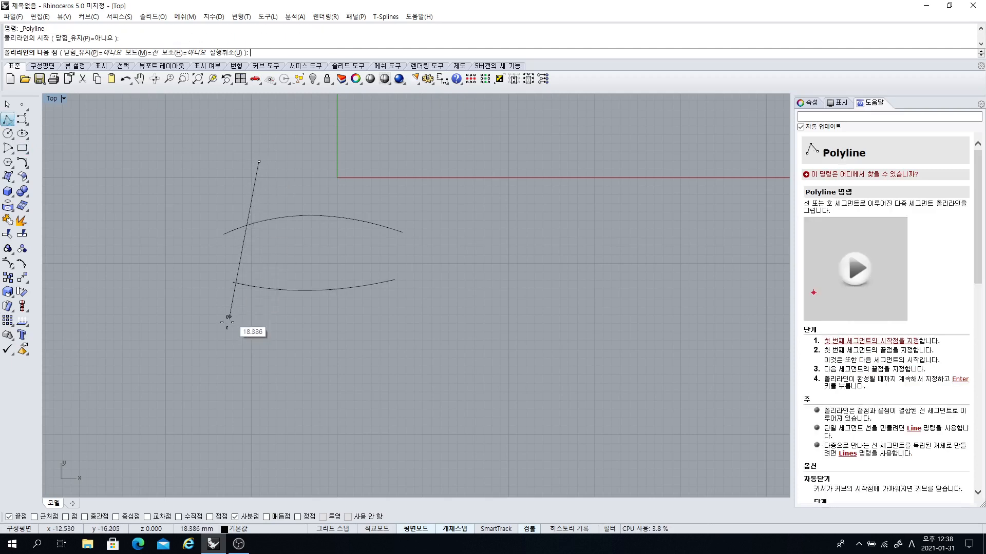
click(235, 338)
key(Return)
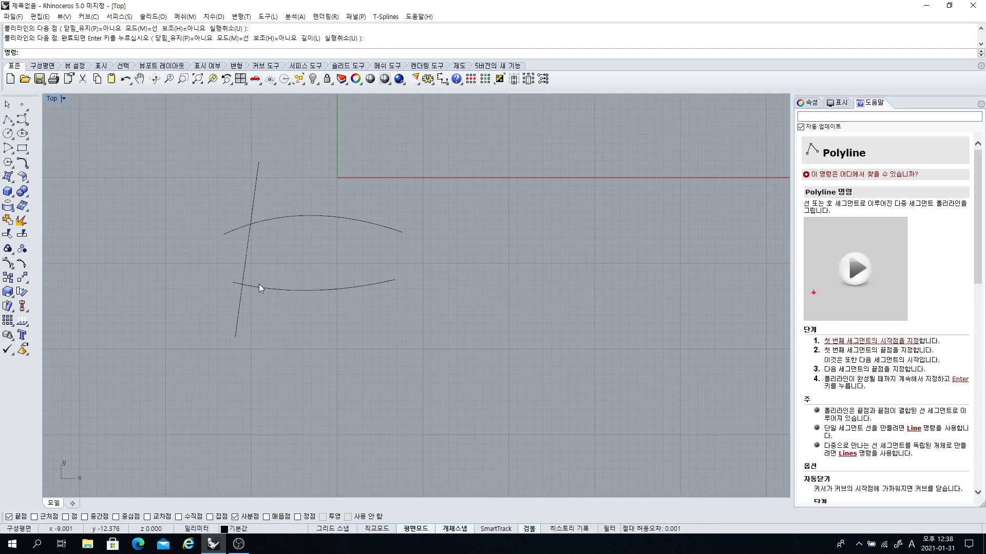
- Draw a second straight polyline crossing both curves near their right ends
right_drag(288, 262, 271, 241)
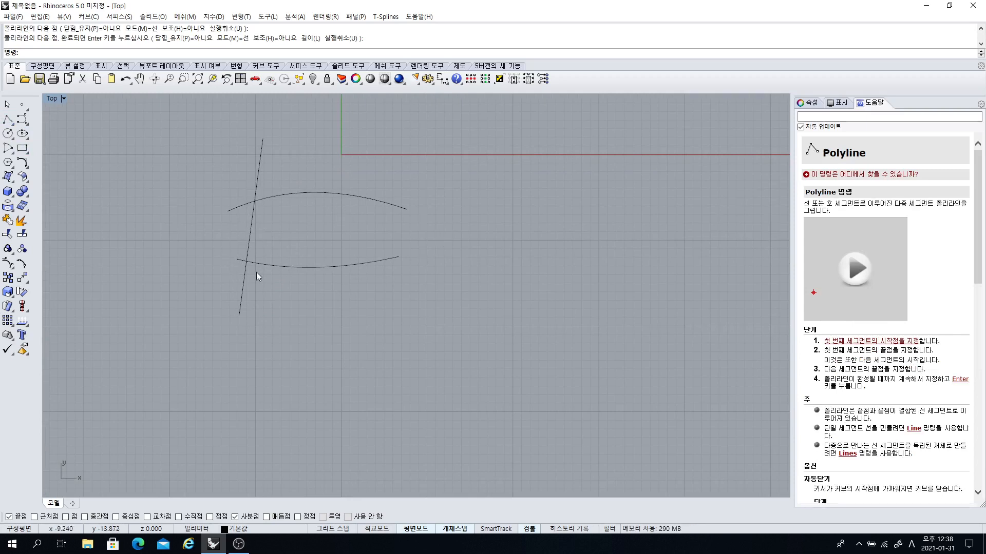
click(8, 119)
click(362, 175)
click(351, 315)
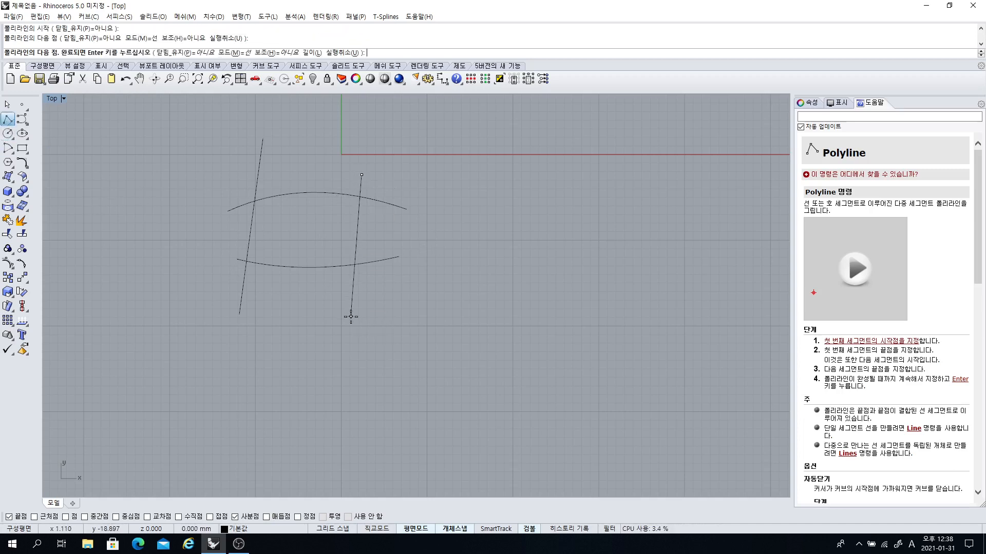
key(Return)
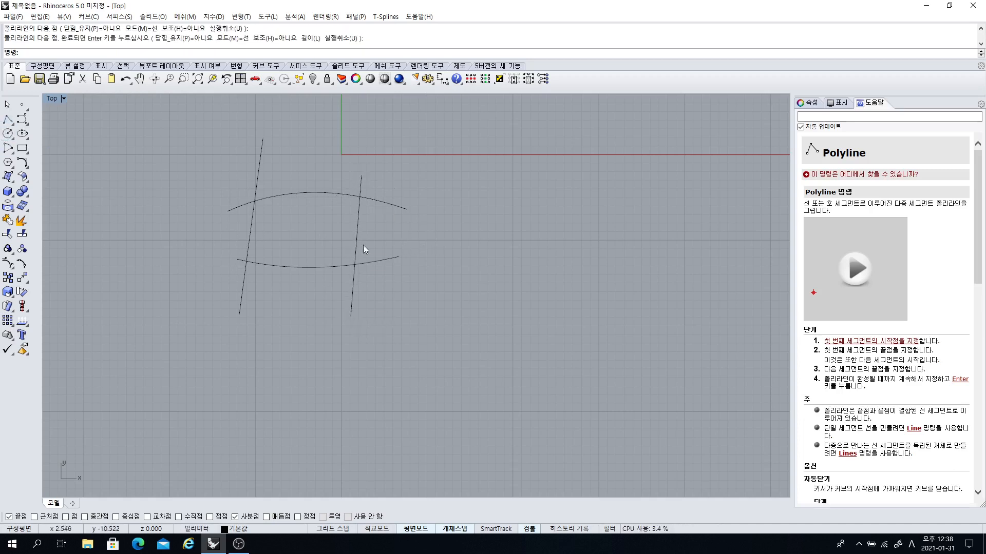
- Create a network surface from the two curves and two crossing lines, with 0.001 tolerances and position matching on all four edges
click(9, 177)
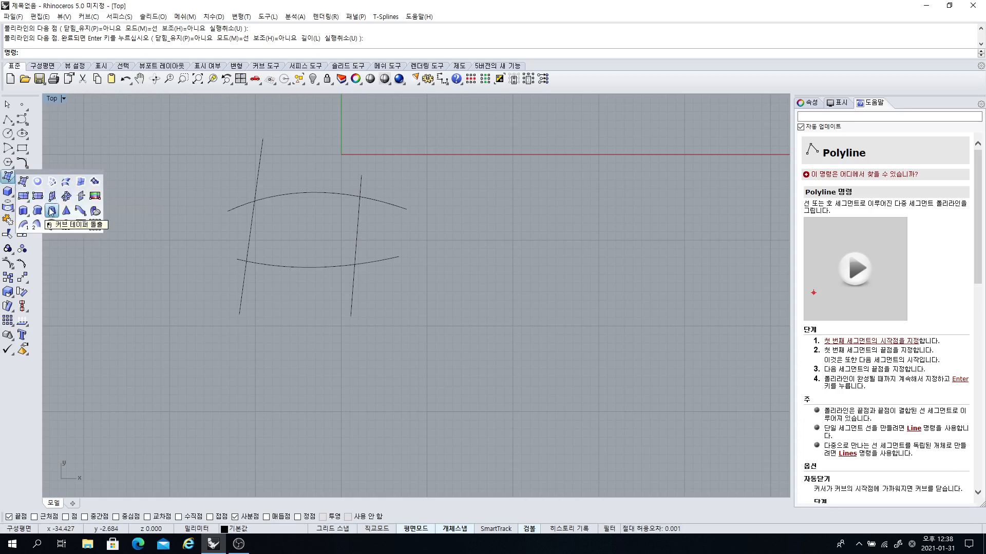
click(52, 182)
click(252, 216)
click(282, 196)
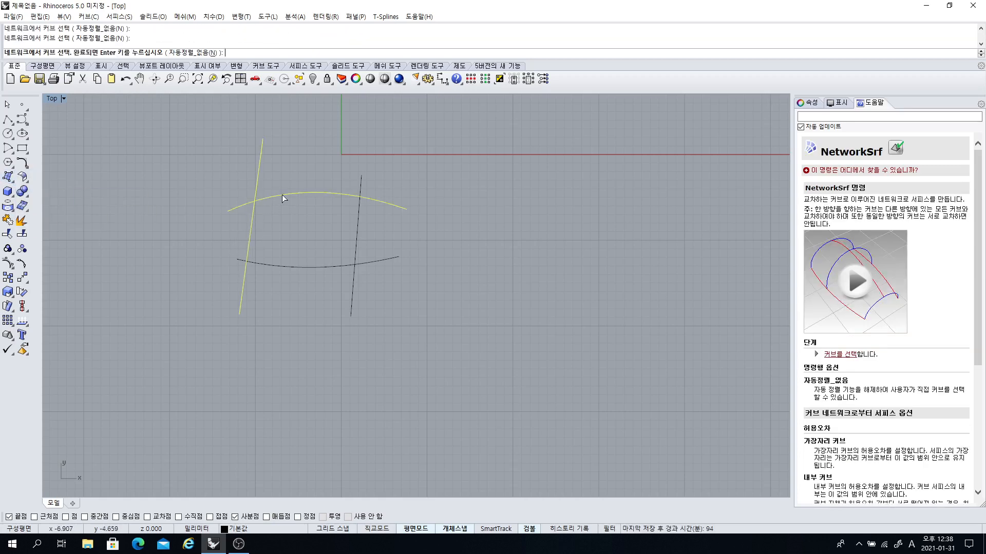
click(357, 248)
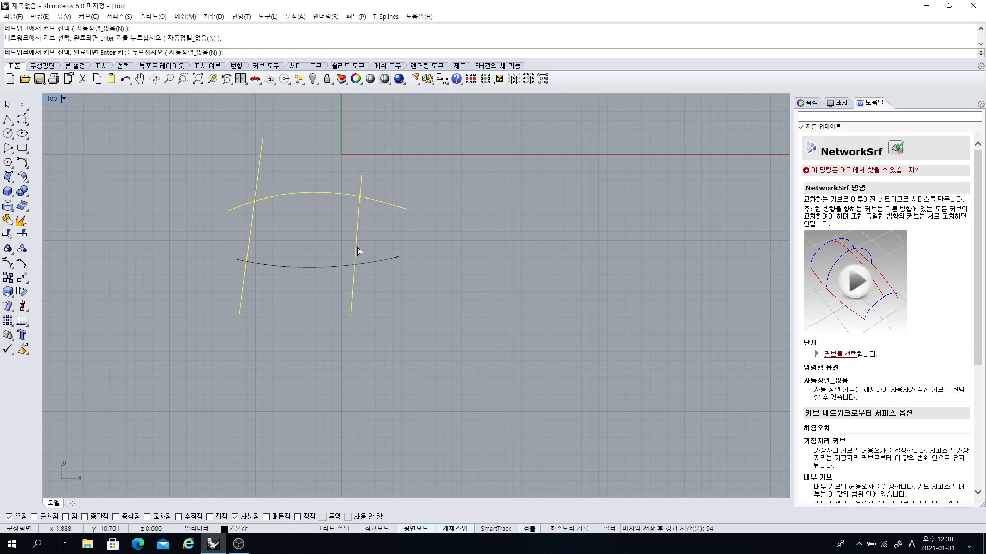
click(330, 267)
key(Return)
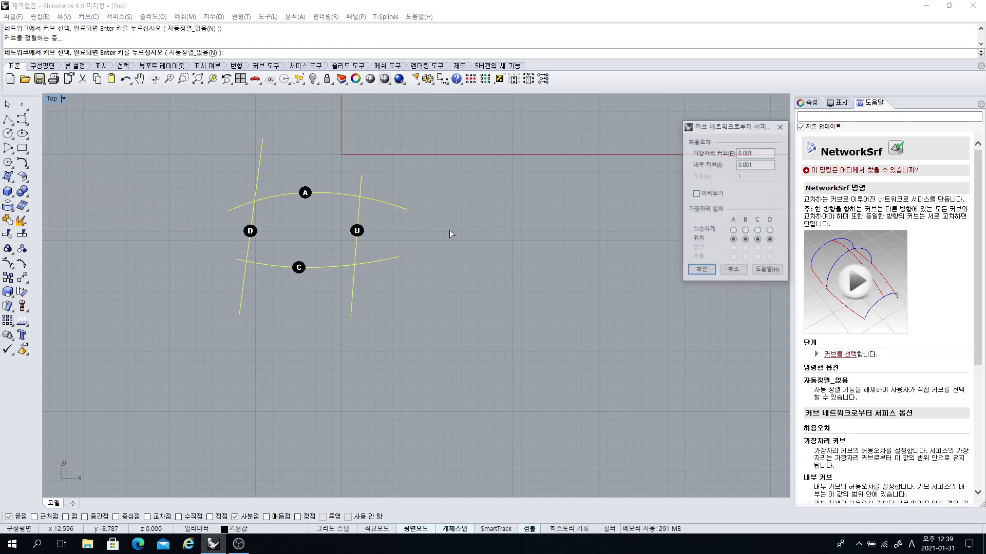
click(699, 272)
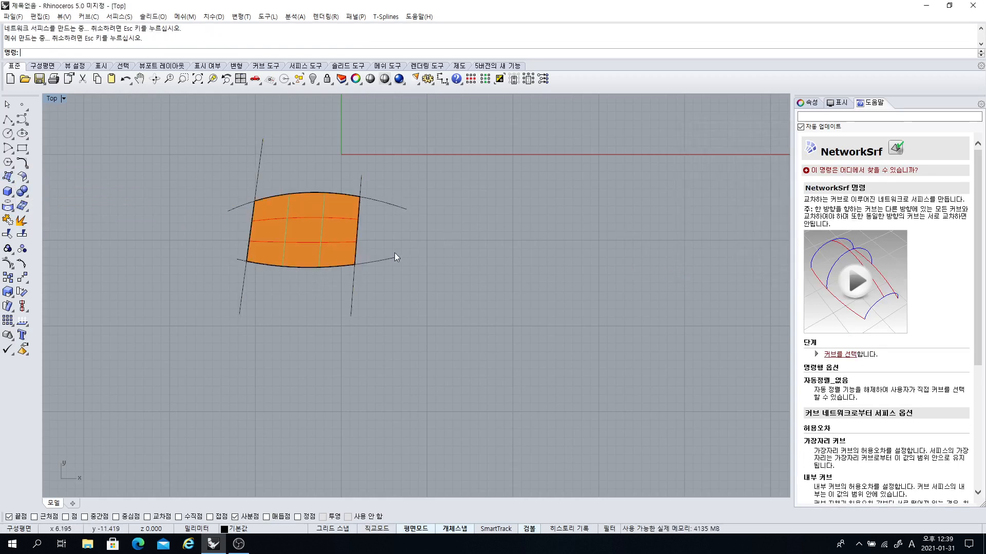
- Delete the network surface and the right-hand crossing line
click(296, 225)
key(Delete)
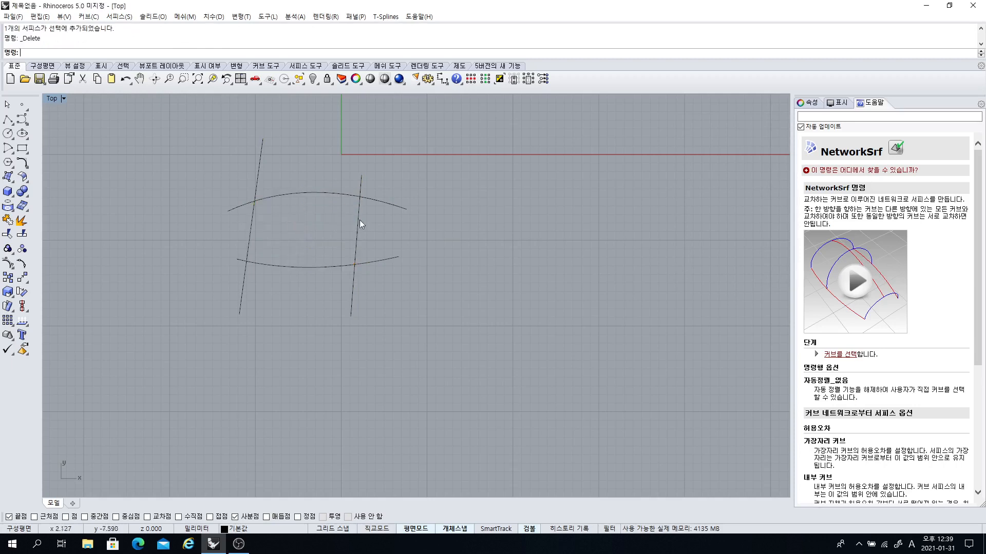
click(355, 239)
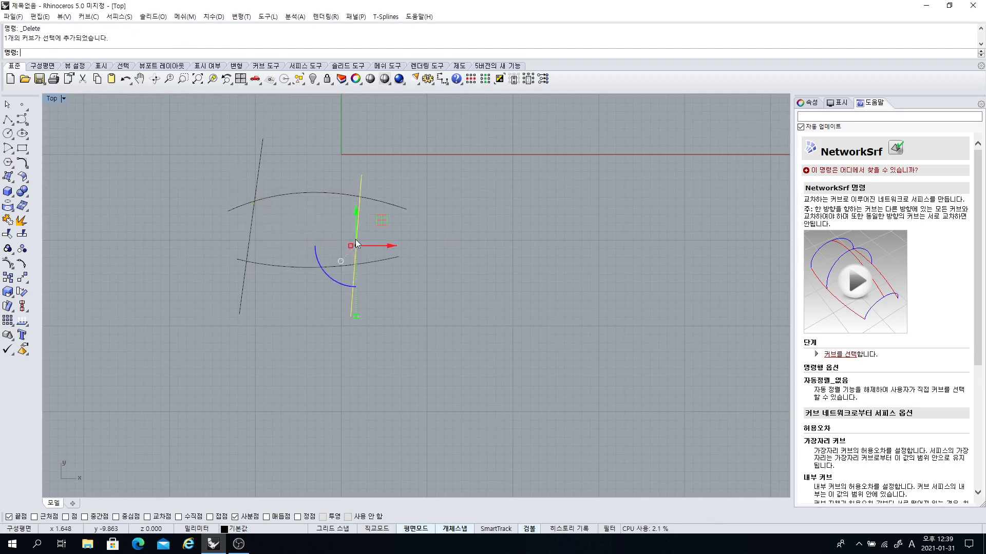
key(Delete)
- Rotate the remaining line to lie horizontally between the two curves, and return it to crossing both near their left ends
click(254, 232)
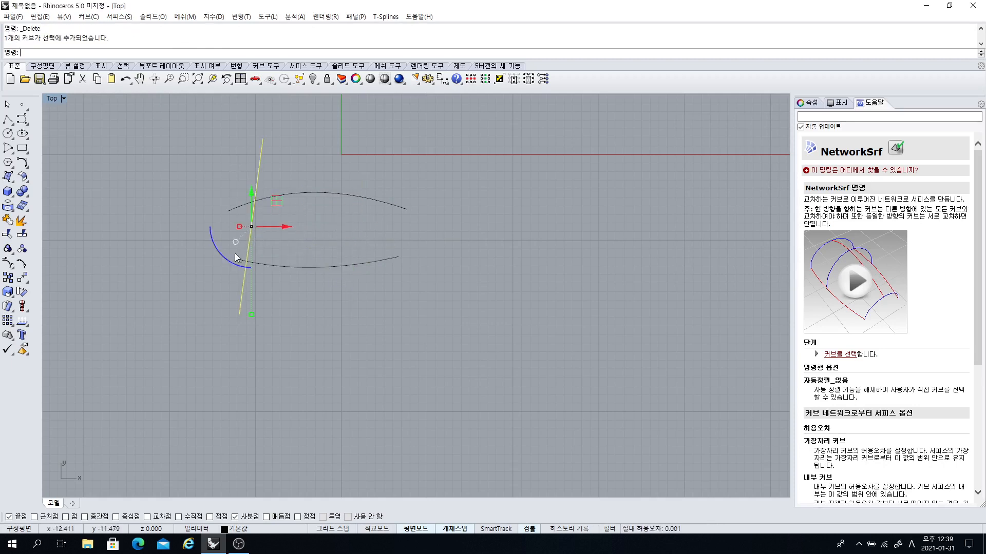
drag(223, 262, 284, 270)
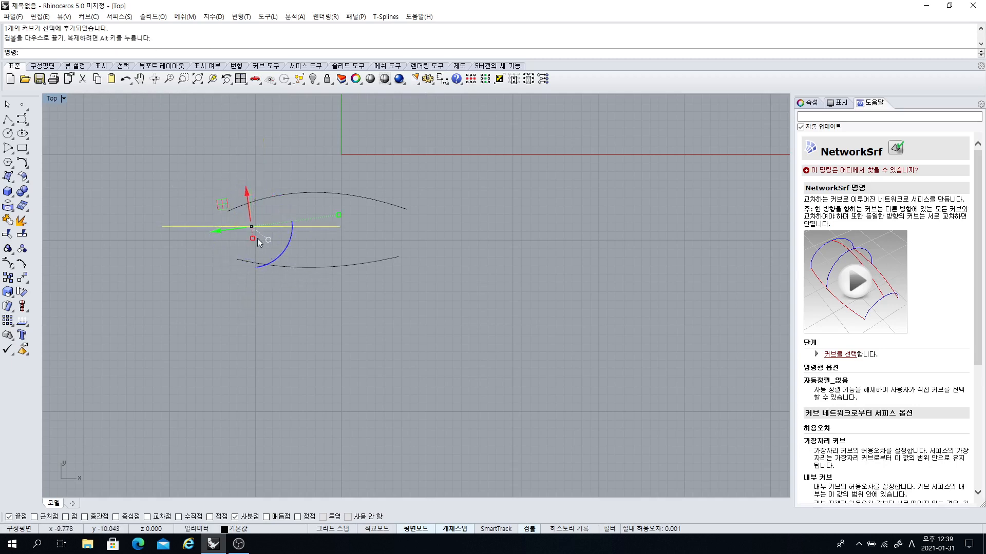
drag(251, 226, 316, 231)
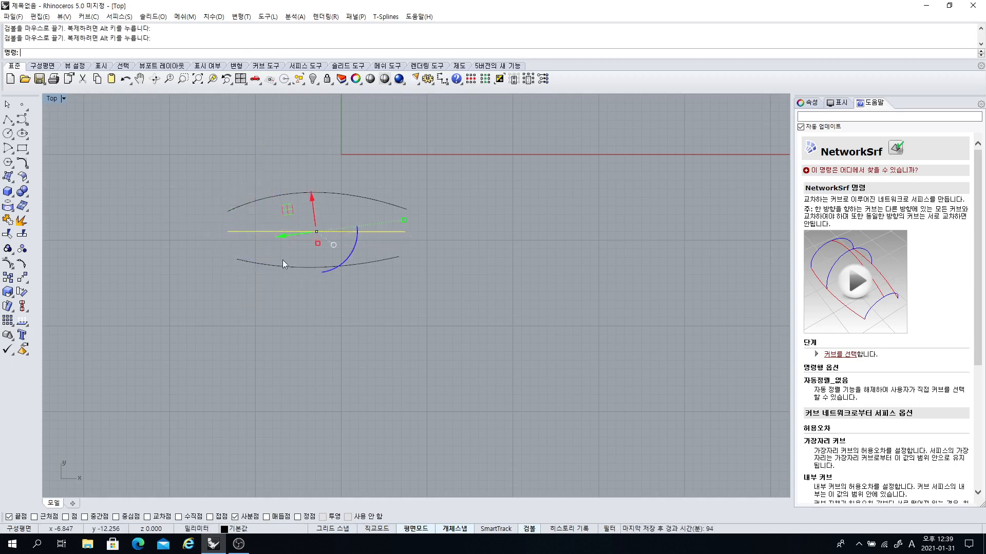
drag(339, 266, 364, 220)
drag(297, 232, 234, 235)
click(217, 252)
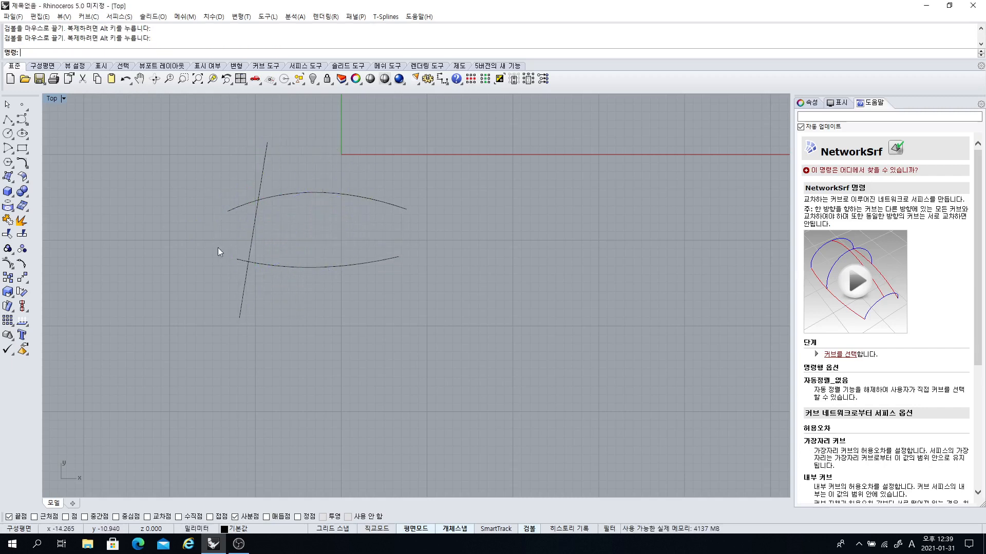
- Try to create a network surface with the lower and upper curves as first direction and the straight line as second
click(8, 177)
click(56, 183)
click(265, 264)
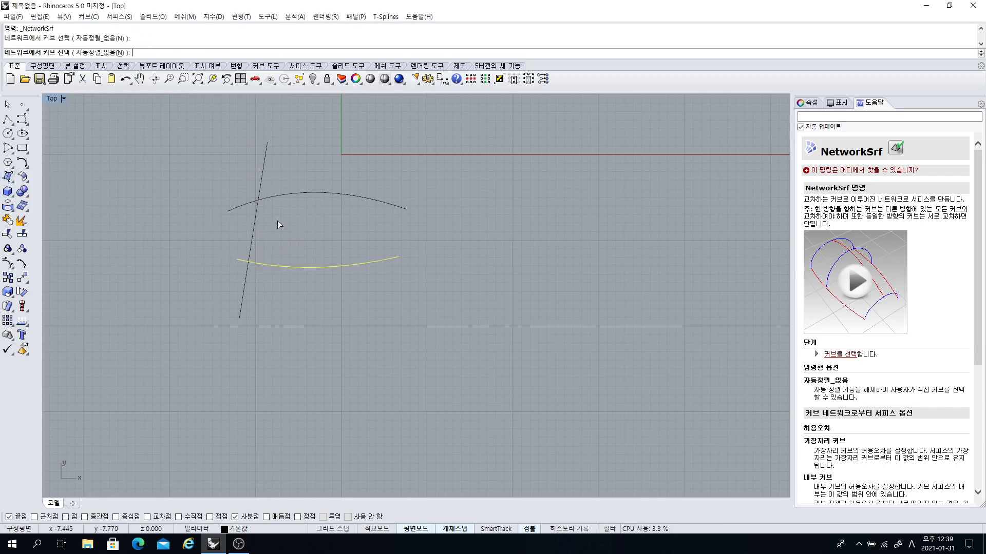
click(280, 194)
click(254, 224)
key(Return)
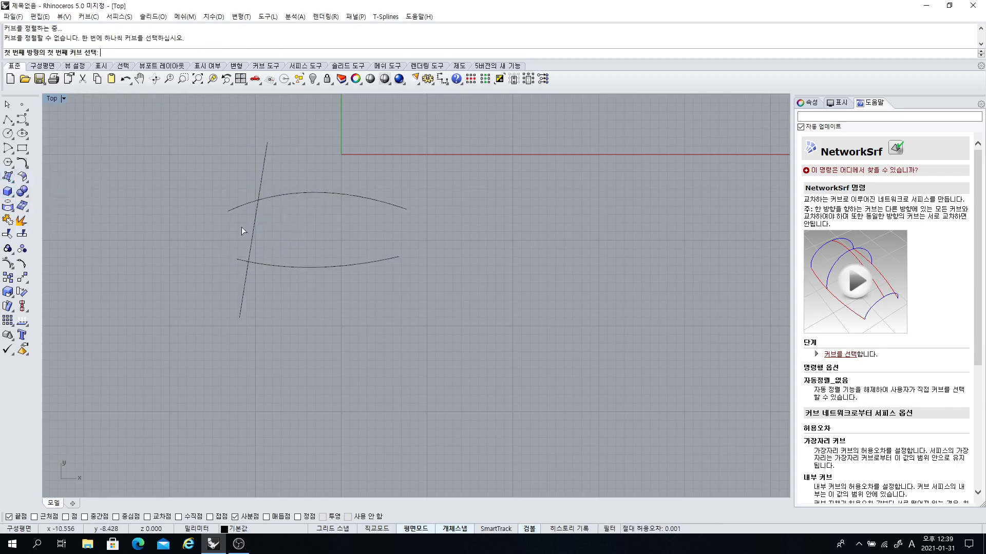
click(286, 265)
click(287, 195)
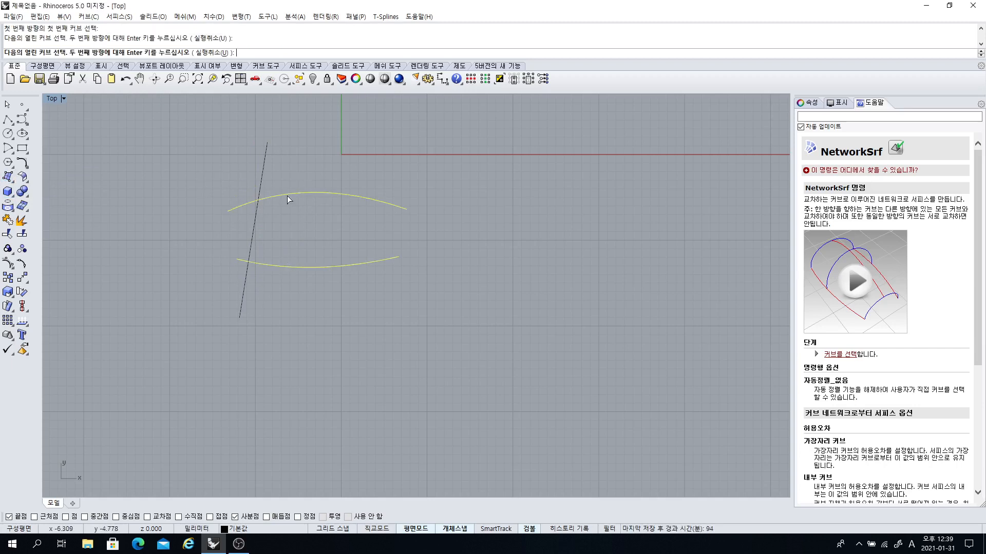
key(Return)
click(255, 223)
key(Return)
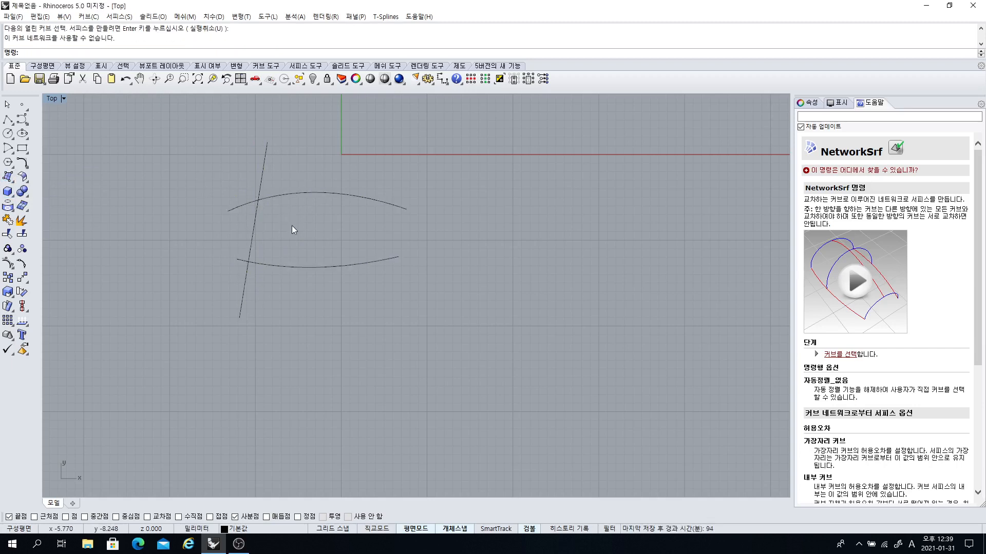
- Rotate the straight line so it crosses both curves near their left ends with the opposite slant
scroll(296, 235, down, 2)
mouse_move(298, 239)
right_down()
mouse_move(324, 213)
mouse_move(302, 236)
right_up()
scroll(328, 201, up, 2)
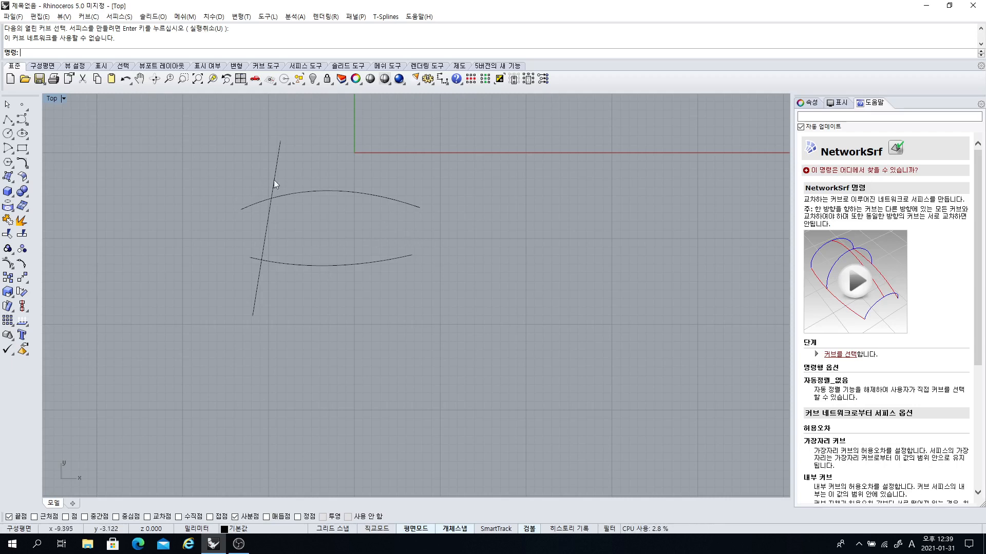
click(267, 238)
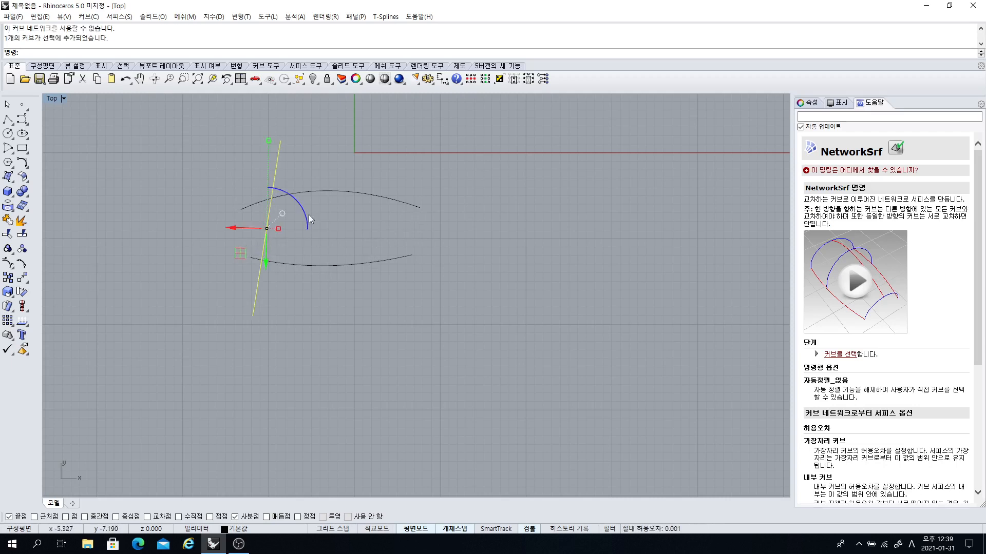
drag(308, 214, 235, 186)
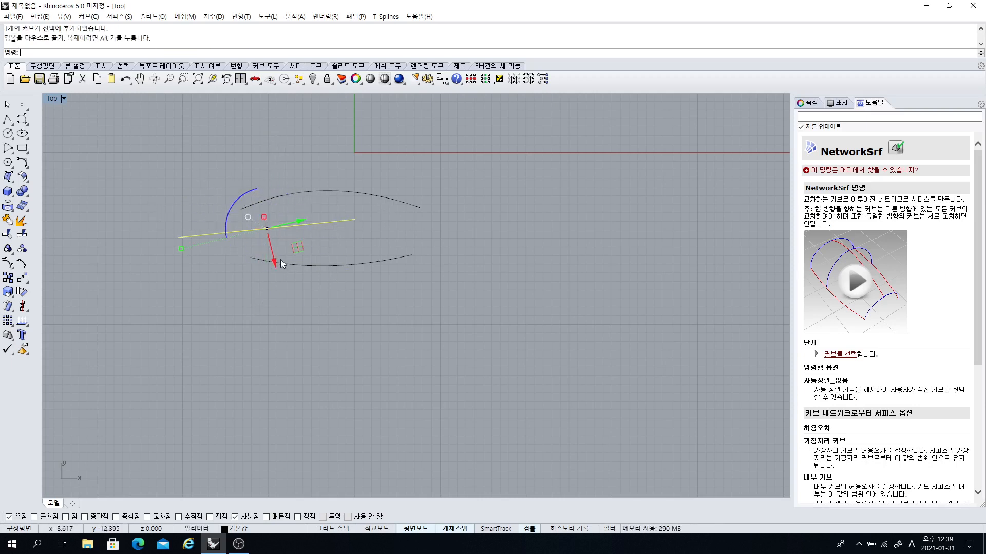
drag(231, 225, 270, 265)
key(Escape)
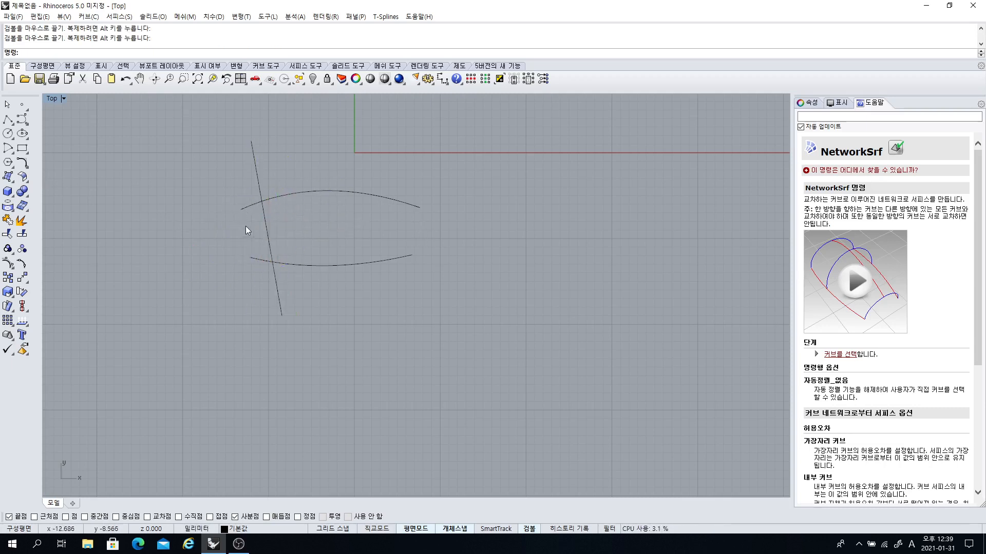
- Show the straight line's control points and snap its two ends to the left endpoints of the upper and lower curves
click(255, 182)
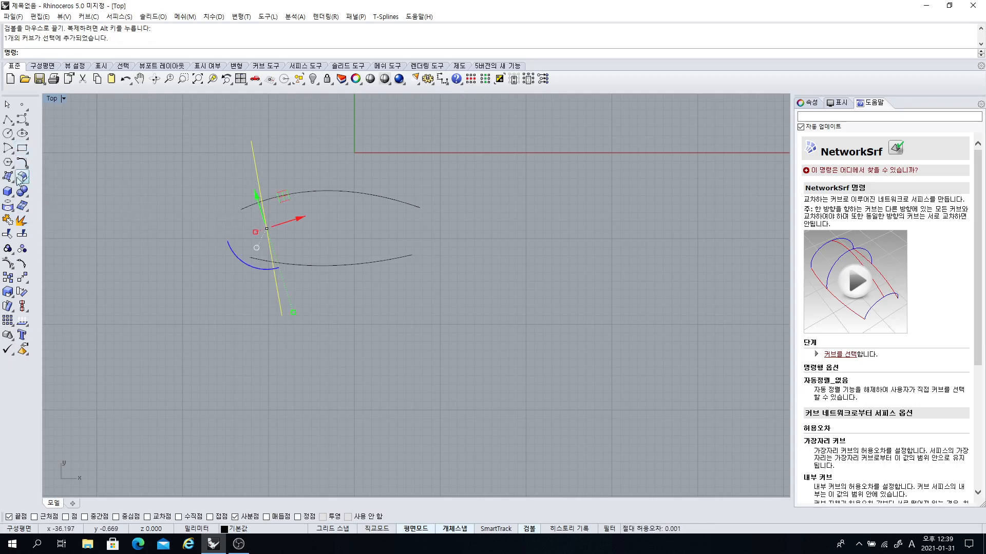
click(8, 264)
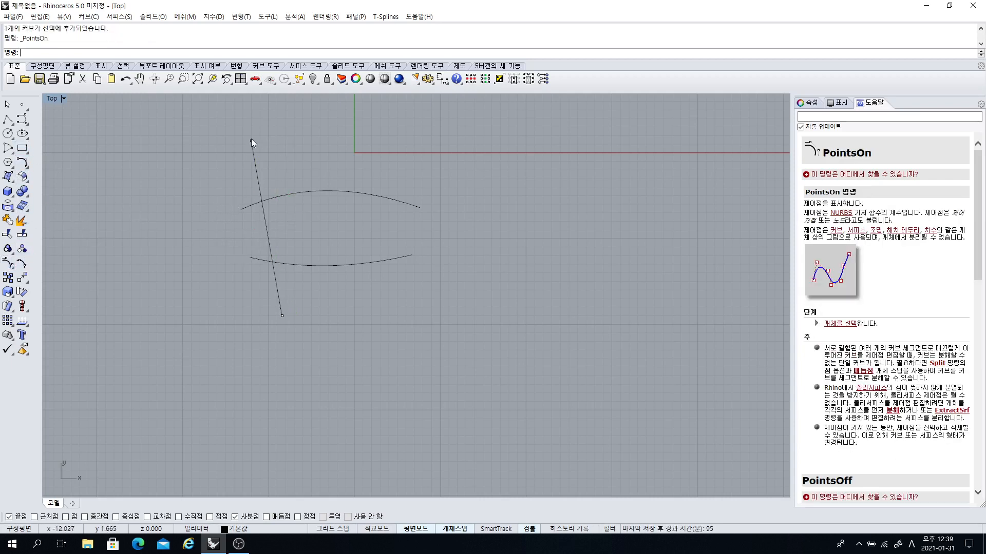
drag(251, 139, 240, 209)
right_drag(268, 316, 270, 283)
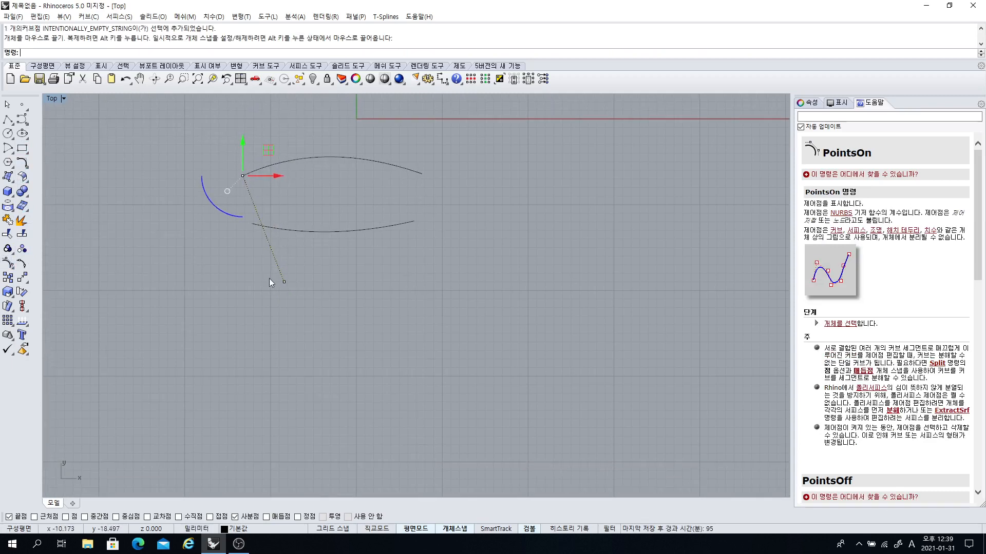
click(318, 296)
click(284, 282)
drag(284, 282, 252, 223)
click(266, 211)
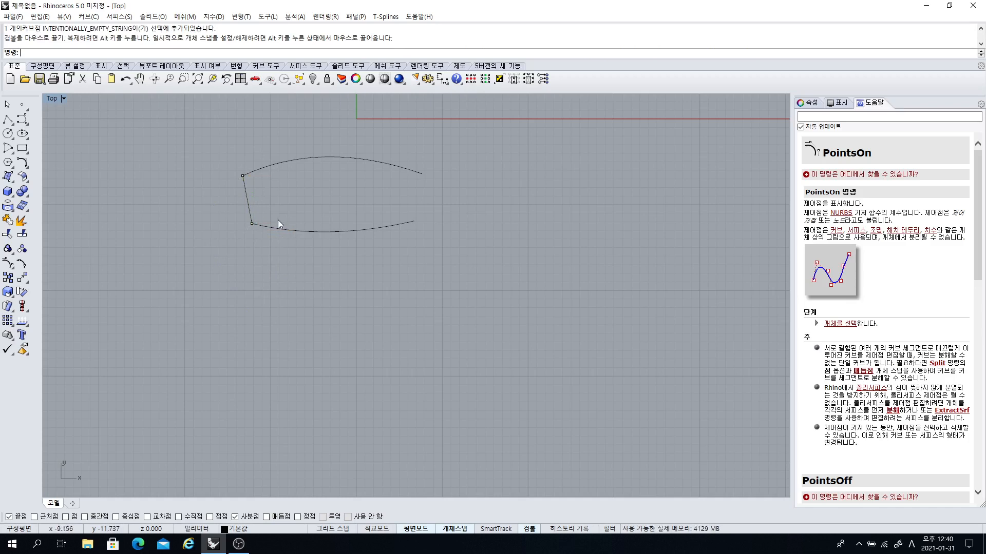
key(Home)
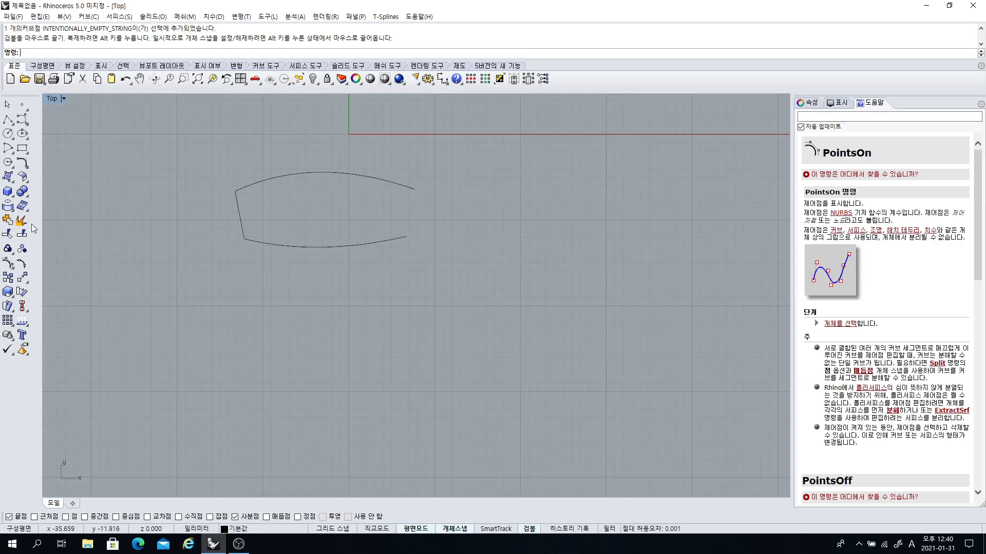
- Create a network surface from the lower curve, upper curve and connecting line with Position edge matching, and undo it
click(11, 180)
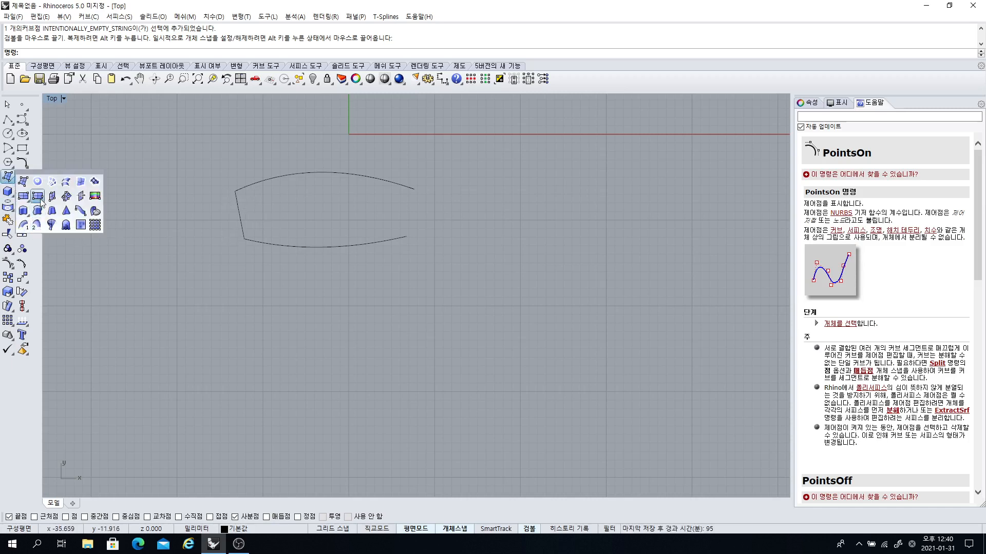
click(52, 182)
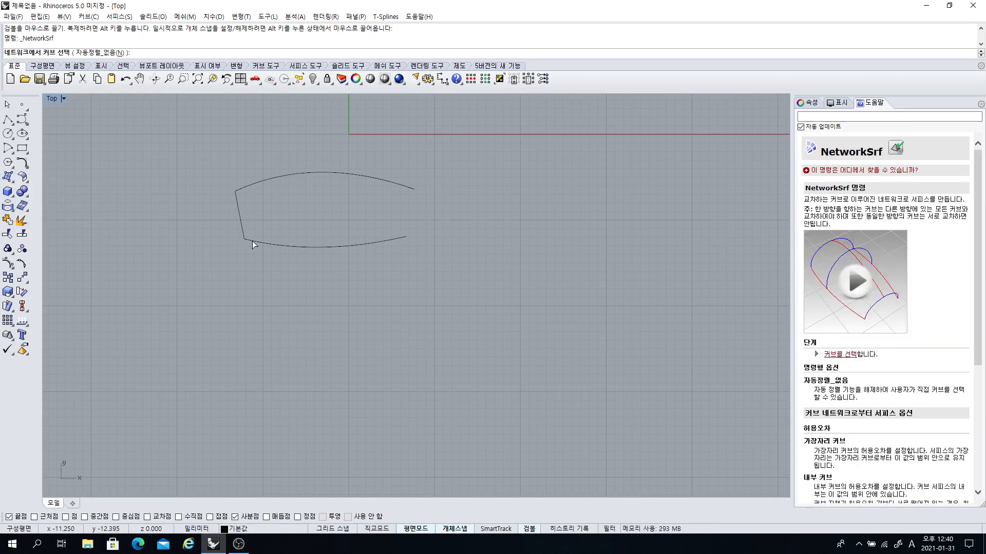
click(252, 241)
click(248, 187)
click(241, 223)
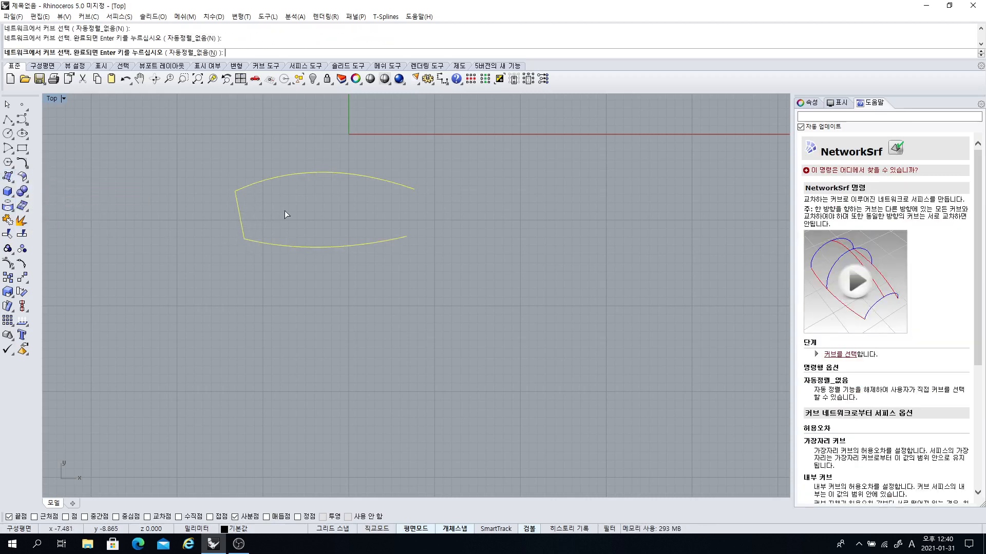
key(Return)
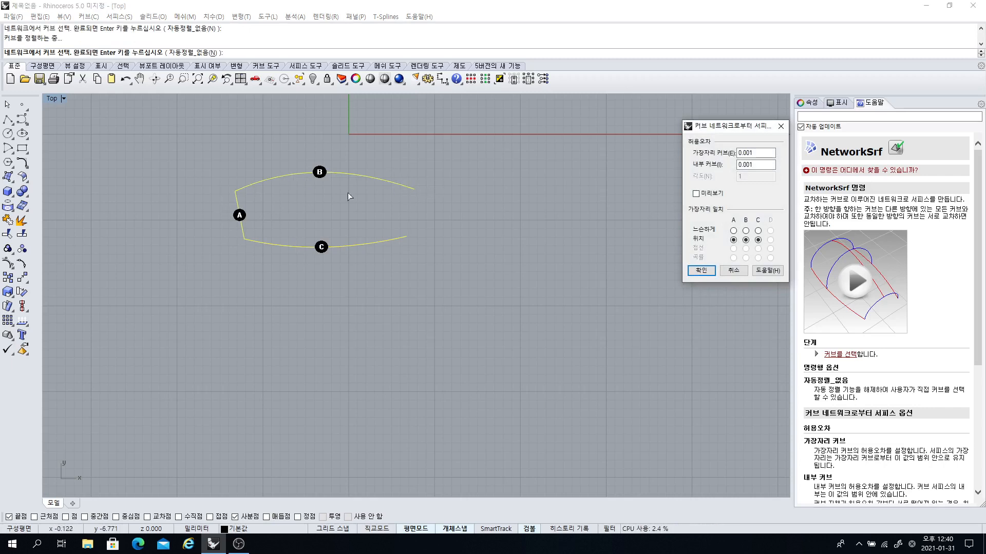
click(699, 271)
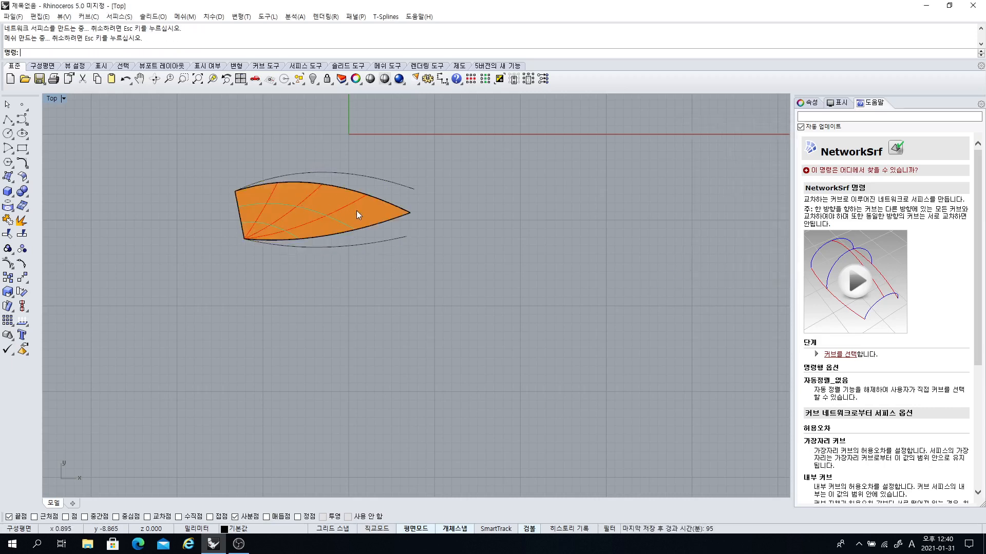
key(ctrl+z)
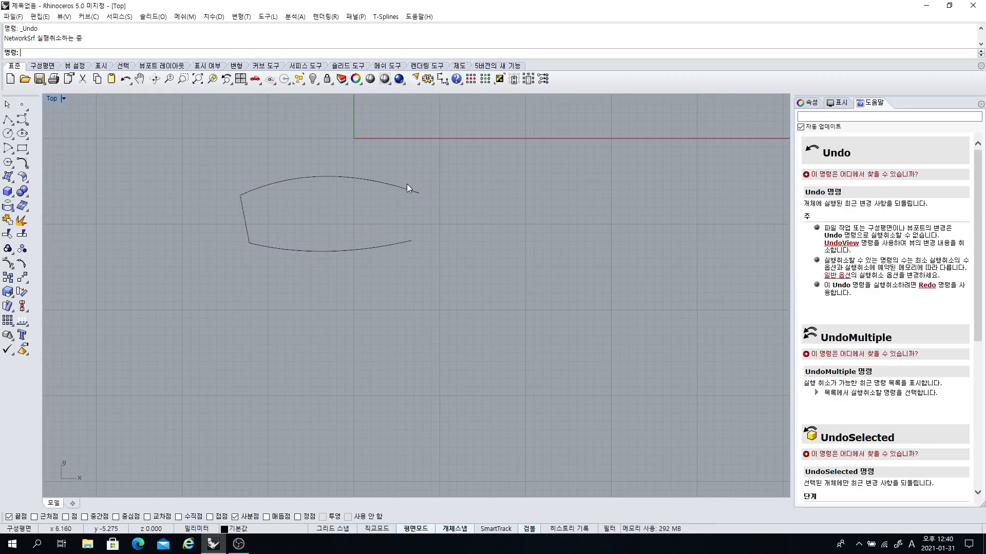
- Rotate and reposition the straight line near the curves' left ends, and lengthen it to cross both curves
click(245, 229)
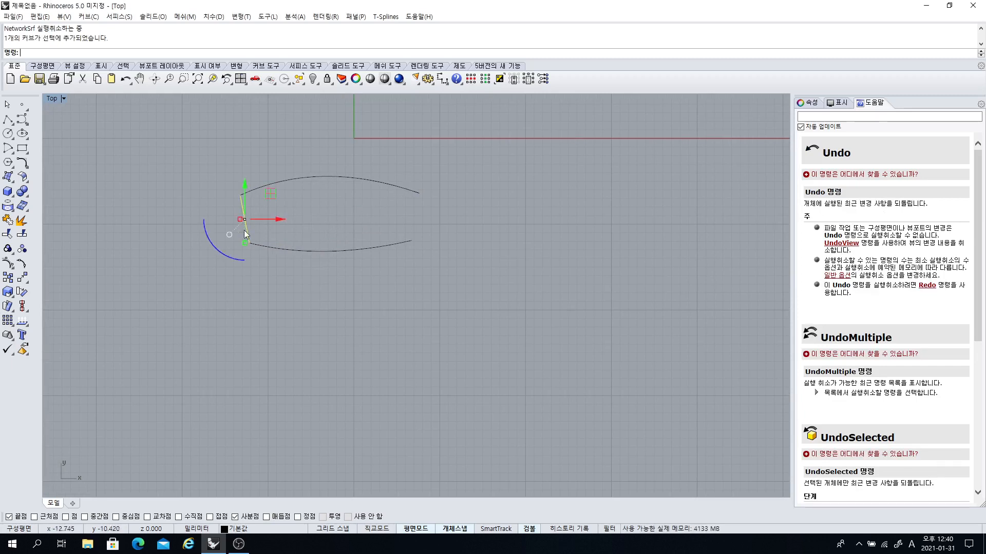
drag(221, 254, 229, 256)
drag(274, 259, 274, 259)
drag(212, 221, 337, 213)
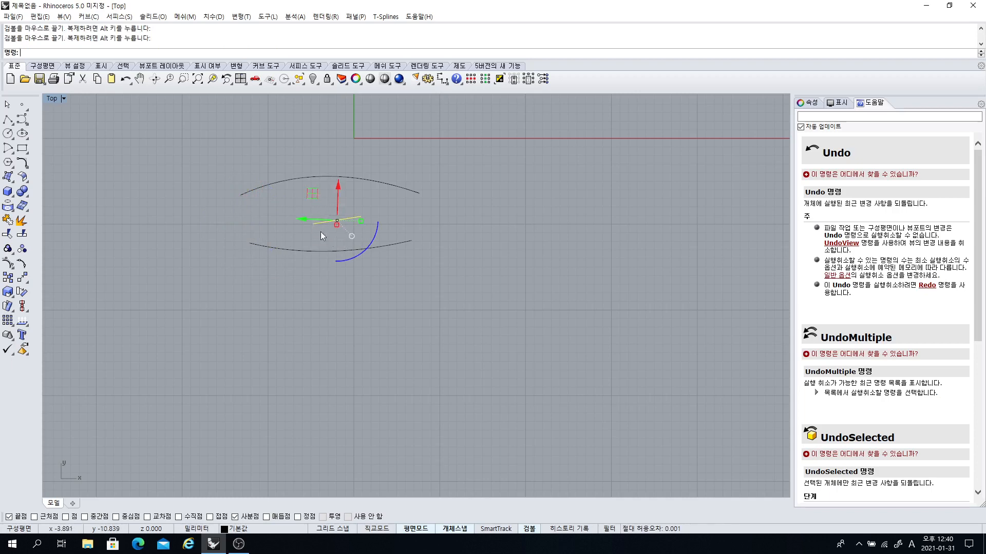
drag(364, 251, 383, 221)
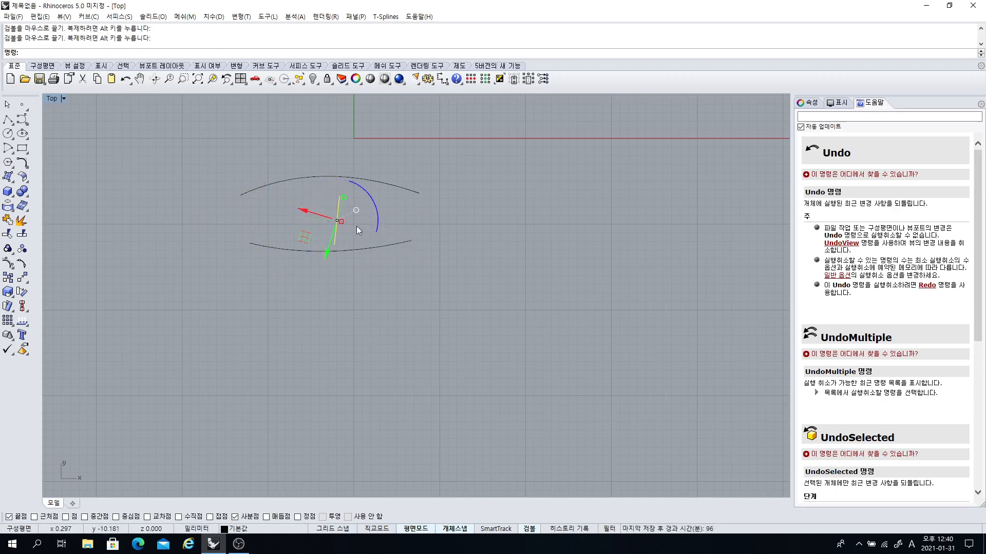
drag(304, 237, 240, 239)
scroll(262, 216, up, 4)
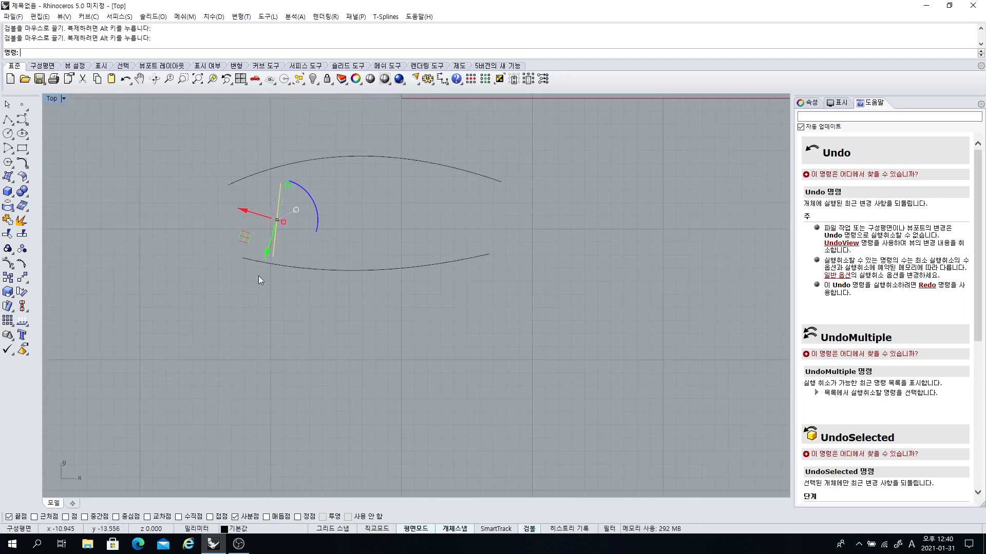
drag(288, 186, 300, 149)
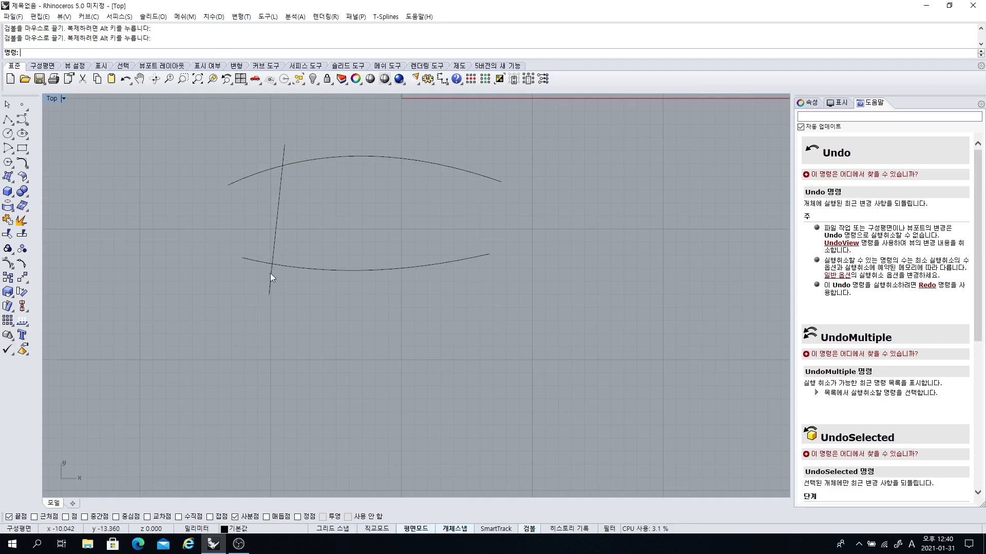
- Reattach the crossing line's end control points to the left endpoints of the upper and lower curves
click(284, 163)
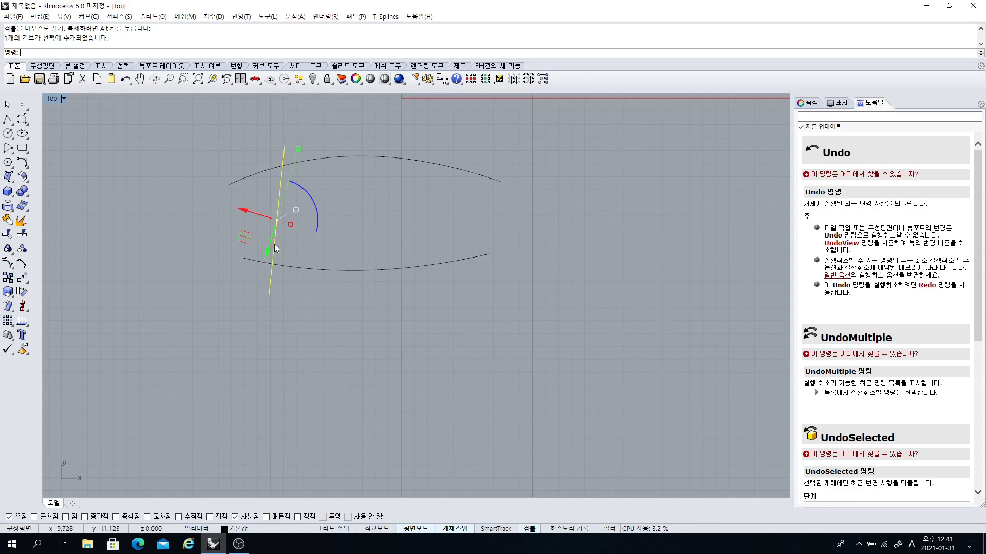
click(8, 263)
drag(285, 146, 228, 185)
drag(269, 295, 242, 258)
click(342, 234)
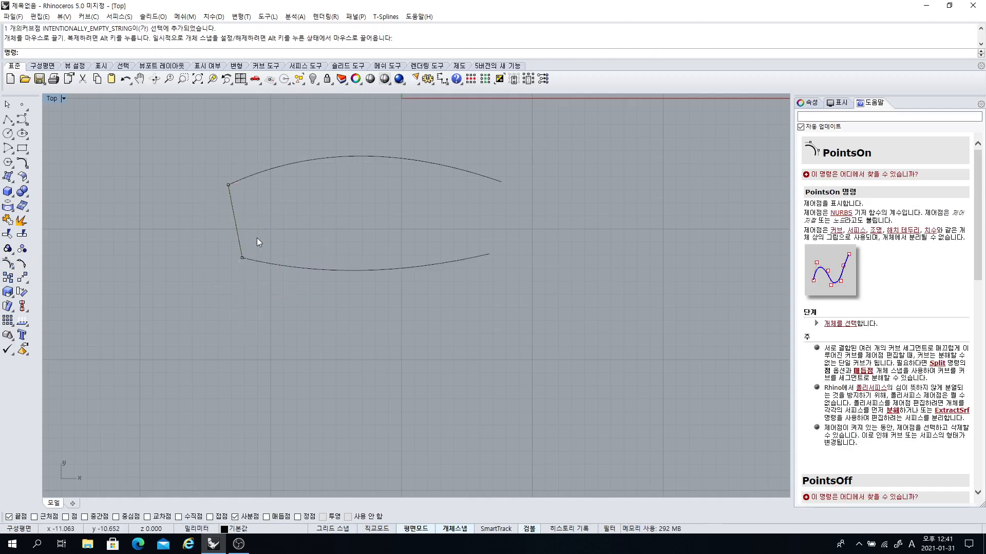
- Create another network surface from the three end-connected curves, and delete it
click(21, 190)
click(52, 181)
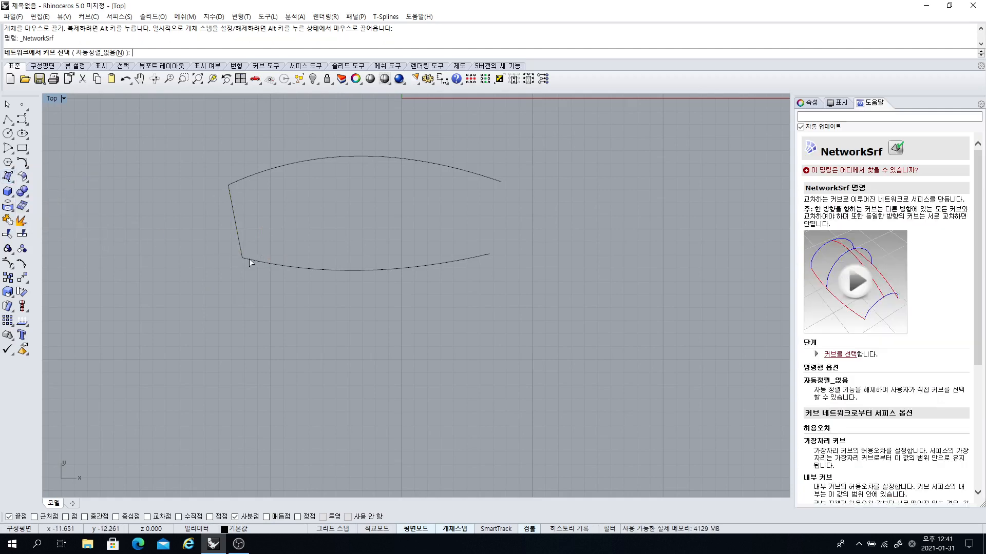
click(268, 264)
click(245, 187)
click(248, 176)
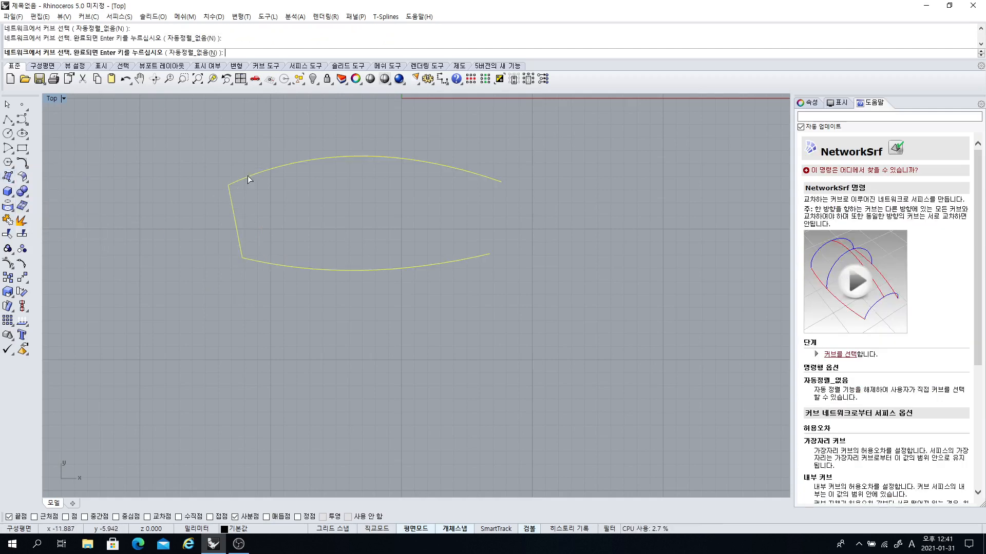
right_click(296, 202)
click(711, 270)
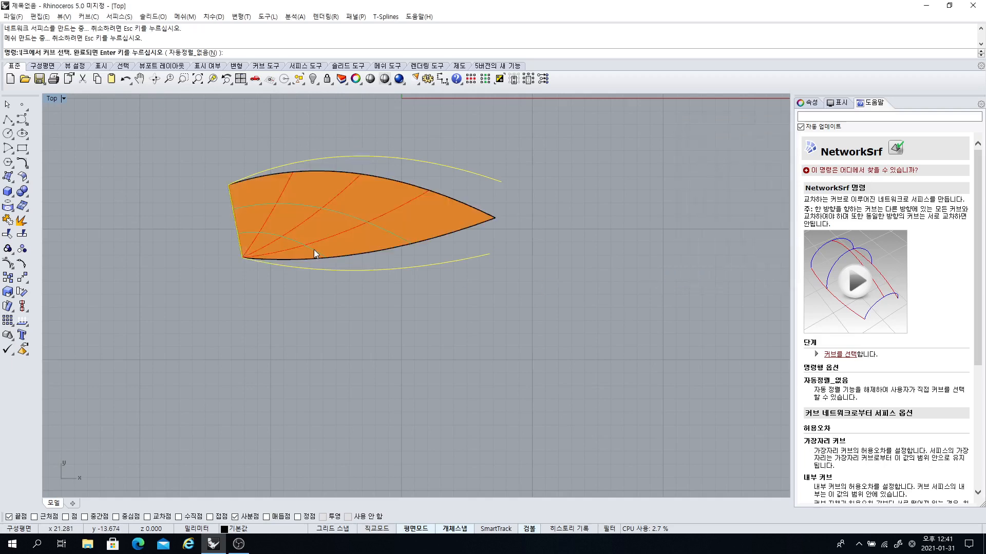
click(393, 229)
key(Delete)
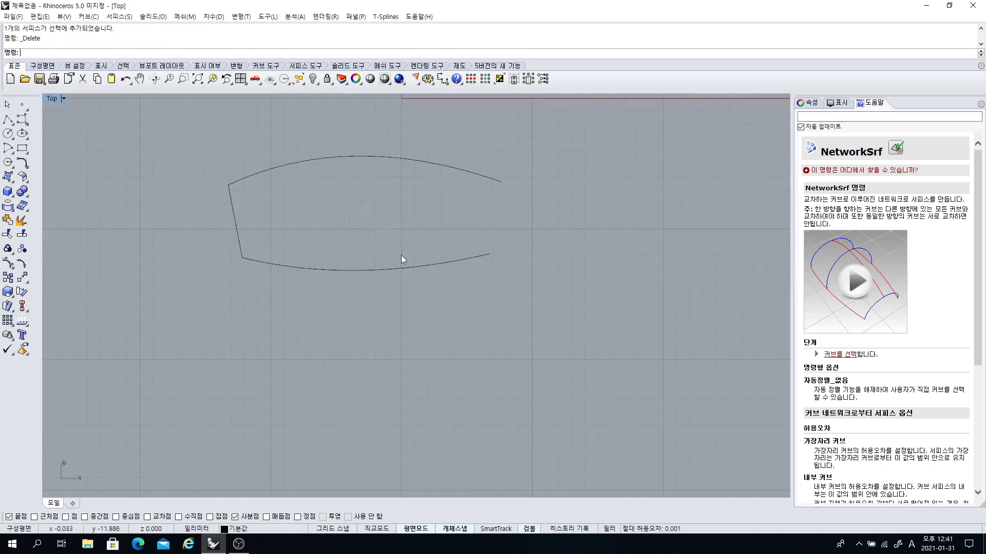
- Move the straight line clear of the curves' left ends, and place a copy of it just beyond their right ends
right_drag(401, 254, 382, 303)
scroll(353, 302, down, 2)
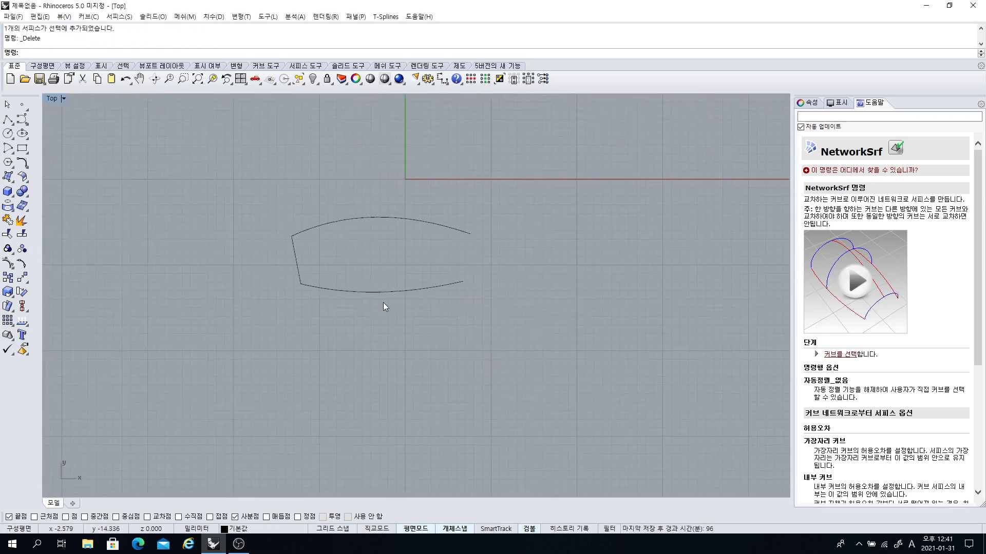
scroll(383, 303, up, 2)
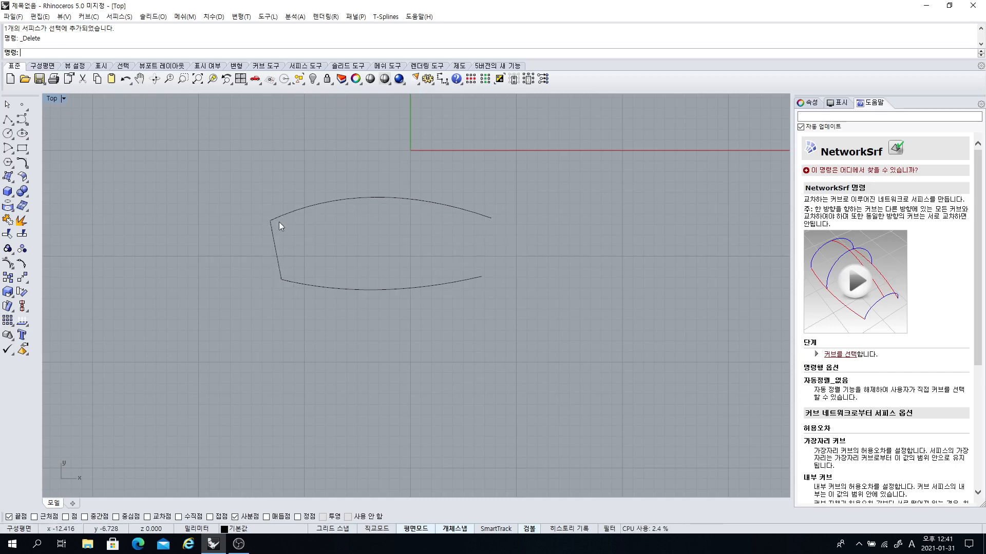
click(276, 258)
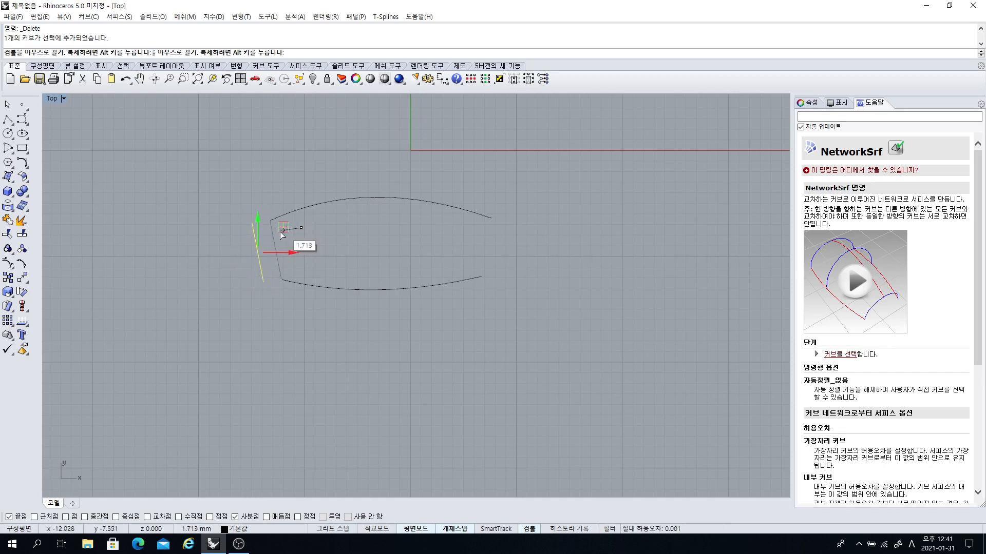
drag(275, 250, 555, 288)
key(Escape)
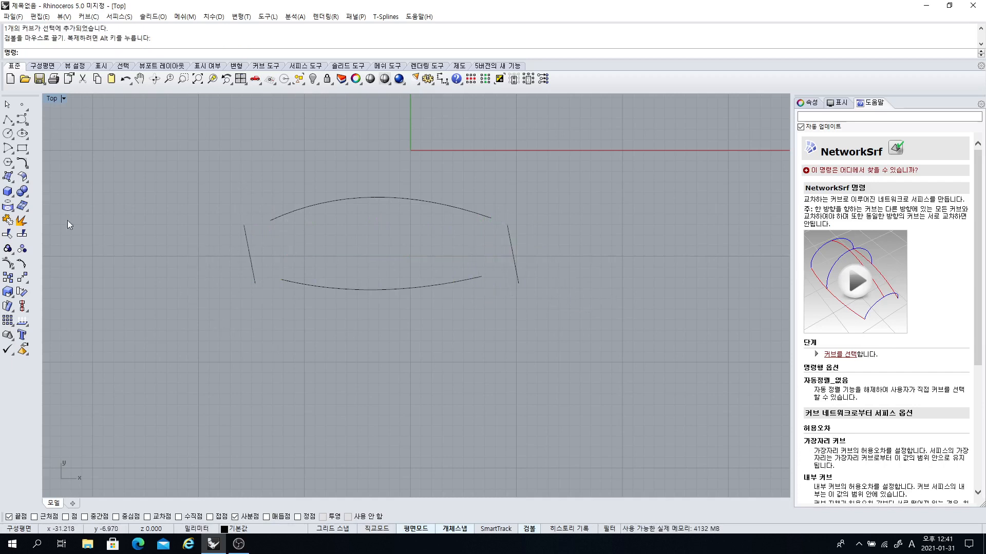
- Create a network surface from the four unconnected curves, keeping Position matching on all edges and 0.001 tolerances
click(12, 180)
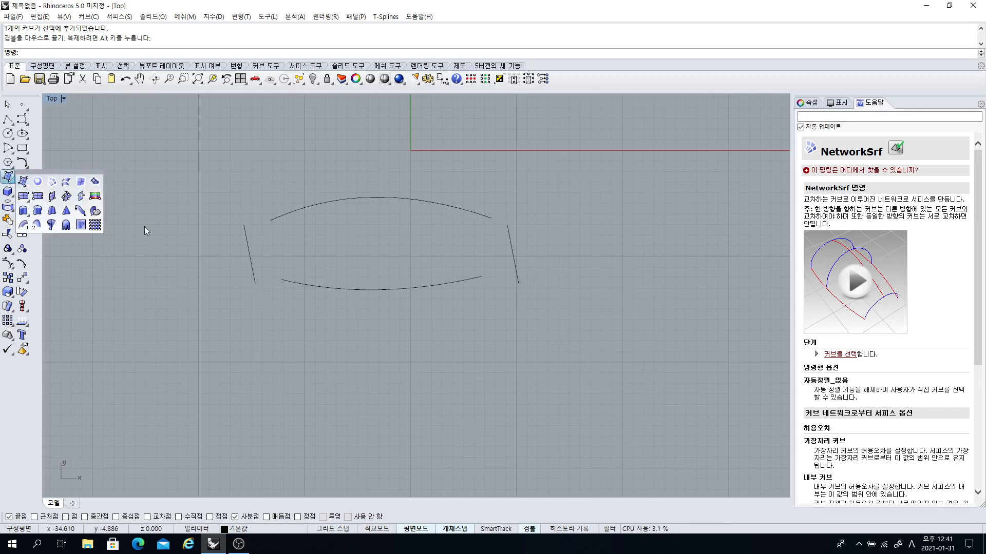
click(57, 181)
click(289, 281)
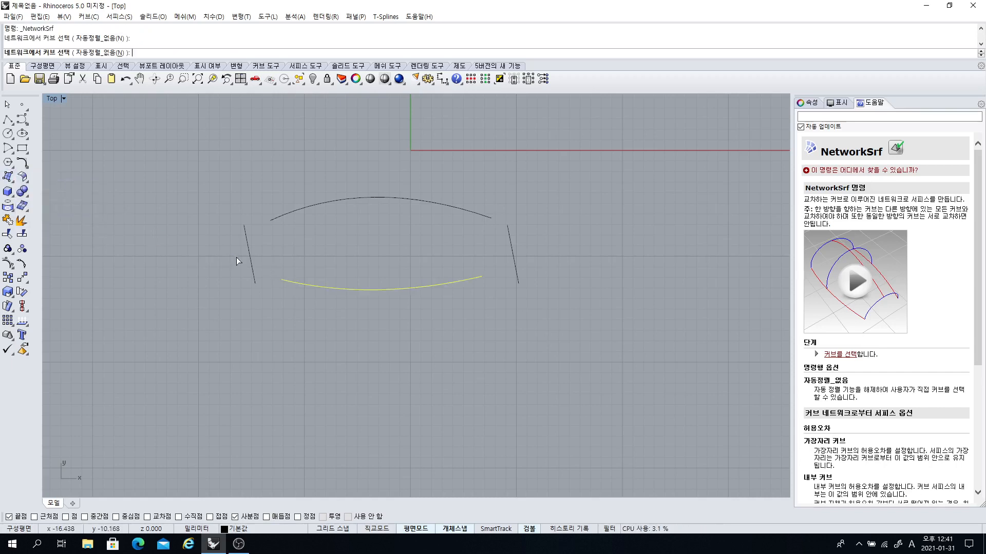
click(246, 245)
click(286, 215)
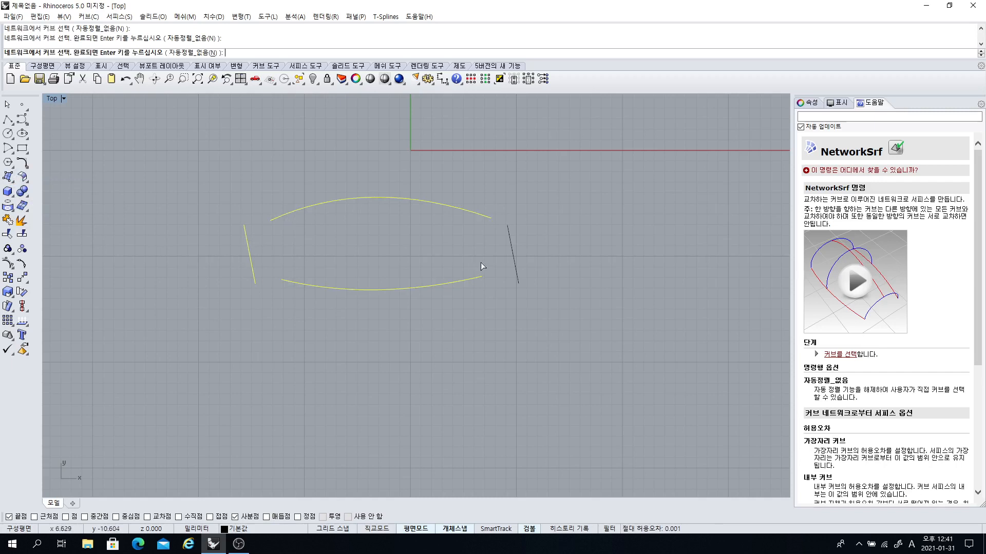
click(513, 257)
right_click(570, 269)
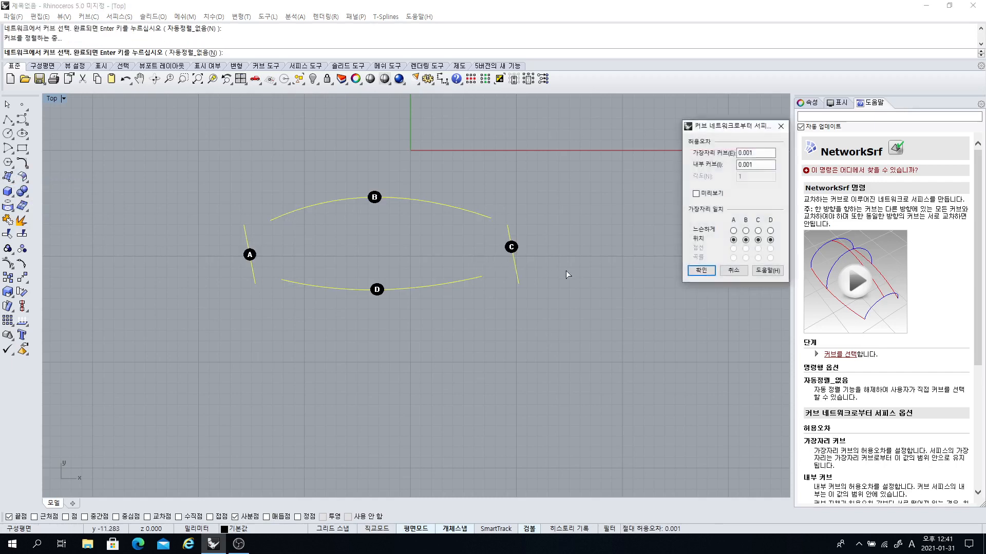
click(707, 271)
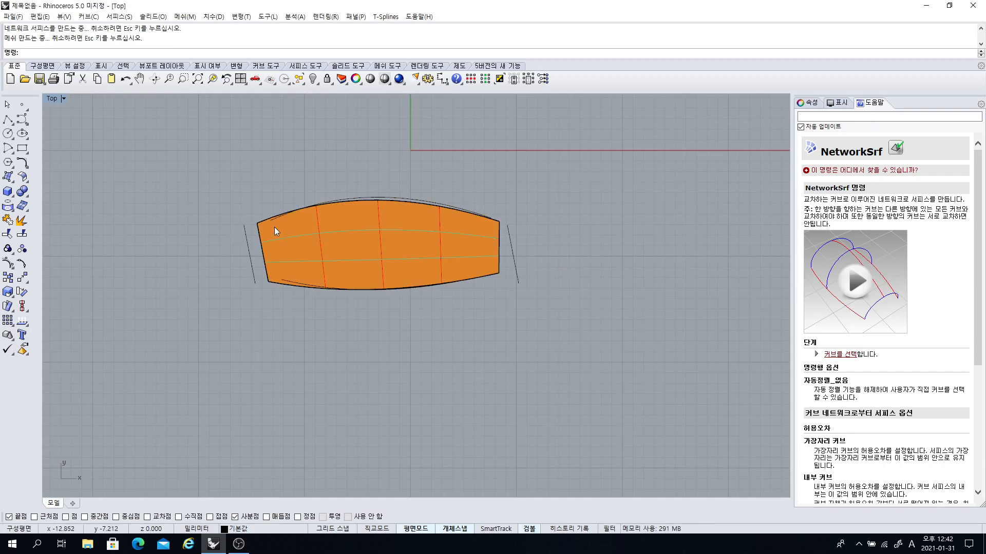
- Delete the network surface and the straight line beyond the curves' right ends
click(356, 258)
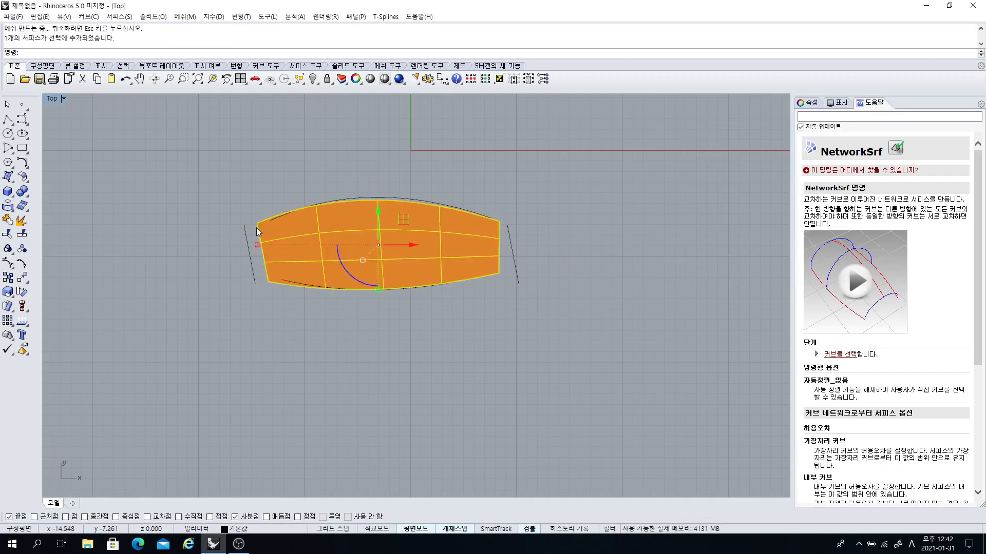
key(Delete)
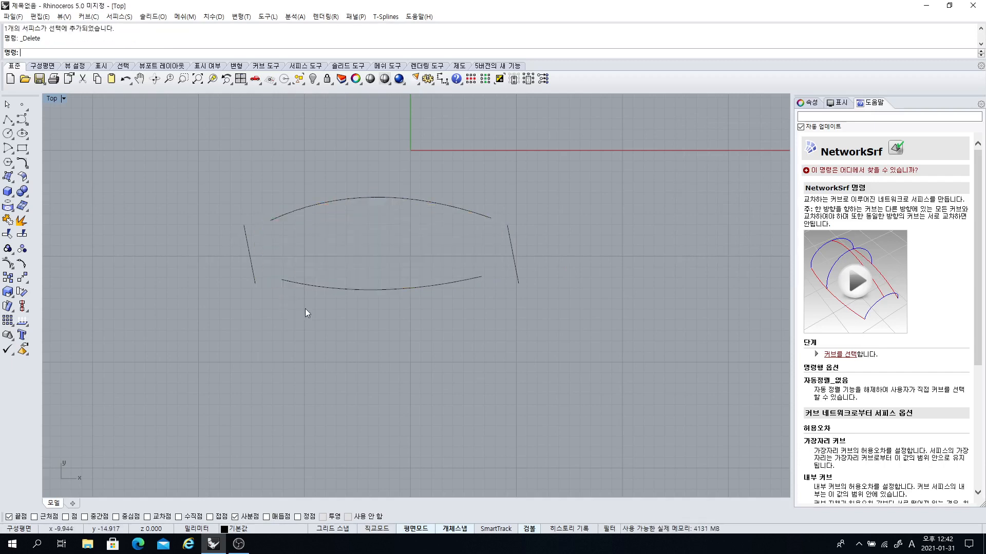
click(512, 260)
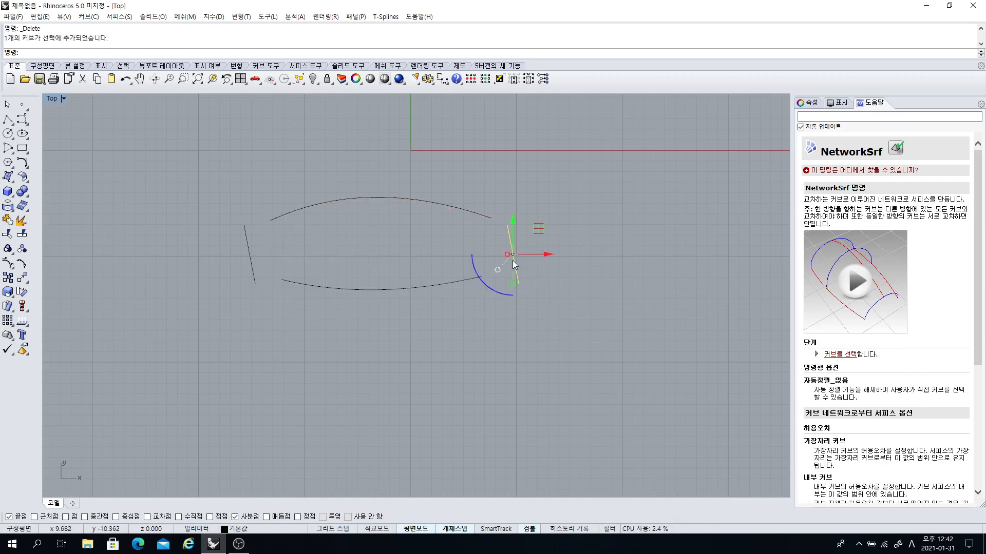
key(Delete)
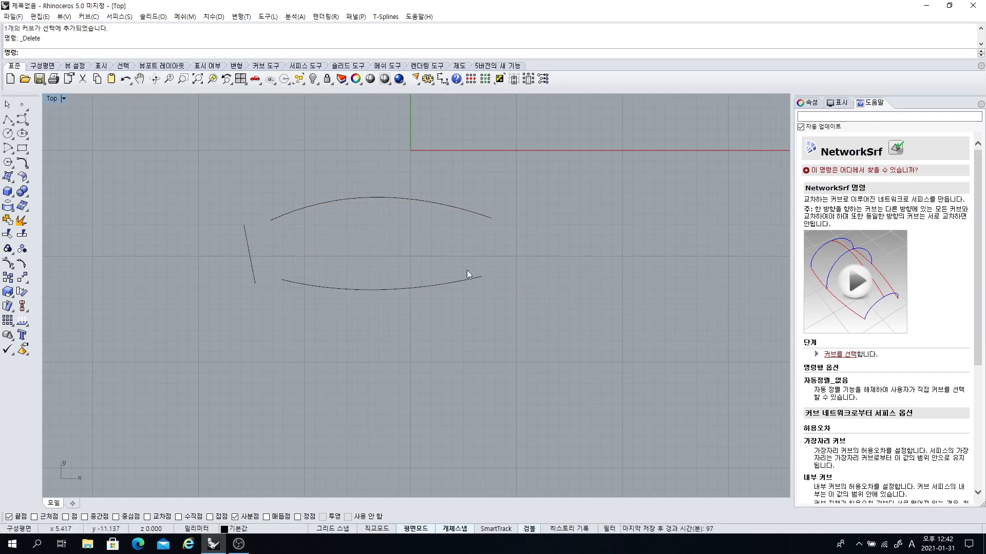
- Draw two roughly horizontal, unconnected straight lines in the space between the upper and lower arcs
click(8, 119)
click(278, 238)
click(459, 229)
right_click(458, 229)
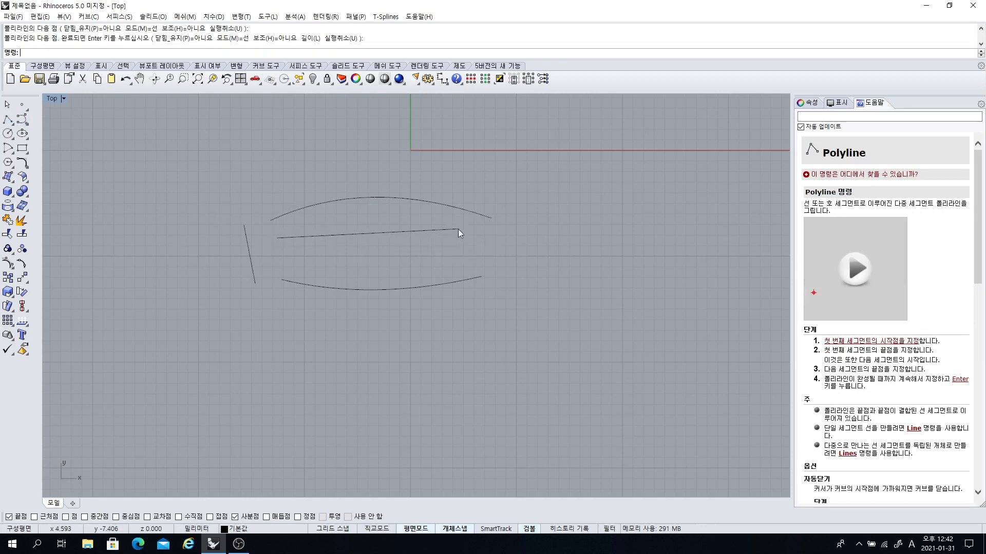
right_click(457, 229)
click(296, 260)
click(449, 259)
right_click(449, 260)
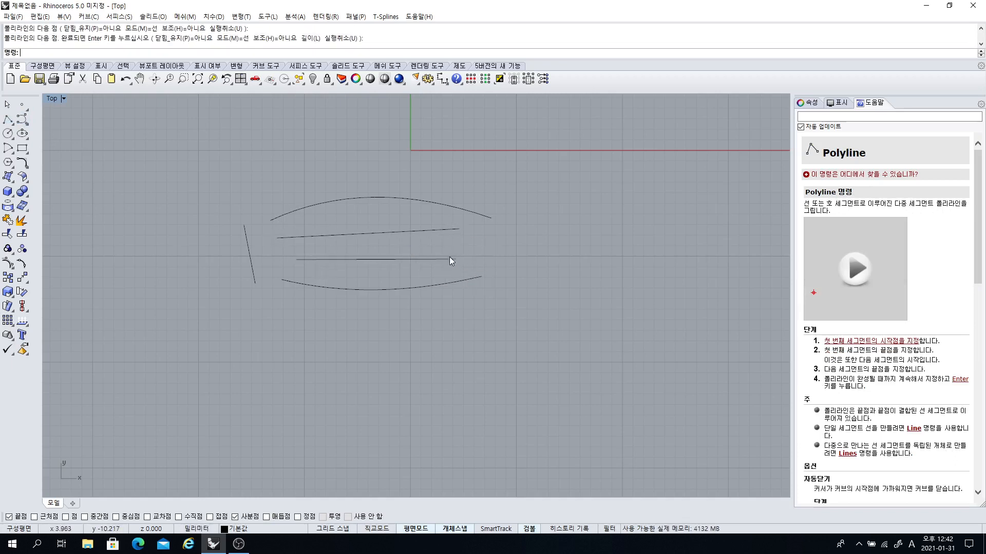
- Try to create a network surface with automatic sorting from the two arcs and the two lines between them
click(8, 177)
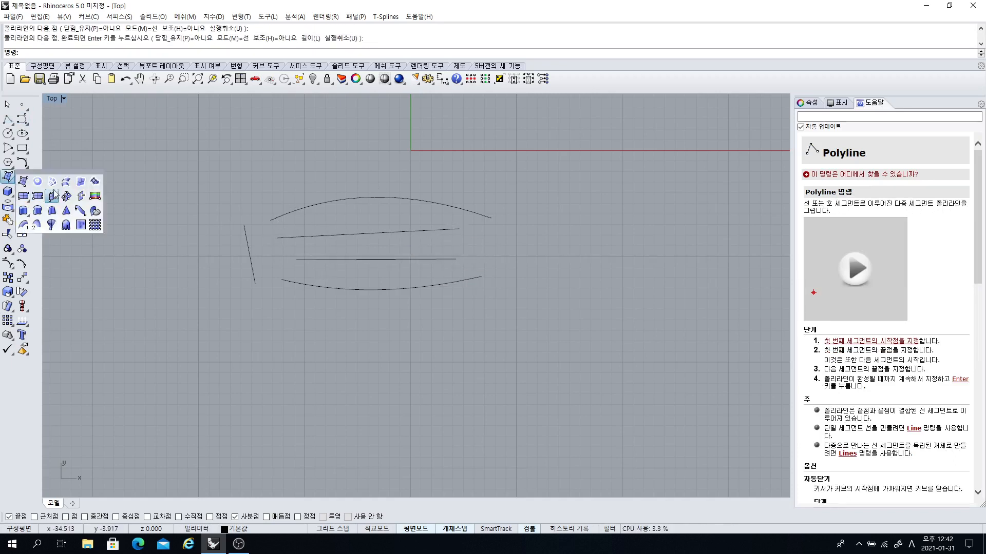
click(67, 205)
click(303, 284)
click(307, 260)
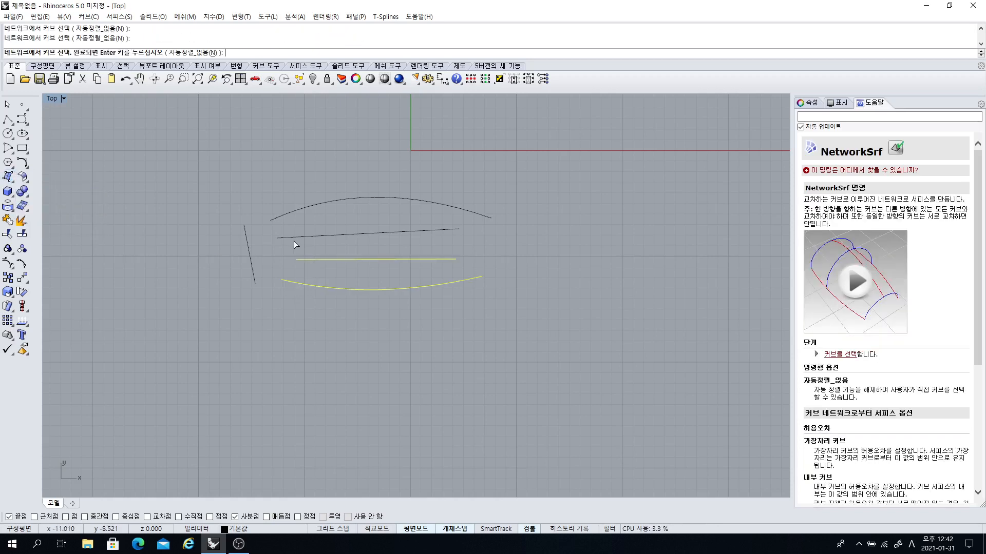
click(294, 237)
click(286, 215)
right_click(431, 236)
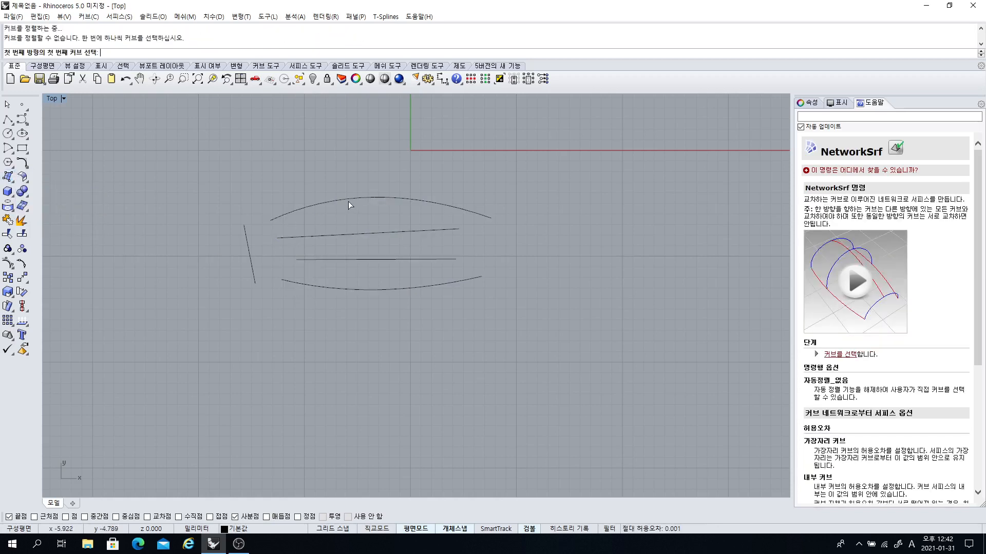
- Try assigning the lower arc and lower line to the network's first direction, and the upper line and upper arc to the second
click(328, 289)
click(340, 260)
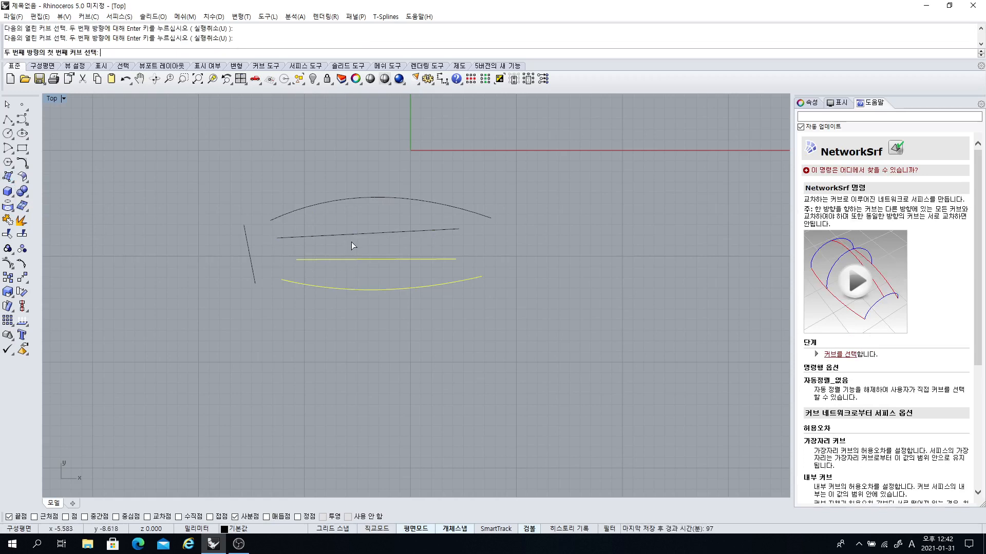
click(351, 234)
click(347, 198)
right_click(350, 237)
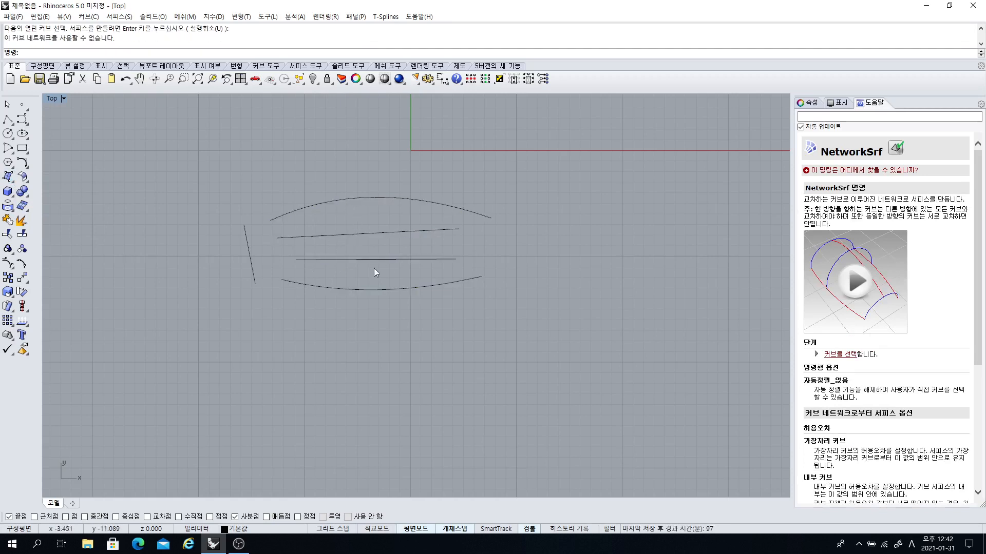
- Rotate the lower inner line to near vertical so it crosses both arcs close to their right ends, and delete the upper inner line
click(350, 259)
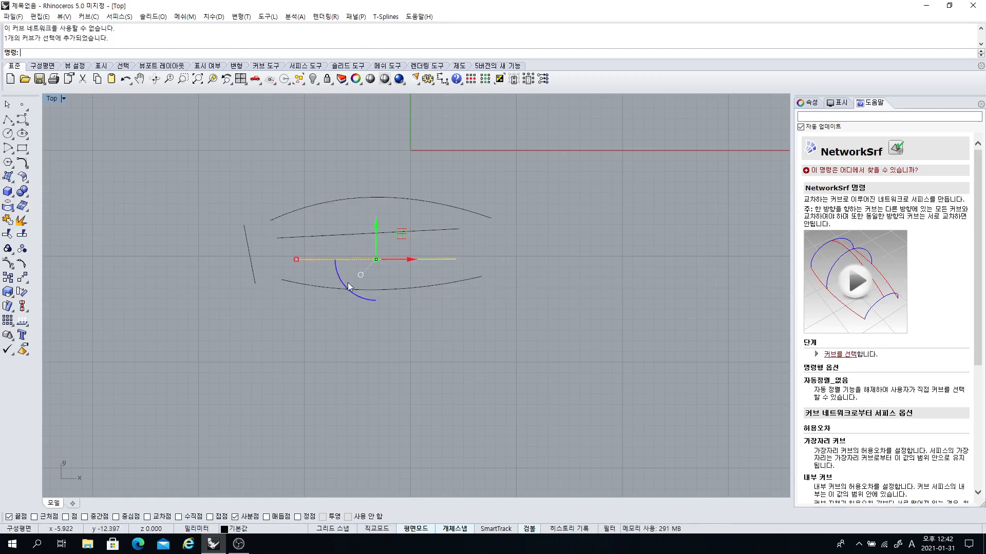
drag(405, 288, 451, 254)
click(505, 274)
click(354, 237)
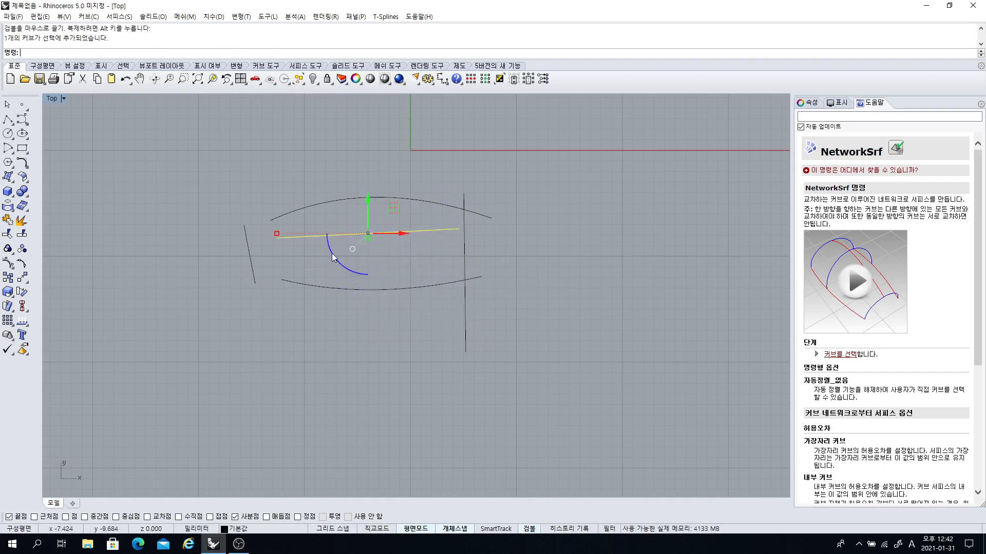
click(411, 279)
click(359, 236)
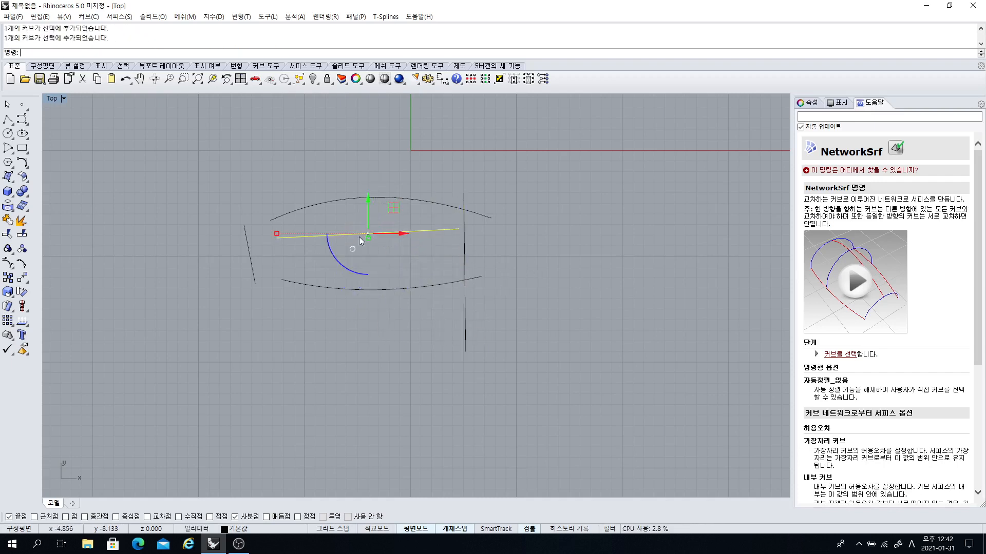
key(Delete)
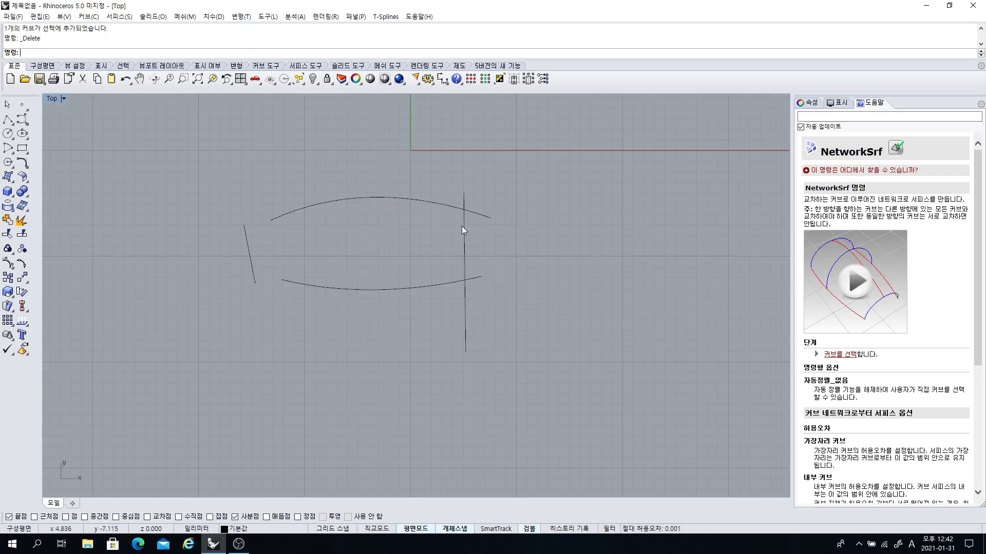
- Move the vertical line slightly inward along the arcs, and move the short slanted line farther from the arcs' left ends
drag(461, 226, 441, 226)
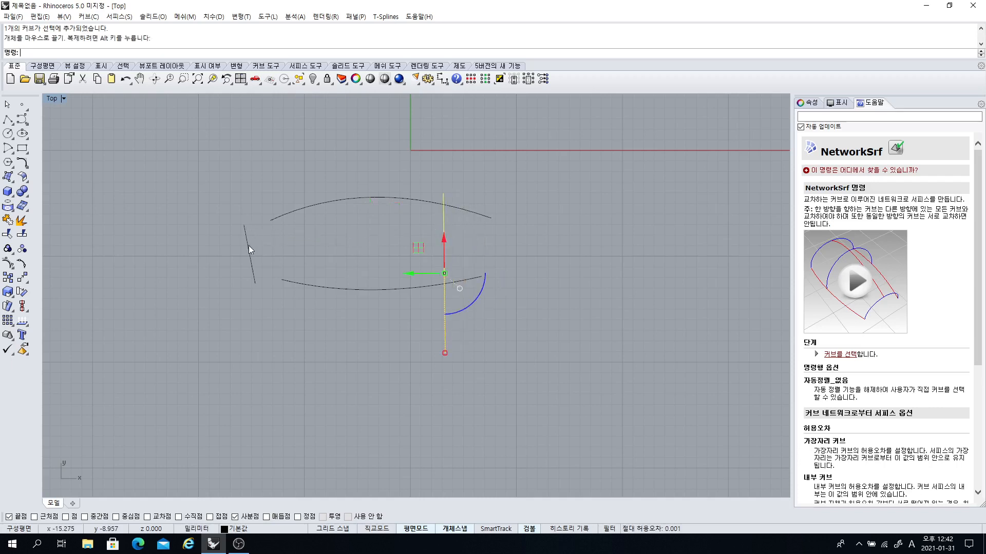
drag(248, 245, 239, 248)
click(276, 222)
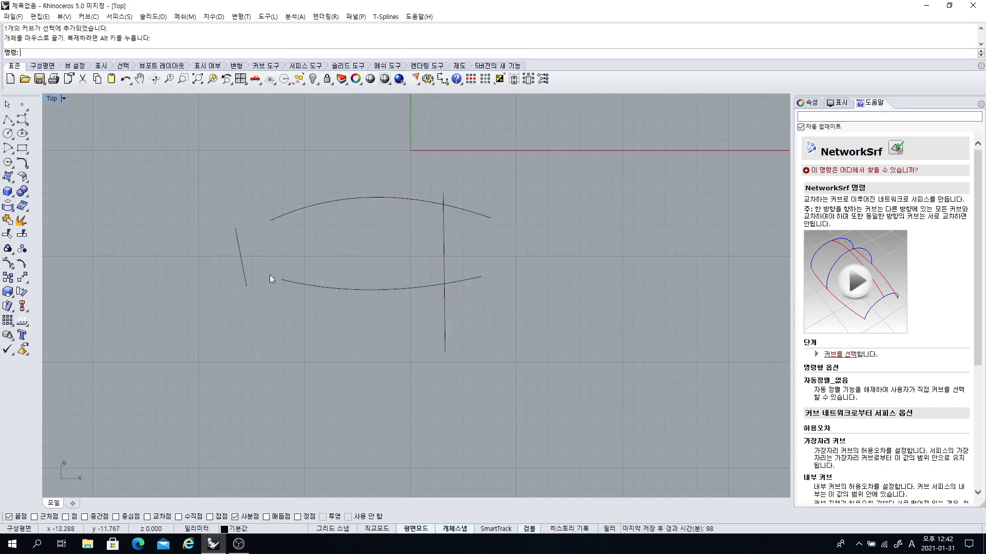
- Create a network surface from the two arcs, the detached slanted line and the crossing vertical line, with Position matching and 0.001 tolerances
click(8, 176)
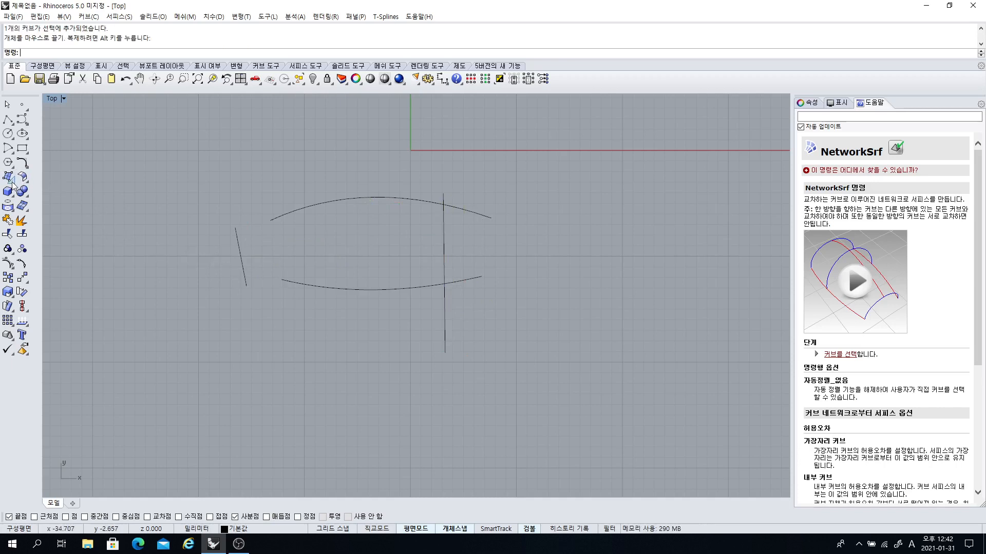
click(51, 183)
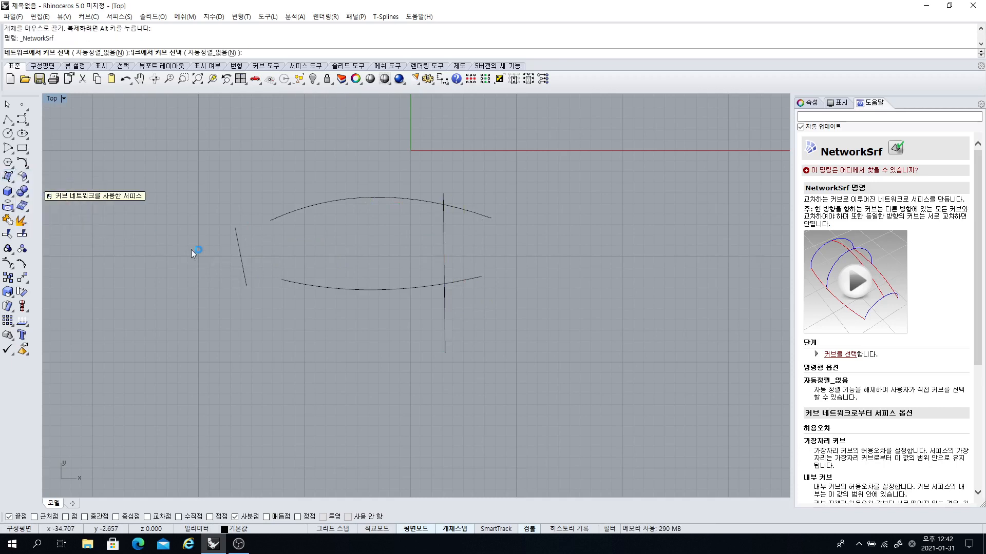
click(298, 286)
click(242, 257)
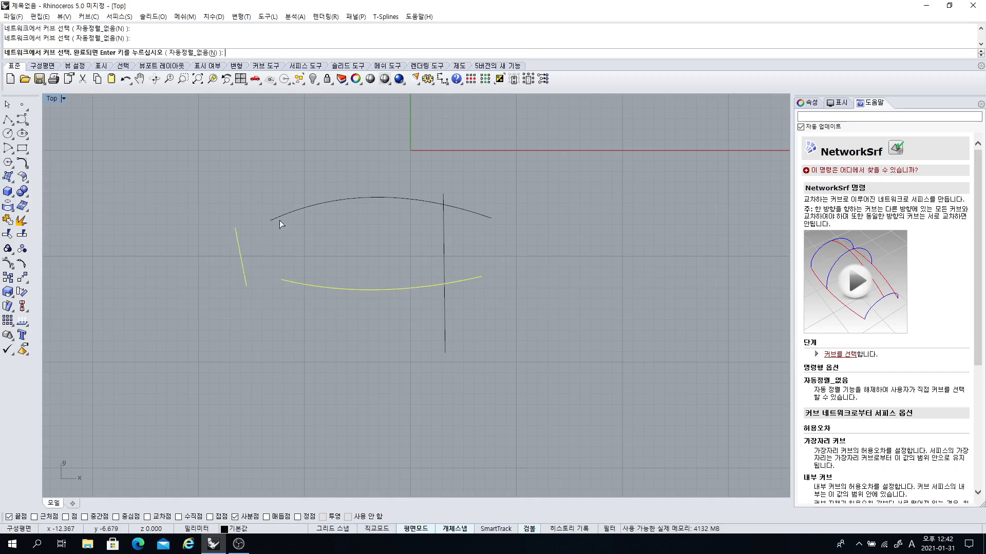
click(281, 218)
click(445, 257)
key(Return)
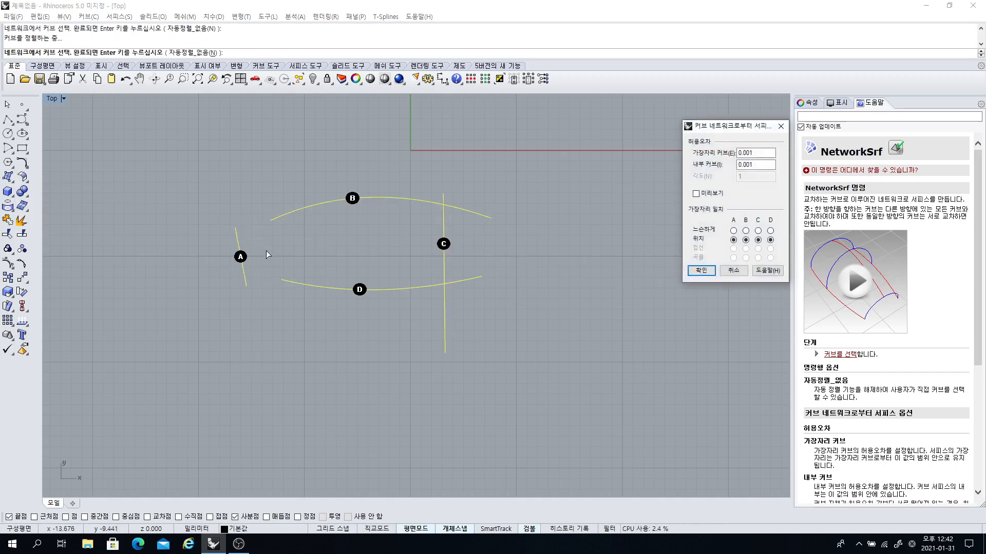
click(701, 271)
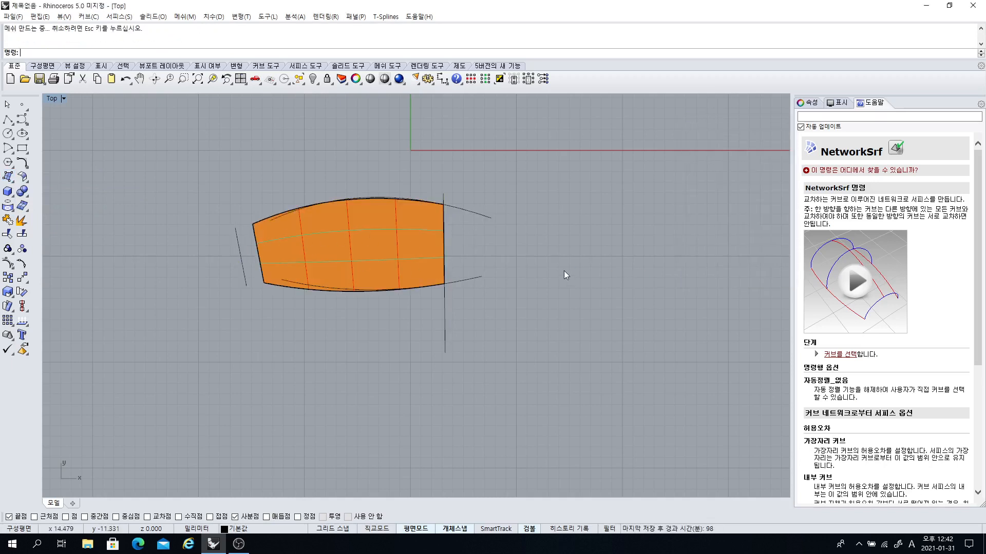
- Undo the network surface and delete the vertical line crossing the arcs
key(ctrl+z)
drag(426, 300, 425, 299)
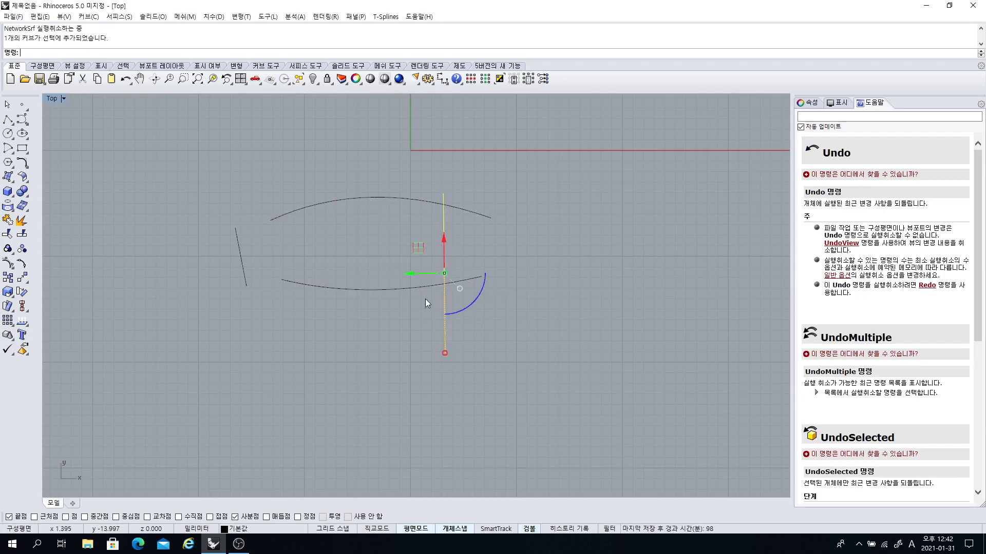
key(Delete)
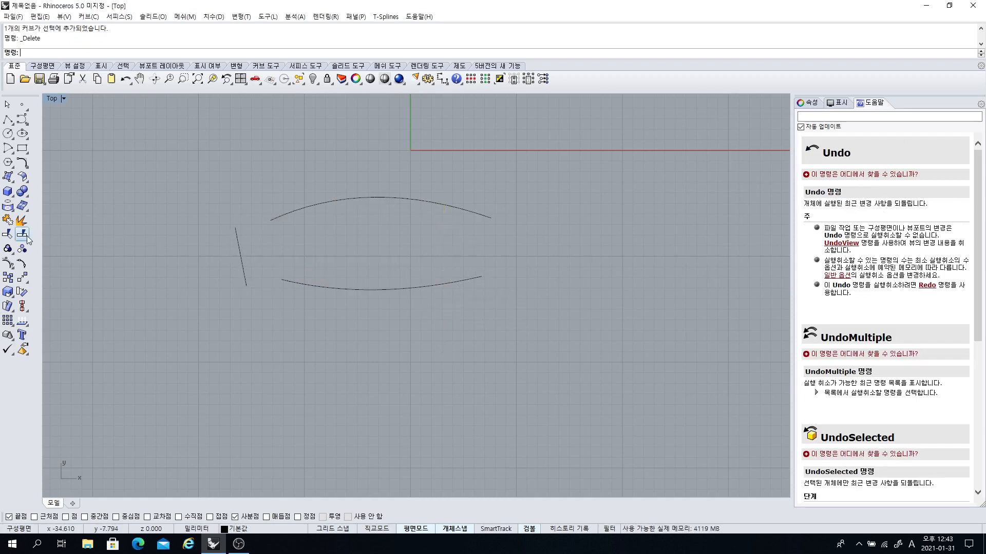
- Turn on the slanted line's control points and snap its two ends to the left endpoints of the upper and lower arcs
click(10, 264)
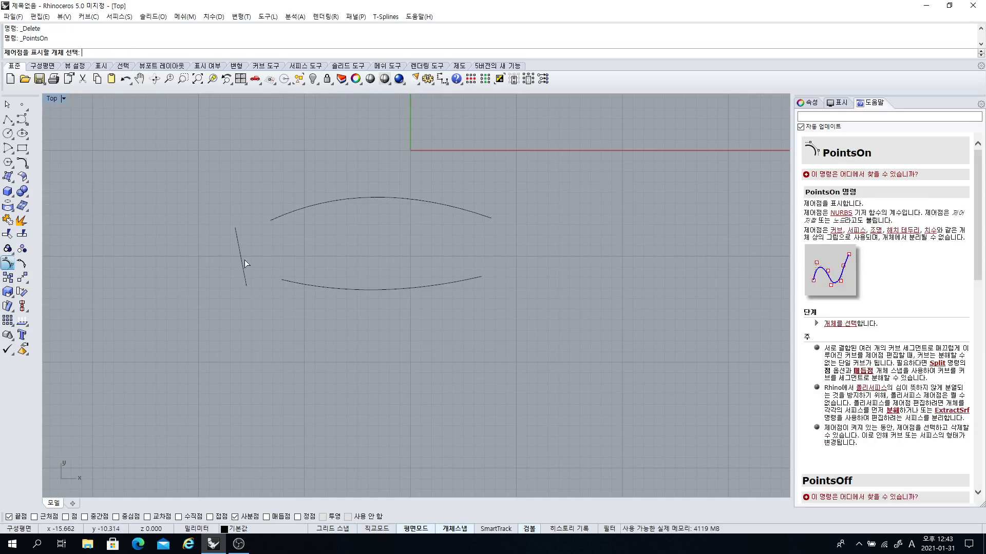
click(244, 259)
drag(235, 228, 270, 221)
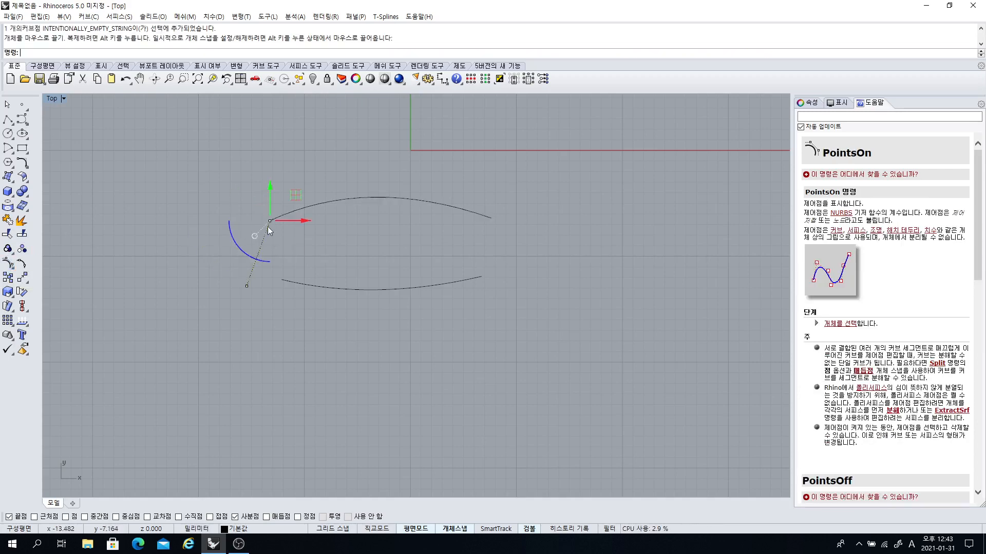
drag(247, 286, 281, 279)
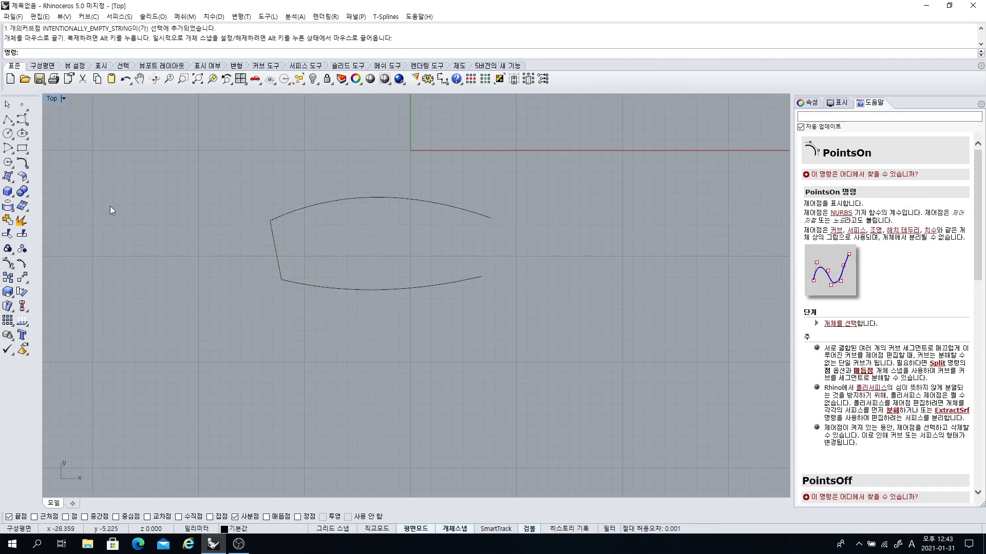
- Create a network surface from the two arcs and the line joining their left ends, and delete the surface
click(7, 176)
click(55, 188)
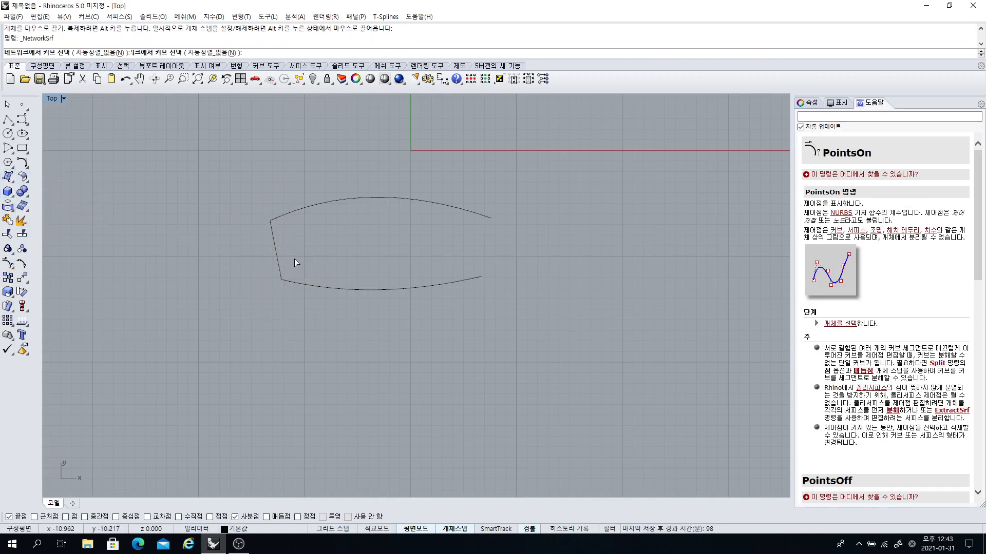
click(294, 279)
click(293, 215)
click(279, 244)
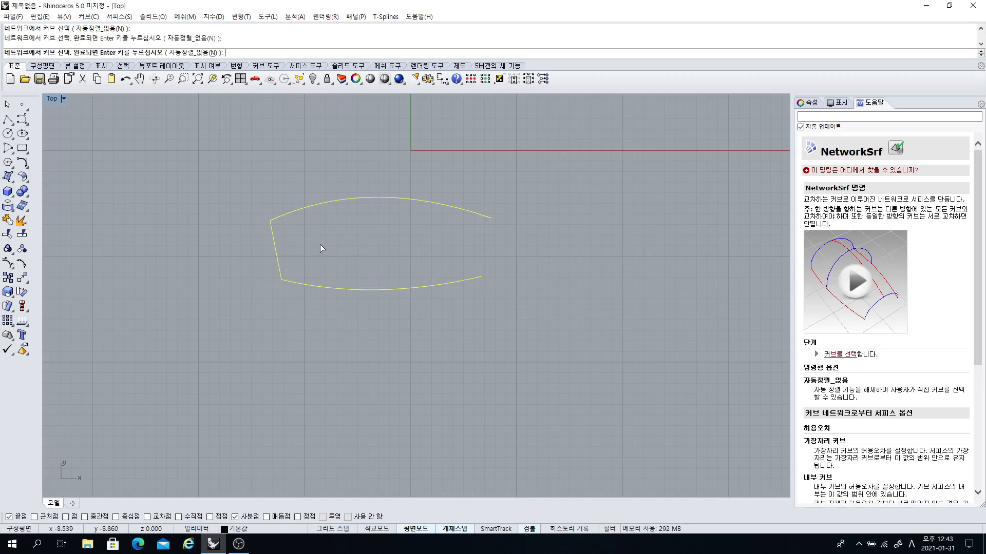
key(Return)
click(697, 273)
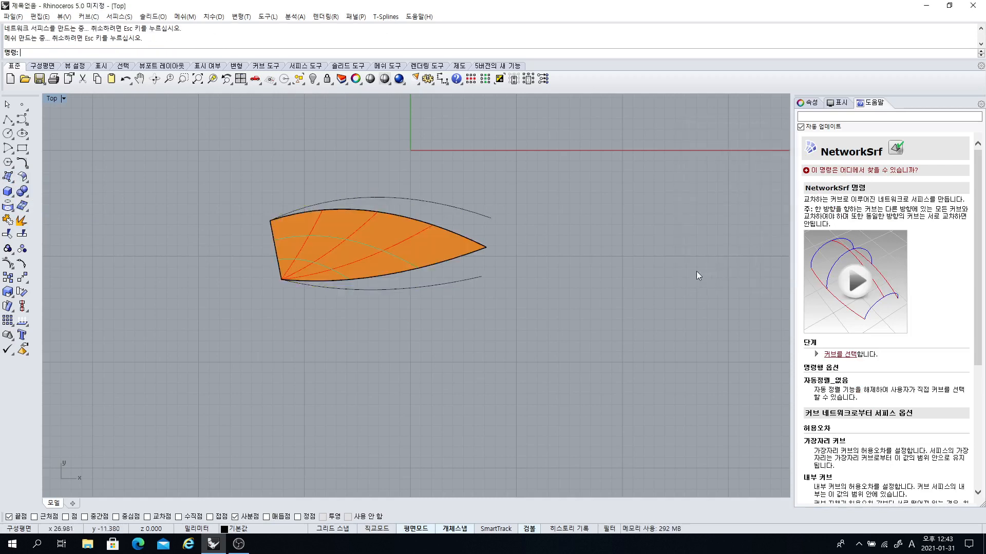
click(391, 247)
key(Delete)
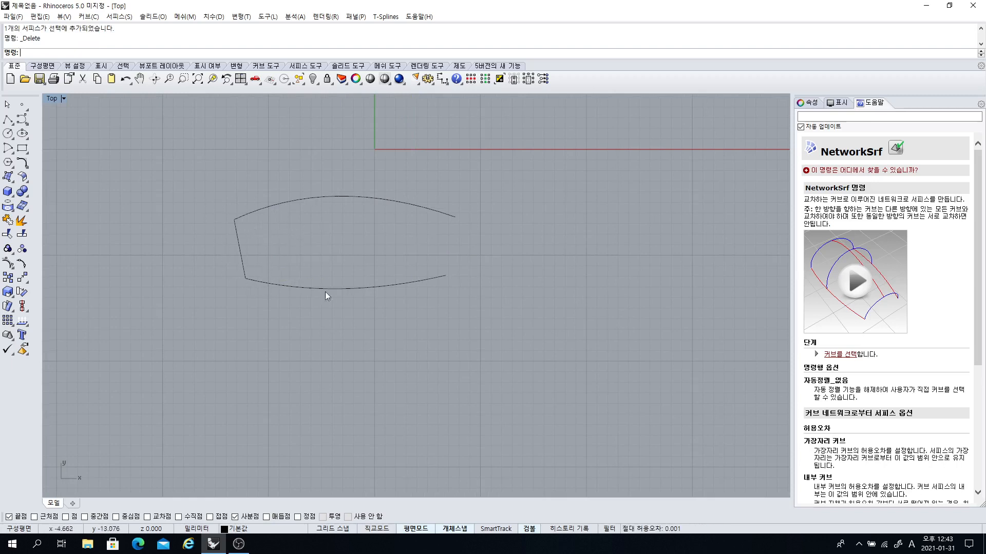
- Examine the control points of the upper and lower arcs, and hide them again
drag(448, 302, 441, 232)
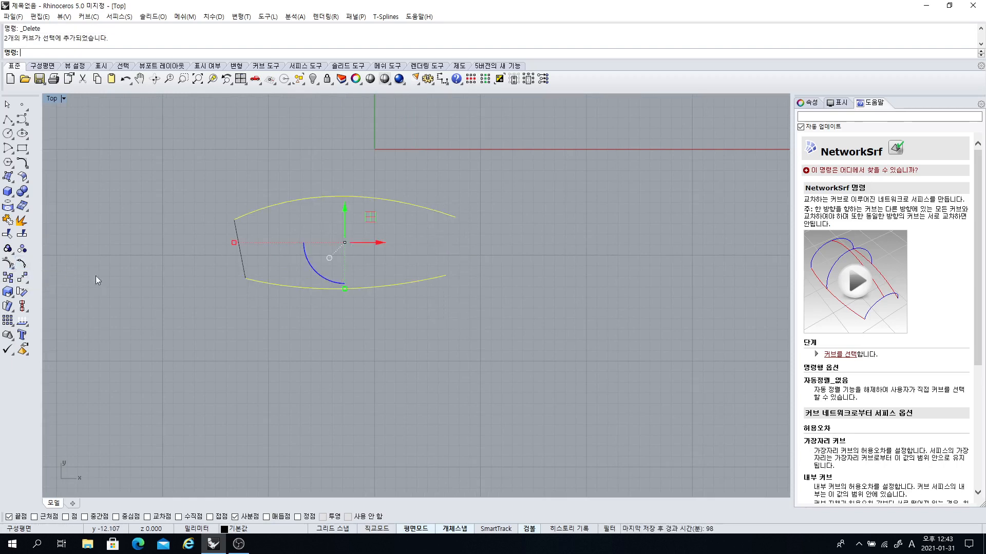
click(22, 264)
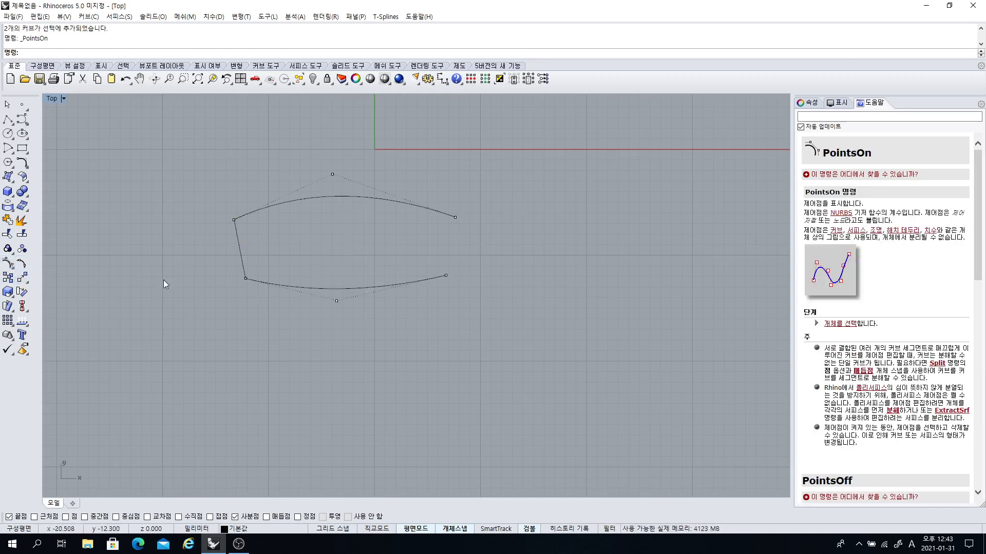
key(Escape)
- Rebuild the upper and lower arcs with 6 control points and degree 3, deleting the input curves
drag(319, 323, 310, 172)
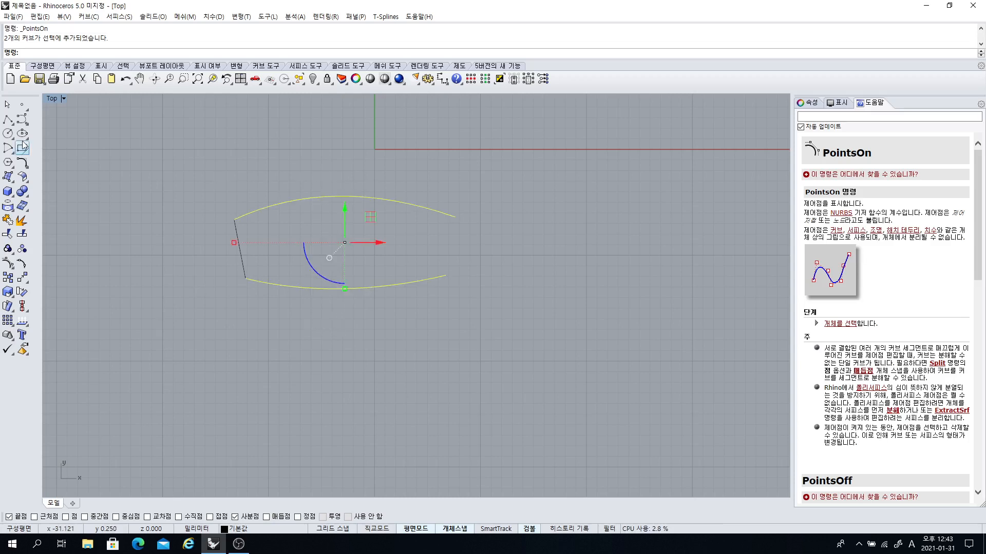
click(25, 165)
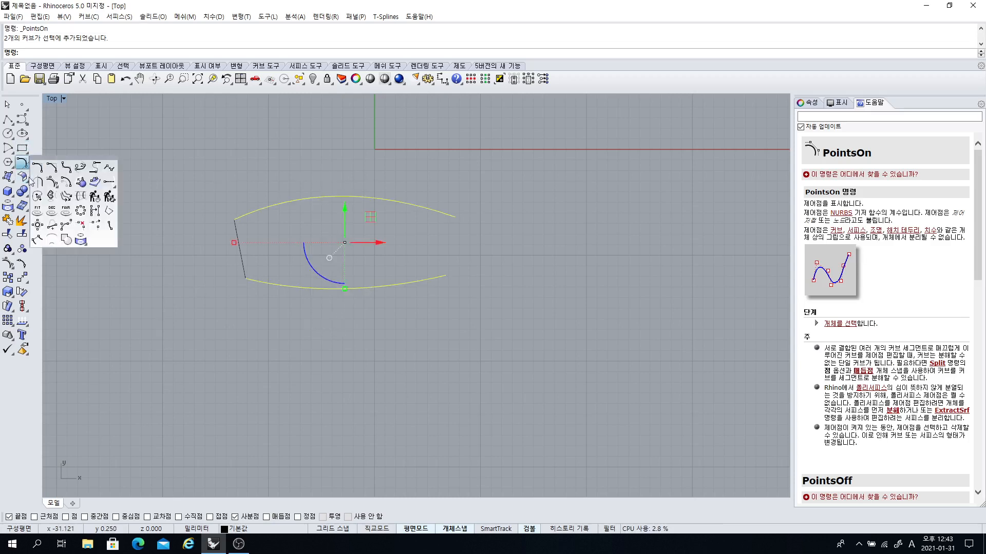
click(81, 196)
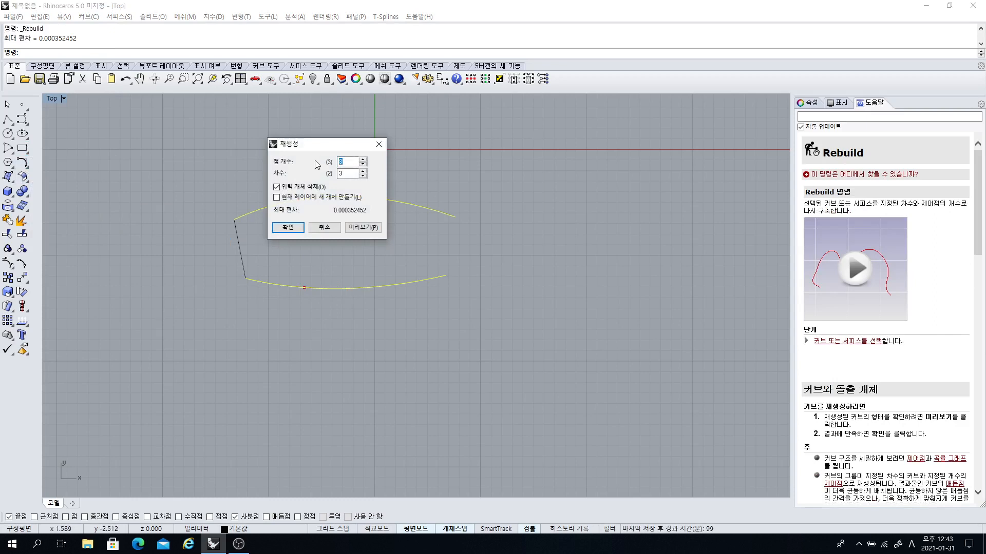
text(4)
click(288, 227)
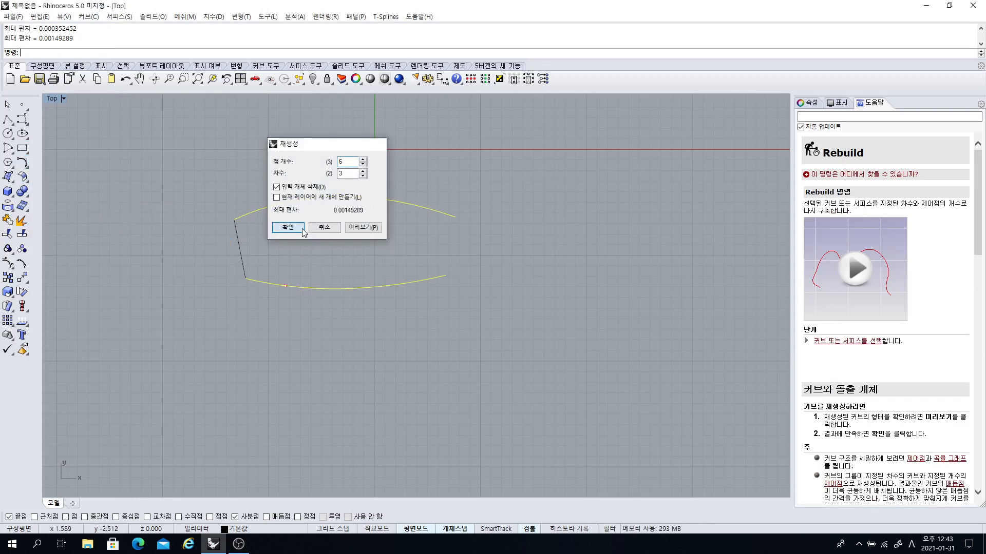
- Turn on the control points of both arcs and raise the upper arc's right end point by about 1.2 mm
click(8, 264)
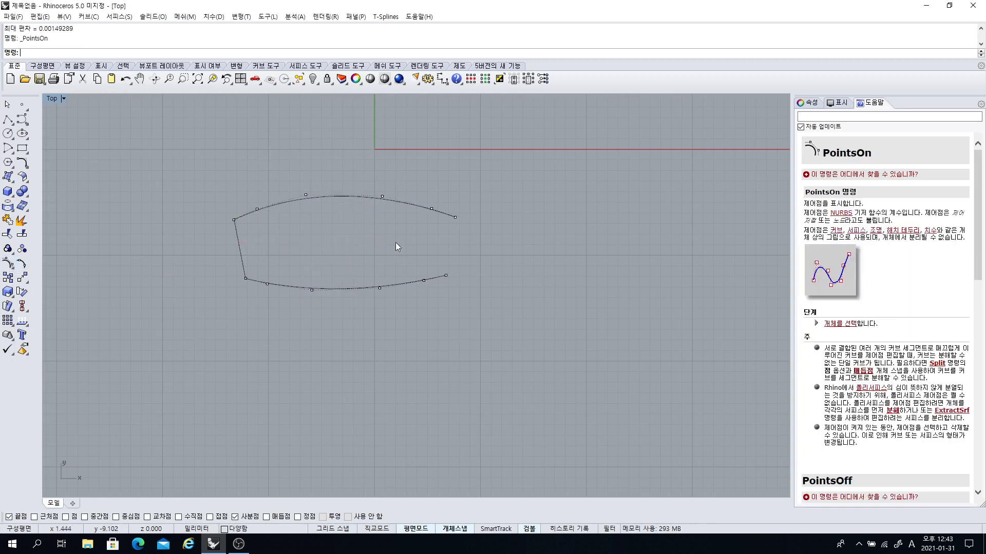
click(455, 217)
drag(461, 198, 461, 186)
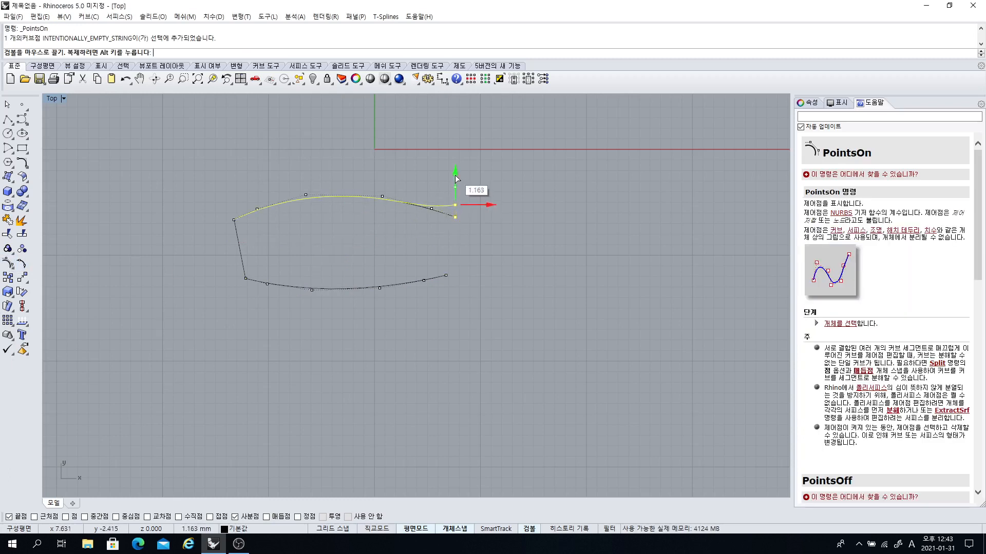
click(491, 231)
- Move the lower arc's right end point downward and hide the control points of both curves
click(445, 275)
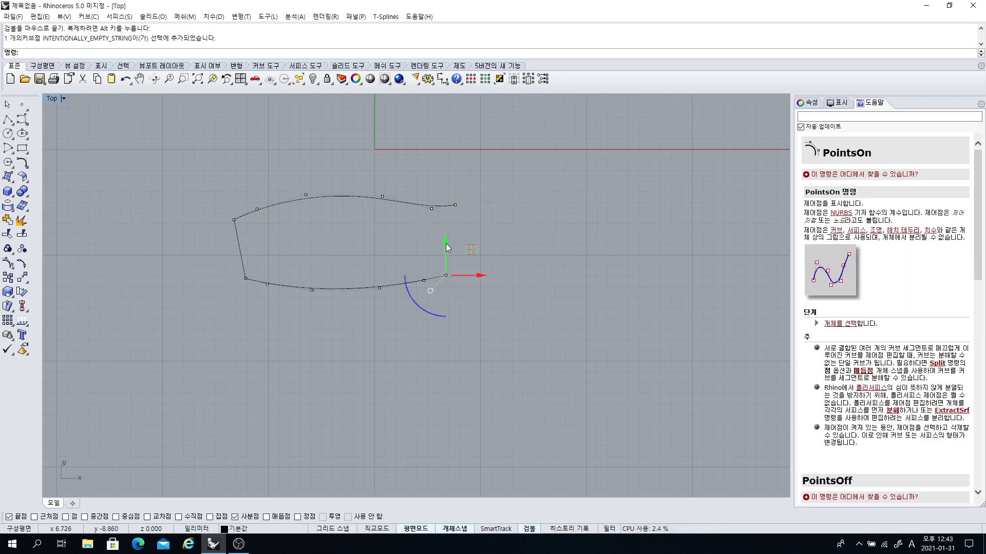
drag(448, 249, 448, 263)
click(498, 264)
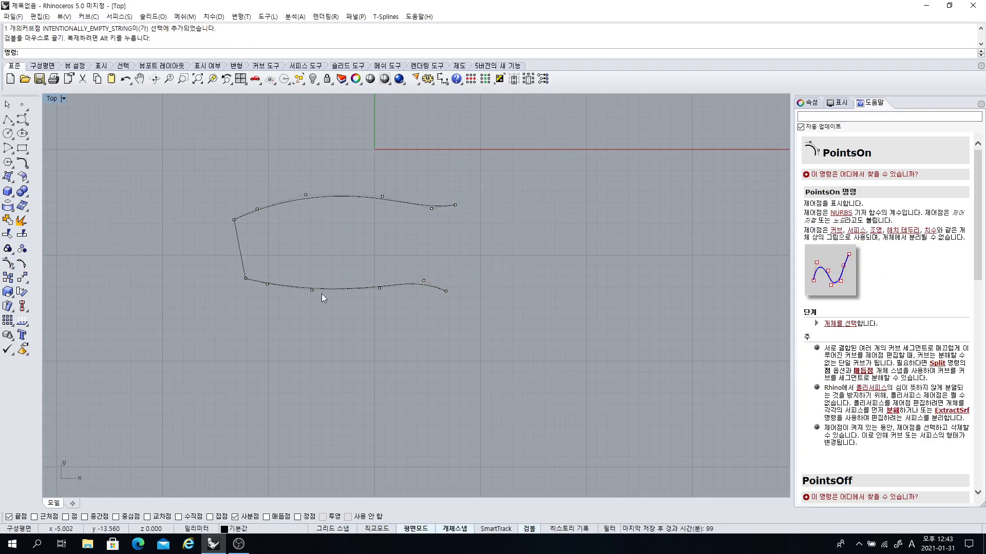
right_drag(494, 344, 369, 320)
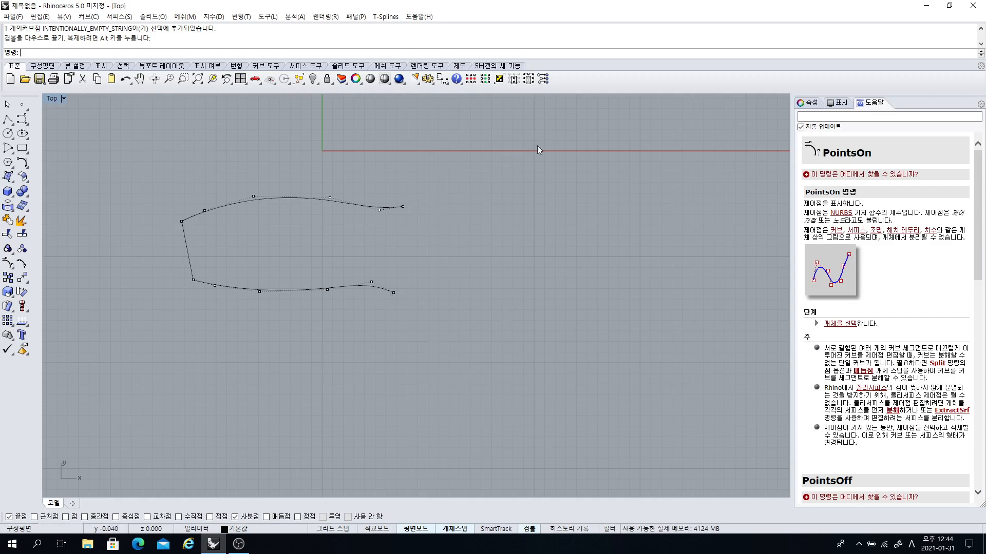
key(Escape)
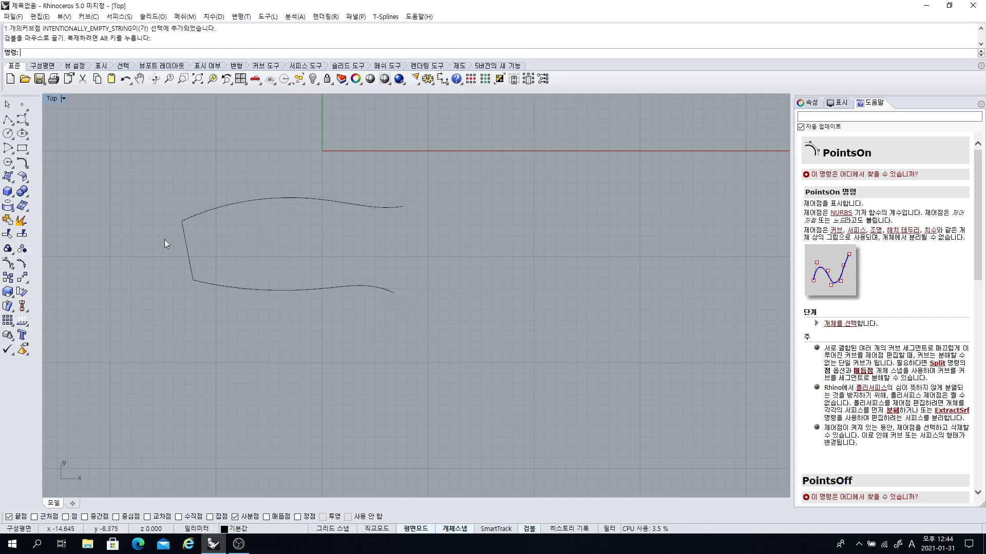
- Try to create an automatically sorted network surface from the lower curve, the left line and the upper curve
click(7, 177)
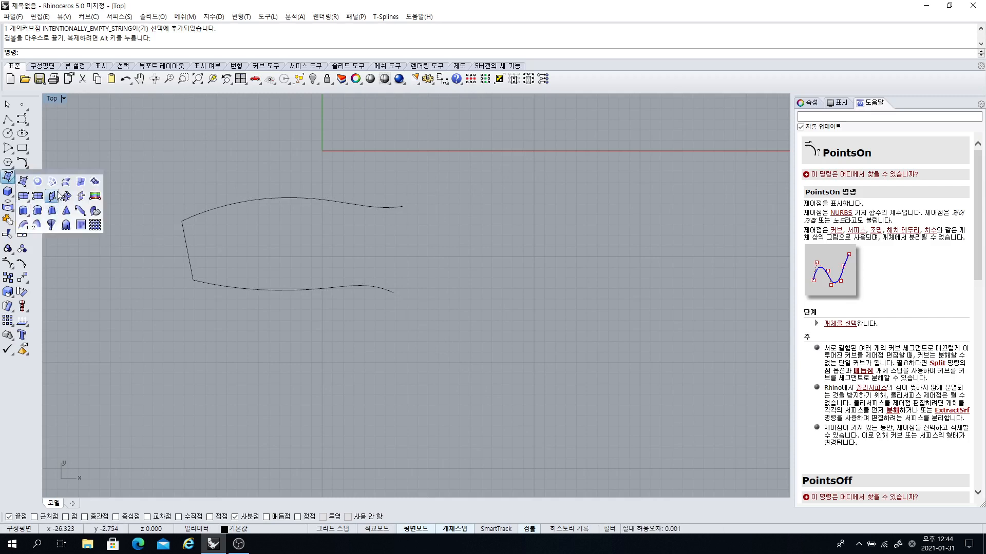
click(53, 183)
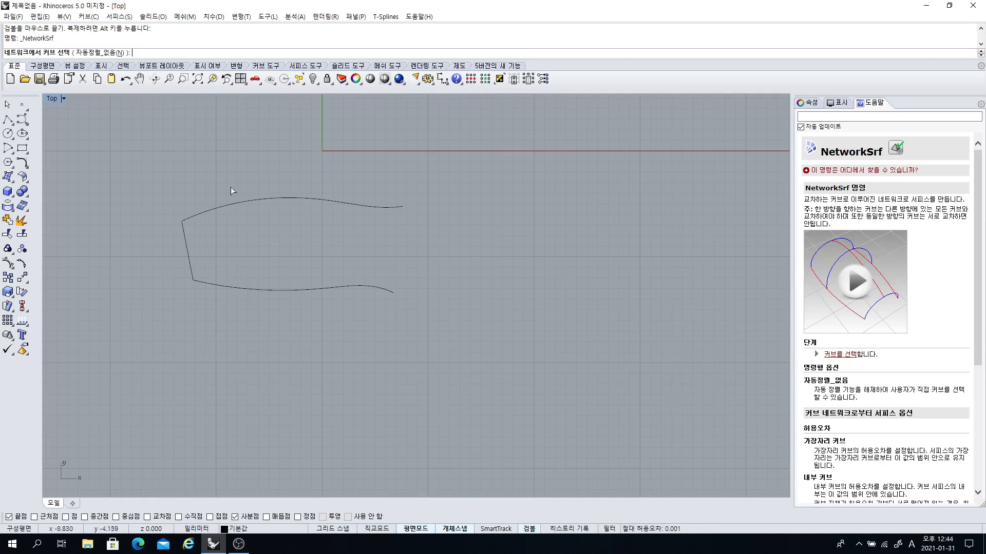
click(9, 177)
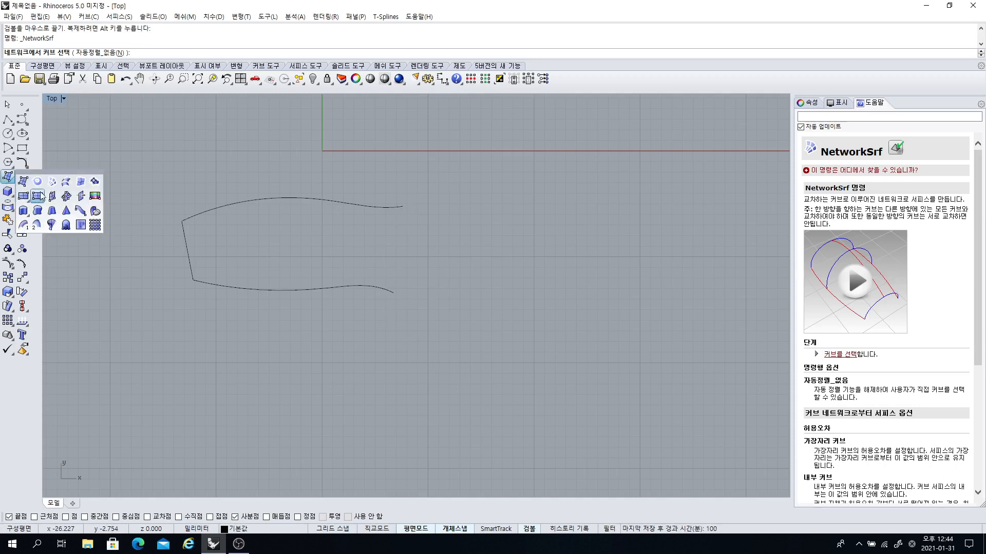
click(53, 185)
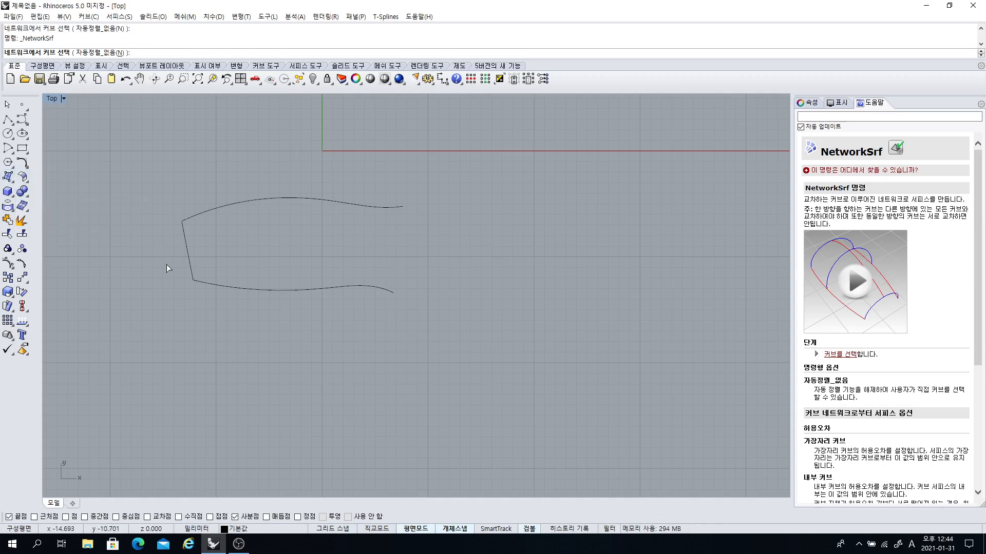
click(218, 285)
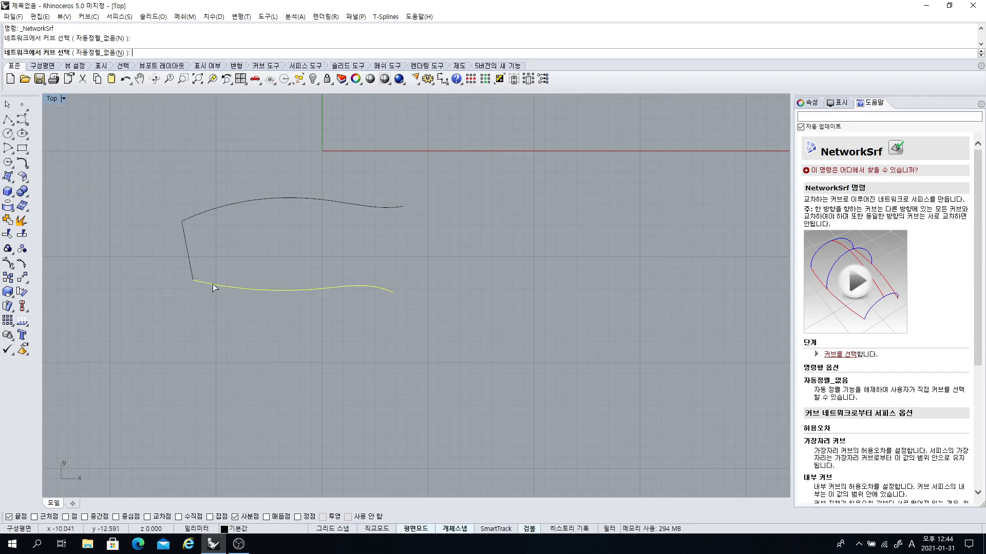
click(186, 240)
click(245, 204)
key(Return)
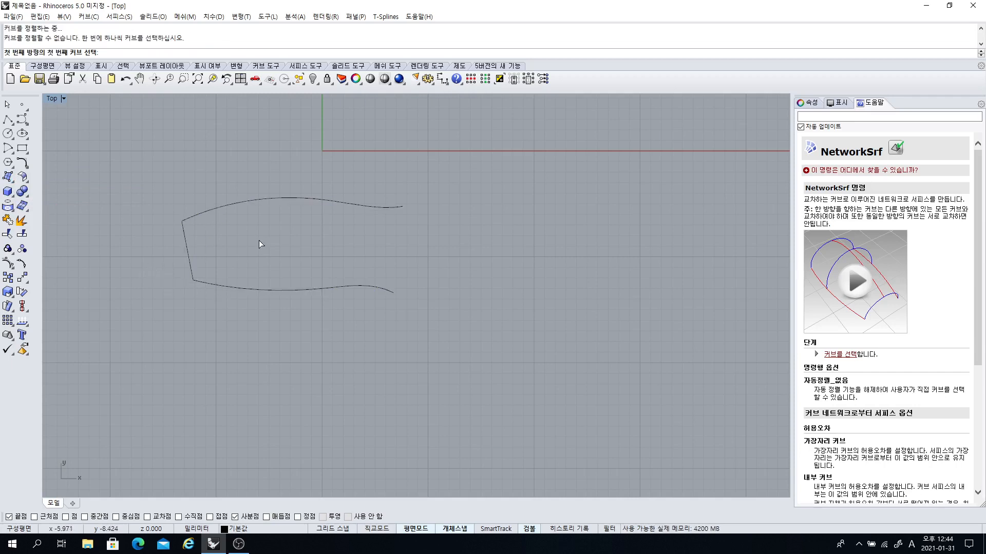
- Try to build the network surface with the lower and upper curves as first direction and the left line as second
click(231, 285)
click(221, 208)
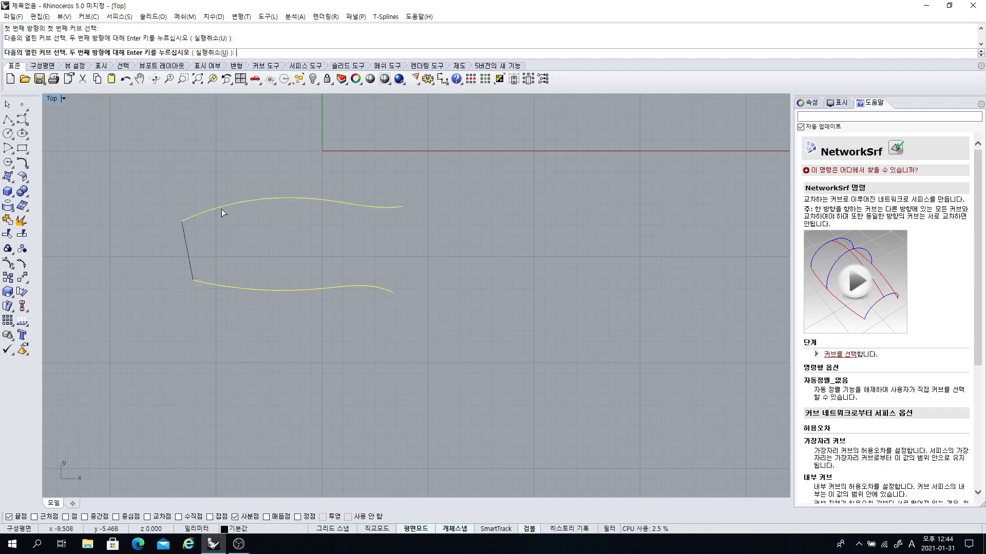
key(Return)
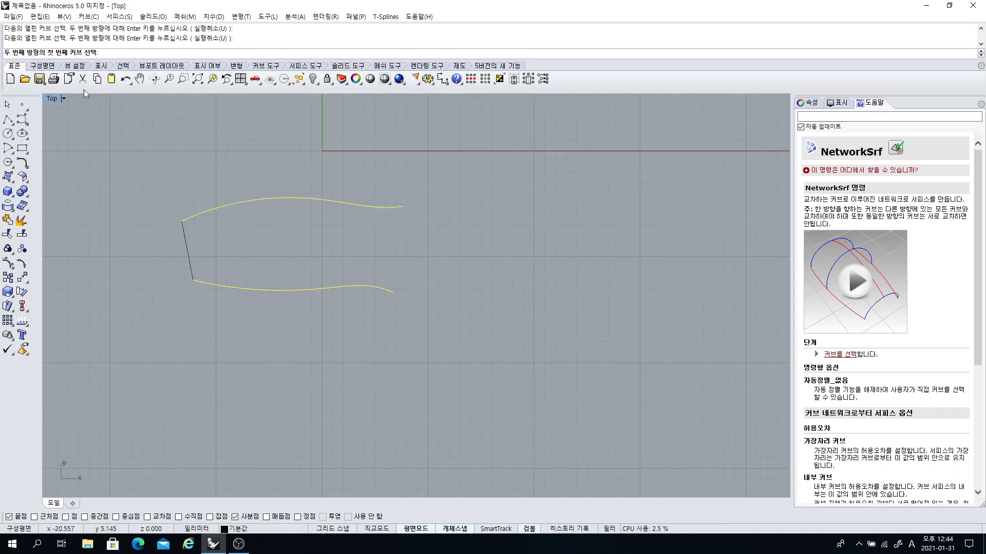
click(186, 245)
key(Return)
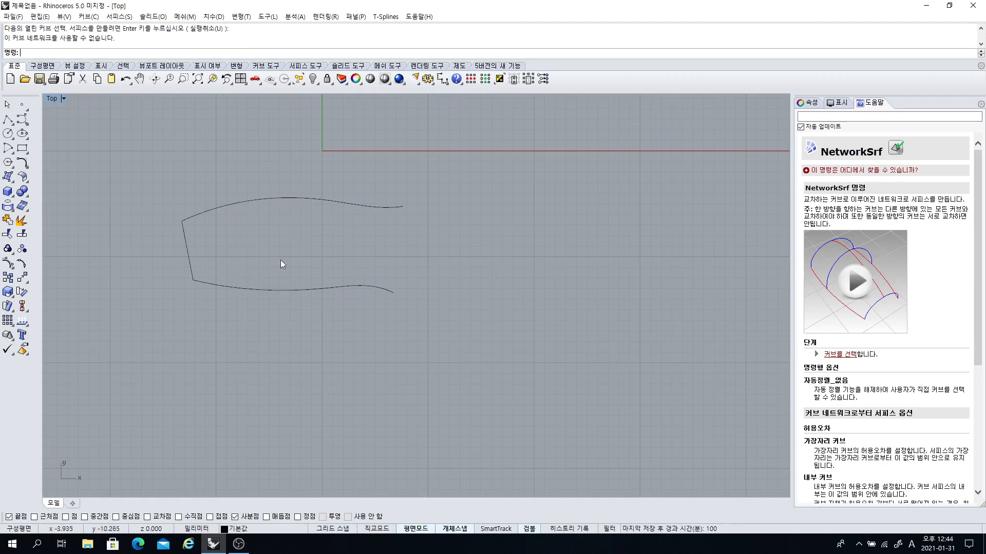
- Move the slanted line slightly to the left, detaching it from the two curves
scroll(259, 250, down, 3)
right_drag(259, 281, 285, 257)
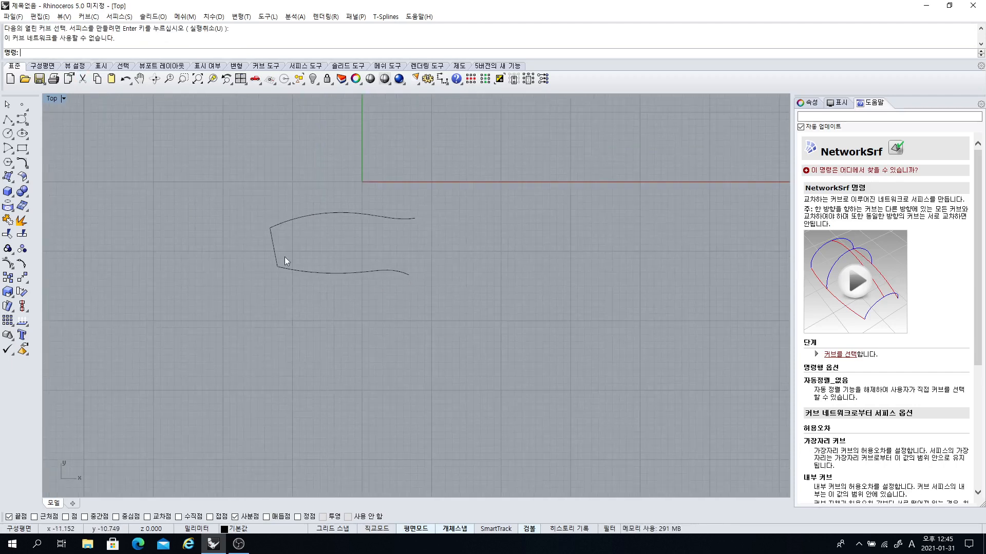
click(274, 251)
drag(271, 248, 257, 248)
click(143, 220)
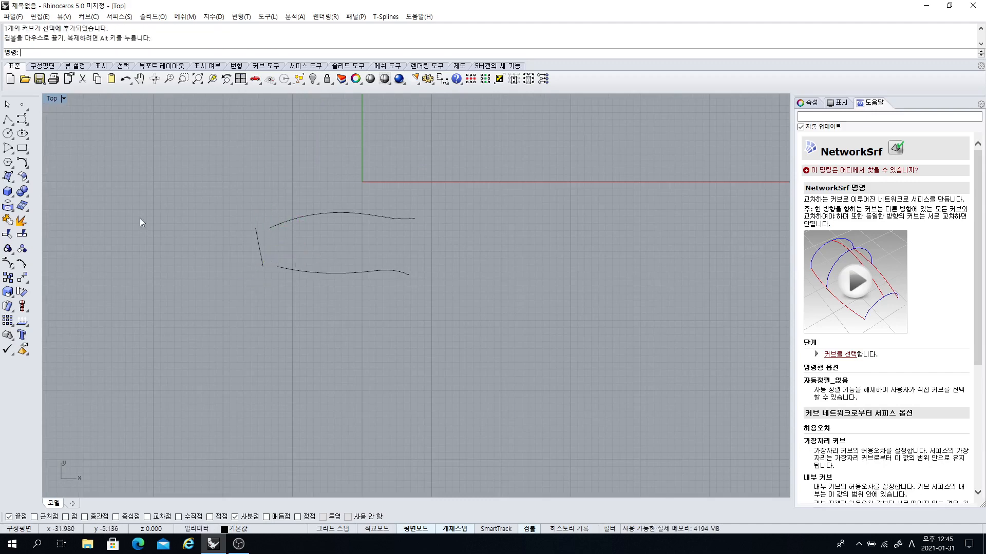
- Draw a near-vertical line to the right of the curves and stretch it lengthwise well beyond both curves
click(8, 120)
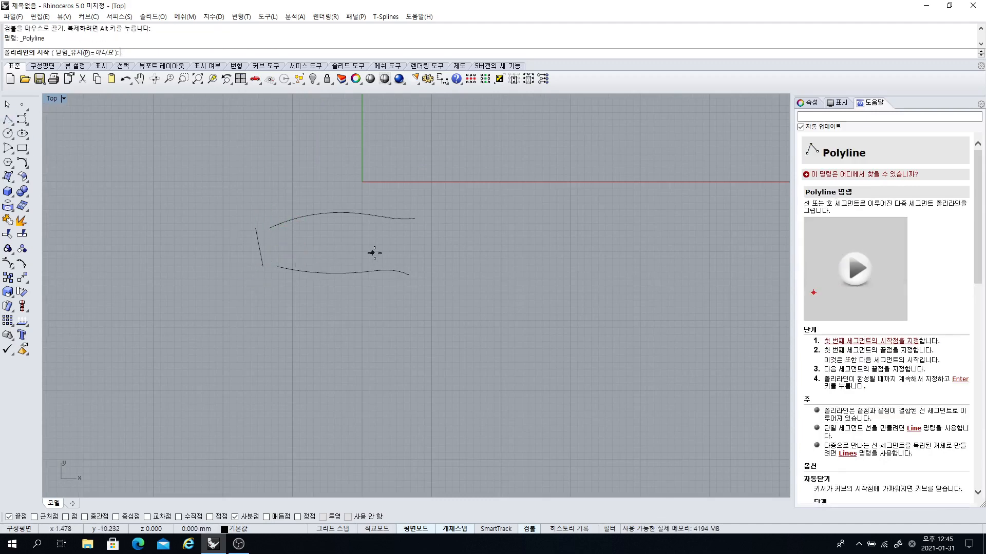
click(432, 235)
click(431, 285)
key(Return)
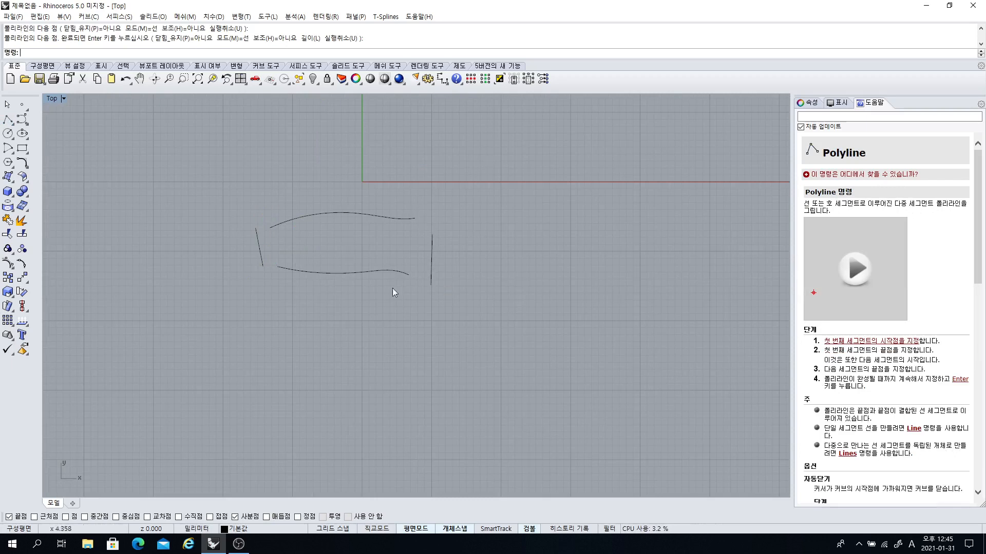
click(432, 271)
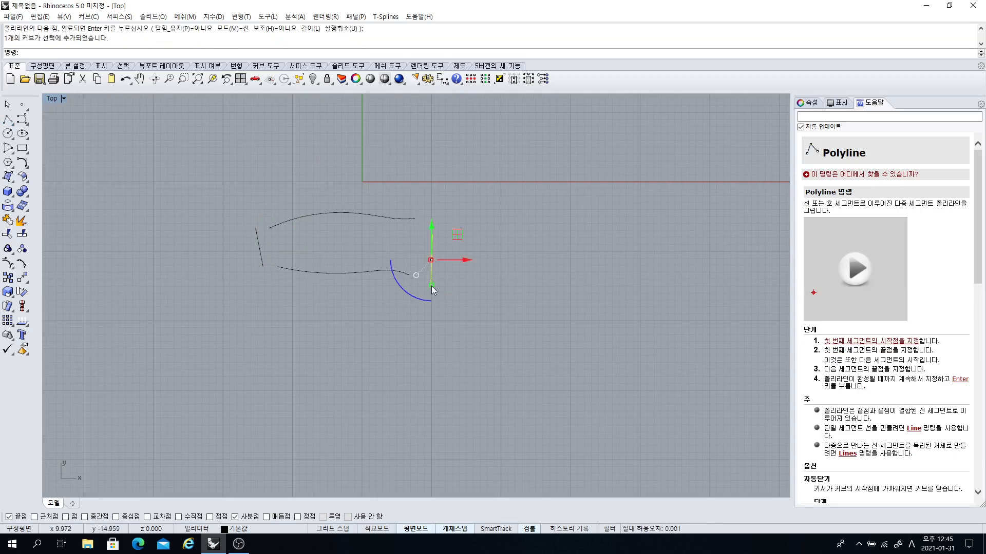
drag(431, 285, 430, 355)
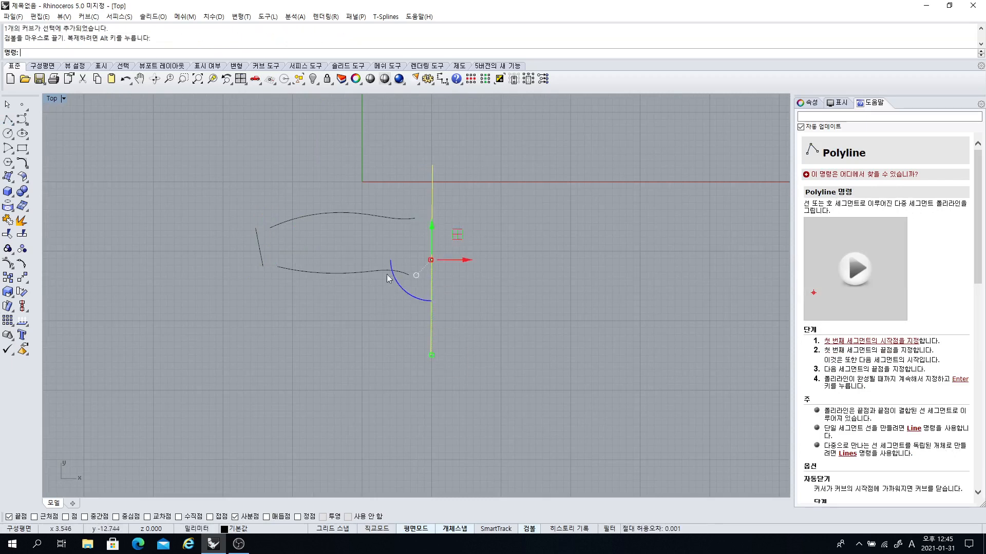
key(Escape)
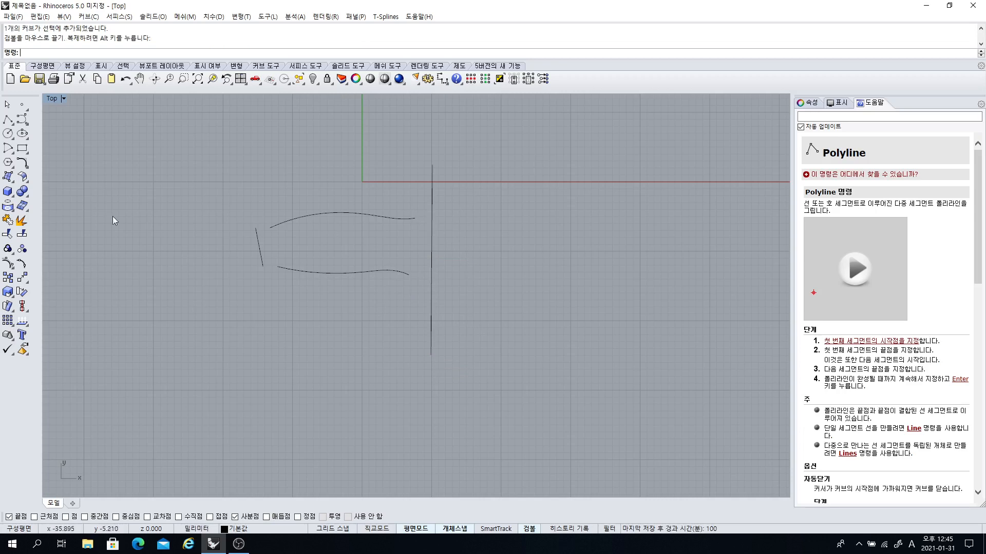
- Create a network surface from the lower curve, left line, upper curve and right line, with position matching on all edges
click(10, 178)
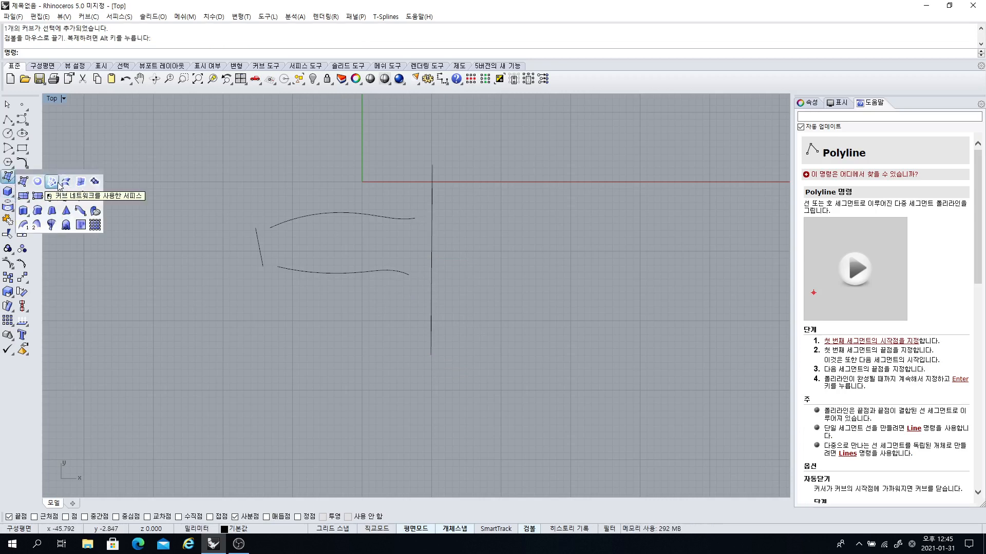
click(59, 185)
click(290, 270)
click(262, 251)
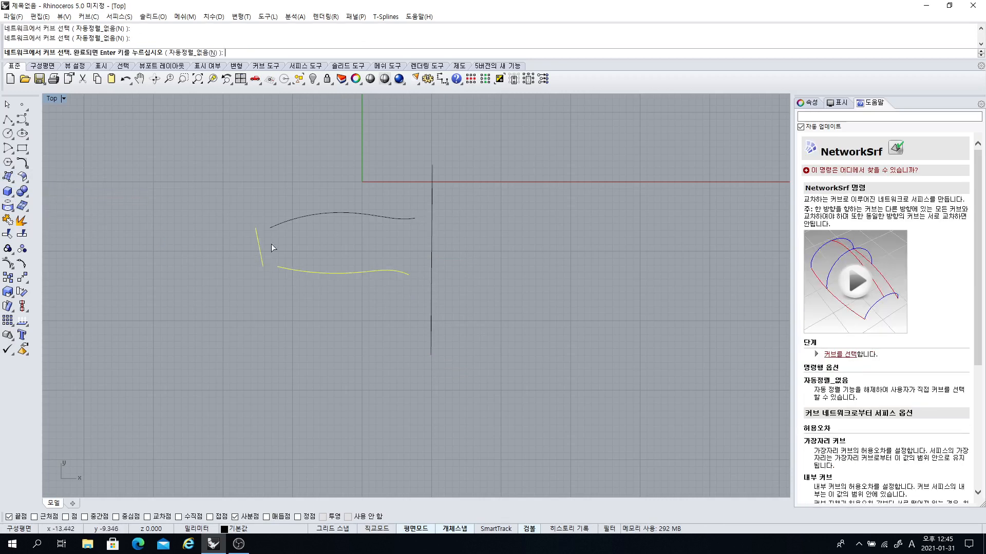
click(286, 220)
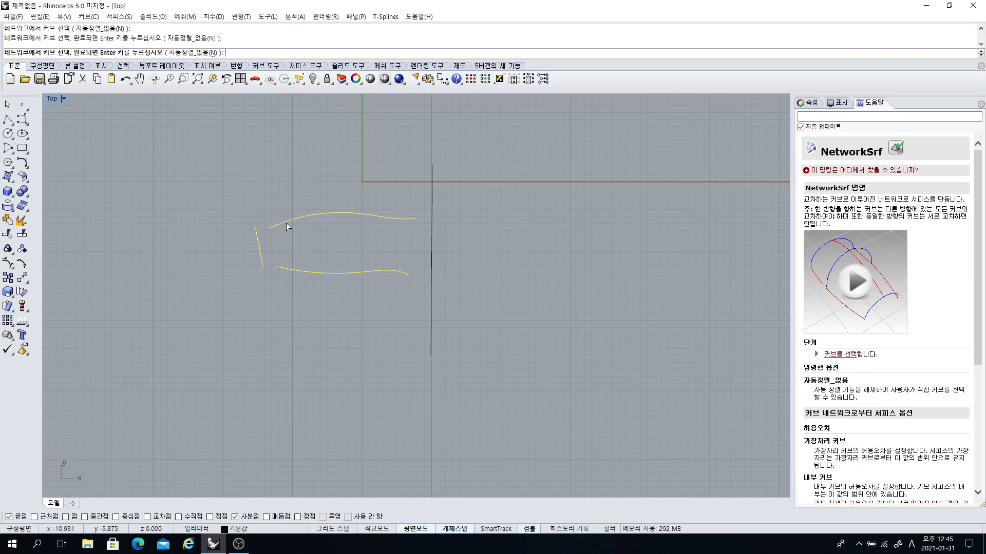
click(434, 261)
key(Return)
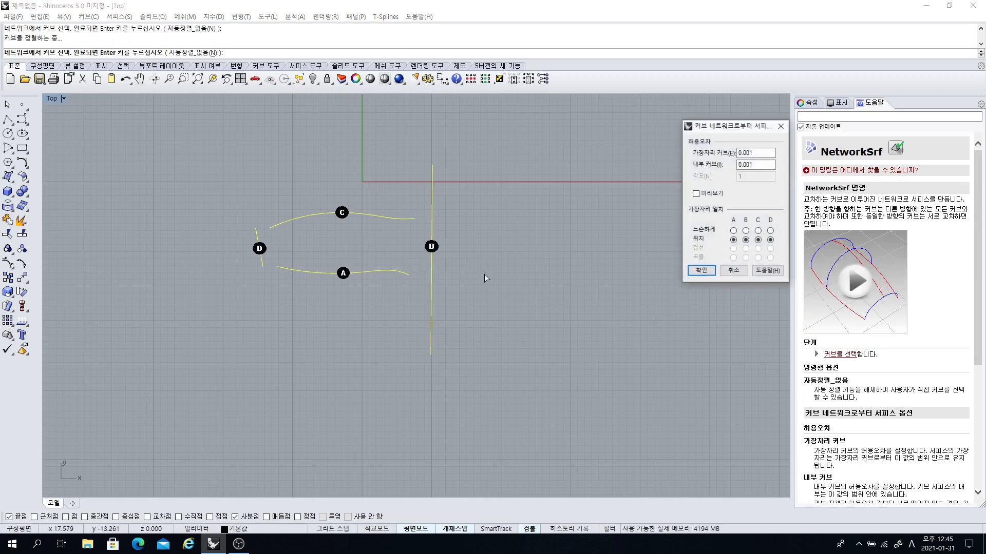
click(699, 267)
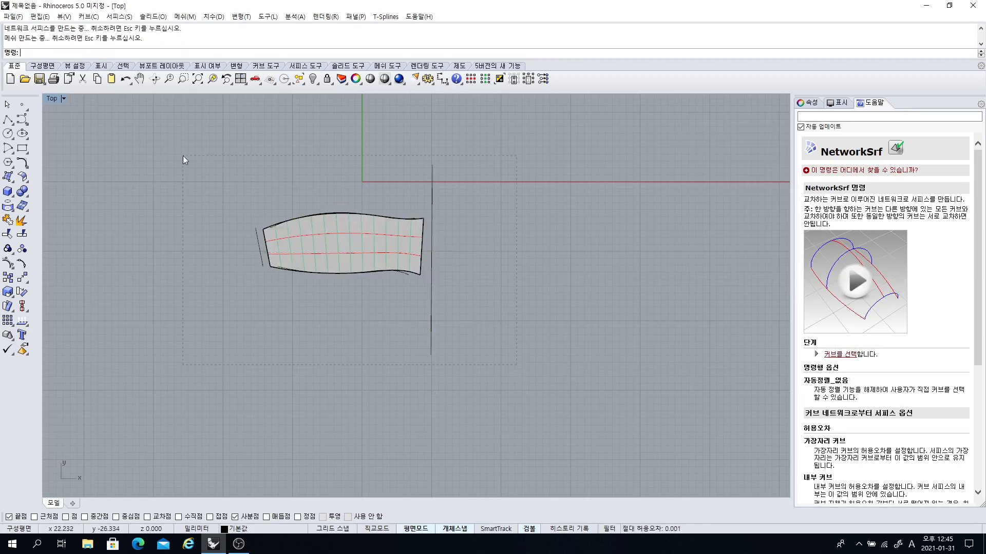
- Delete the network surface together with its four input curves
drag(183, 155, 184, 154)
key(Delete)
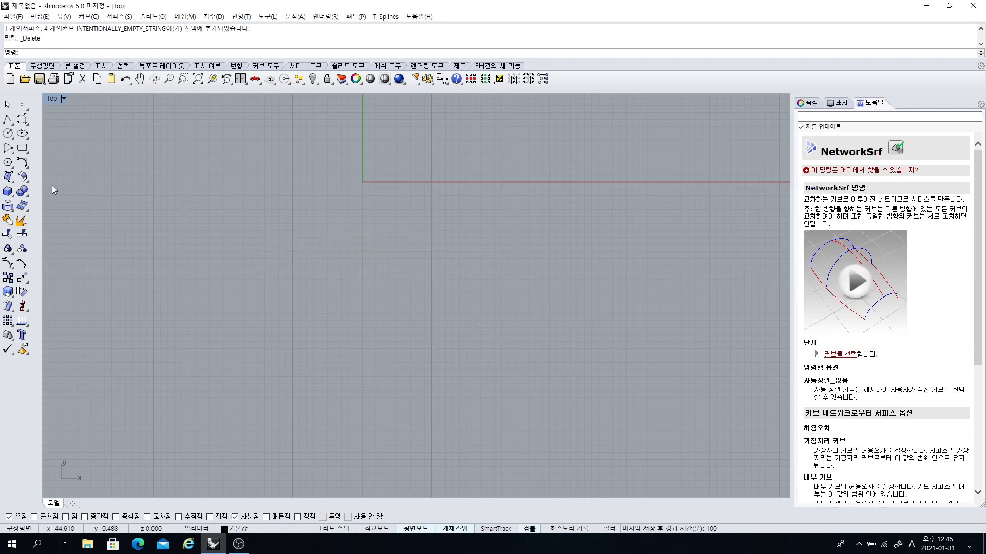
click(14, 183)
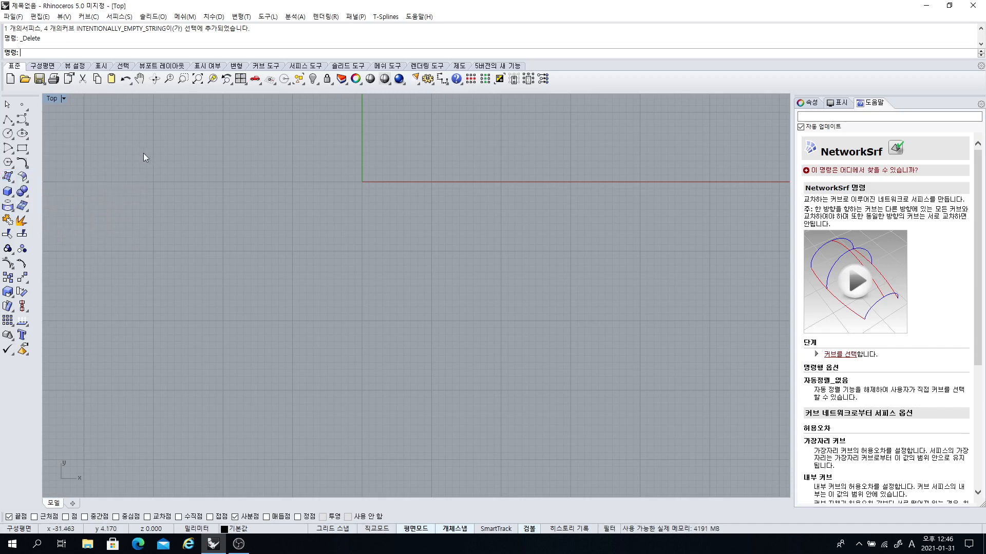
- Draw an S-shaped degree 3 curve with six control points below the x axis and turn on its control points
click(22, 119)
click(198, 271)
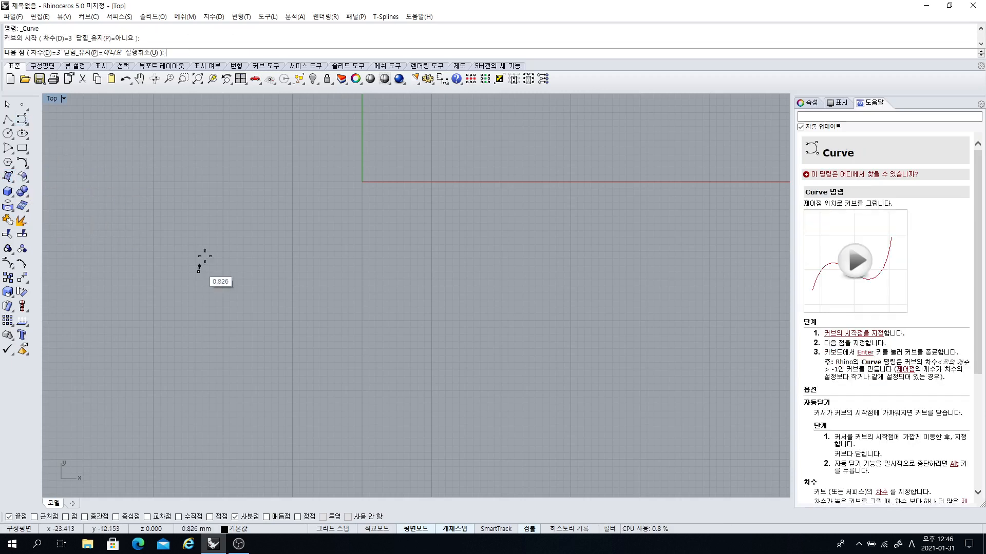
click(253, 209)
click(321, 270)
click(399, 290)
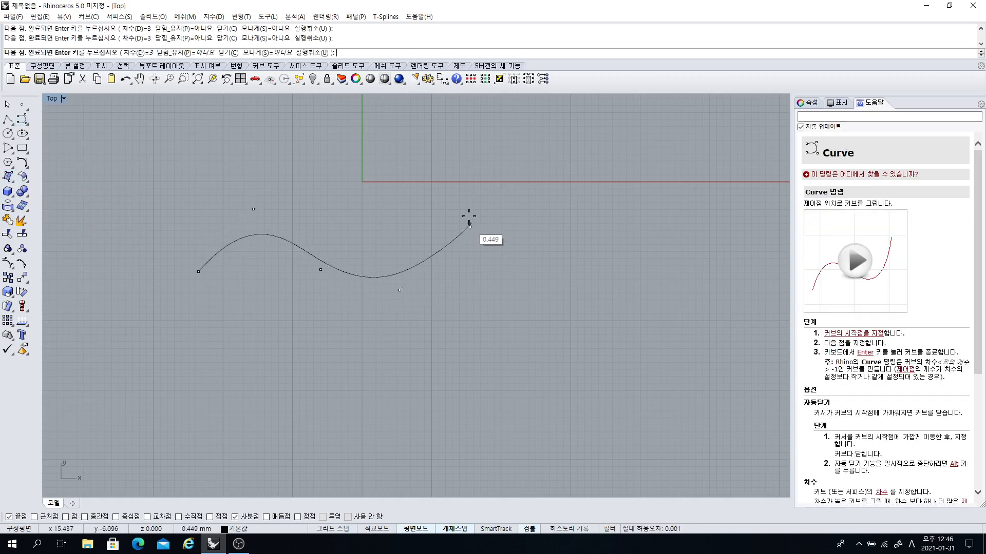
click(467, 197)
key(Return)
right_drag(374, 272, 366, 244)
click(366, 245)
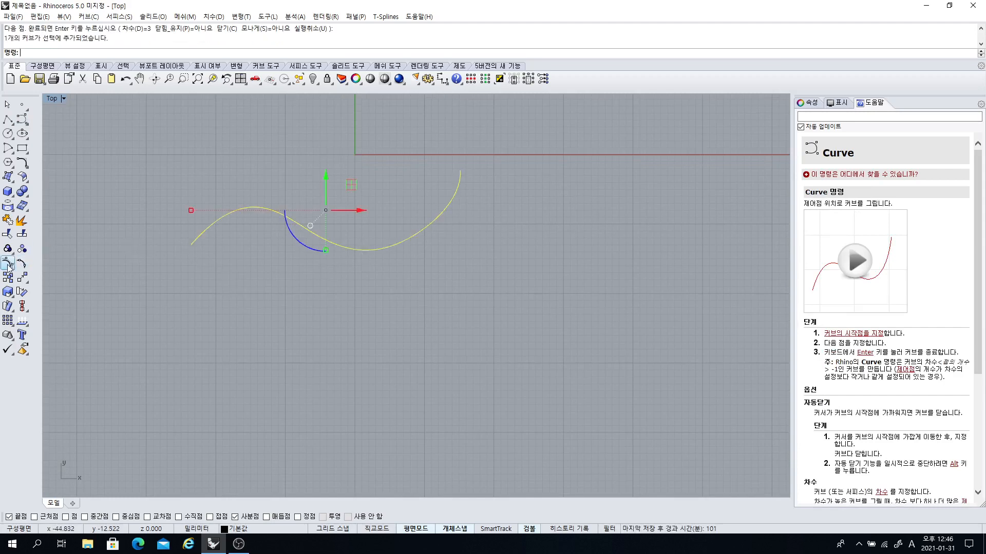
key(F10)
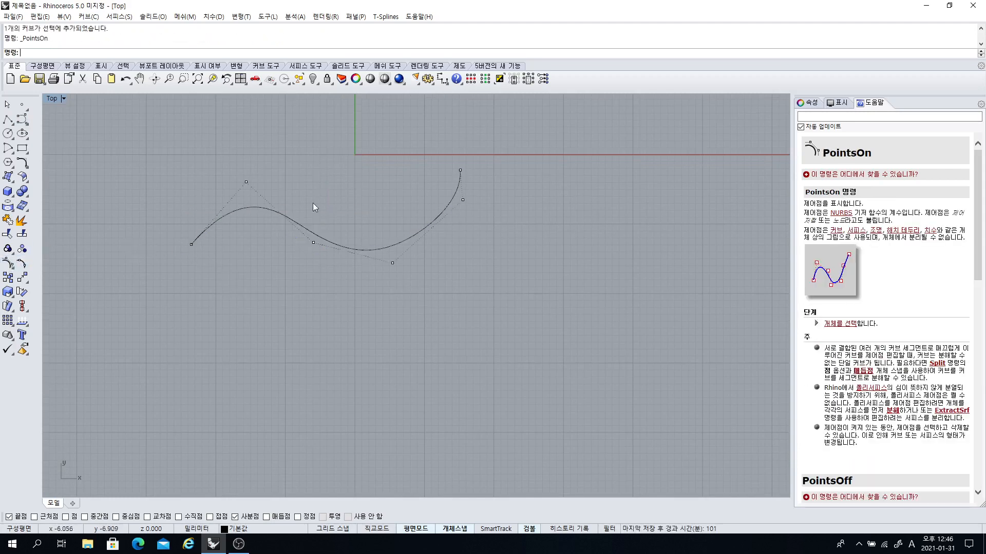
- Draw a second degree 3 curve with six control points below the first, following its S shape
click(22, 119)
click(209, 312)
click(253, 255)
click(323, 305)
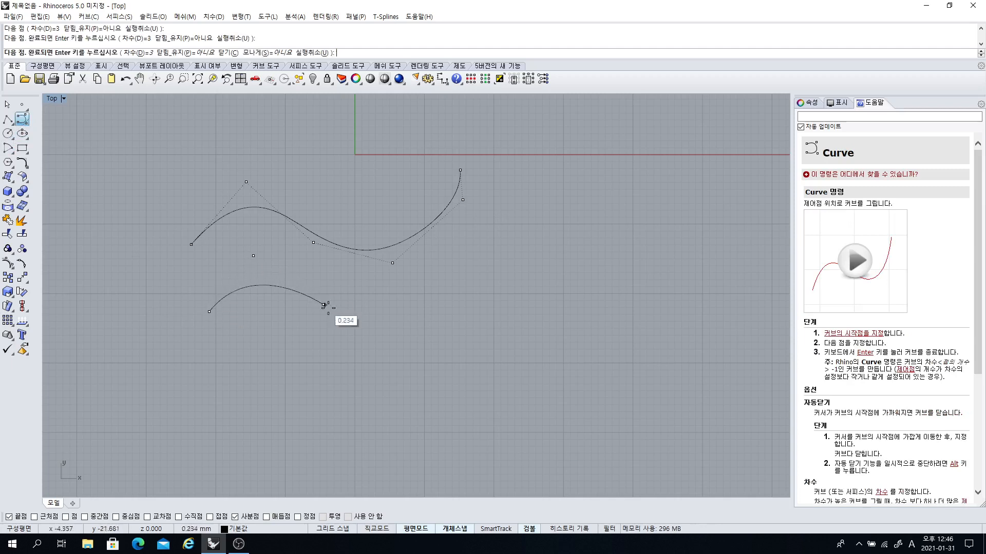
click(412, 321)
click(492, 272)
click(498, 231)
key(Return)
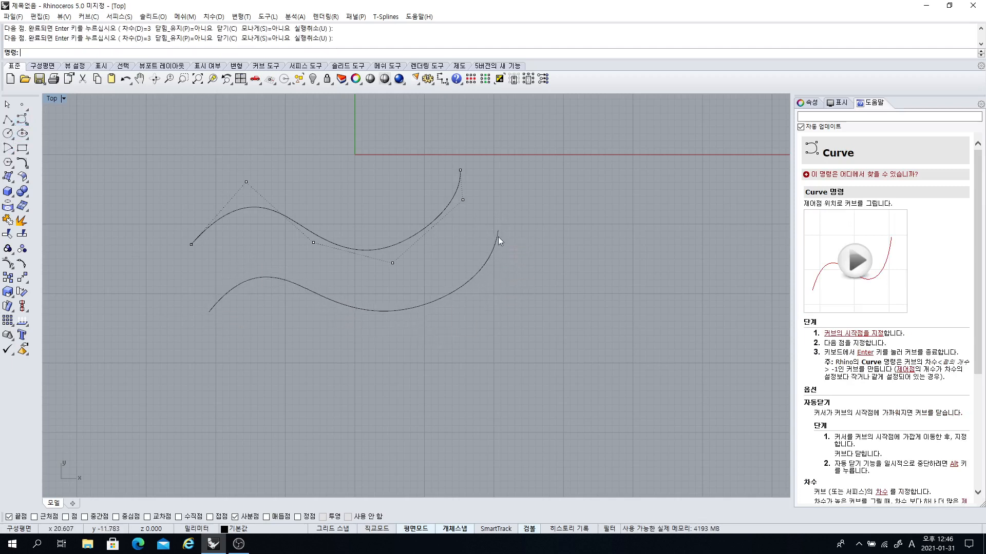
- Loft a surface between the lower and upper S-shaped curves using the Straight sections style, without simplification
right_drag(498, 236, 456, 204)
key(Escape)
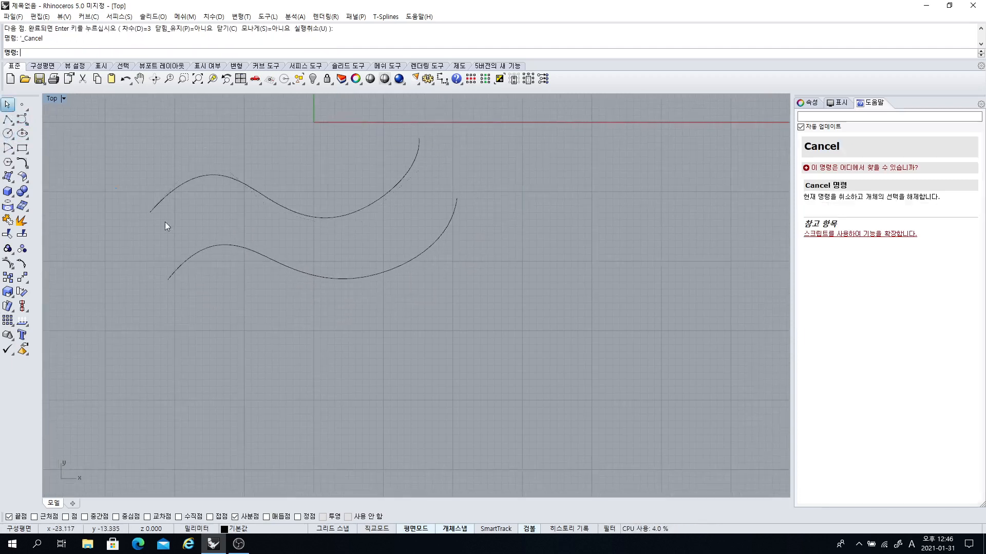
click(12, 177)
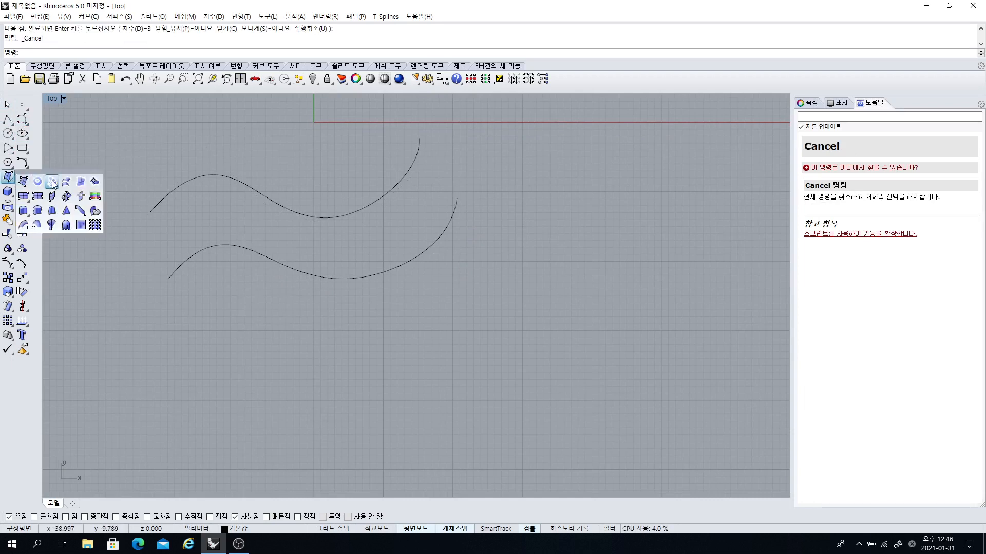
click(63, 185)
click(176, 272)
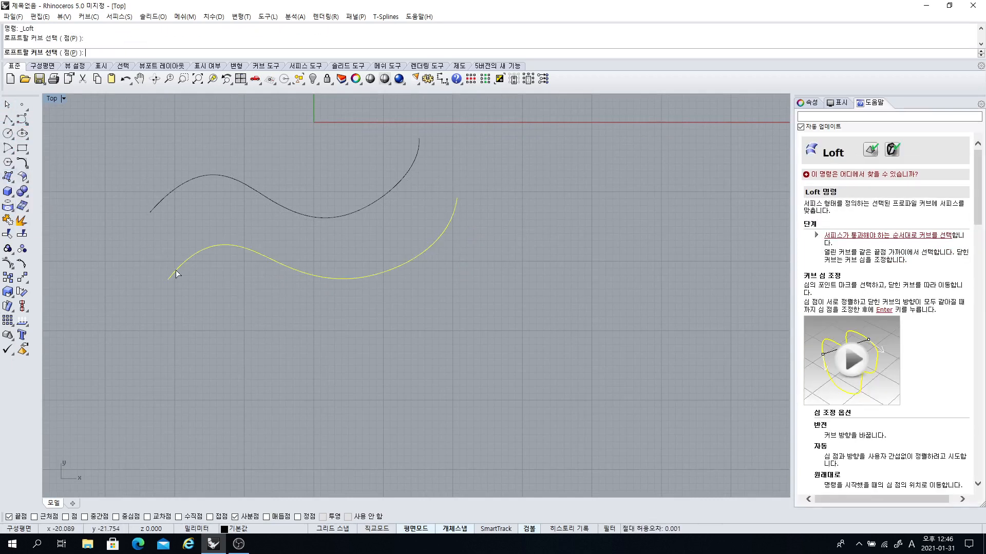
click(165, 207)
key(Return)
right_drag(351, 309, 393, 330)
drag(714, 378, 647, 180)
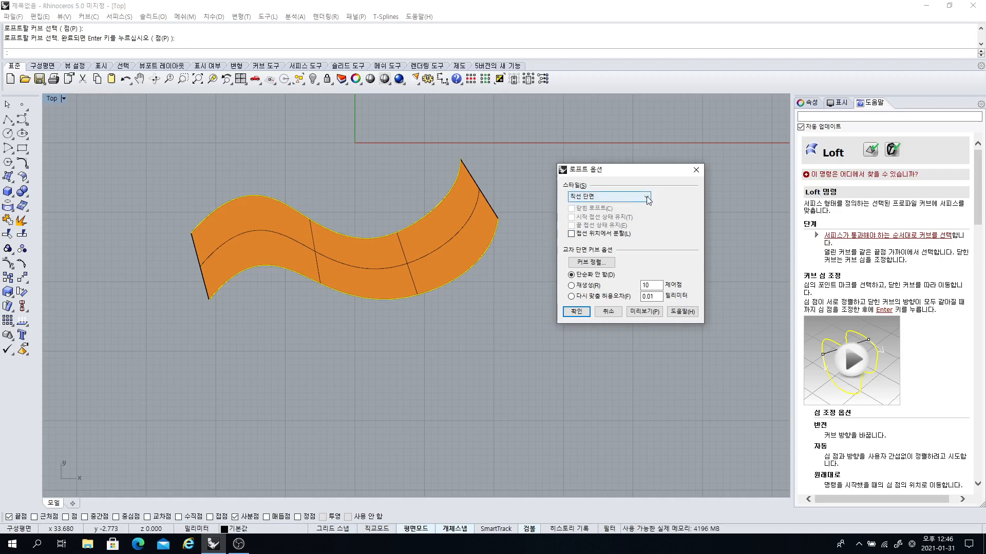
click(645, 197)
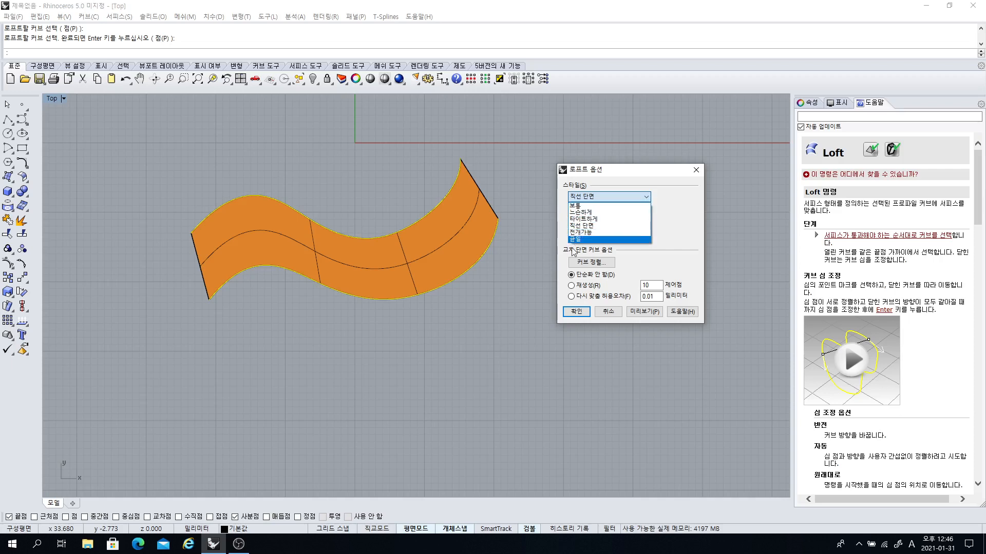
click(573, 309)
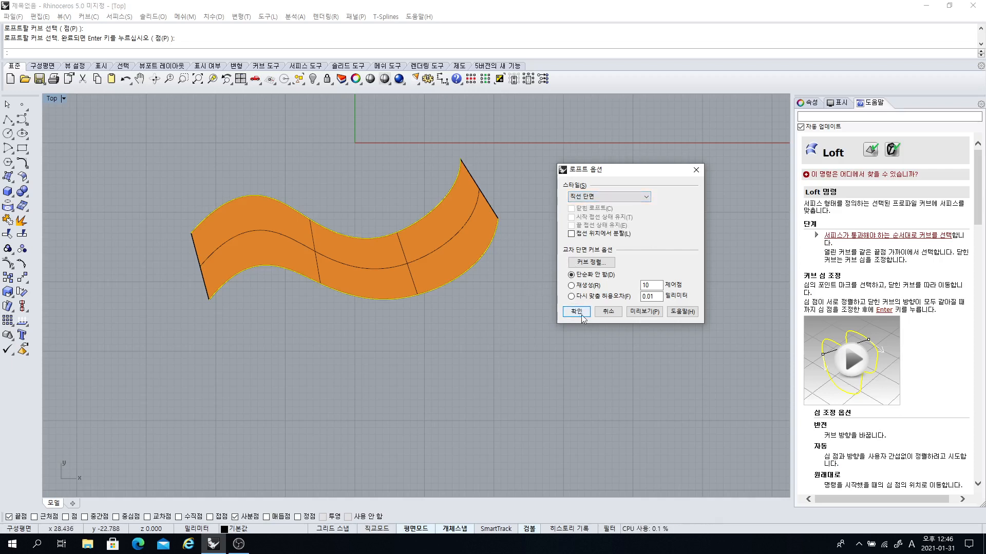
click(574, 310)
- Turn on the control points of the lofted surface to examine its point structure
right_drag(472, 257, 464, 224)
click(388, 231)
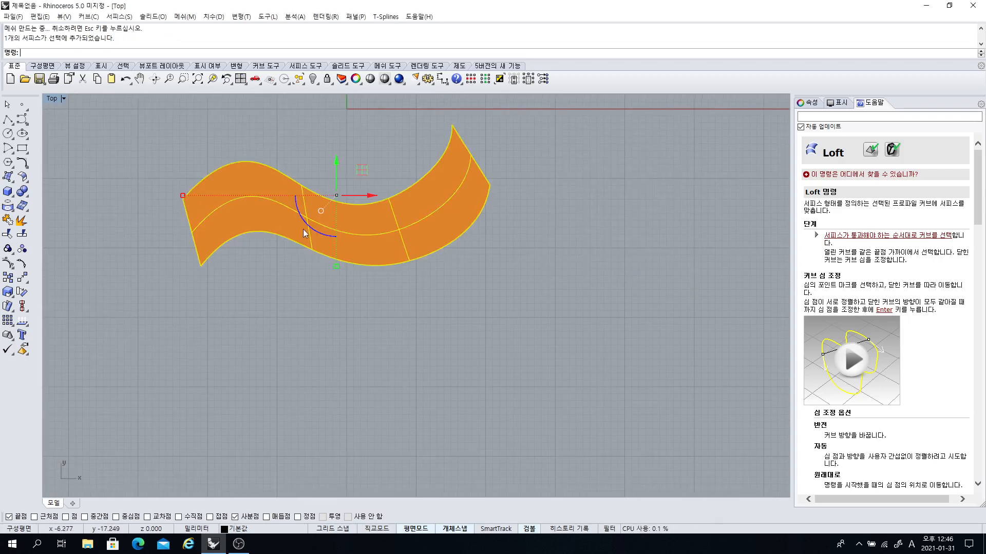
click(8, 262)
right_drag(250, 173, 255, 212)
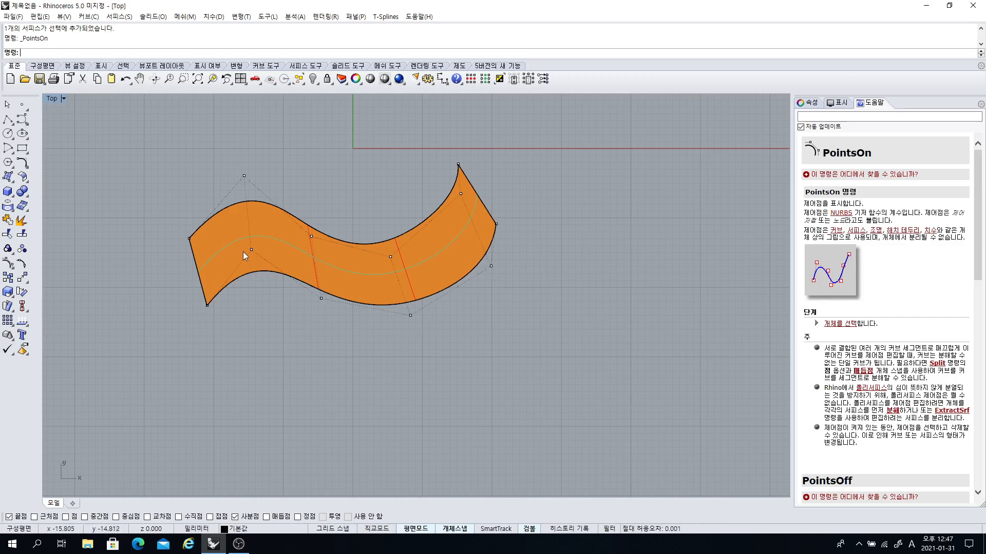
right_drag(434, 294, 405, 276)
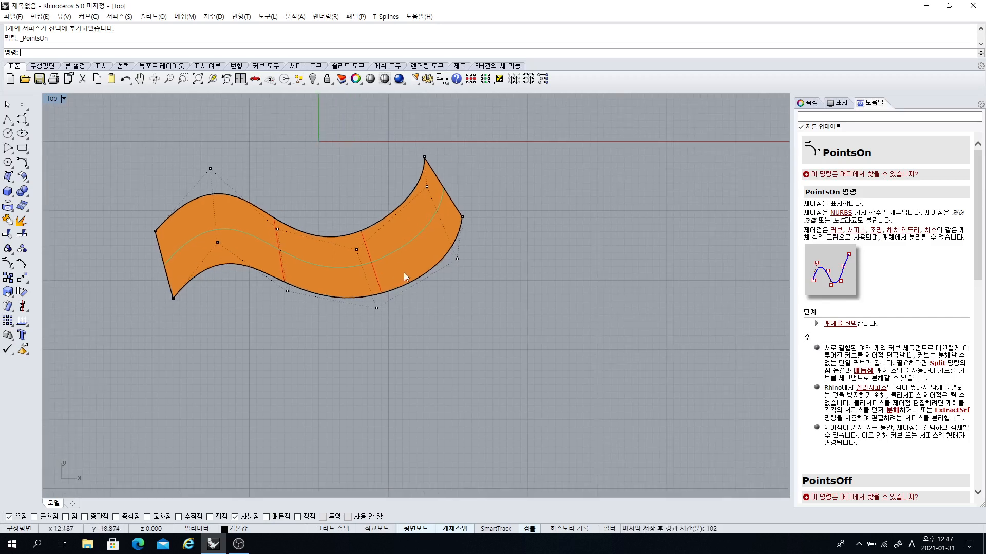
- Move the straight-section loft along the x axis, well clear of its two source curves
click(358, 272)
scroll(344, 316, down, 3)
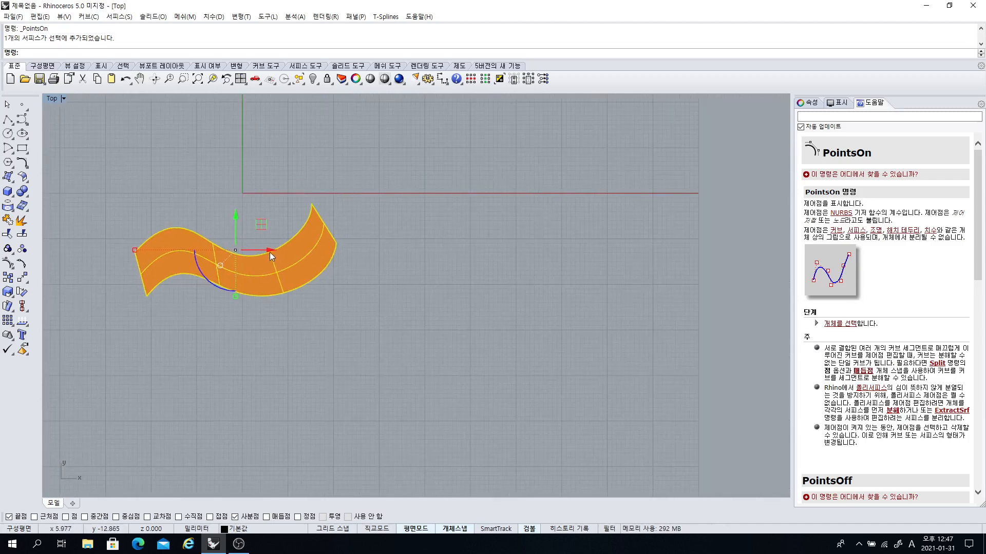
drag(269, 252, 598, 275)
right_drag(300, 338, 350, 278)
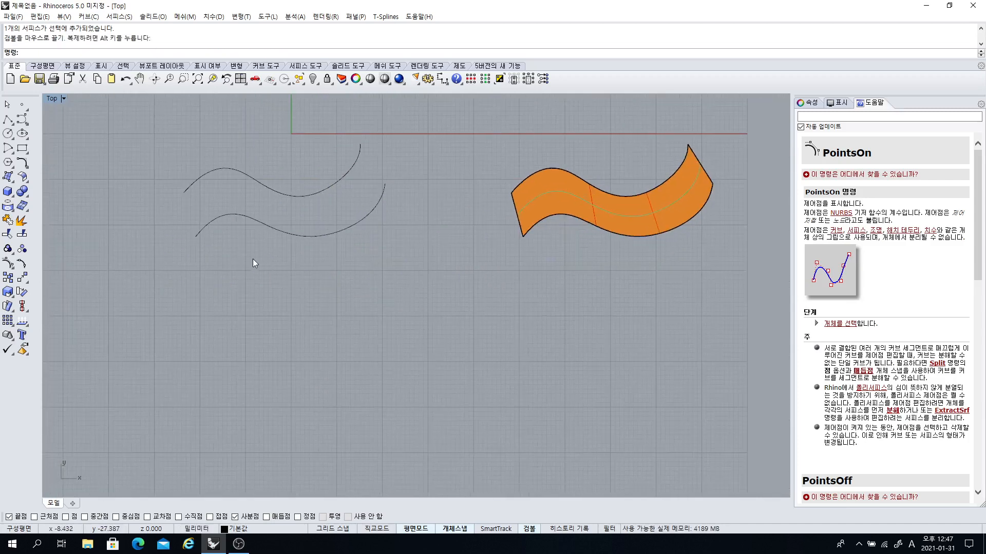
key(F10)
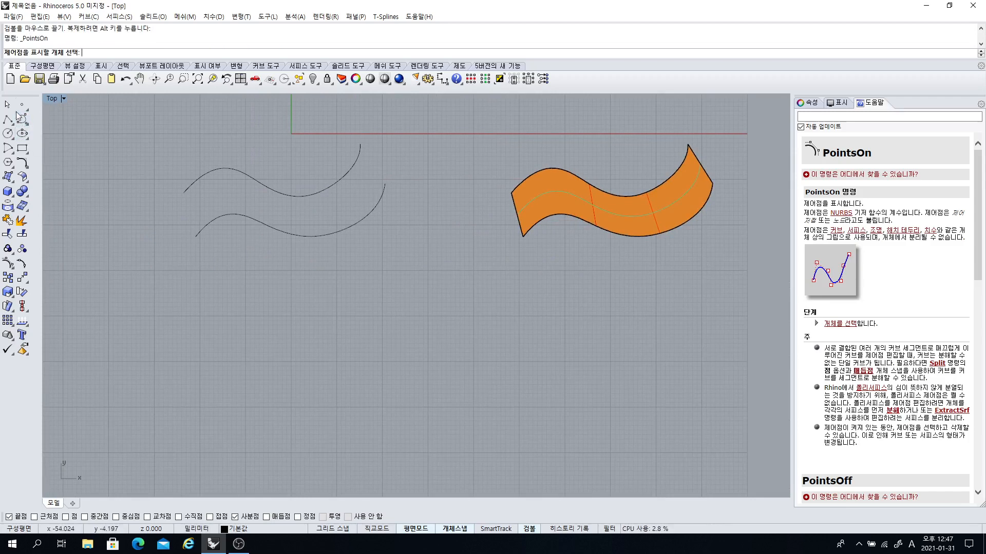
key(Escape)
- Loft the two S-shaped source curves again using the Normal style, previewing the surface before accepting it
click(11, 184)
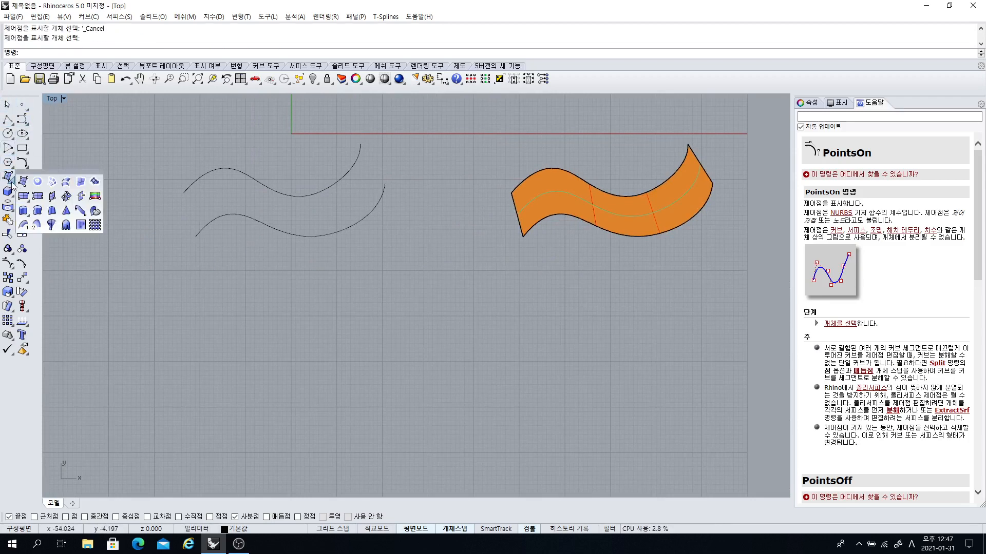
click(66, 181)
click(199, 231)
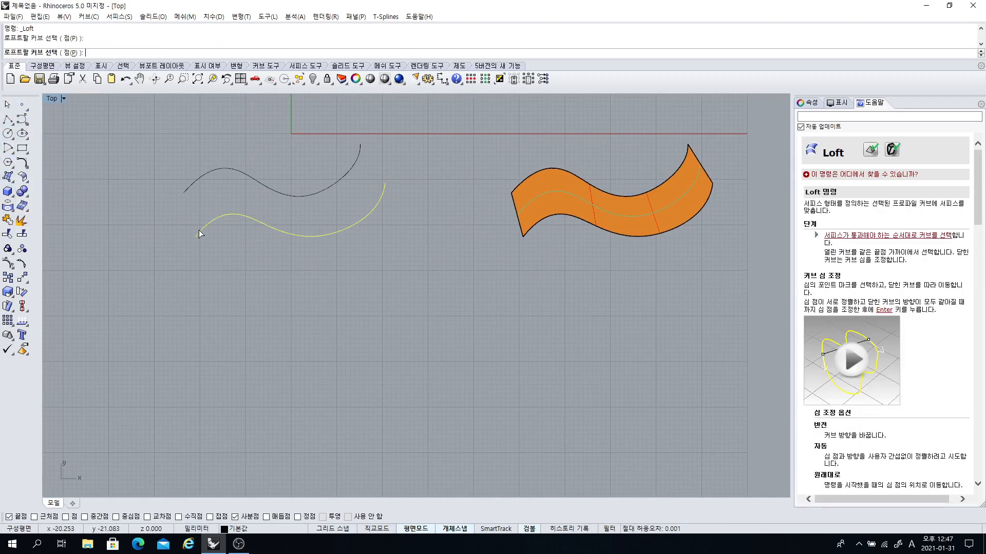
click(194, 185)
key(Return)
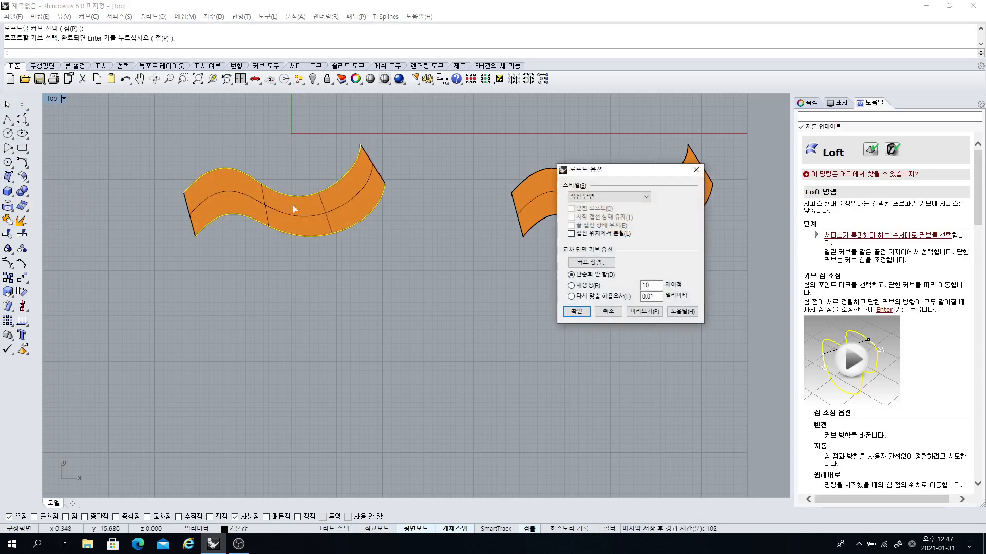
click(646, 199)
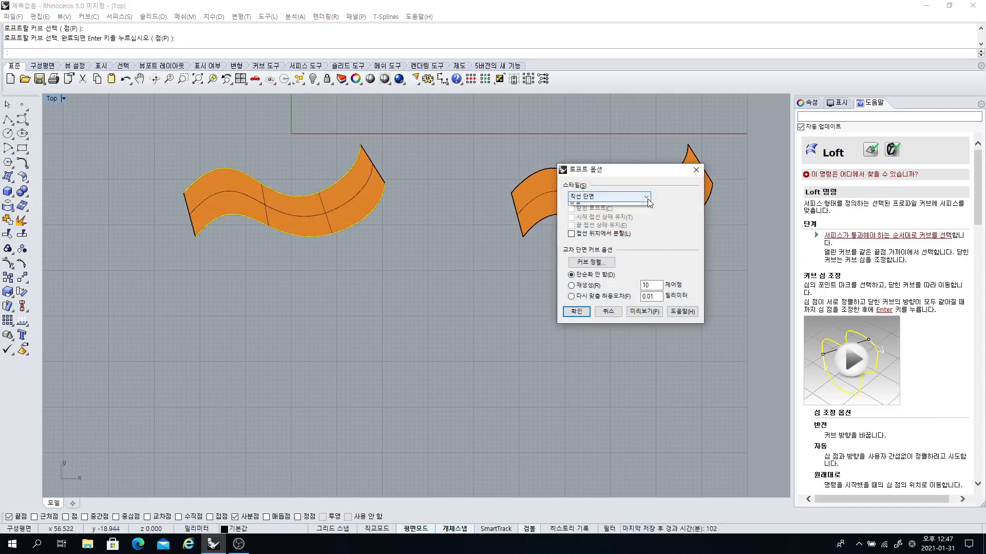
click(582, 206)
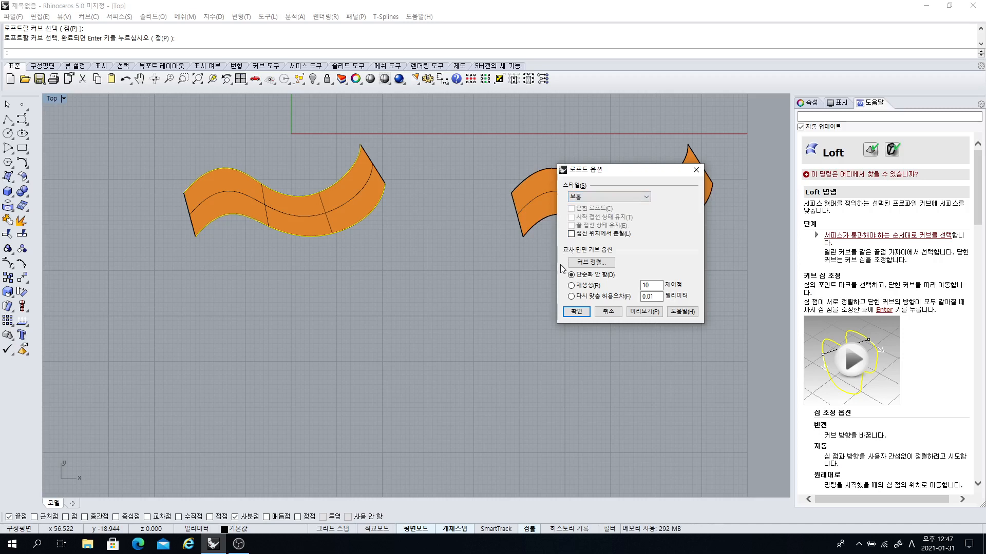
click(645, 312)
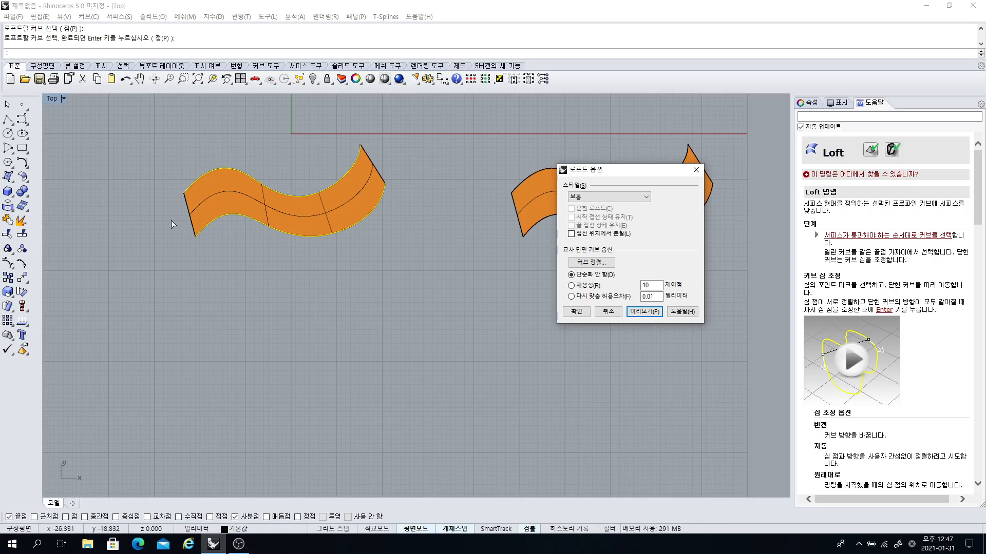
click(576, 311)
- Move the Normal-style loft away from its source curves and place it directly below the straight-section loft
right_drag(299, 227, 256, 278)
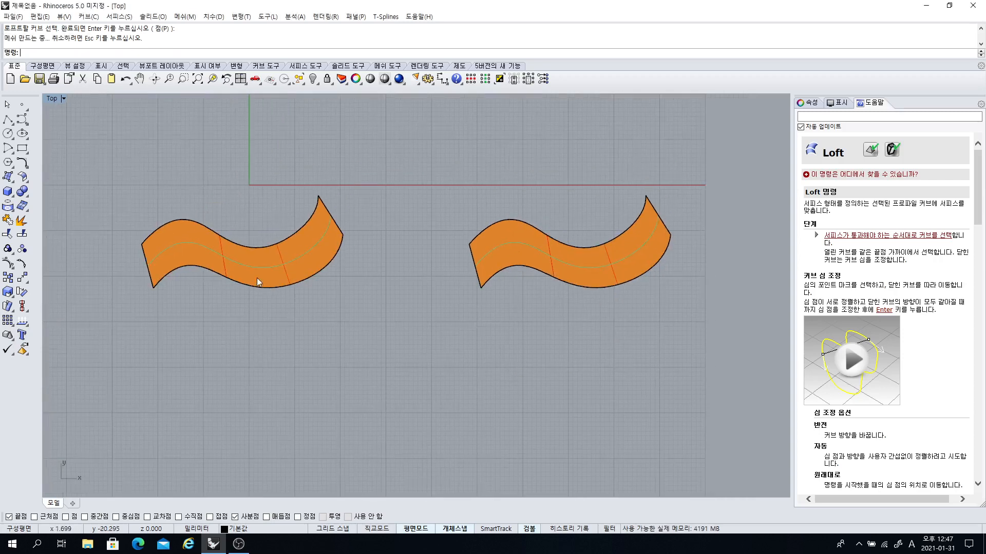
click(258, 278)
right_drag(279, 316, 217, 236)
drag(224, 242, 534, 300)
drag(496, 210, 497, 294)
click(615, 343)
- Turn on the control points of both lofted surfaces to compare their point rows
right_drag(514, 331, 509, 259)
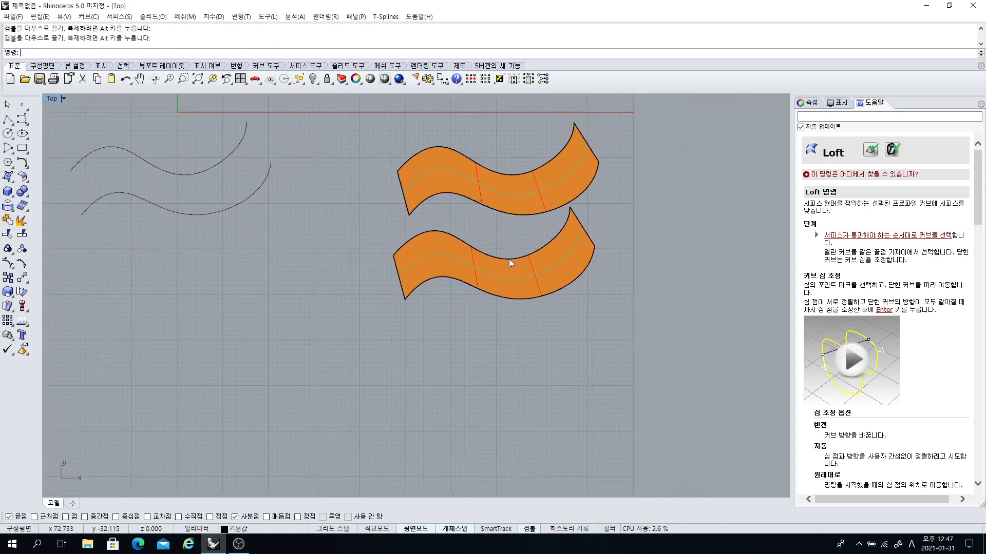
click(509, 258)
shift+click(445, 187)
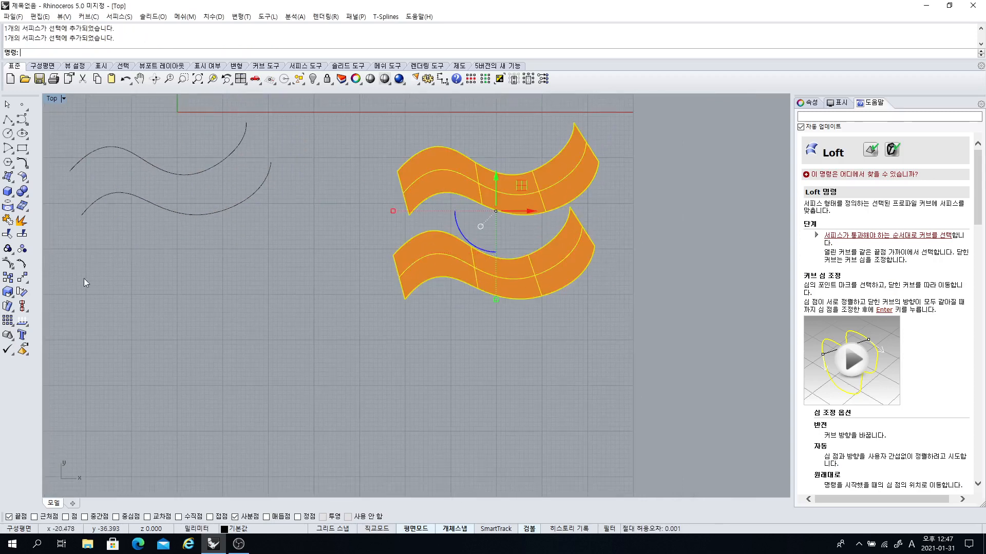
click(7, 263)
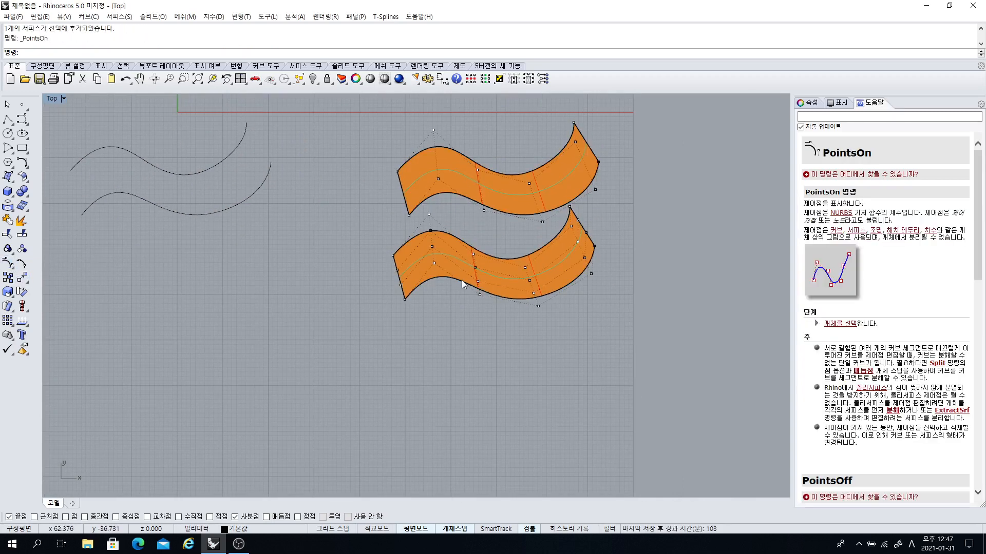
scroll(461, 279, up, 5)
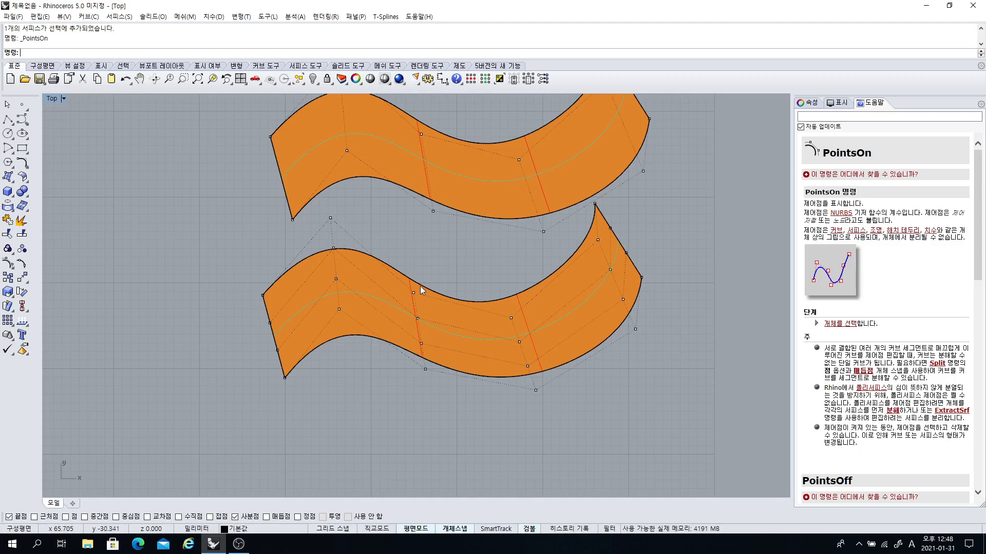
scroll(409, 297, down, 3)
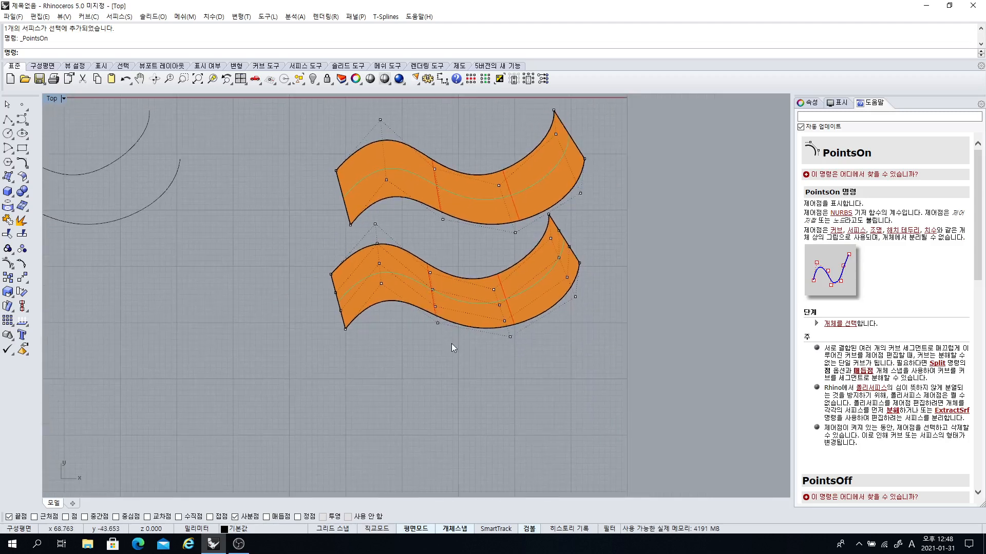
- Select two inner control points on the lower loft and extend the selection in the U direction
click(432, 289)
shift+click(435, 306)
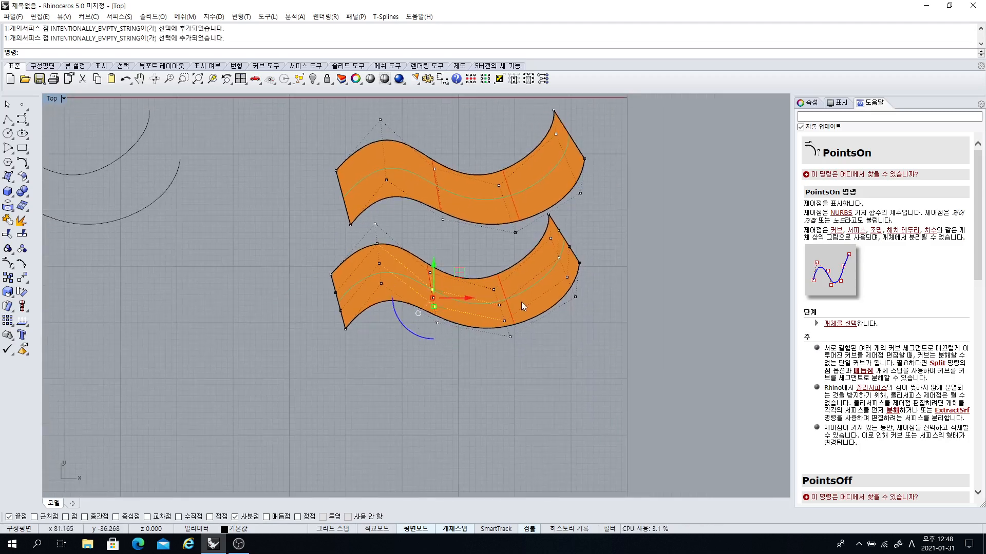
click(470, 79)
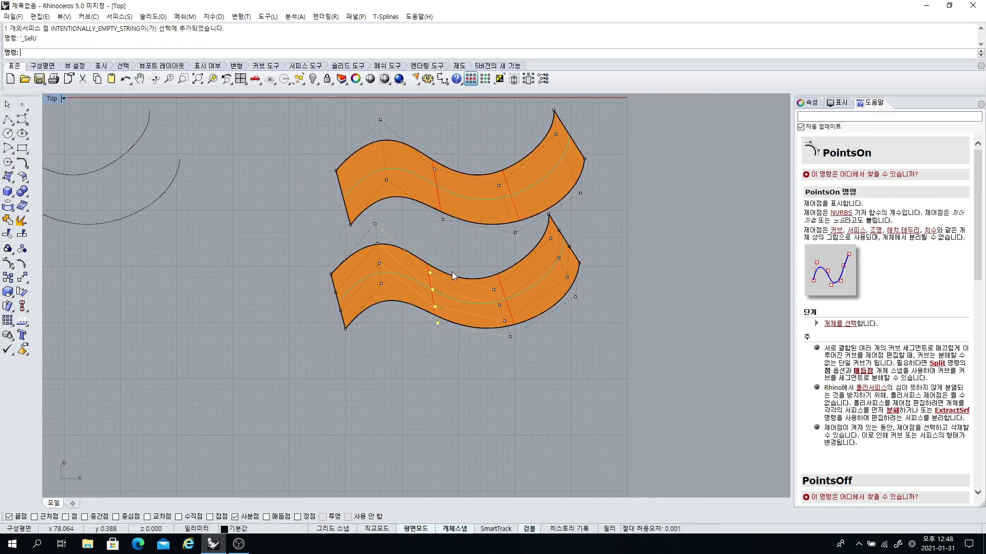
- Select the lower loft's two inner control point rows in the V direction and raise them along z in the Front view
click(433, 290)
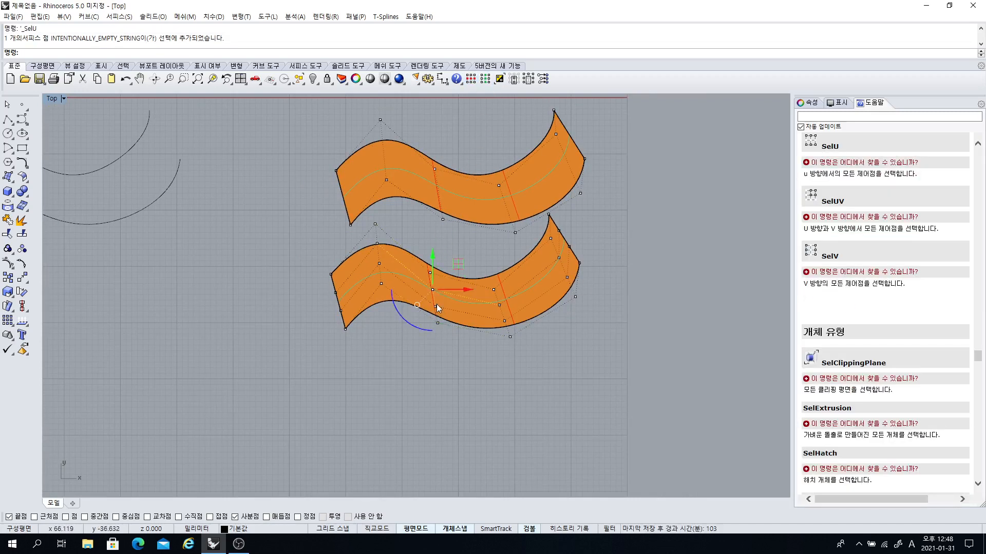
shift+click(436, 307)
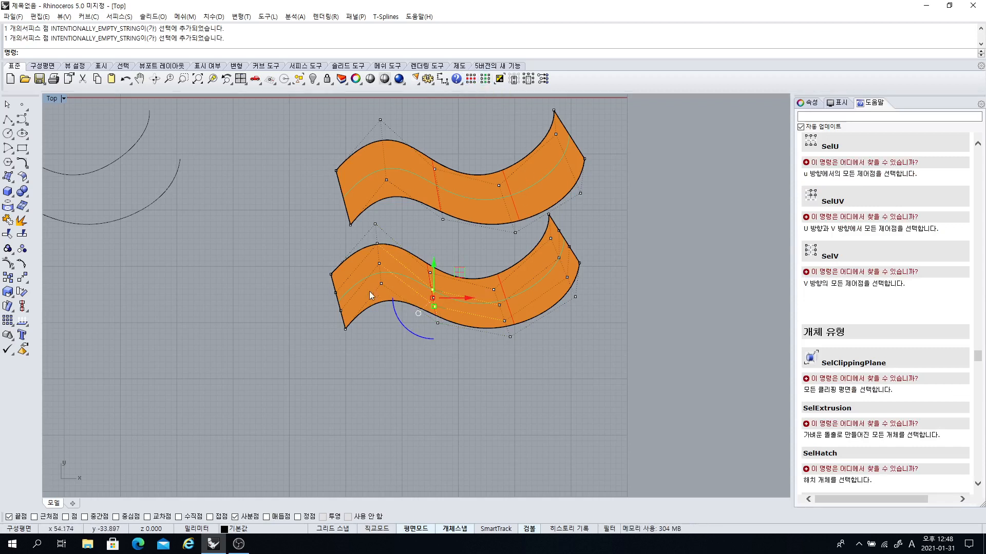
click(485, 79)
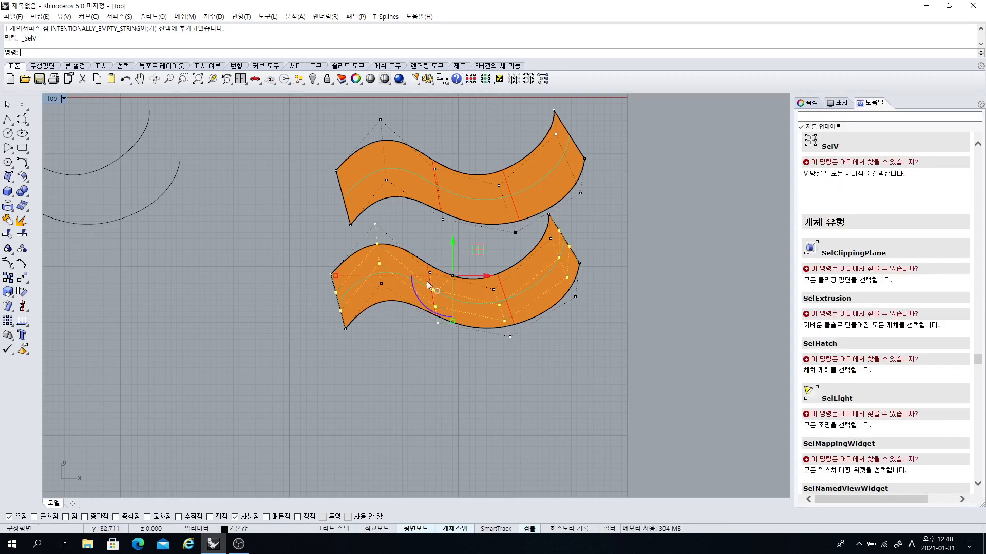
right_drag(453, 341, 451, 363)
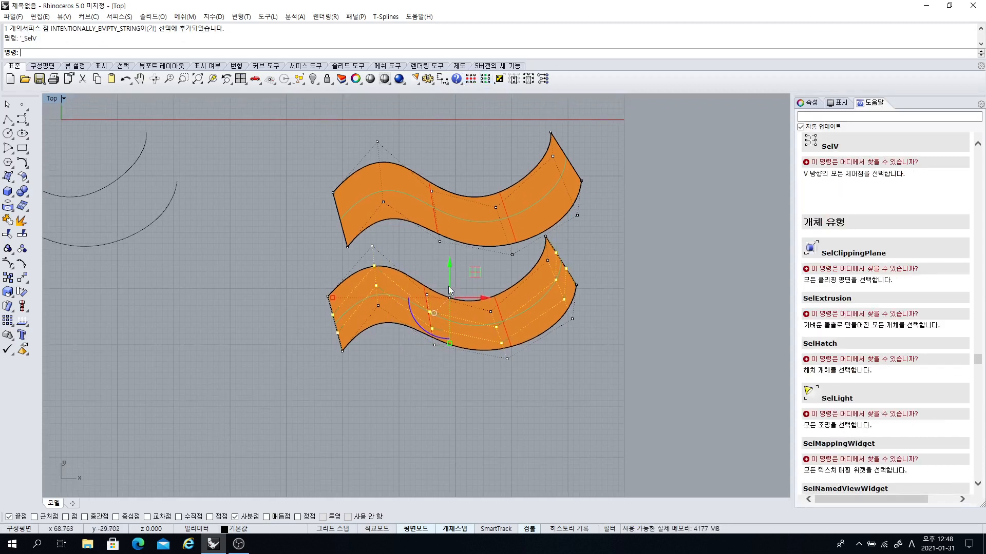
double_click(50, 100)
right_drag(273, 236, 351, 232)
scroll(278, 354, down, 5)
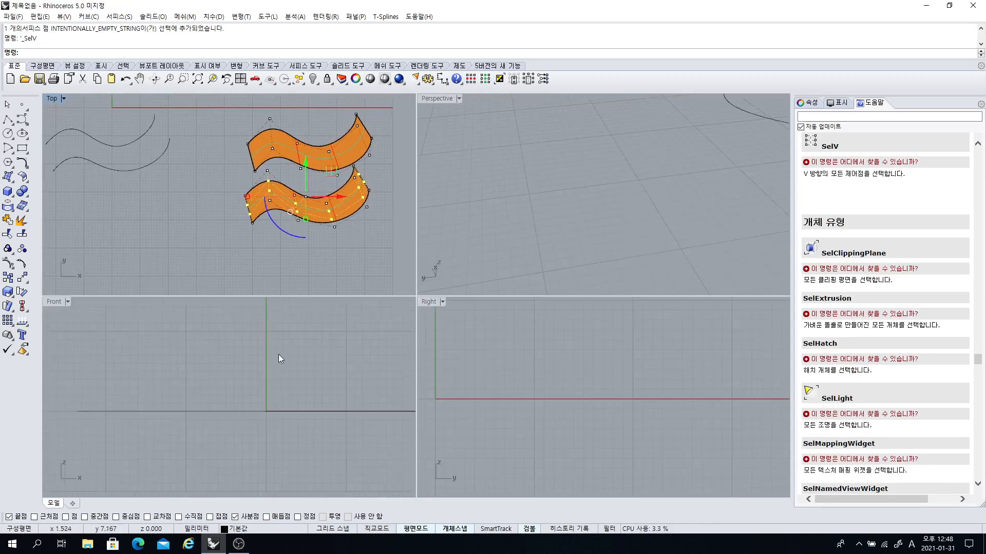
right_drag(271, 359, 250, 361)
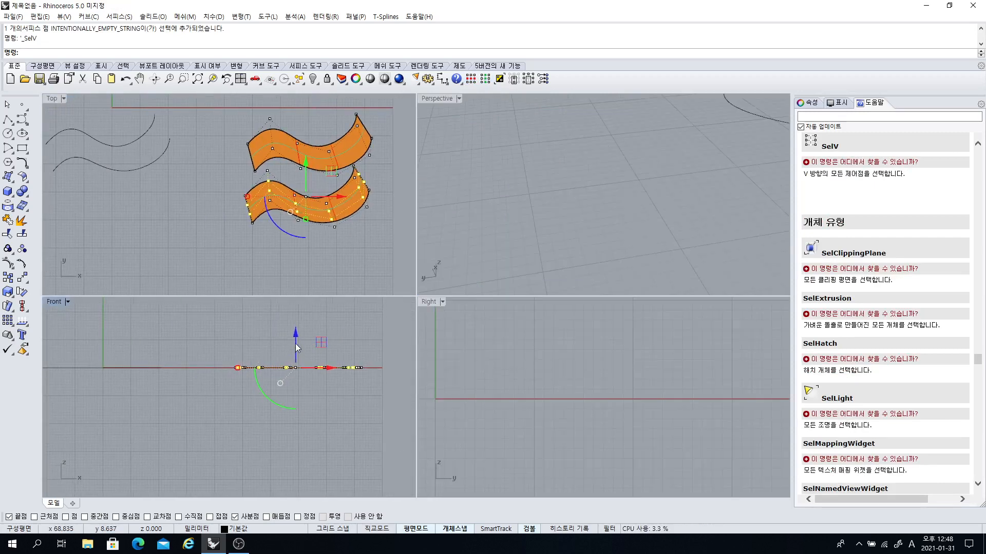
drag(297, 349, 296, 330)
click(368, 246)
right_drag(436, 230, 583, 216)
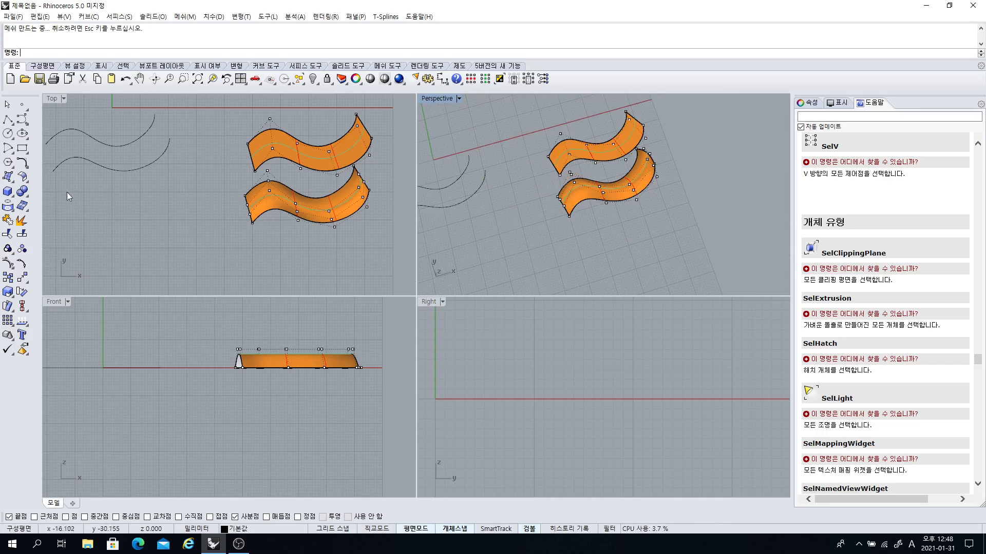
- Loft the two S-shaped source curves with the Loose (느슨하게) style
right_drag(67, 192, 105, 216)
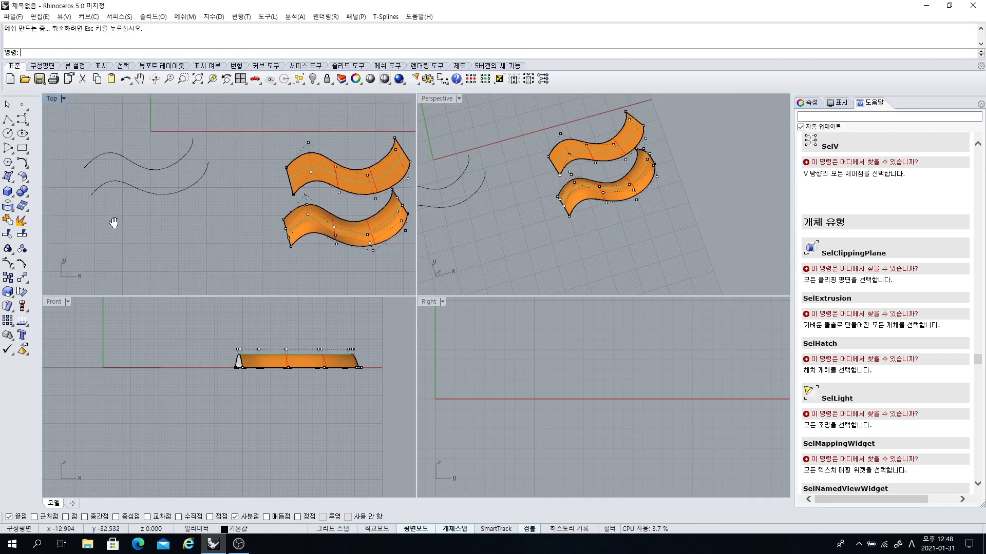
click(23, 179)
click(94, 192)
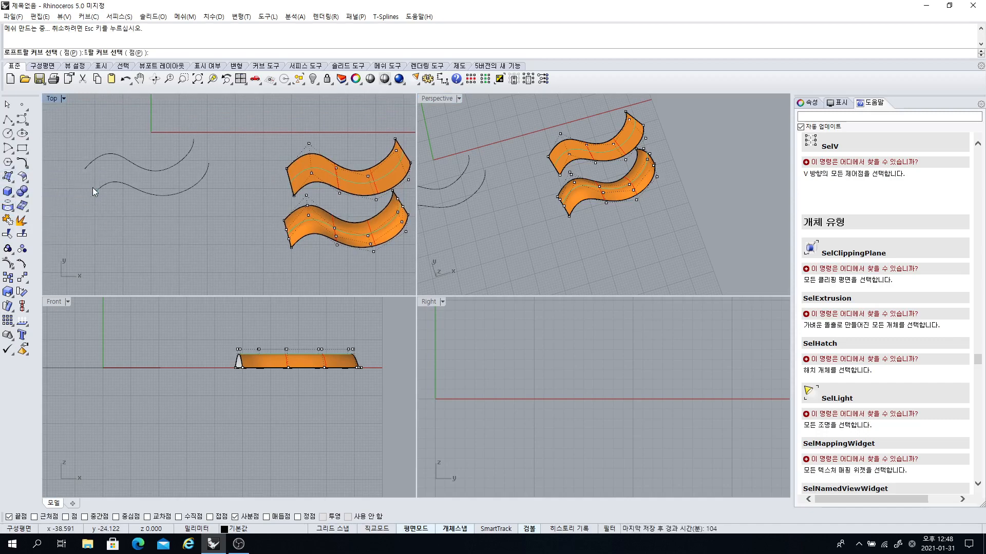
click(97, 191)
click(94, 164)
key(Return)
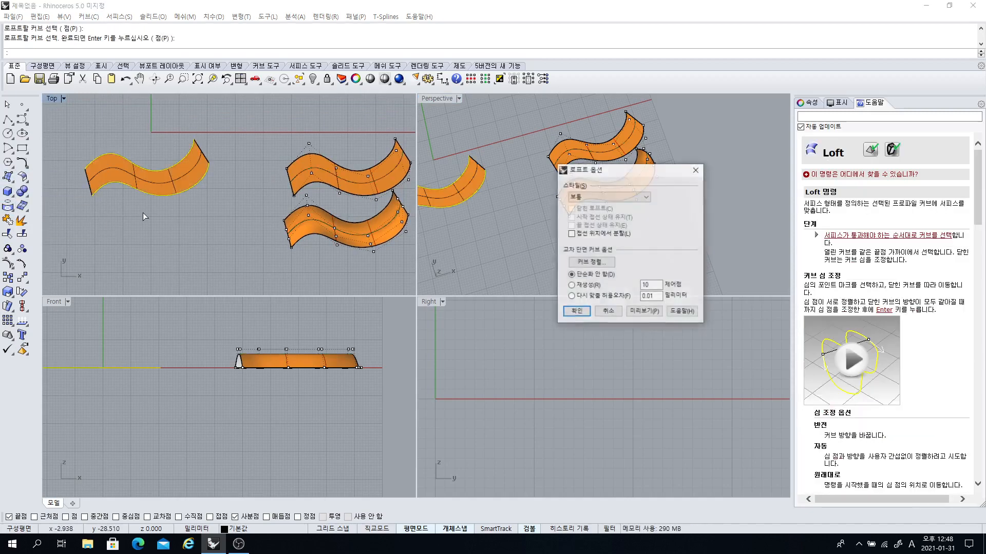
click(608, 197)
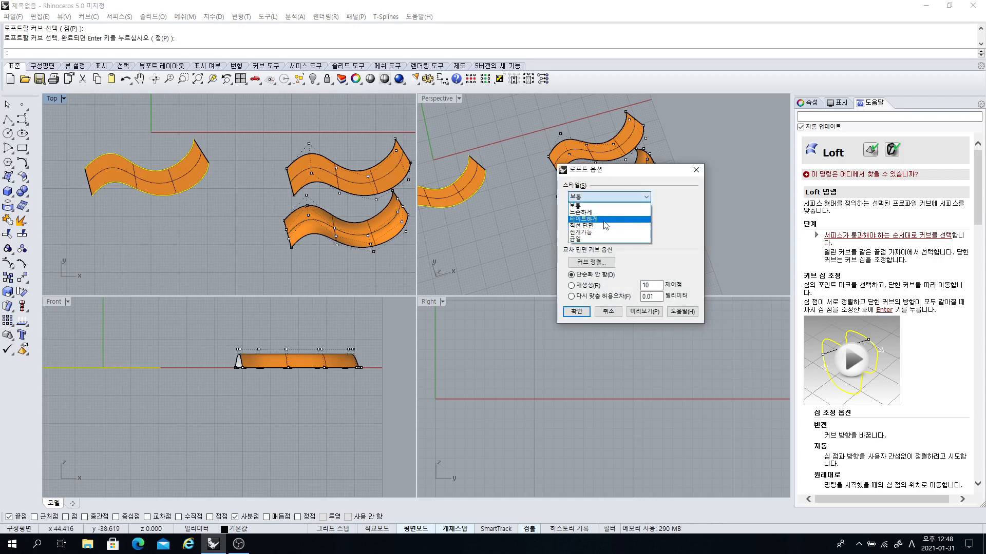
click(587, 212)
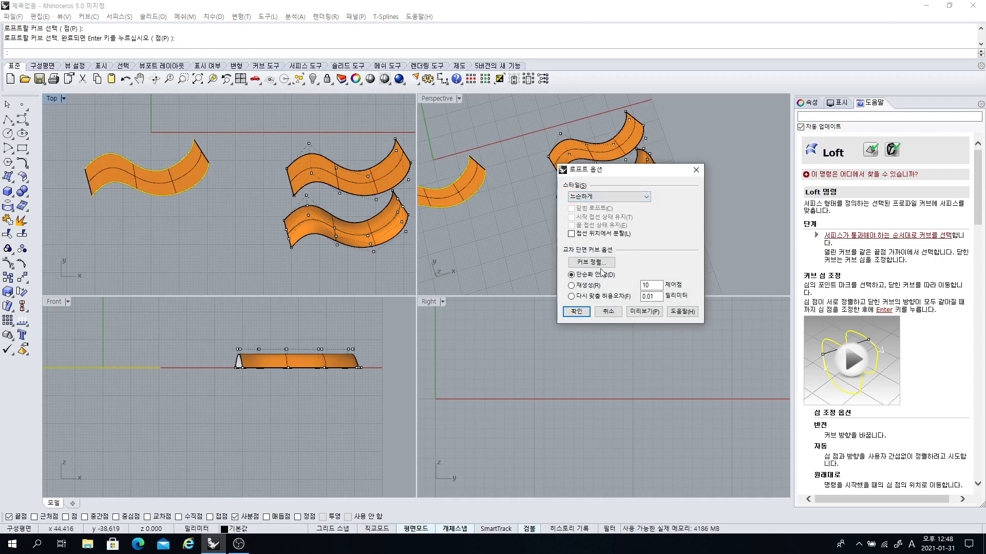
click(576, 312)
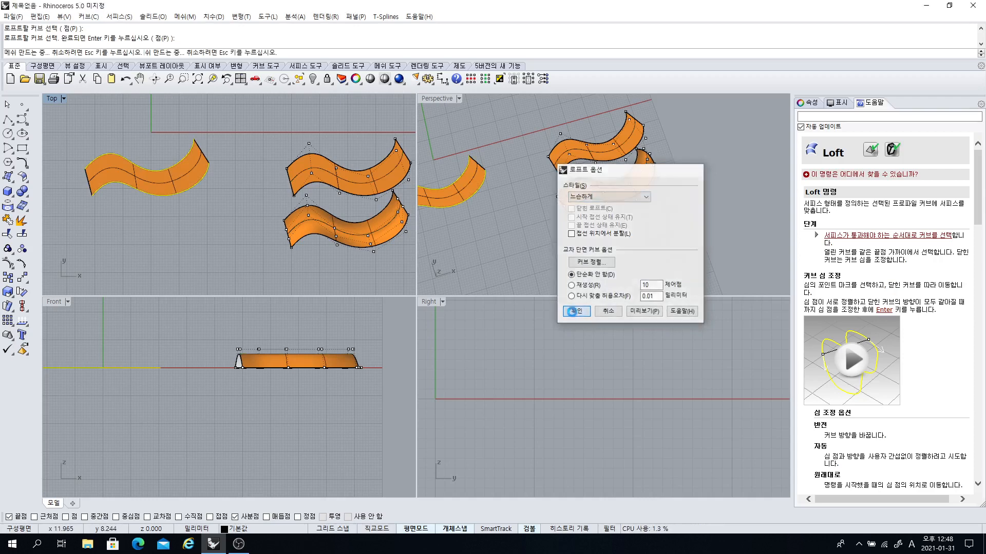
- Move the Loose-style loft away from its source curves and place it directly above the other two lofts in the Top view
right_drag(176, 154, 148, 173)
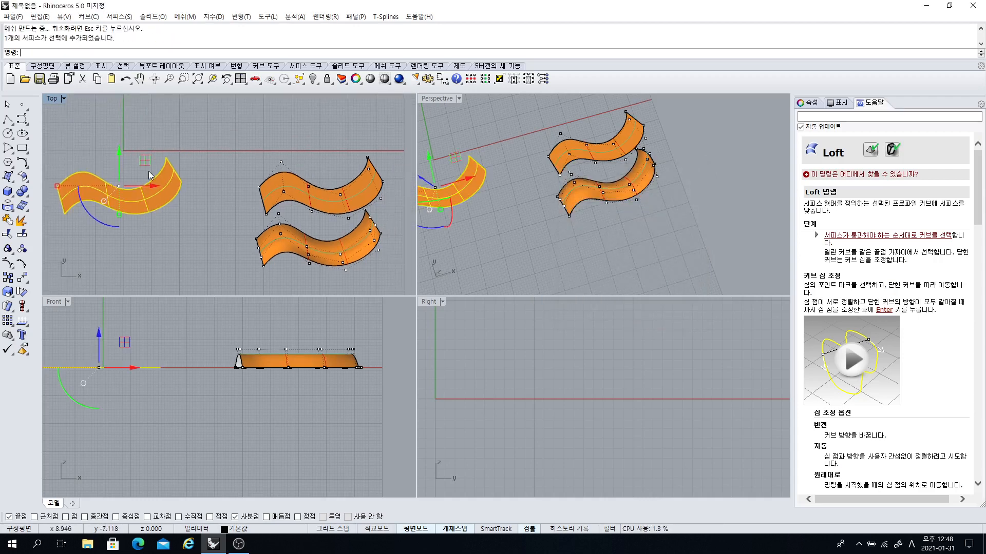
drag(147, 172, 325, 112)
click(214, 203)
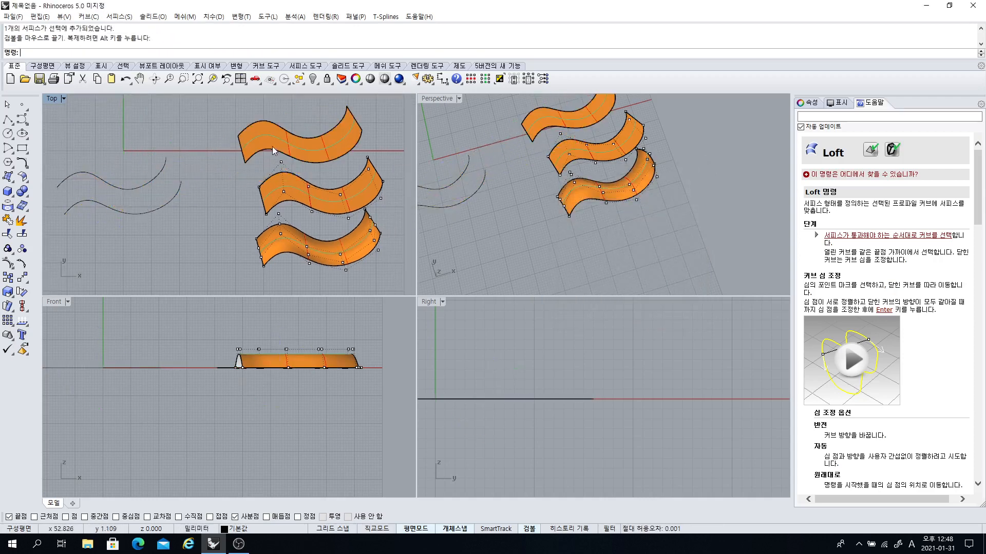
- Turn on the Loose-style loft's control points and compare its point rows with those of the other lofts
click(272, 146)
click(10, 265)
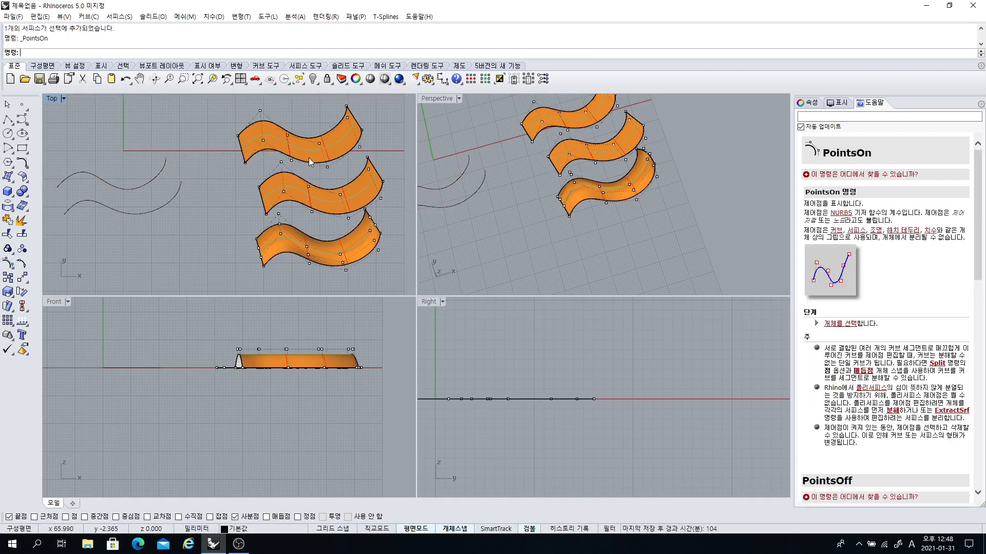
scroll(319, 185, up, 5)
scroll(296, 204, down, 4)
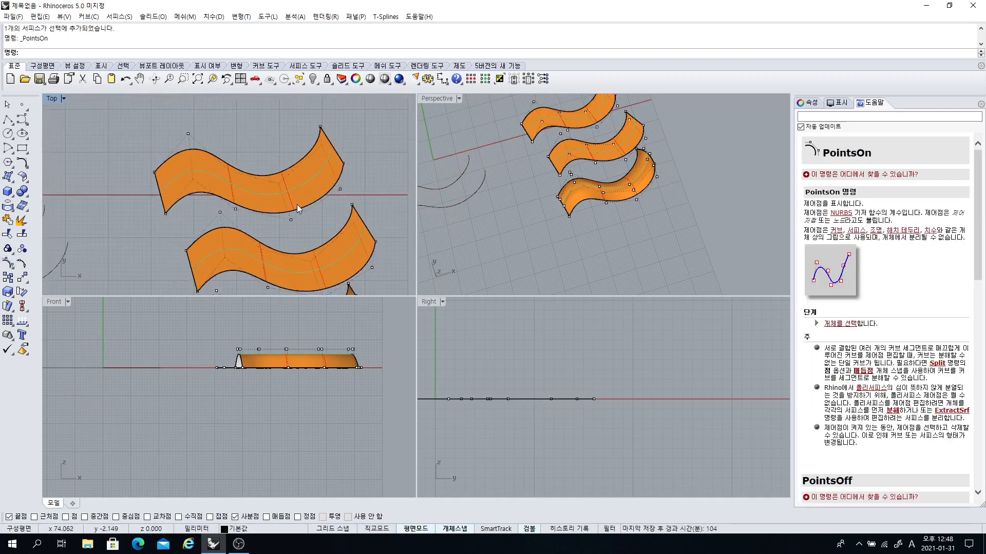
right_drag(611, 200, 465, 210)
scroll(281, 217, down, 2)
right_drag(280, 217, 260, 170)
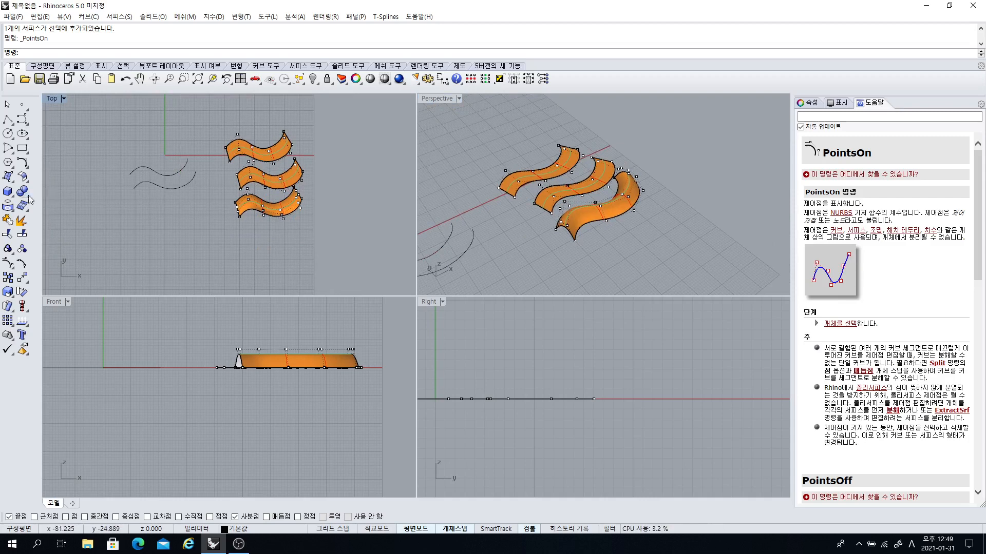
- Loft the same two S-shaped curves with the Tight (타이트하게) style
click(11, 180)
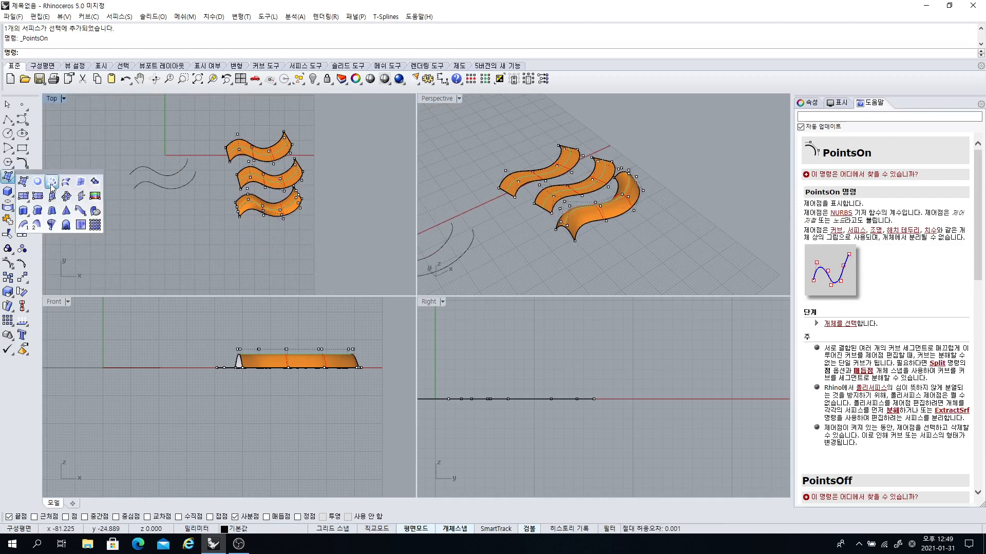
click(52, 183)
scroll(139, 181, up, 4)
click(145, 182)
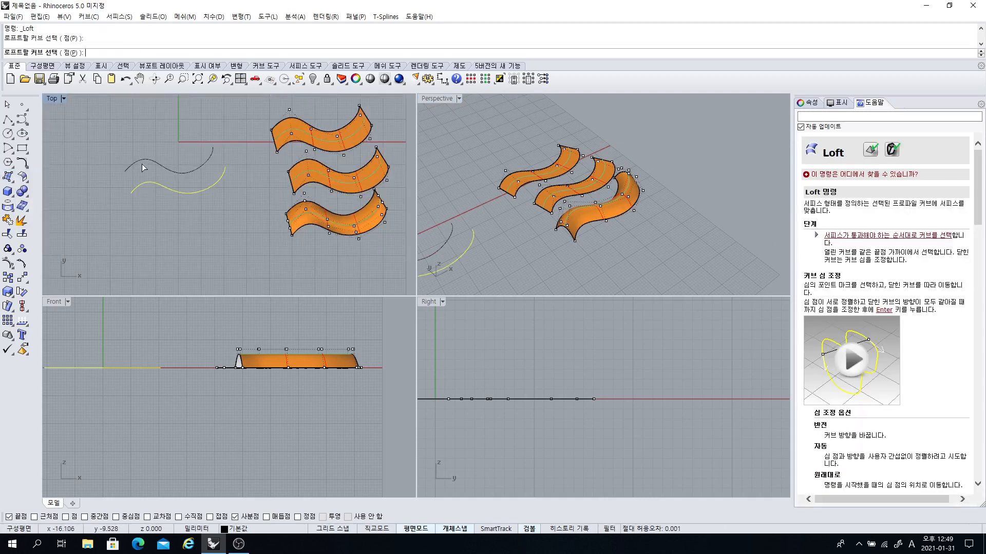
click(144, 160)
key(Return)
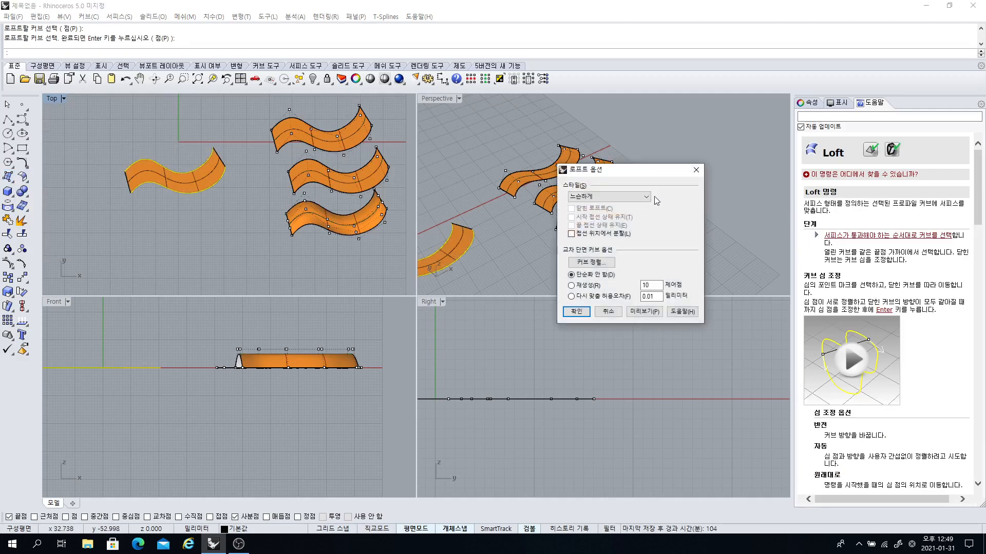
click(636, 197)
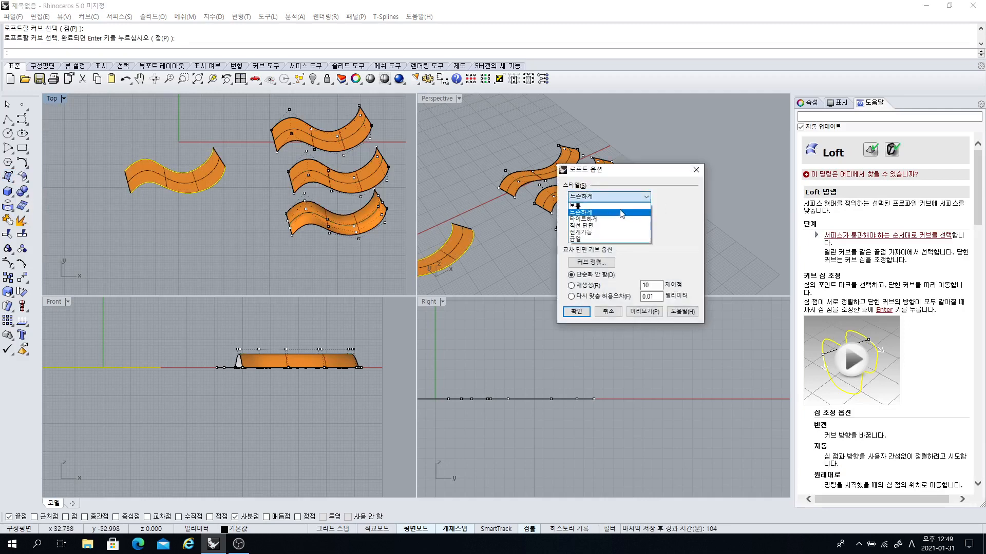
click(596, 221)
click(576, 311)
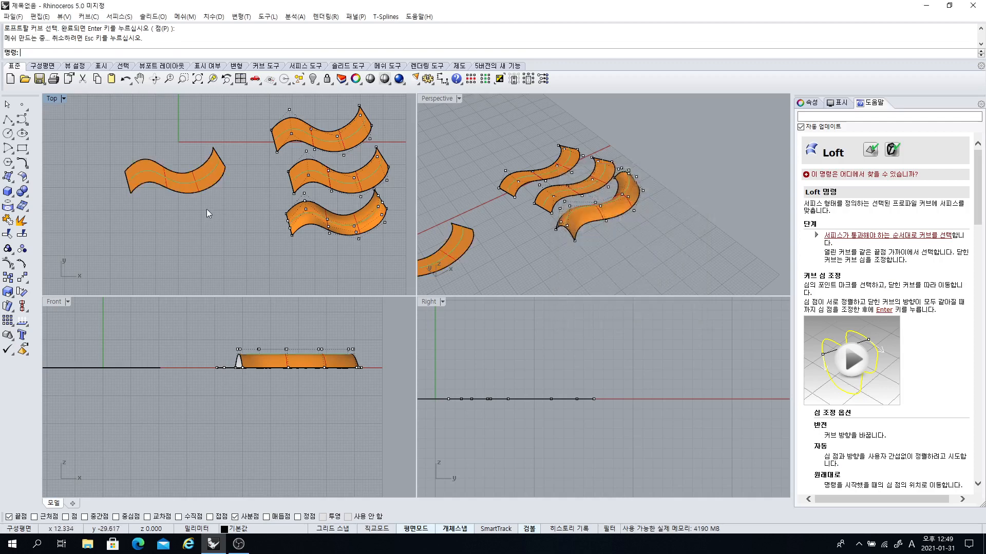
- Turn on the Tight-style loft's control points and examine their arrangement
click(174, 182)
click(8, 264)
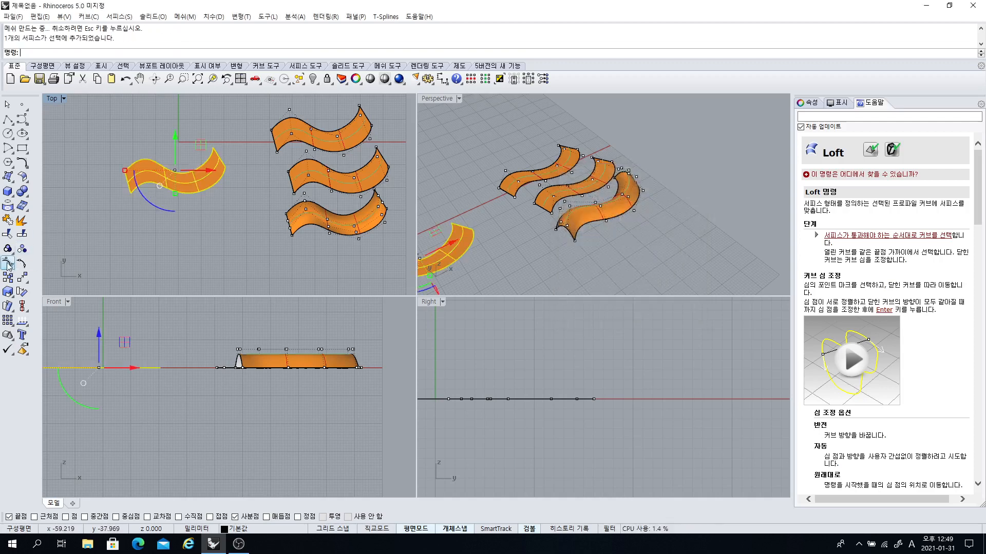
scroll(159, 194, up, 3)
scroll(131, 158, down, 3)
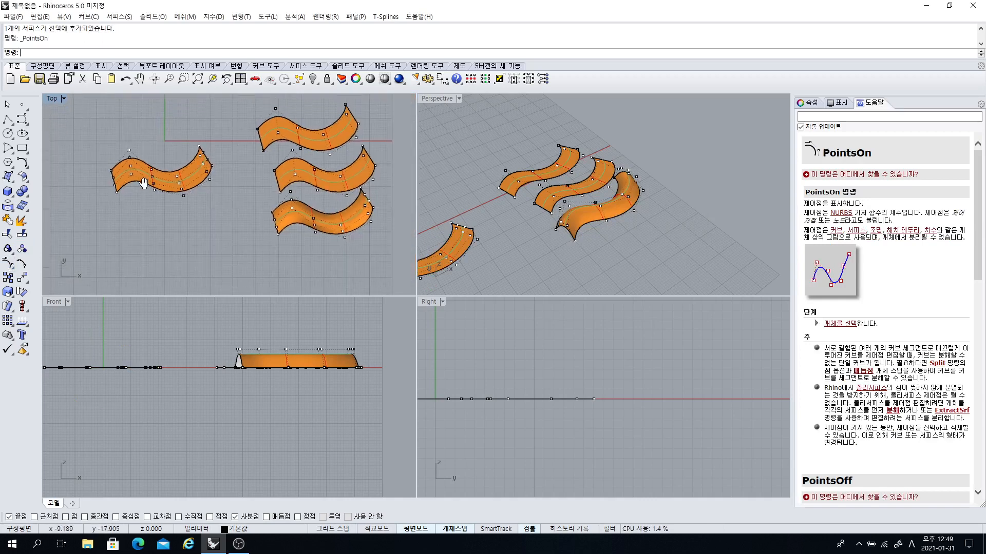
scroll(160, 190, down, 3)
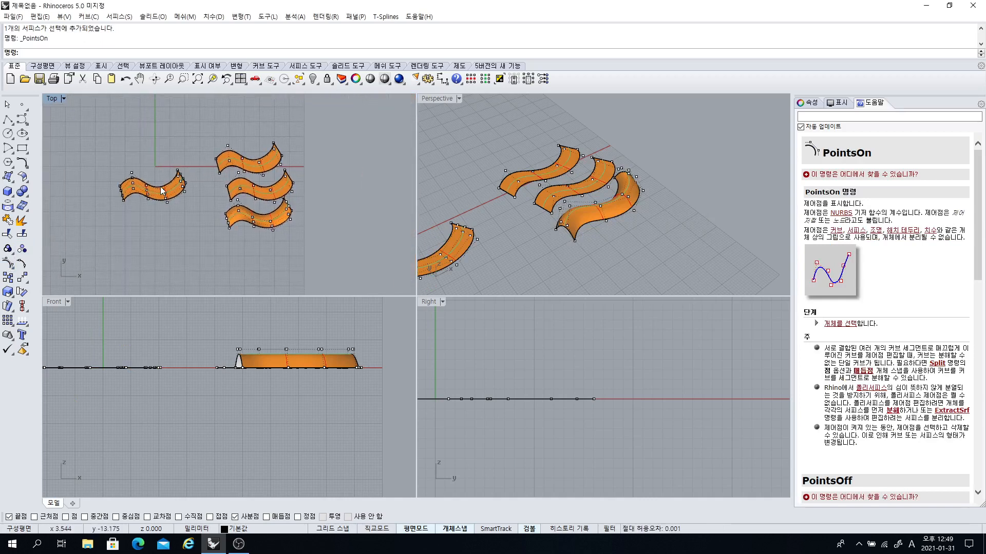
- Turn off all control points and move the Tight-style loft off its source curves to above the other three lofts
key(Escape)
click(161, 188)
click(188, 224)
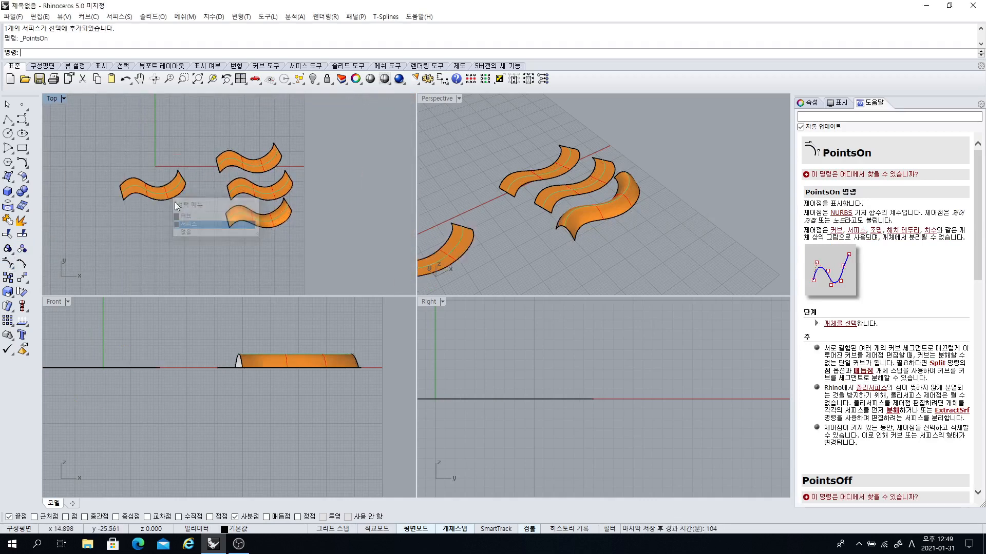
scroll(169, 165, up, 3)
scroll(144, 204, down, 3)
drag(146, 197, 244, 148)
click(283, 187)
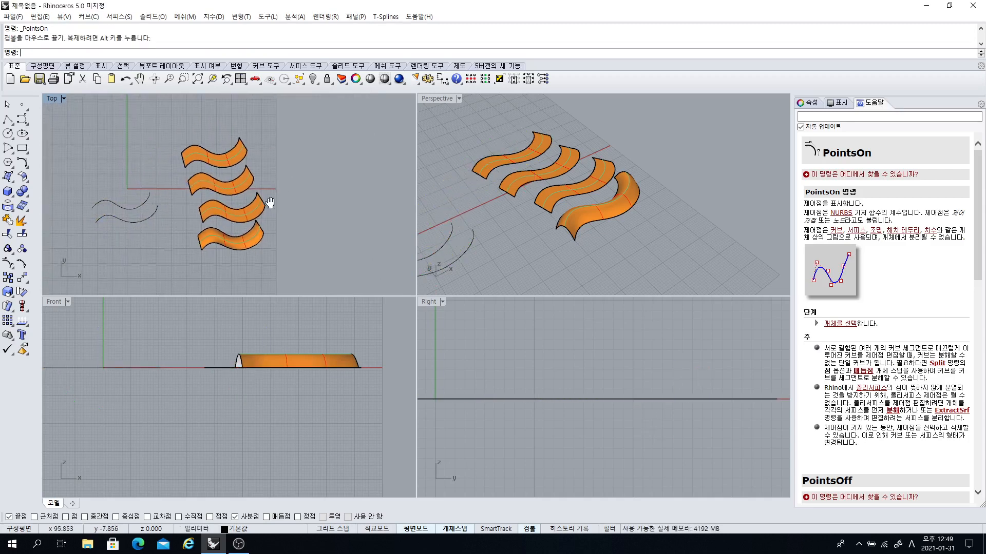
- Turn on the control points of all four lofted surfaces to compare their point rows
scroll(252, 210, up, 2)
drag(290, 252, 144, 159)
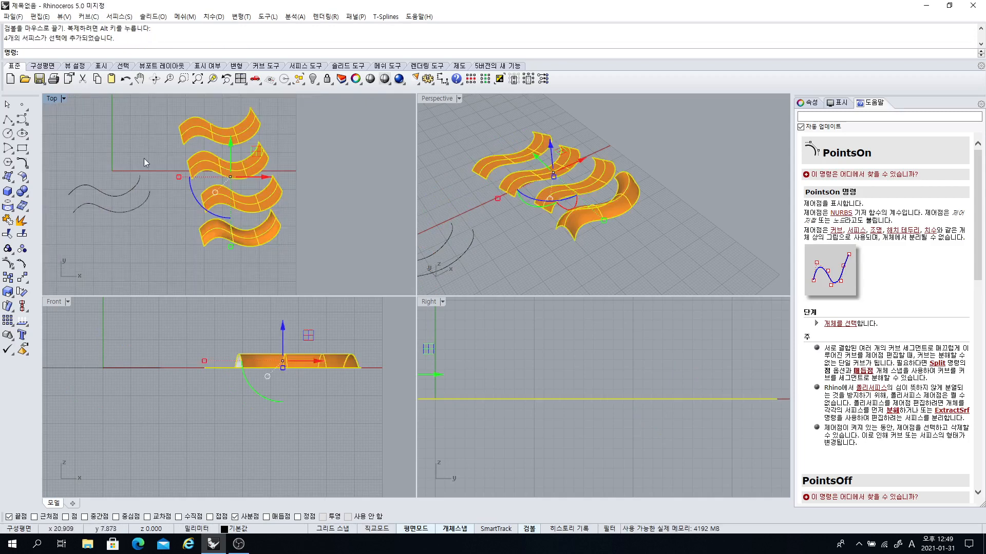
click(18, 247)
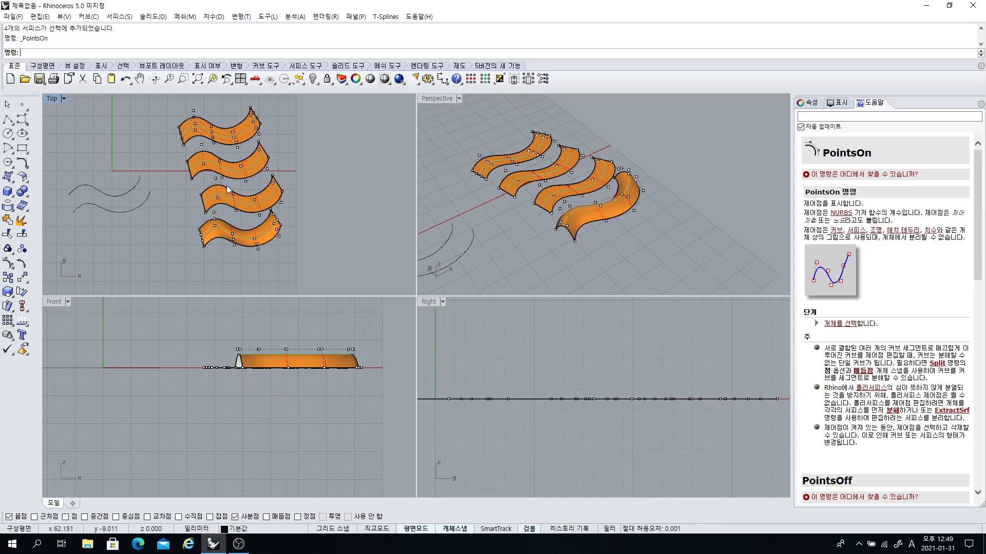
scroll(232, 180, down, 2)
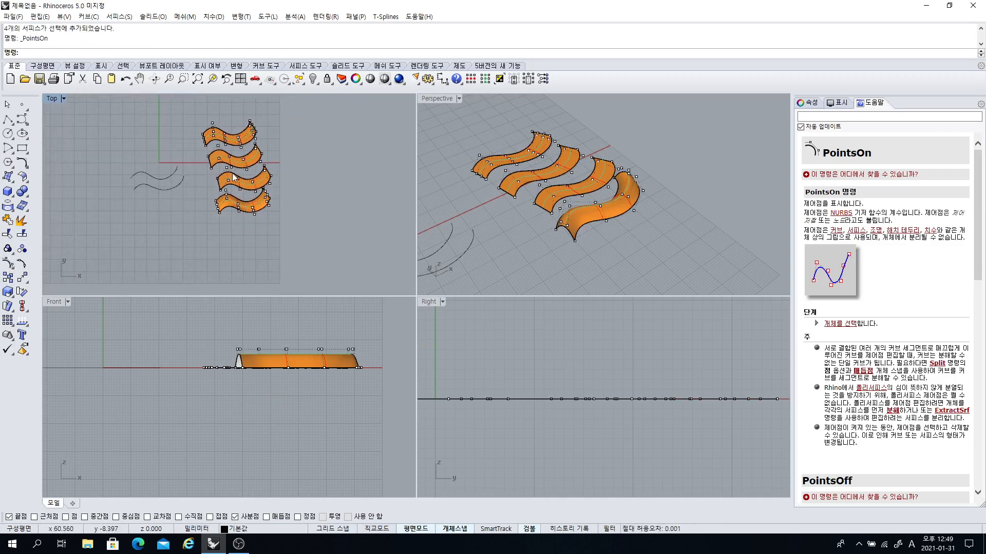
- Turn off the control points and delete all four lofted surfaces, keeping the two source curves
key(Escape)
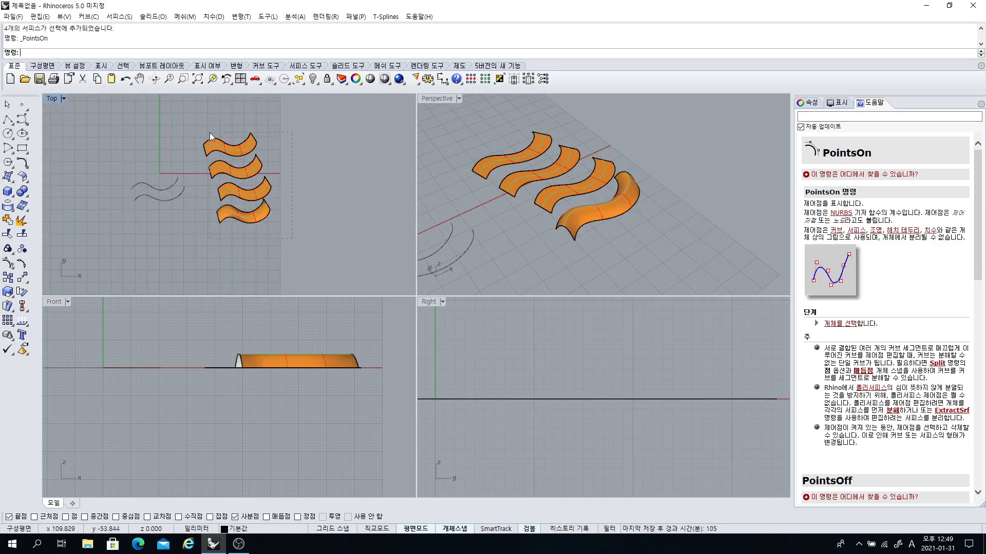
drag(210, 133, 201, 130)
key(Delete)
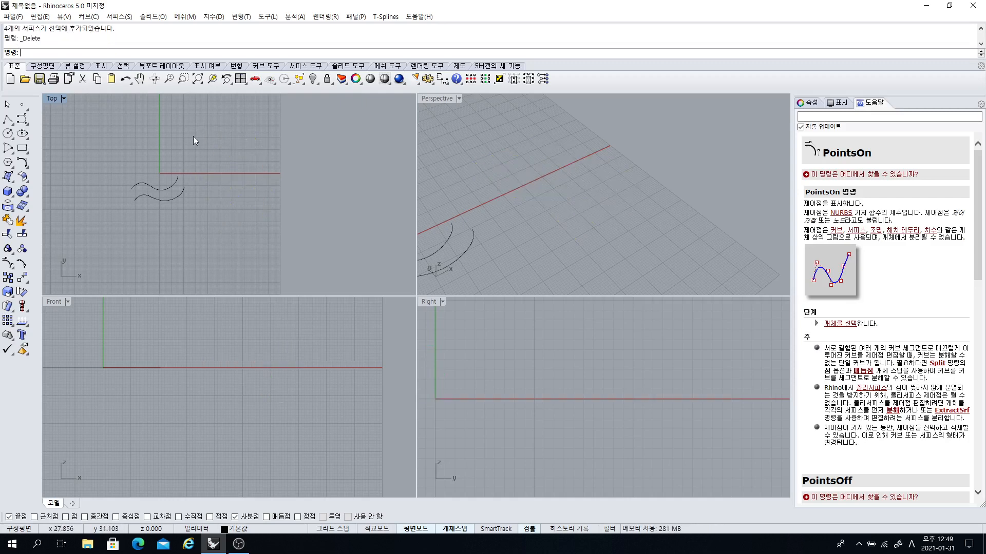
- Copy both S-shaped curves straight up along z in the Perspective view and maximize that view
scroll(602, 239, down, 1)
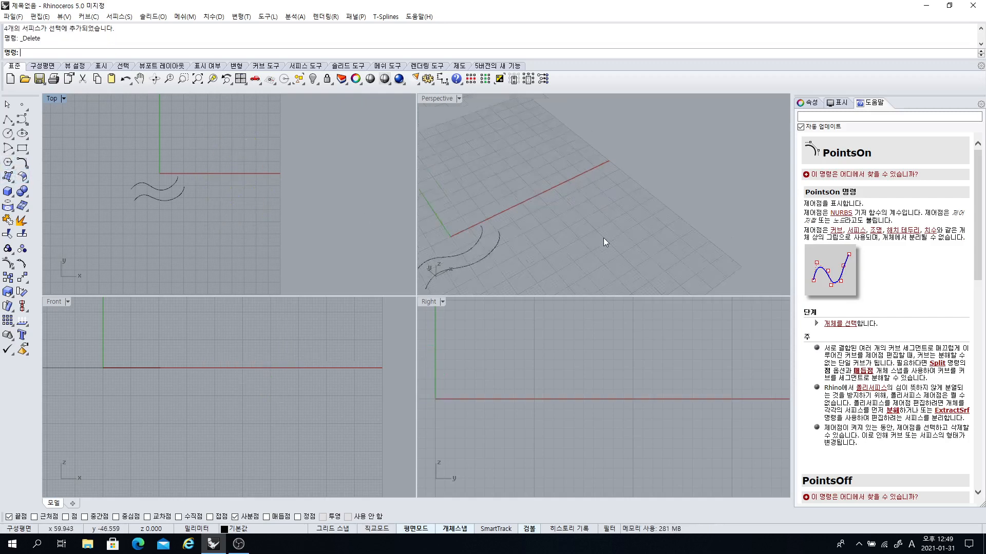
right_drag(602, 238, 558, 204)
drag(558, 204, 559, 164)
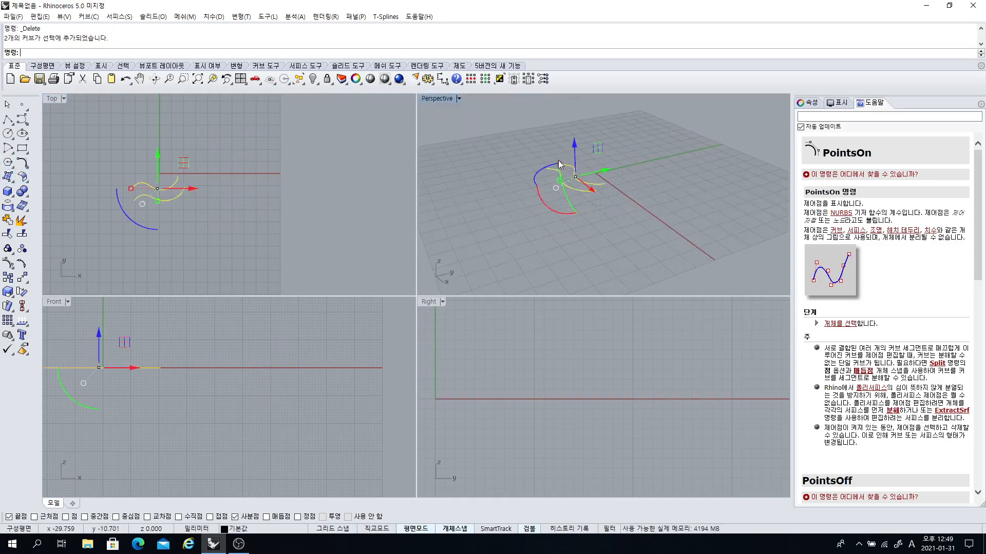
right_drag(558, 164, 564, 179)
drag(568, 189, 569, 167)
click(568, 231)
right_drag(568, 231, 513, 175)
double_click(441, 99)
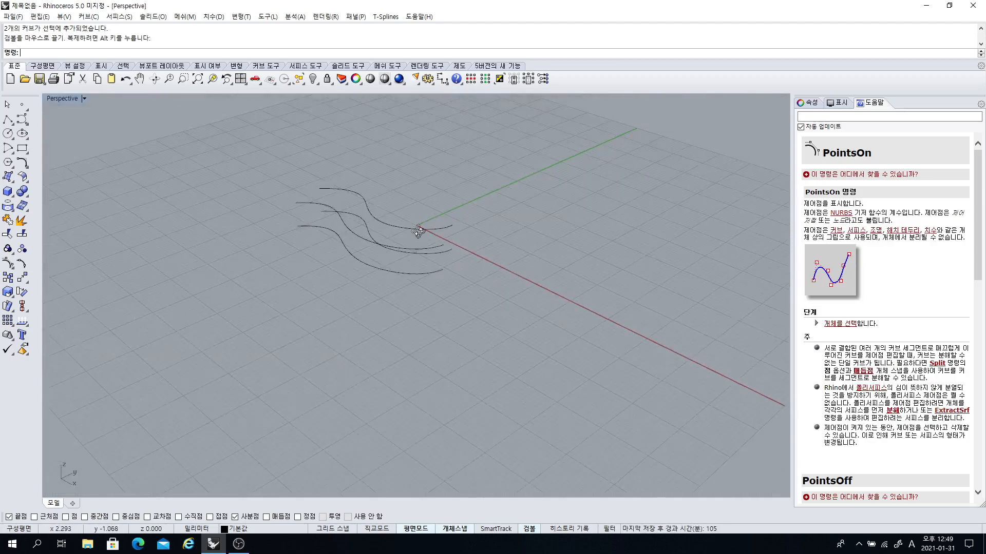
right_drag(418, 232, 319, 291)
- Start a loft through all four S-shaped curves
key(F10)
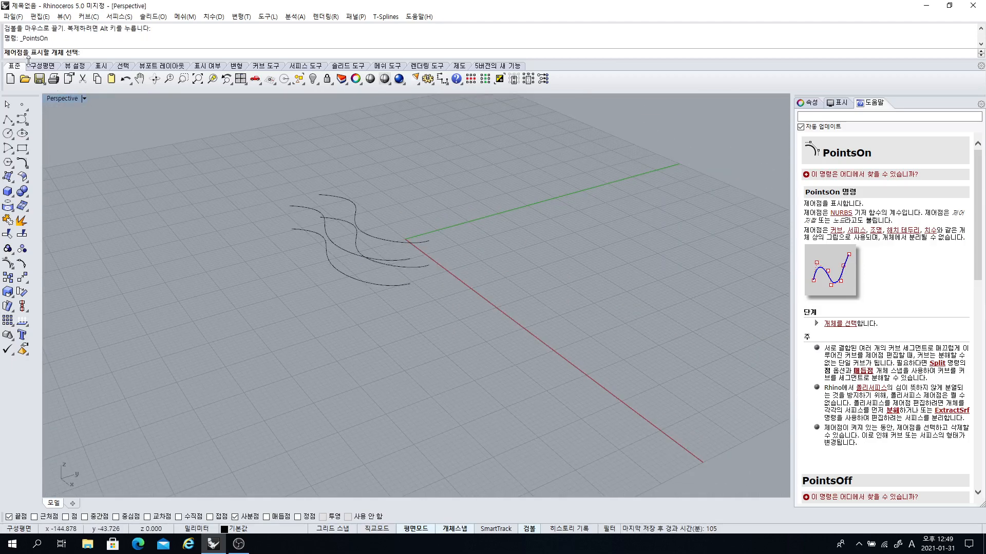
click(8, 177)
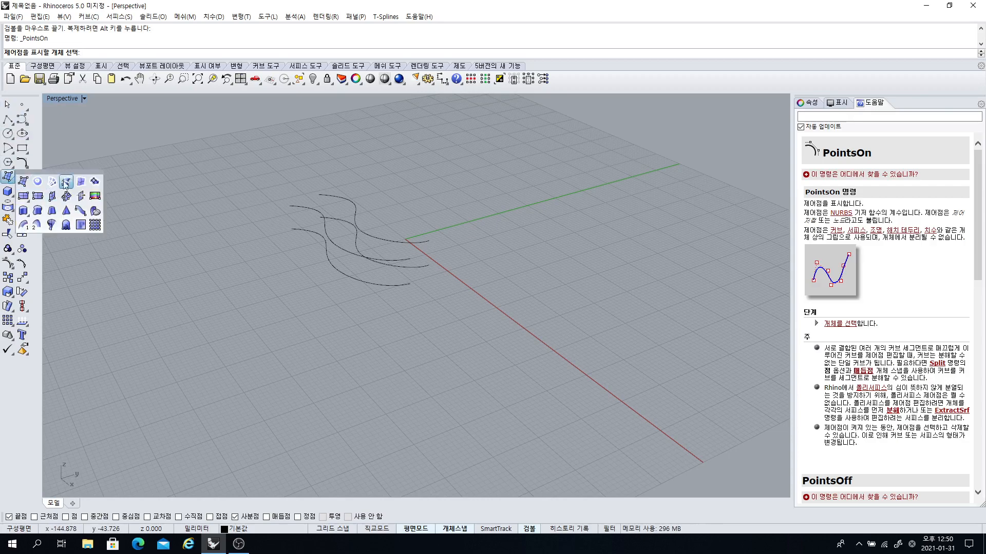
click(65, 183)
drag(215, 220, 442, 308)
key(Return)
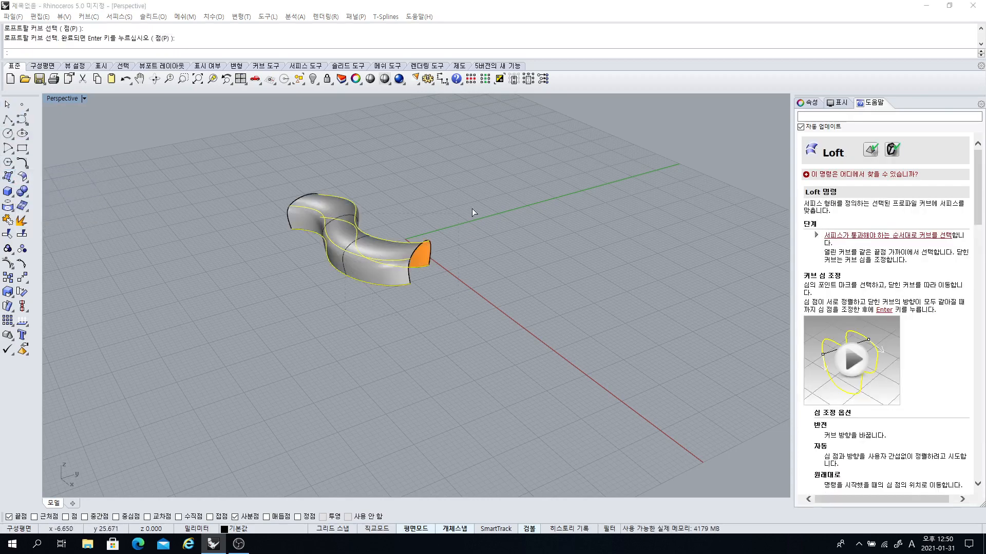
- Preview the loft through the four S-shaped curves with the Straight sections style (직선 단면) and inspect its shape
right_drag(466, 208, 319, 230)
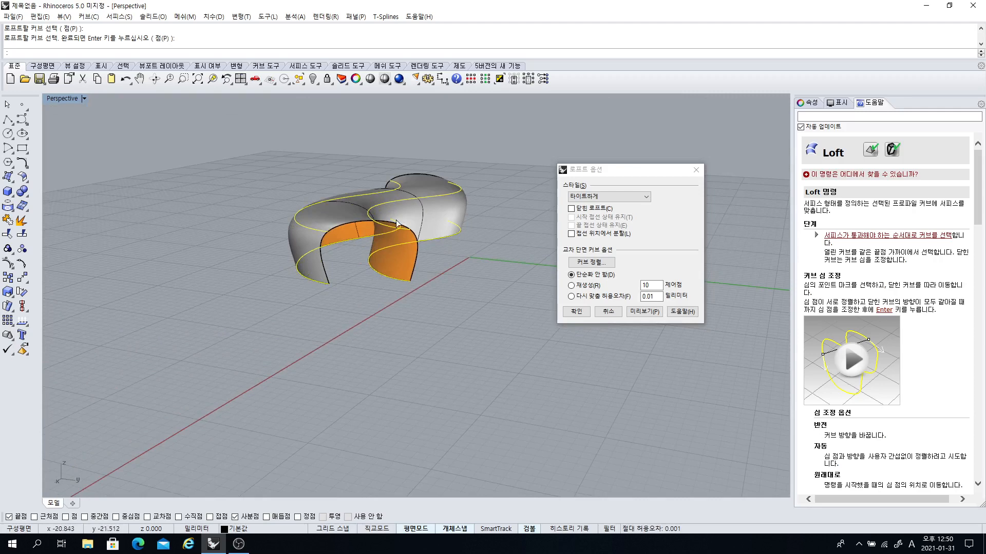
right_drag(396, 223, 412, 258)
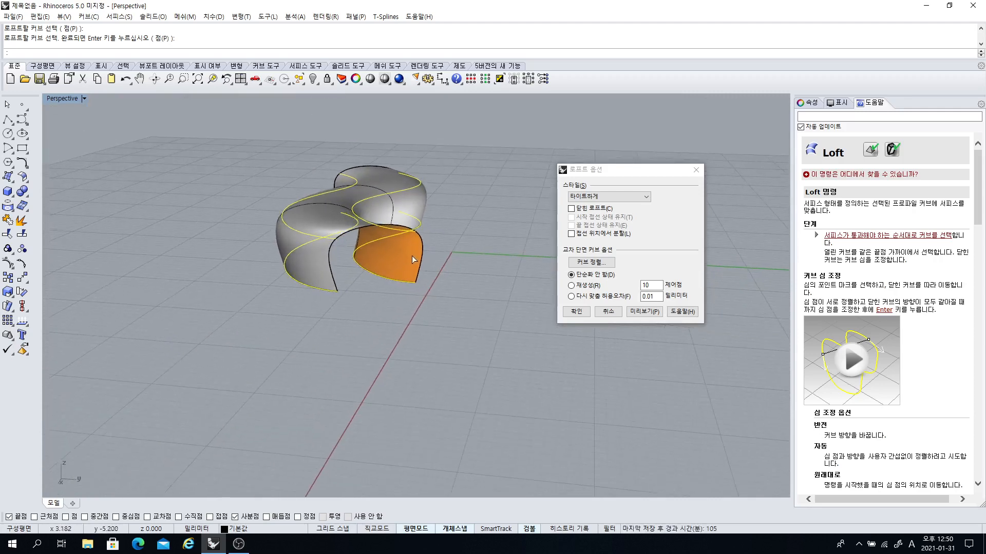
click(647, 197)
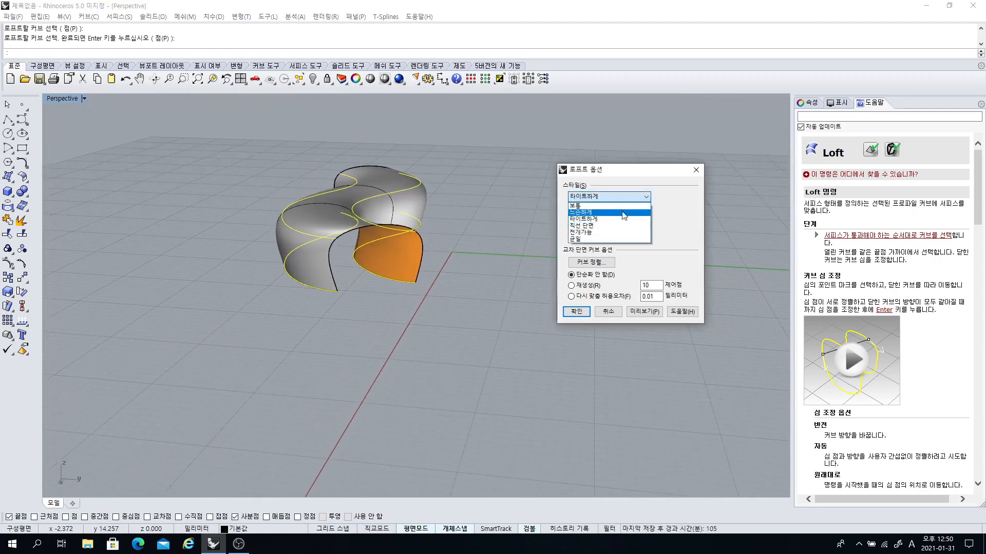
click(583, 226)
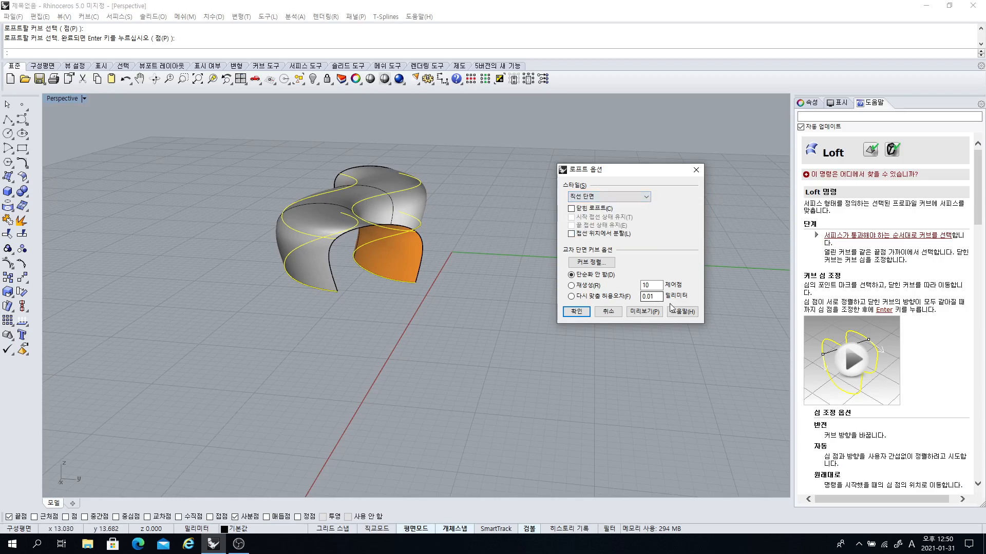
click(644, 311)
right_drag(359, 276, 355, 180)
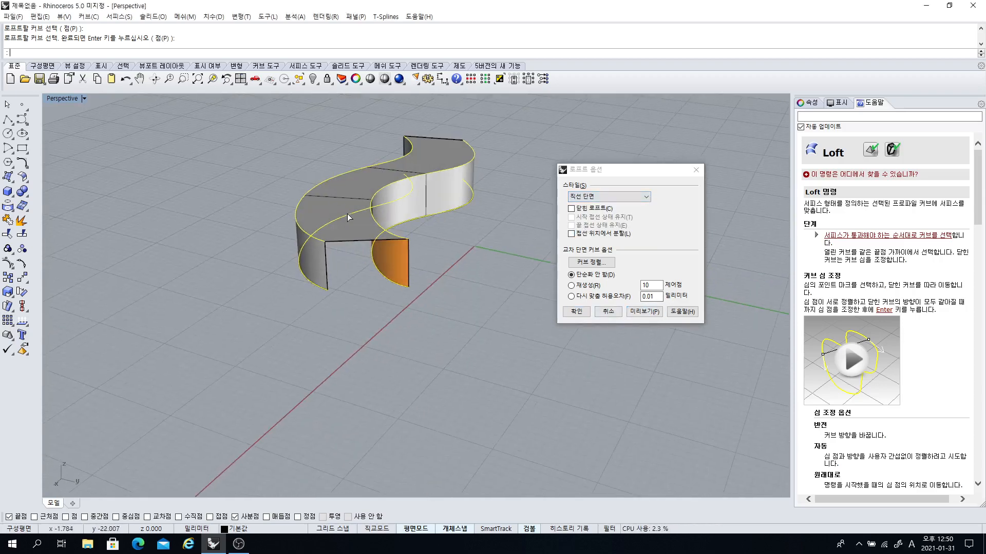
right_drag(336, 221, 307, 211)
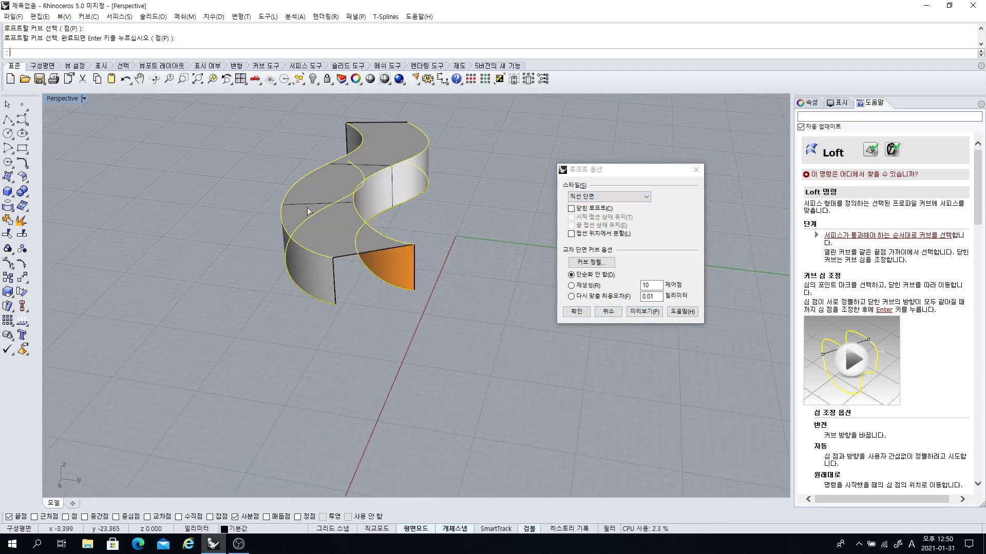
right_drag(359, 236, 393, 212)
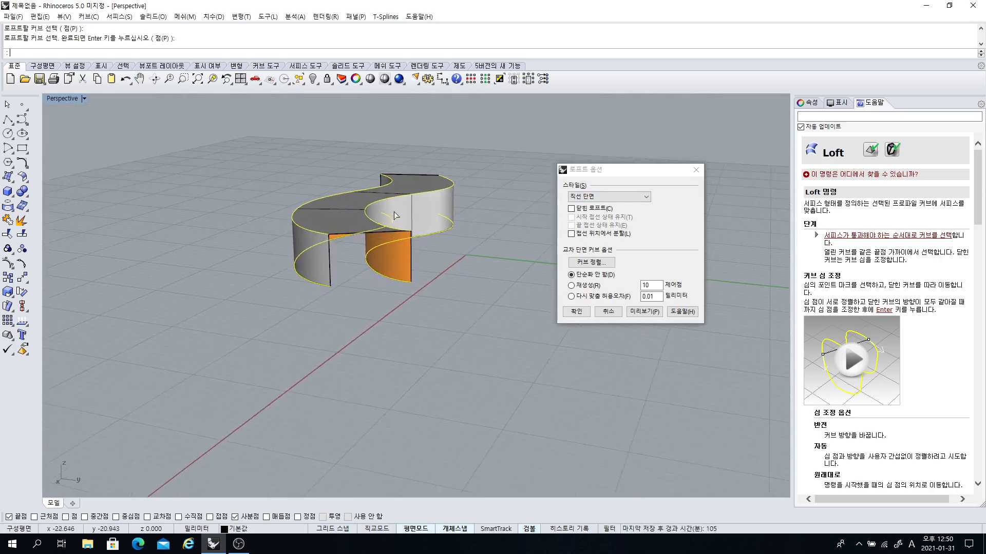
- Preview the same loft with the Loose style (느슨하게) and compare the surface with its four source curves
click(641, 198)
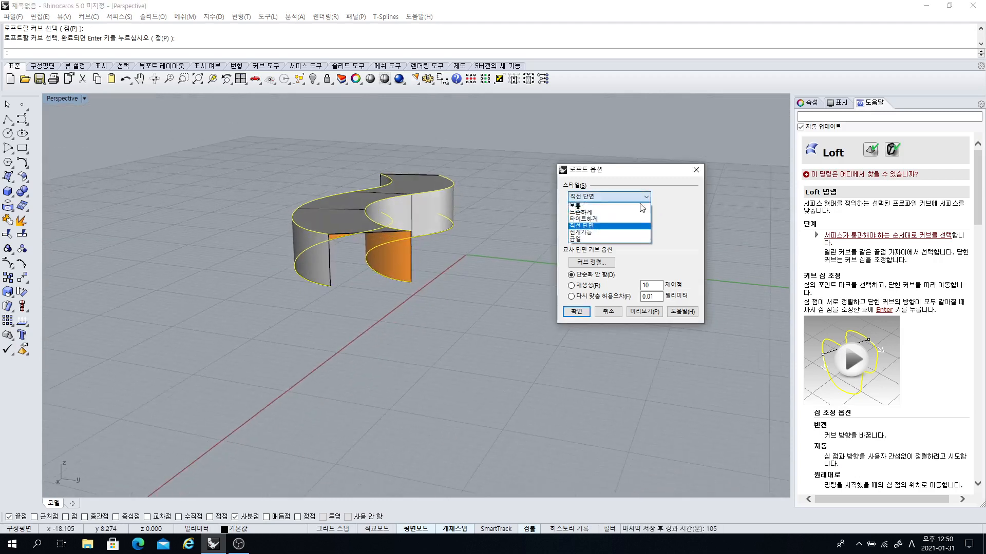
click(589, 215)
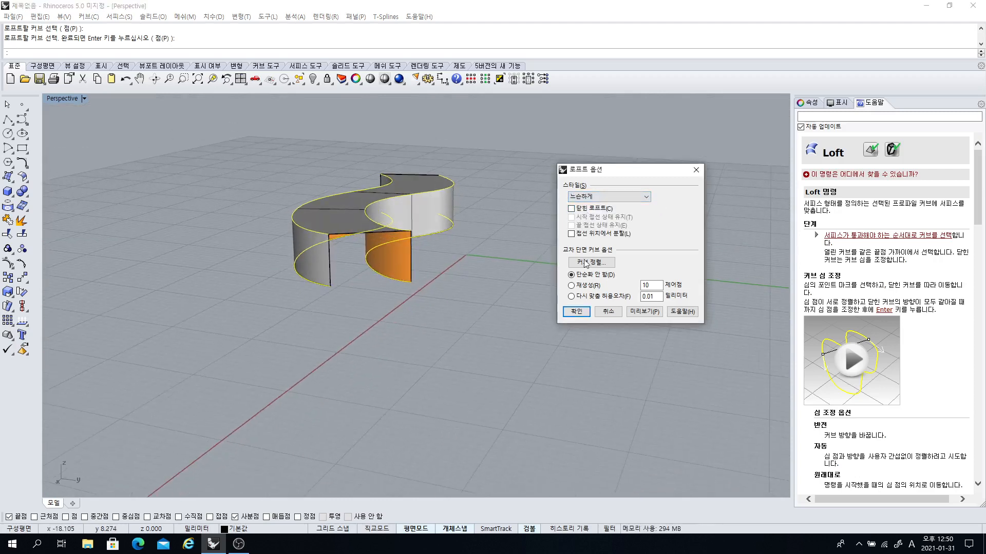
click(643, 312)
right_drag(400, 248, 379, 227)
right_drag(321, 255, 358, 238)
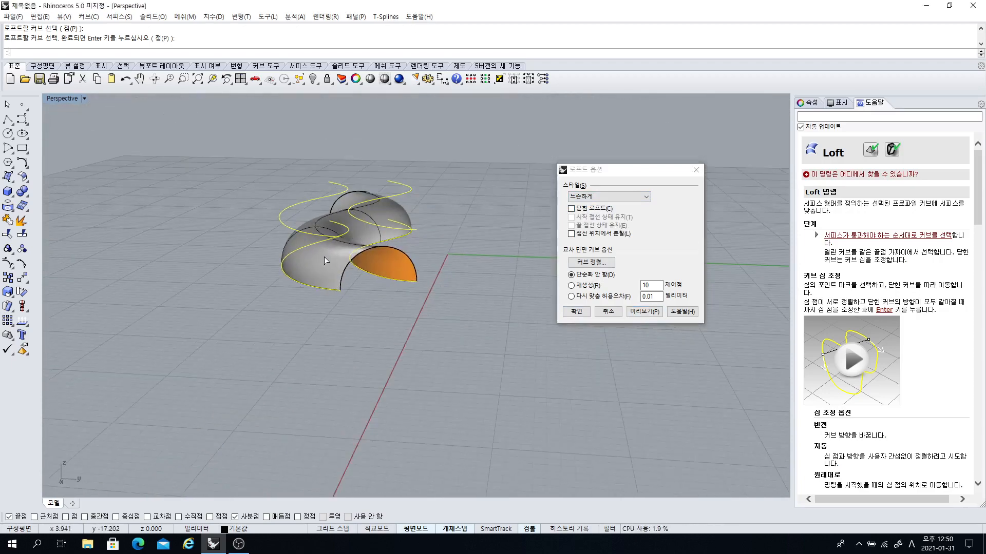
- Preview the same loft with the Tight style (타이트하게) and examine how it passes through the curves
click(644, 198)
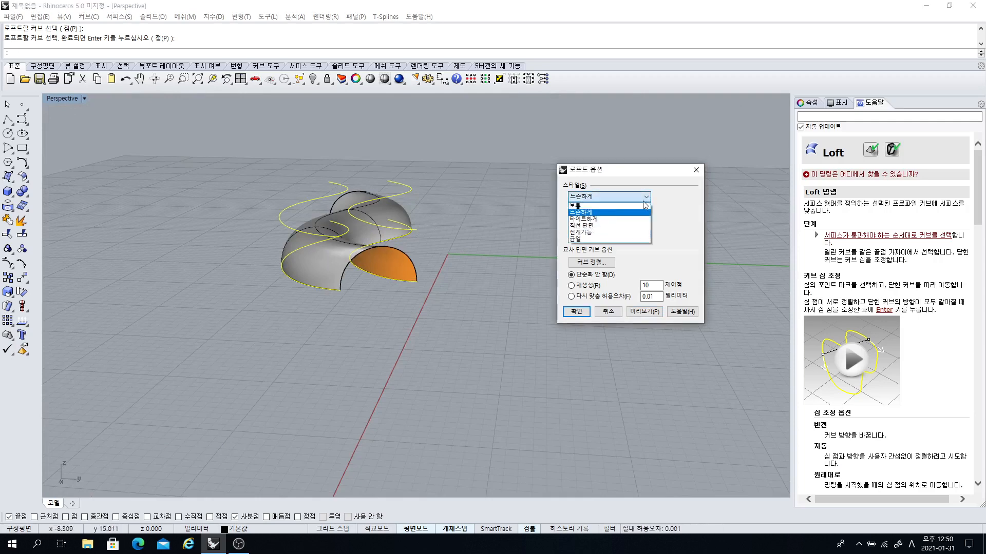
click(587, 221)
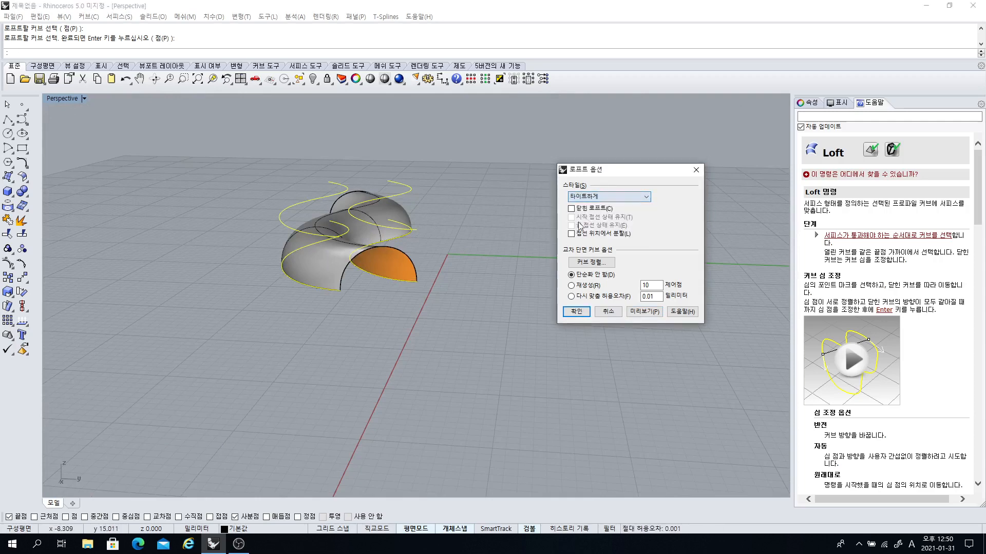
click(640, 309)
scroll(304, 222, up, 4)
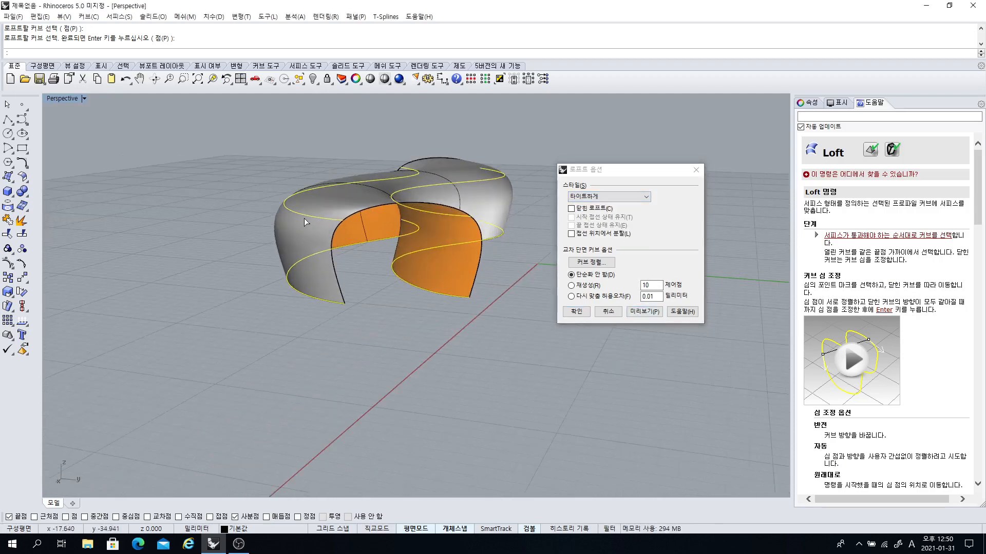
right_drag(301, 216, 288, 195)
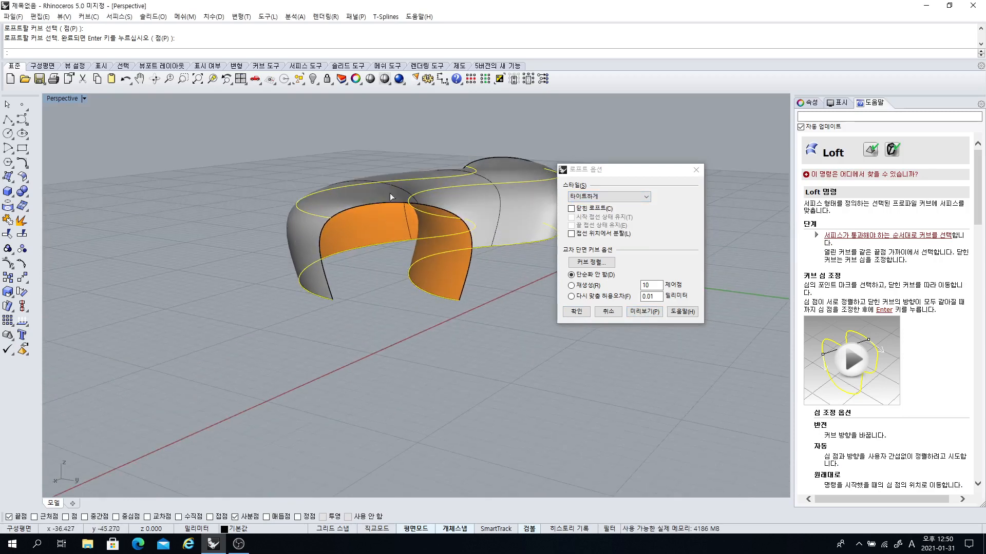
- Preview the four-curve loft with the Normal style (보통) and inspect the surface from several sides
click(640, 197)
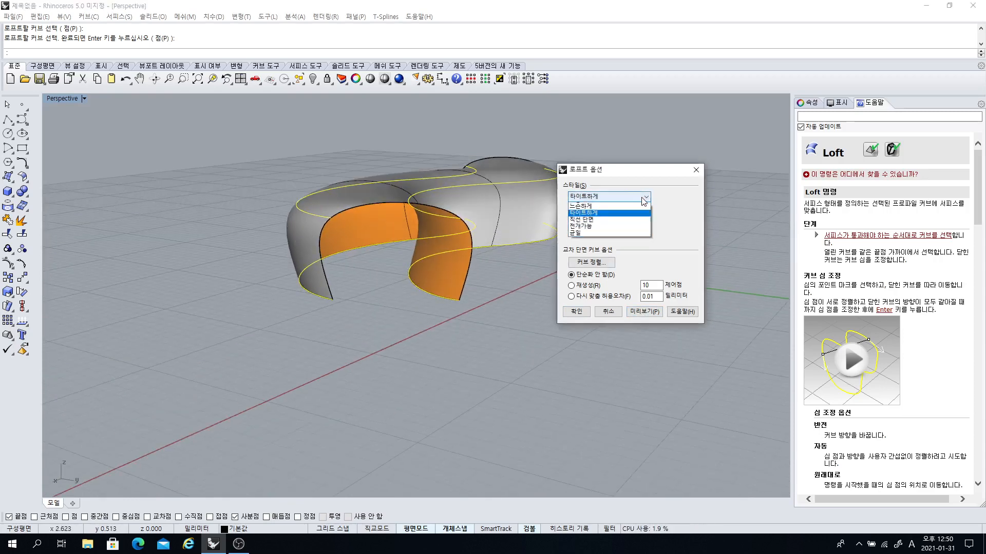
click(580, 206)
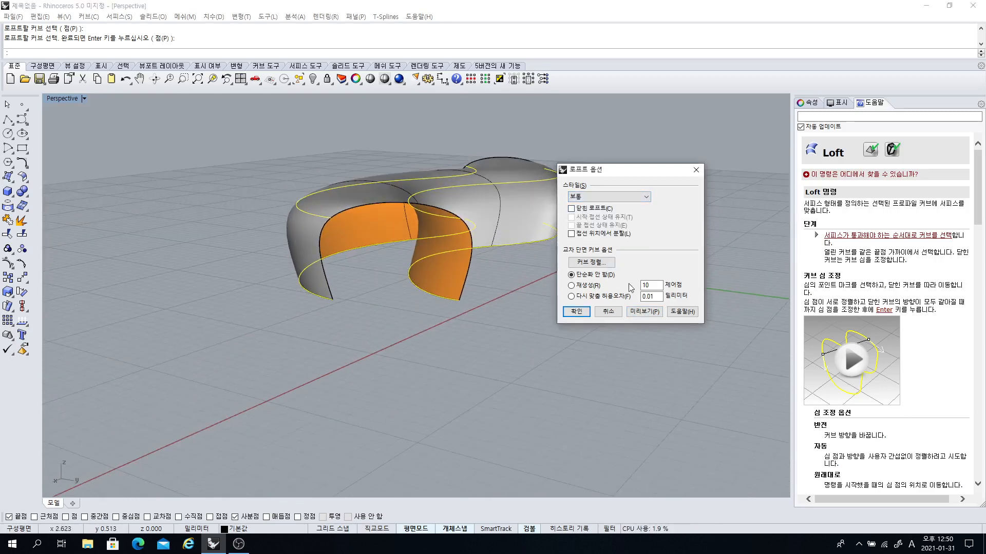
click(645, 311)
right_drag(343, 238, 535, 233)
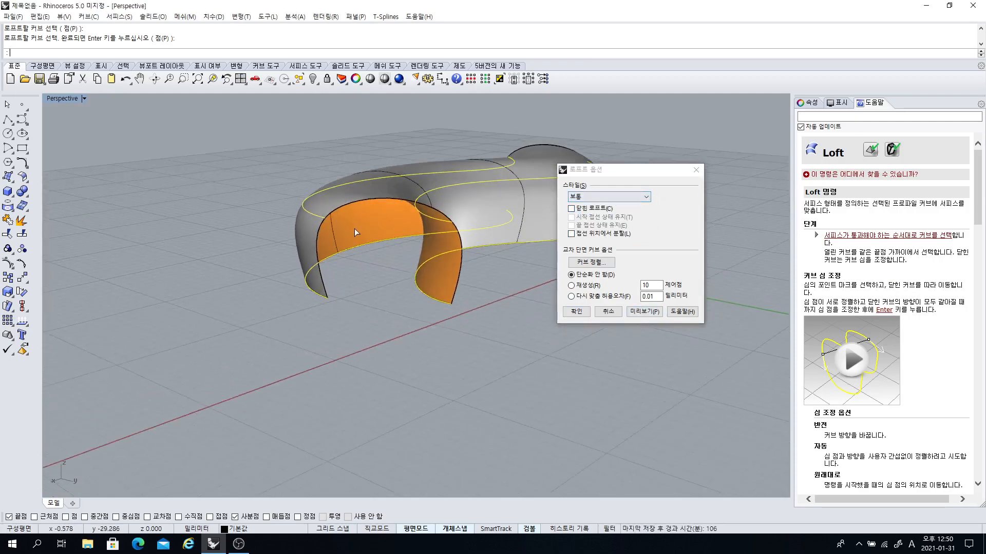
right_drag(354, 229, 516, 238)
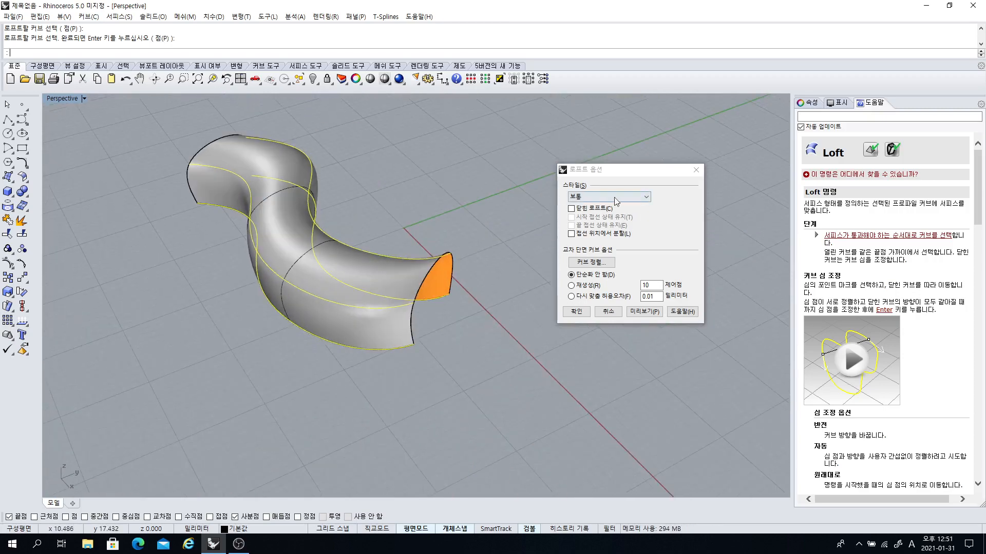
click(639, 202)
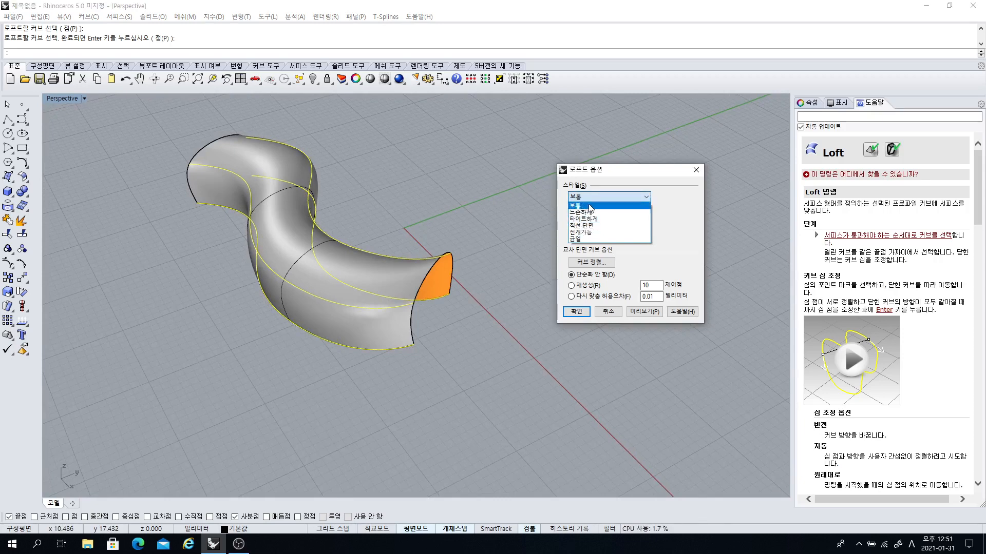
click(648, 203)
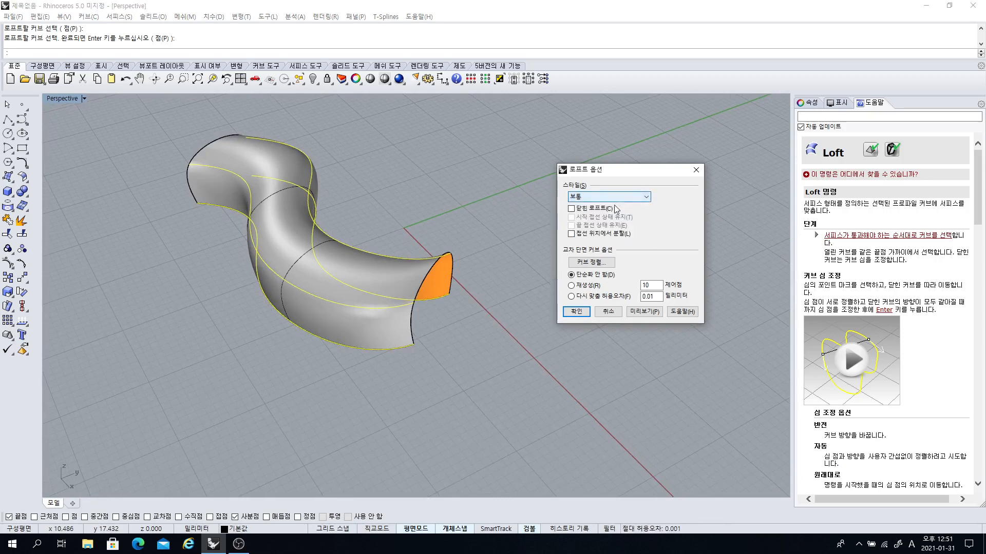
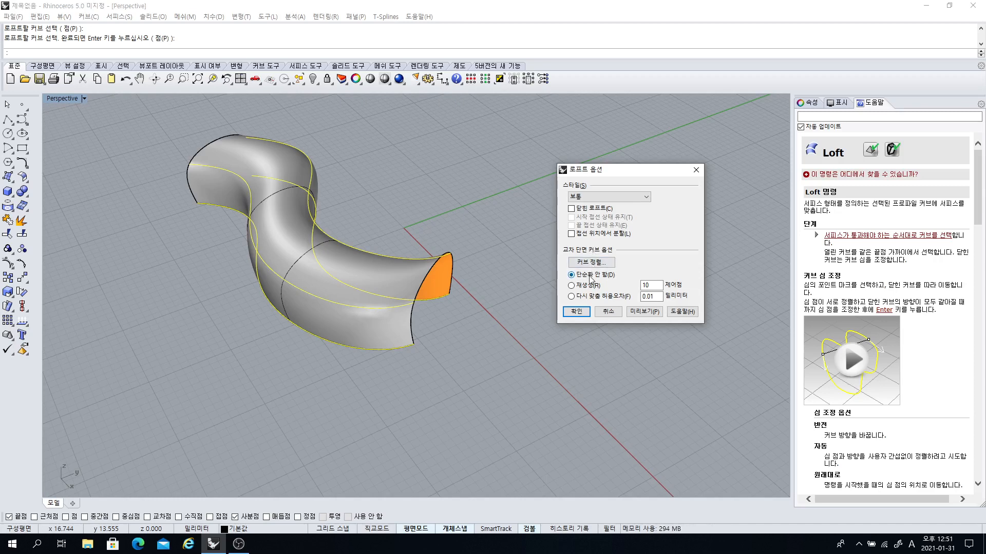
- Cancel the loft and delete the two raised S-shaped curve copies
click(608, 312)
right_drag(608, 314, 410, 239)
drag(394, 261, 389, 218)
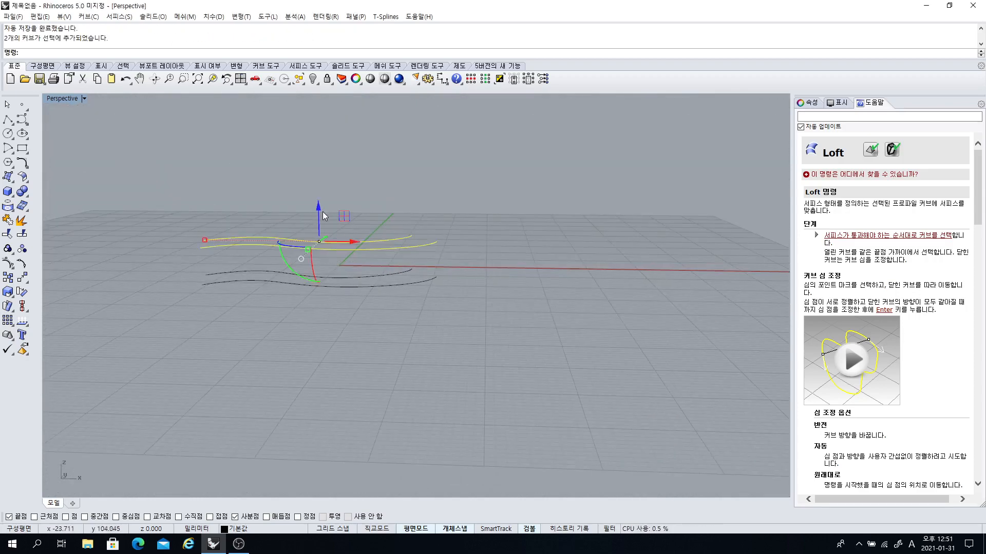
key(Delete)
- Rebuild the S-shaped curve farther from the origin with degree 3, deleting the input curve
right_drag(389, 222, 317, 239)
click(251, 271)
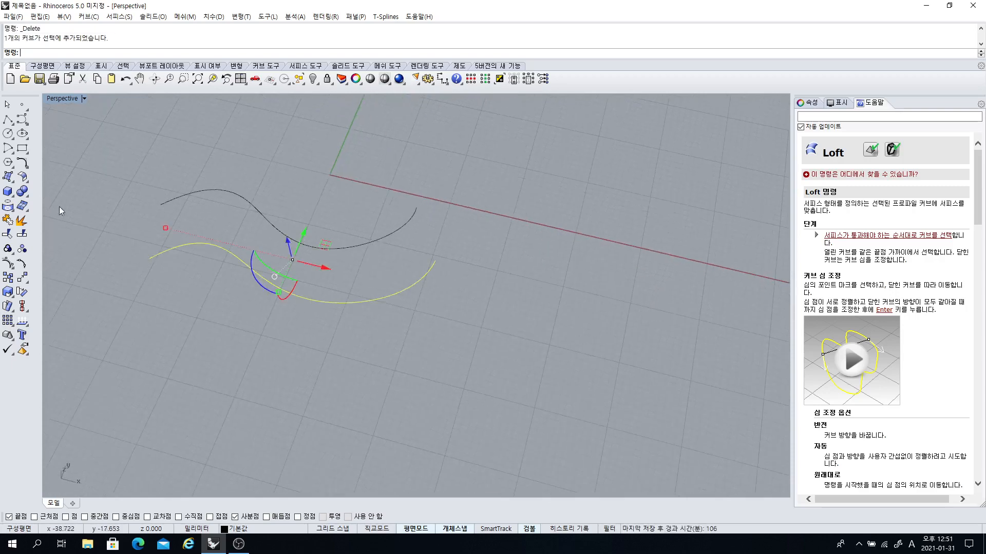
click(28, 166)
click(95, 196)
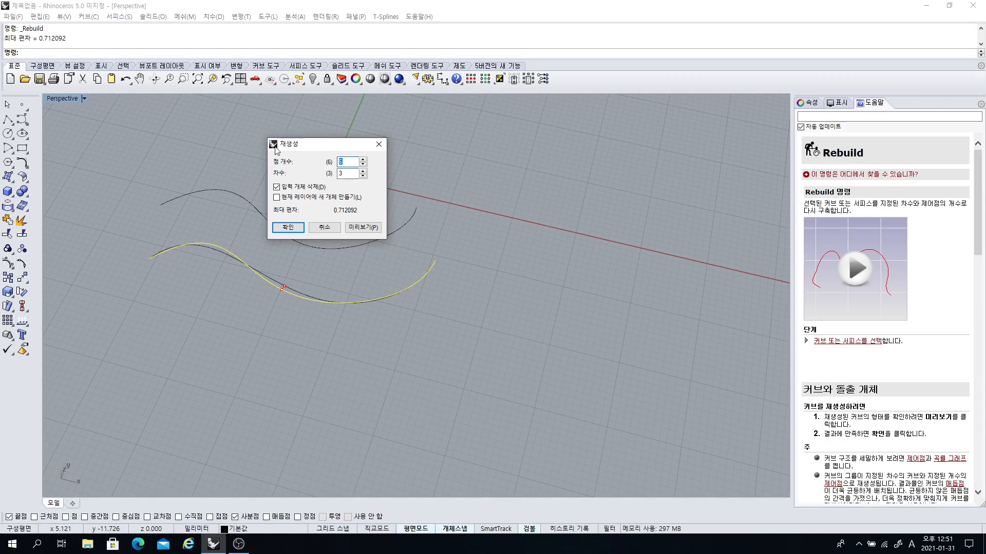
click(288, 227)
- Rebuild the S-shaped curve nearer the origin with 6 points and degree 3, and clear the selection
click(336, 248)
right_click(378, 187)
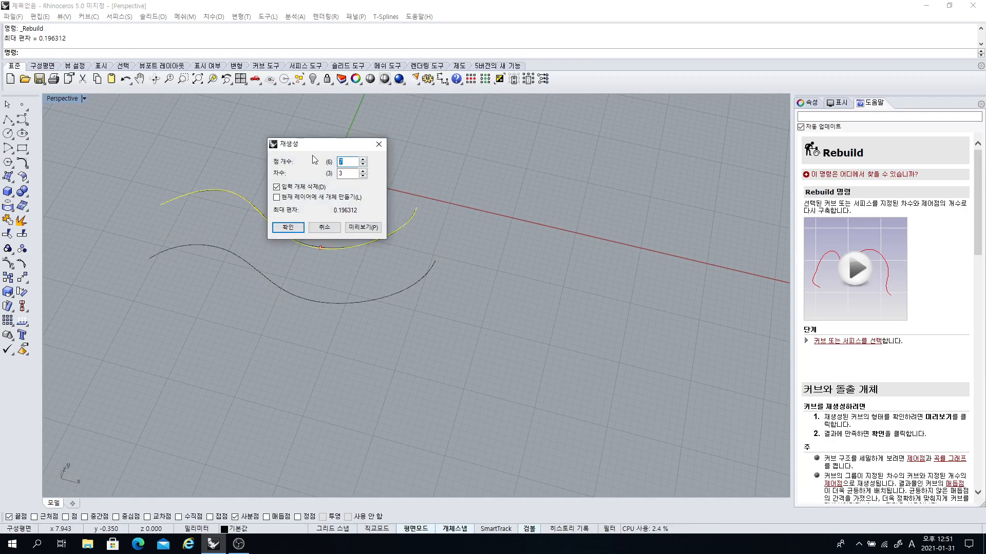
text(6)
click(288, 228)
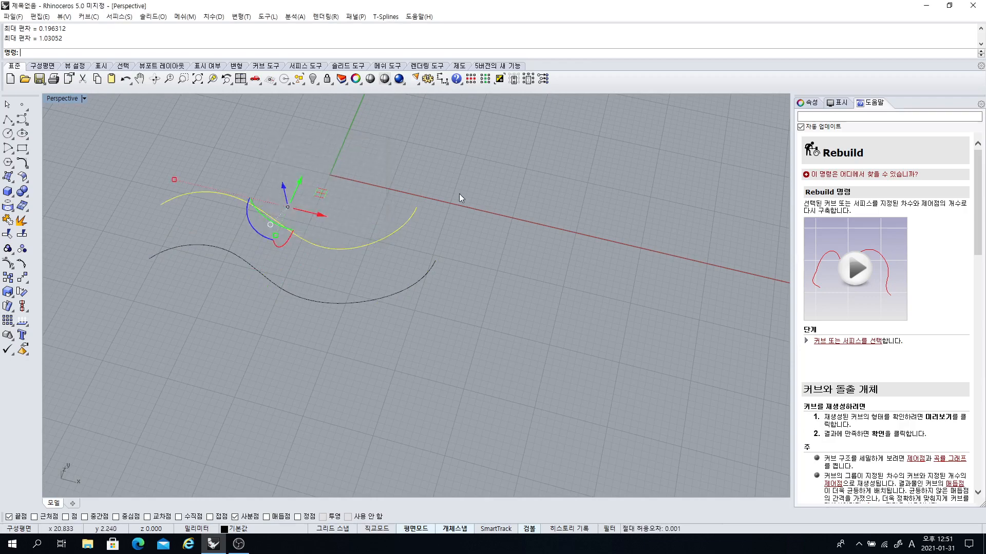
key(Escape)
- Loft a surface between the two rebuilt S-shaped curves with the Tight style (타이트하게) and no simplification
right_drag(346, 249, 281, 221)
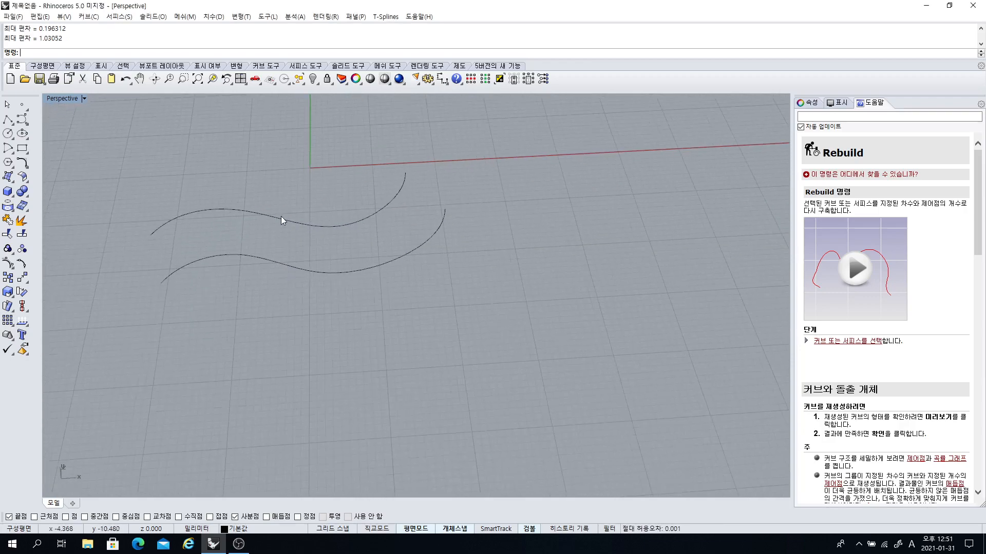
click(9, 177)
click(65, 182)
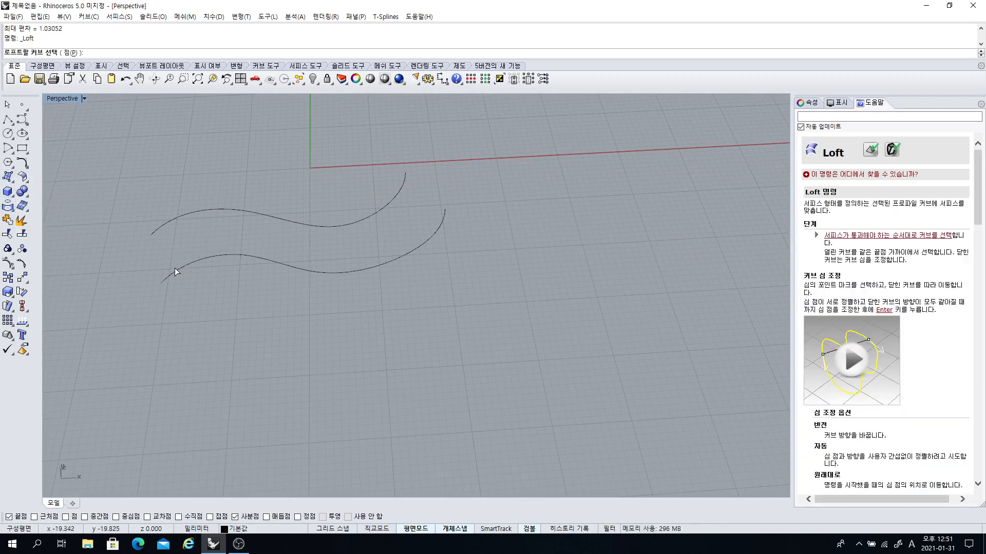
click(175, 270)
click(172, 225)
key(Return)
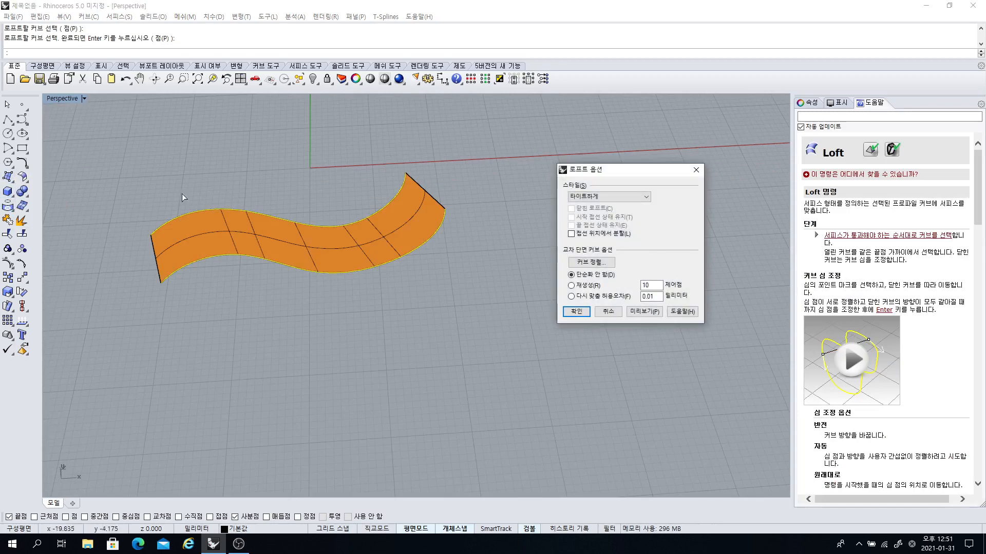
right_drag(344, 336, 525, 312)
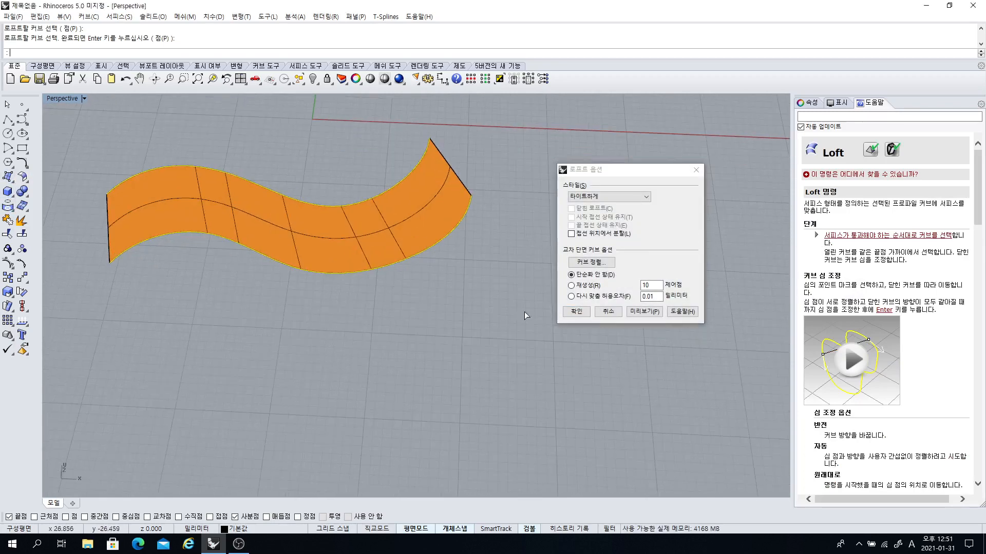
click(578, 312)
- Inspect the knots along the lofted surface's edge with a Polyline and only the Knot (매듭점) object snap active, and cancel the polyline
right_drag(399, 248, 354, 239)
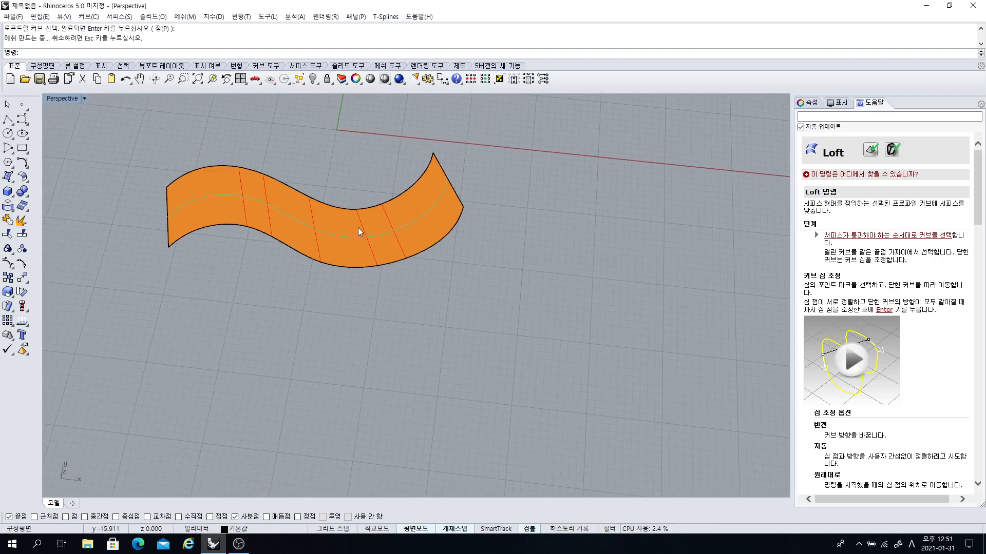
right_drag(358, 227, 248, 152)
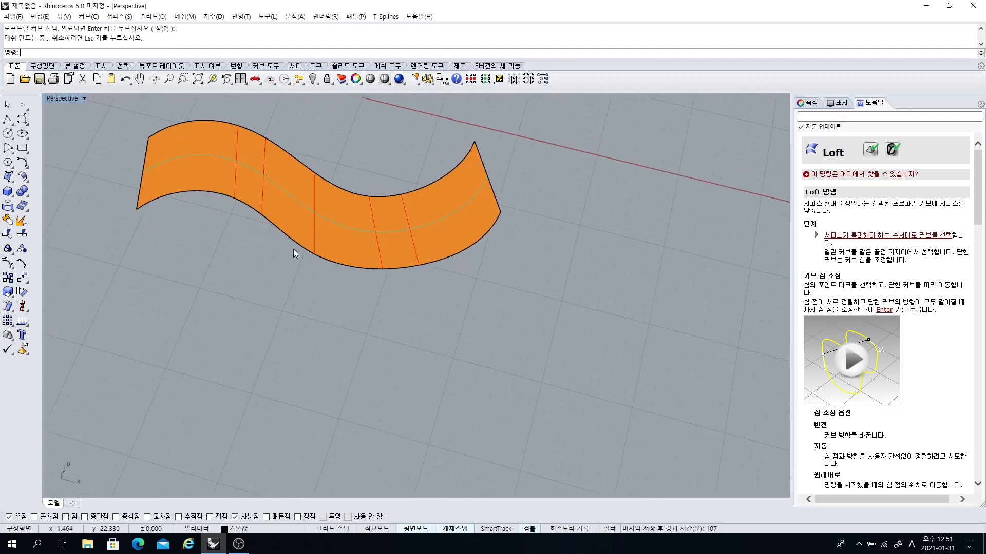
mouse_move(293, 249)
right_down()
mouse_move(319, 270)
mouse_move(277, 240)
right_up()
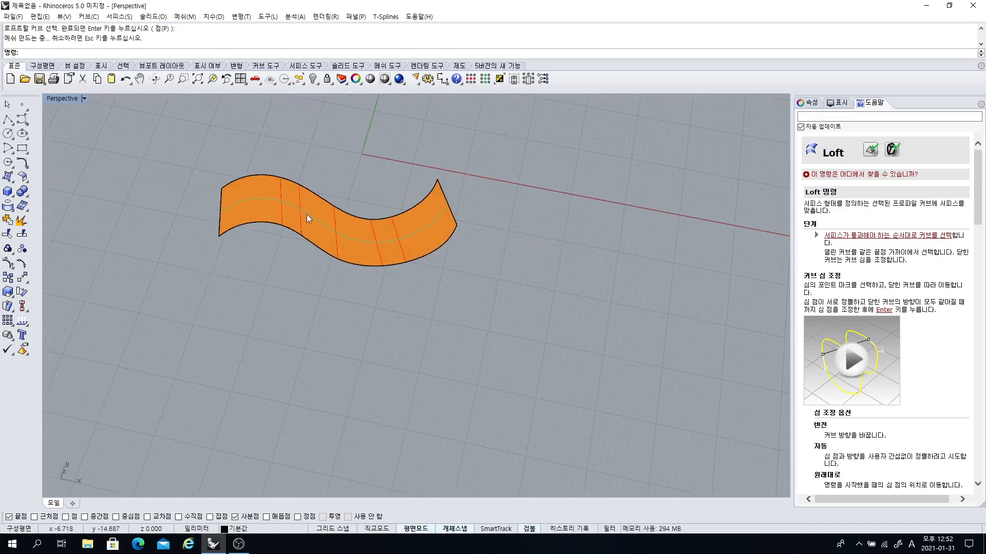
right_drag(393, 255, 287, 235)
click(8, 120)
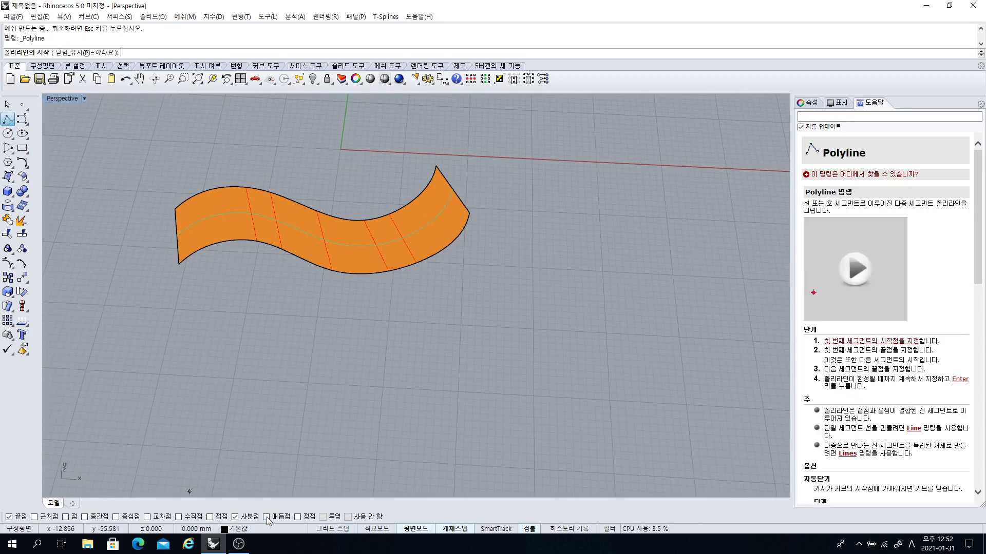
click(121, 389)
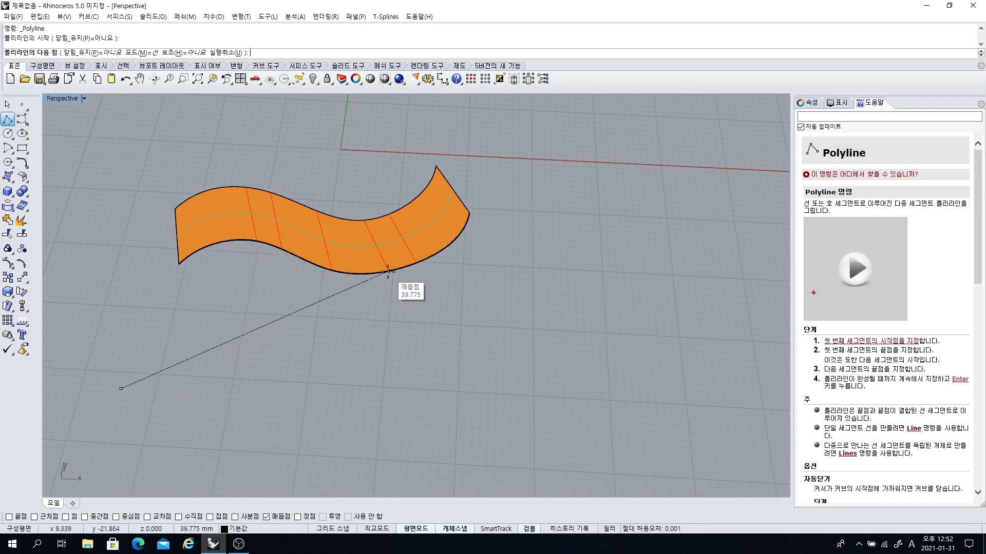
key(Escape)
- Undo the loft, both curve rebuilds and the deletion of the two raised S-shaped curve copies
right_drag(402, 308, 360, 279)
key(ctrl+z)
key(ctrl+z)
key(ctrl+z)
key(ctrl+z)
- Move the two raised S-shaped curves along the X axis, clear of the original pair, and clear the selection
click(381, 324)
drag(361, 280, 374, 282)
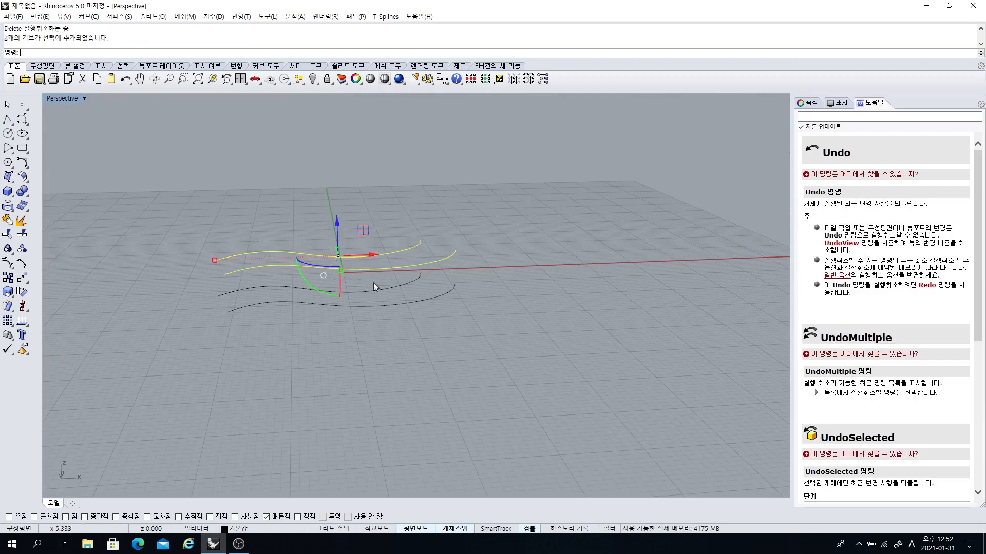
right_drag(374, 282, 301, 300)
drag(311, 271, 564, 311)
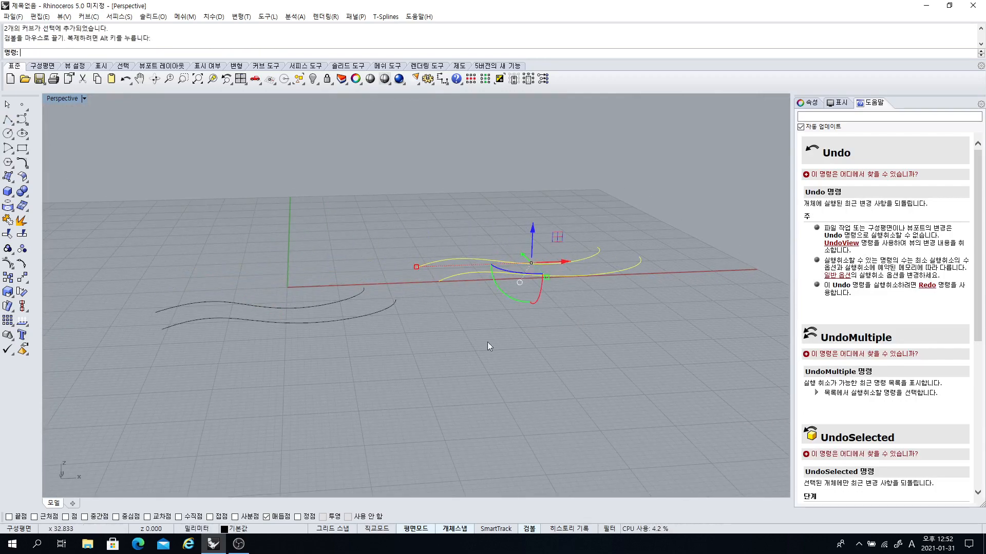
click(485, 343)
- Rebuild both original S-shaped curves with 6 points and degree 3, deleting the input curves
right_drag(419, 334, 343, 335)
click(334, 315)
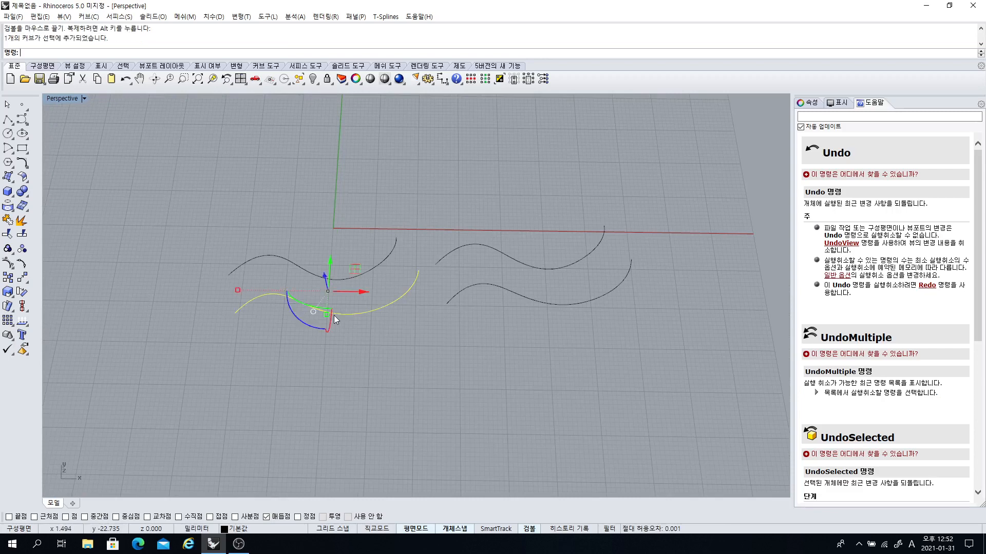
click(299, 273)
click(22, 162)
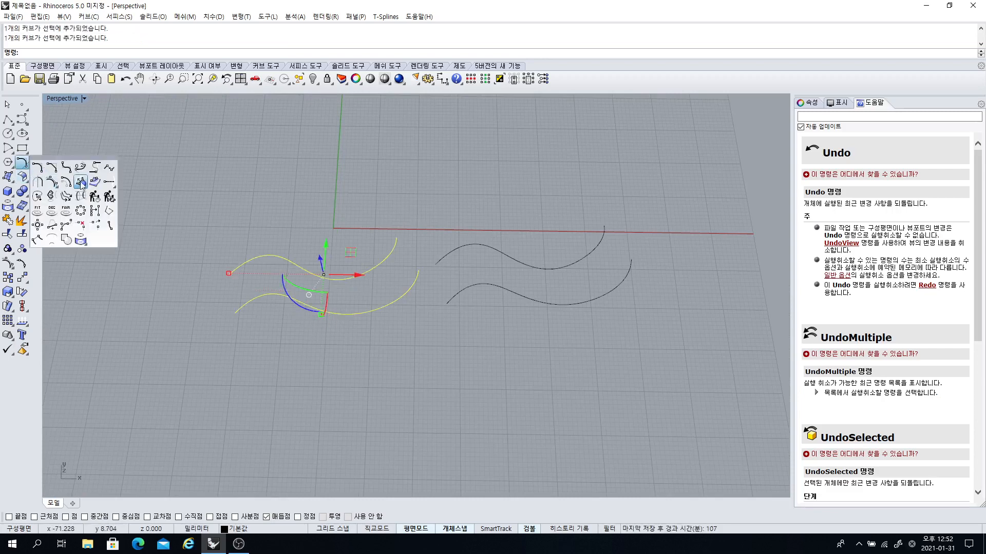
click(94, 197)
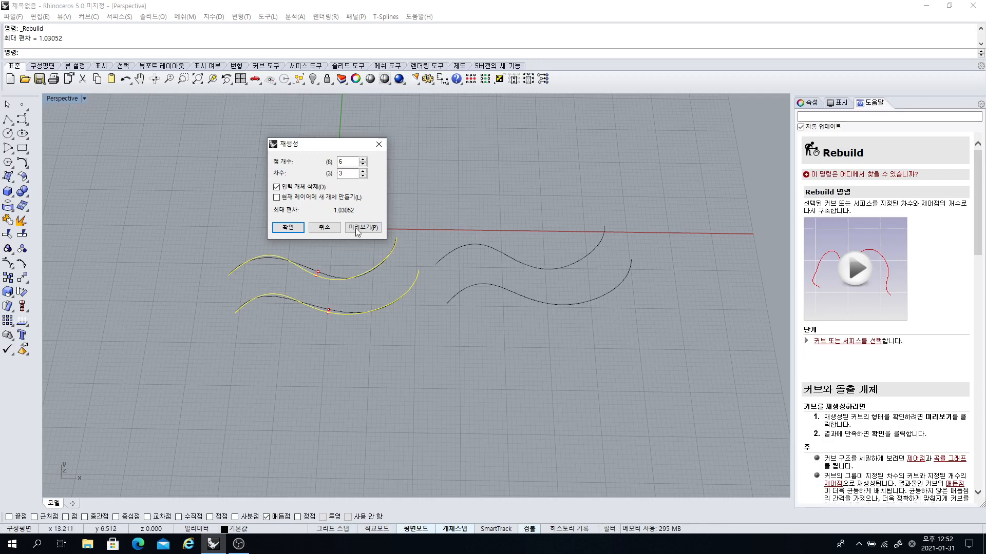
click(288, 226)
- Rebuild the original S-shaped curve farther from the origin with 7 points and degree 3, deleting the input curve
click(349, 315)
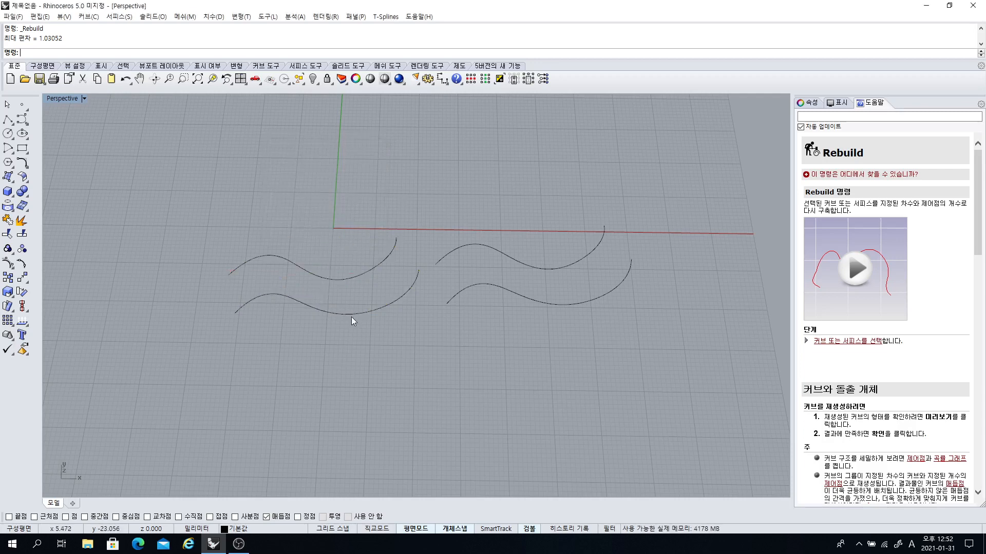
click(351, 317)
right_click(388, 219)
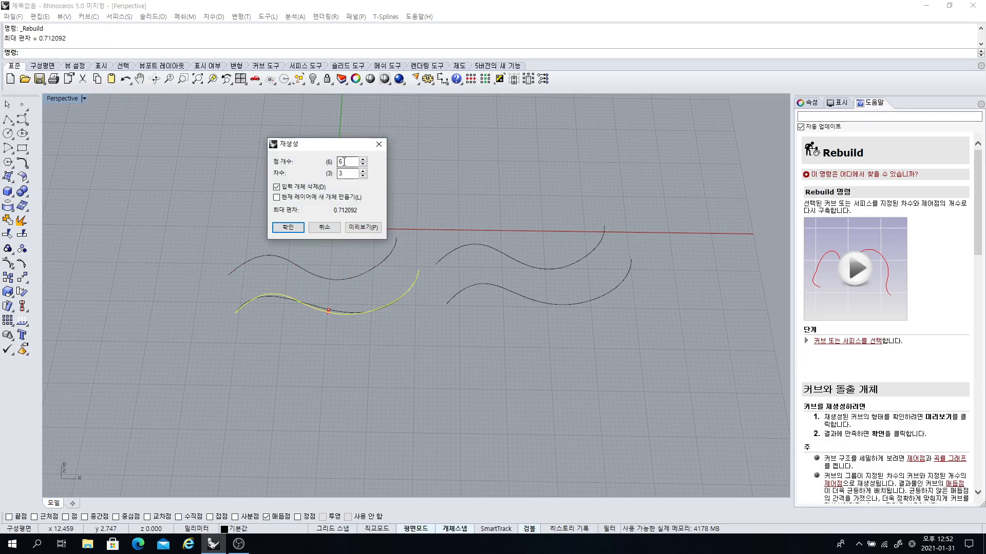
key(BackSpace)
text(7)
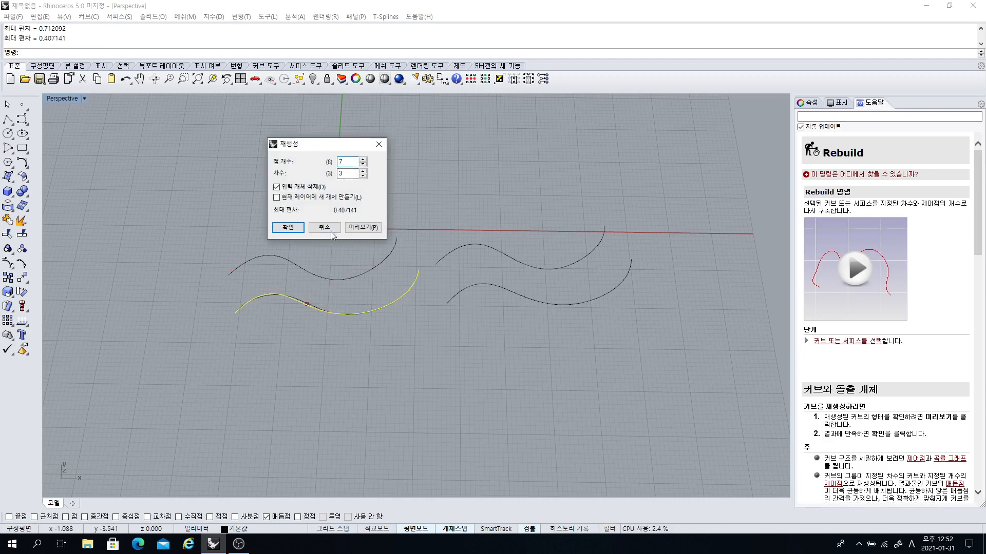
click(285, 227)
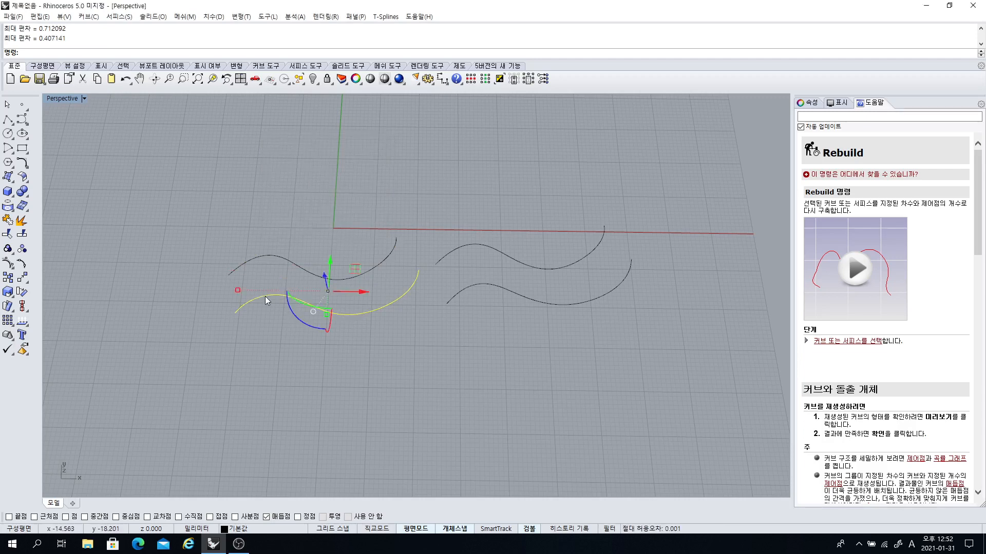
- Show the control points of both rebuilt S-shaped curves to compare them, and hide the points again
shift+click(269, 258)
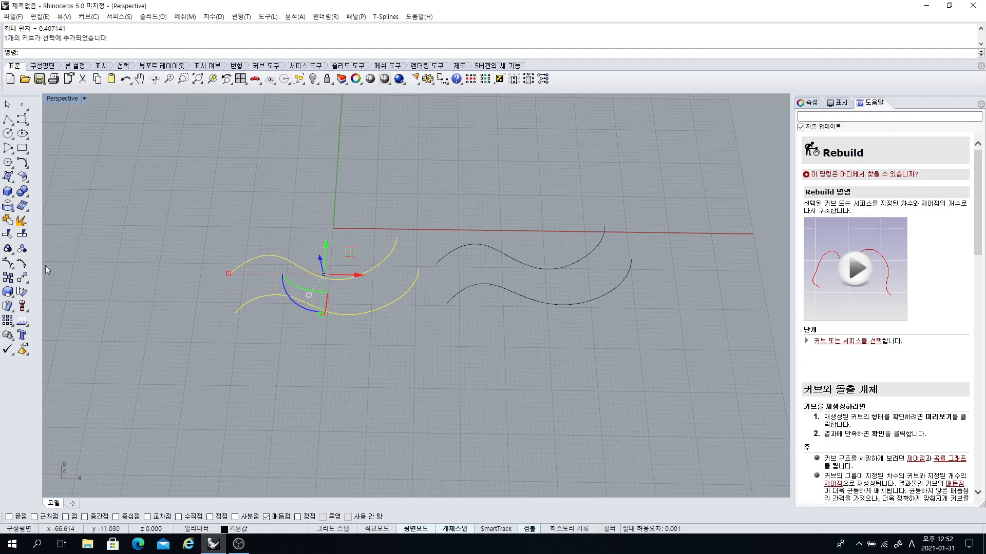
click(12, 265)
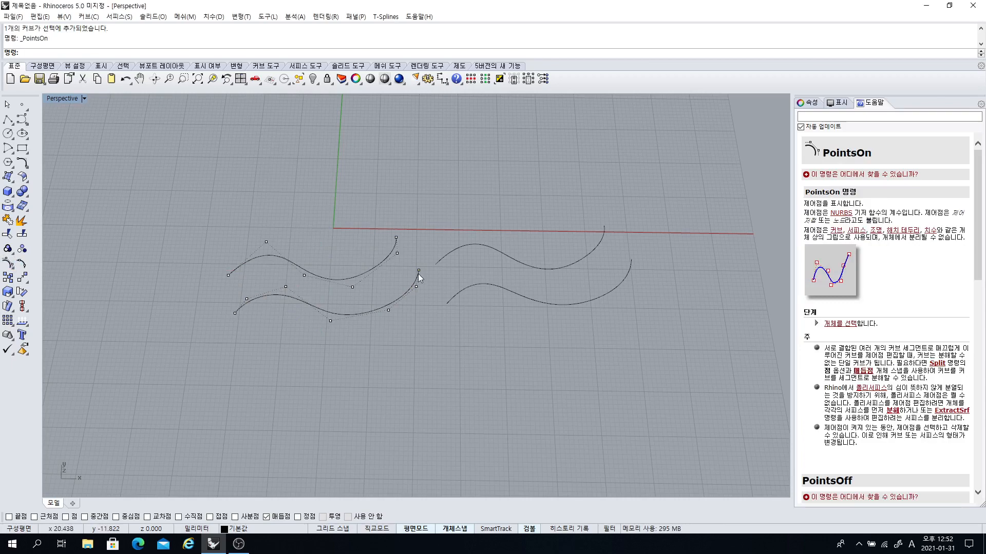
key(Escape)
right_drag(374, 326, 344, 337)
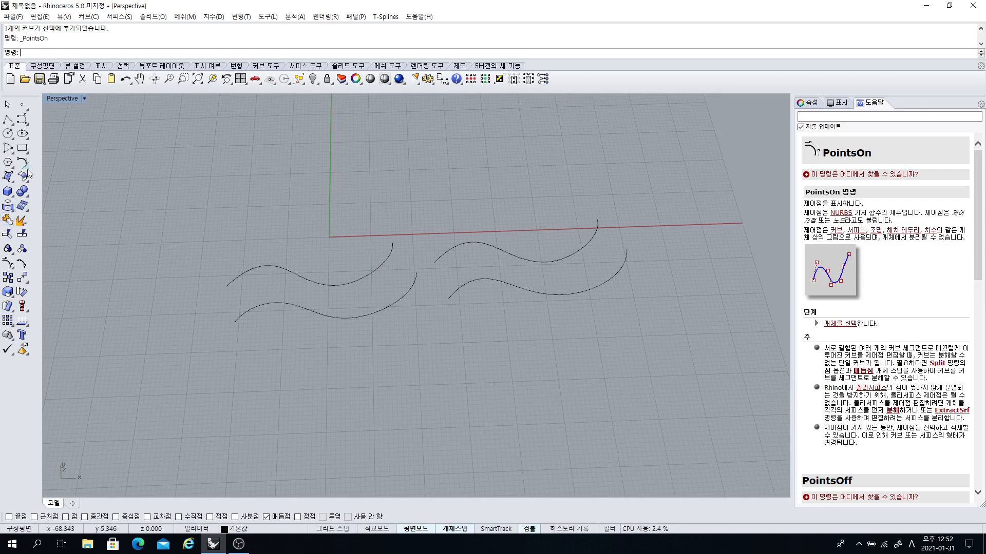
- Start creating a surface between the two rebuilt S-shaped curves
click(16, 183)
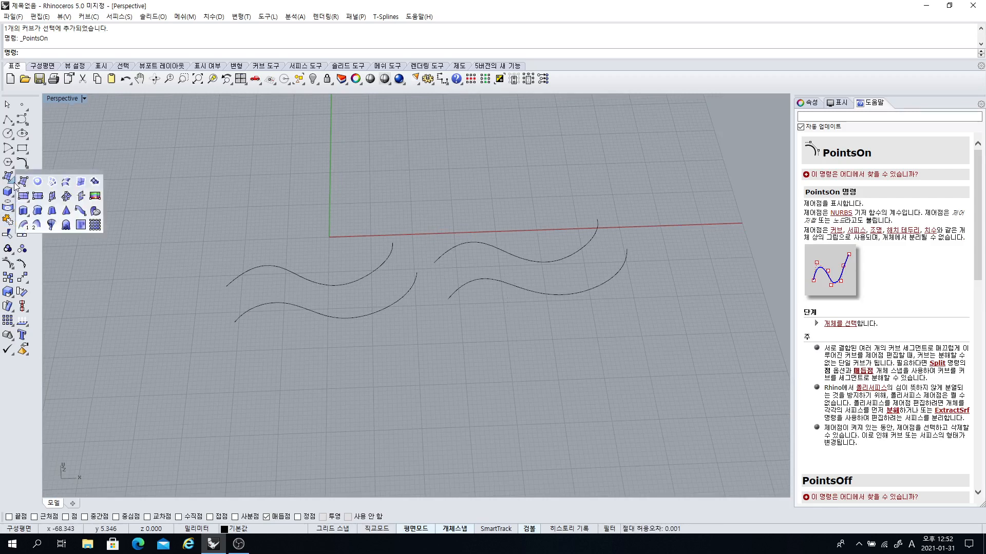
- Loft a surface between the left pair of wavy curves using the default loft options
click(65, 187)
click(260, 304)
click(257, 270)
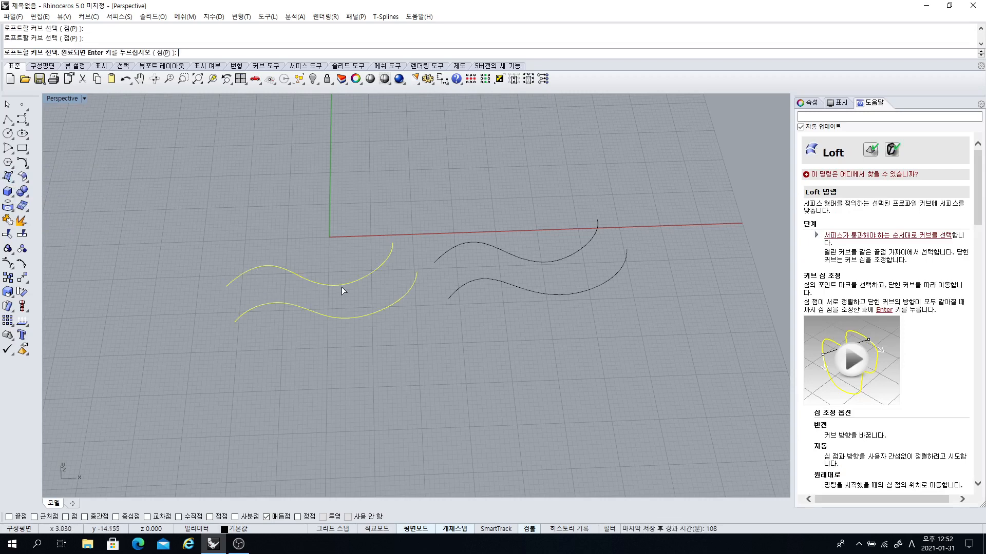
right_click(349, 289)
click(576, 312)
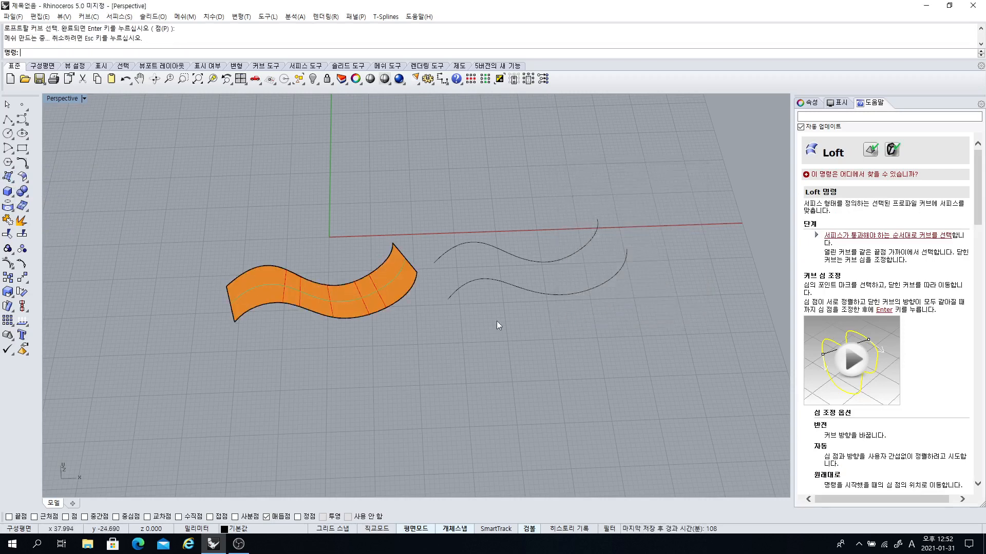
- Loft a second surface between the right pair of wavy curves with the default loft options
right_click(488, 291)
click(479, 283)
click(470, 243)
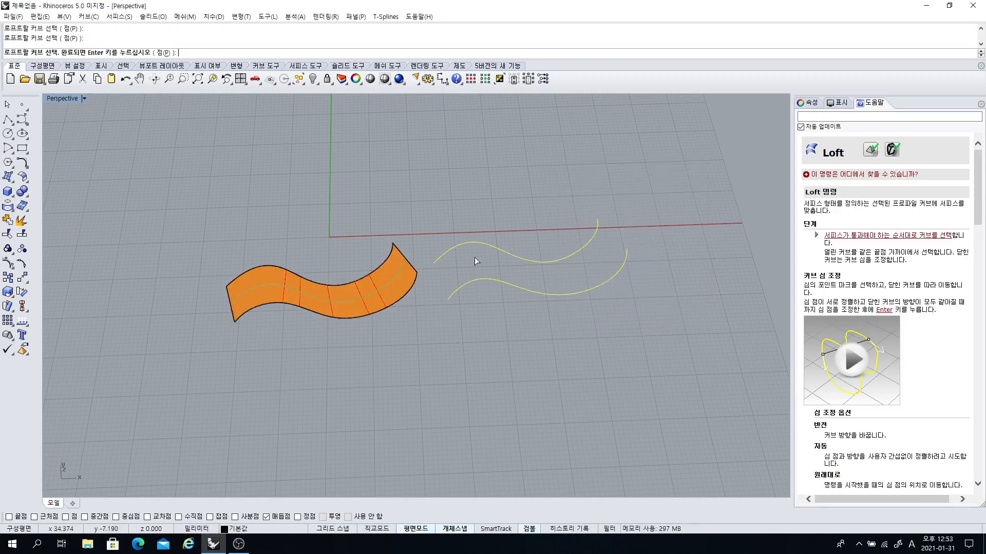
right_click(474, 257)
click(576, 312)
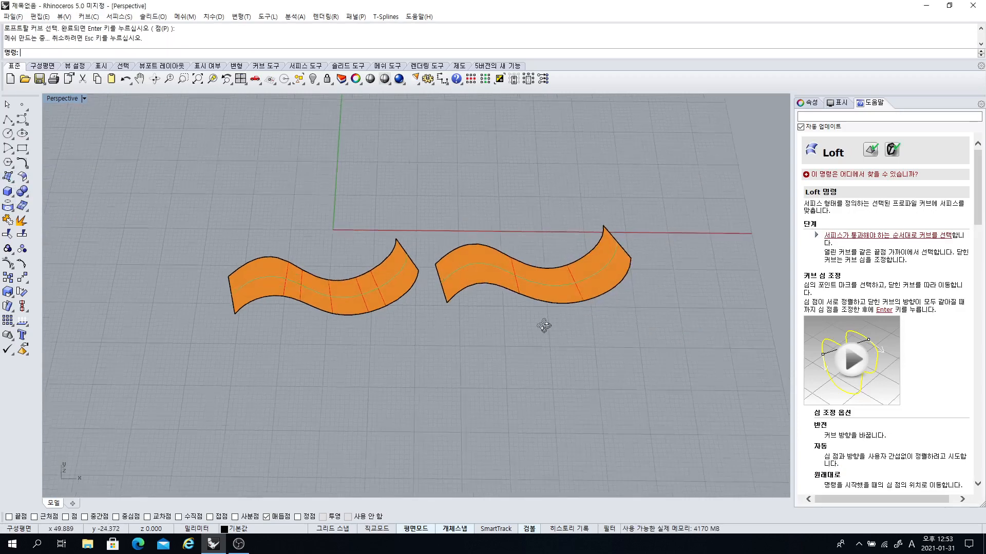
right_drag(539, 323, 383, 296)
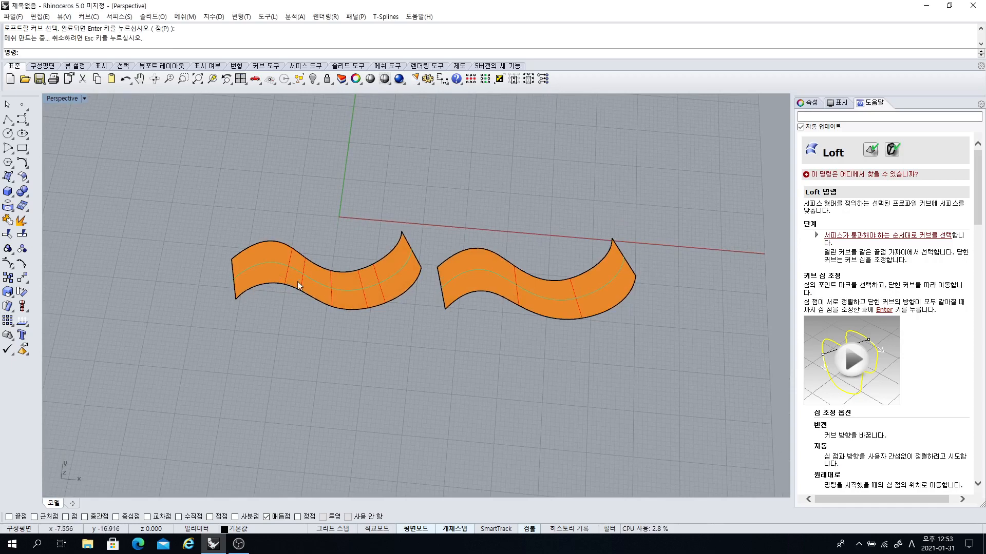
right_drag(300, 284, 330, 319)
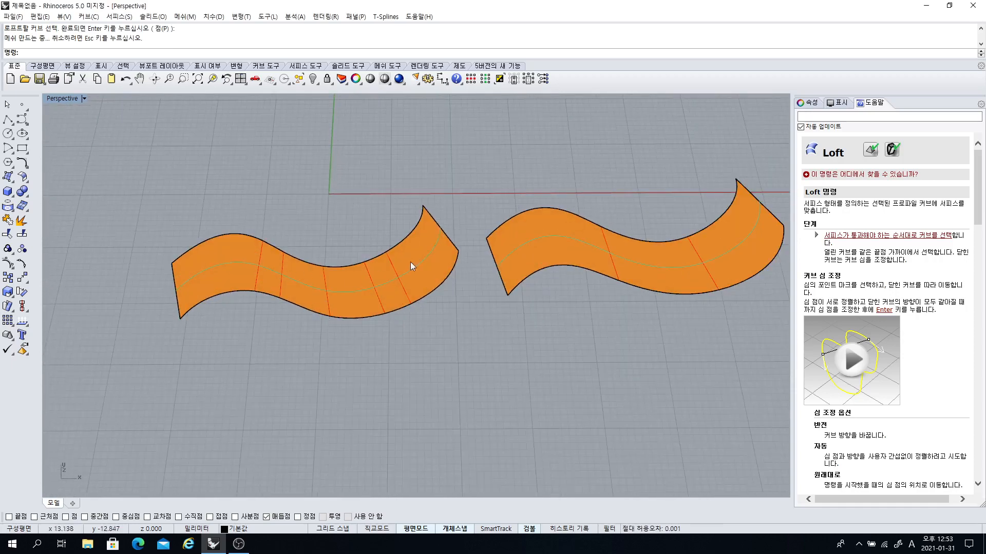
right_drag(410, 262, 344, 288)
- Show the control points of both lofted surfaces and compare their point and isocurve layout
click(343, 288)
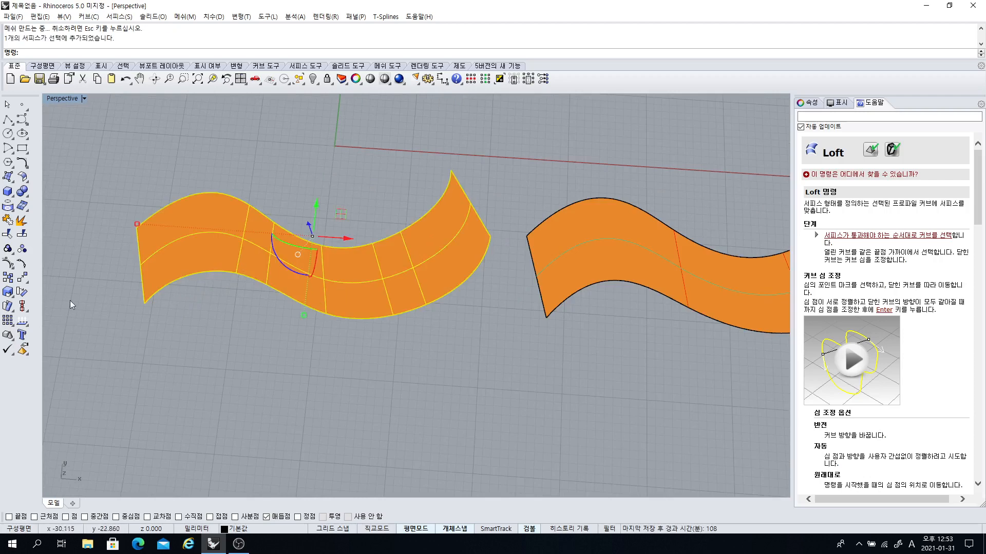
click(8, 263)
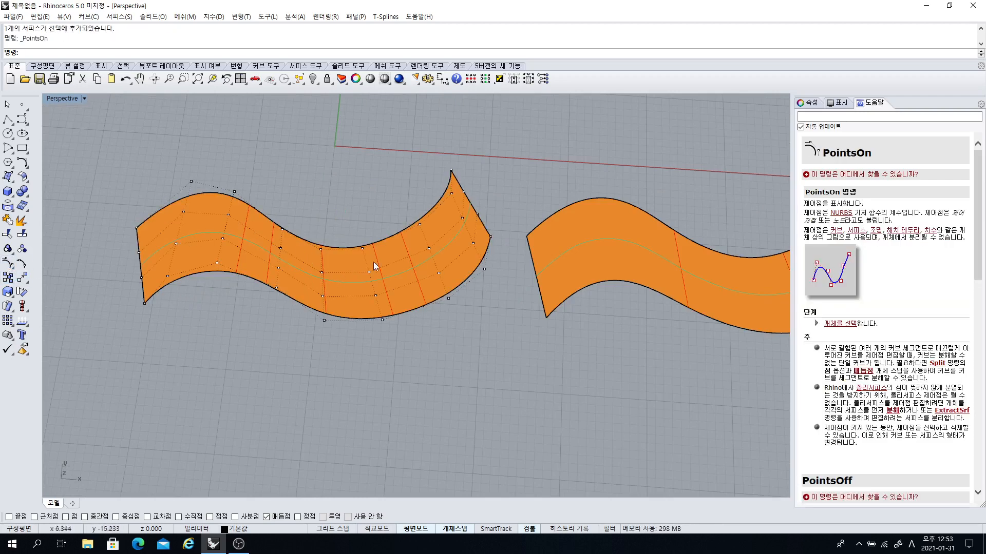
right_drag(398, 297, 391, 320)
right_drag(261, 347, 293, 279)
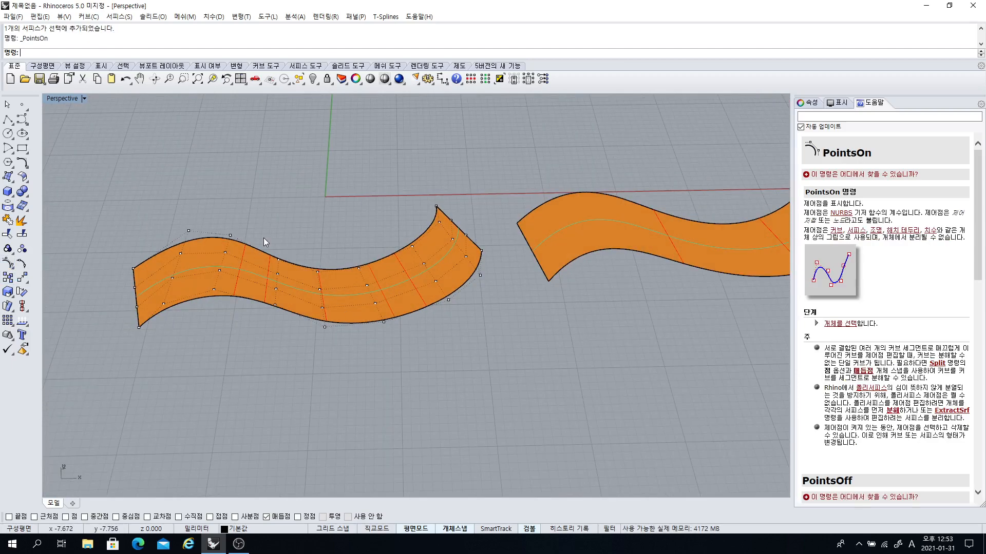
scroll(263, 239, down, 2)
click(582, 247)
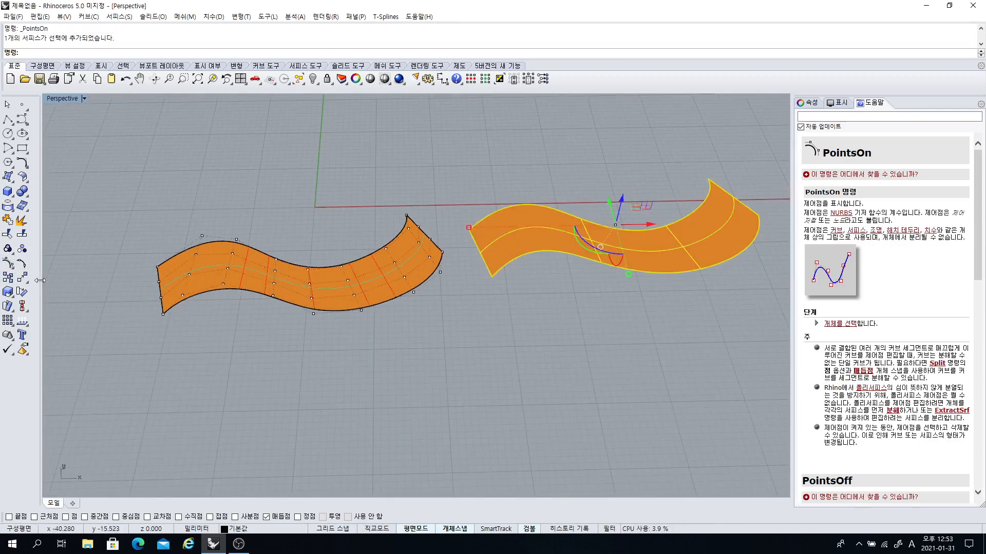
click(8, 263)
right_drag(506, 283, 537, 285)
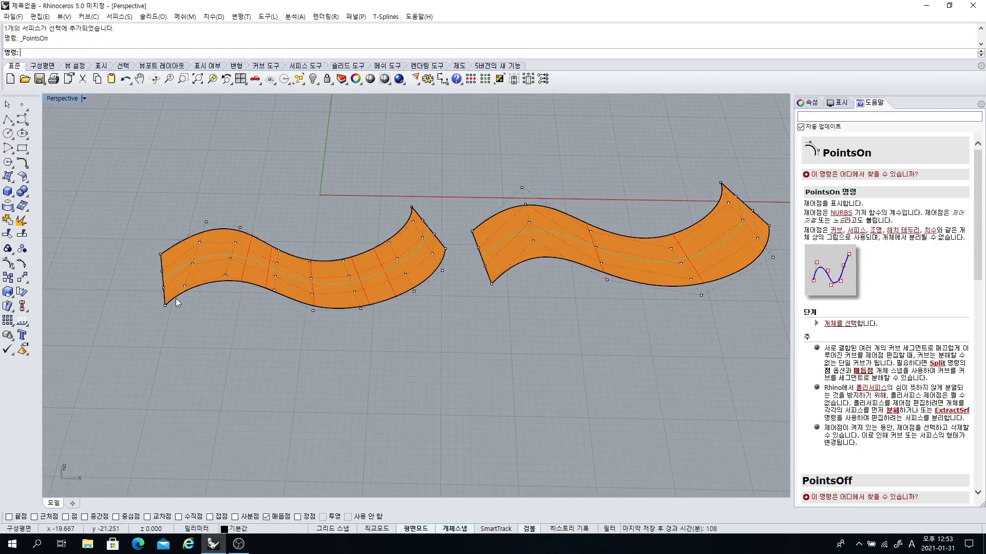
right_drag(188, 301, 389, 353)
- Undo both lofts and delete the left pair of wavy curves
key(ctrl+z)
drag(389, 353, 309, 267)
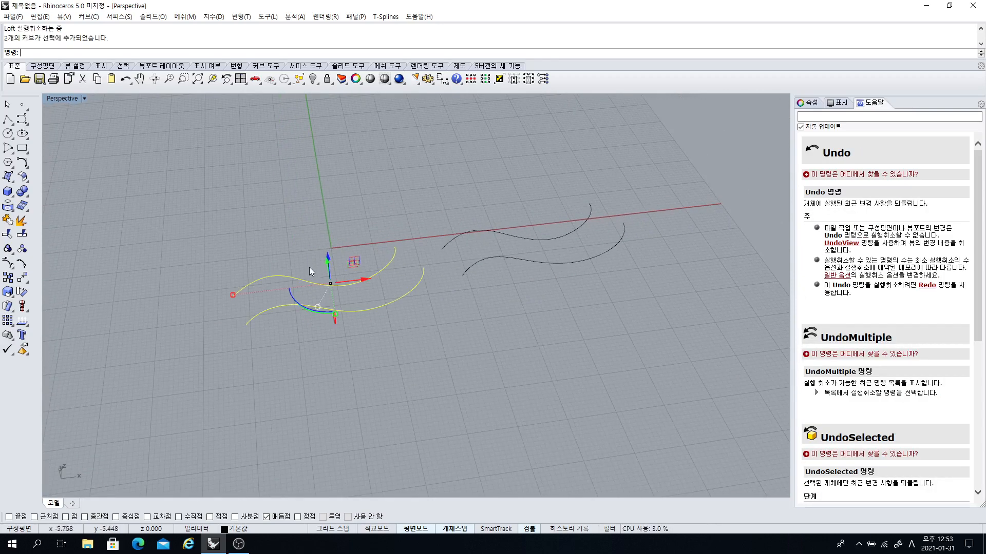
key(Delete)
right_drag(419, 286, 98, 260)
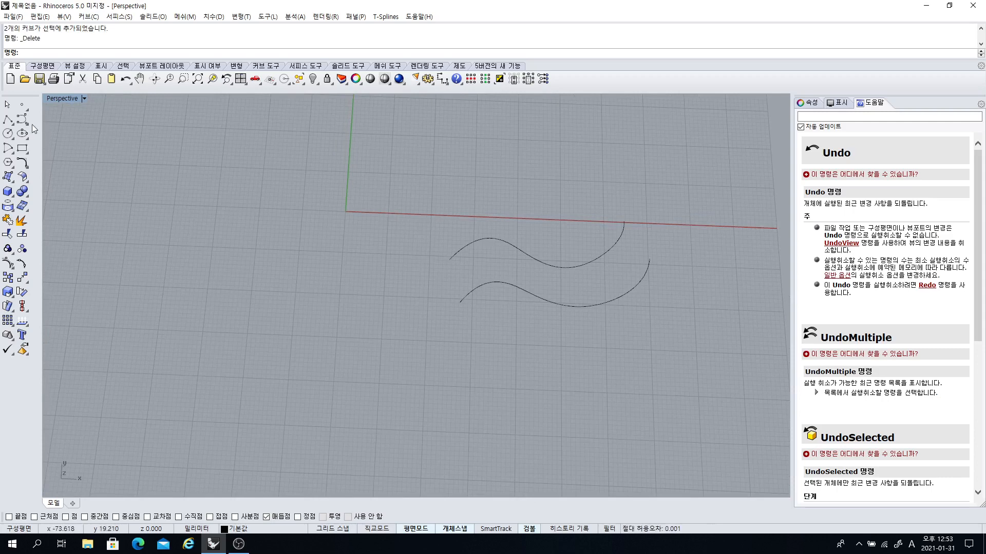
- Return to the four-viewport layout and delete the remaining pair of wavy curves
double_click(57, 101)
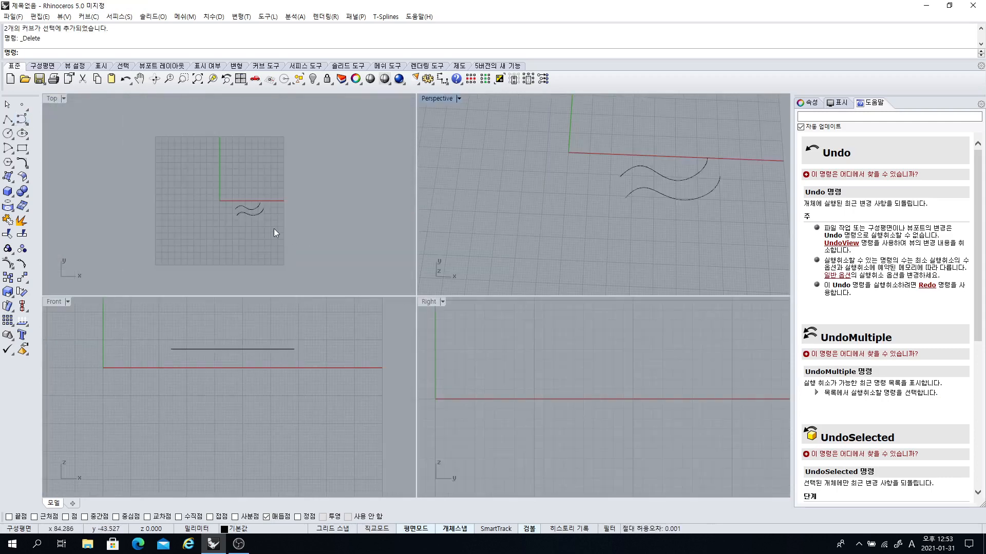
drag(275, 205, 211, 153)
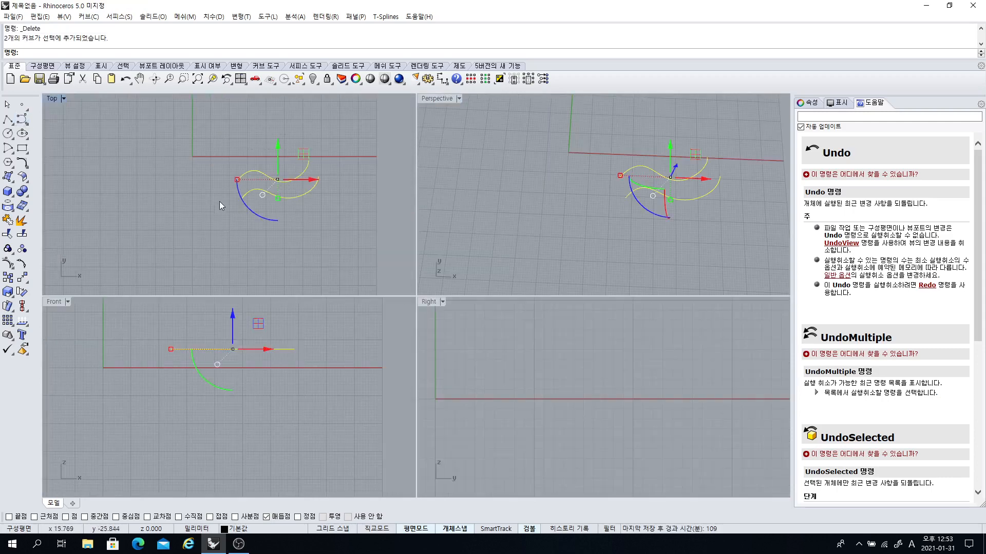
key(Delete)
- Draw a degree 3 control-point curve with seven points in the Top view, waving from the left and hooking back above the x axis
click(22, 119)
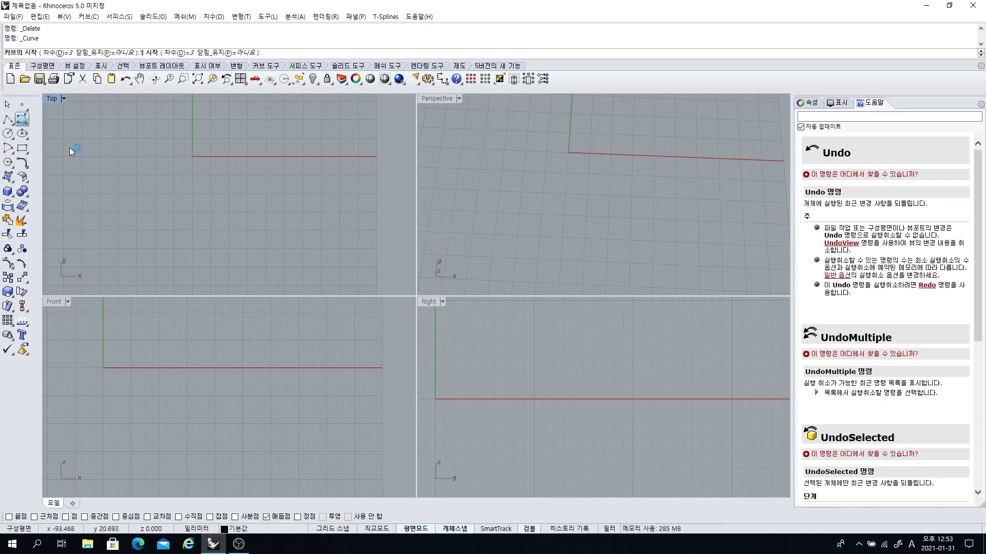
click(96, 166)
click(141, 135)
click(172, 170)
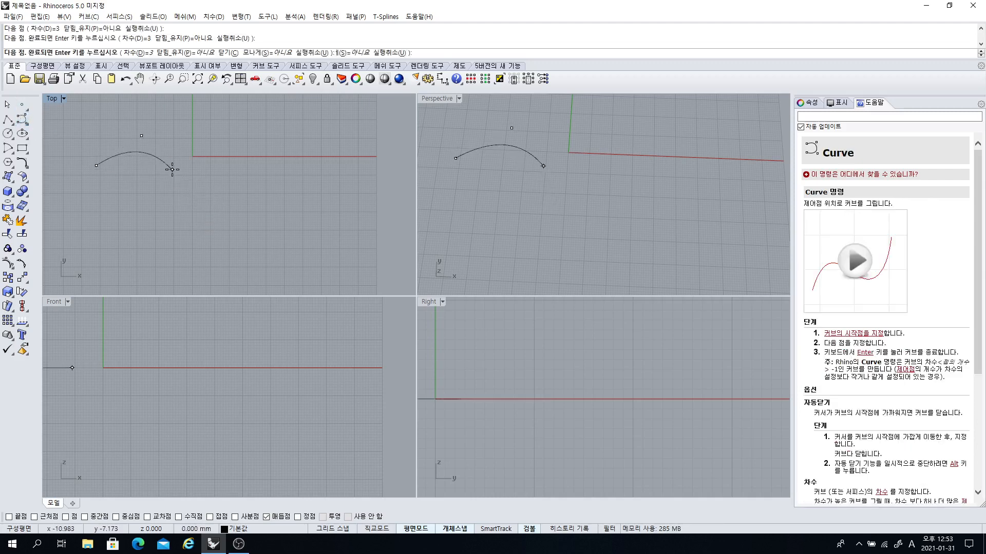
click(226, 191)
click(281, 177)
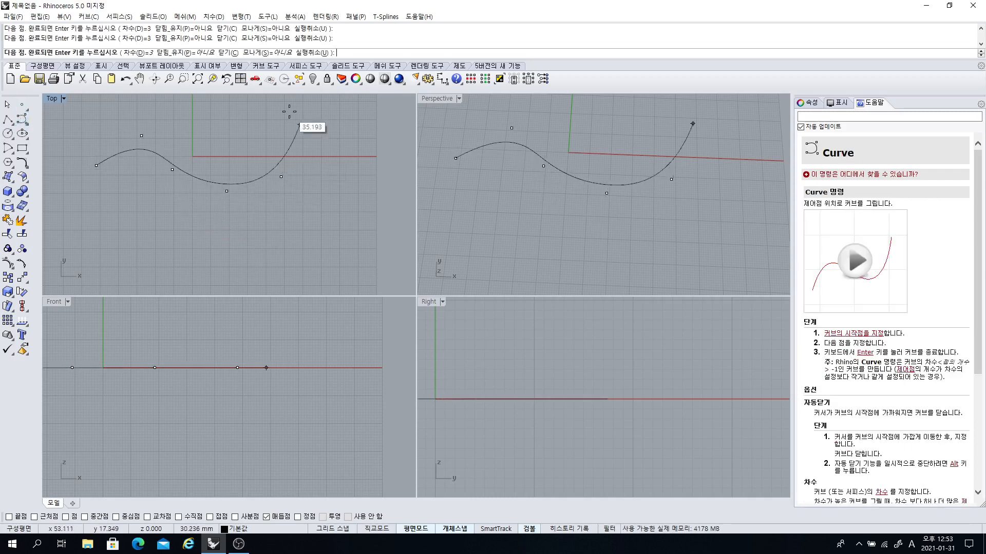
click(232, 110)
key(Return)
- Show the new curve's control points and move the lower-right one slightly outward
right_drag(215, 184, 225, 226)
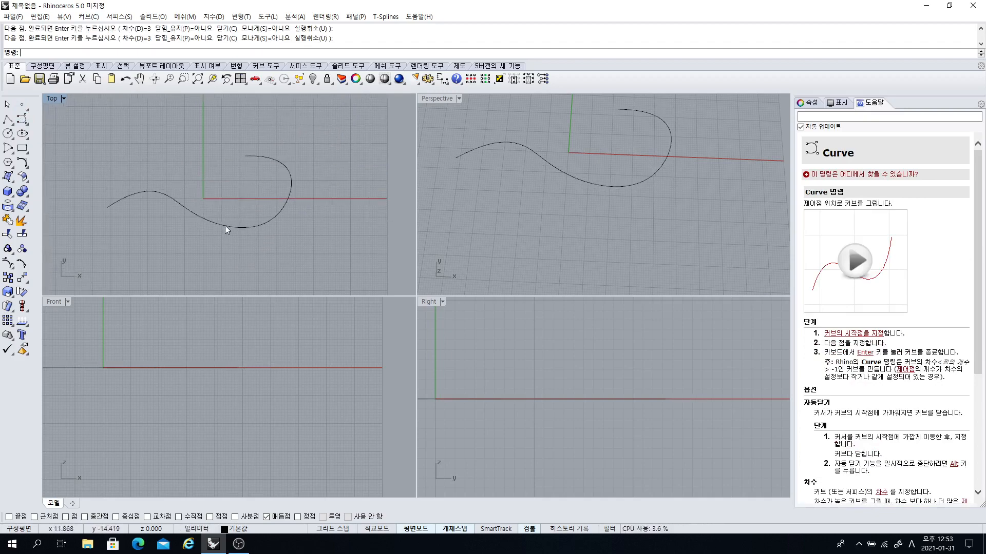
click(225, 226)
click(8, 263)
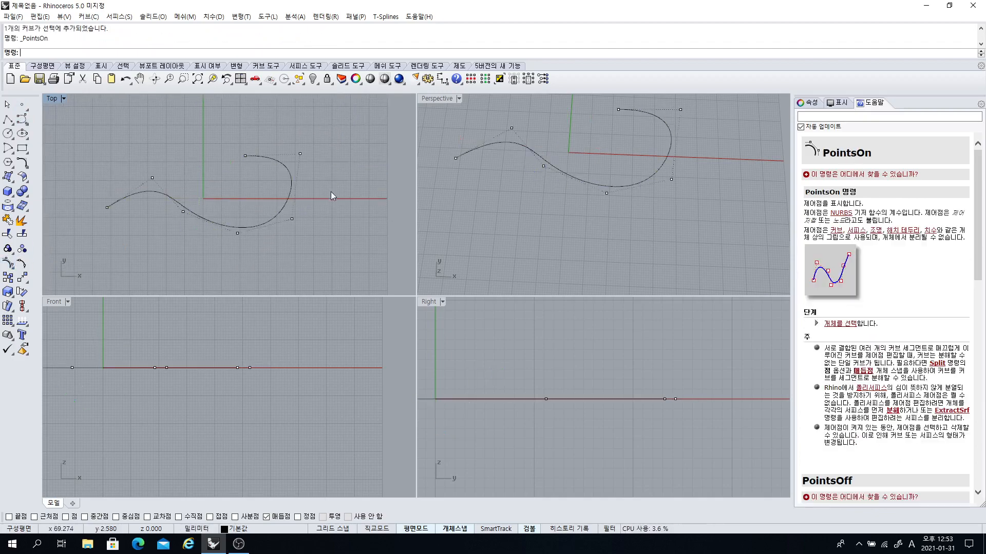
drag(300, 235, 299, 235)
drag(324, 199, 324, 199)
click(321, 199)
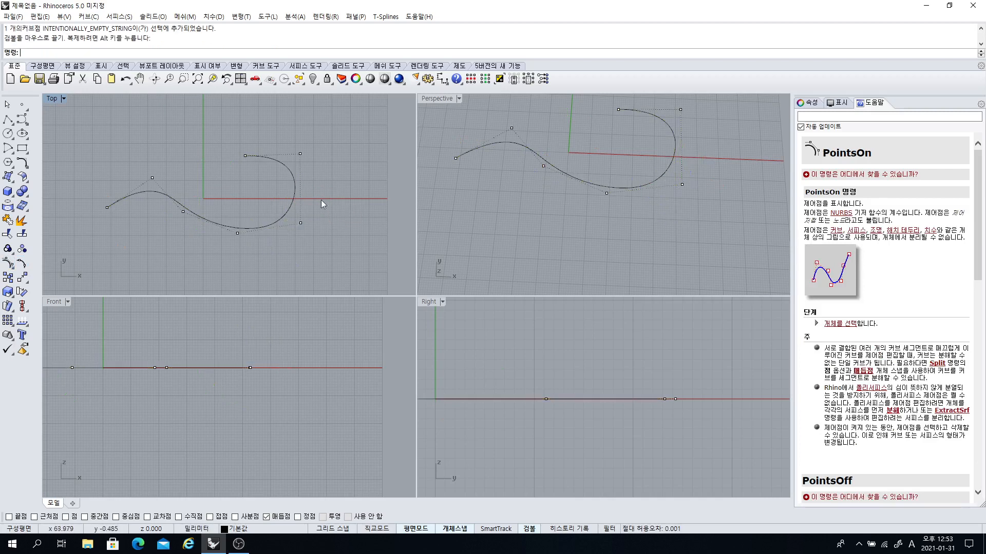
right_drag(321, 199, 325, 182)
- Maximize the Top view and lower the curve's third and fourth control points to deepen the bottom bend
double_click(54, 100)
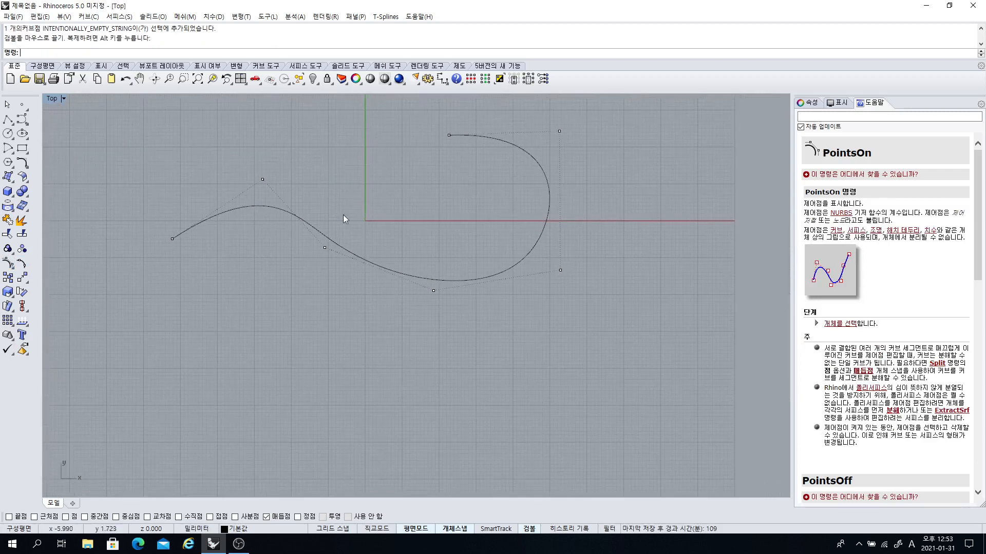
click(324, 248)
mouse_move(325, 248)
mouse_down()
mouse_move(331, 240)
mouse_move(335, 263)
mouse_up()
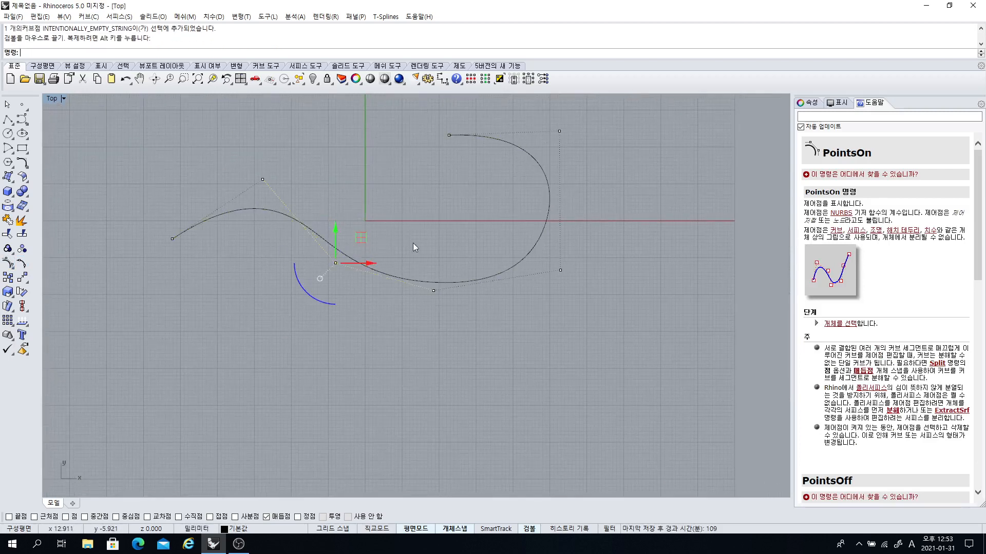
click(446, 298)
click(434, 291)
drag(433, 291, 433, 310)
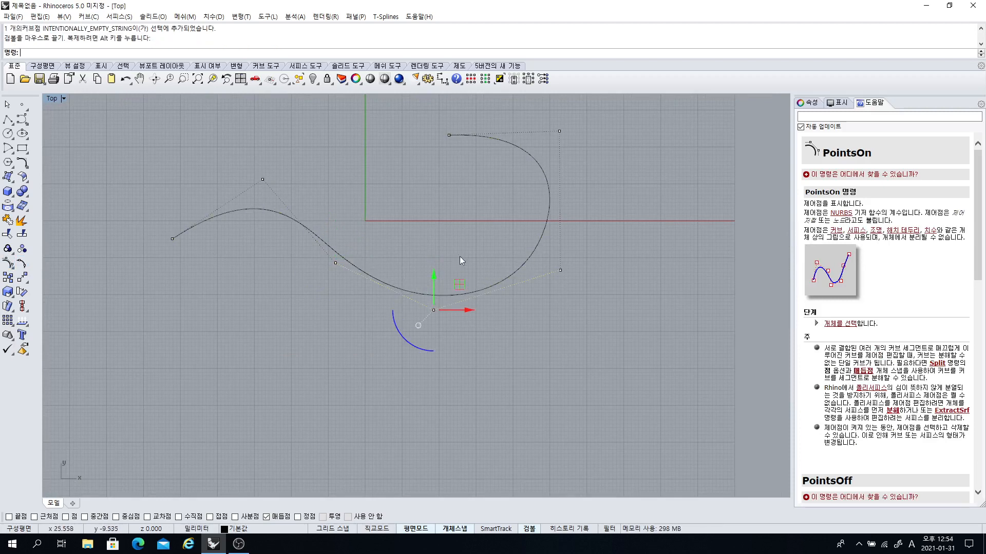
- Raise the control point at the curve's upper free end slightly and hide the control points
click(451, 183)
right_drag(416, 145, 411, 220)
click(446, 210)
drag(448, 185, 447, 171)
scroll(441, 228, down, 2)
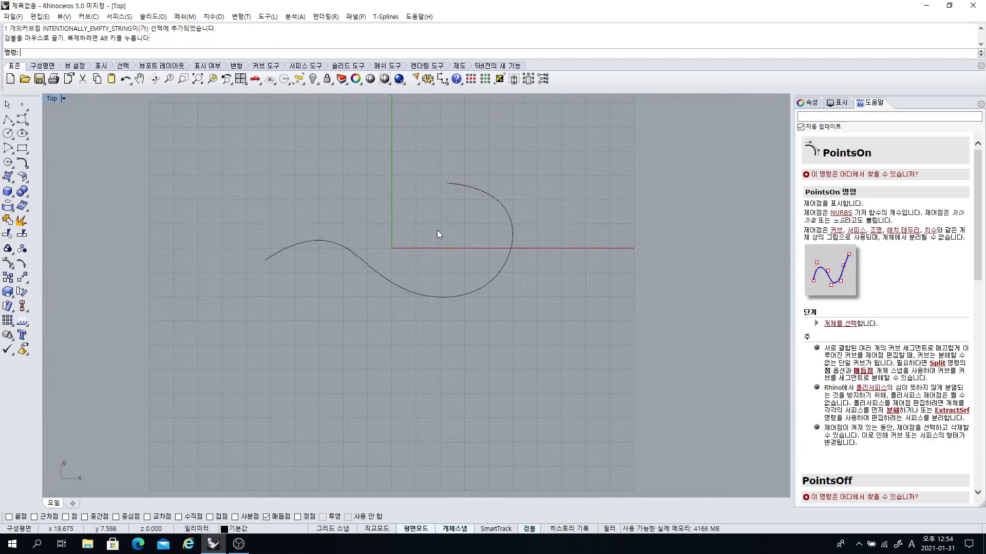
key(Escape)
- Show the first curve's control points and draw a second degree 3 curve outside it, with seven control points matching the first curve's
click(451, 285)
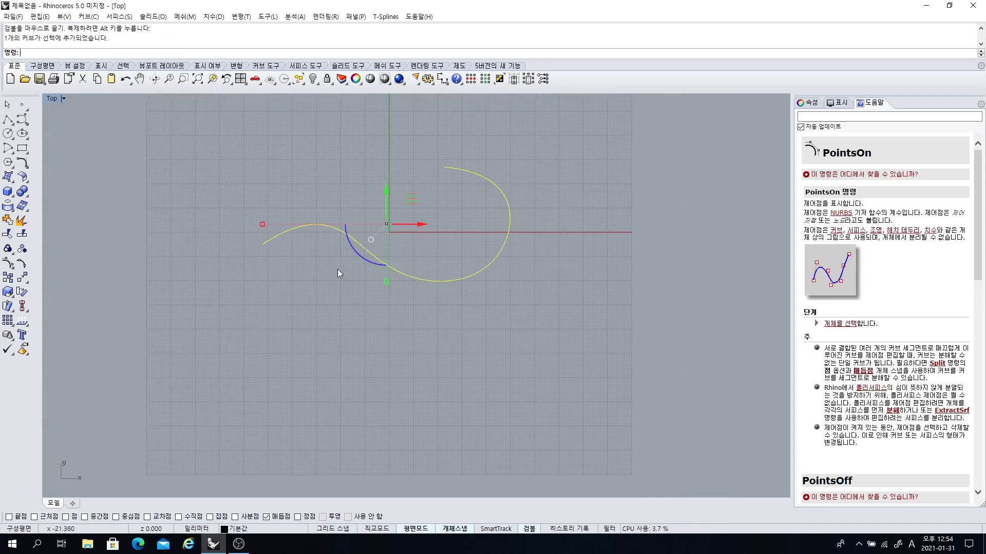
click(7, 262)
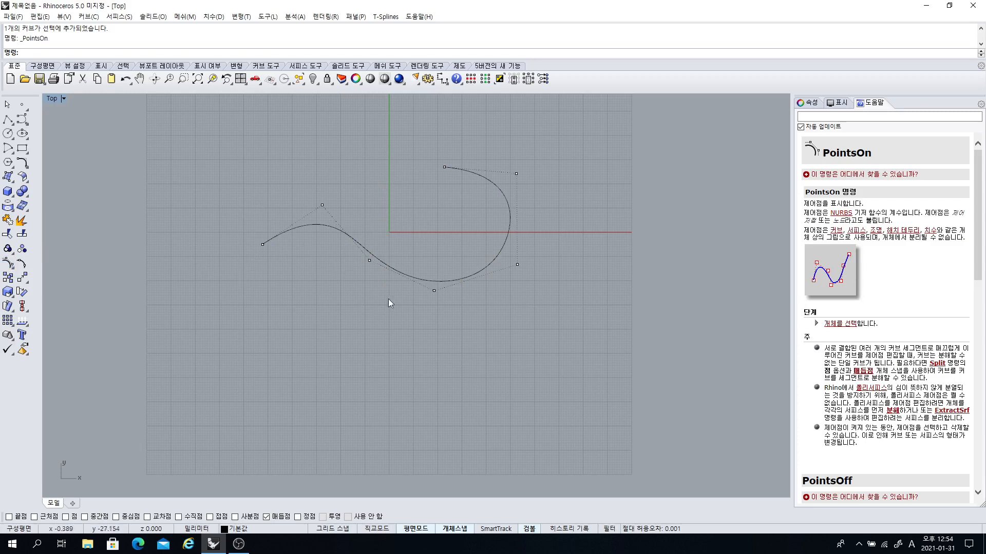
click(21, 119)
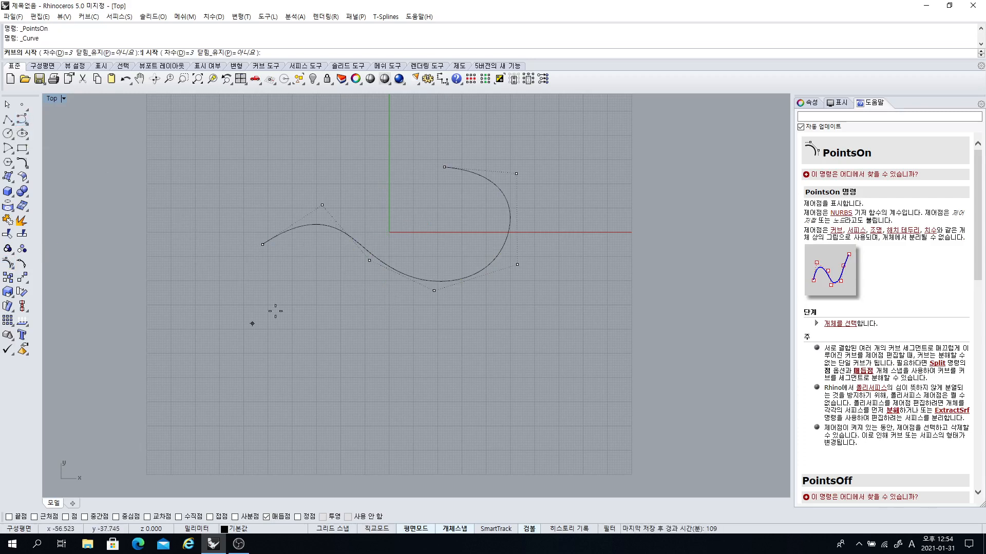
scroll(272, 266, up, 8)
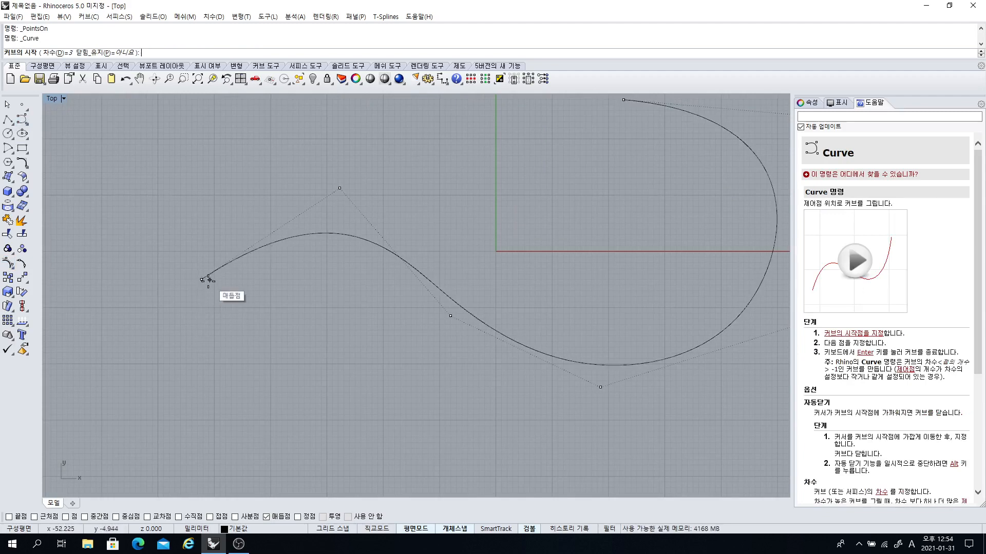
click(230, 339)
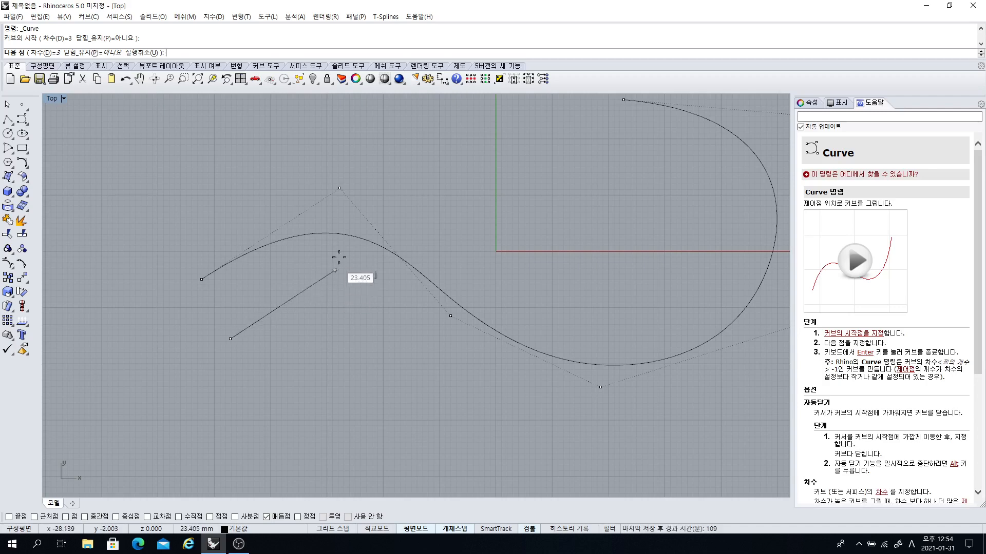
click(330, 288)
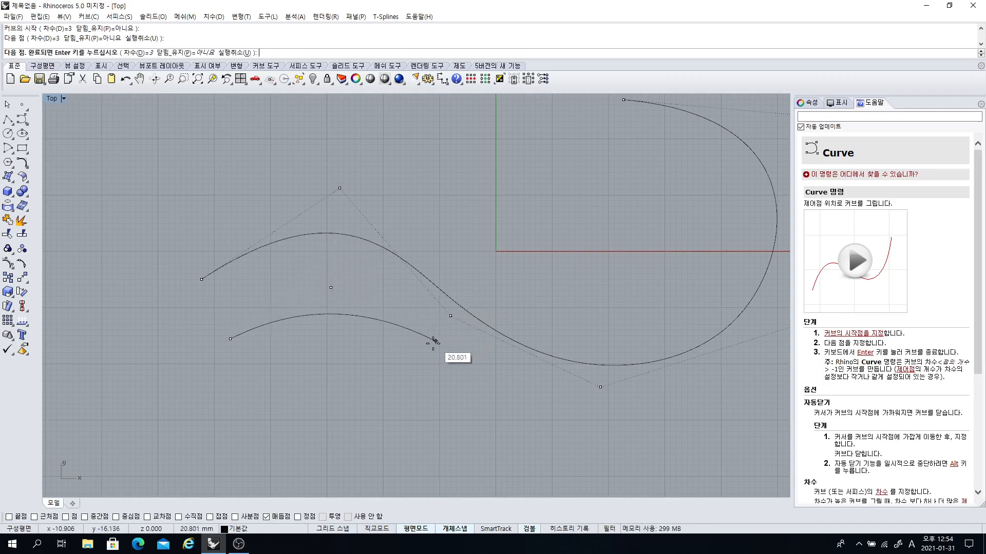
click(411, 364)
right_drag(430, 363, 365, 282)
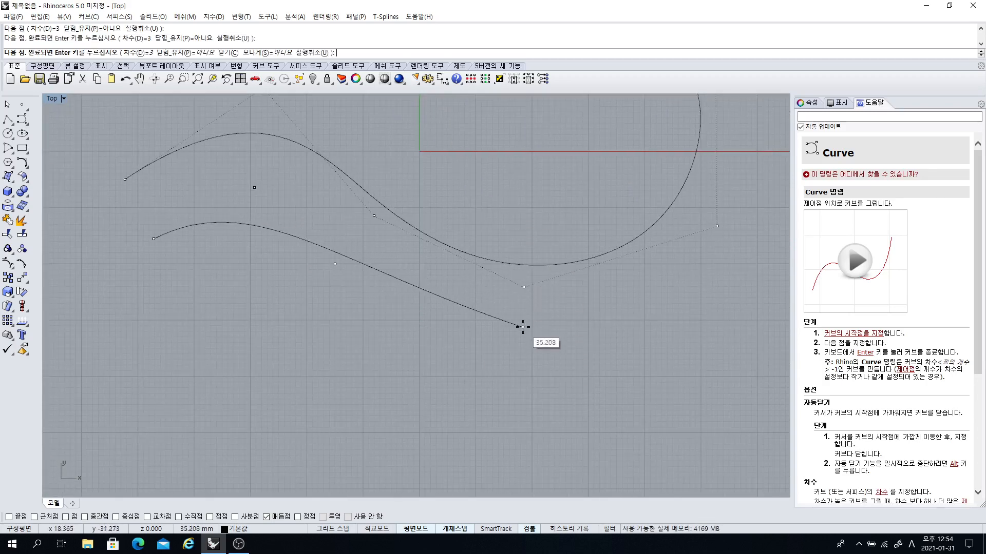
click(516, 353)
scroll(475, 330, down, 2)
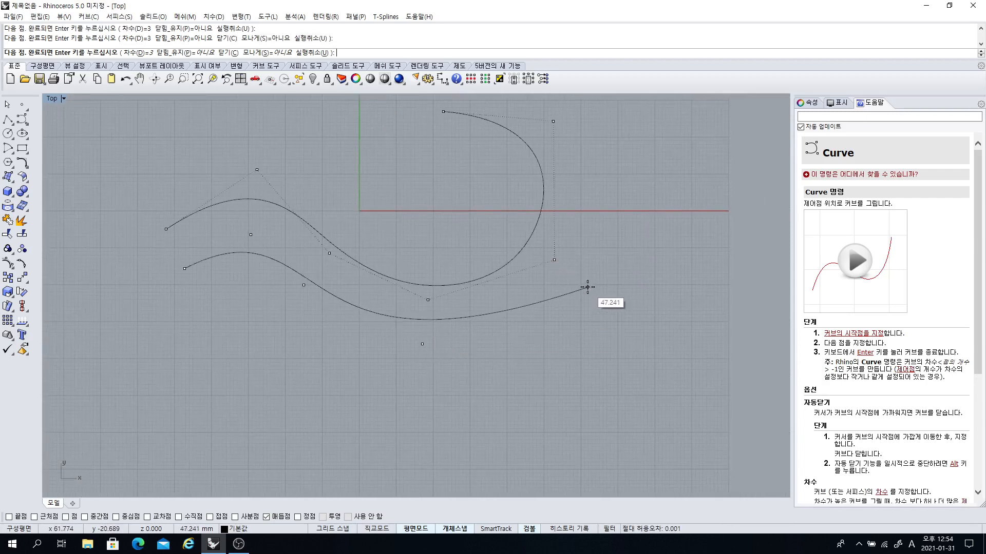
click(587, 287)
scroll(569, 246, down, 1)
right_drag(569, 246, 540, 321)
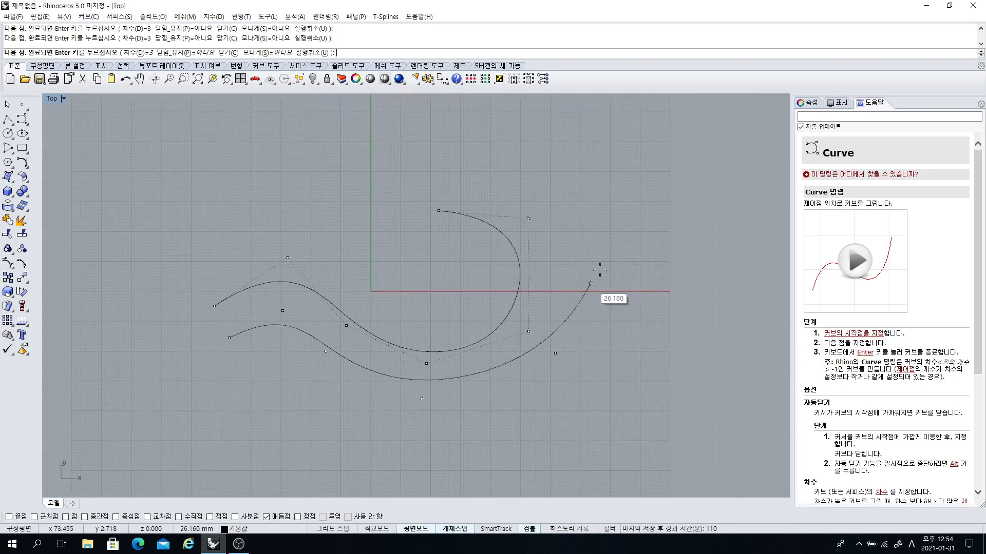
click(549, 202)
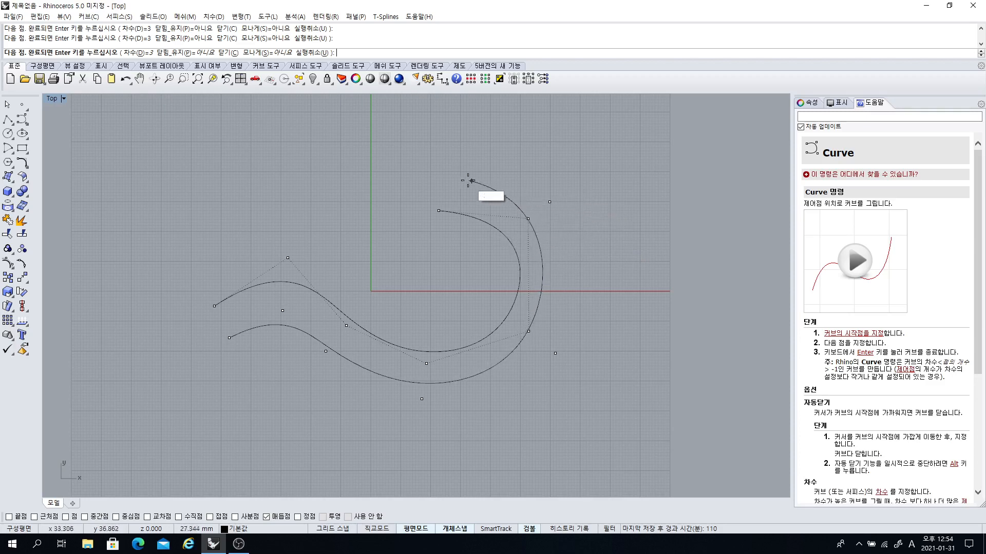
click(442, 181)
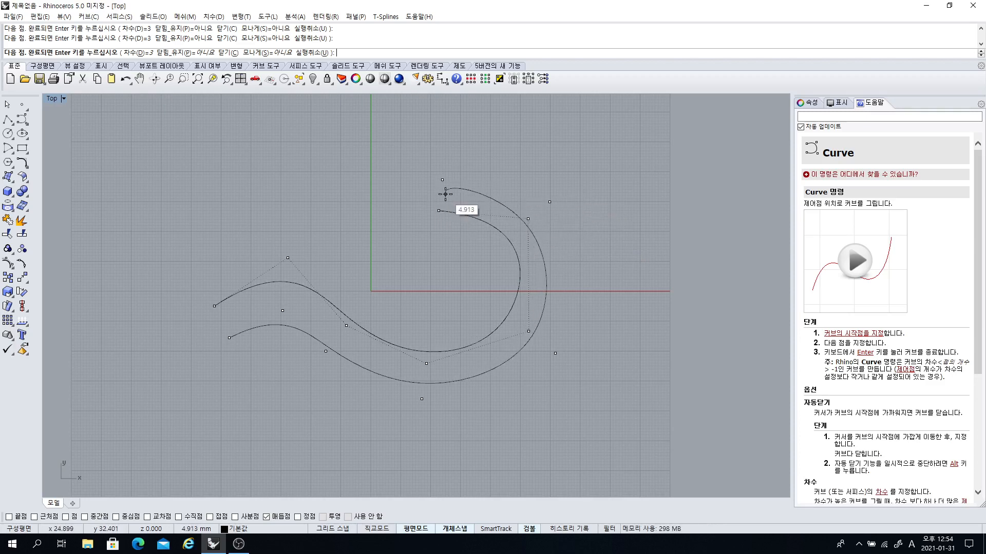
right_click(446, 194)
- Show the outer curve's control points alongside those of the inner curve
scroll(451, 193, down, 1)
right_drag(461, 222, 451, 195)
click(323, 283)
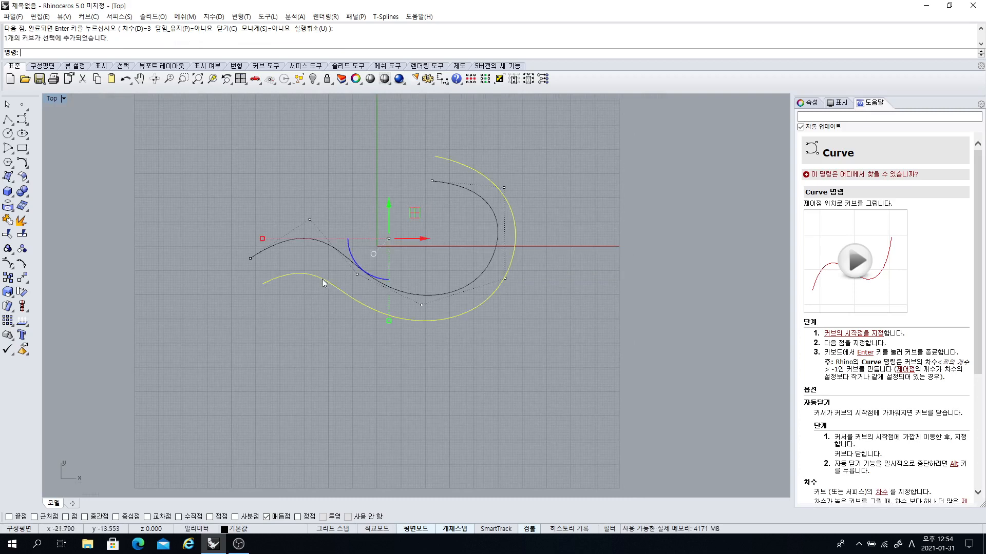
click(7, 234)
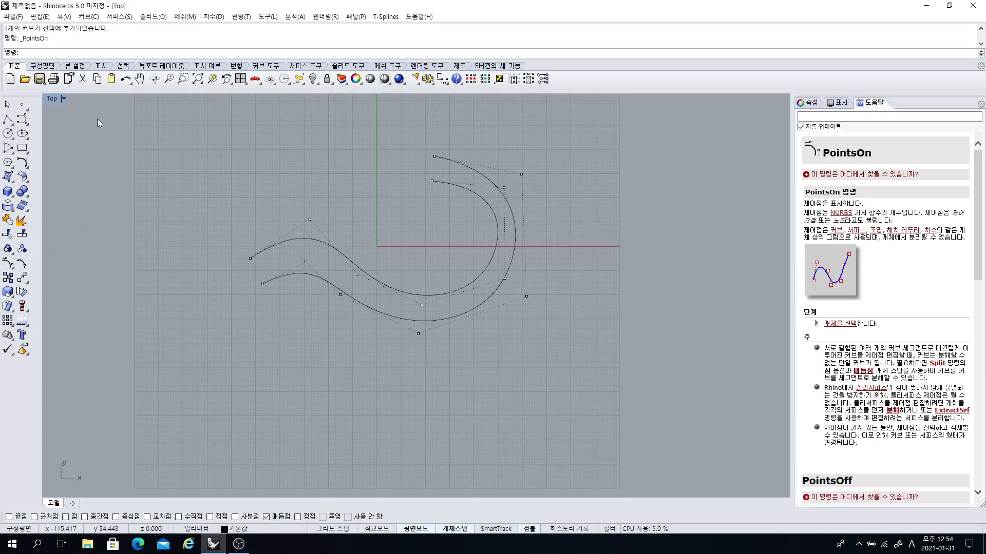
- Move the outer curve's left end point slightly outward and raise its second control point closer to the inner curve's
right_drag(397, 265, 368, 291)
scroll(359, 290, up, 2)
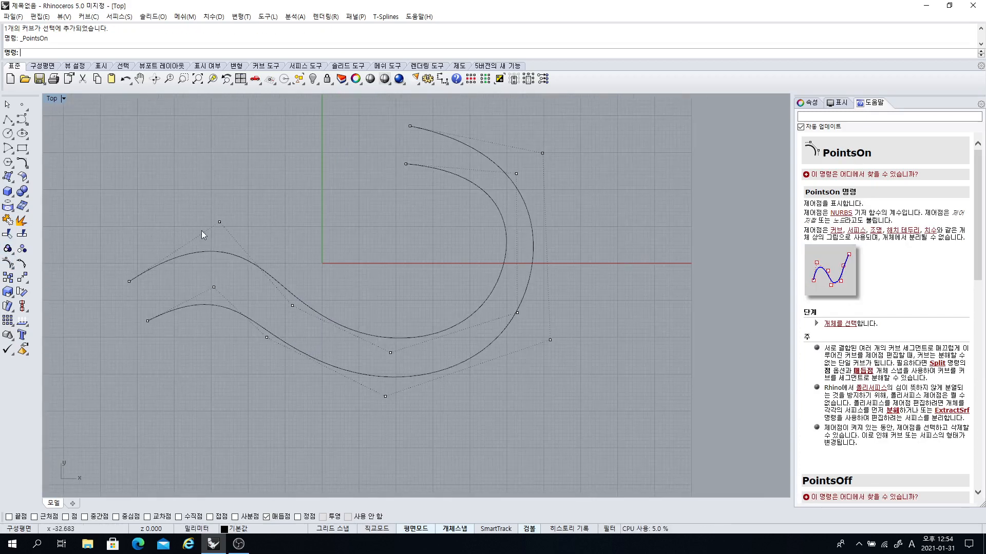
click(147, 317)
drag(173, 293, 168, 297)
click(214, 287)
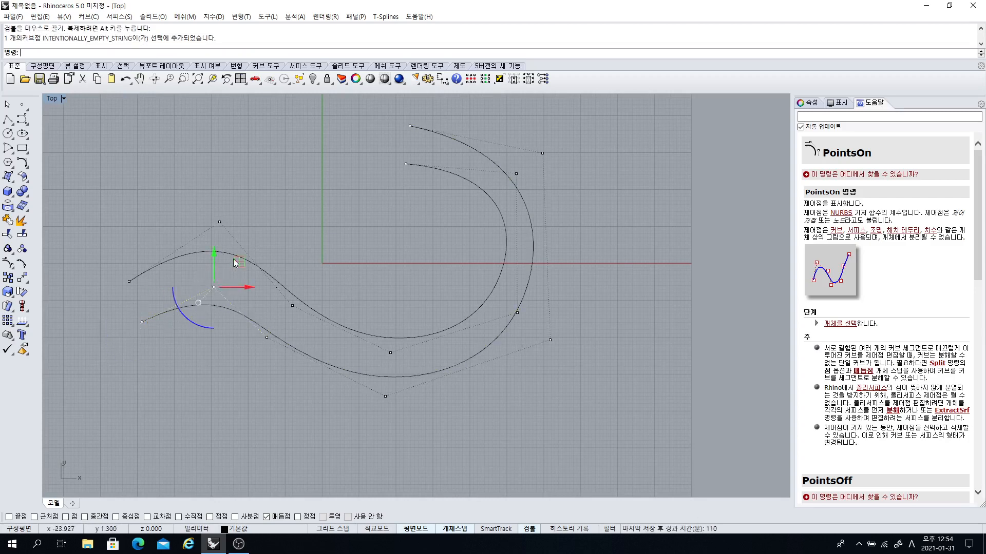
drag(234, 260, 238, 244)
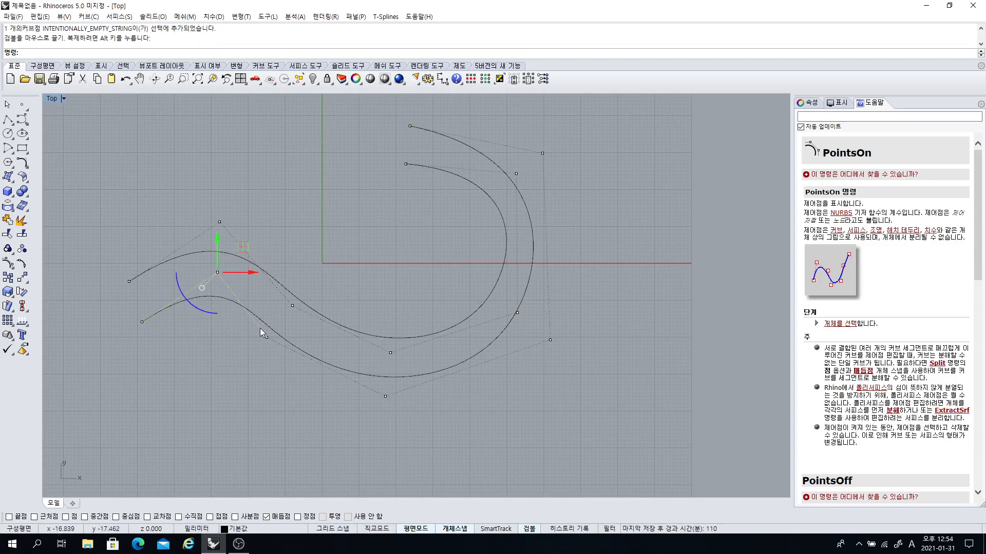
key(Escape)
- Move the outer curve's lower-right and upper-right control points outward to even out the gap around the bend
right_drag(388, 380, 360, 392)
click(521, 351)
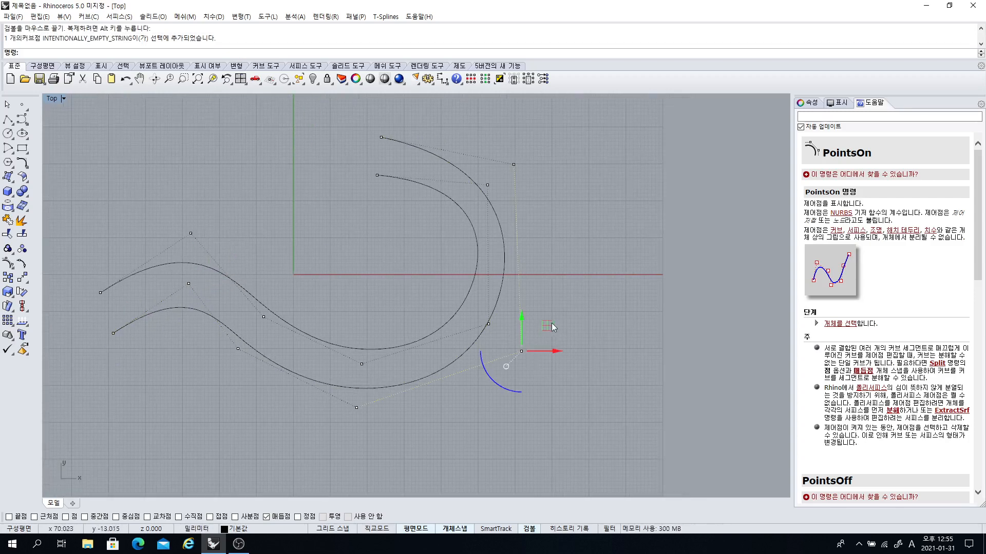
drag(551, 322, 563, 329)
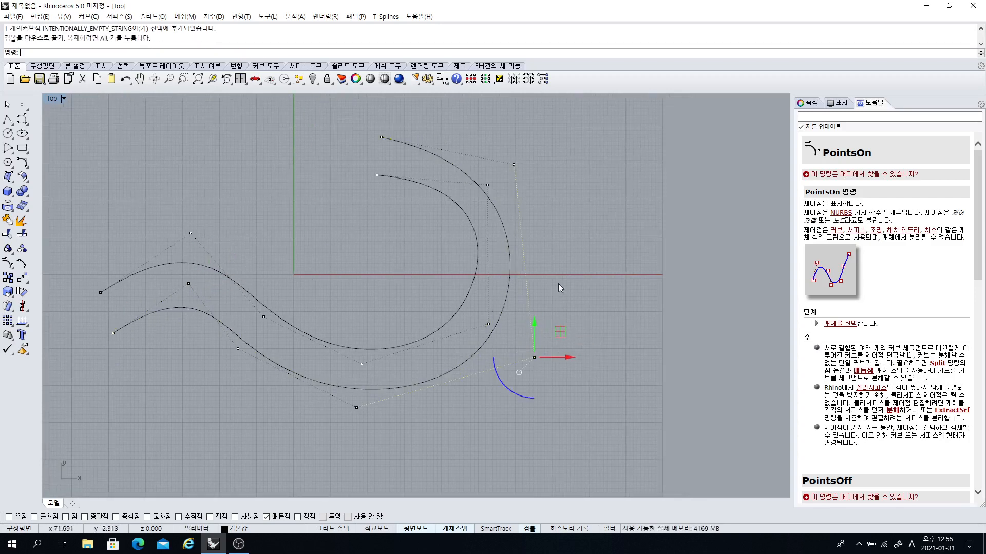
right_drag(521, 186, 522, 243)
click(515, 221)
drag(538, 196, 555, 184)
click(491, 276)
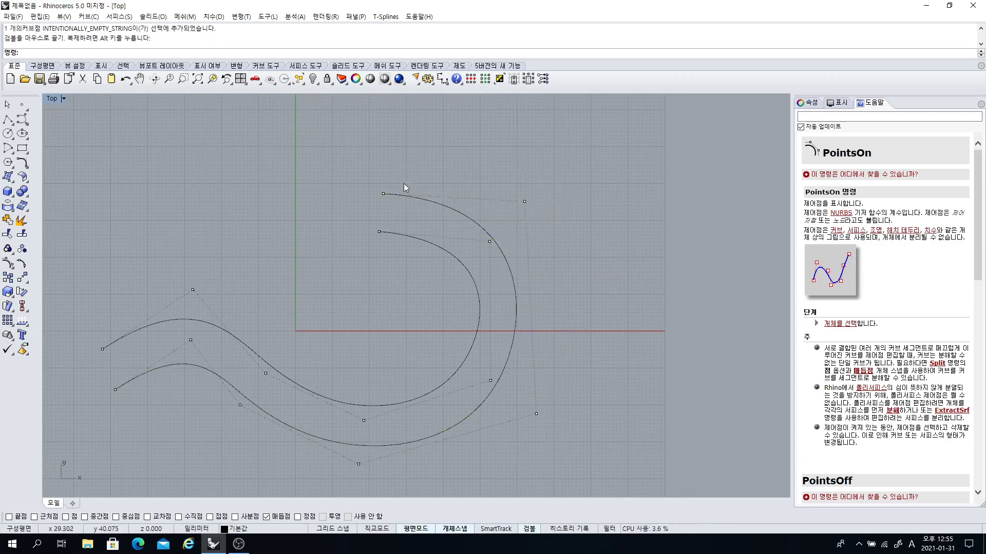
- Nudge the outer curve's upper free end into line with the inner curve's end and hide the control points
right_drag(403, 188, 401, 199)
click(381, 205)
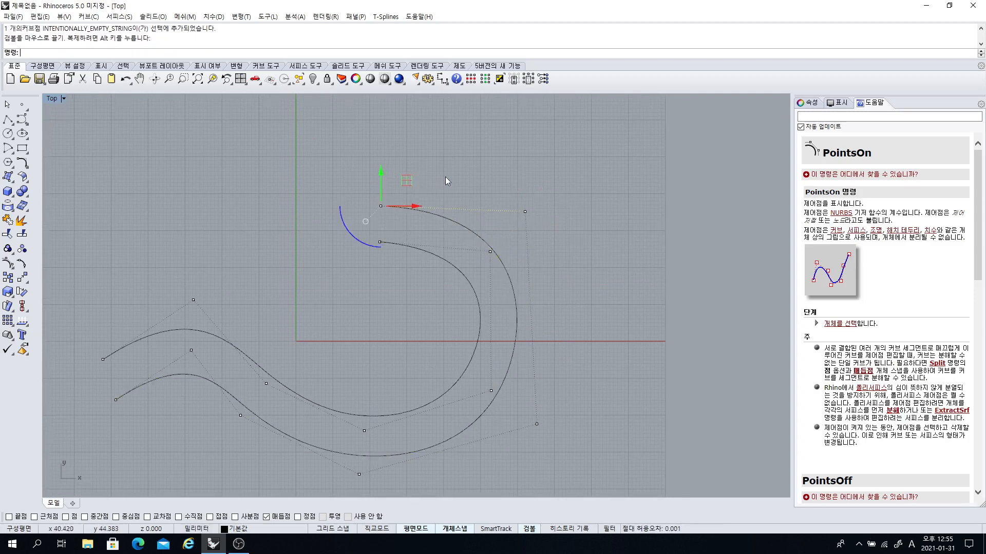
click(445, 176)
scroll(445, 177, down, 2)
right_drag(426, 243, 404, 193)
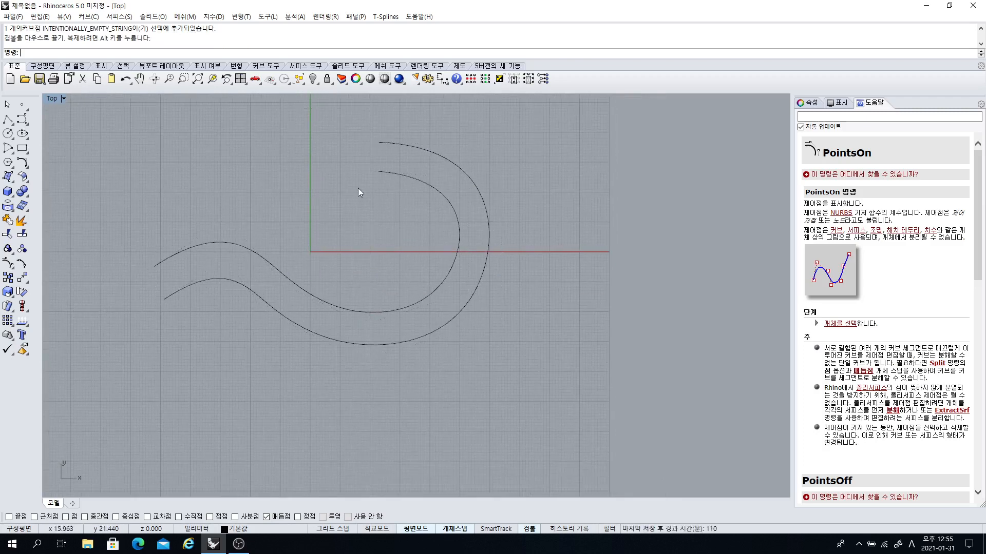
- Show the control points of both curves and compare how they pair up
drag(208, 217, 144, 308)
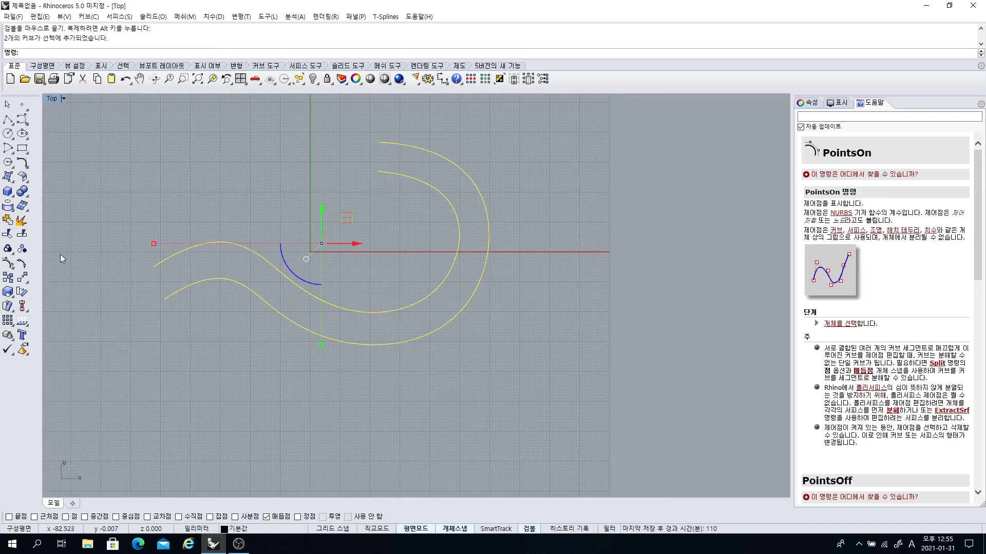
click(8, 263)
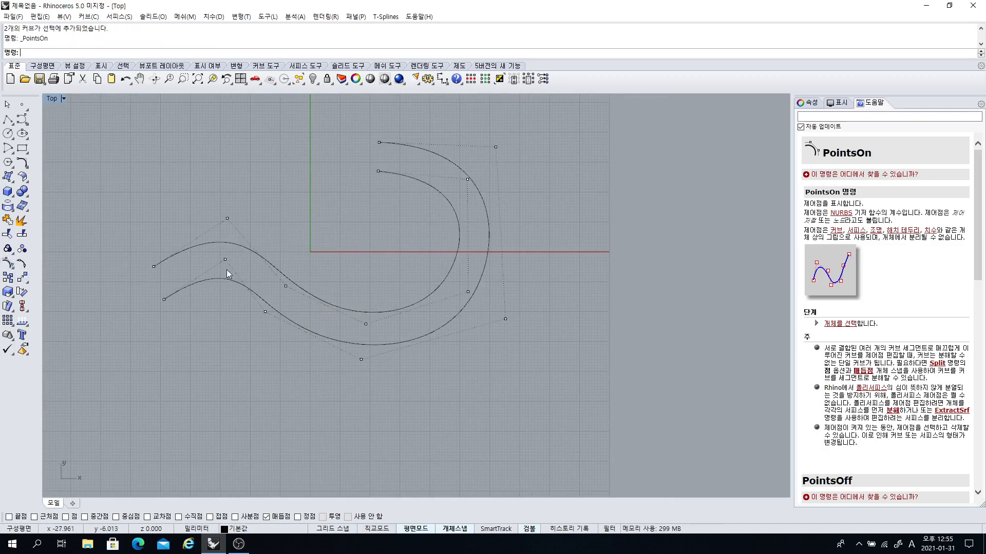
scroll(220, 234, up, 3)
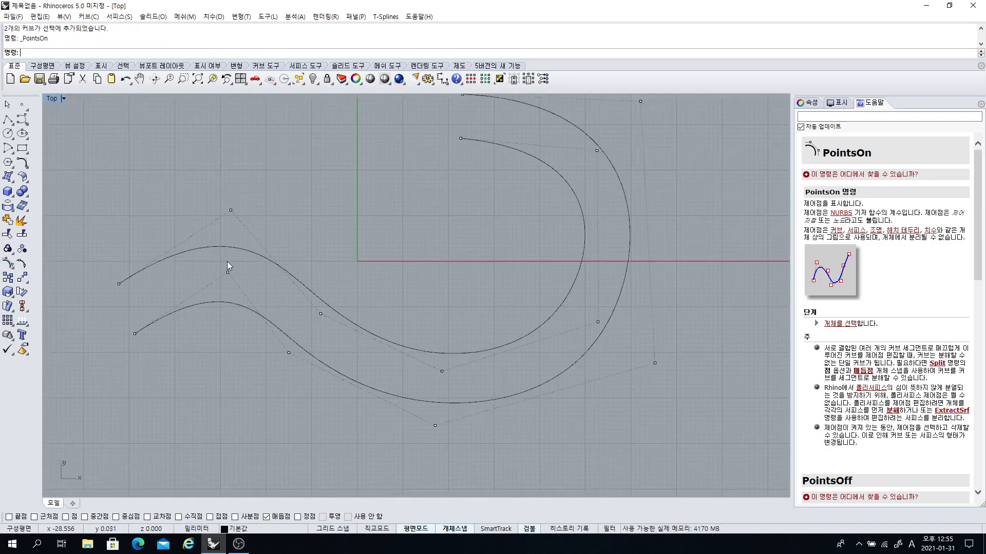
scroll(227, 260, down, 2)
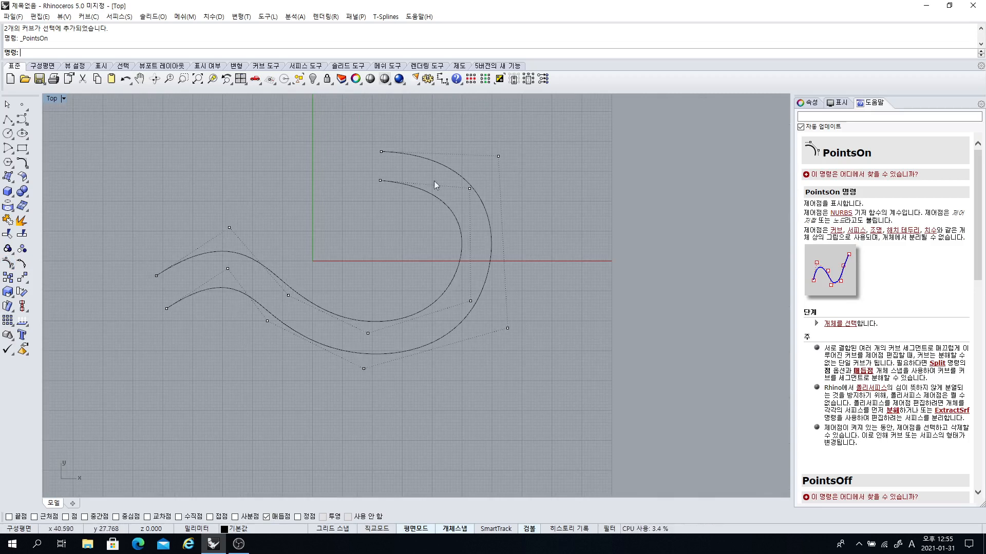
- Loft a surface between the inner and outer curves using the straight sections style (직선 단면) without simplification
click(9, 177)
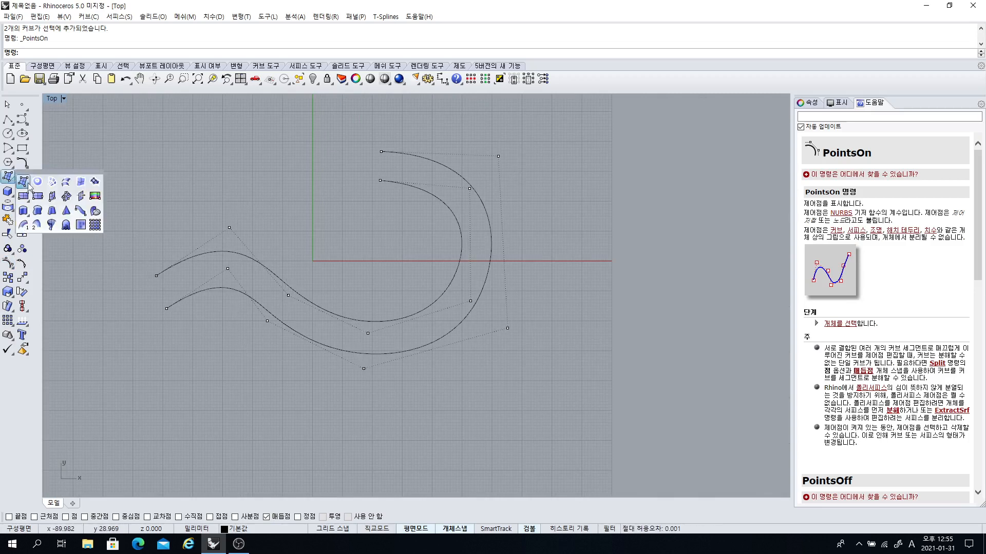
click(66, 182)
click(169, 276)
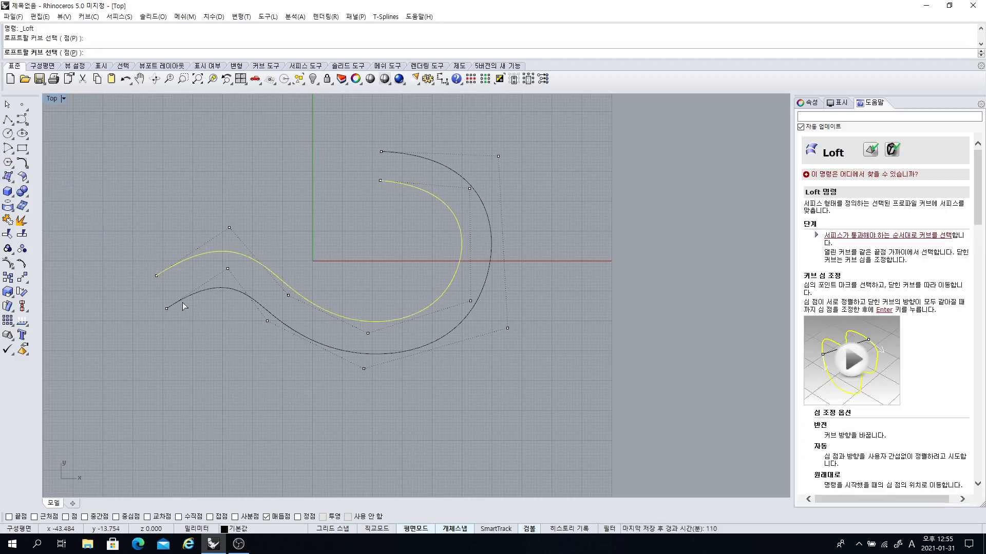
click(183, 303)
key(Return)
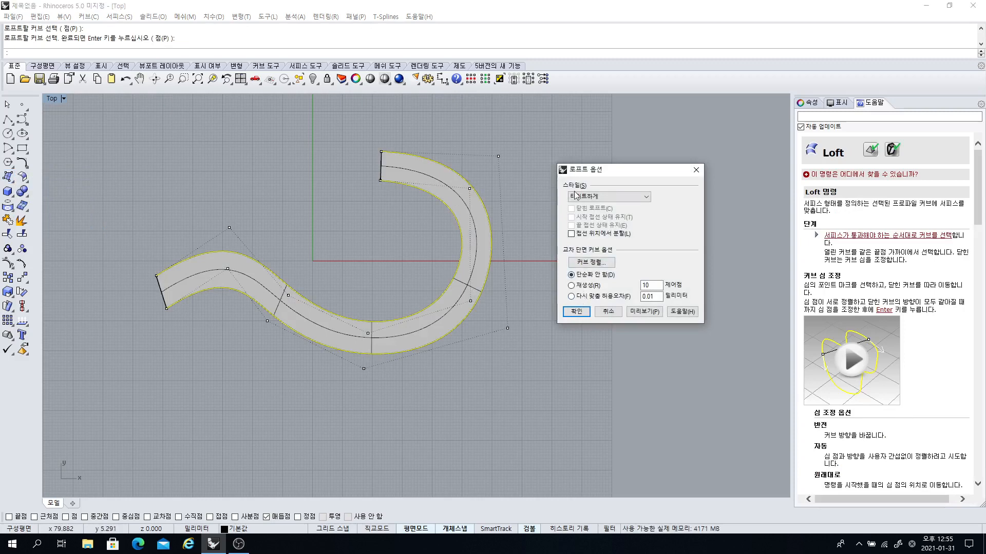
click(643, 198)
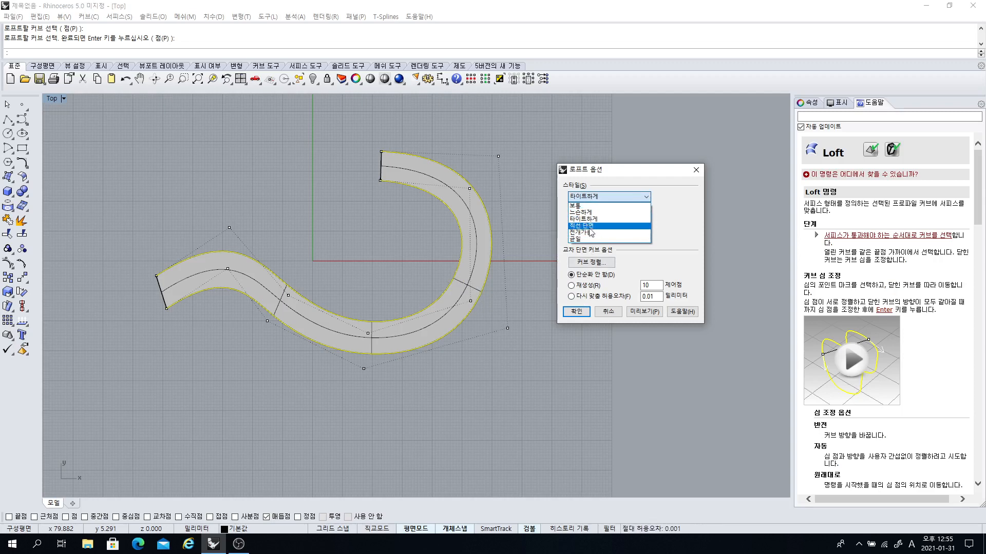
click(586, 225)
click(577, 313)
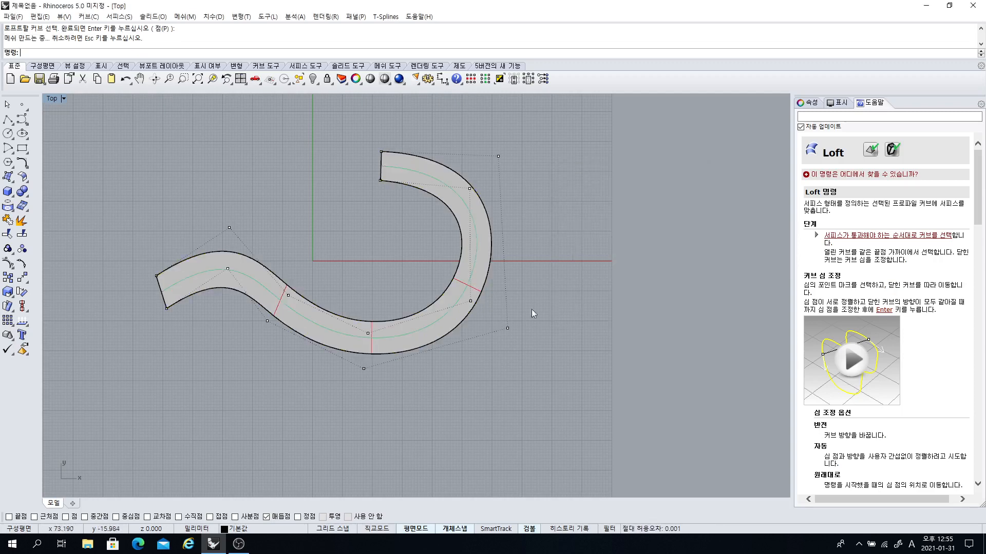
- Inspect the lofted surface's isocurves and delete the surface, keeping both curves
scroll(405, 253, down, 3)
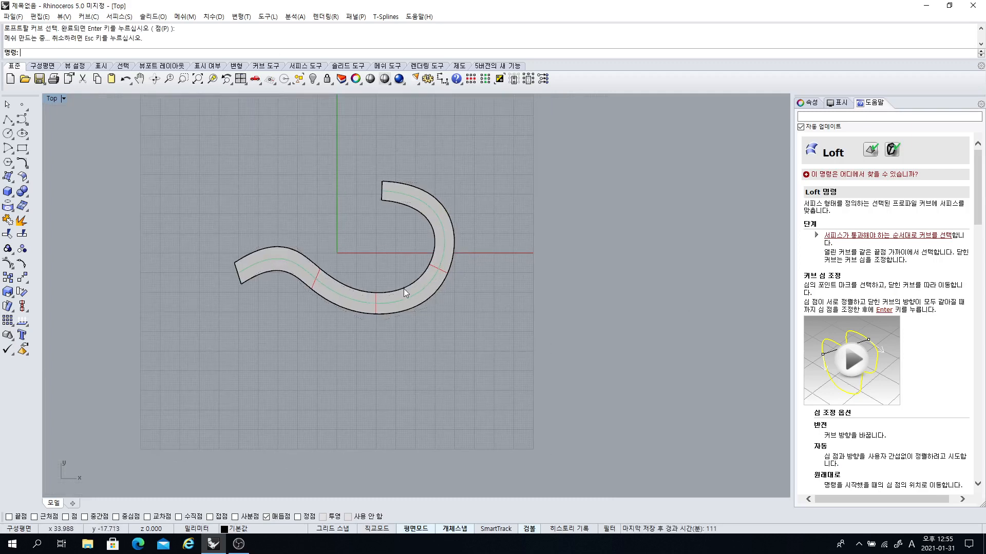
scroll(403, 288, up, 5)
click(429, 310)
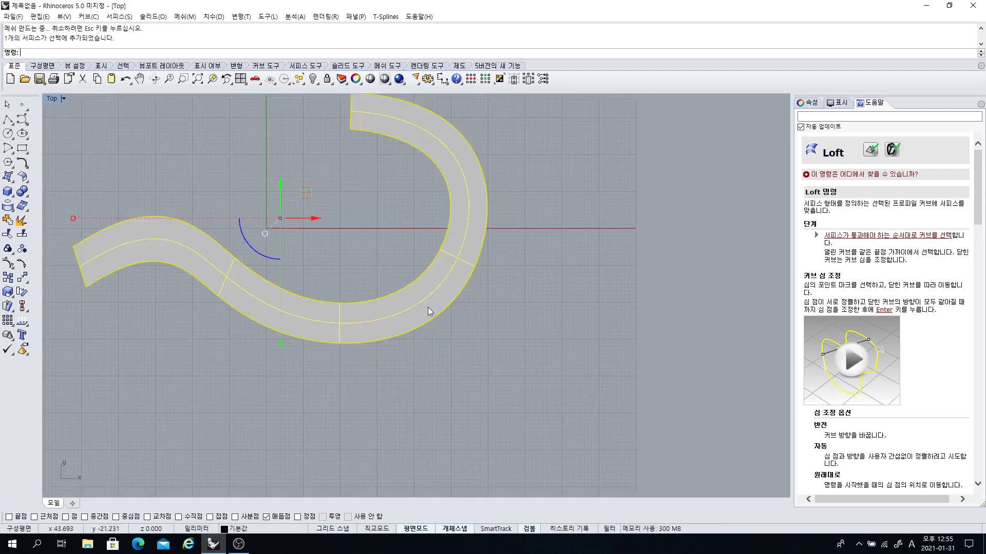
key(Delete)
- Select the inner and outer curves of the former loft and delete them both
scroll(413, 304, down, 3)
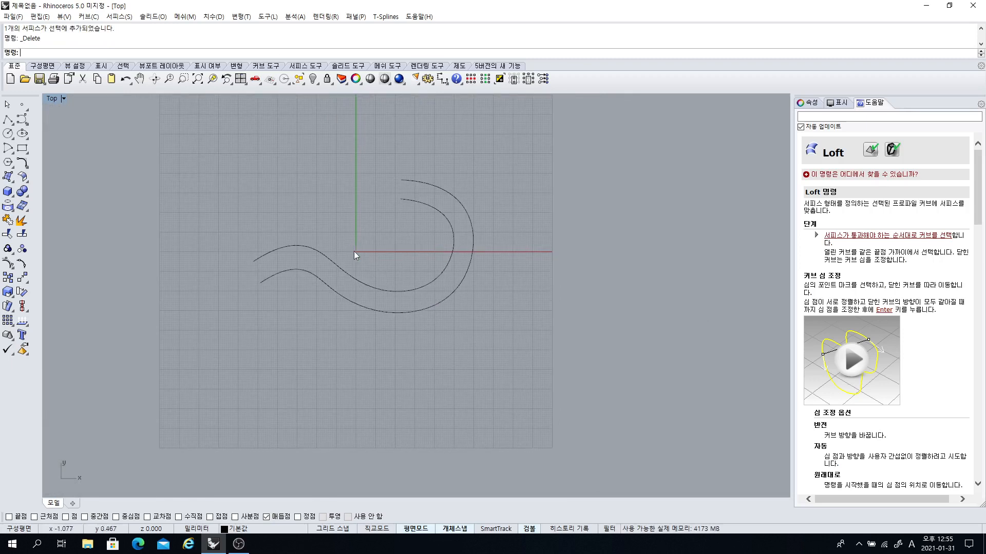
drag(404, 284, 405, 285)
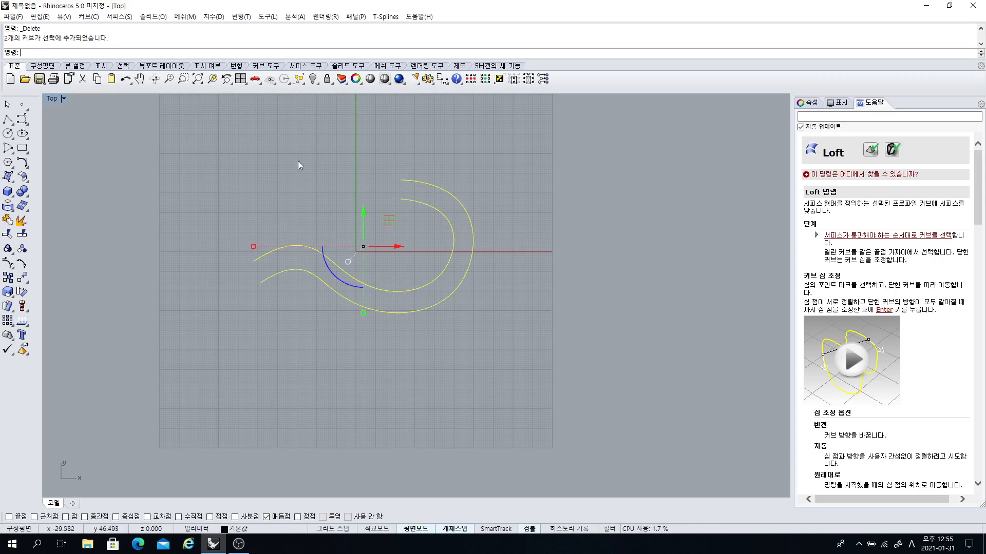
scroll(396, 268, up, 3)
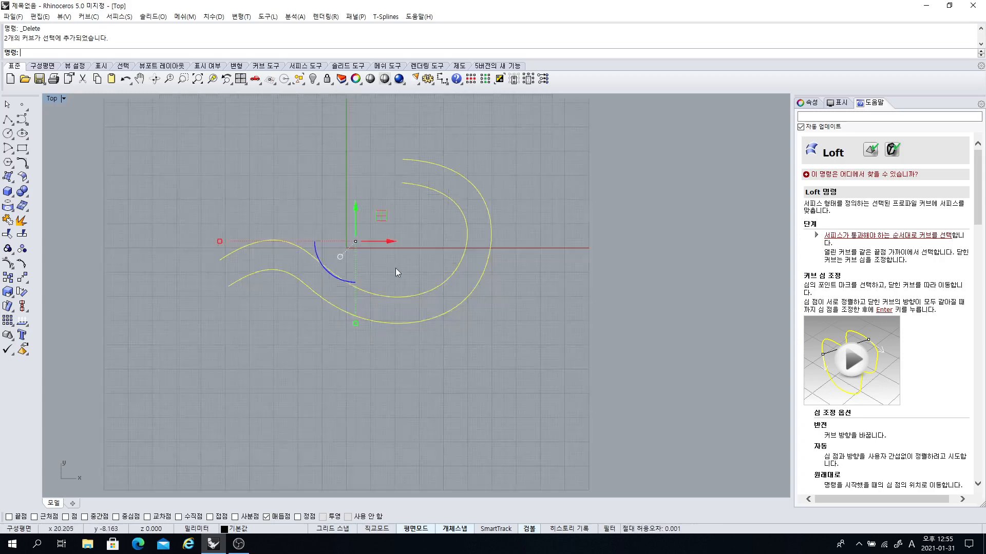
key(Escape)
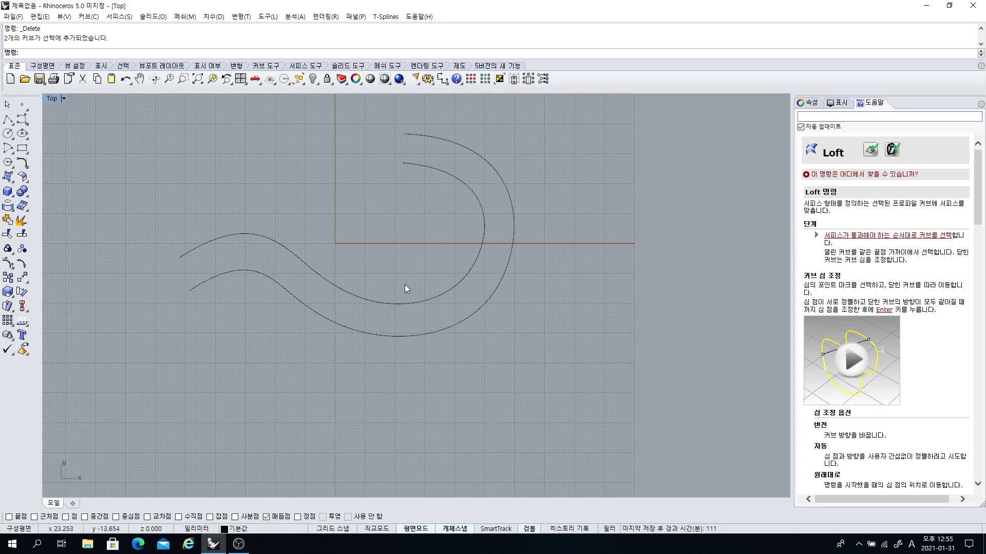
click(223, 272)
scroll(236, 273, up, 1)
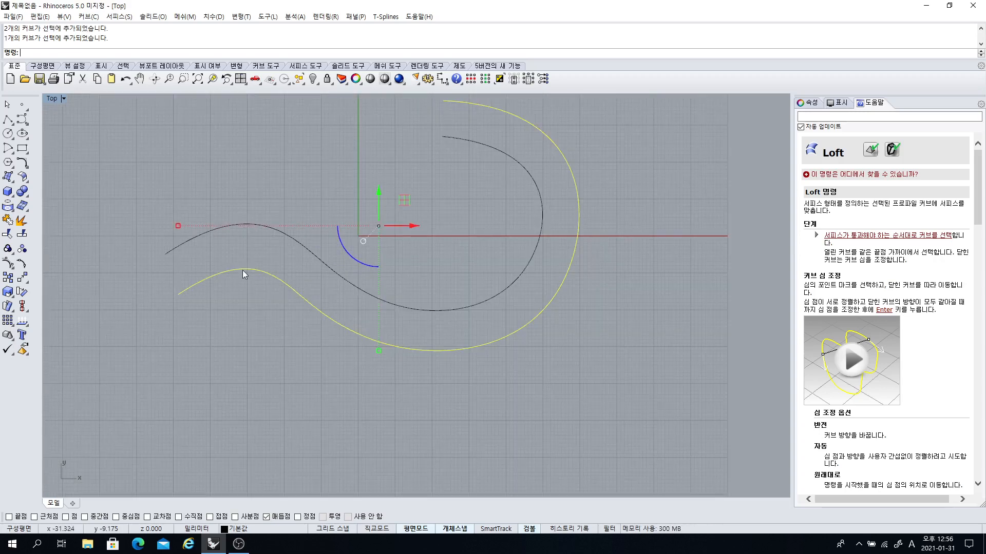
key(Escape)
drag(320, 335, 309, 250)
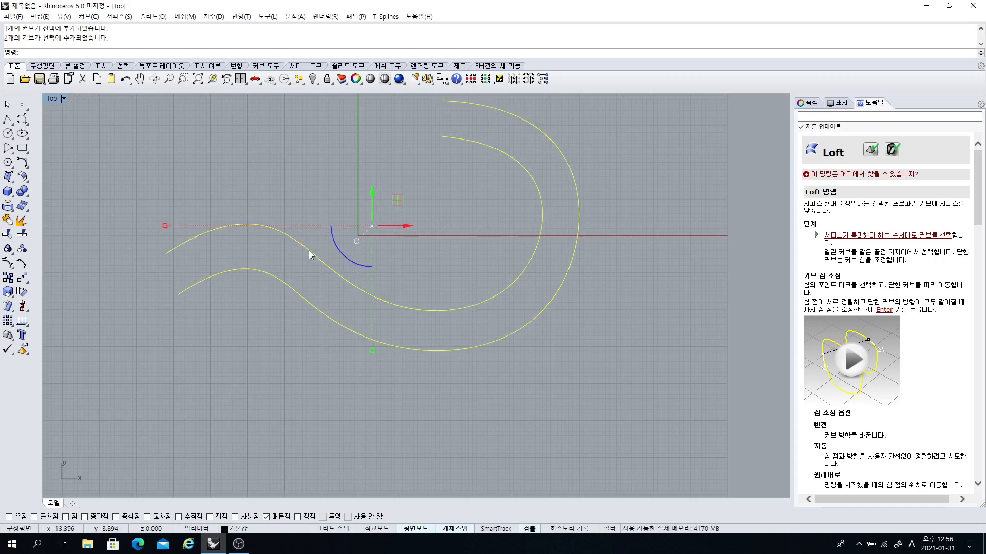
key(Delete)
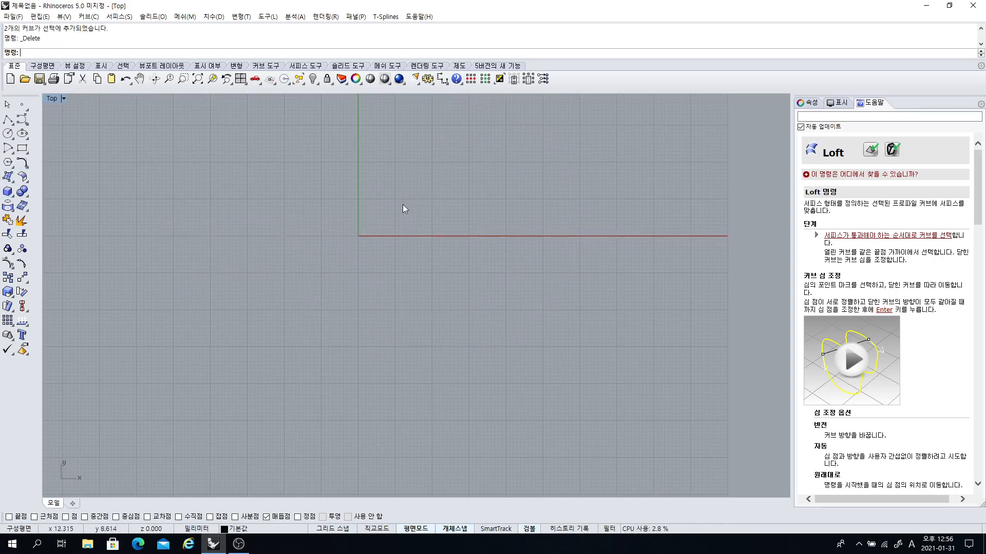
click(7, 176)
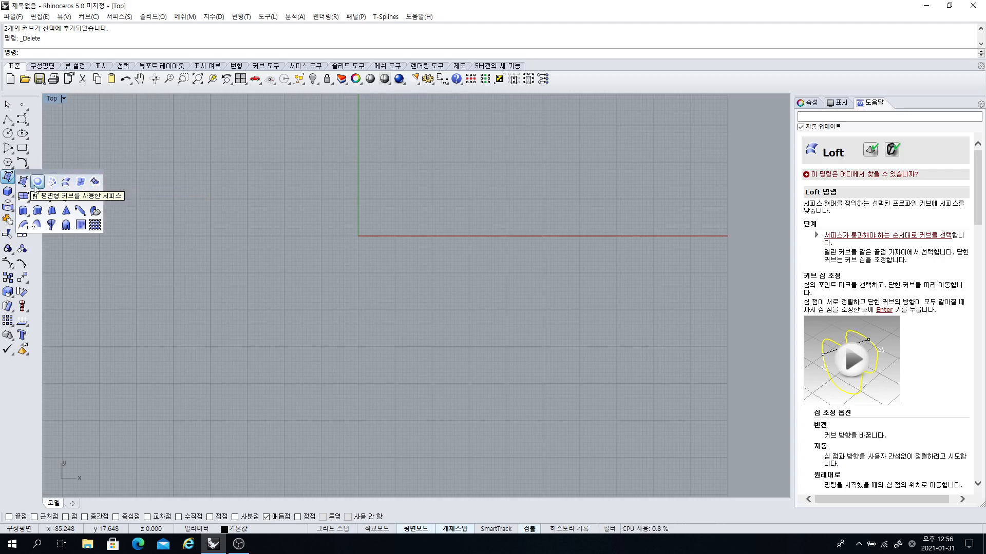
click(81, 181)
click(243, 206)
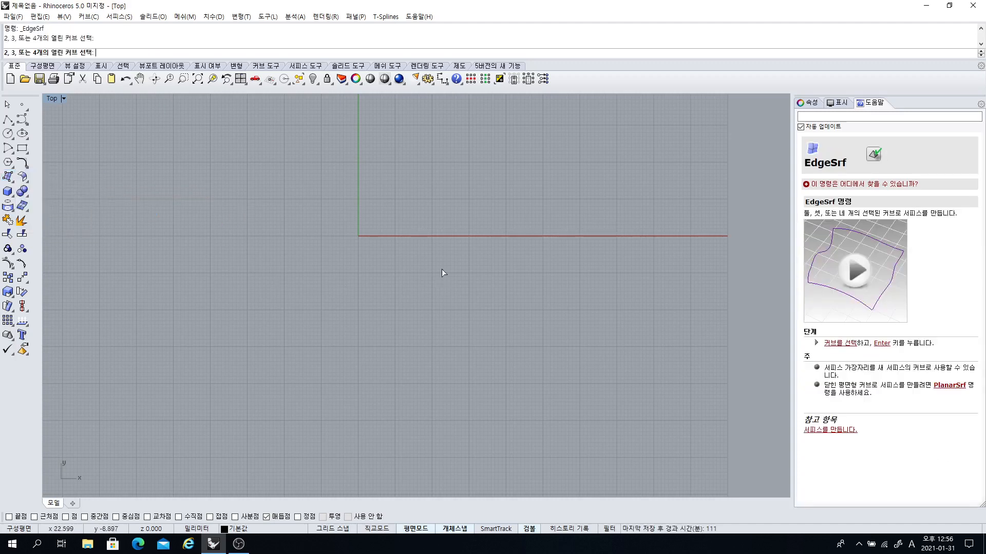
- Draw an S-shaped degree 3 curve with four control points on the negative X side of the Top view
click(22, 119)
click(278, 172)
click(216, 225)
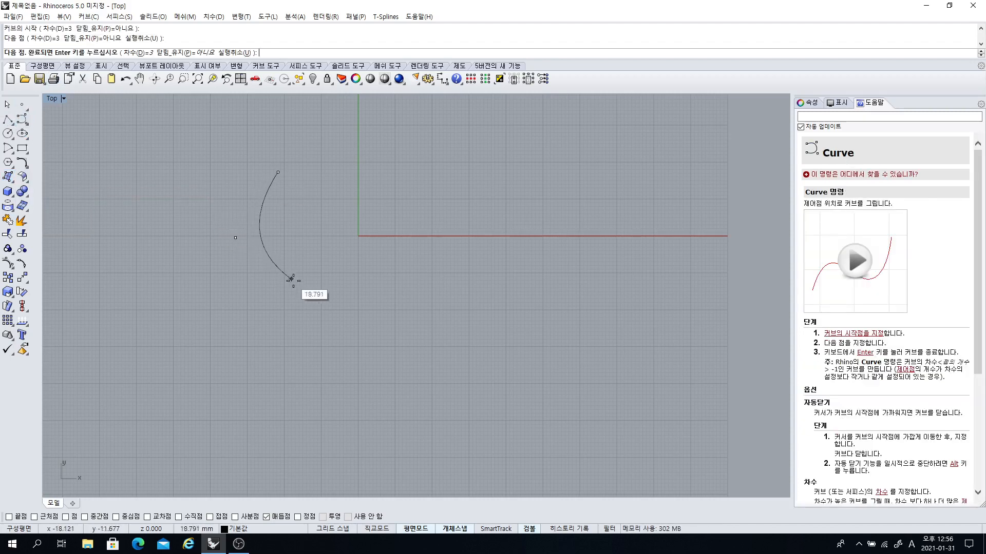
click(288, 277)
click(160, 293)
key(Return)
- Draw three straight two-point curves beside the S-shaped curve, one alongside it and two crossing both, enclosing a four-sided region
right_drag(376, 248, 359, 211)
key(Return)
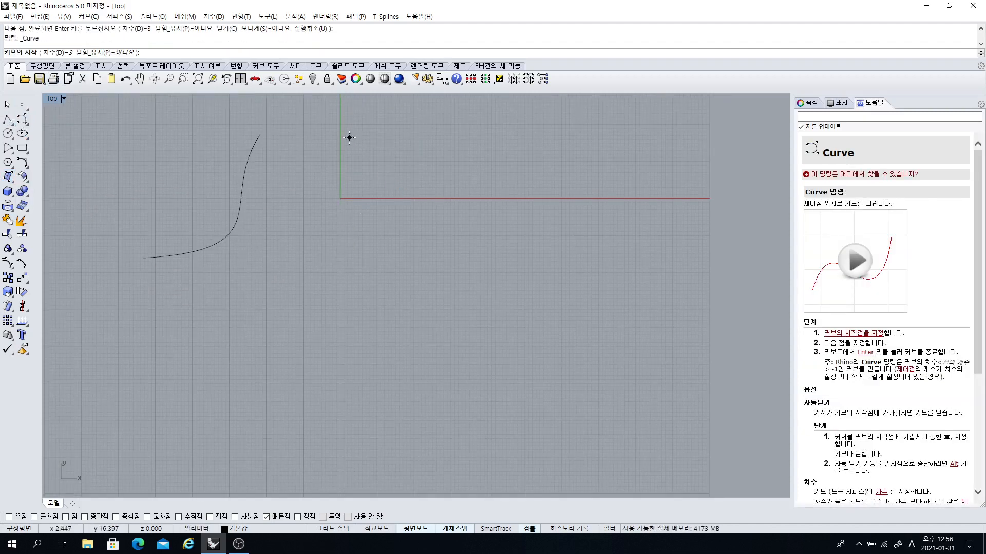
click(349, 138)
click(244, 266)
key(Return)
key(Return)
click(196, 216)
click(322, 257)
key(Return)
key(Return)
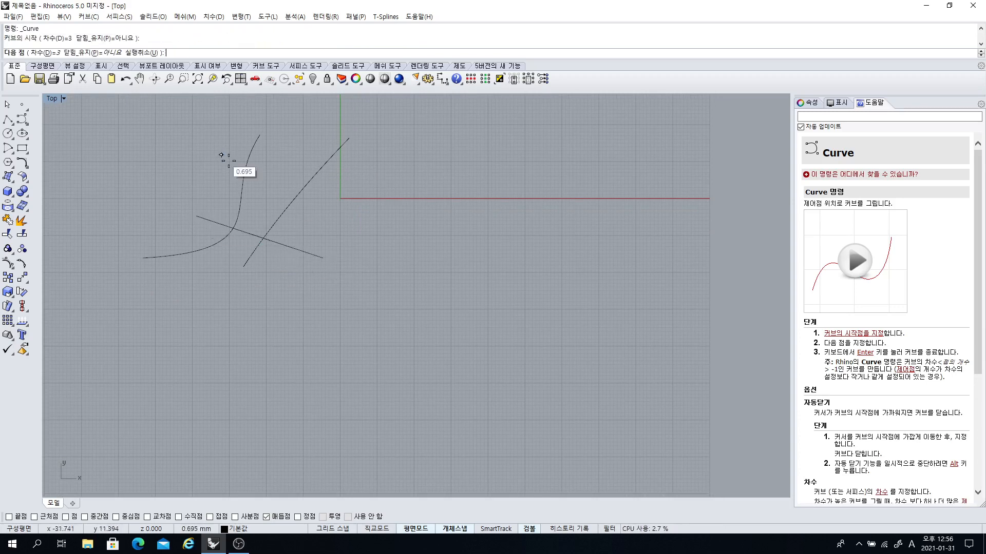
click(220, 155)
click(364, 223)
key(Return)
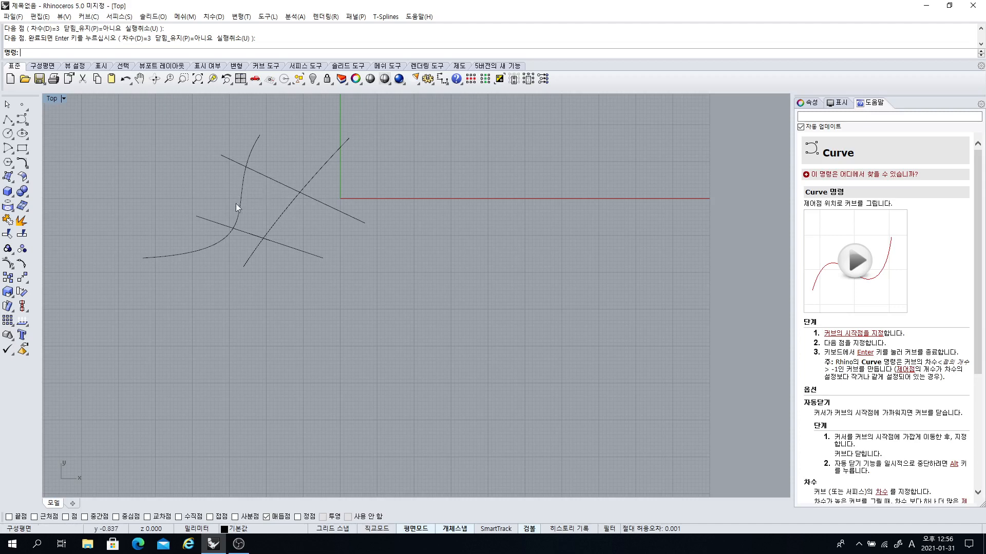
- Create an edge surface (EdgeSrf) from the four crossing curves and delete that surface, keeping the curves
click(14, 185)
click(72, 183)
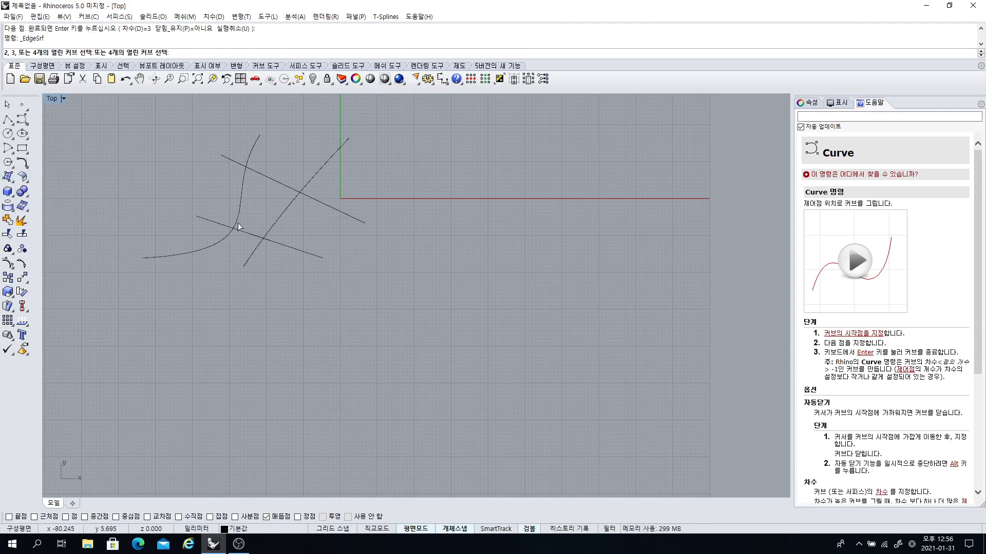
click(244, 233)
click(238, 211)
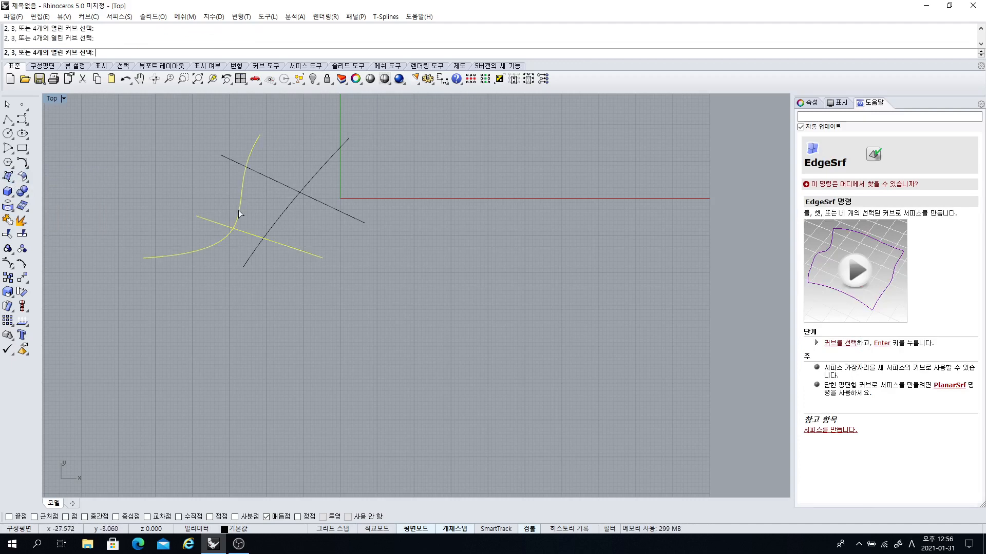
click(278, 184)
click(290, 204)
scroll(267, 200, up, 4)
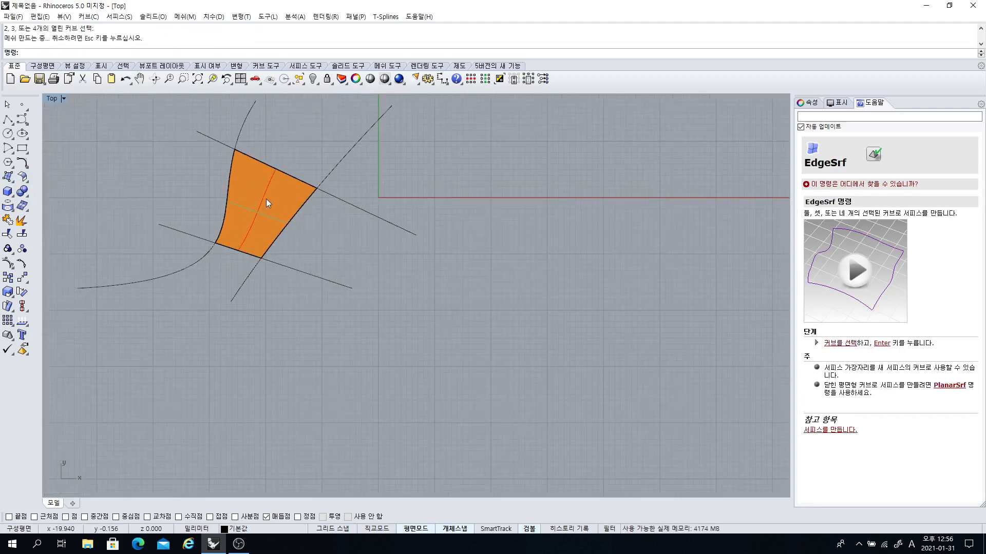
right_drag(266, 197, 256, 229)
click(243, 235)
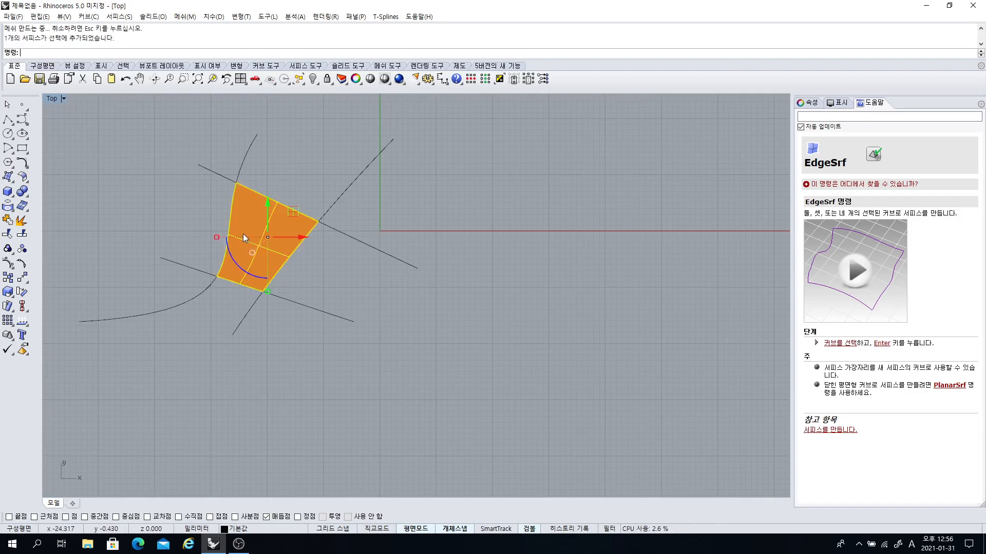
key(Delete)
- Draw a closed four-sided polyline shaped like a parallelogram beside the crossing curves, just below the X axis
right_drag(300, 260, 310, 249)
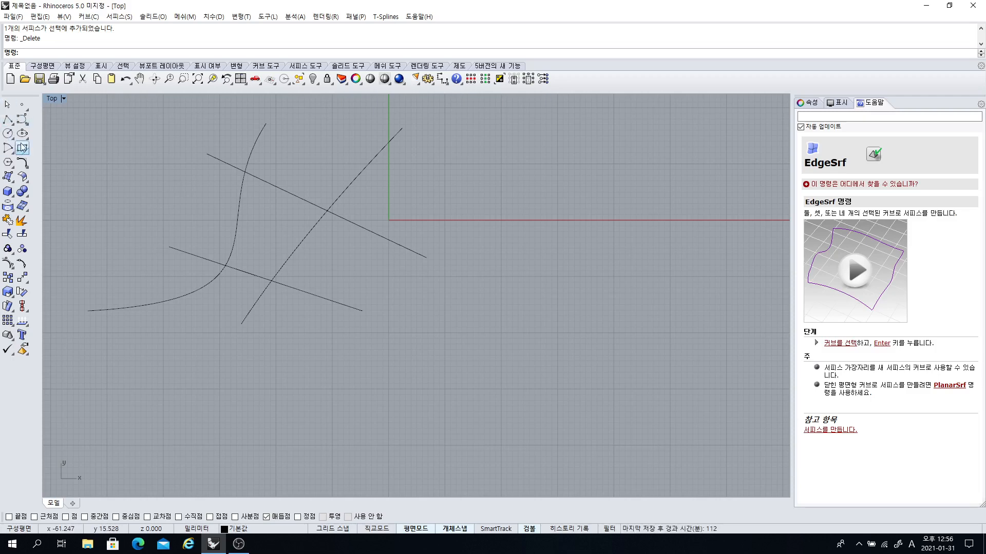
click(9, 120)
click(450, 229)
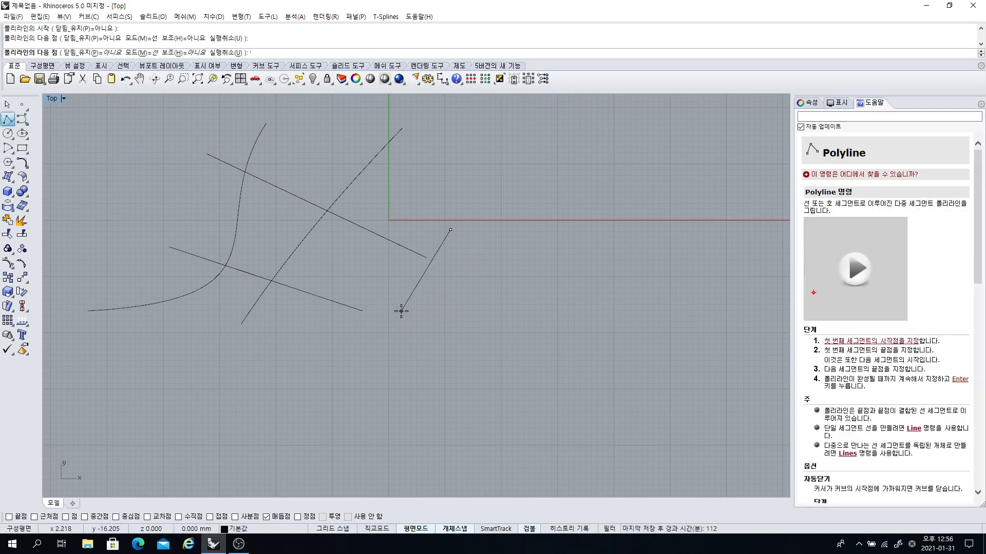
click(401, 311)
click(515, 322)
click(573, 214)
click(454, 230)
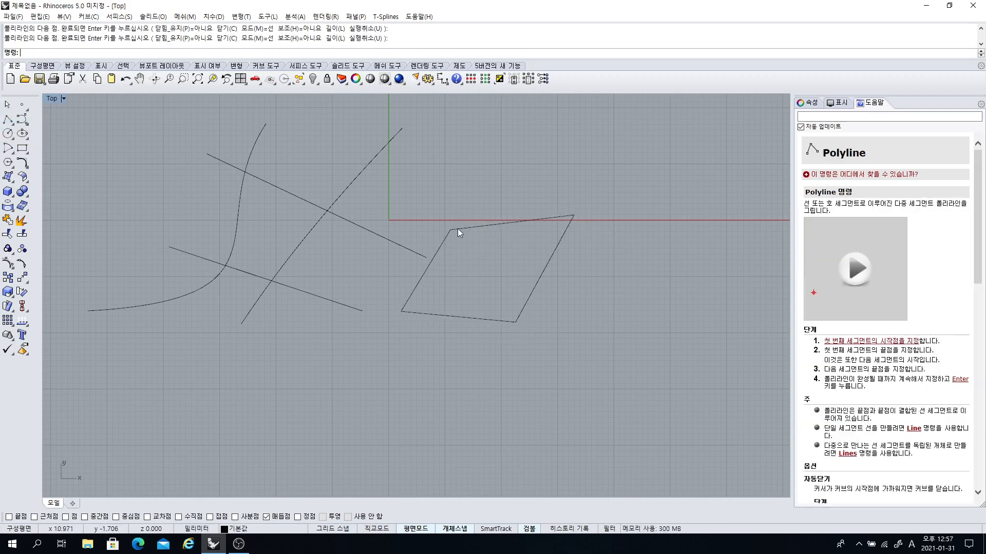
right_click(480, 234)
key(Escape)
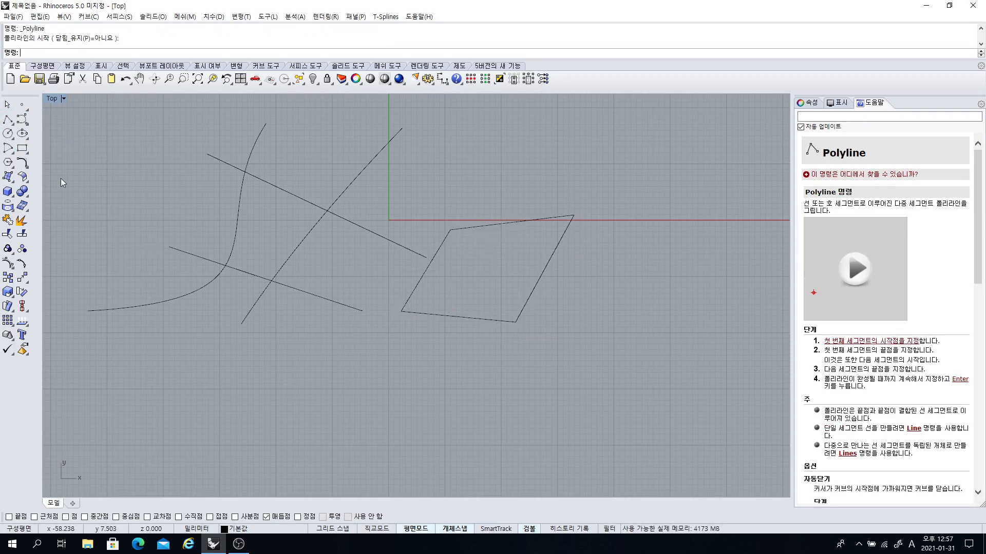
click(15, 179)
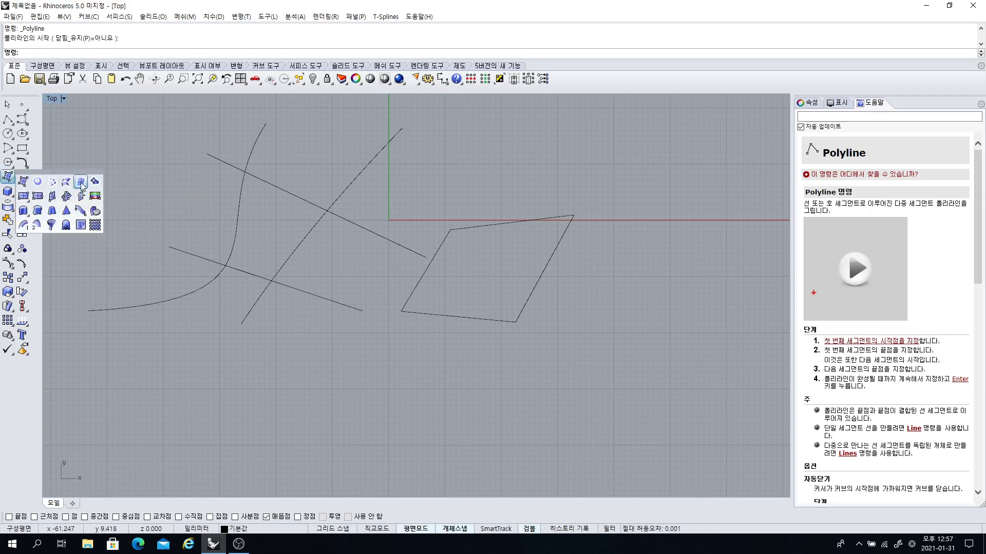
click(81, 183)
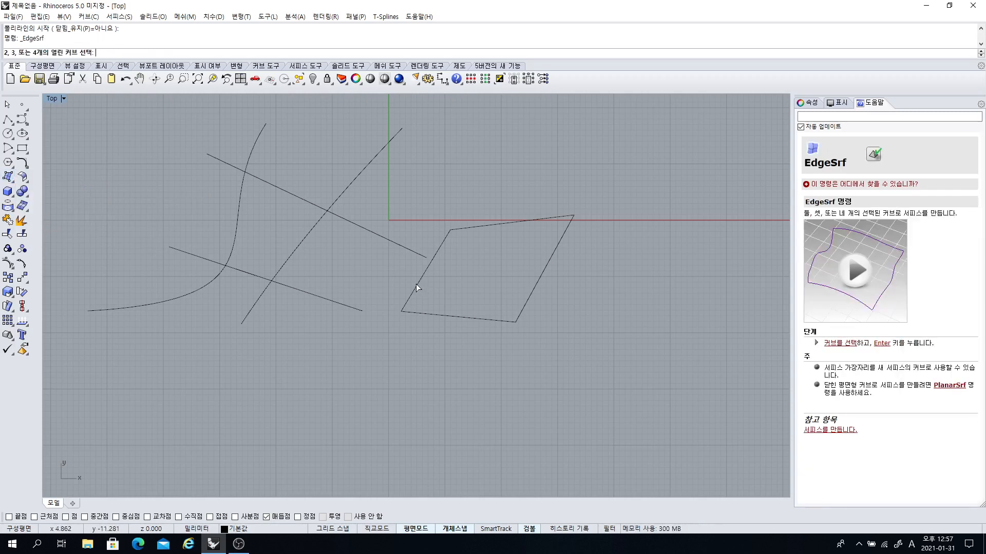
key(Escape)
- Check the closed polyline's object properties and explode it into separate segments
click(547, 265)
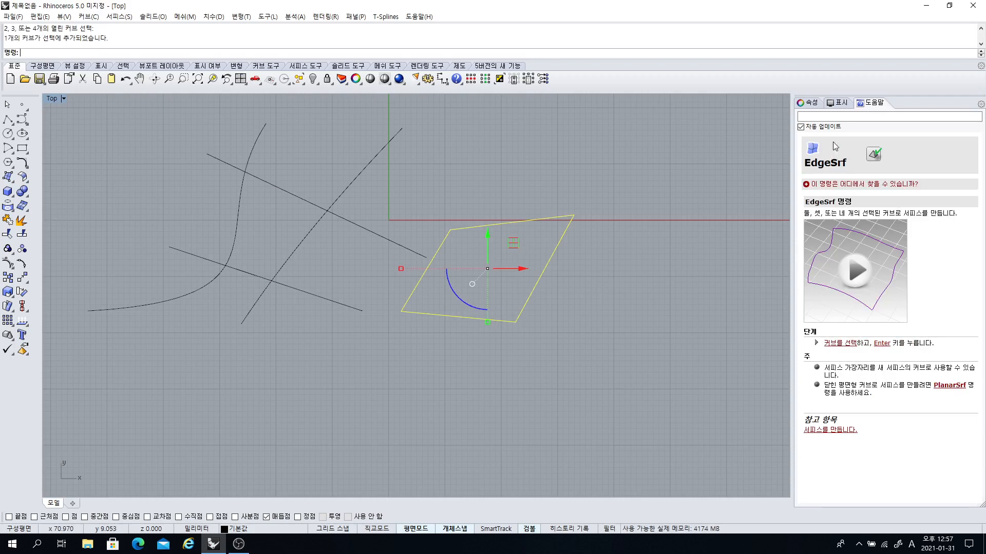
click(808, 102)
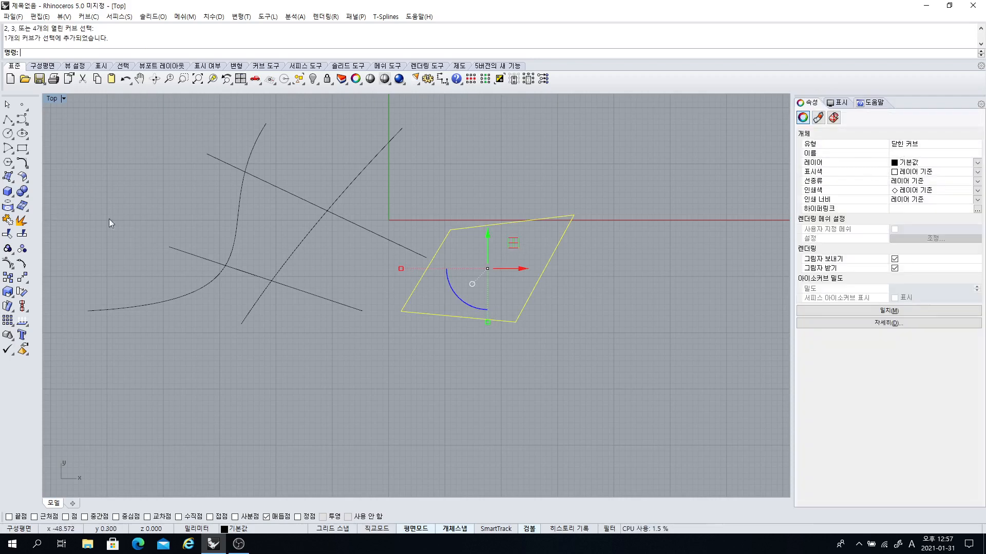
right_click(8, 221)
- Create an edge surface from all four exploded segments of the parallelogram and undo it
click(11, 179)
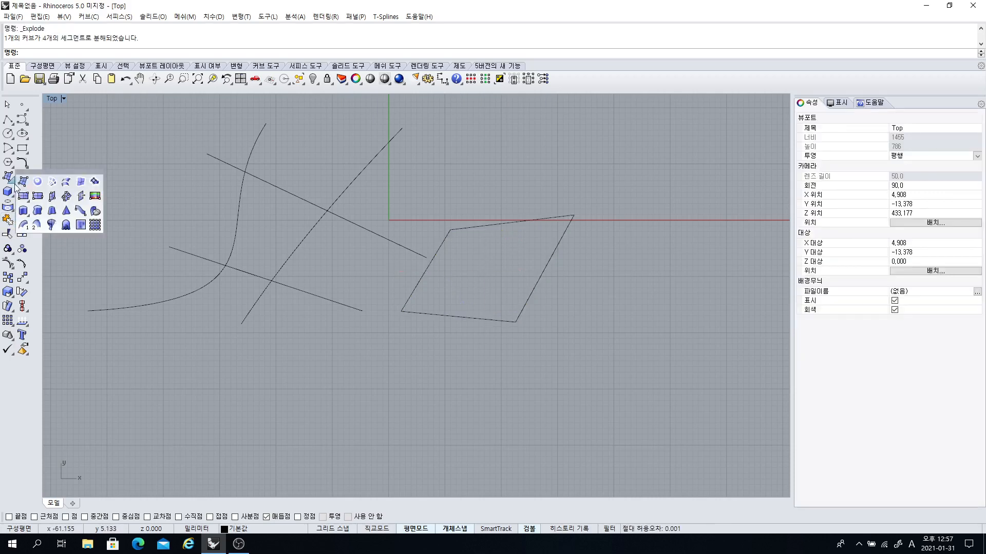
click(83, 182)
click(435, 314)
click(424, 288)
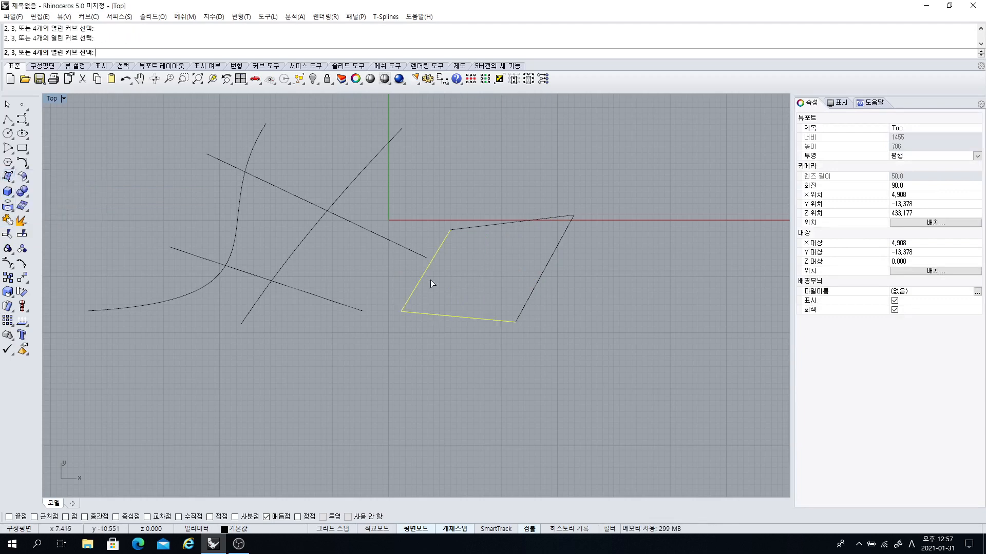
click(477, 226)
click(531, 288)
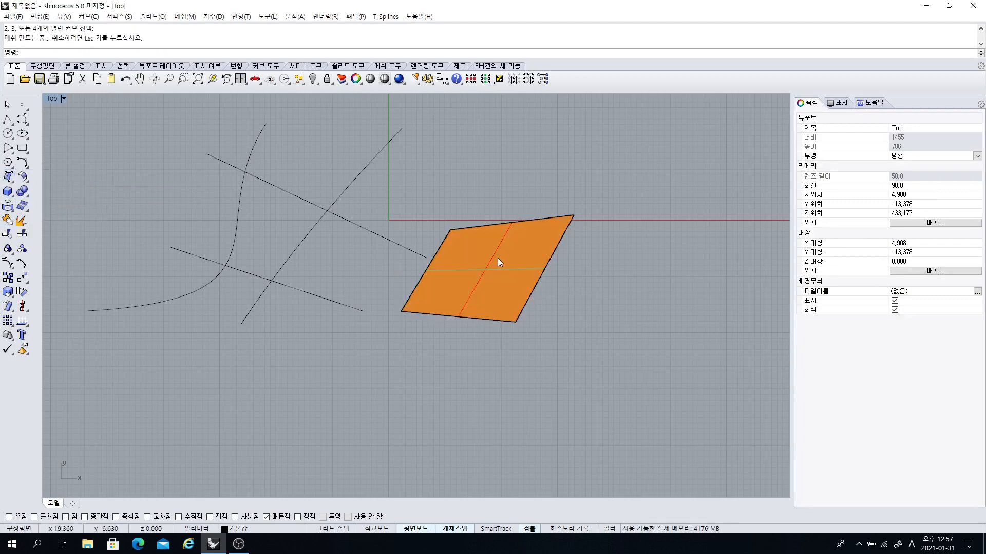
key(ctrl+z)
- Create an edge surface from only two adjacent parallelogram segments, the lower and right ones, and delete the surface
key(Return)
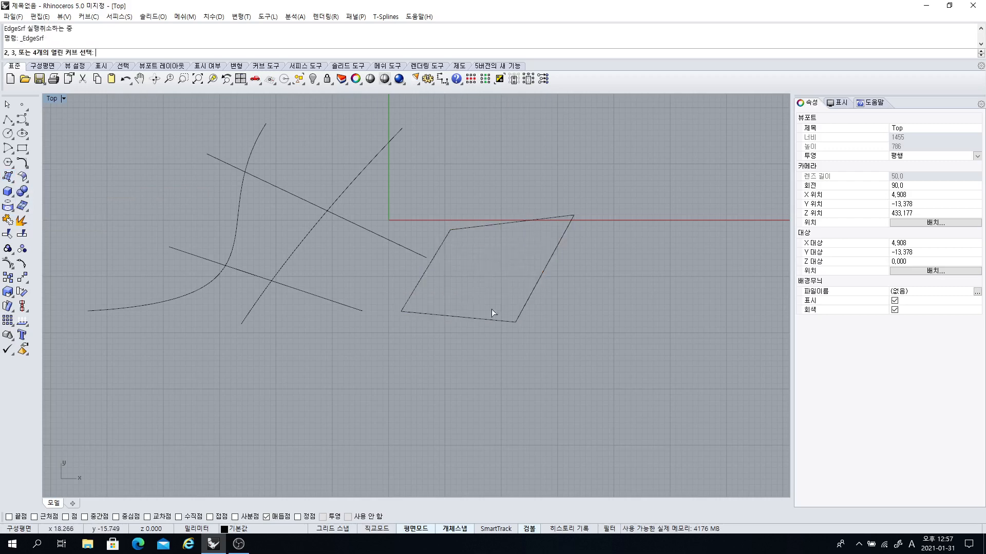
click(473, 317)
click(532, 293)
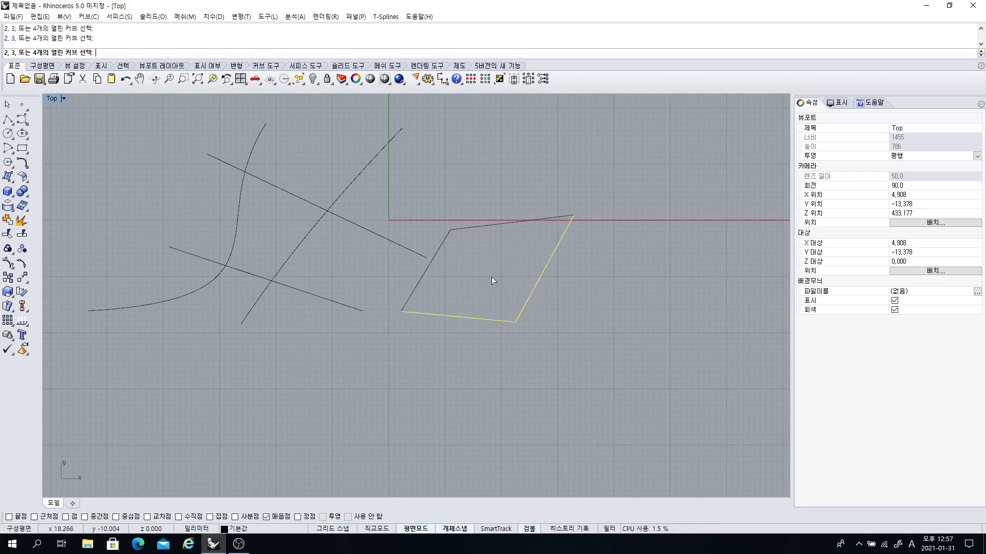
key(Return)
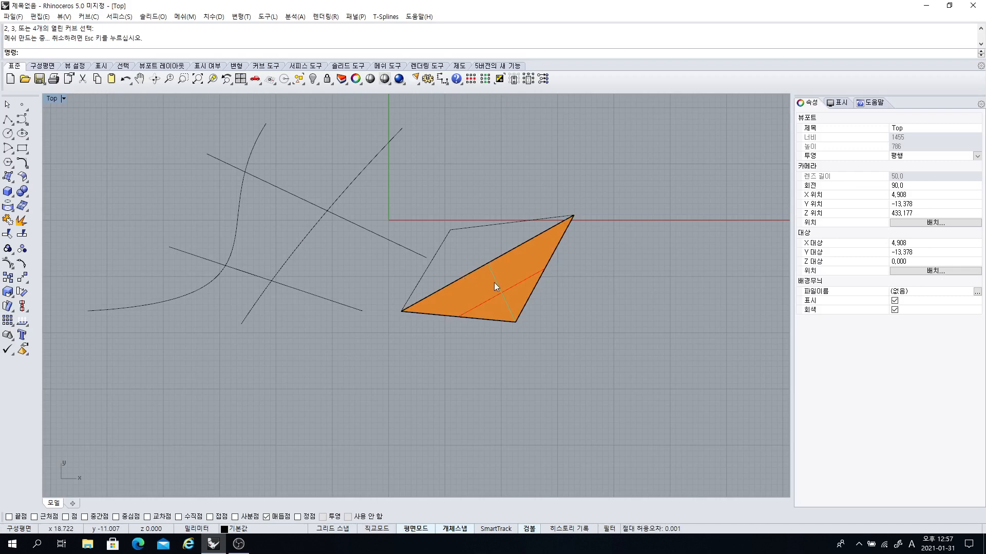
click(494, 282)
key(Delete)
- Create an edge surface from three parallelogram segments, the lower, right and upper ones, and delete the surface
key(Return)
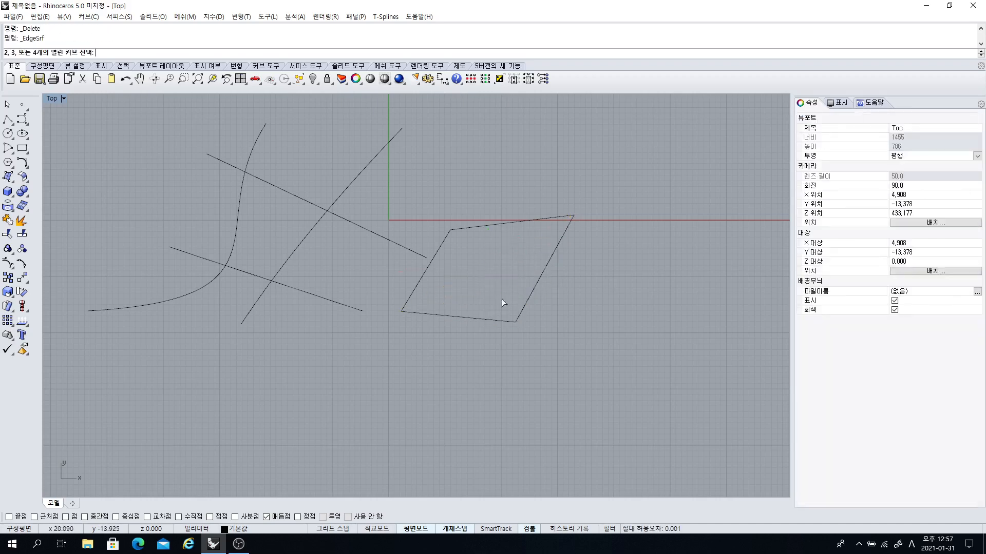
click(465, 317)
click(528, 298)
click(506, 222)
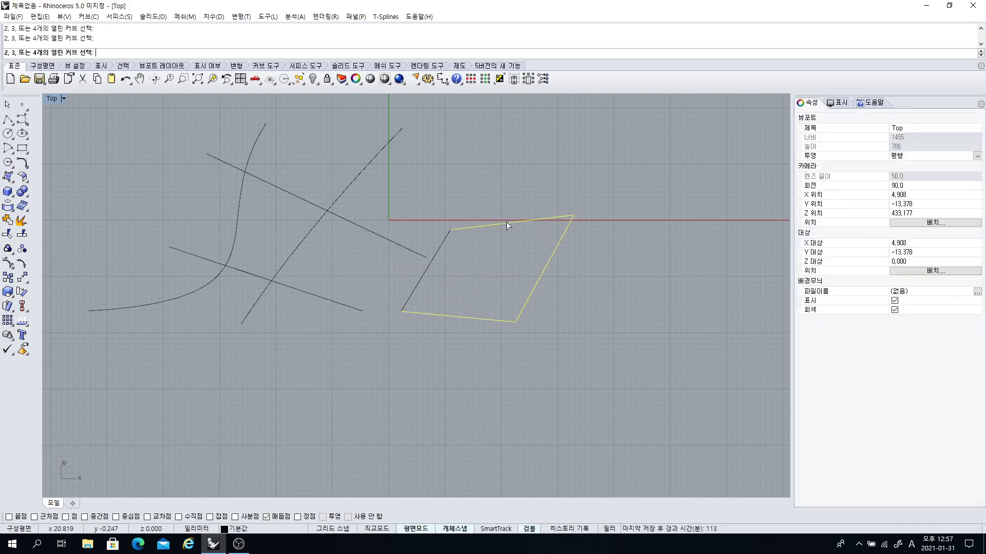
key(Return)
click(512, 272)
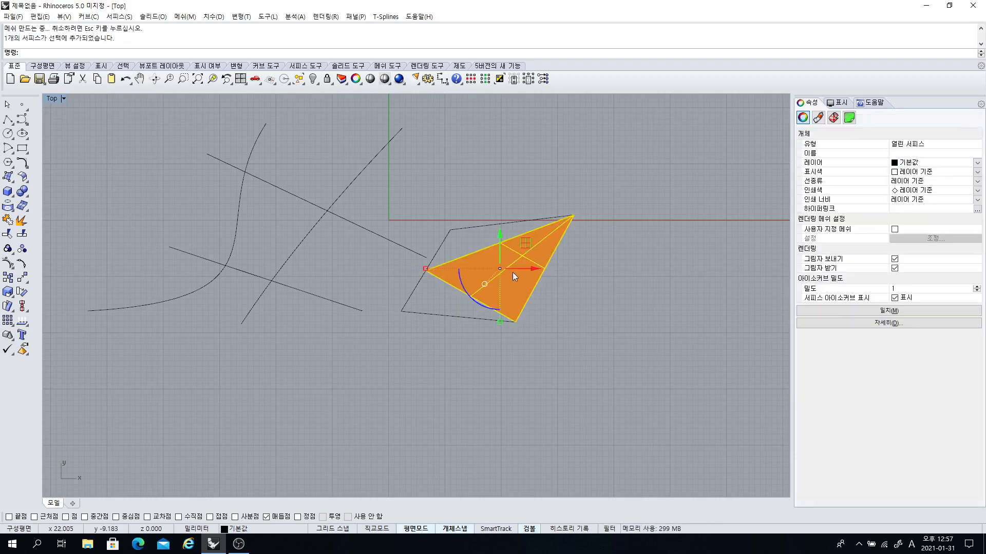
key(Delete)
mouse_move(515, 285)
right_down()
mouse_move(465, 255)
mouse_move(524, 297)
right_up()
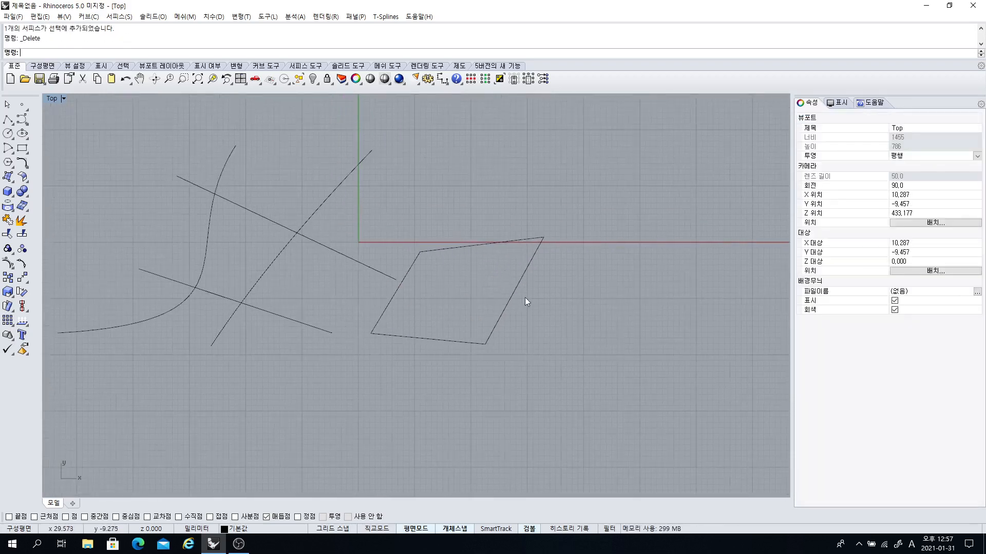
- Delete the four exploded segments of the parallelogram
drag(519, 341, 413, 229)
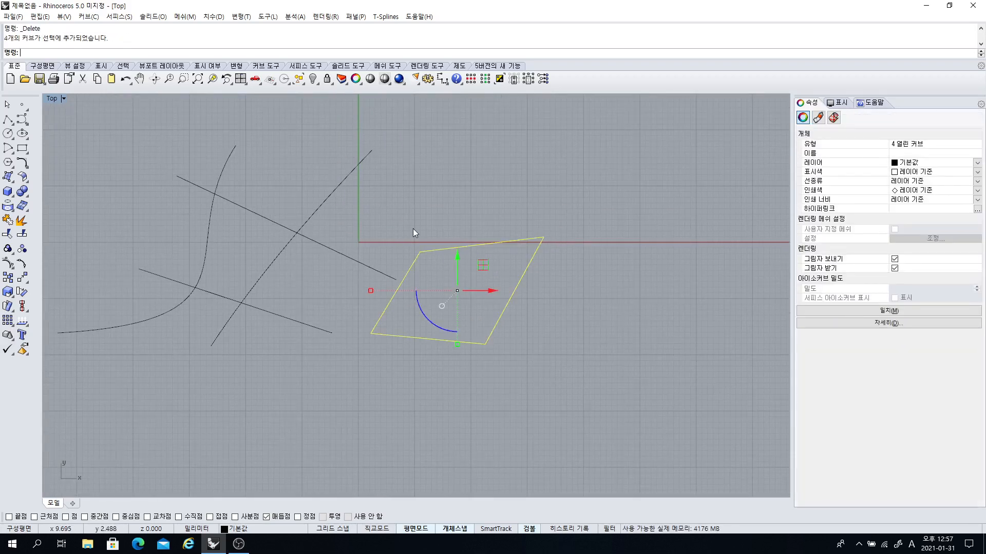
key(Delete)
right_drag(413, 229, 448, 239)
scroll(327, 241, down, 3)
scroll(309, 236, up, 1)
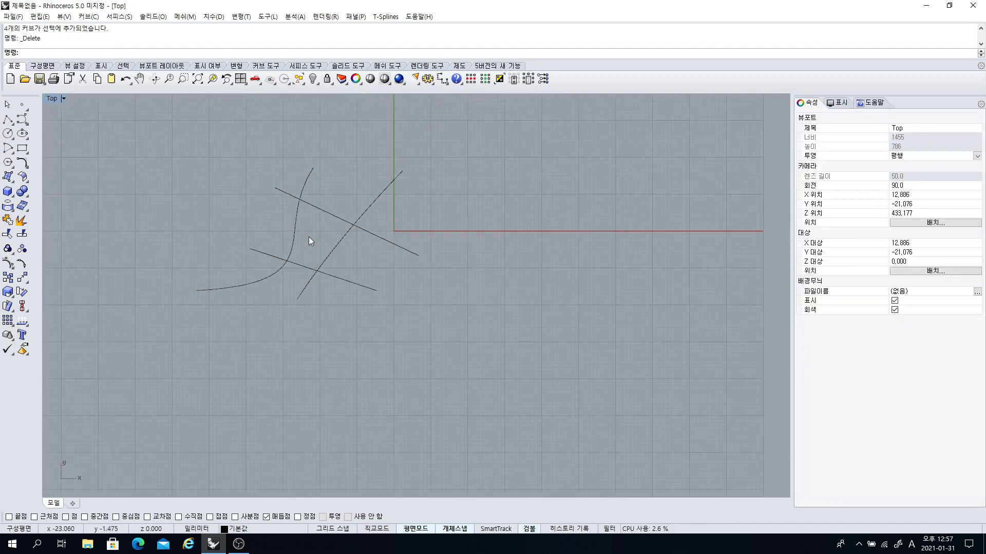
- Draw two separate, nearly parallel horizontal lines of similar length, one above and one below the x-axis, beside the crossing curves
click(8, 120)
click(450, 198)
click(538, 198)
key(Return)
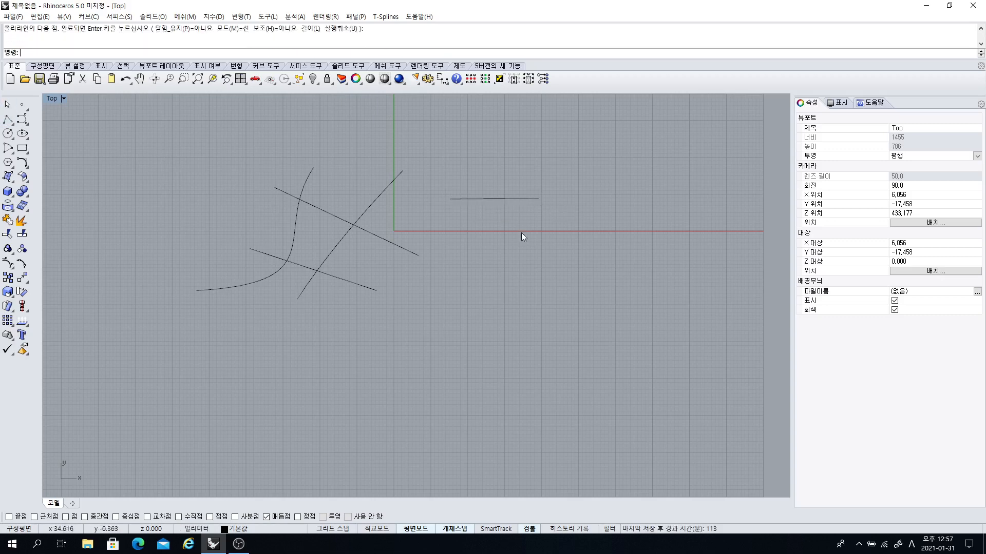
key(Return)
click(455, 242)
click(535, 240)
key(Return)
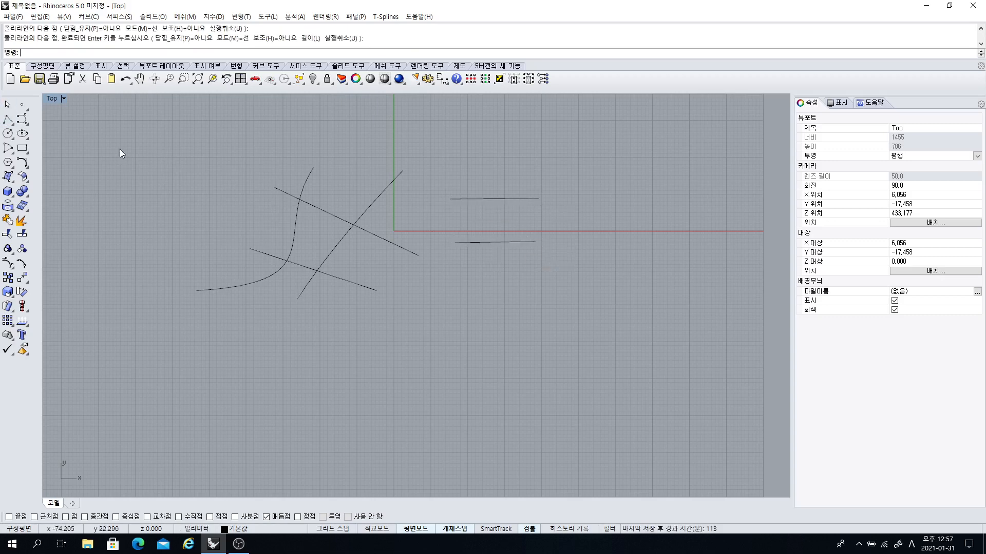
- Create an edge surface from the two separate horizontal lines and delete the surface
click(8, 177)
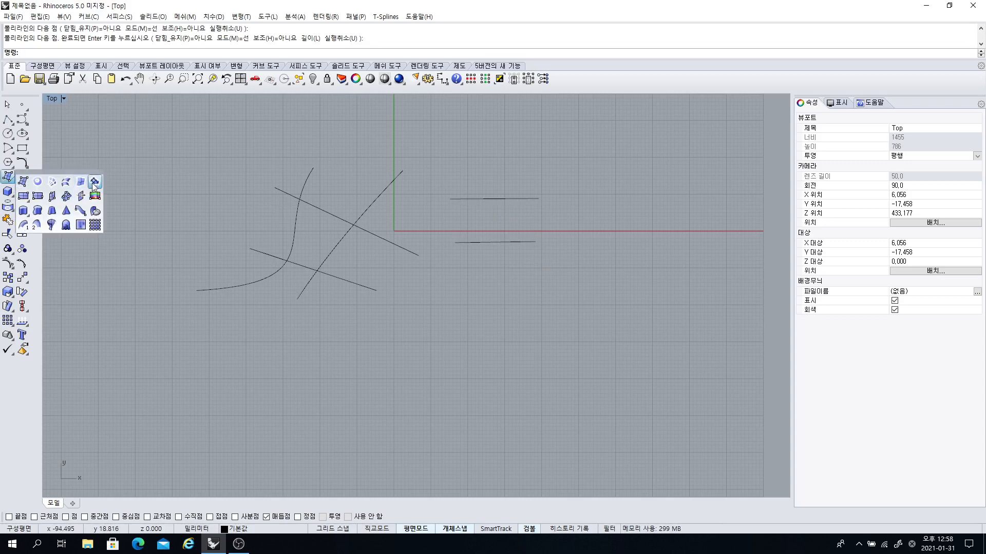
click(81, 182)
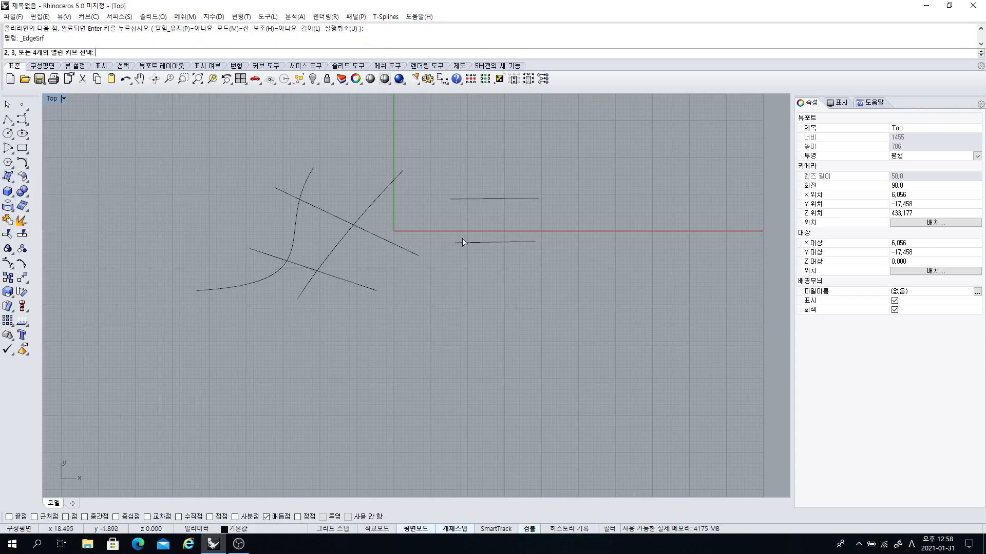
click(483, 200)
click(479, 241)
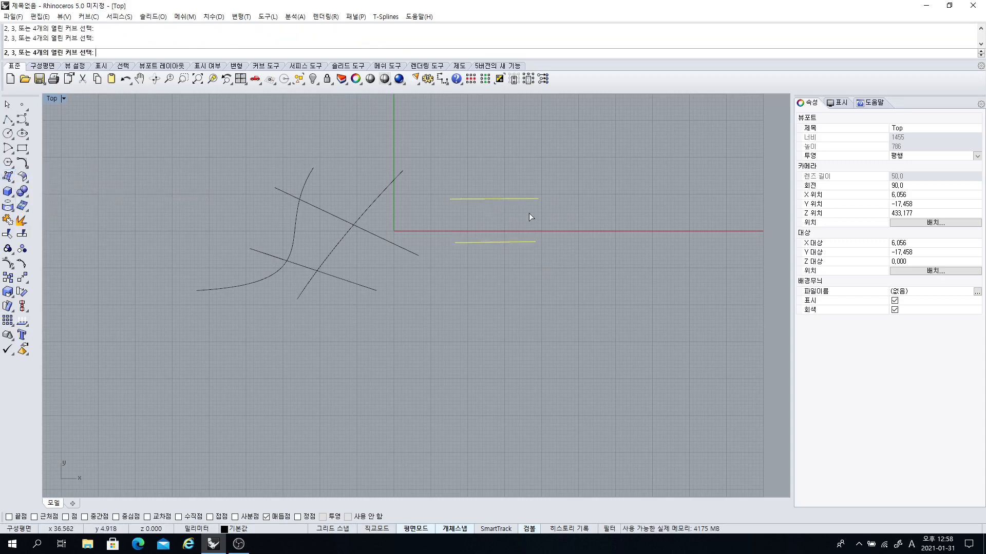
key(Return)
click(496, 222)
key(Delete)
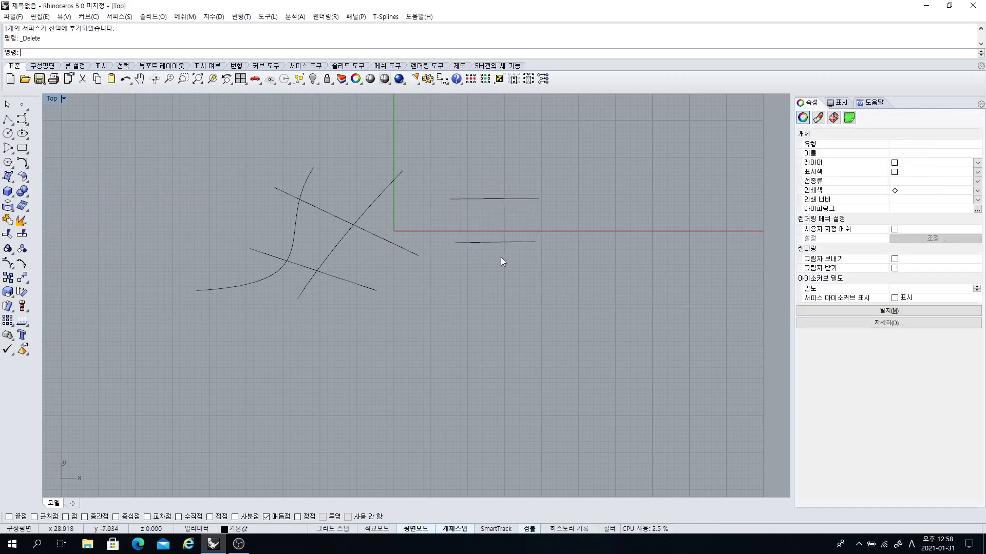
- Delete all remaining curves and draw a circle centred below the x-axis, with its edge reaching the y-axis
key(ctrl+a)
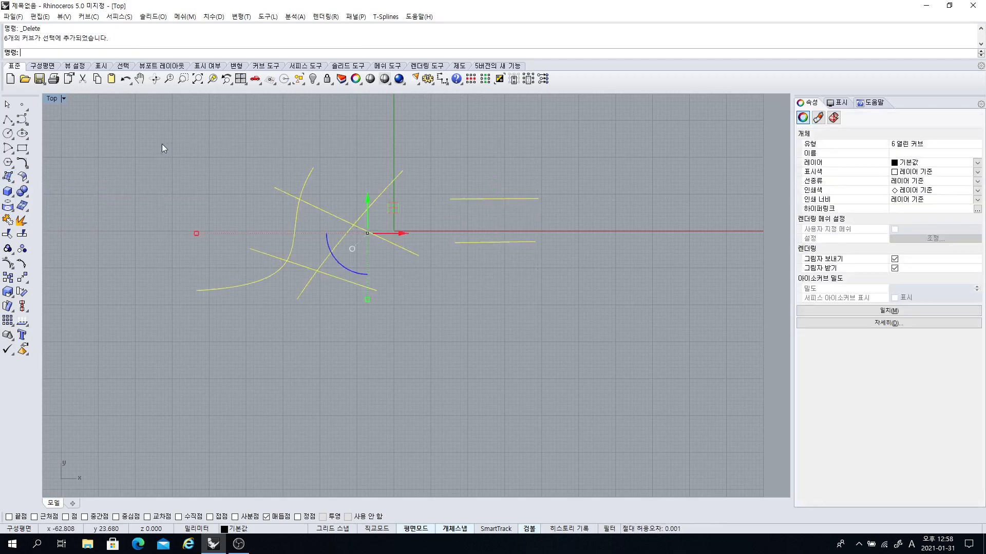
key(Delete)
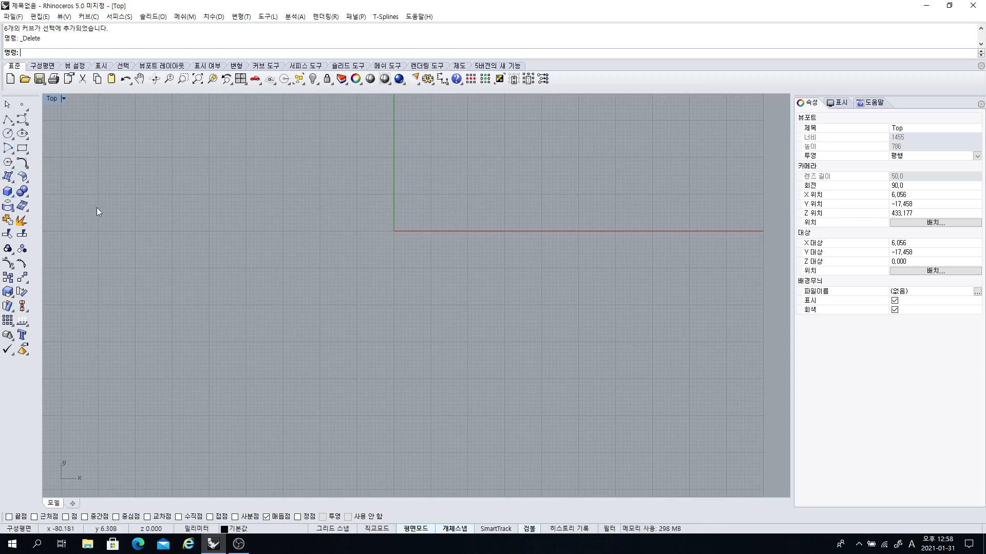
click(8, 176)
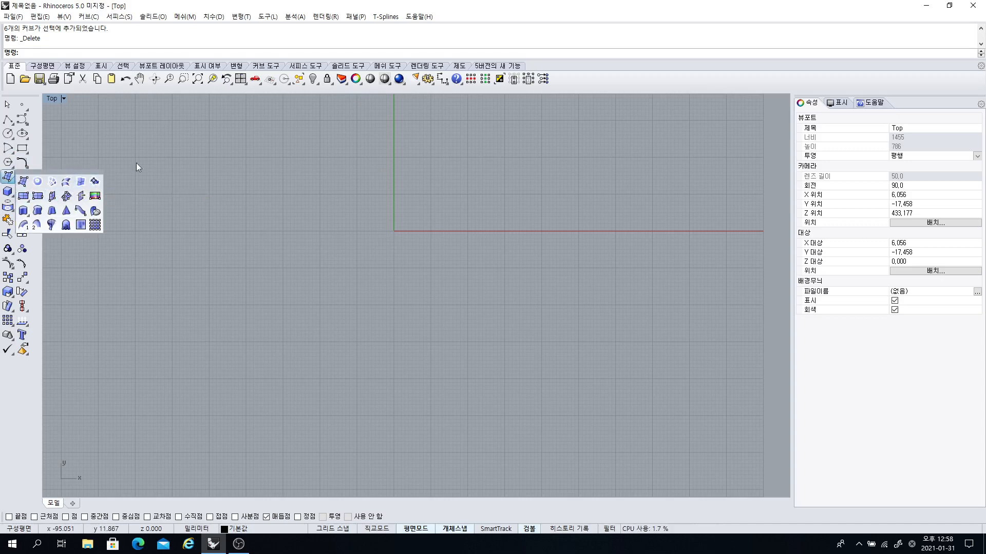
click(8, 134)
click(333, 264)
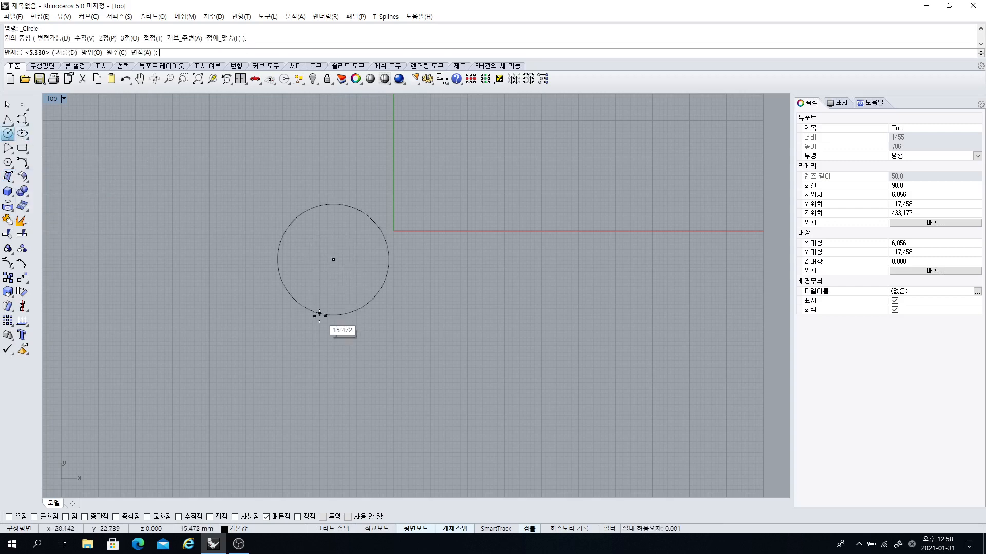
click(344, 314)
right_drag(344, 314, 331, 280)
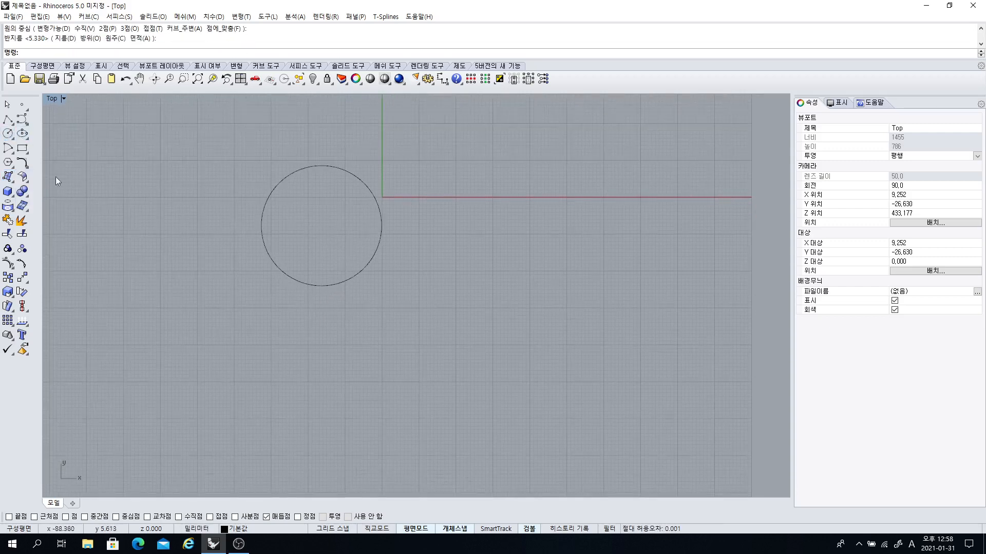
- Create a Patch surface from the circle with 50 U spans, 50 V spans, stiffness 20 and automatic trim on
click(8, 176)
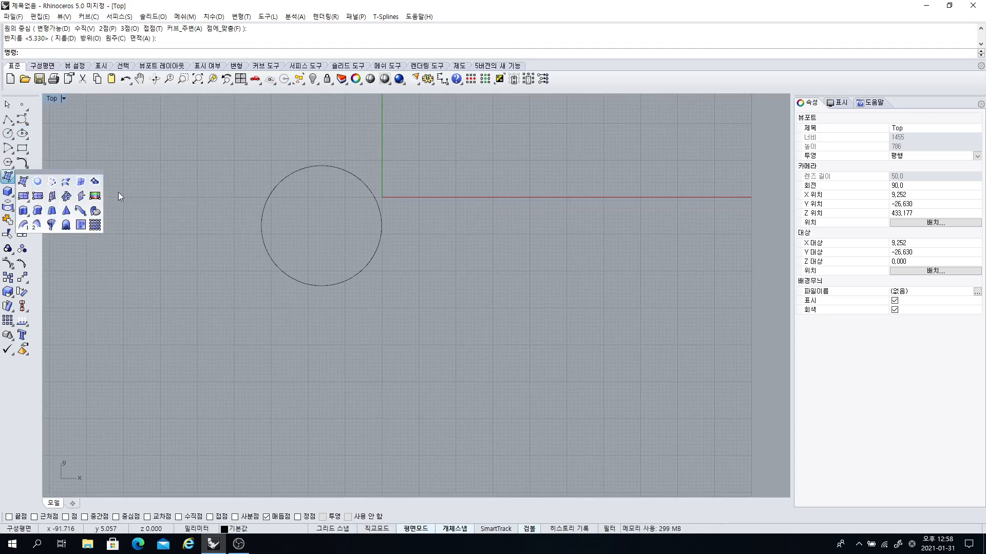
click(96, 183)
click(273, 193)
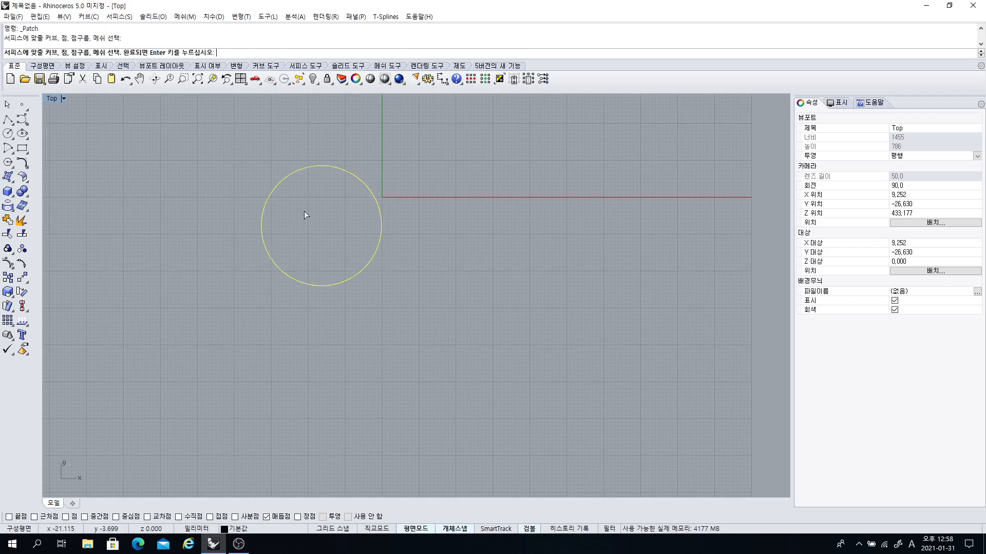
key(Return)
click(354, 380)
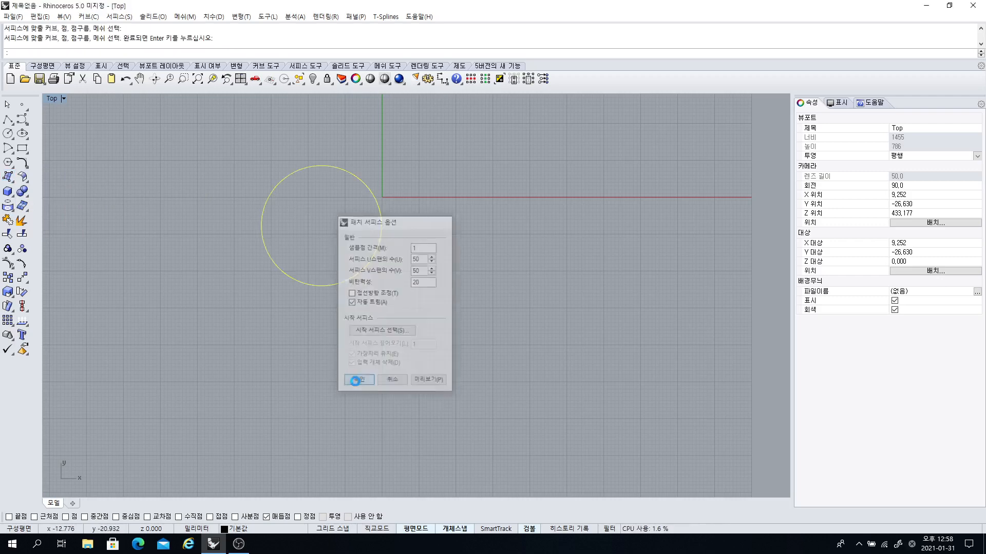
- Display the circular patch surface's control points to examine their layout, and hide them again
scroll(327, 248, up, 5)
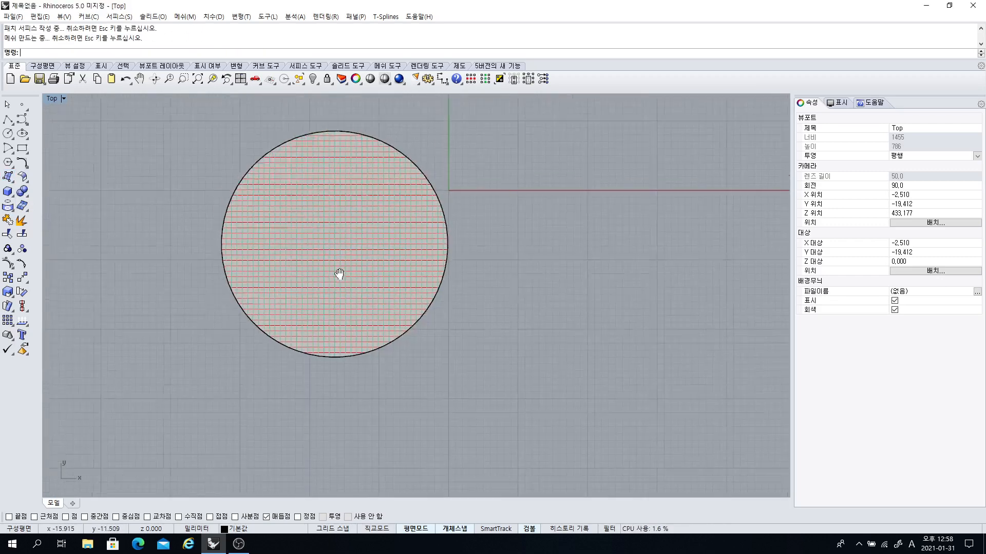
click(330, 268)
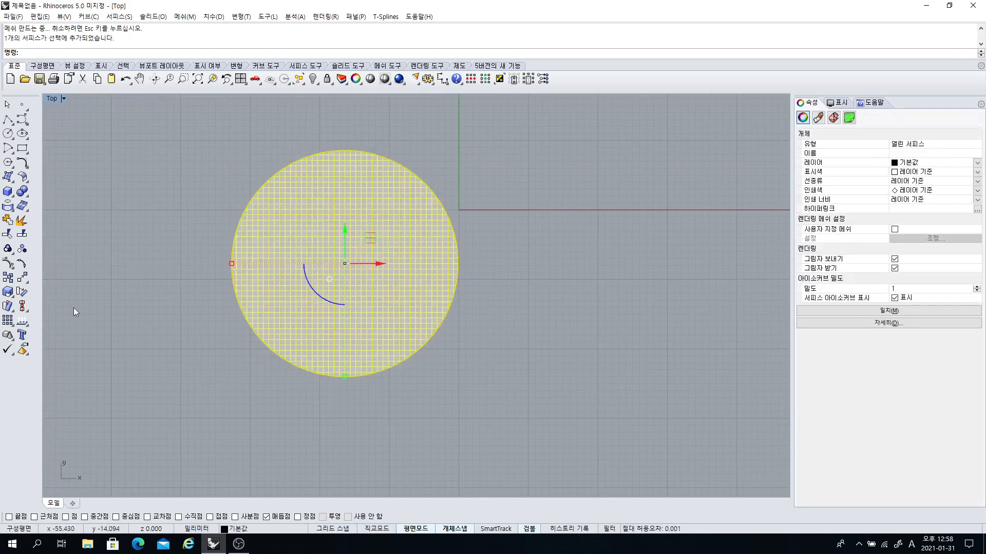
click(7, 263)
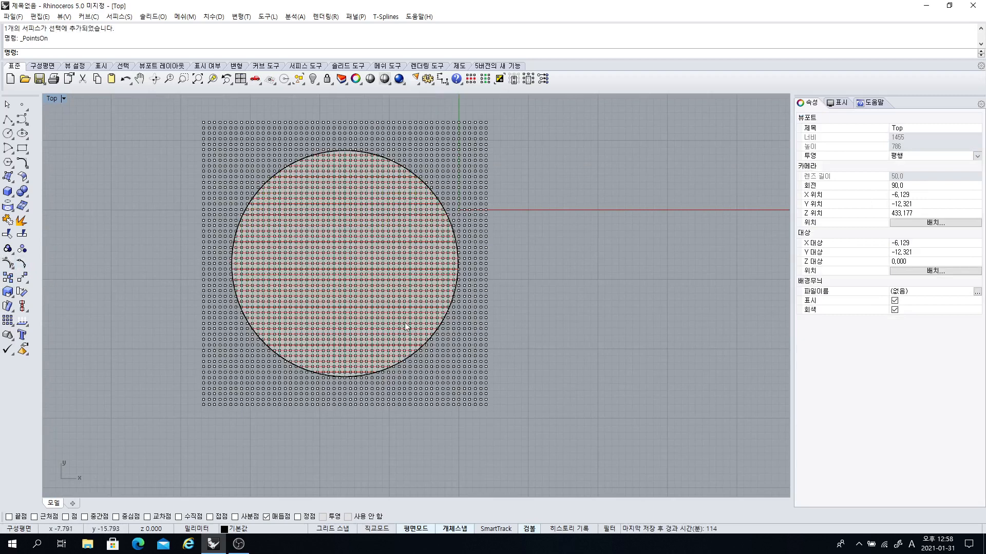
key(Escape)
right_drag(388, 283, 411, 258)
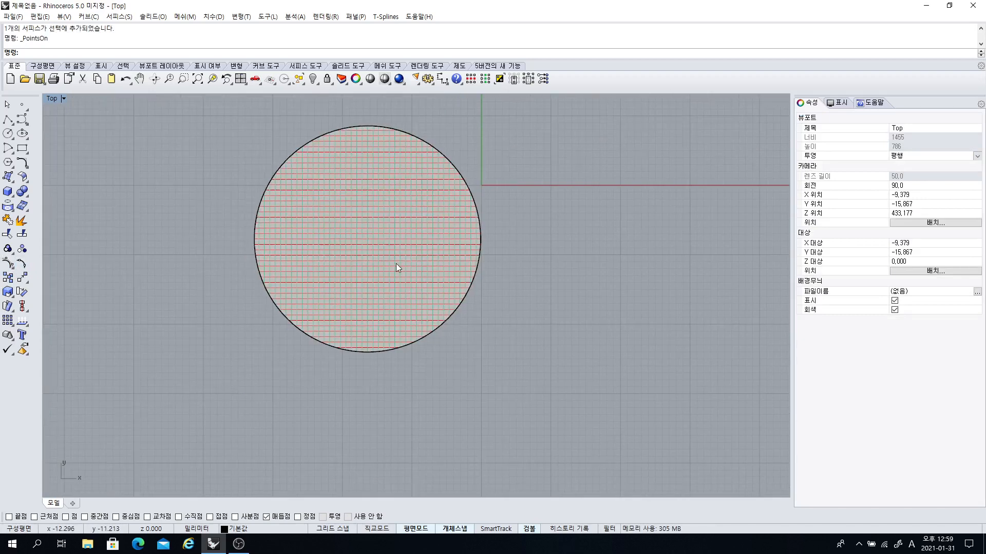
- Undo the circular patch surface and try to turn on the circle's control points
key(ctrl+z)
key(F10)
click(458, 311)
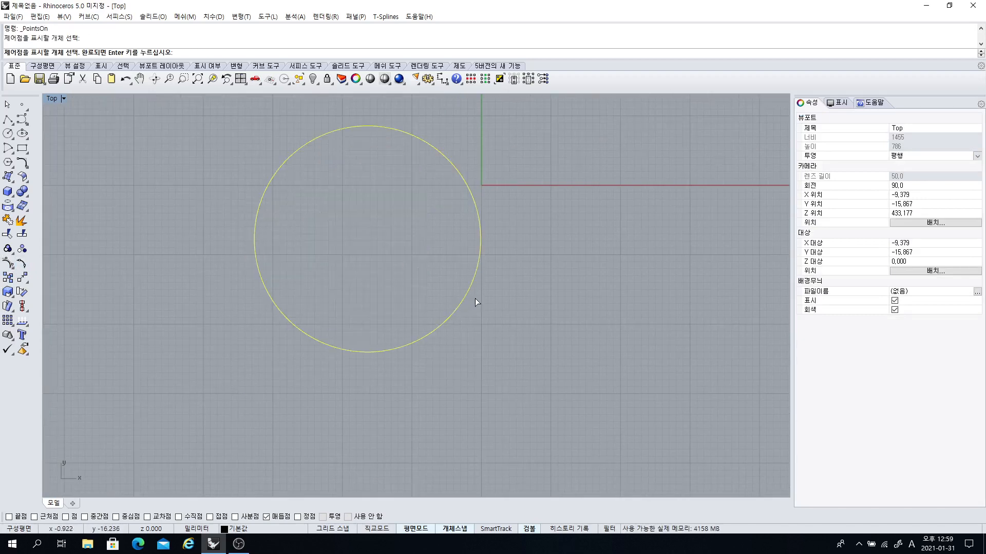
key(Return)
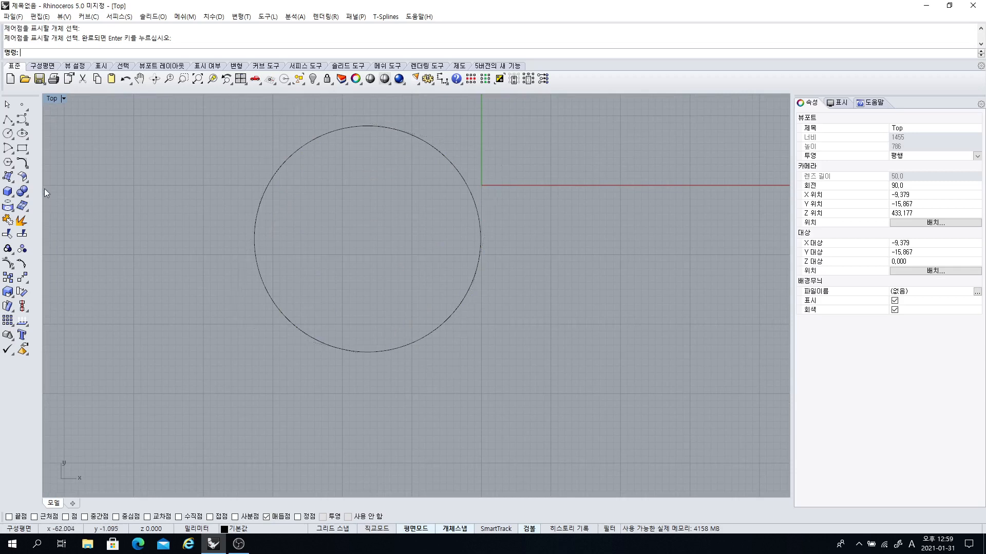
- Create a Patch surface from the circle with 50 U and V spans and automatic trim off, and undo it
click(7, 177)
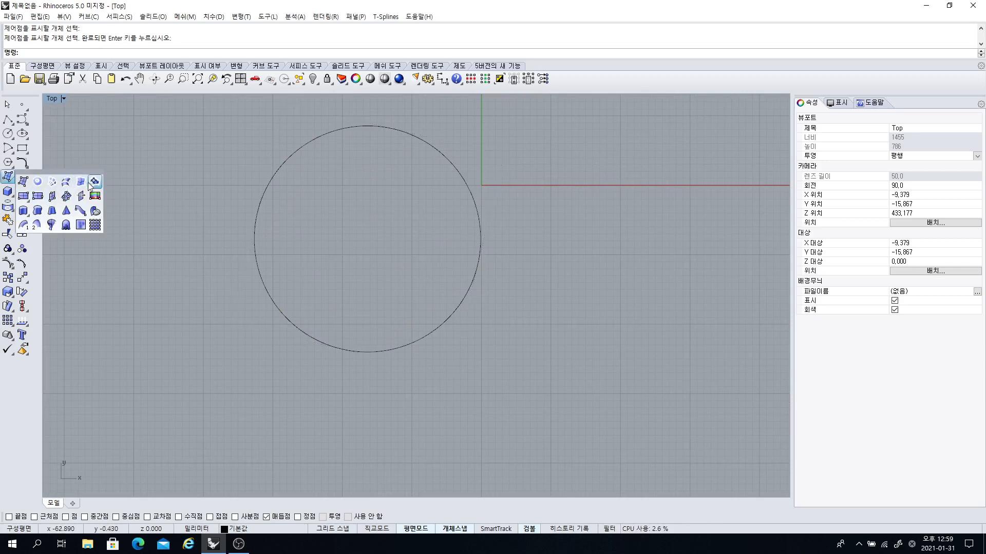
click(91, 183)
click(262, 186)
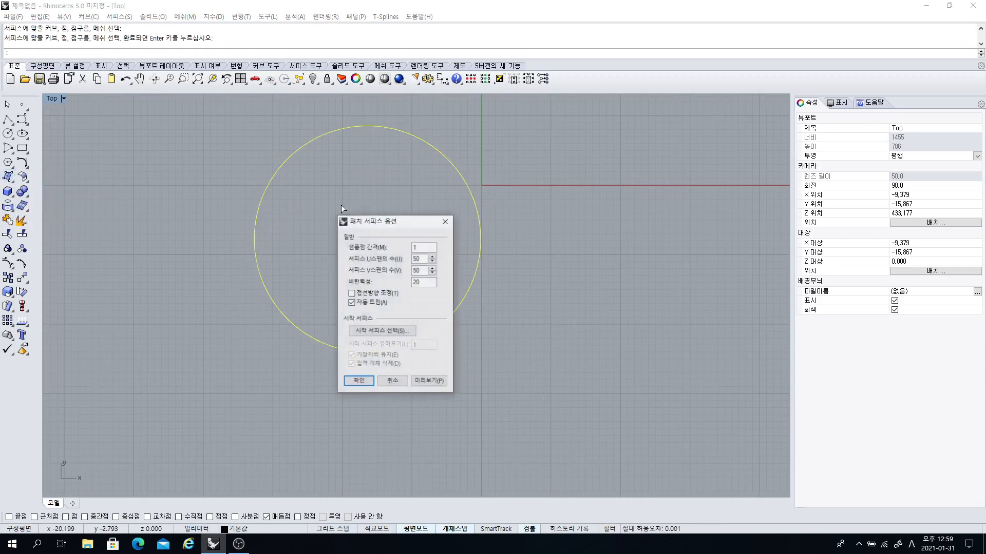
key(Return)
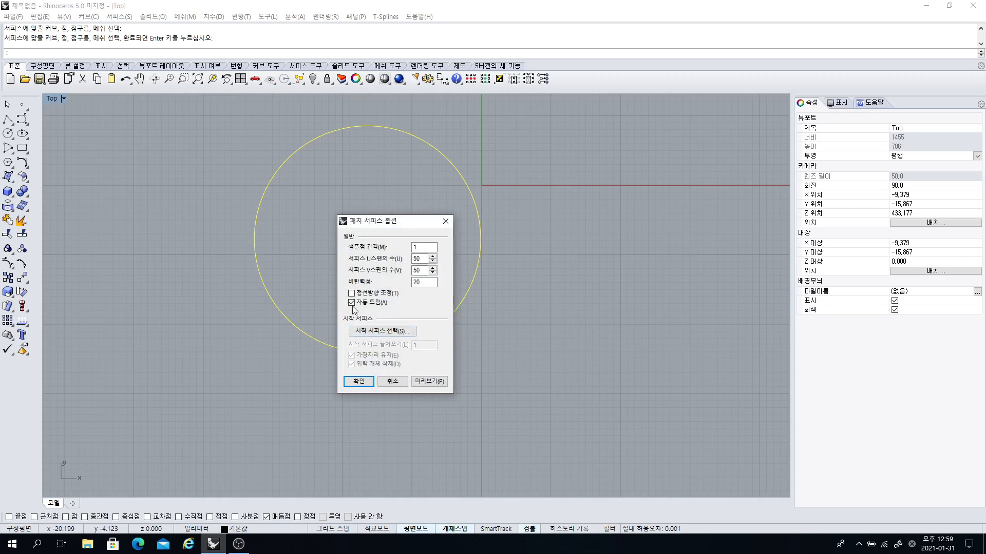
click(359, 381)
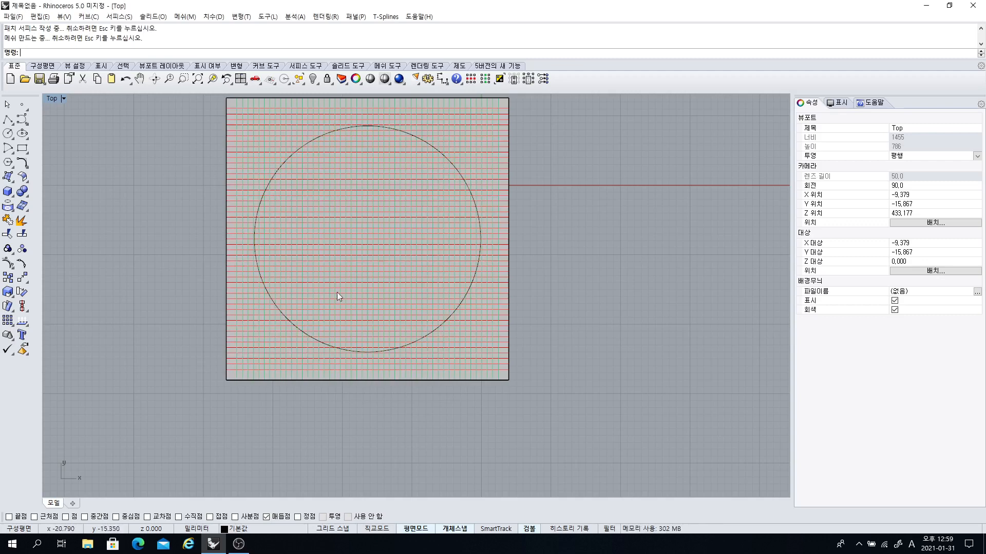
scroll(316, 241, down, 4)
right_drag(340, 167, 317, 150)
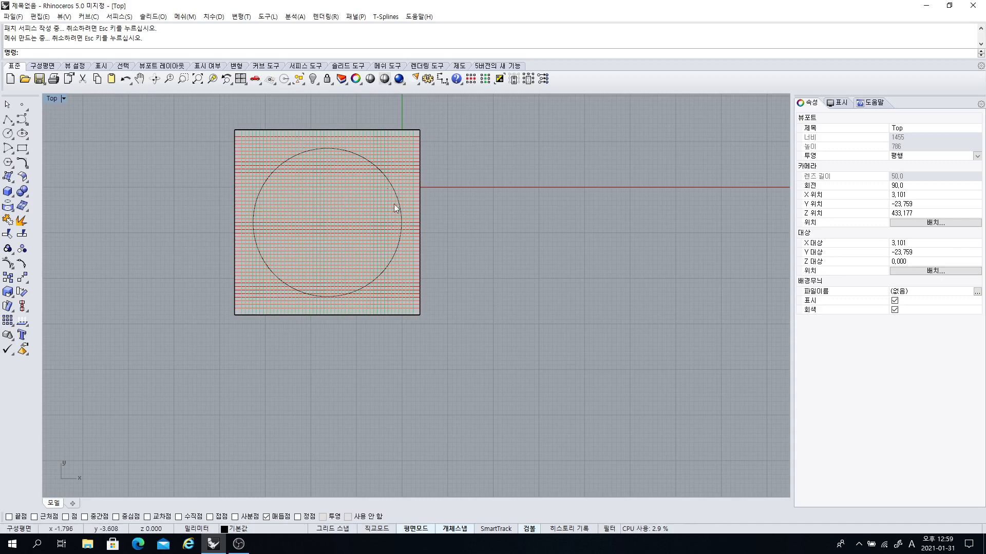
key(ctrl+z)
right_drag(369, 230, 380, 247)
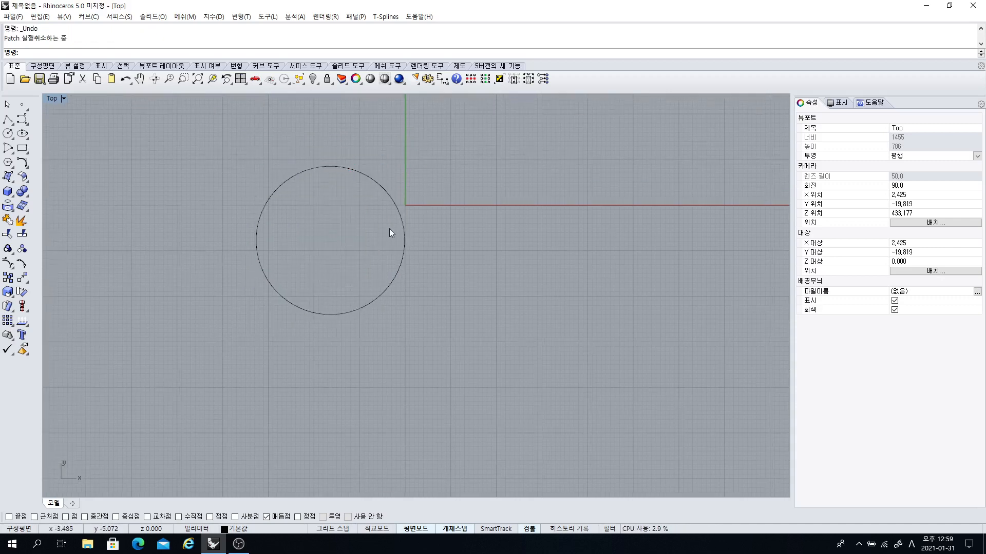
- Create an untrimmed Patch surface from the circle with 10 U spans, 10 V spans and stiffness 20, previewing it before accepting
click(8, 177)
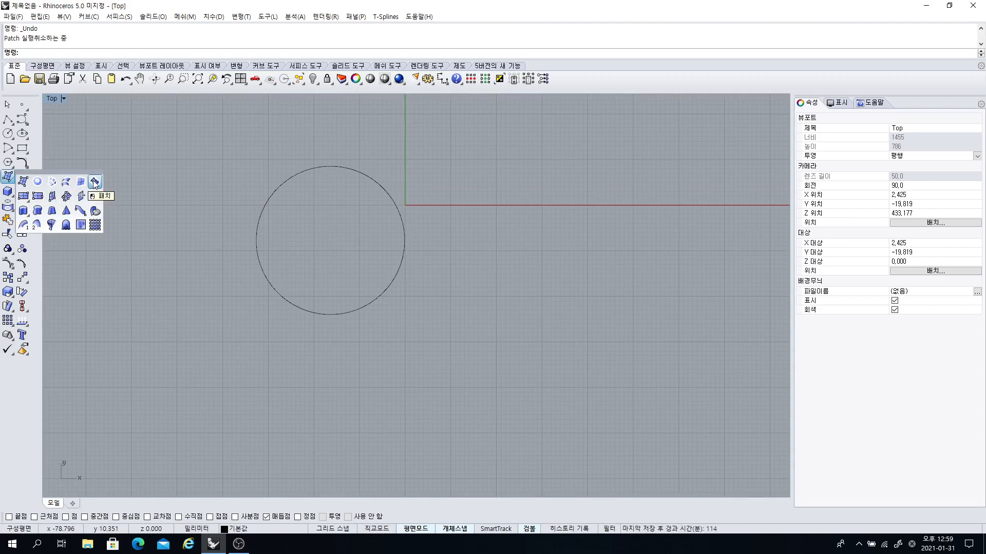
click(94, 183)
right_drag(254, 211, 217, 199)
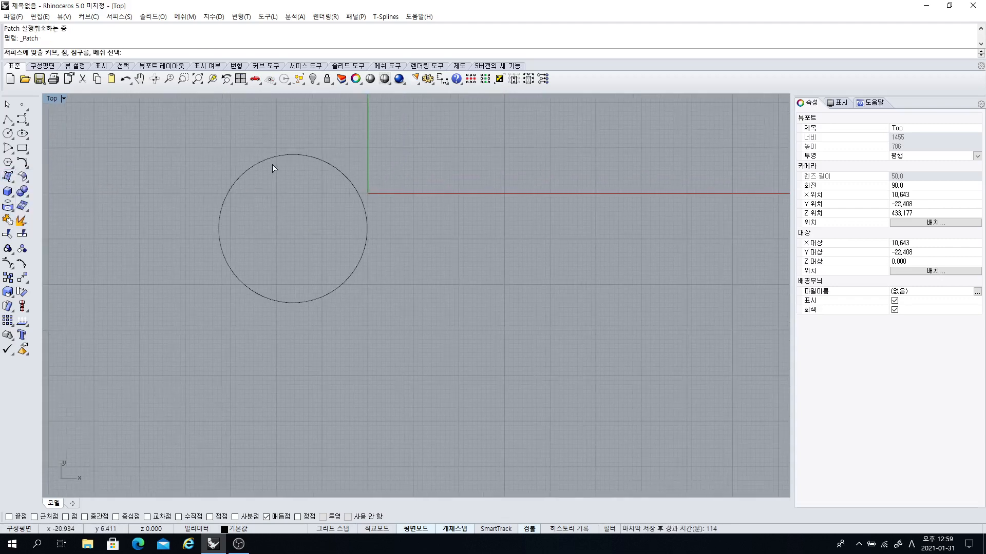
click(253, 163)
right_click(321, 199)
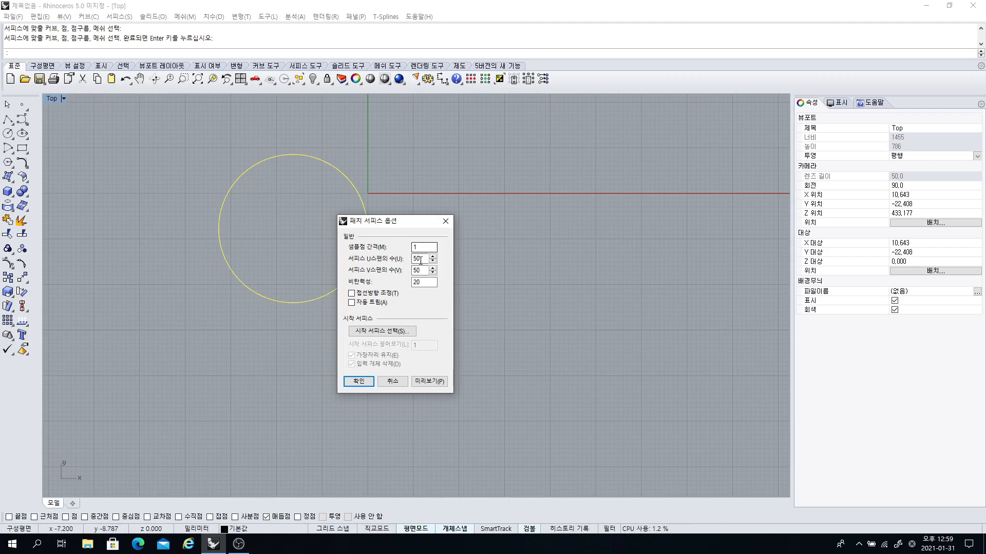
drag(420, 260, 393, 258)
text(101)
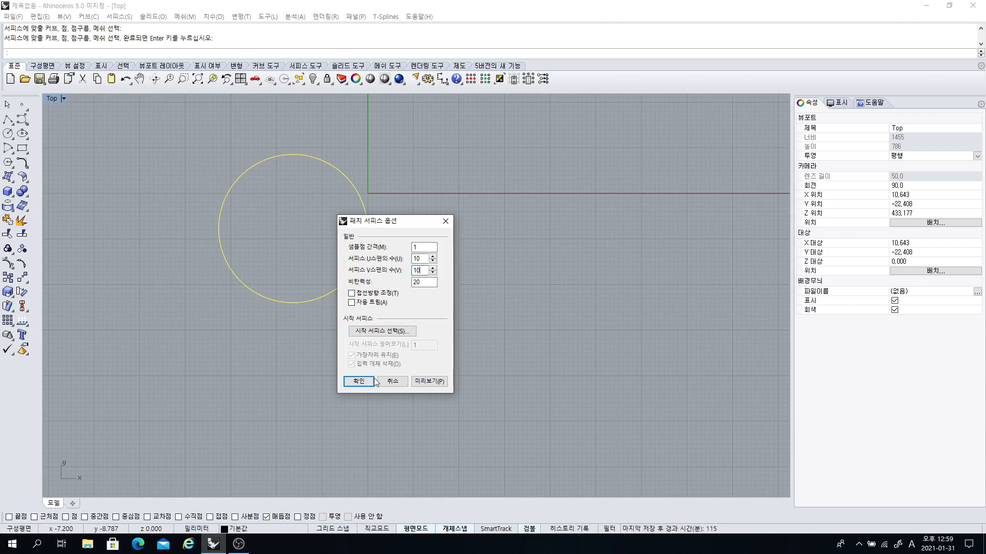
click(429, 382)
right_drag(242, 172, 181, 171)
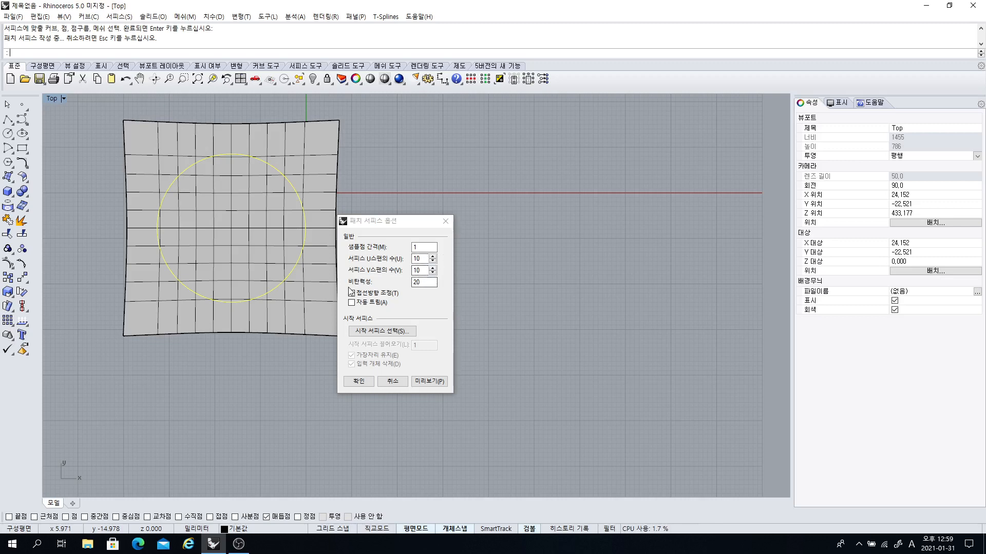
click(368, 285)
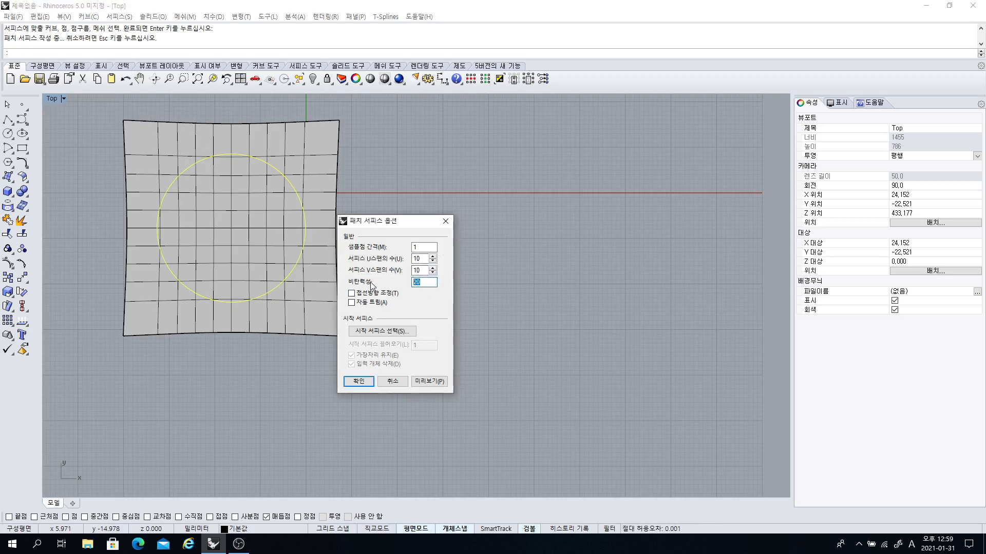
key(Return)
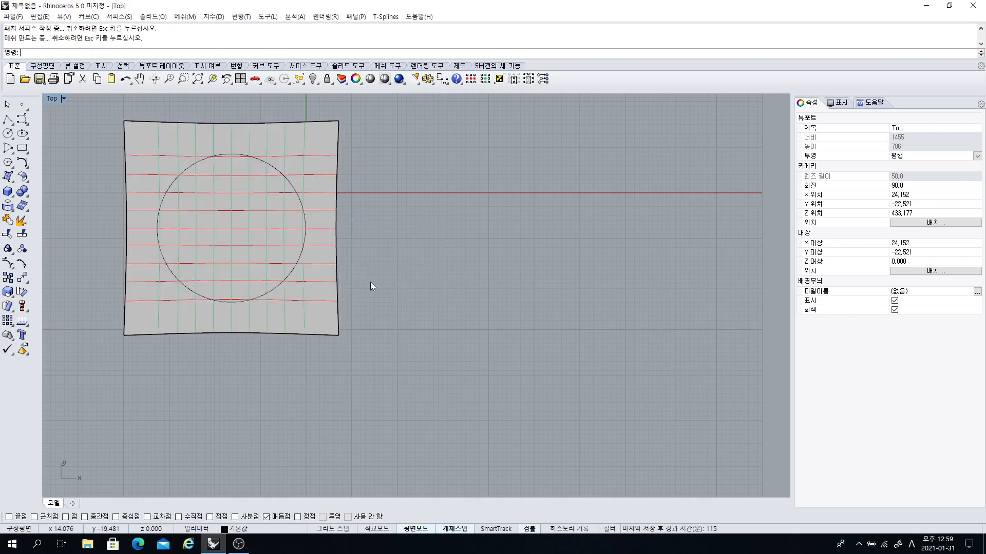
- Undo the circle's patch surface and restore the four-viewport layout with the circle selected
right_drag(316, 254, 372, 262)
key(ctrl+z)
click(347, 278)
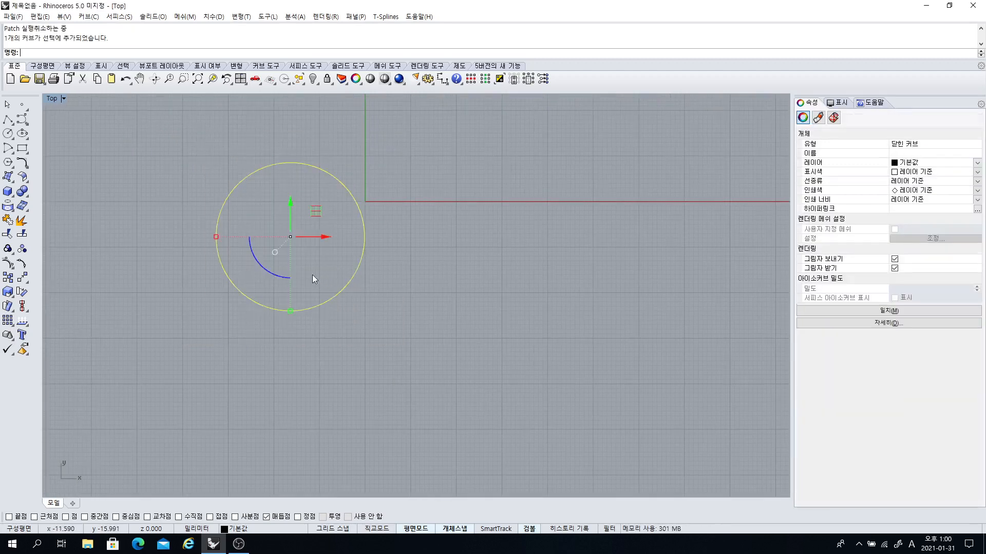
double_click(48, 100)
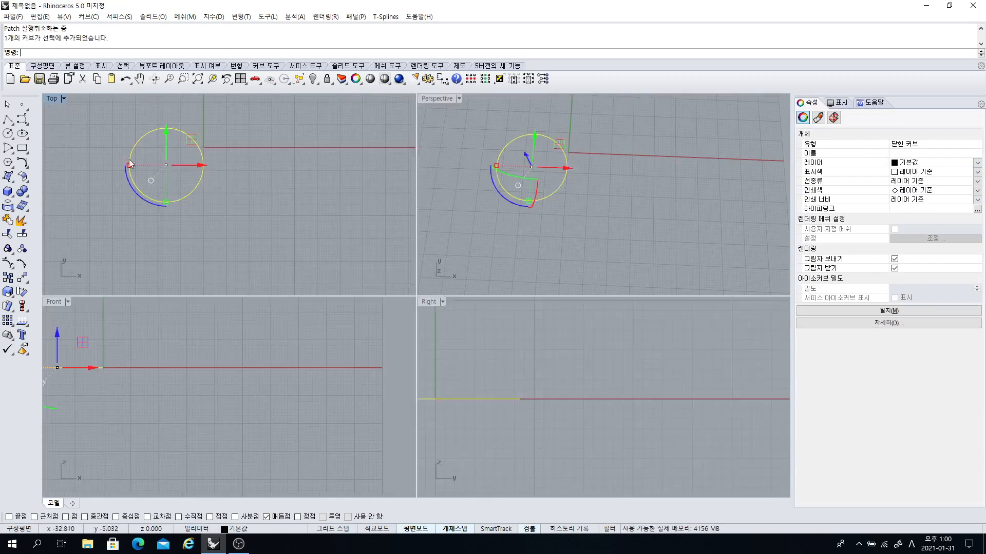
- Copy the circle vertically upward in the perspective view and scale the copy down uniformly to a smaller concentric circle
right_drag(536, 246, 534, 179)
drag(534, 180, 540, 152)
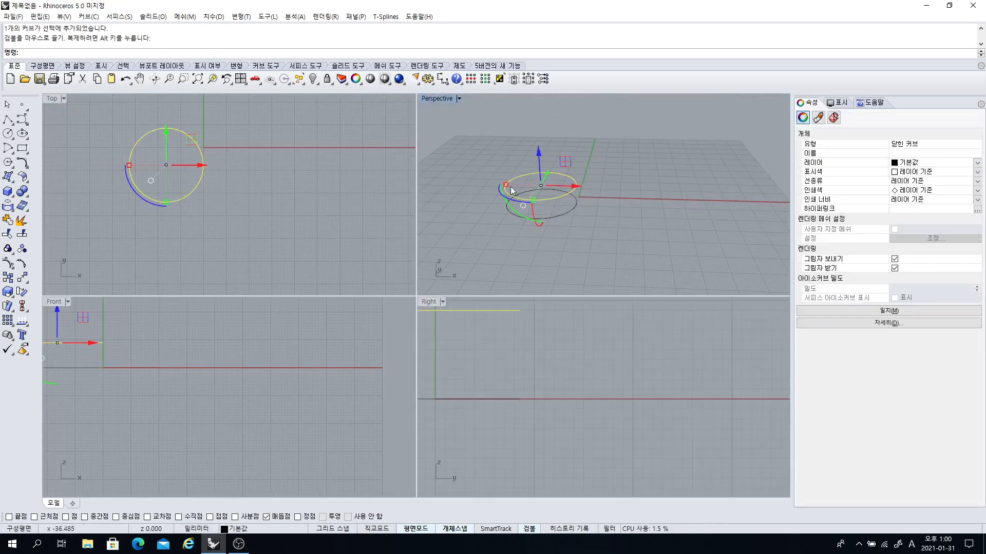
shift+drag(505, 184, 517, 186)
click(600, 206)
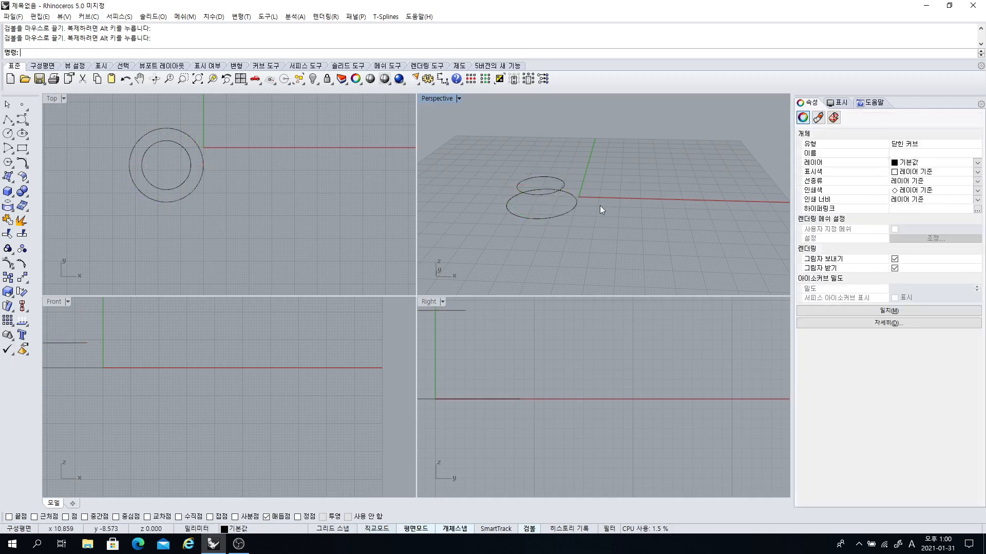
- Lower the small upper circle vertically so it sits closer above the large circle
click(542, 177)
drag(538, 150, 540, 169)
click(576, 220)
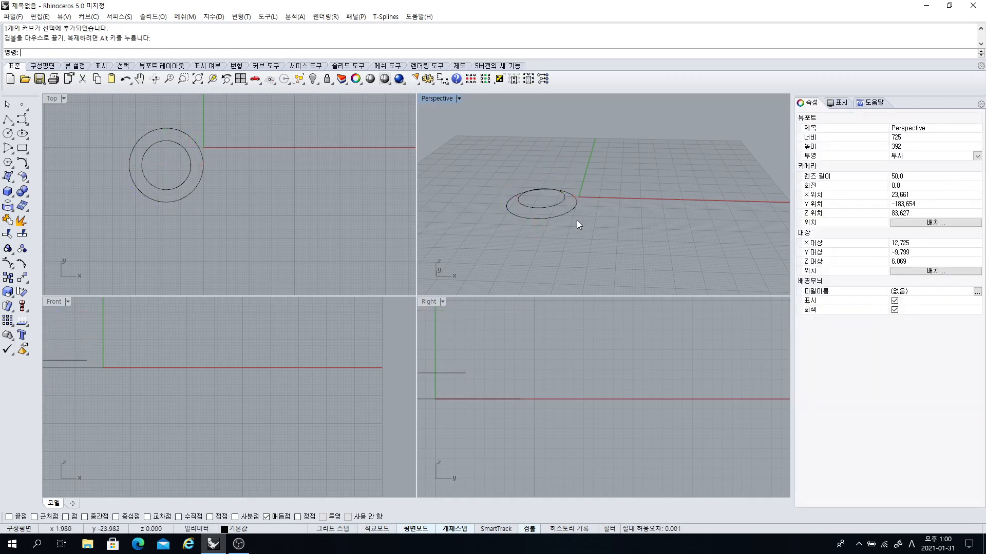
right_drag(576, 220, 565, 256)
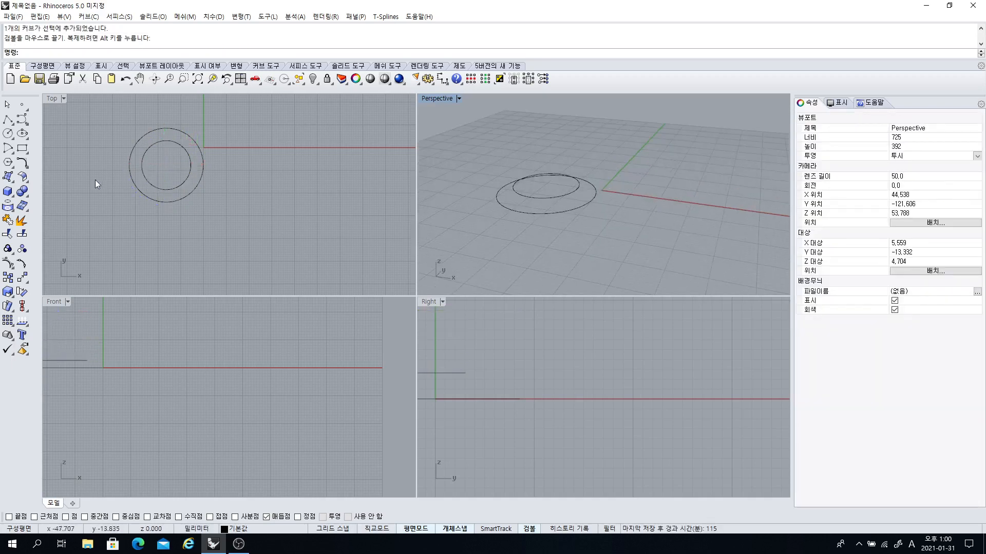
- Start a Patch surface from both circles and preview it with 10 U and V spans, stiffness 30 and no automatic trim
click(11, 180)
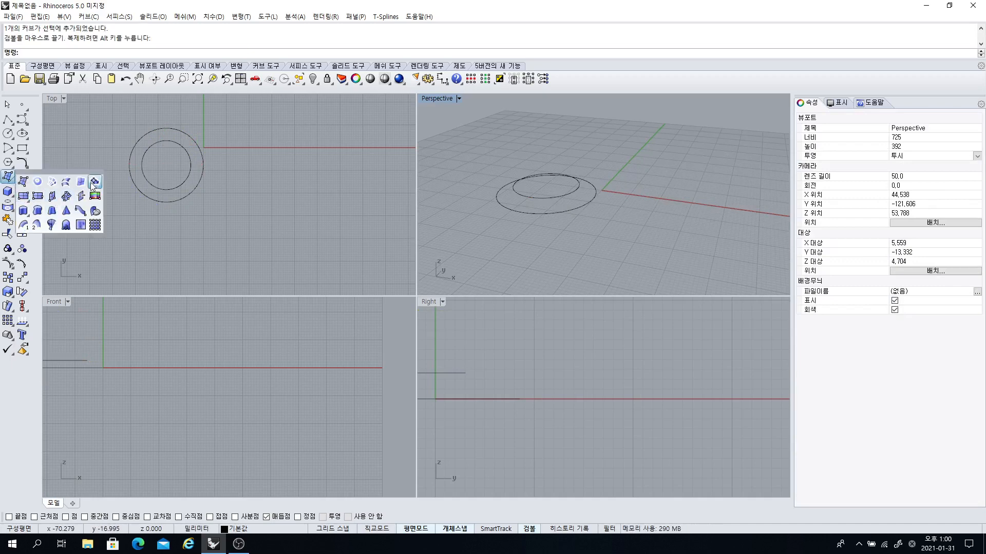
click(53, 211)
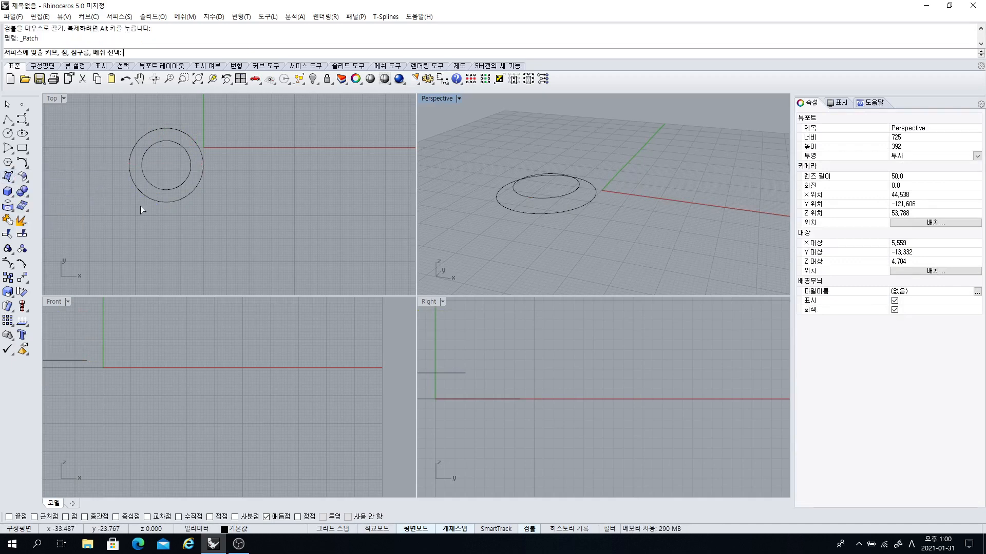
click(541, 198)
click(541, 211)
right_click(565, 220)
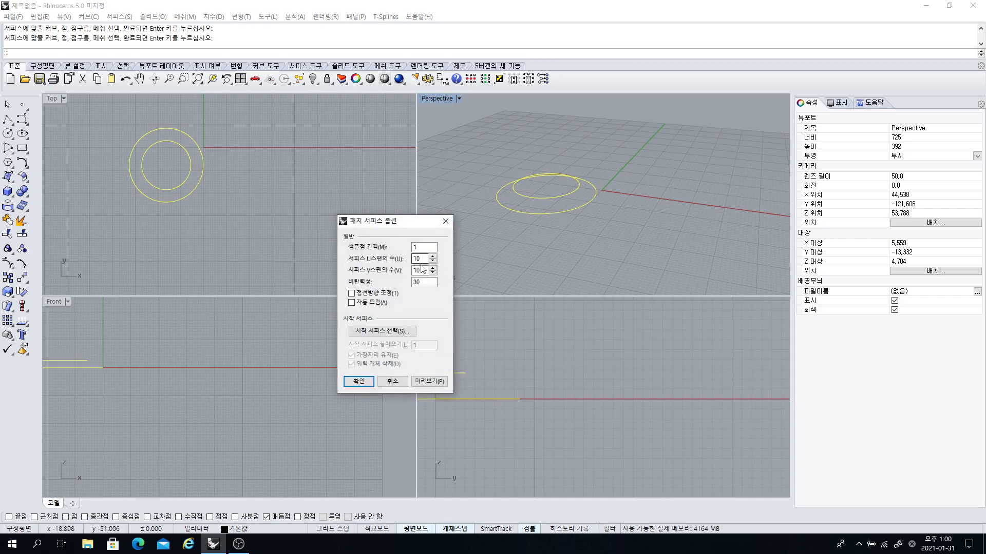
click(425, 381)
right_drag(591, 226, 549, 169)
- Set the patch stiffness to 100 and preview how closely the surface follows the two circles
double_click(417, 282)
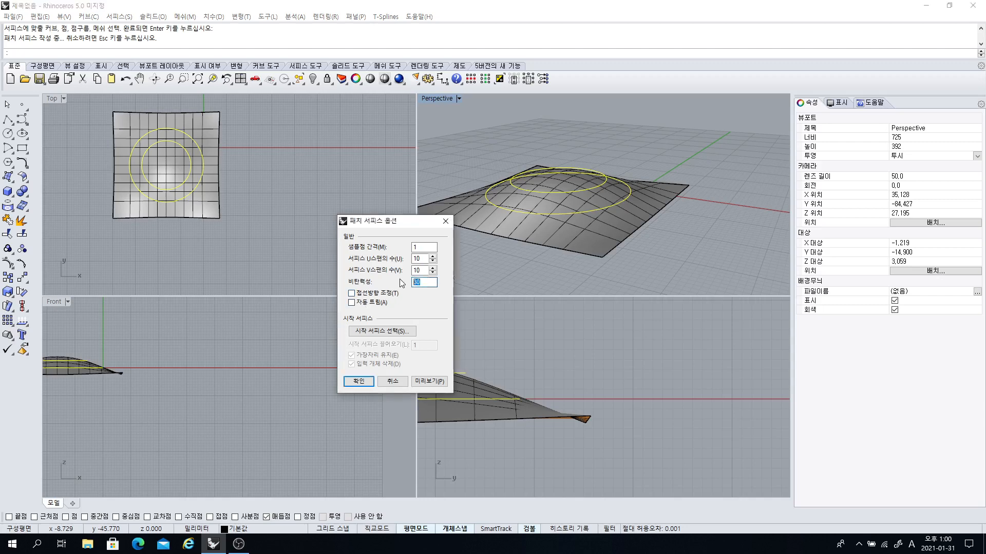
text(100)
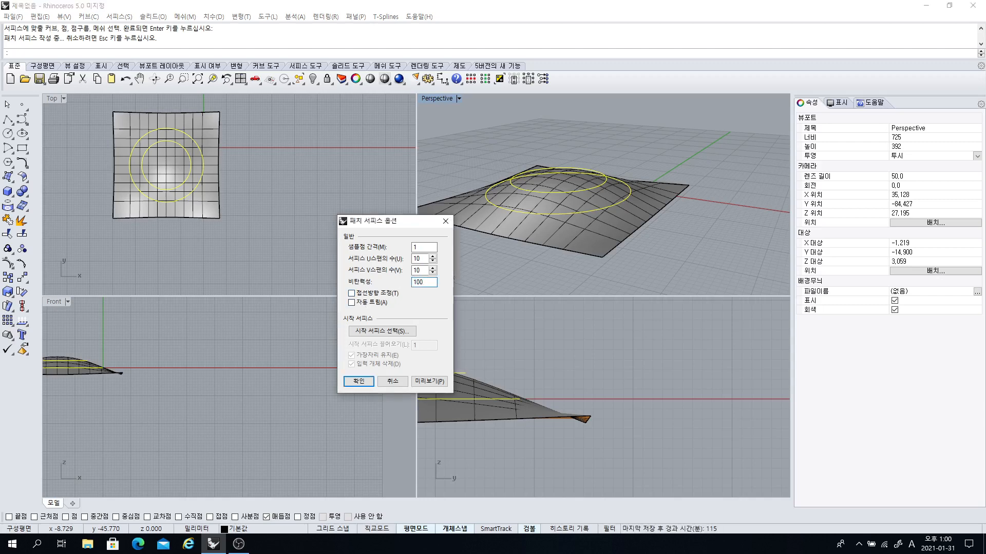
click(429, 382)
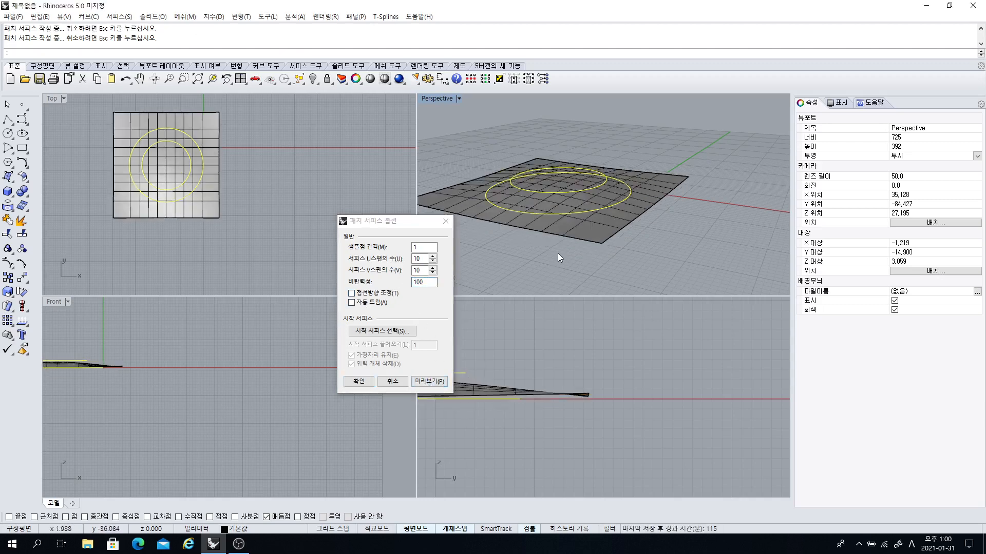
right_drag(558, 254, 547, 225)
right_drag(551, 232, 542, 192)
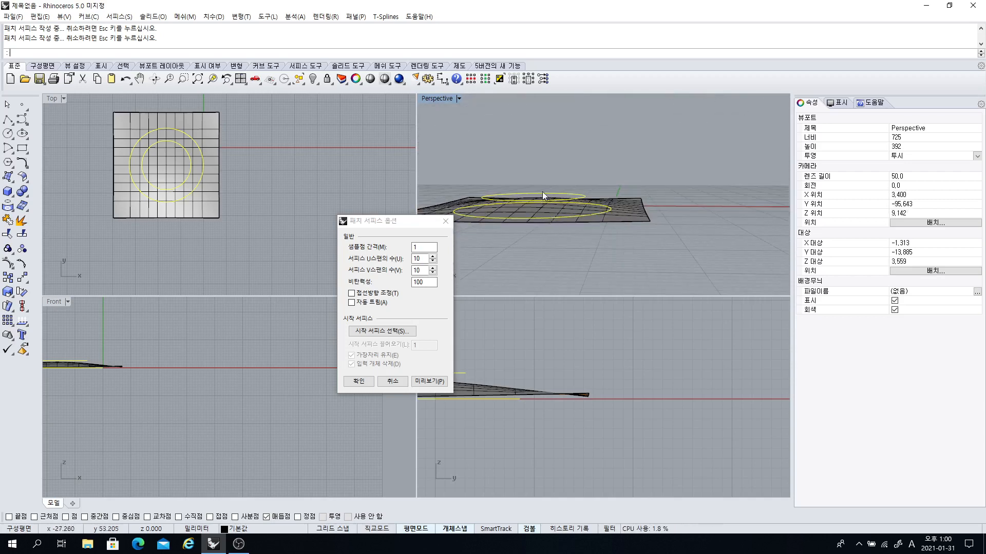
- Set the patch stiffness to 10 and preview the surface over the two circles
click(379, 282)
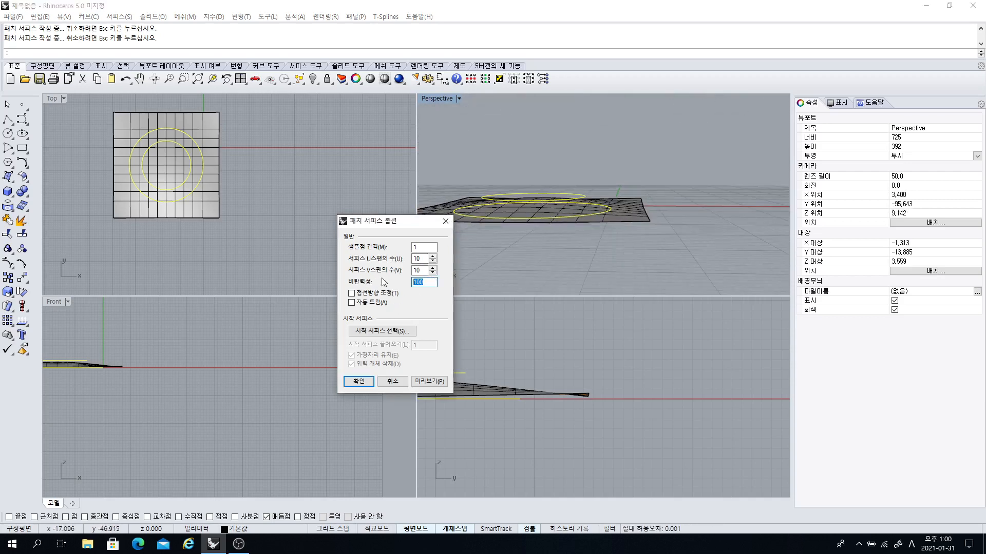
click(430, 380)
right_drag(548, 240, 535, 194)
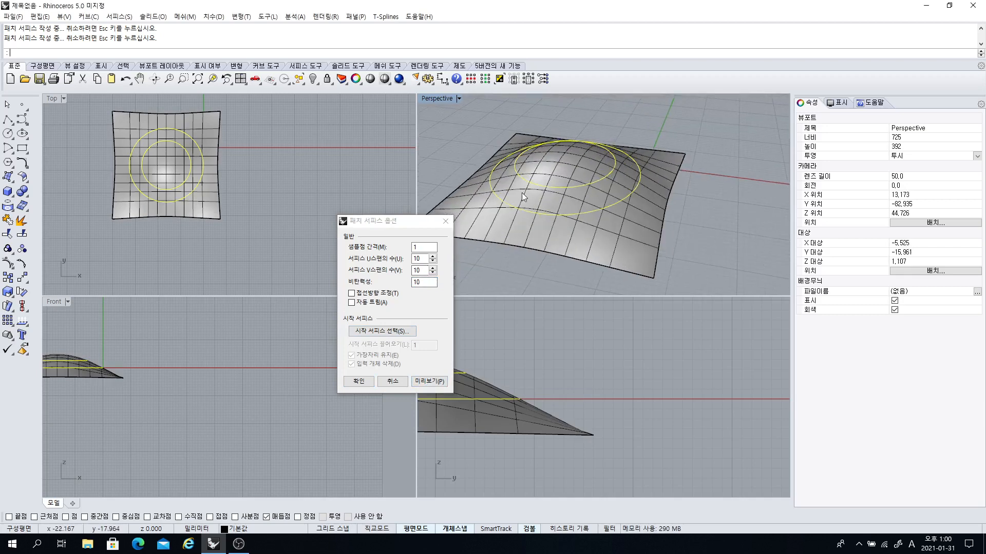
- Create the patch through both circles with stiffness 2, inspect it in perspective and undo it
double_click(424, 282)
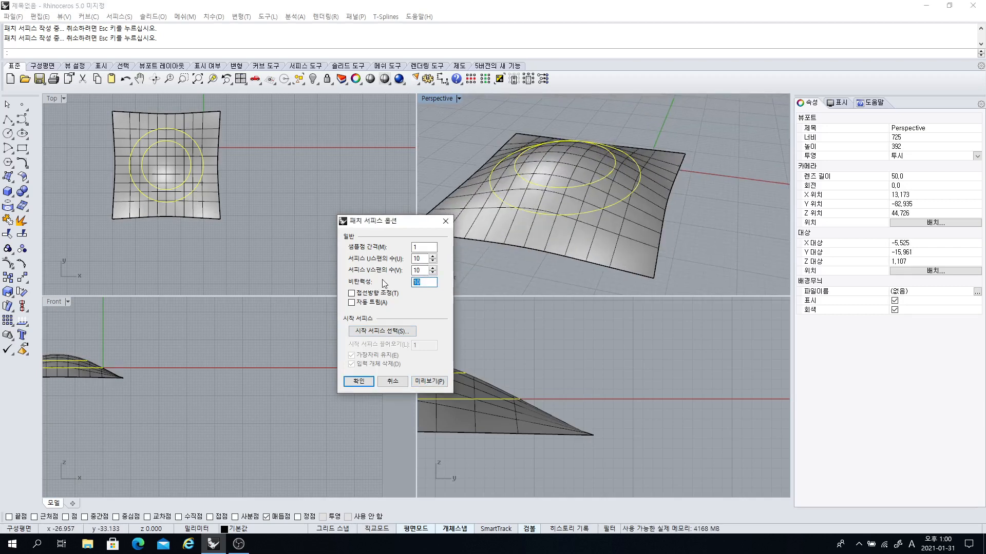
click(358, 381)
right_drag(540, 253, 553, 213)
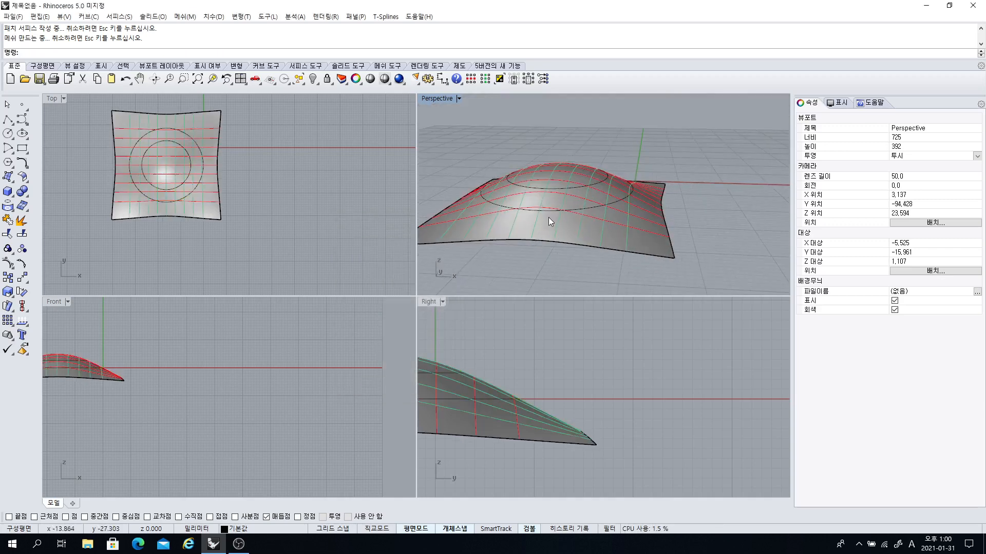
key(ctrl+z)
- Create another Patch surface from the two circles with 10 U and V spans and stiffness 50, and undo it
key(Return)
click(543, 215)
click(550, 175)
key(Return)
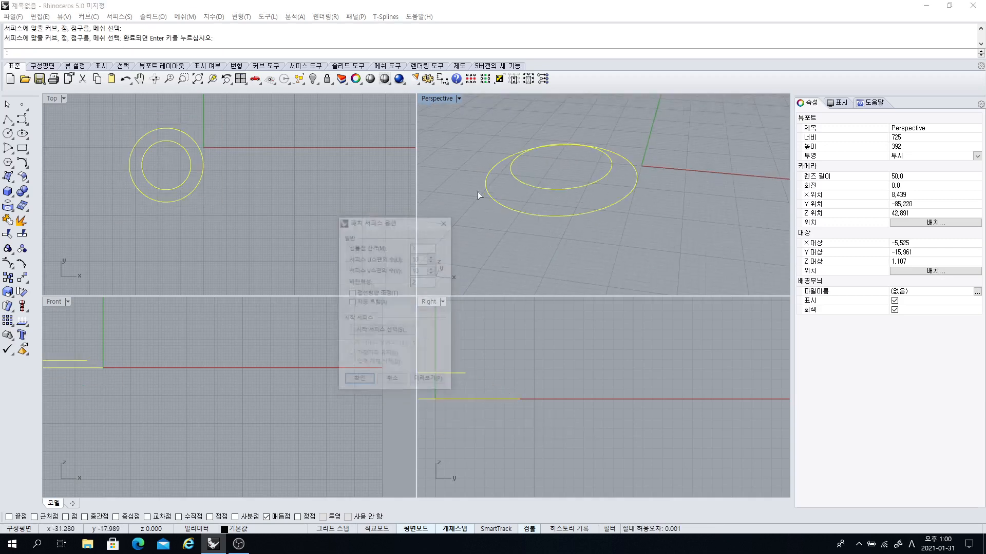
right_drag(560, 236, 527, 187)
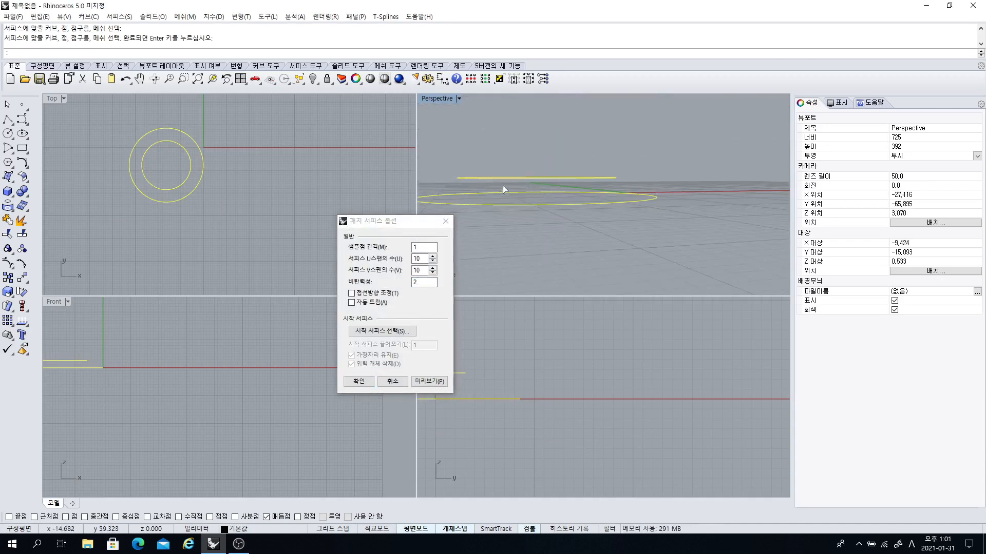
click(415, 291)
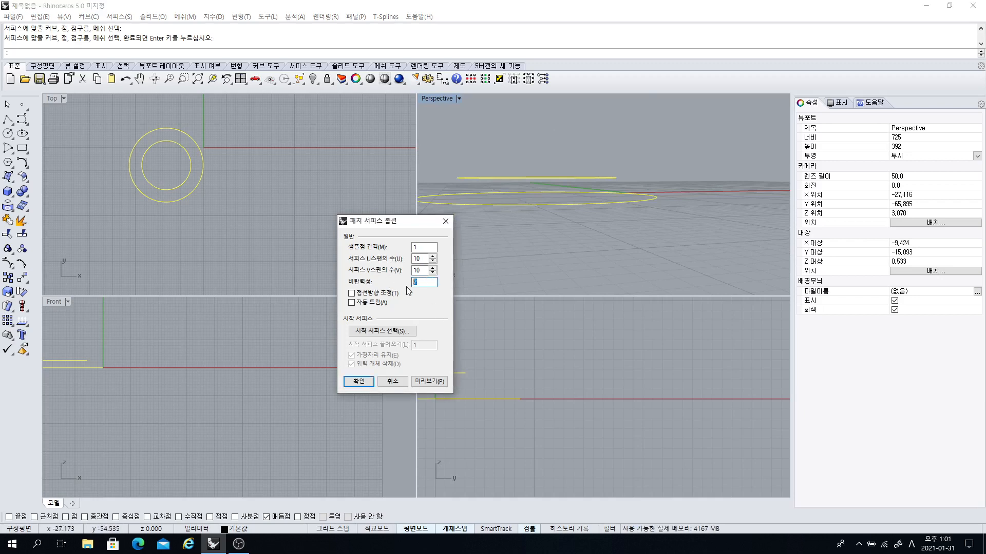
key(Return)
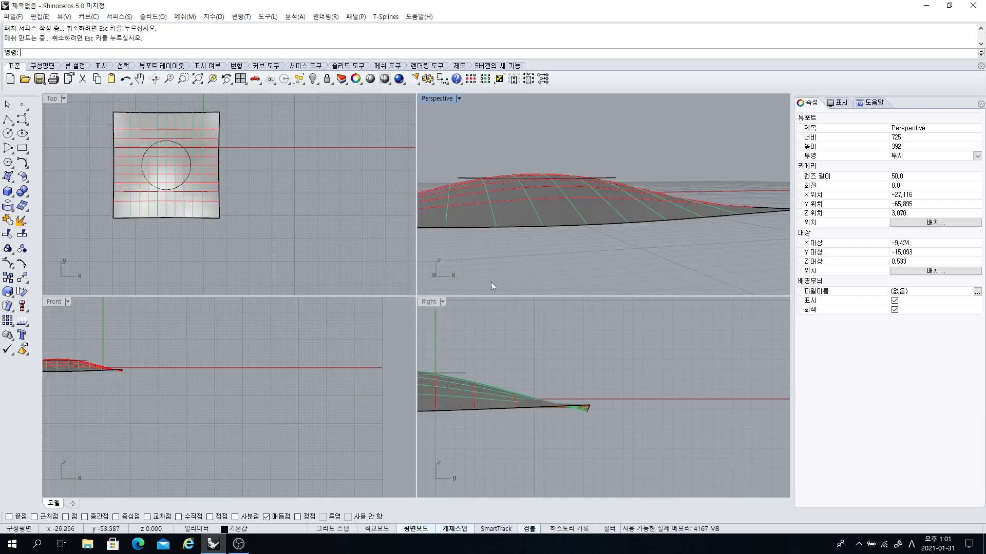
right_drag(513, 197, 517, 176)
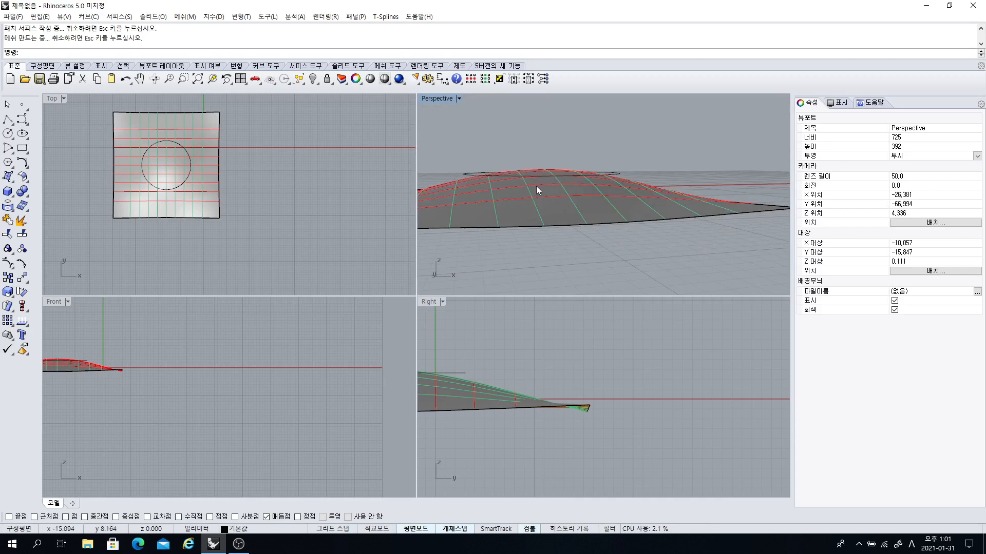
key(ctrl+z)
- Start a Patch from both circles, preview it with stiffness 50 and inspect it in the maximized perspective view
right_click(537, 199)
click(526, 204)
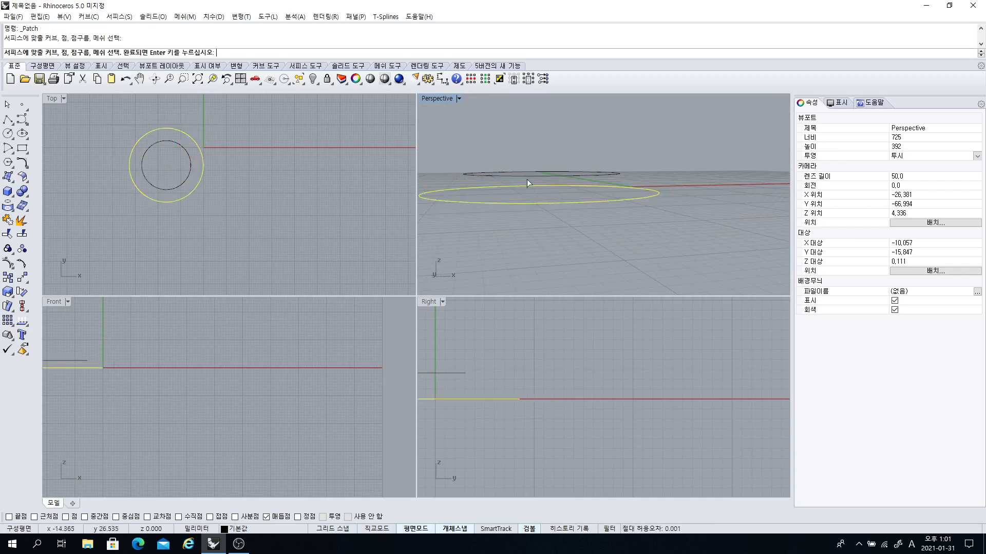
click(528, 179)
right_click(508, 211)
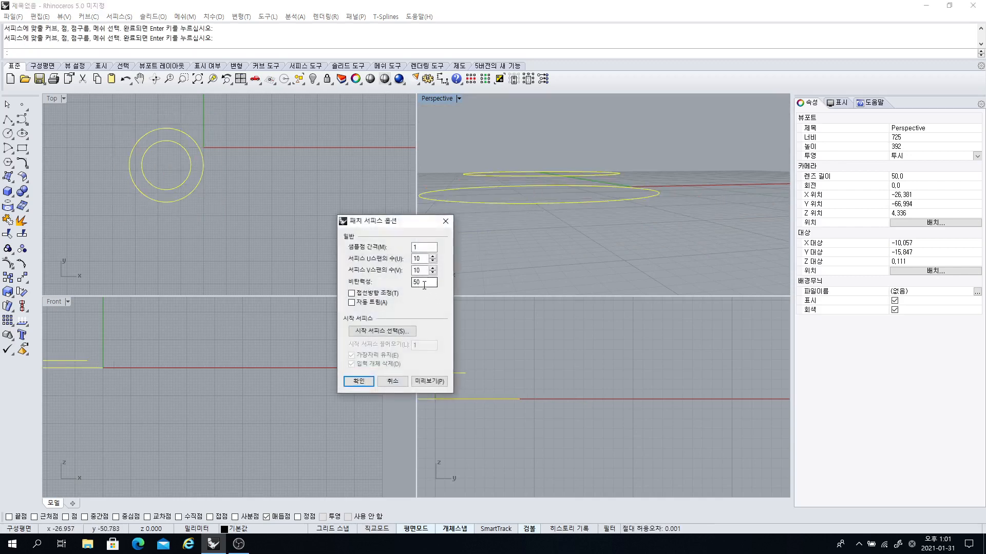
click(423, 384)
right_drag(550, 248, 471, 172)
double_click(438, 101)
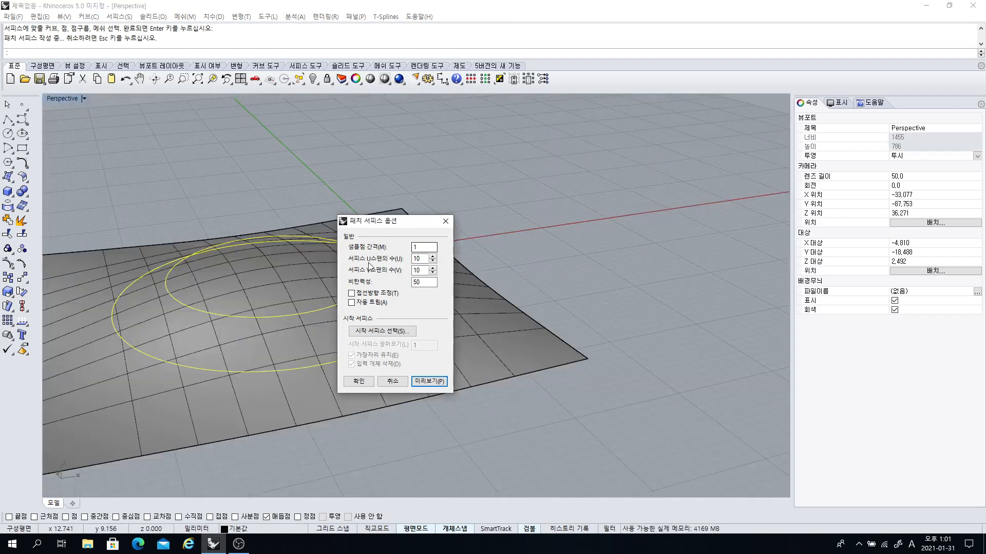
right_drag(383, 196, 156, 291)
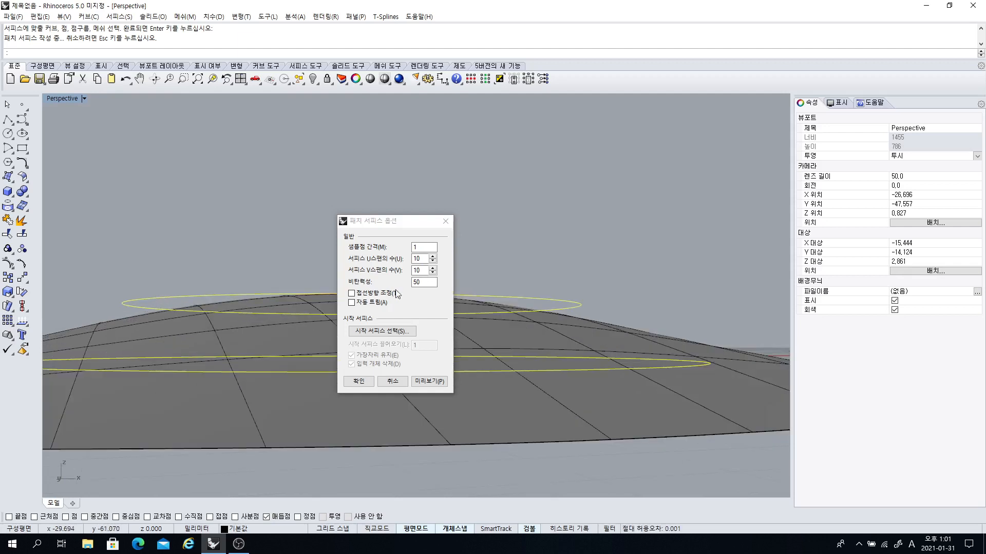
- Set the patch stiffness to 10, preview it and move the options dialog aside to compare the surface with both circles
click(374, 282)
text(10)
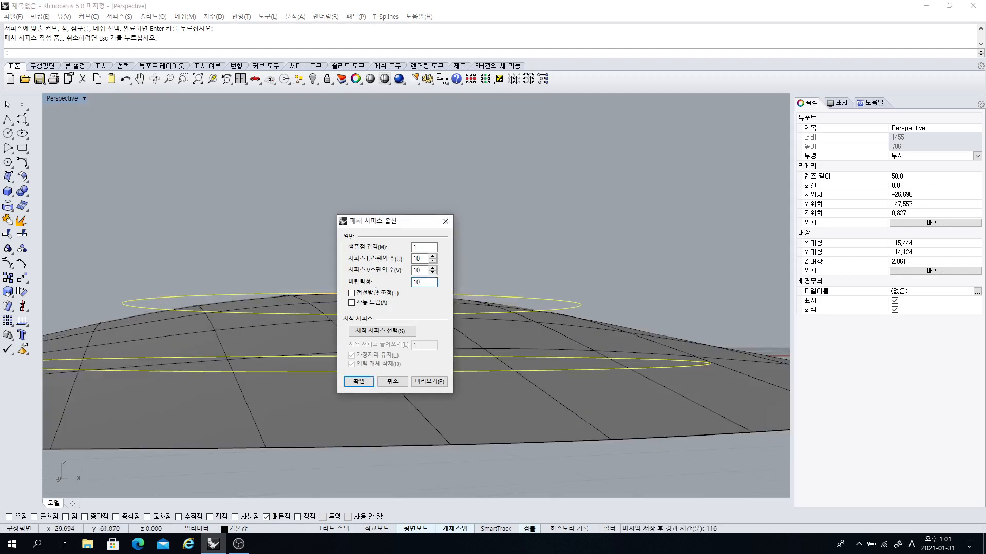
click(429, 382)
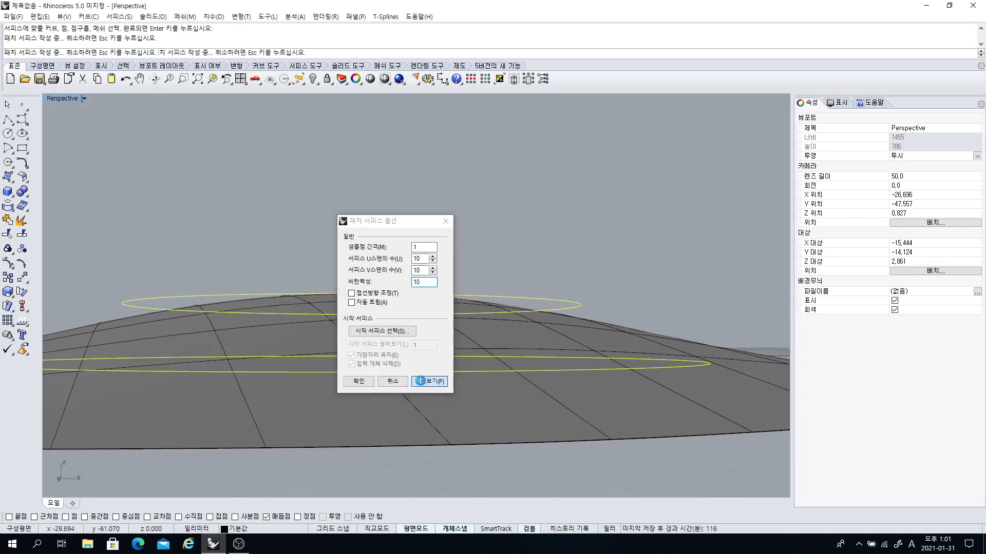
right_drag(156, 331, 137, 296)
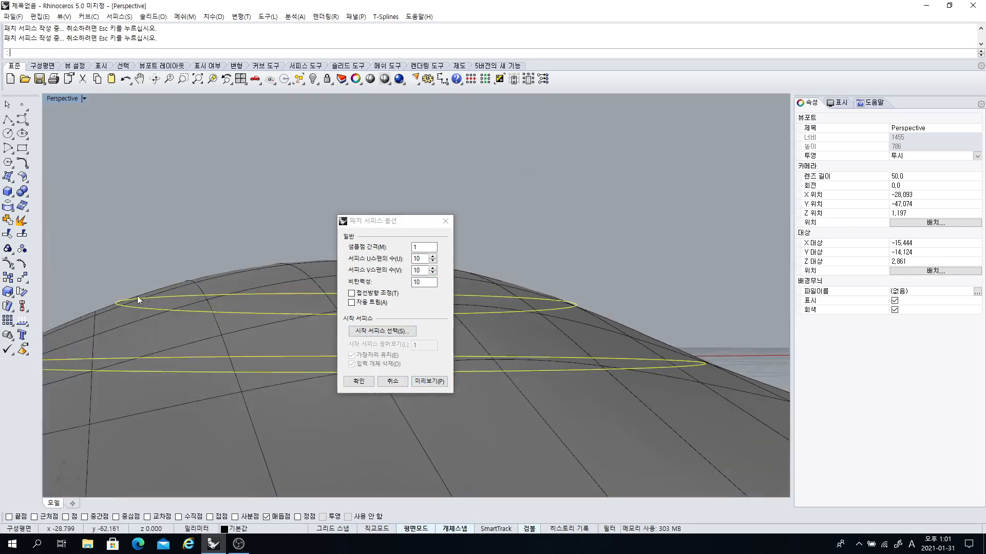
scroll(250, 270, down, 3)
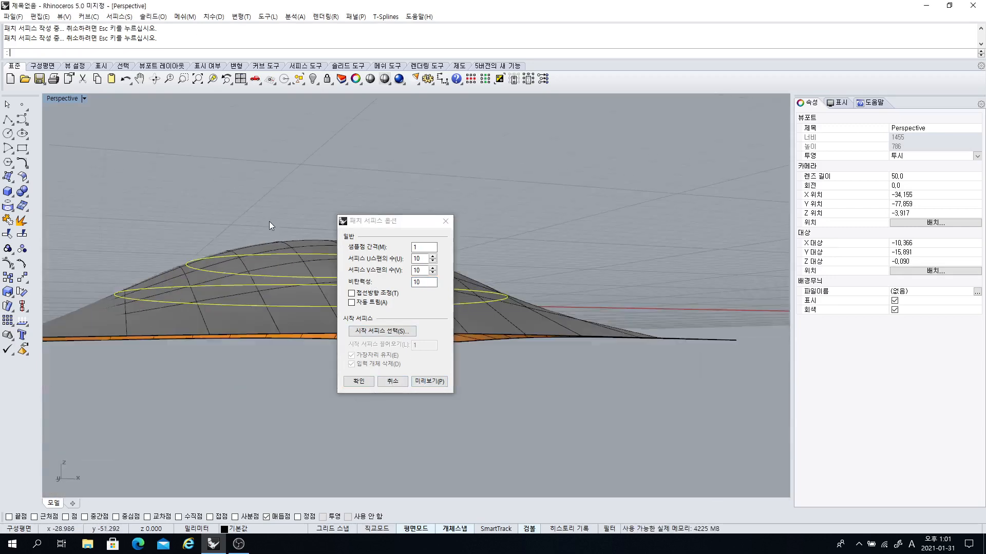
right_drag(270, 220, 356, 285)
drag(416, 227, 628, 183)
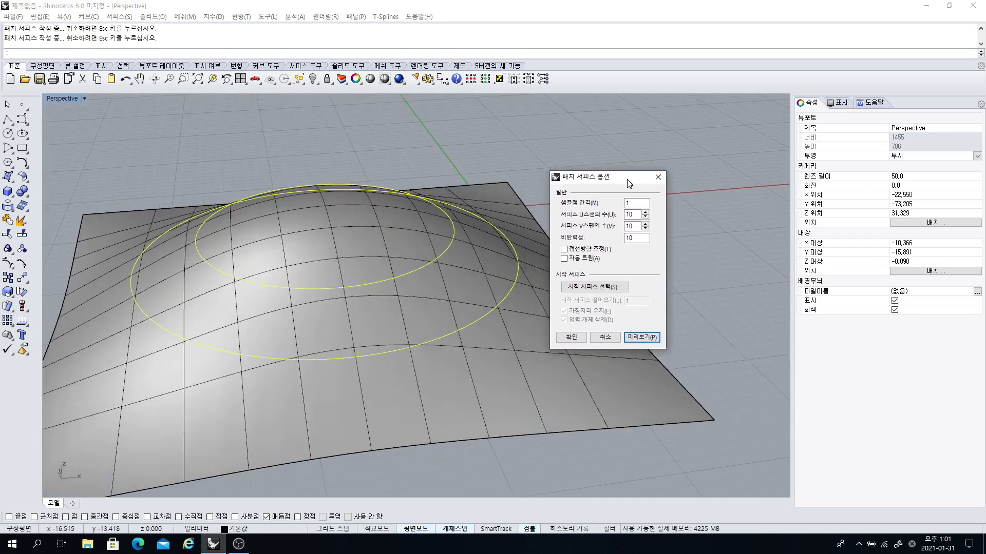
right_drag(221, 359, 230, 248)
scroll(211, 258, up, 3)
- Set the patch stiffness to 1, create the surface and inspect how it fits both circles
click(604, 235)
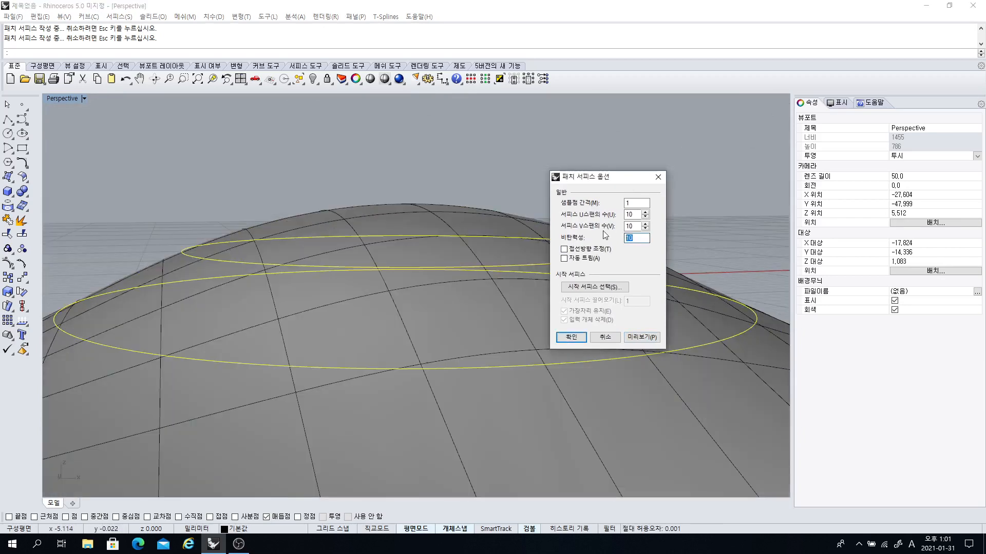
text(1)
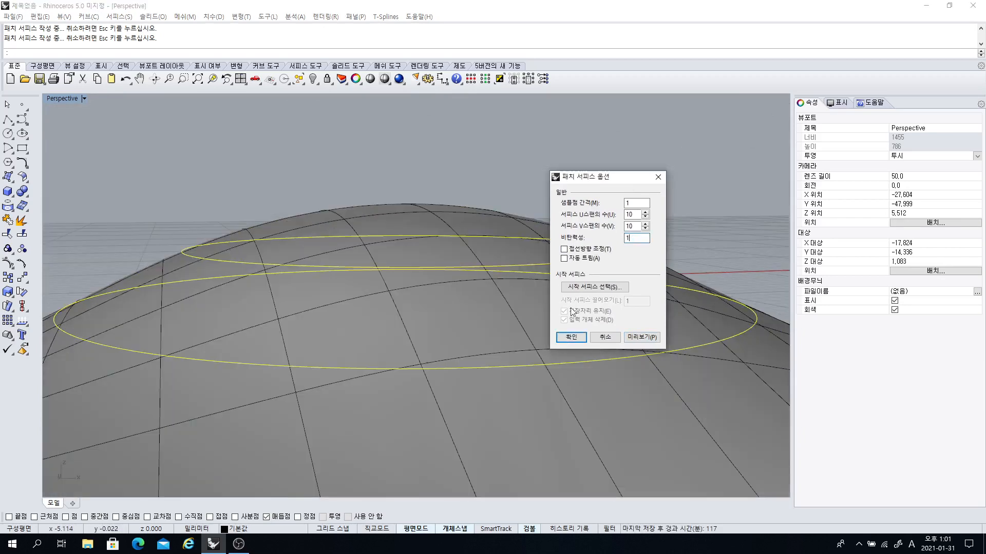
click(571, 337)
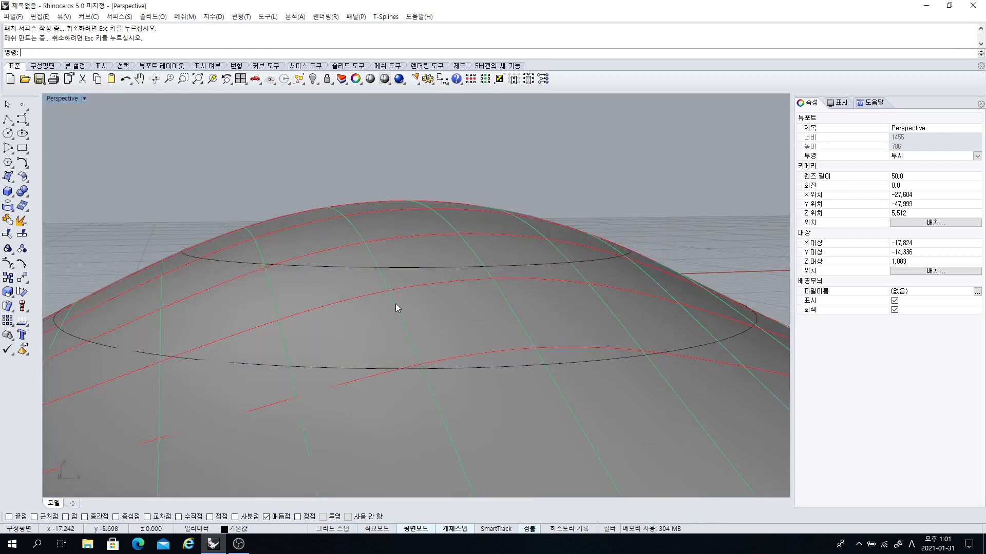
right_drag(396, 305, 349, 264)
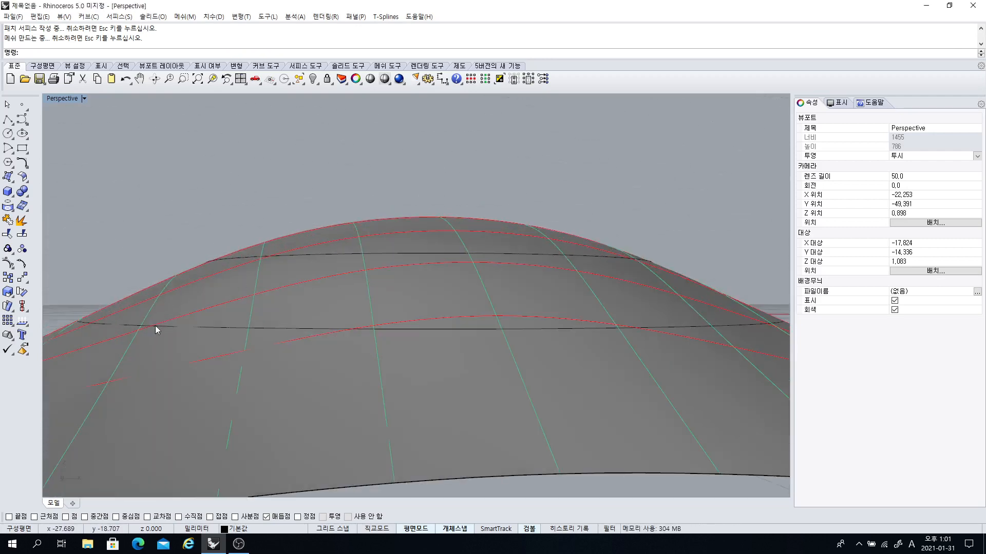
- Pick the lower circle through the patch surface, clear the selection, and undo the last Patch
click(155, 325)
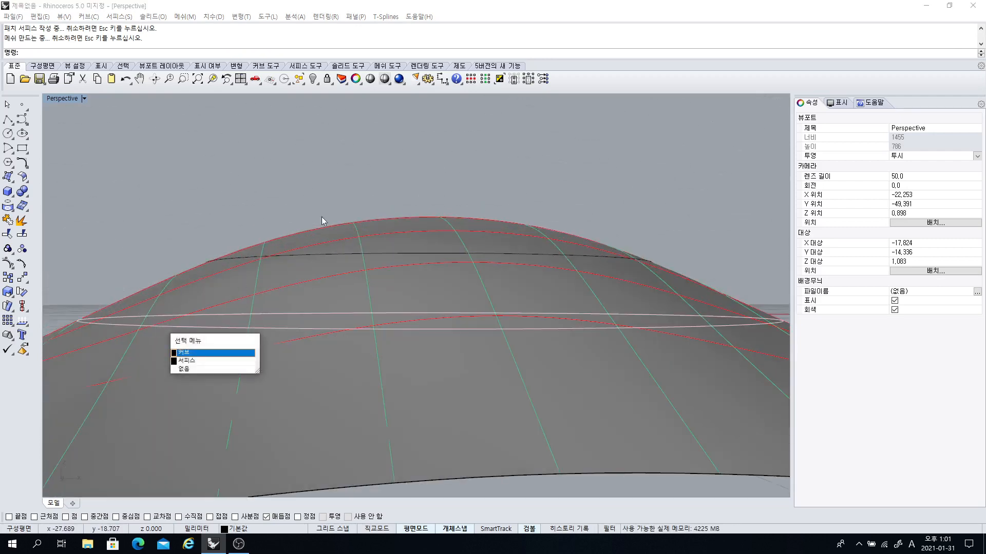
key(Return)
key(Escape)
right_drag(262, 184, 278, 272)
key(ctrl+z)
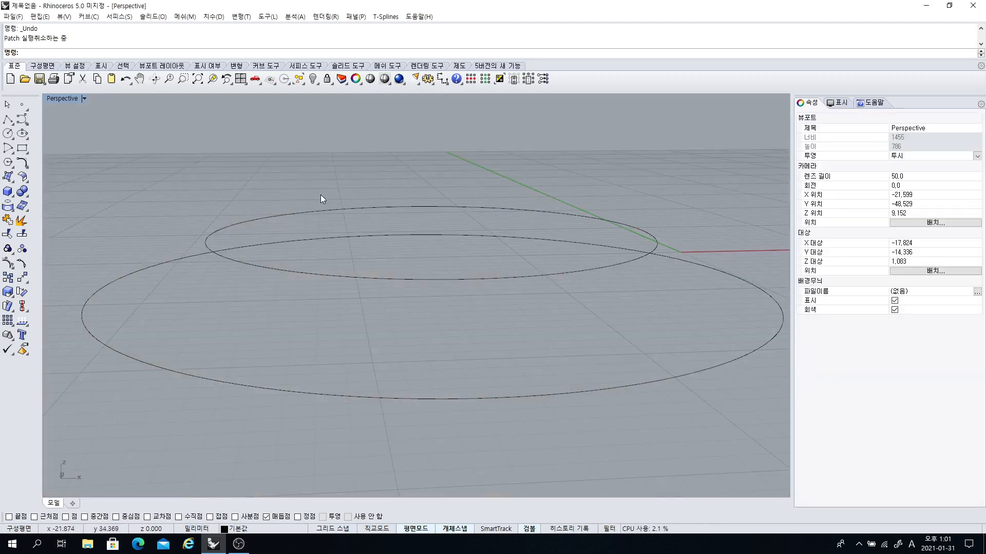
- Delete both circles and restore the four-viewport layout
scroll(314, 189, down, 4)
drag(474, 332, 330, 193)
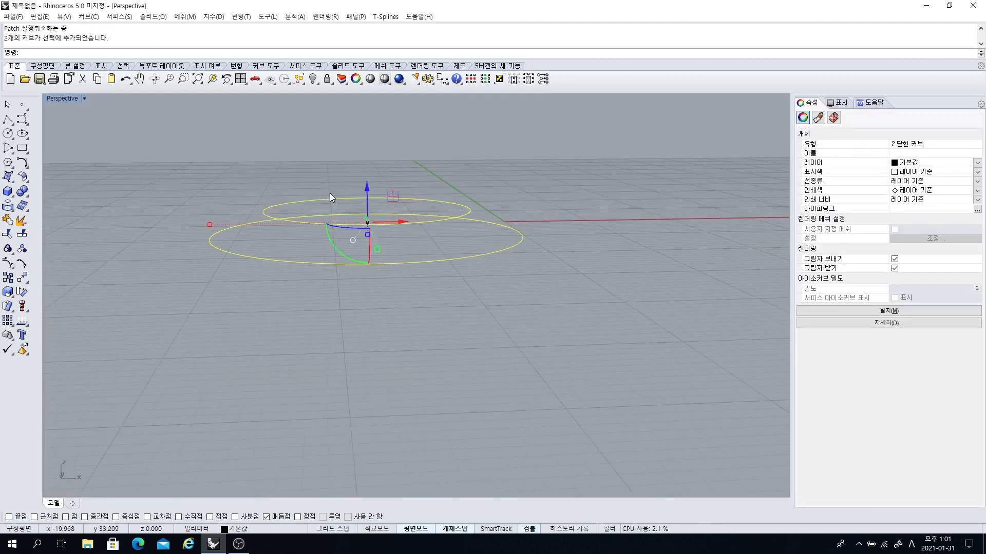
key(Delete)
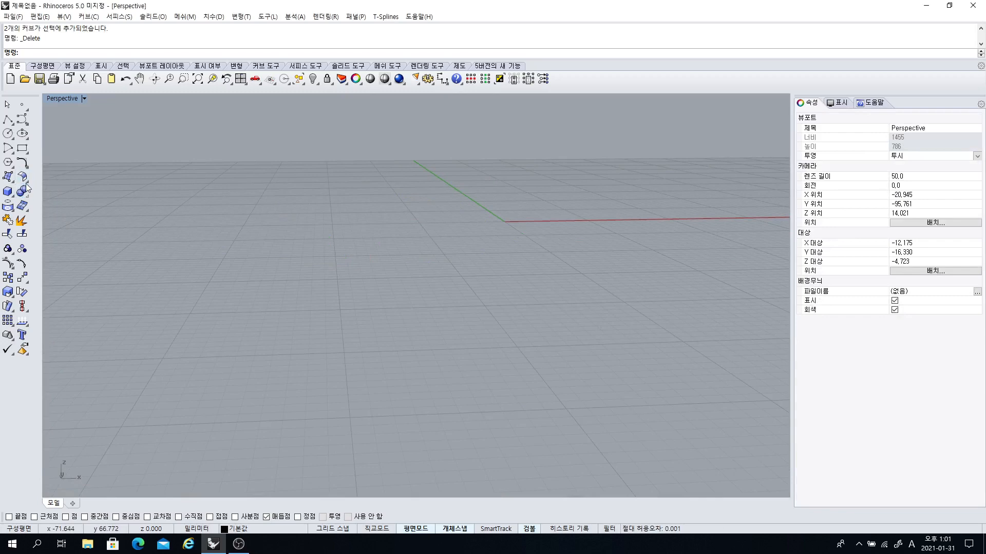
click(27, 184)
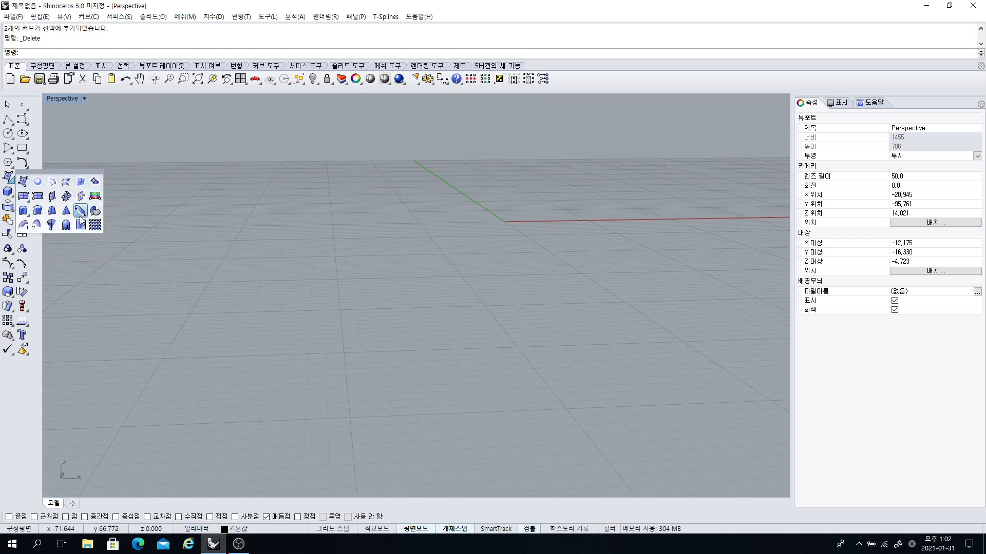
click(11, 179)
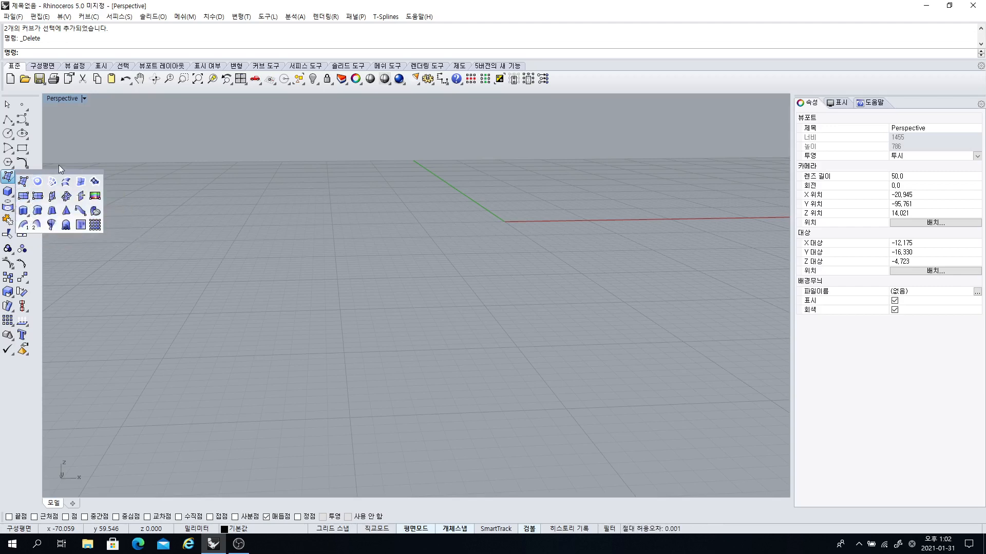
double_click(55, 100)
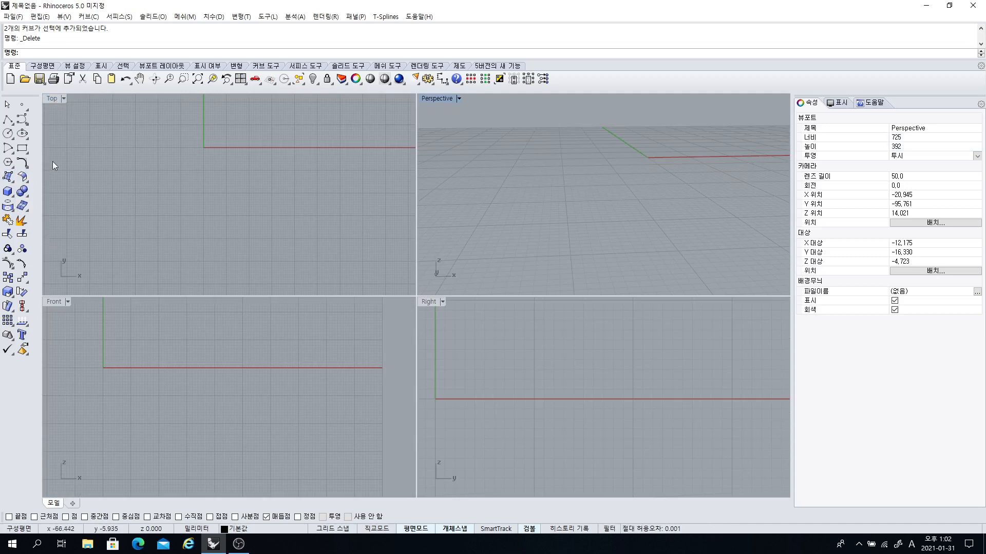
- Create a 5 by 10 mm corner-to-corner rectangular plane in the Top view, and delete it
click(14, 181)
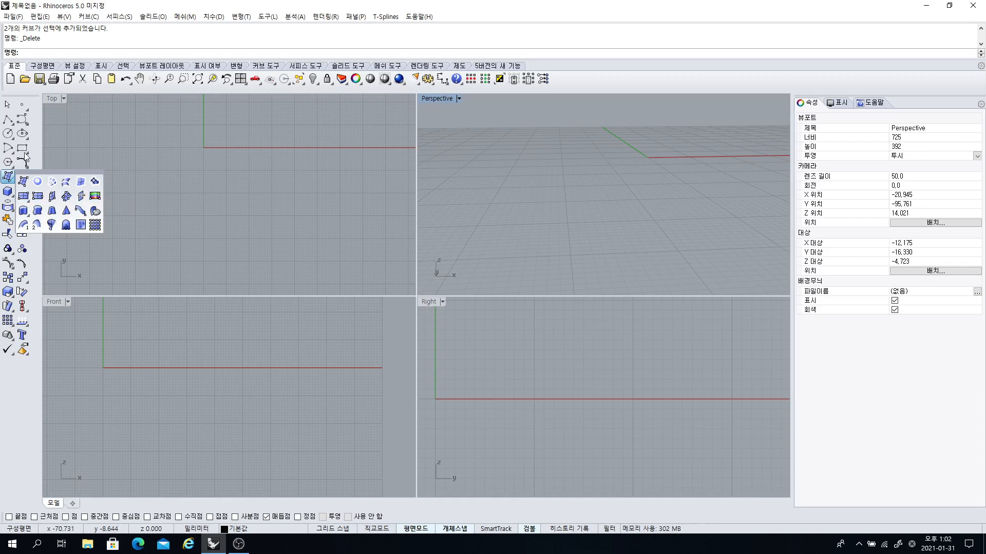
click(26, 198)
click(164, 183)
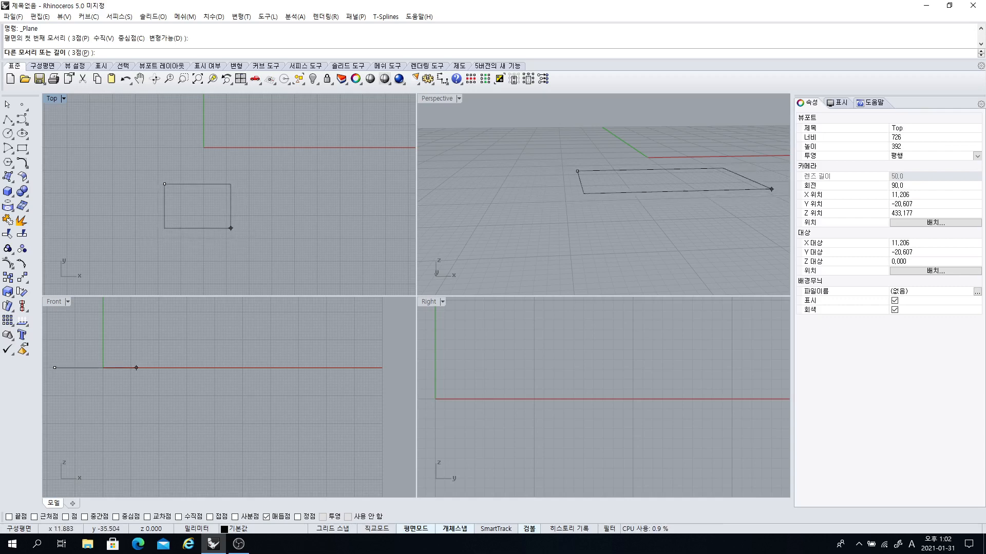
text(5)
key(Return)
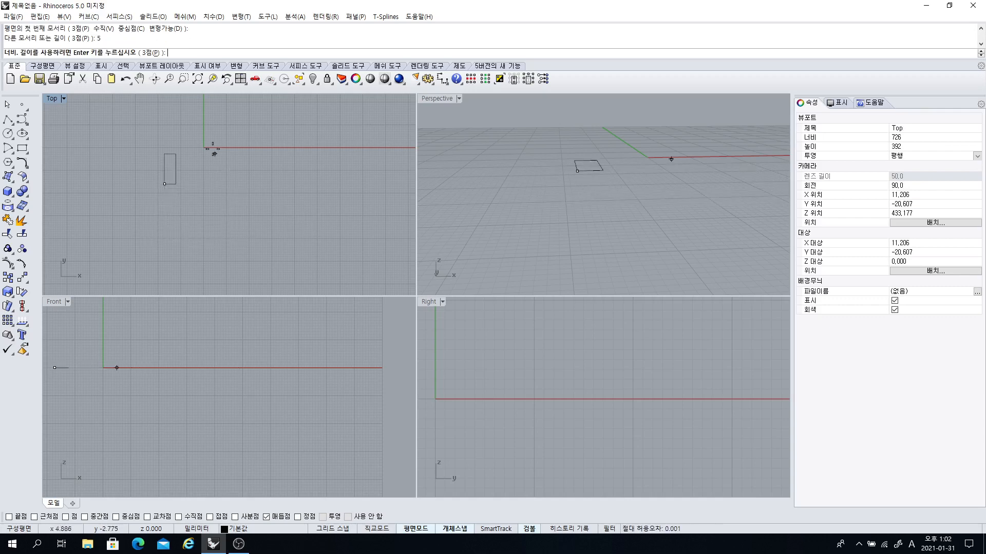
scroll(212, 150, up, 2)
scroll(221, 160, down, 1)
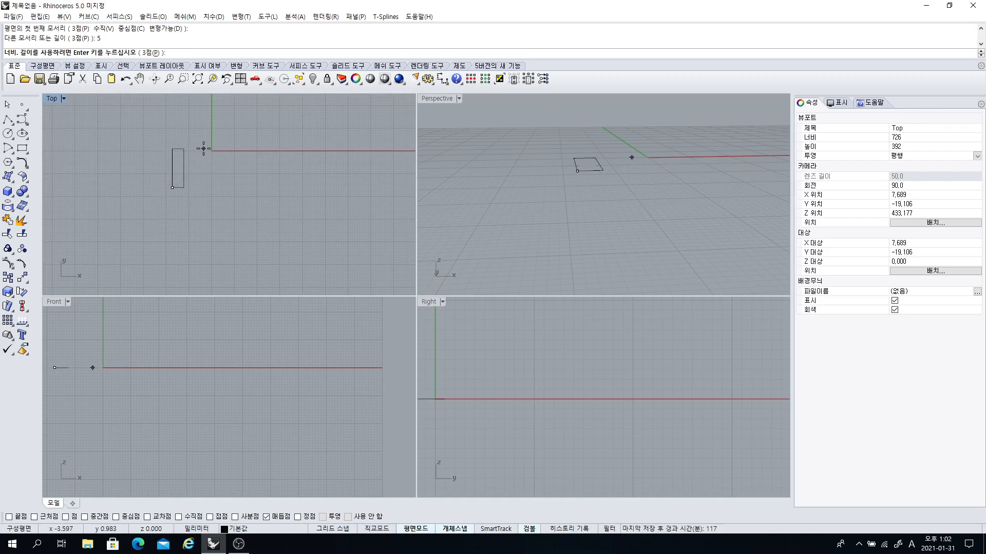
text(10)
key(Return)
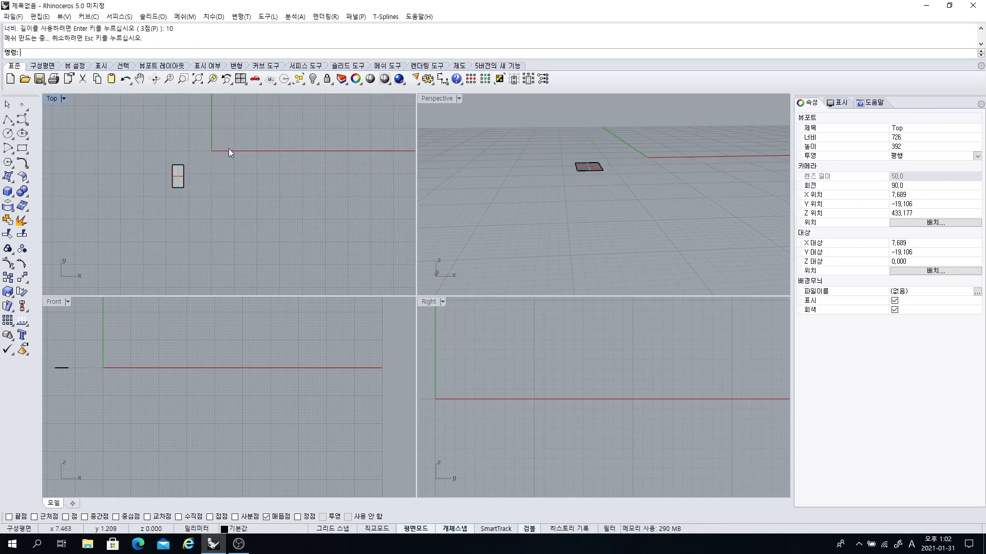
scroll(179, 161, up, 3)
scroll(188, 174, up, 3)
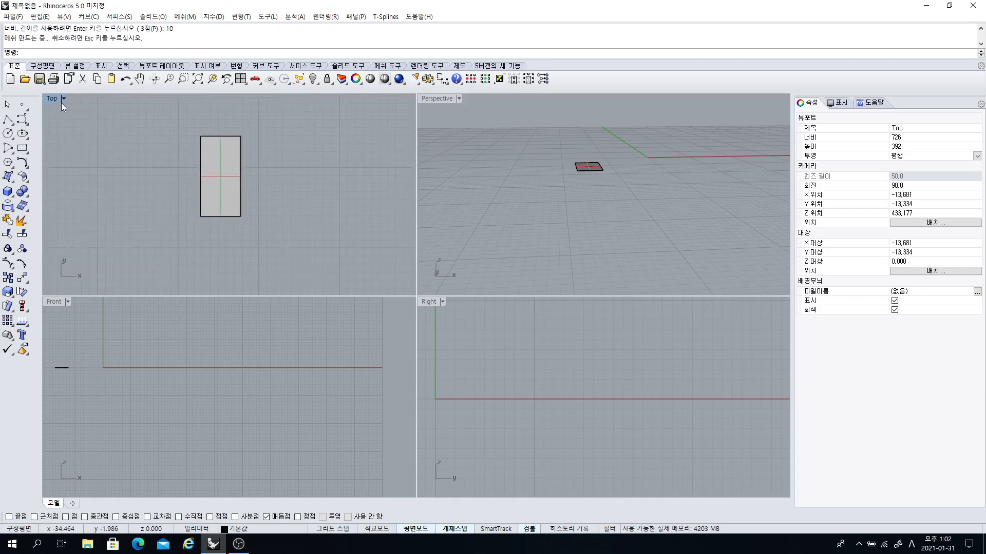
click(233, 206)
key(Delete)
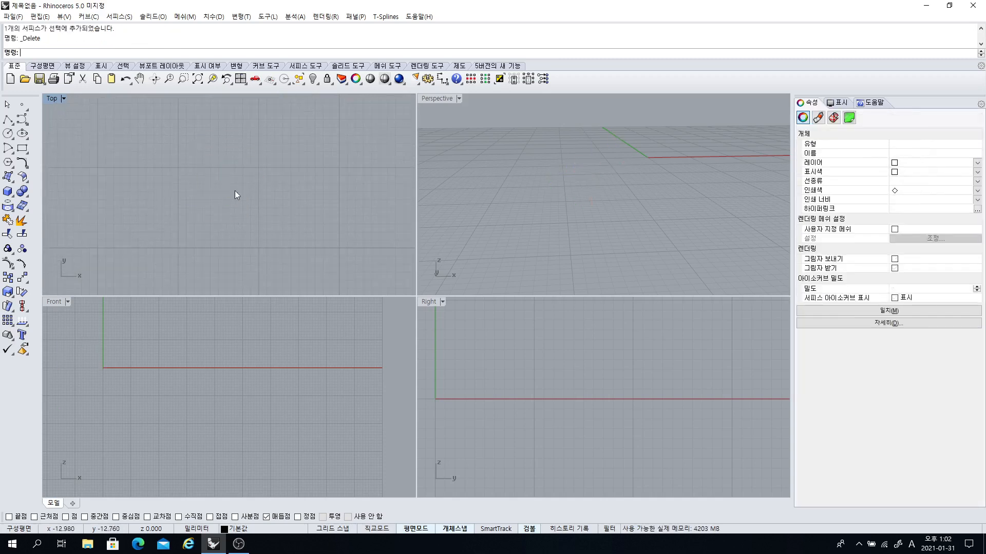
- Create a 3-point plane in the Top view with a 10 mm vertical edge and a 20 mm width, and delete it
click(11, 181)
click(37, 197)
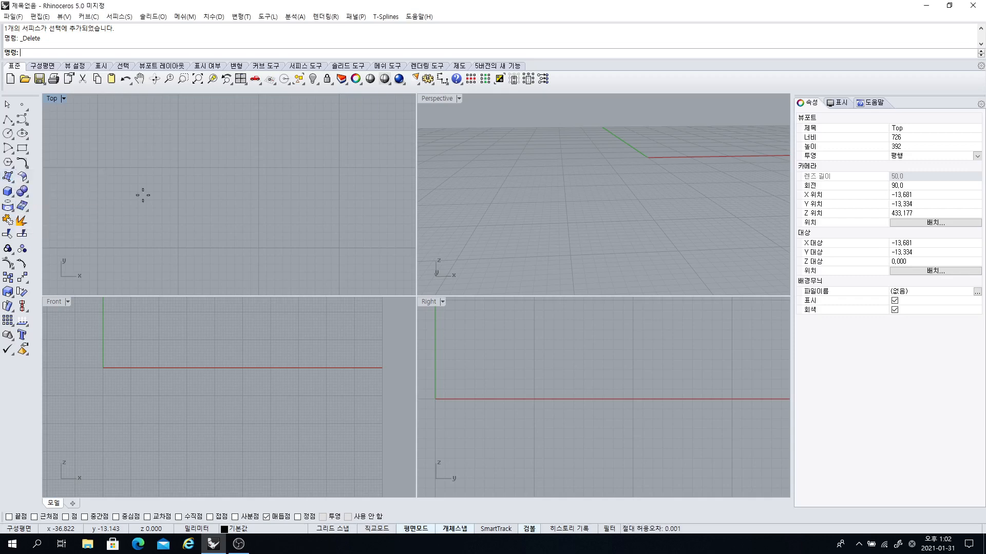
click(181, 154)
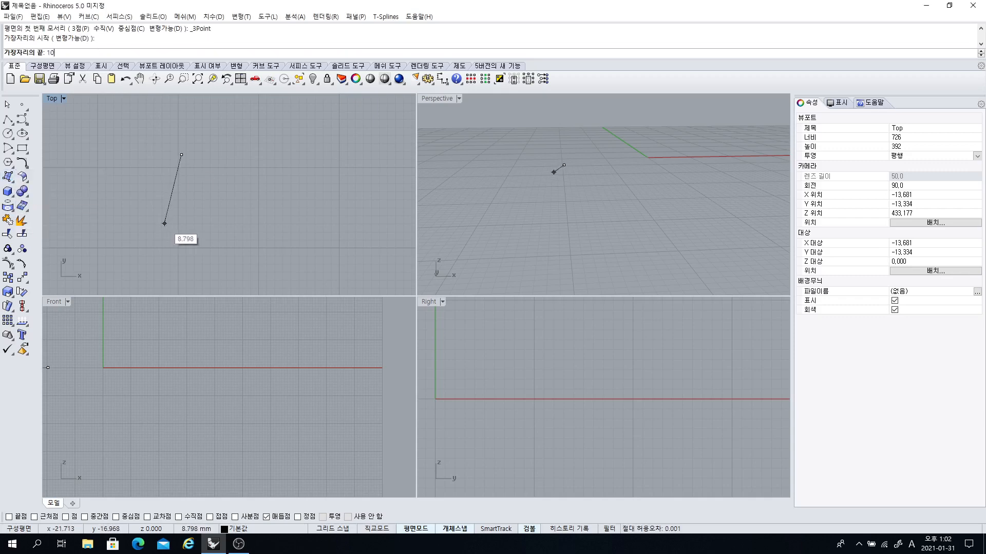
text(10)
key(Return)
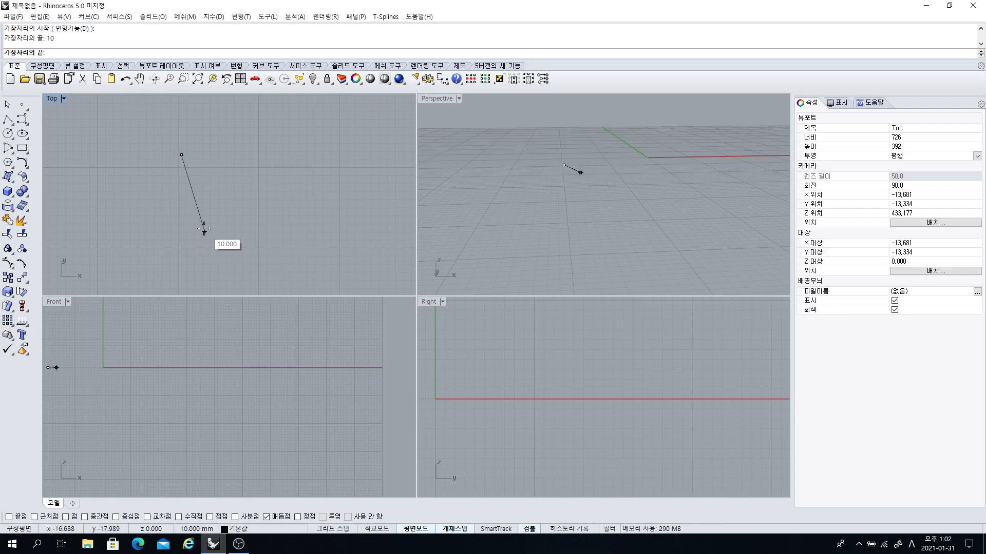
click(180, 252)
right_drag(272, 220, 227, 223)
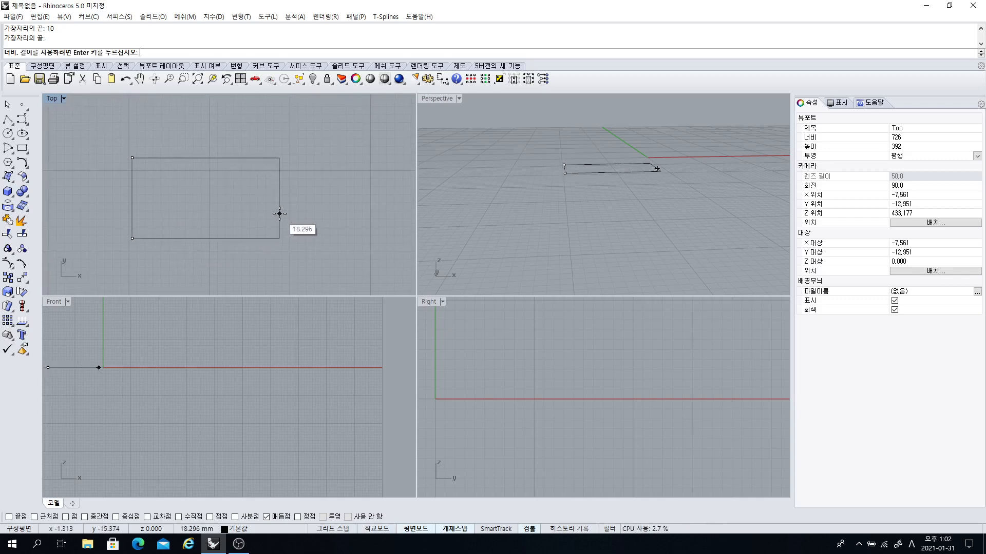
key(Return)
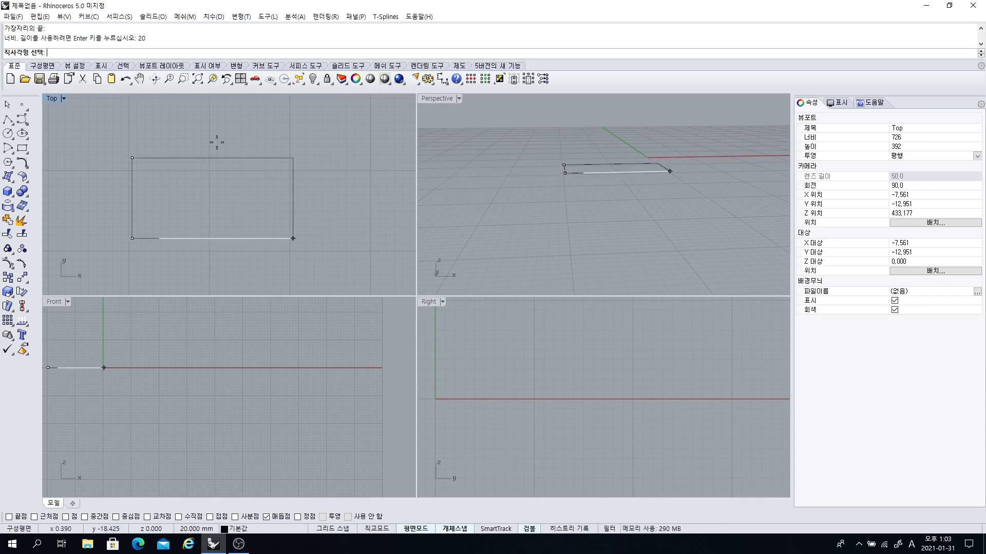
click(352, 151)
click(231, 203)
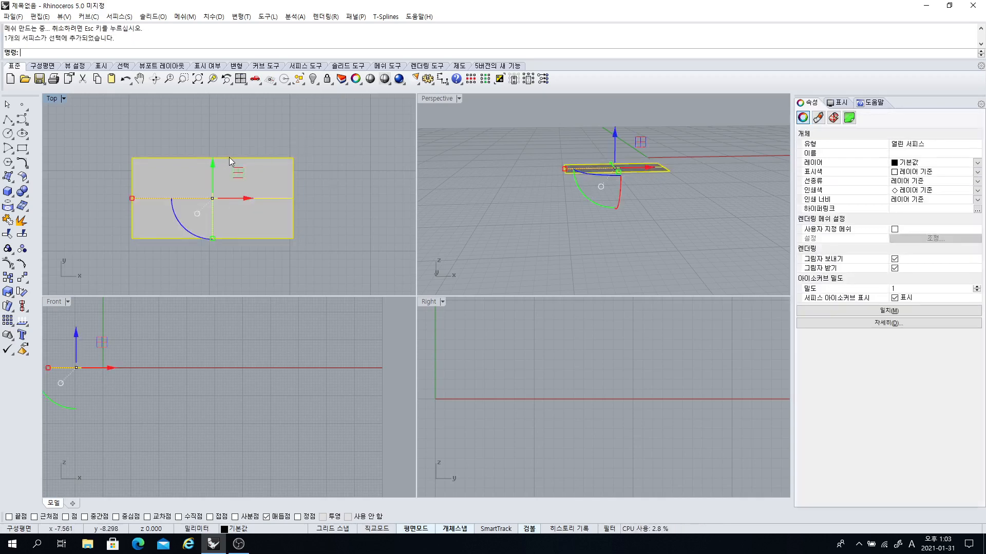
key(Delete)
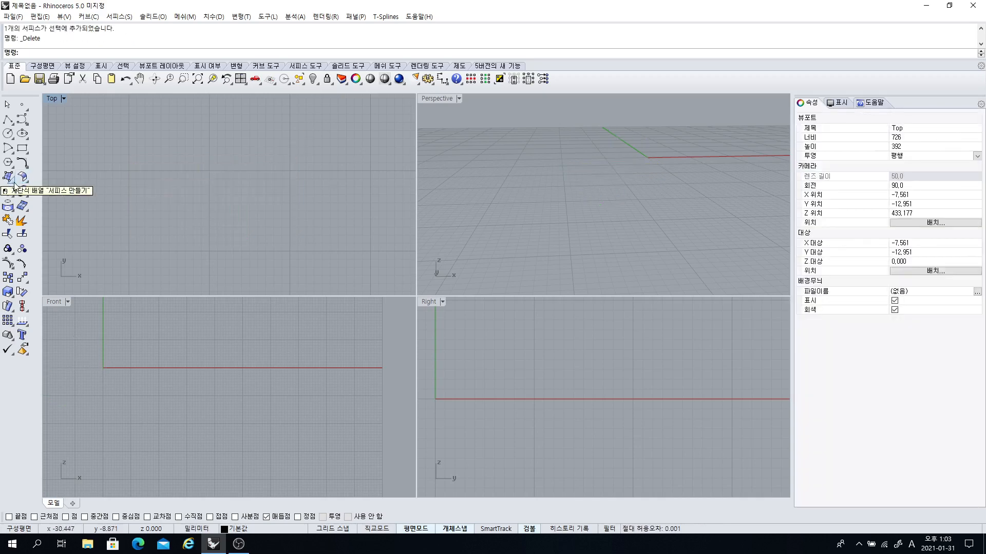
- Try a vertical plane standing on a horizontal edge drawn in the Top view, previewing its height in the Front view
click(13, 181)
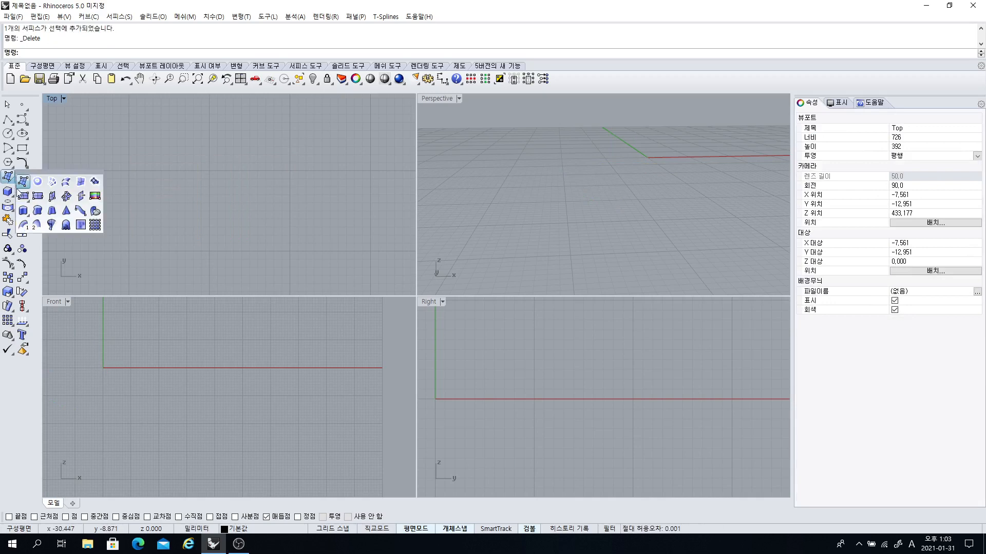
click(51, 200)
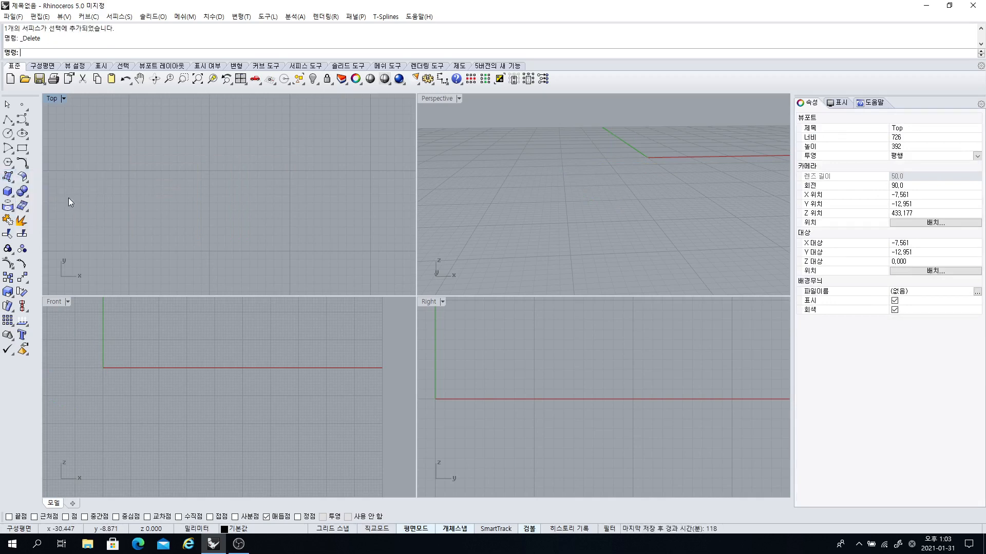
click(167, 177)
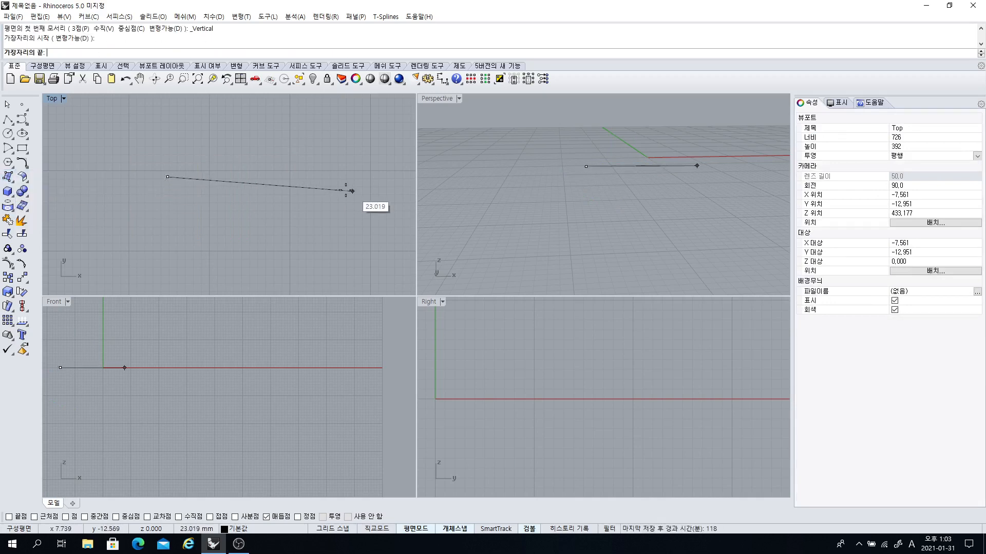
click(303, 177)
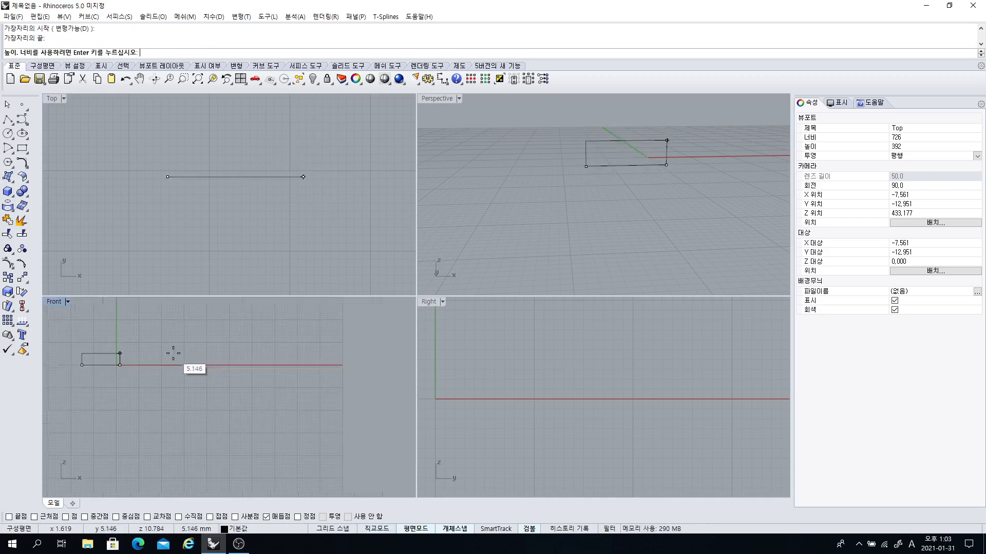
scroll(213, 365, down, 2)
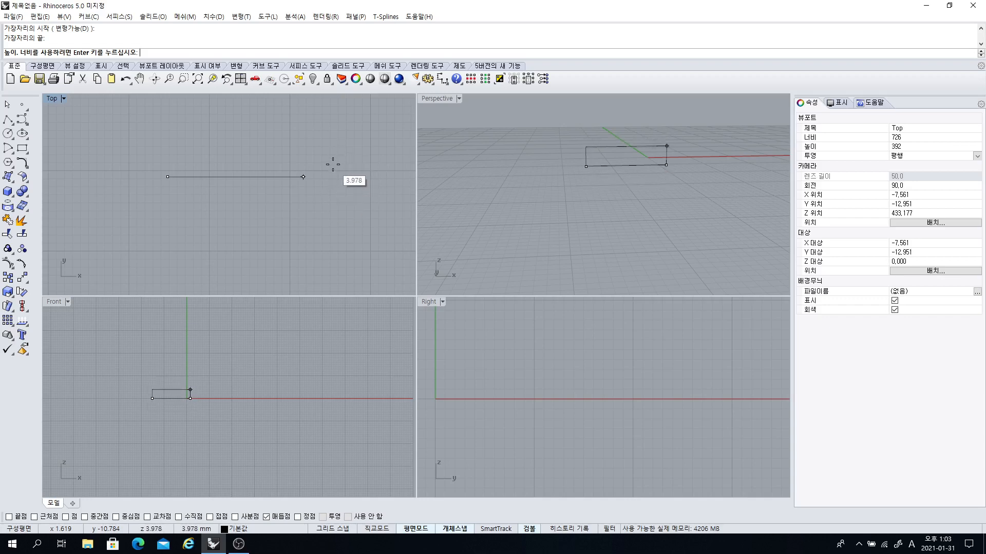
key(Escape)
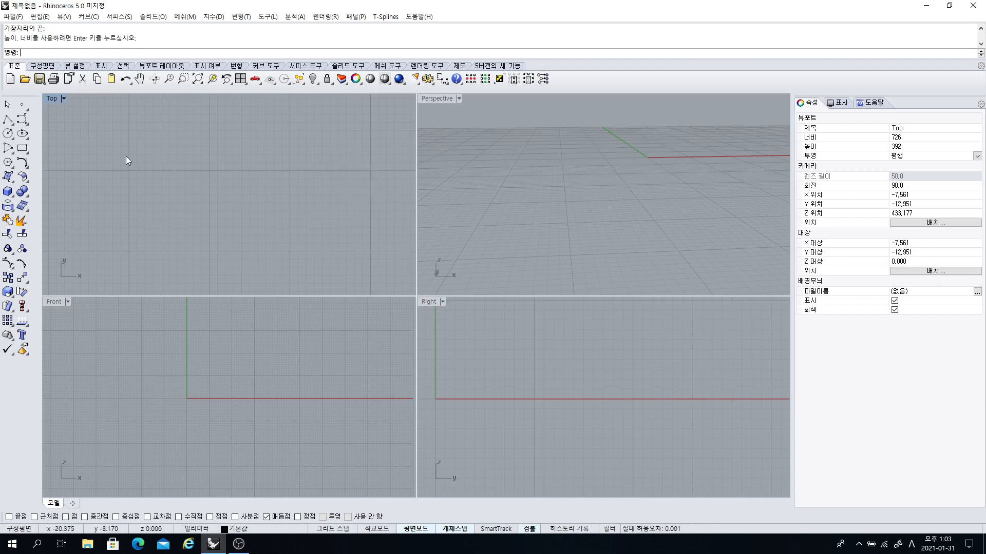
- Place 14 scattered point objects in the Top view
click(12, 181)
click(29, 109)
click(55, 115)
click(214, 158)
click(173, 164)
click(141, 181)
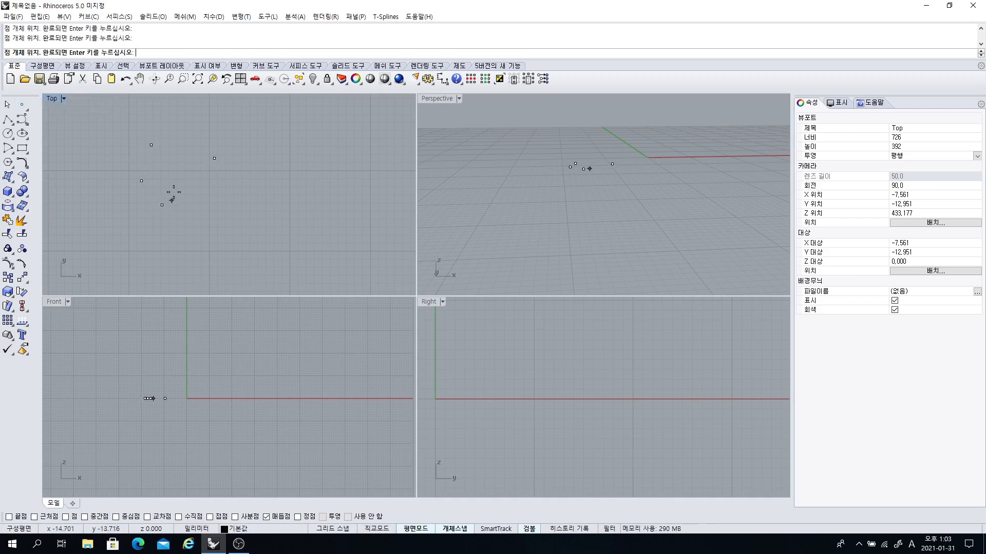
click(192, 186)
click(161, 204)
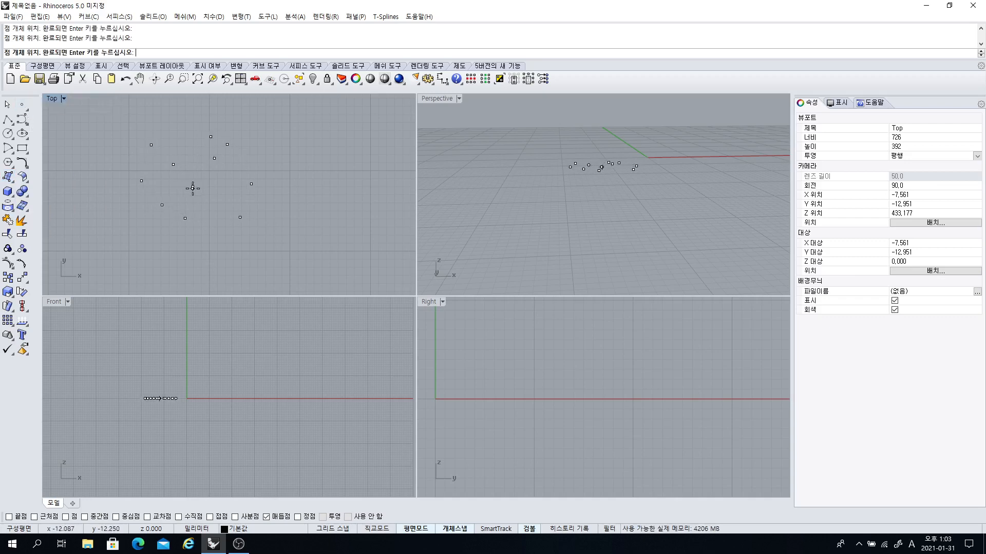
right_click(224, 181)
right_drag(225, 181, 273, 178)
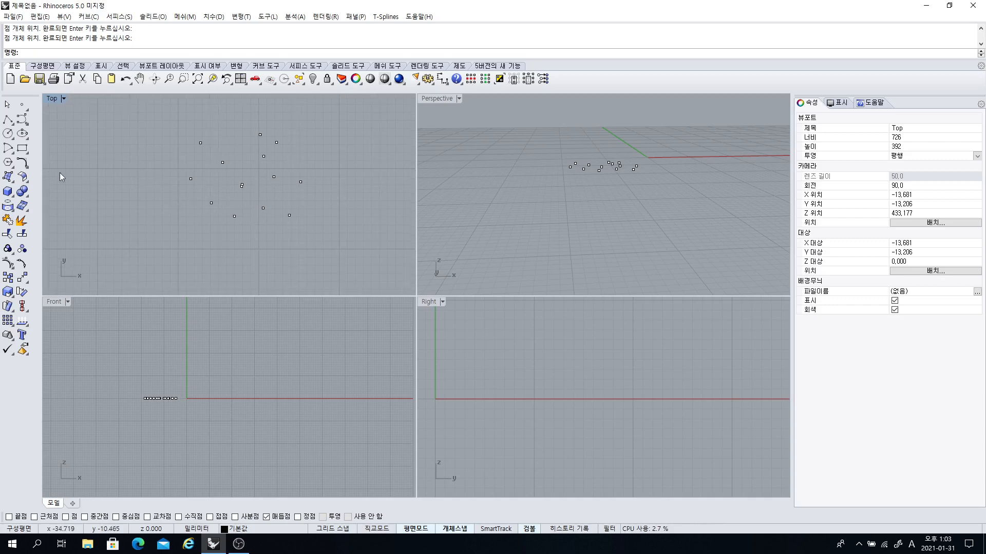
- Fit a plane through the scattered points, and undo it
click(11, 182)
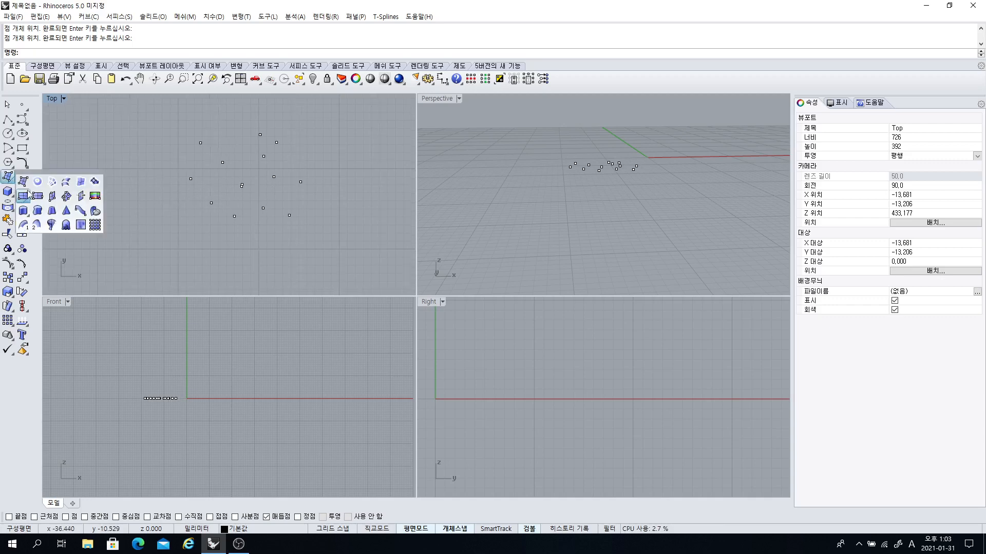
click(66, 197)
drag(199, 164, 326, 248)
right_click(349, 219)
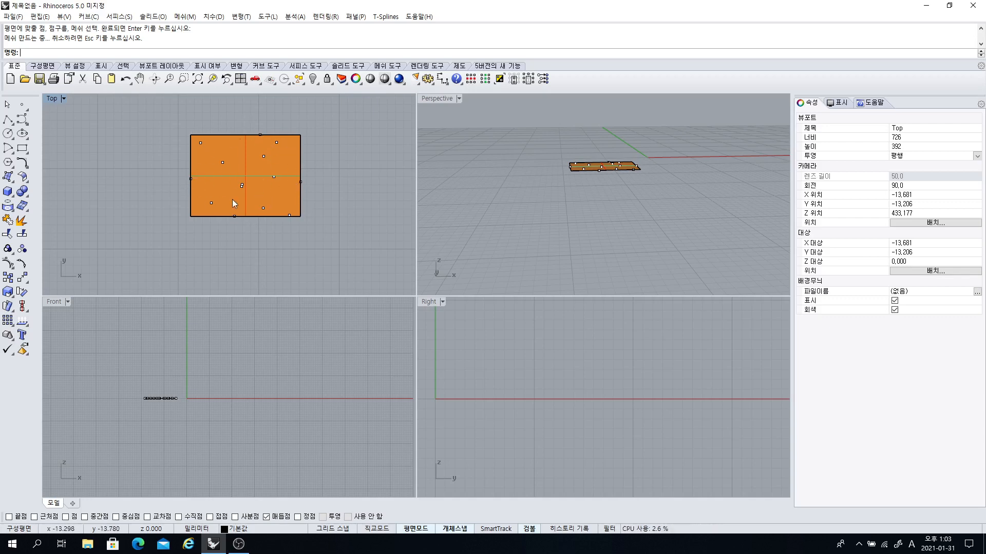
key(ctrl+z)
- Delete all the scattered points
drag(155, 117, 325, 254)
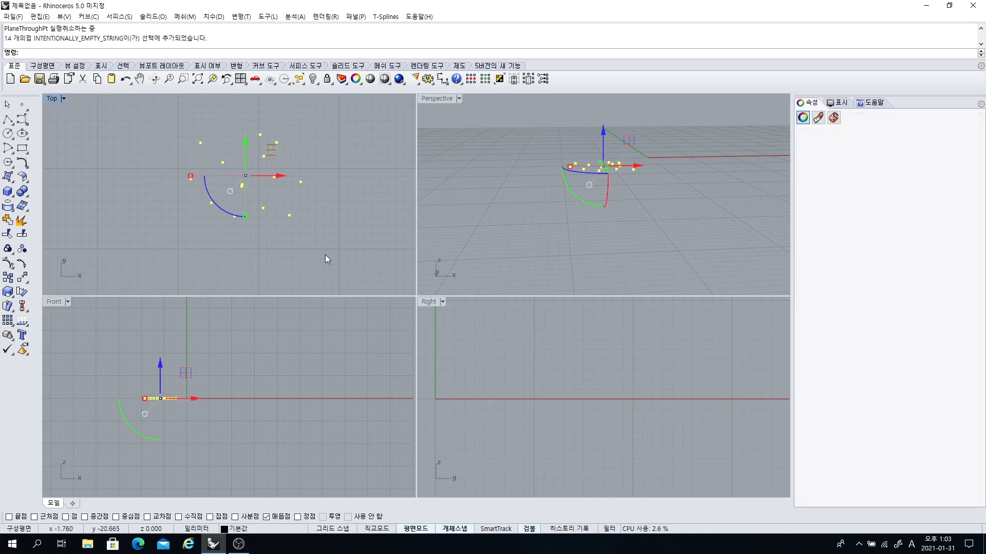
key(Delete)
click(10, 178)
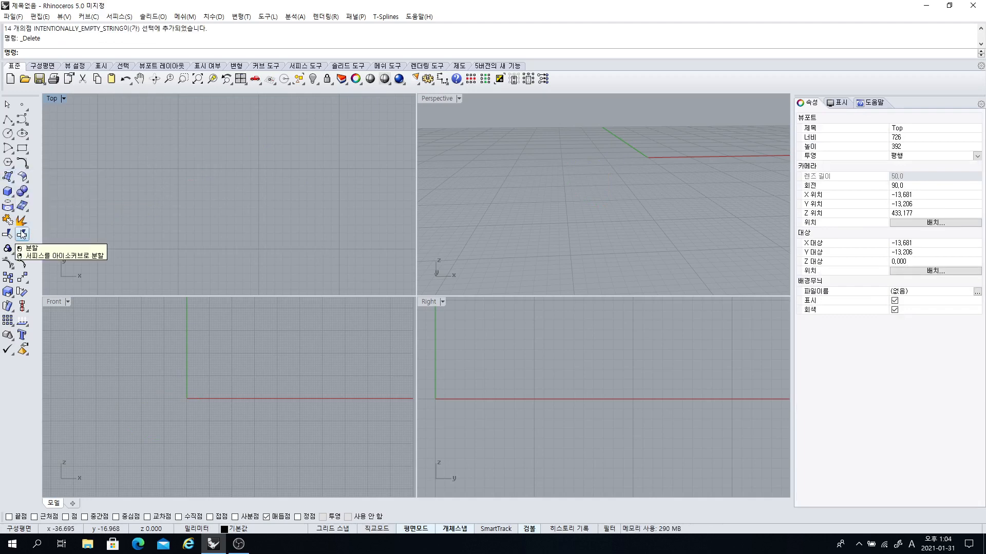
- Draw a circle by centre and radius in the Top view
click(7, 133)
click(198, 181)
click(197, 231)
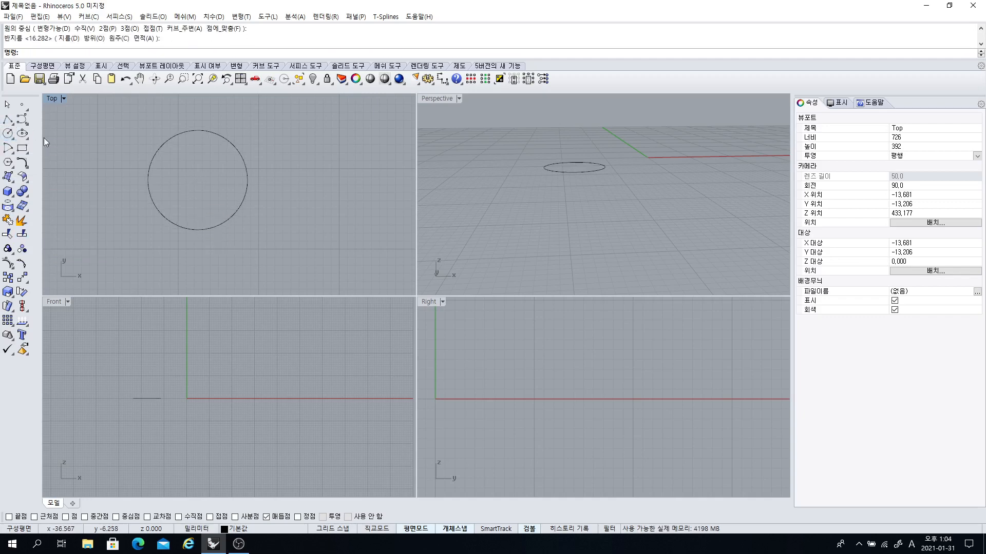
- Draw a straight line about 24.4 mm long diagonally across the circle in the Top view
click(8, 120)
click(107, 210)
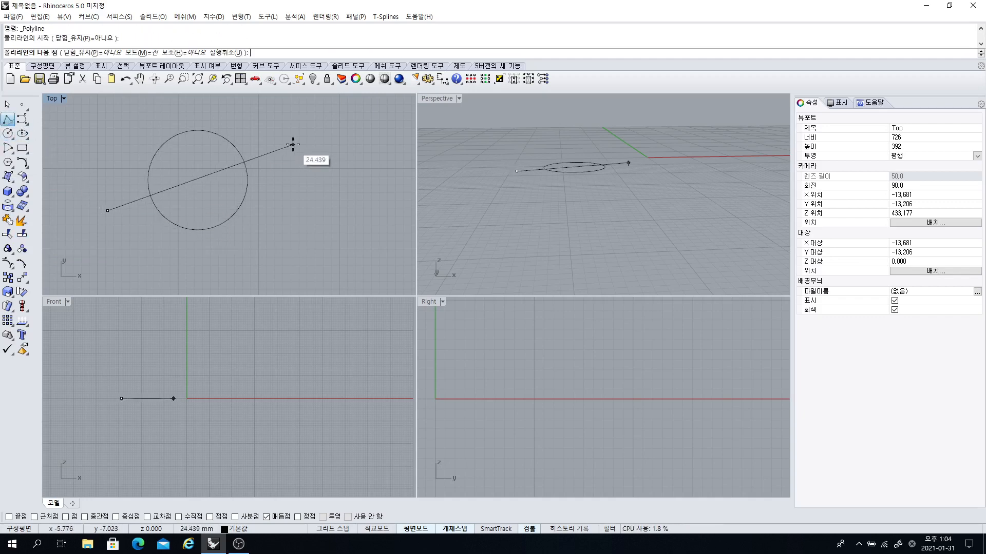
click(292, 145)
key(Return)
- Move the line straight down in the Front view so it lies below the circle's plane
click(204, 179)
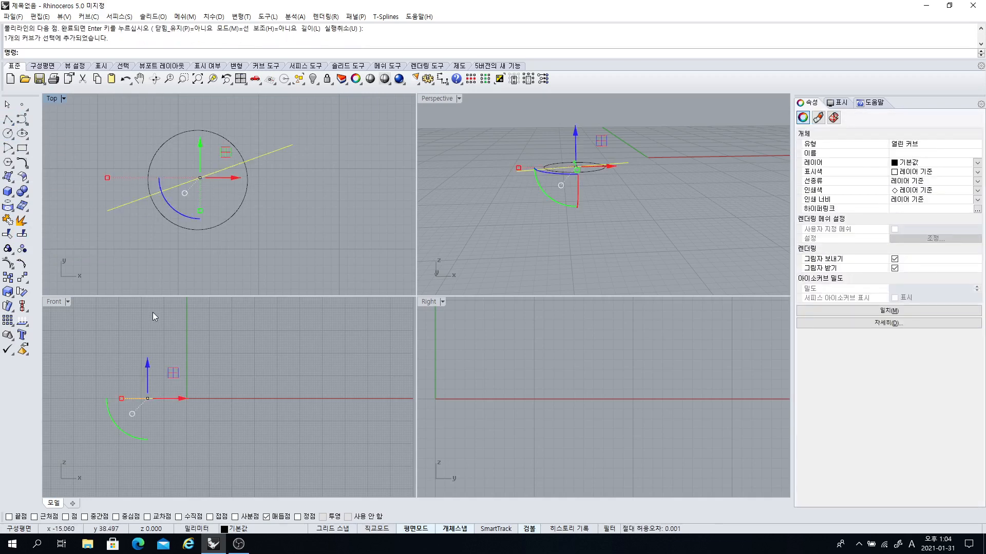
right_drag(150, 364, 192, 356)
scroll(189, 362, up, 2)
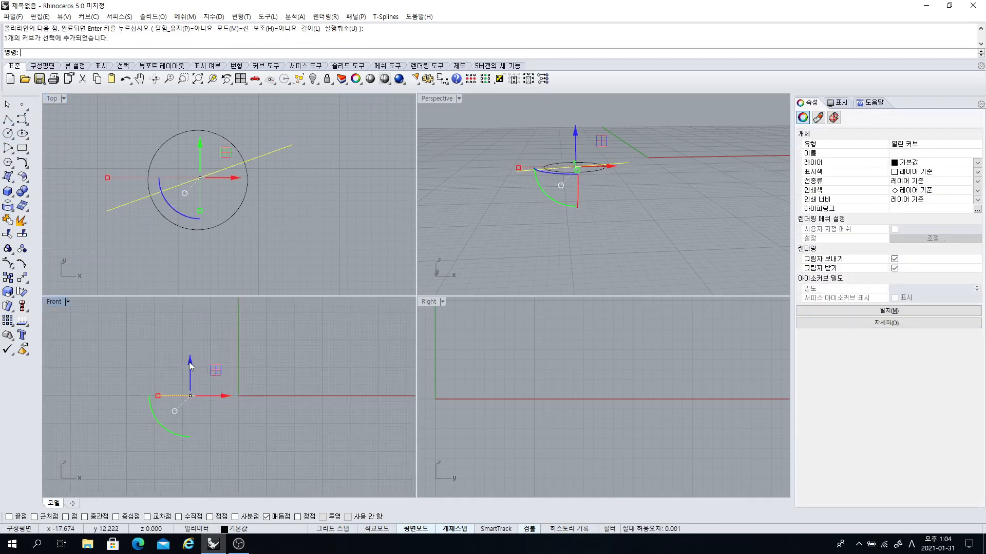
drag(189, 362, 189, 381)
click(356, 216)
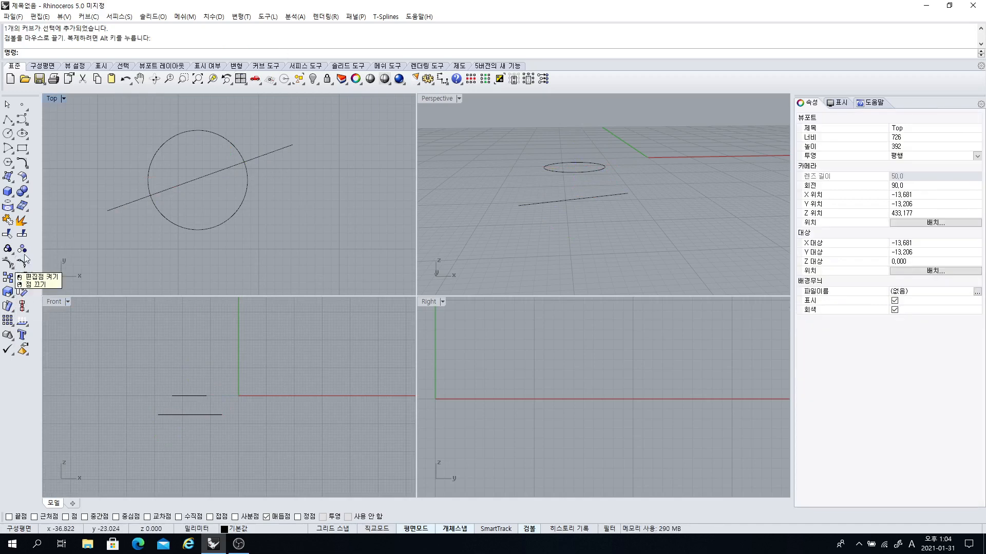
- Try to split the circle using the lowered line as the cutting object in the Top view
right_drag(174, 184, 190, 209)
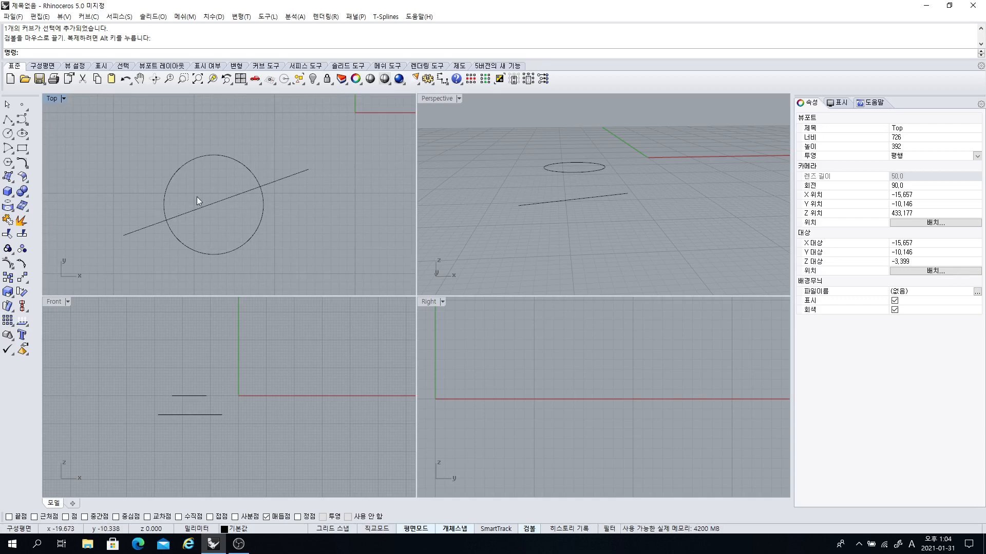
click(22, 233)
click(184, 166)
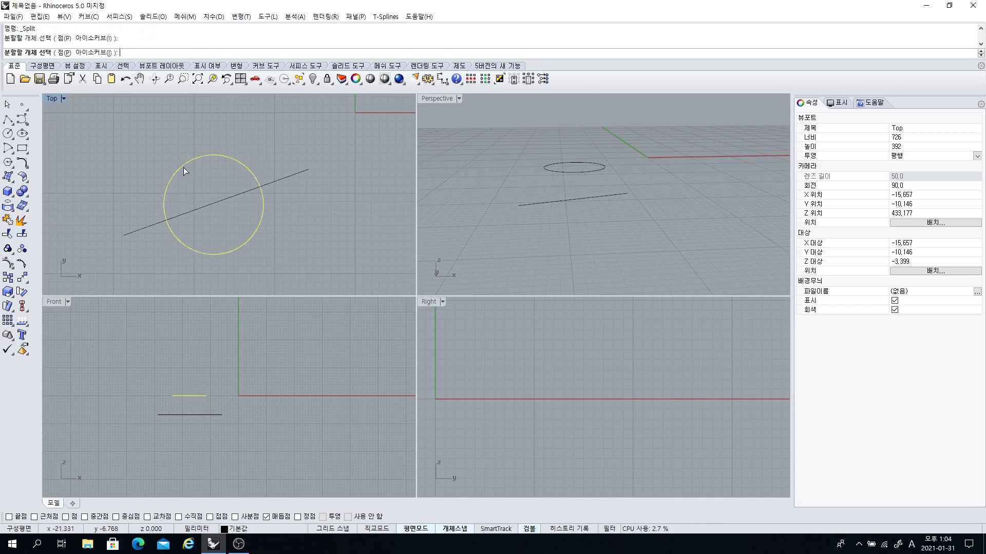
key(Return)
click(223, 200)
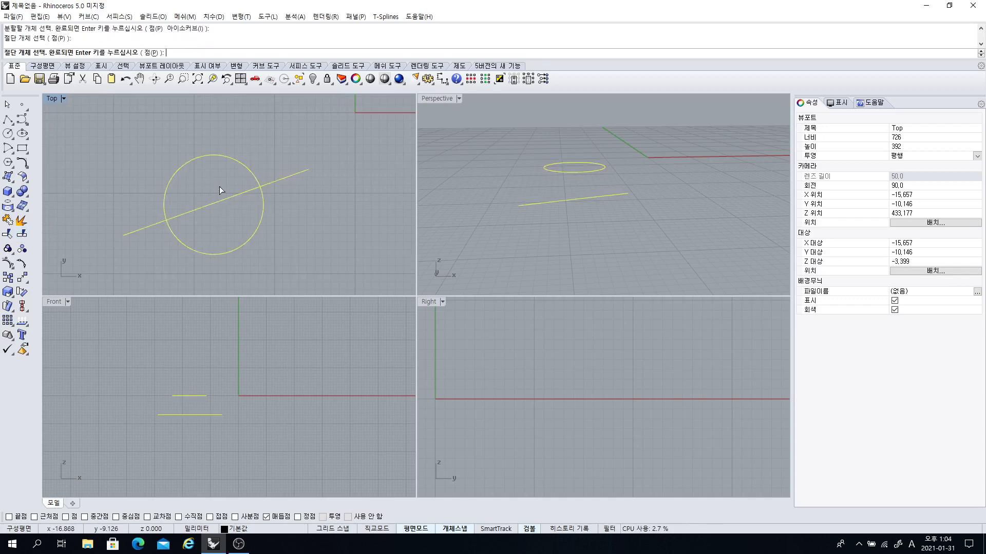
key(Return)
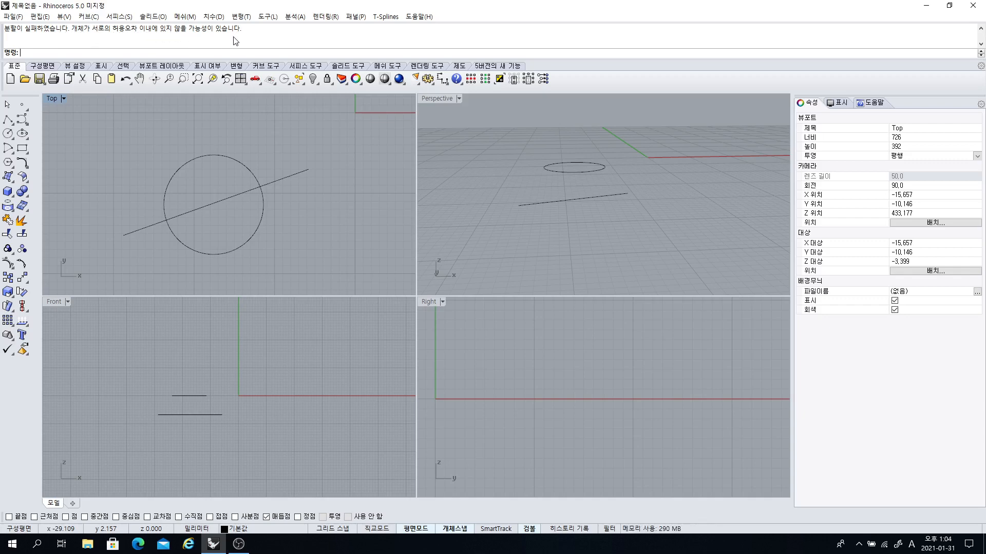
right_drag(234, 213, 241, 187)
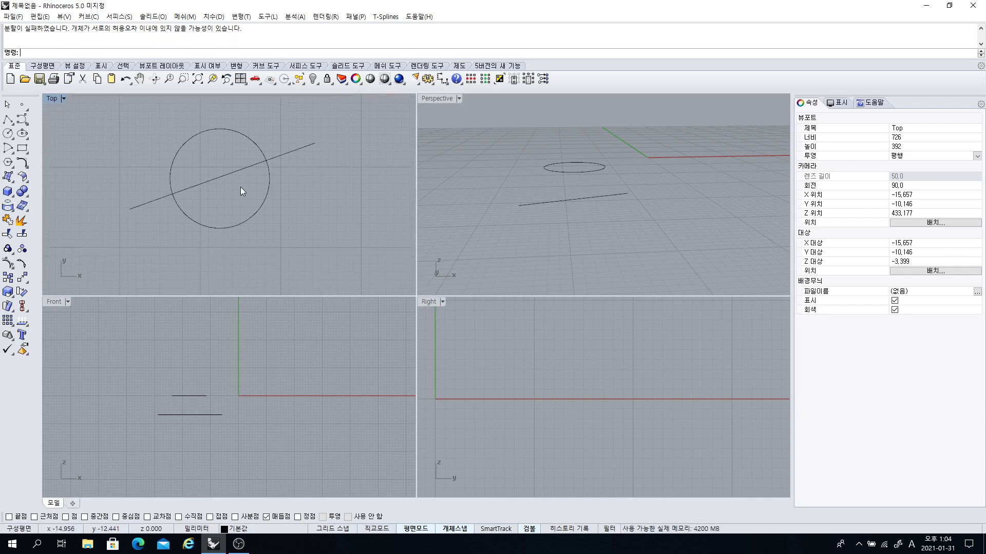
scroll(232, 195, up, 2)
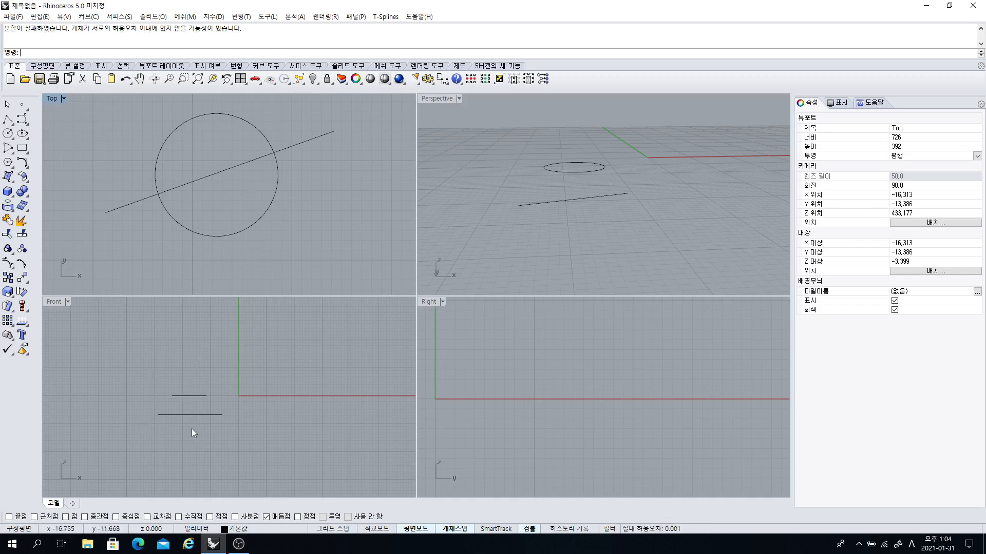
- Delete the diagonal line below the circle
scroll(230, 201, down, 3)
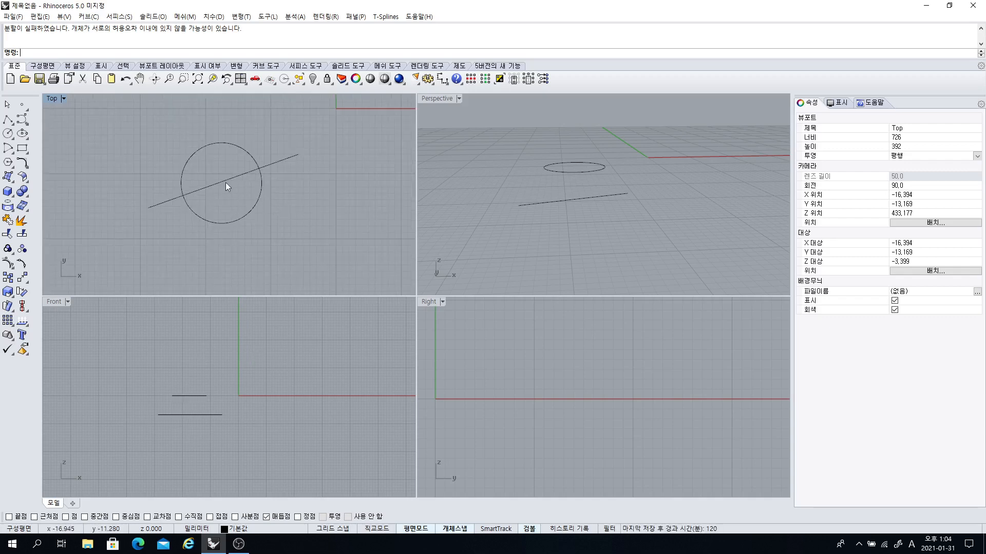
click(223, 183)
key(Delete)
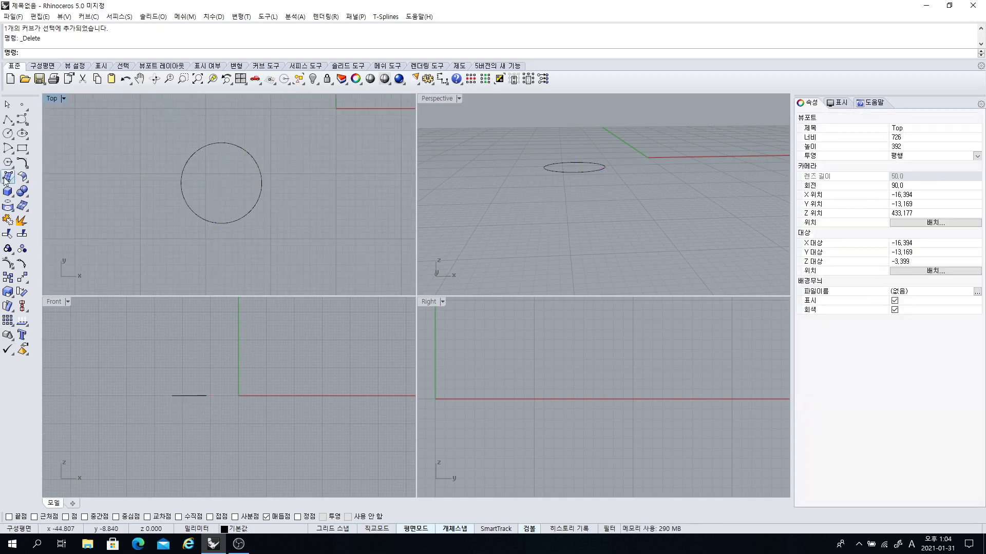
- Create a cutting plane for the circle, running diagonally across it from its lower left to its upper right in the Top view
click(13, 181)
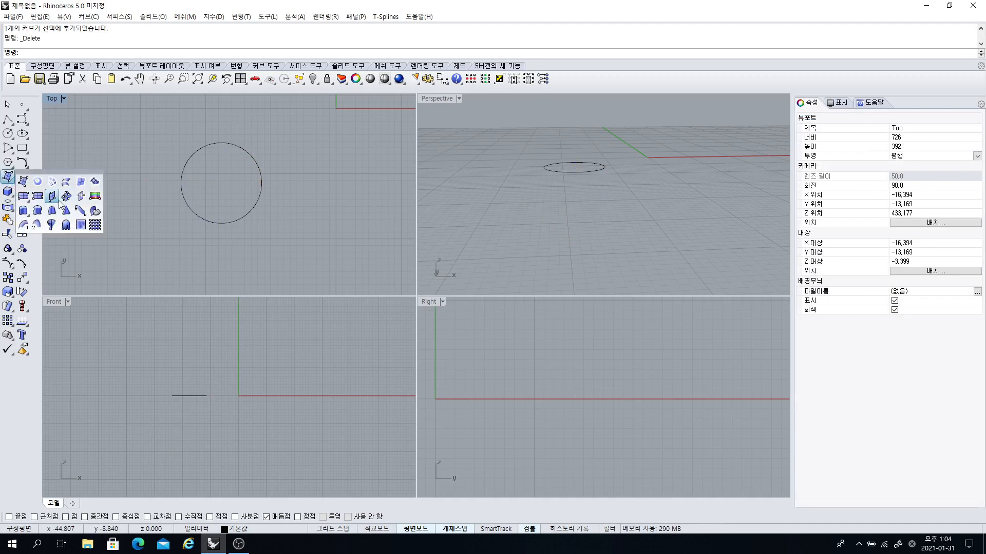
click(81, 196)
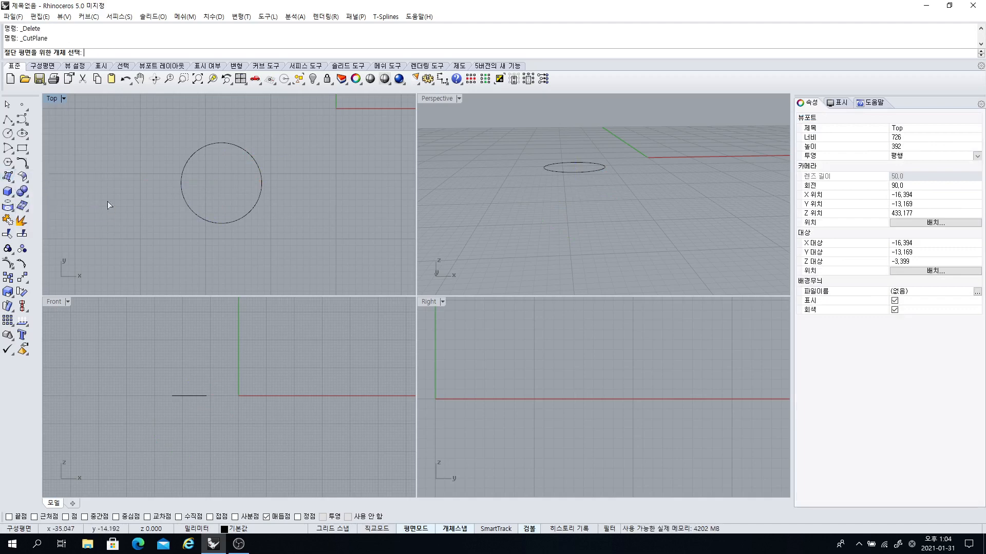
click(204, 157)
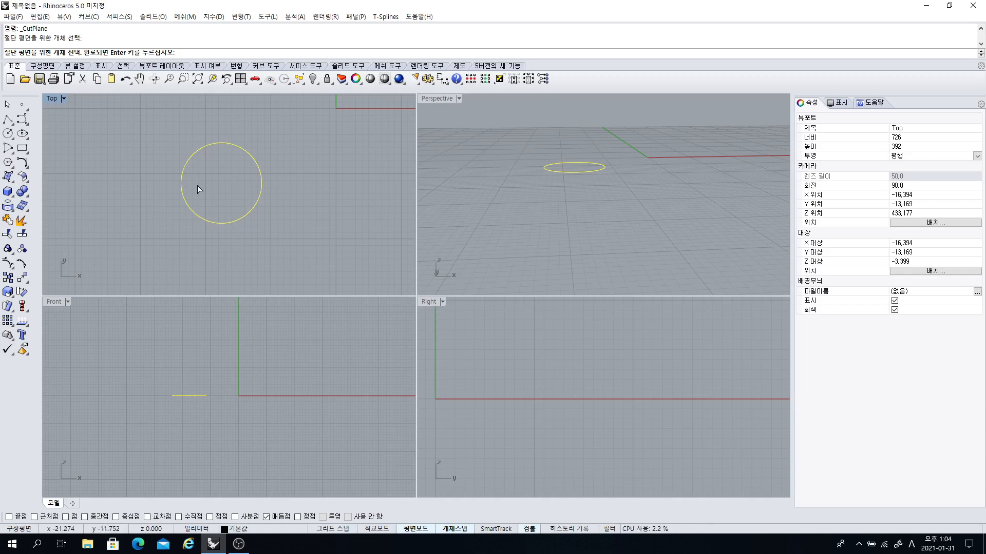
key(Return)
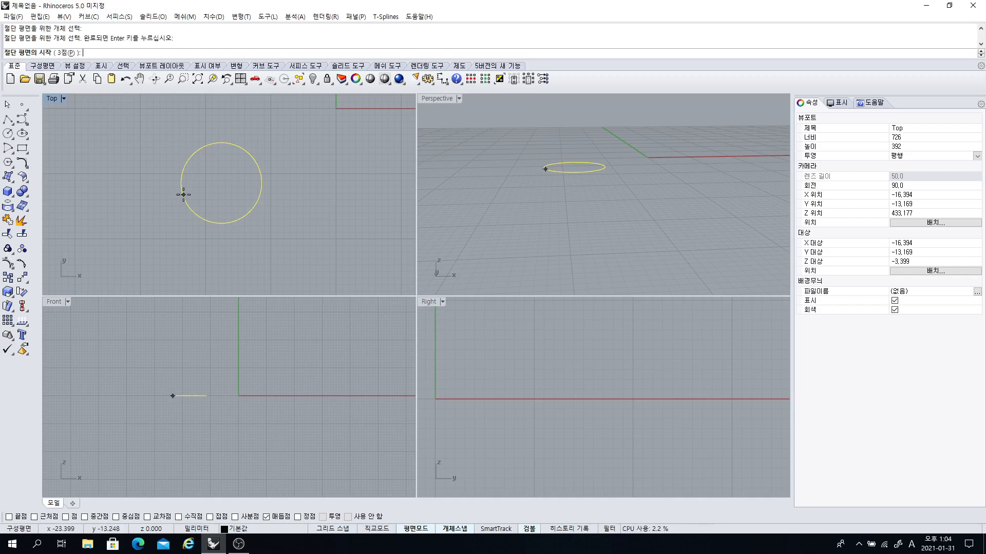
click(163, 212)
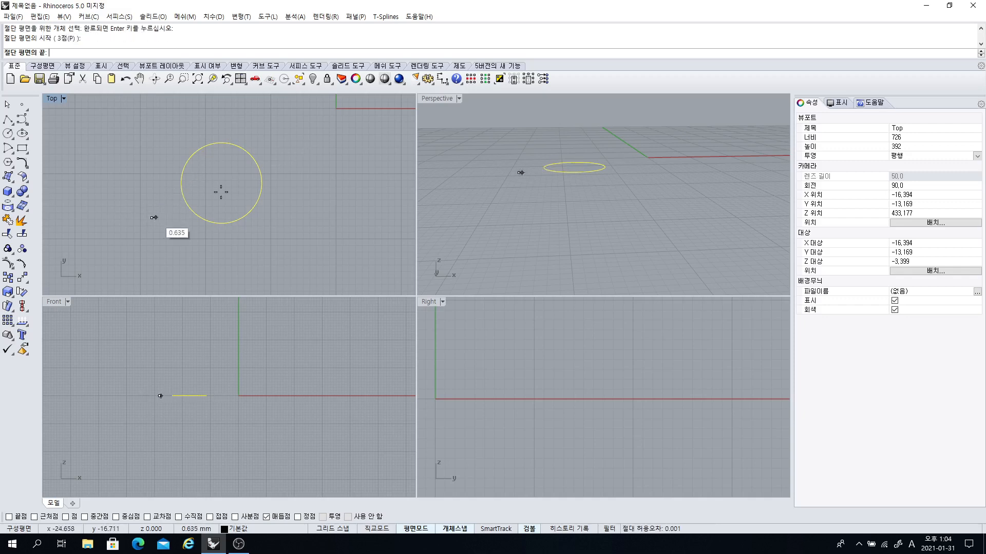
click(280, 154)
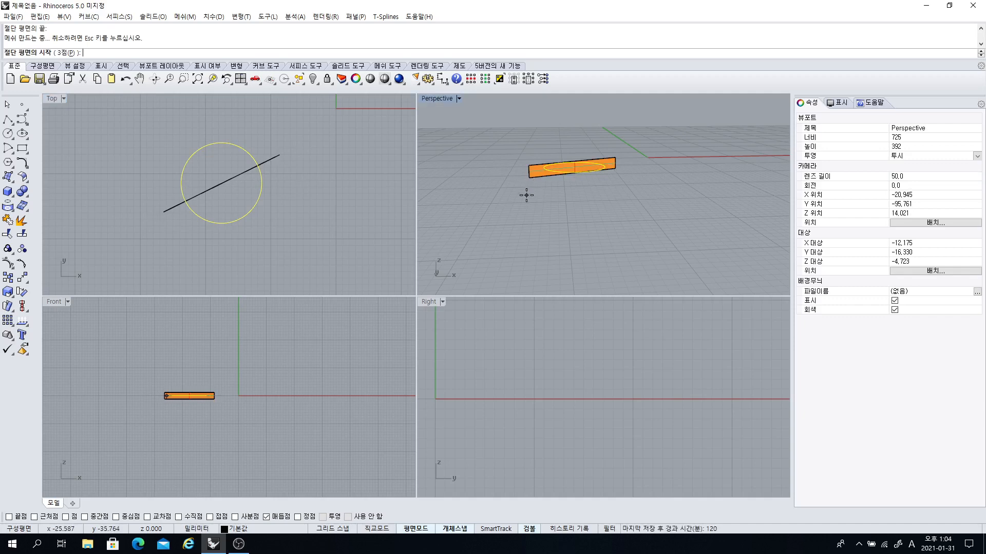
key(Escape)
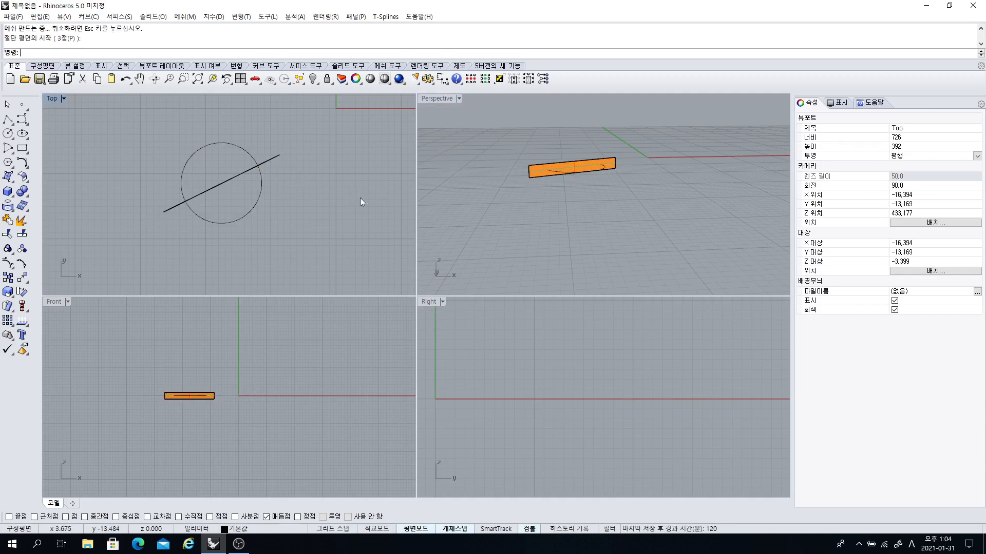
- Examine how the cutting plane passes through the circle from several angles in the Perspective and Top views
right_drag(529, 208, 585, 197)
scroll(273, 162, up, 1)
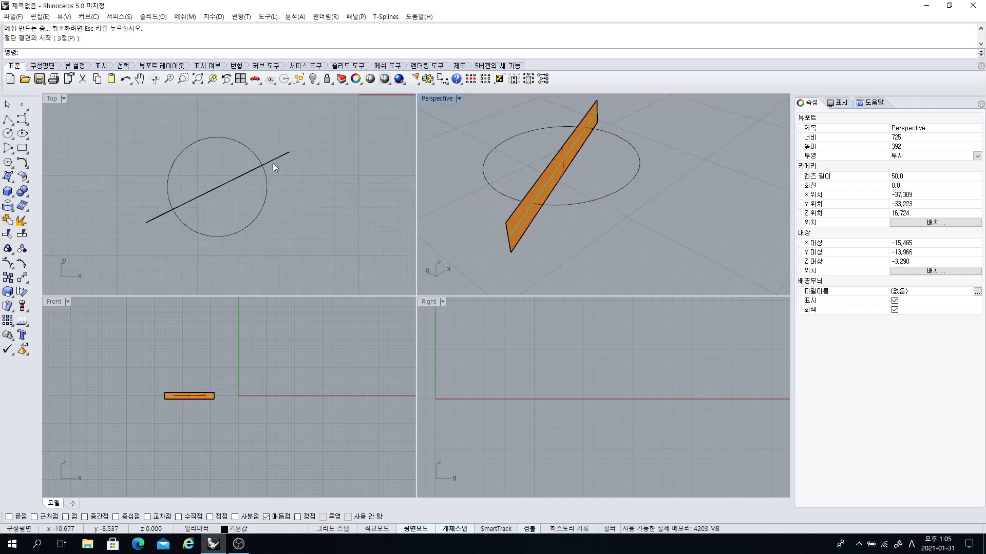
scroll(198, 199, up, 1)
right_drag(478, 206, 516, 163)
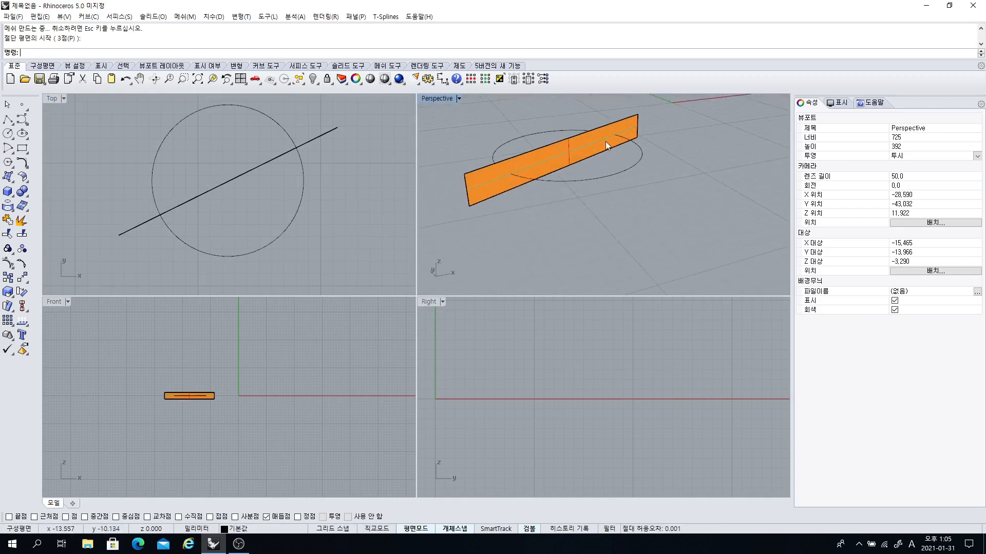
right_drag(605, 140, 526, 203)
scroll(517, 189, up, 2)
click(517, 191)
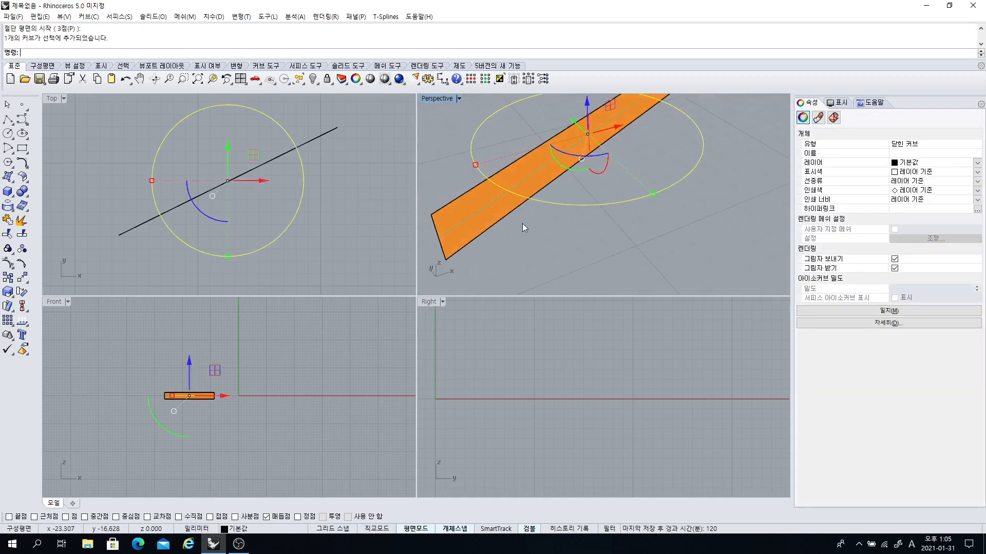
key(Escape)
mouse_move(507, 190)
right_down()
mouse_move(490, 213)
mouse_move(508, 205)
right_up()
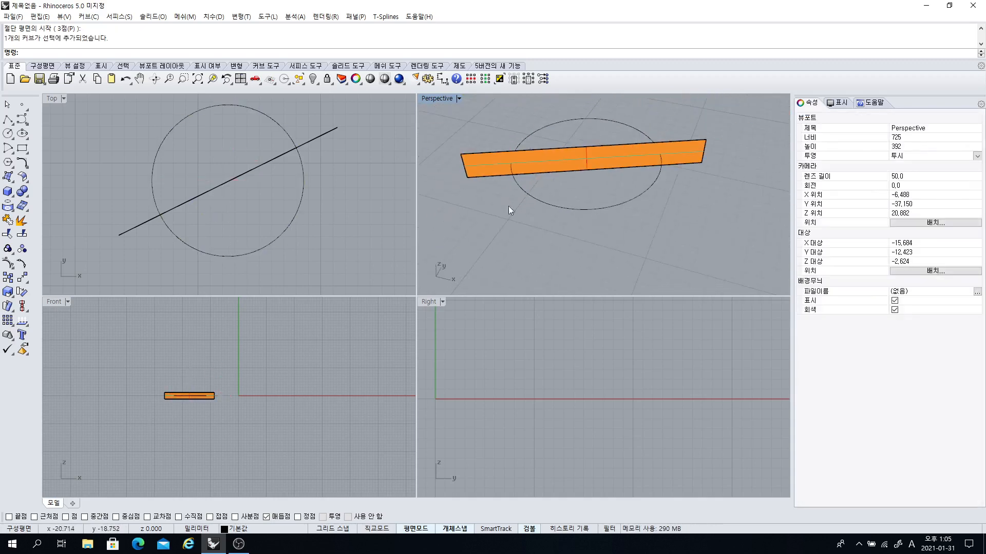
right_drag(244, 180, 212, 167)
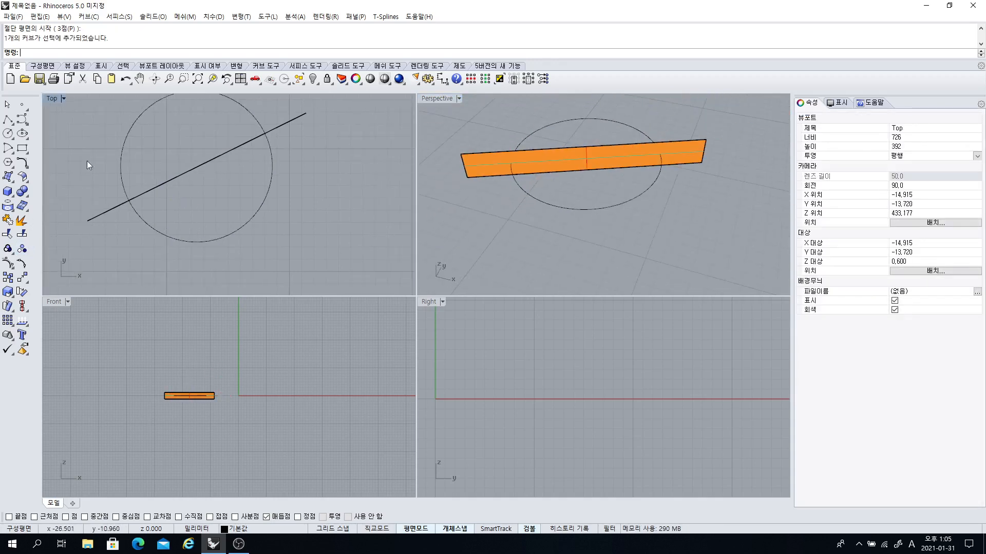
- Split the circle with the cutting plane as the cutting object
click(21, 220)
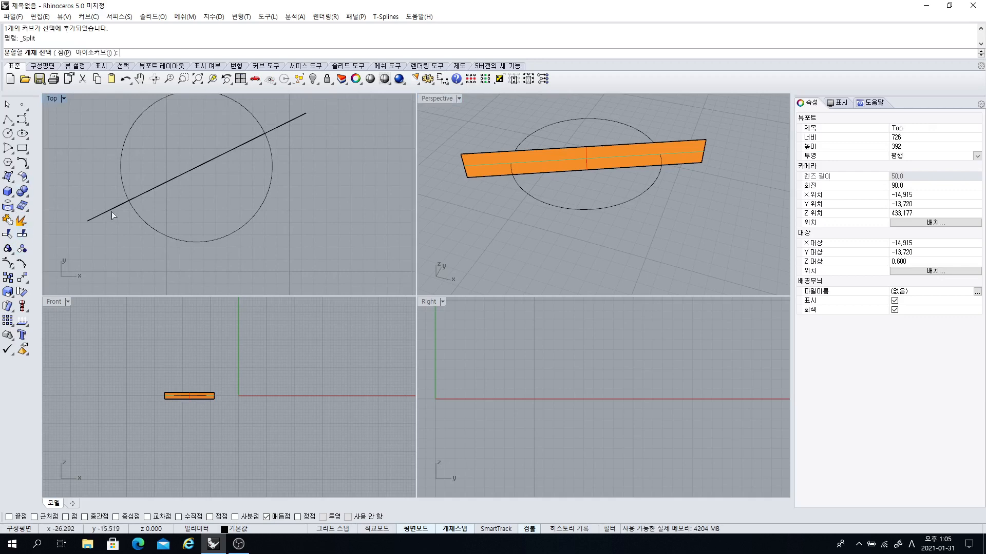
click(275, 152)
key(Return)
click(292, 123)
key(Return)
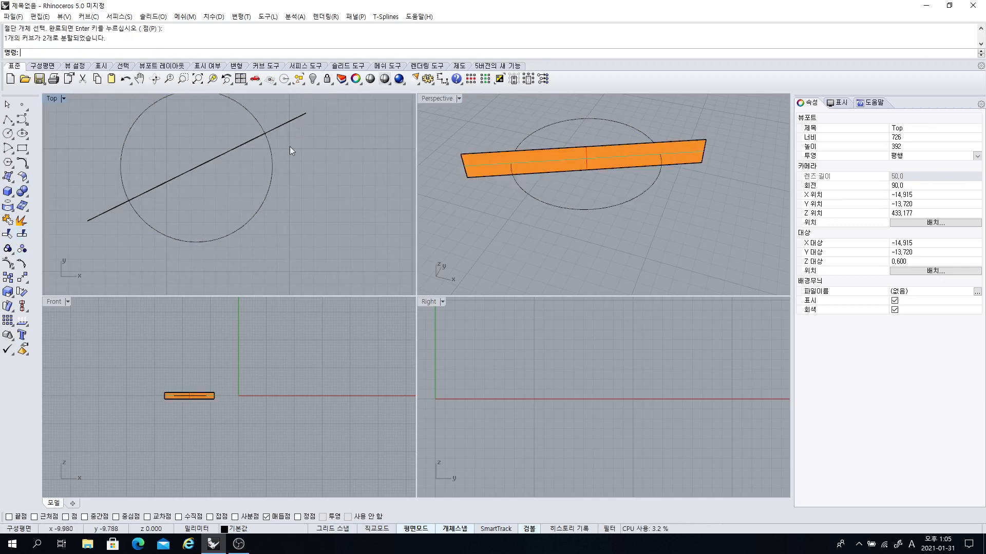
- Delete both circle halves and the cutting plane
click(271, 156)
key(Delete)
click(127, 136)
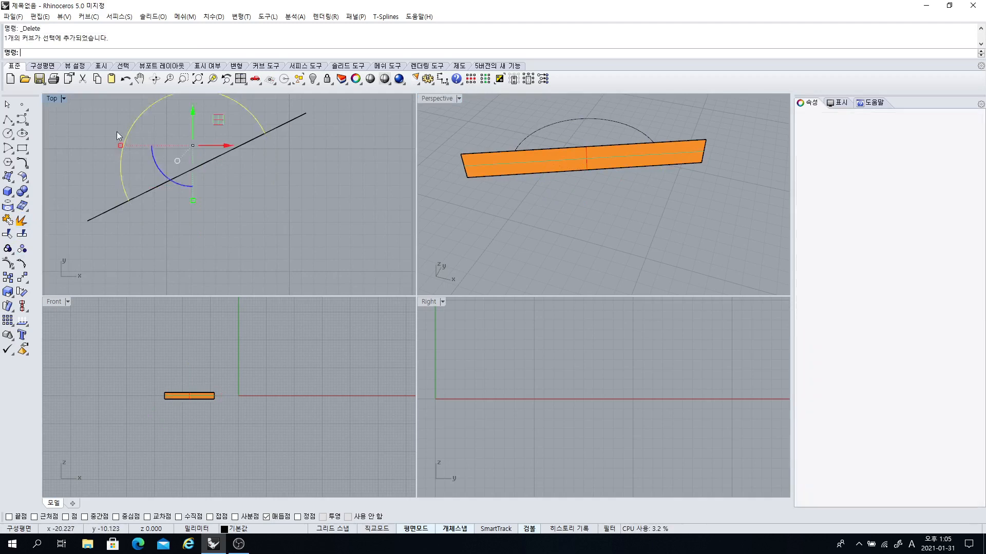
key(Delete)
click(194, 167)
key(Delete)
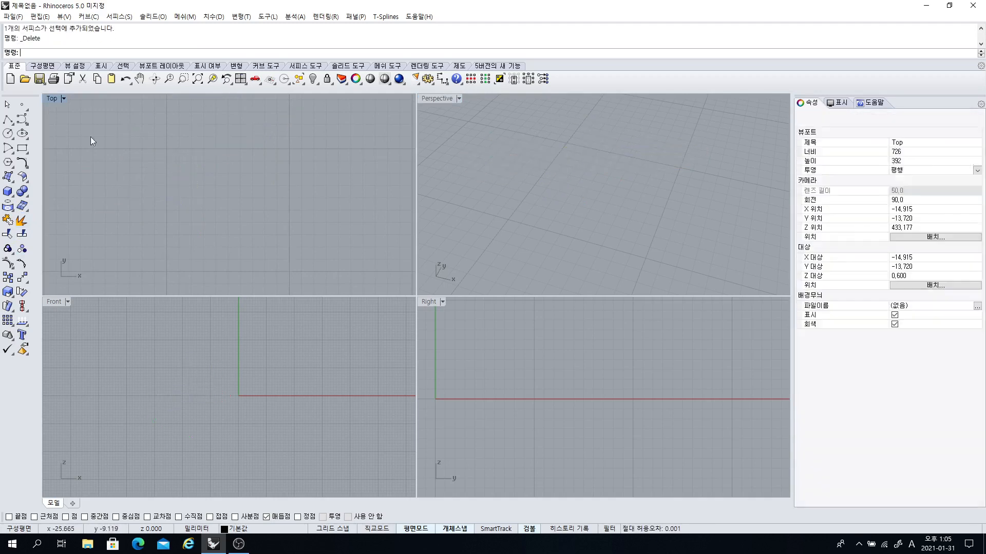
- Start a picture frame with the bird pendant image 새팬던트 from the BACKUP (E:) drive
click(9, 177)
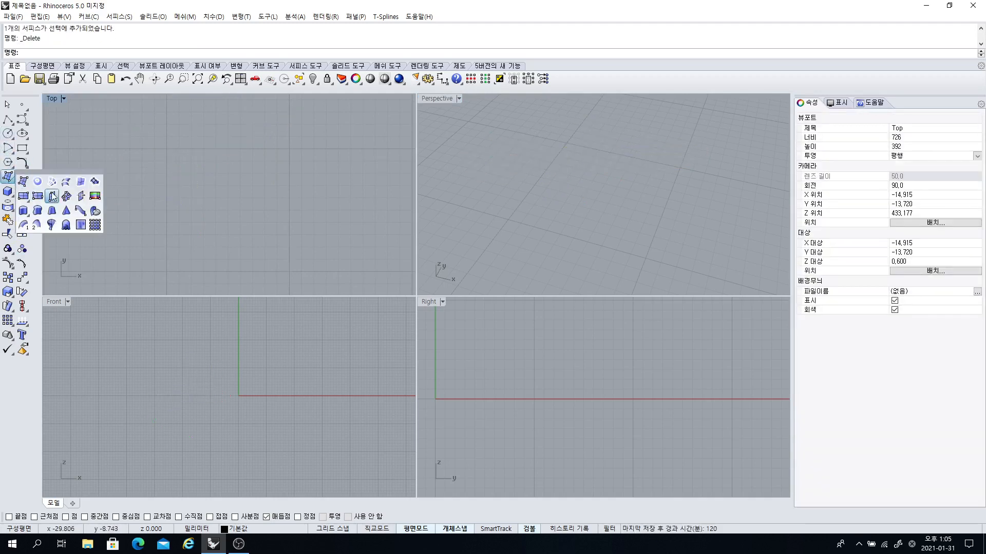
click(95, 196)
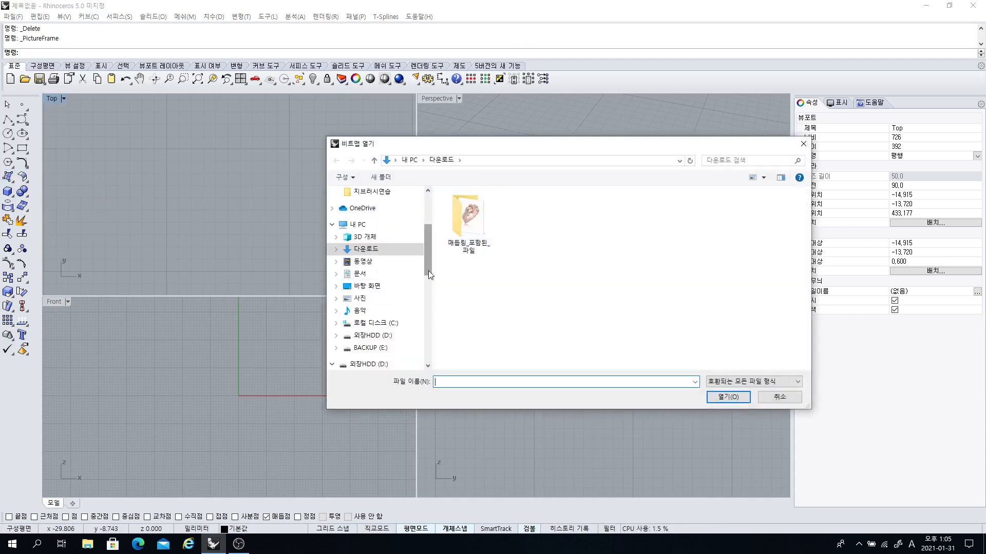
scroll(426, 272, up, 3)
scroll(410, 292, down, 3)
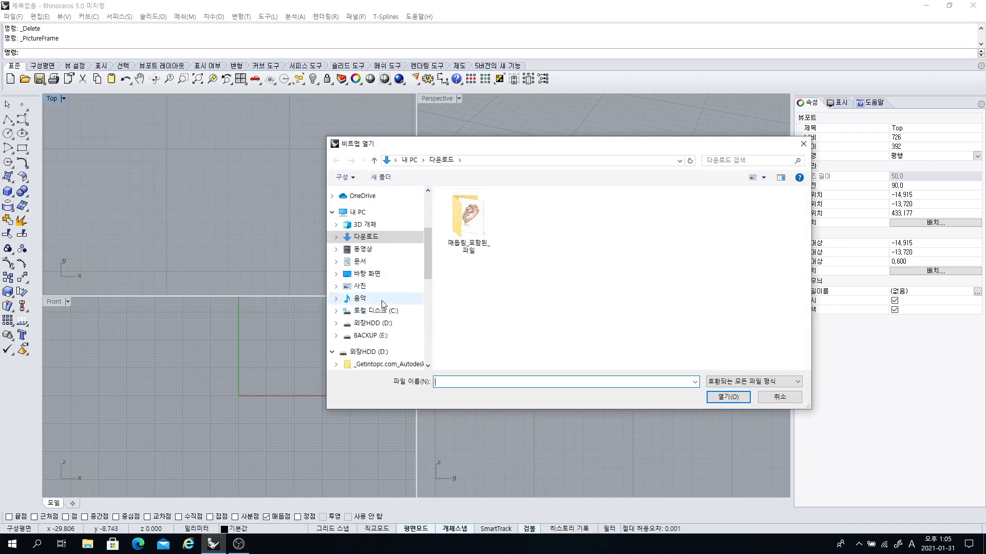
click(373, 337)
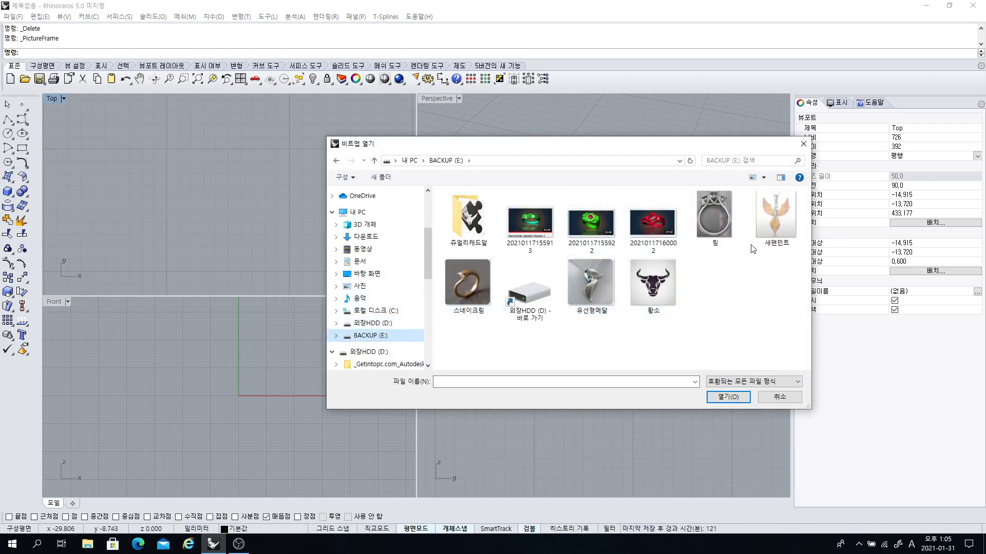
click(770, 234)
click(727, 398)
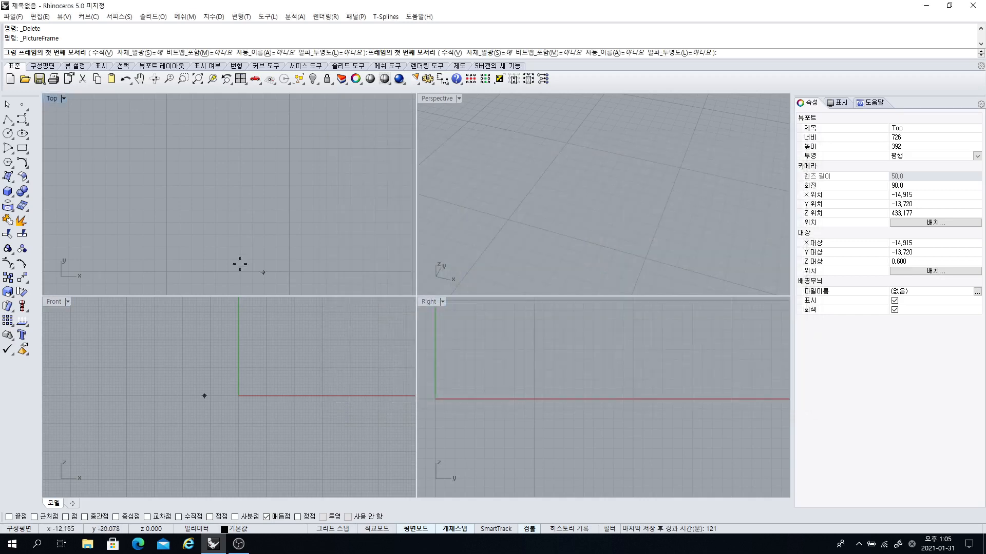
- Place the pendant picture frame in the Top view, starting at the origin and extending about 22.6 mm along the X axis
scroll(218, 226, down, 8)
right_drag(256, 211, 208, 266)
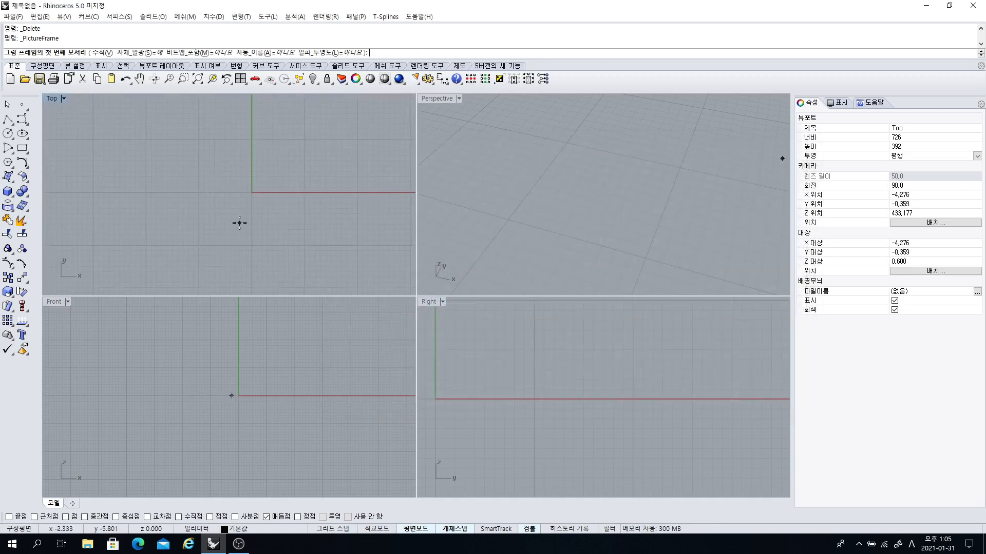
click(252, 192)
click(370, 192)
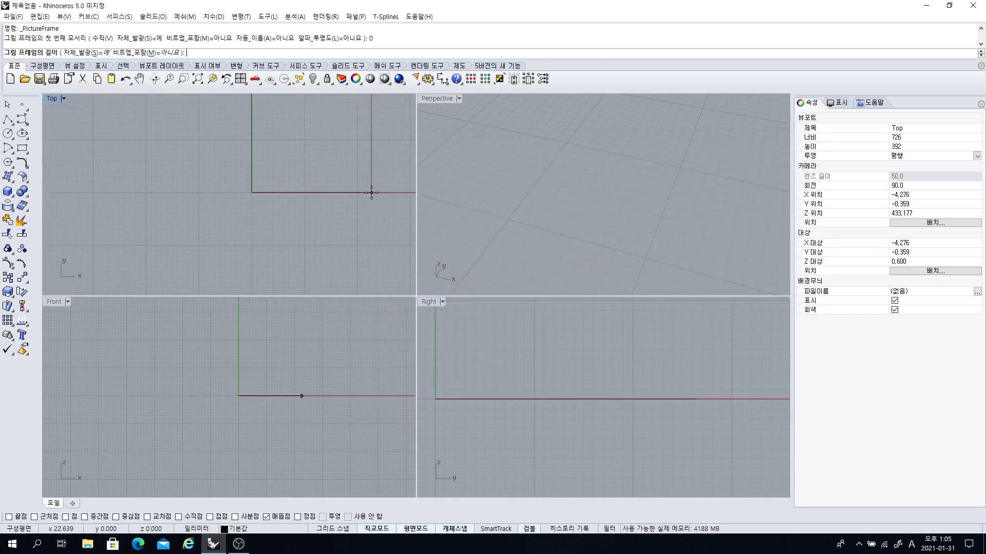
- Move the picture frame in the negative X and Y directions so the pendant image overlaps the origin
scroll(328, 232, down, 2)
right_drag(328, 229, 309, 251)
click(314, 223)
drag(330, 154, 273, 184)
click(323, 189)
scroll(322, 189, up, 6)
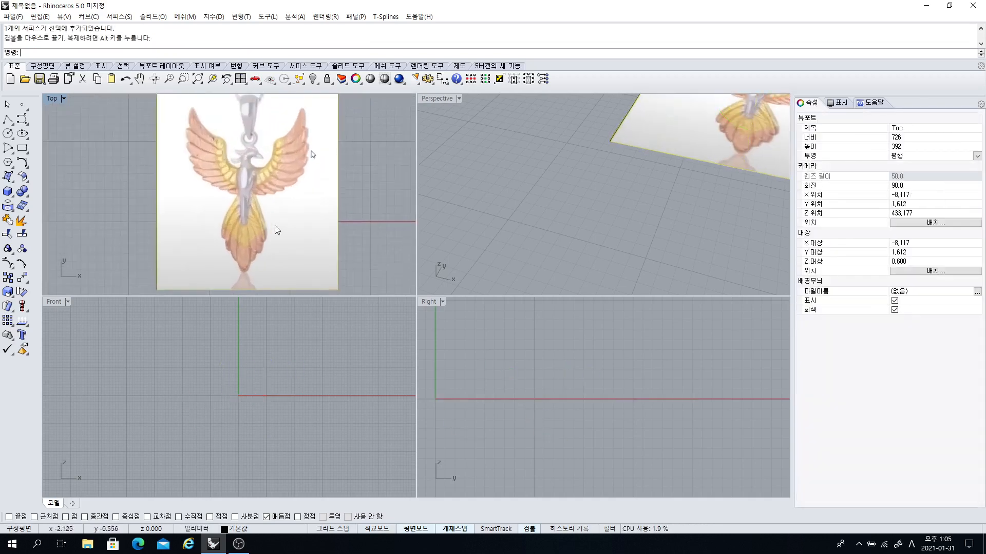
click(329, 226)
scroll(296, 222, down, 2)
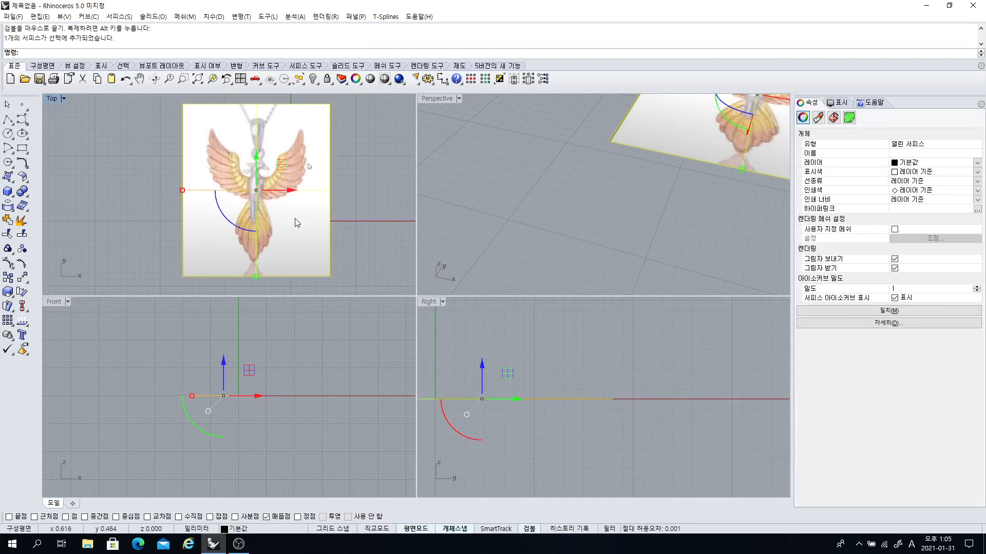
click(343, 199)
- Maximize the Top view and shift the picture frame so the bird is centred on the Y axis
double_click(54, 99)
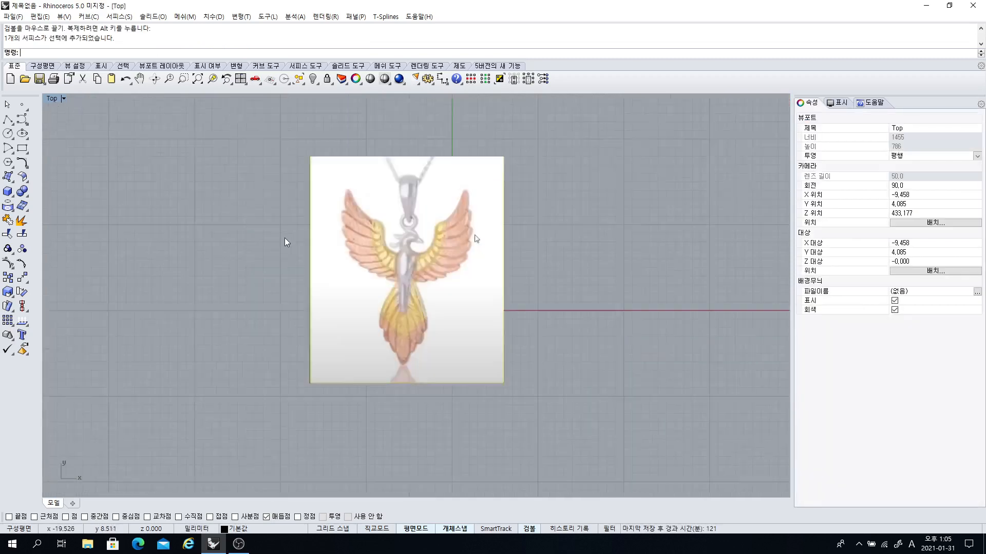
scroll(284, 238, down, 1)
click(366, 274)
drag(361, 258, 394, 251)
key(Escape)
scroll(430, 241, up, 2)
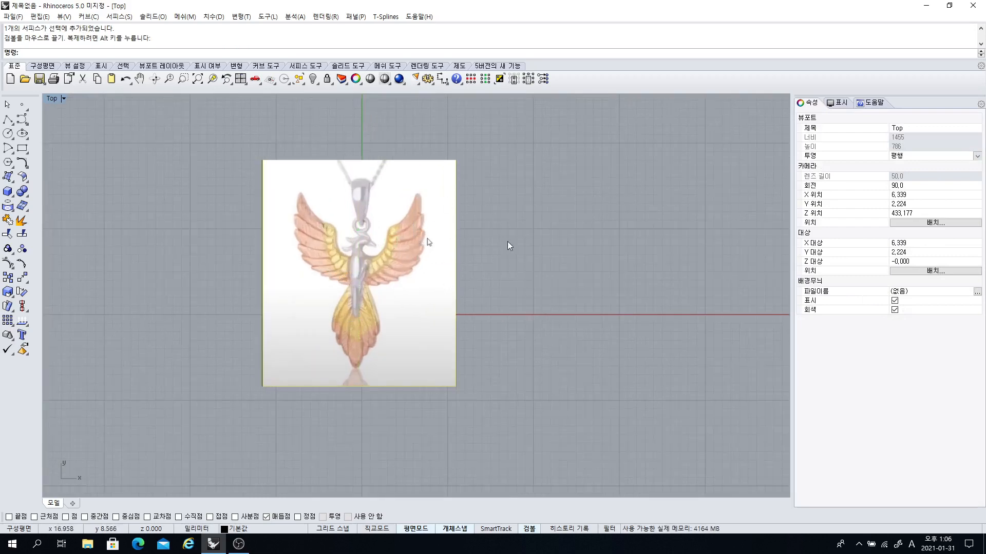
- Set the transparency of the picture frame's material to about 74%
click(434, 291)
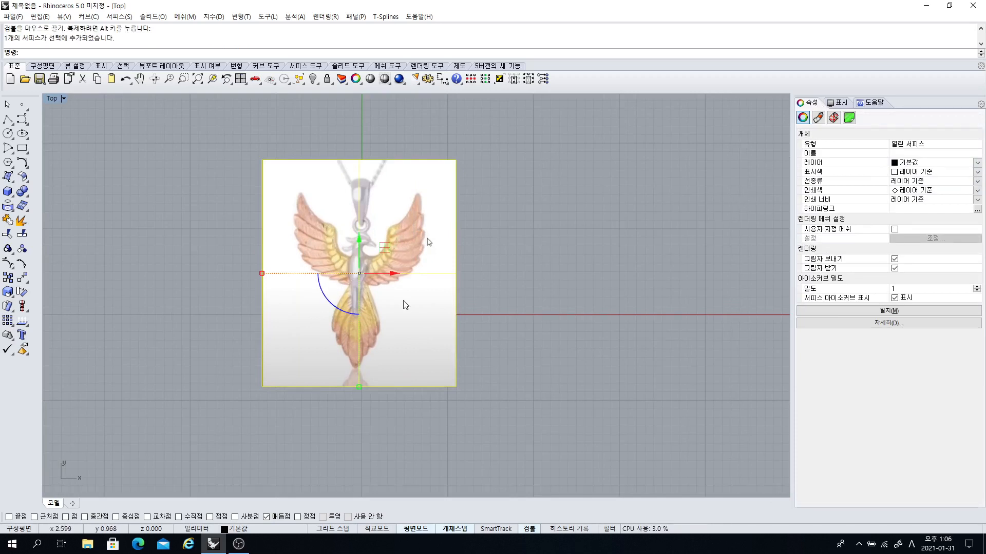
click(816, 119)
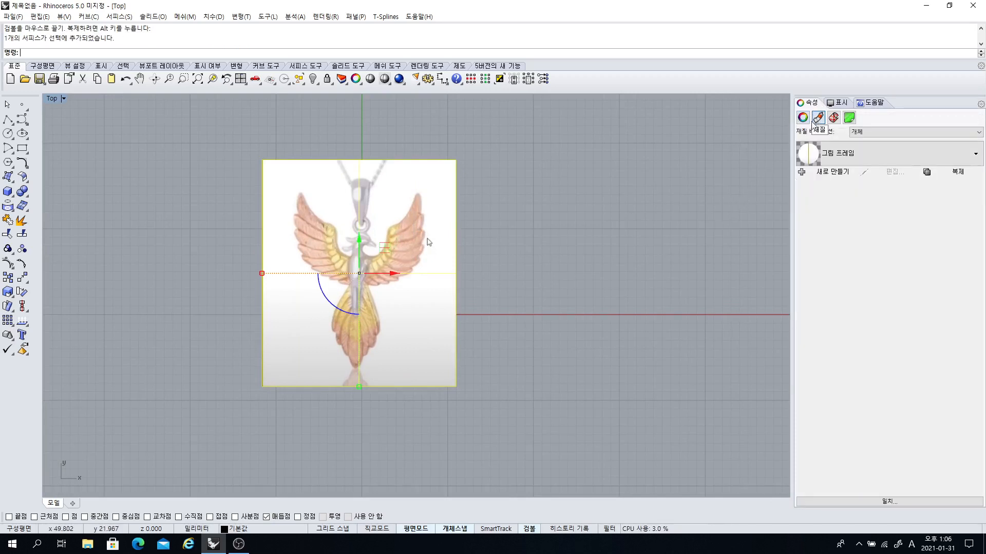
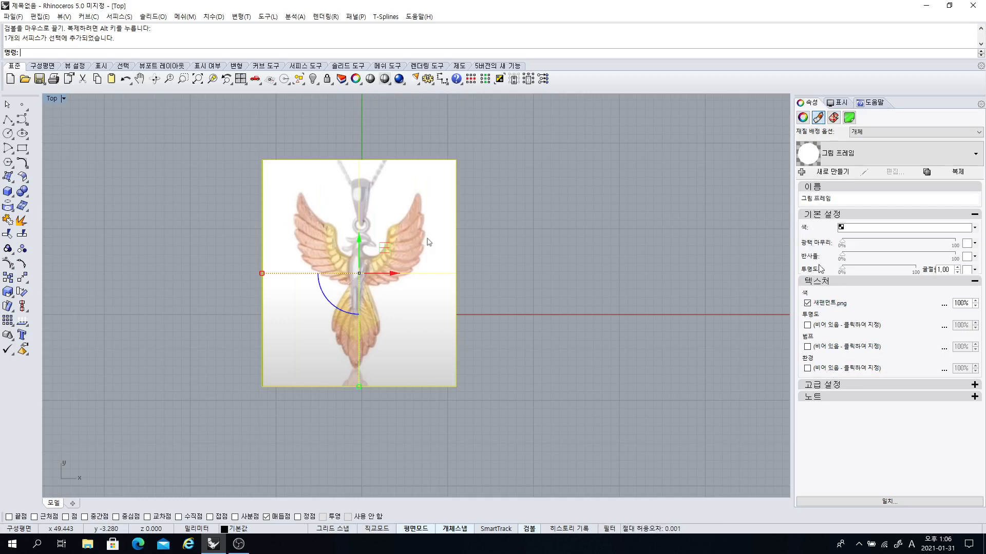
drag(840, 277, 898, 278)
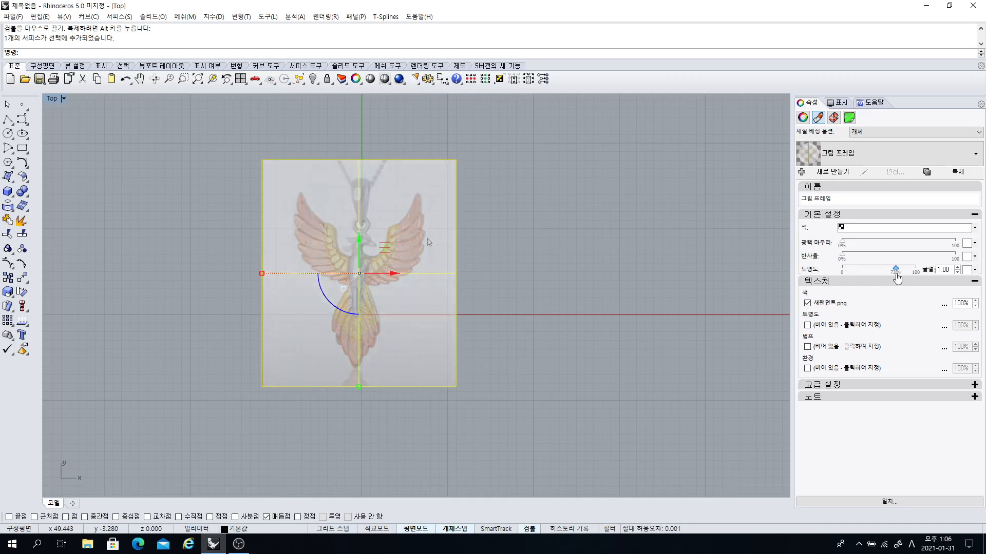
click(570, 279)
scroll(423, 250, up, 2)
scroll(370, 246, down, 2)
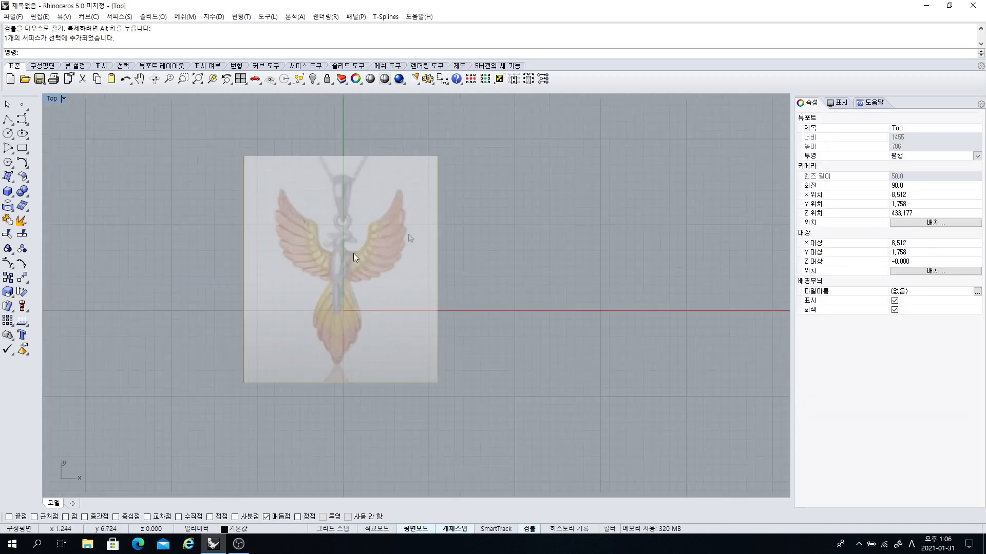
- Show the picture frame's object properties and lock the frame
scroll(370, 241, up, 1)
click(396, 230)
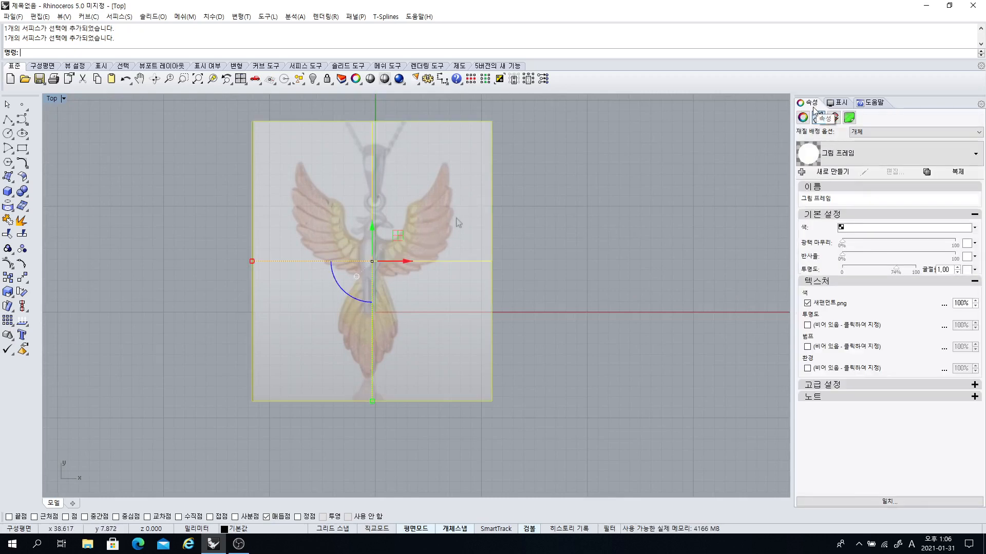
click(803, 118)
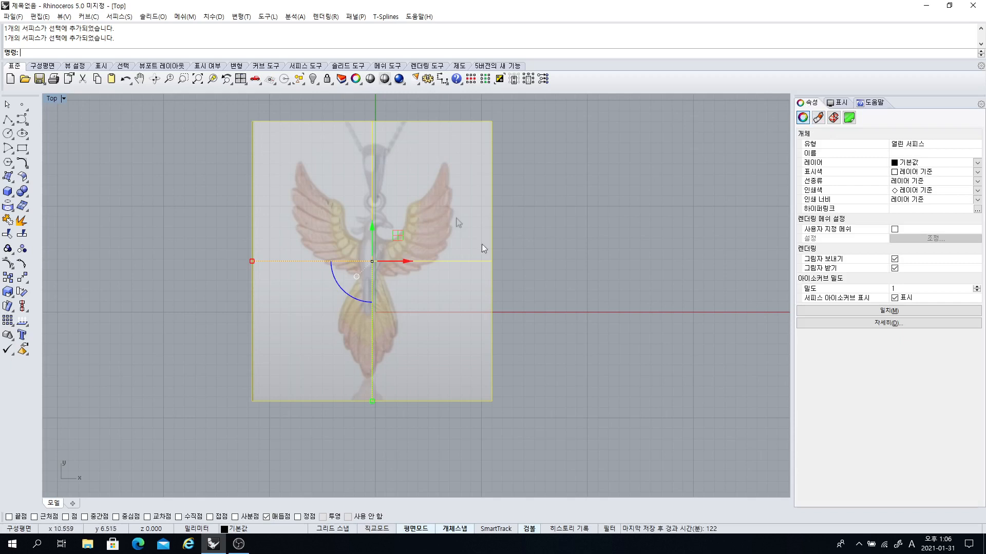
click(570, 218)
click(399, 223)
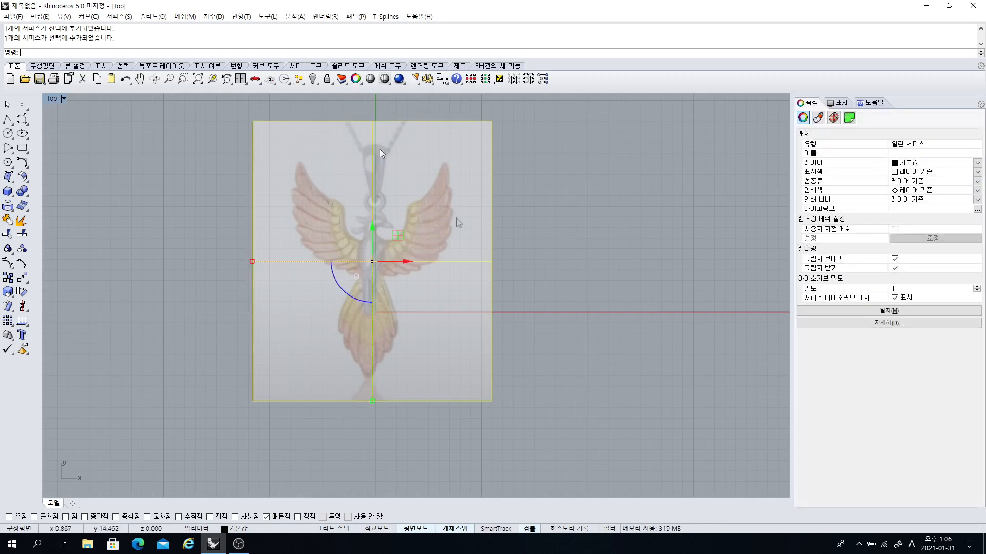
click(327, 78)
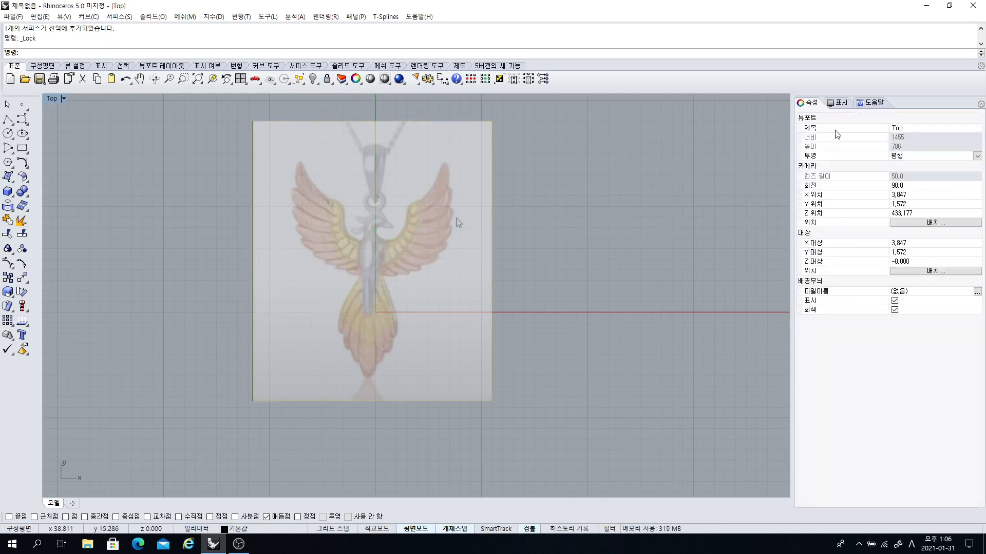
- Add the Layers (레이어) panel and reorder the panels so Properties (속성) and Layers come last, with Layers displayed
click(980, 105)
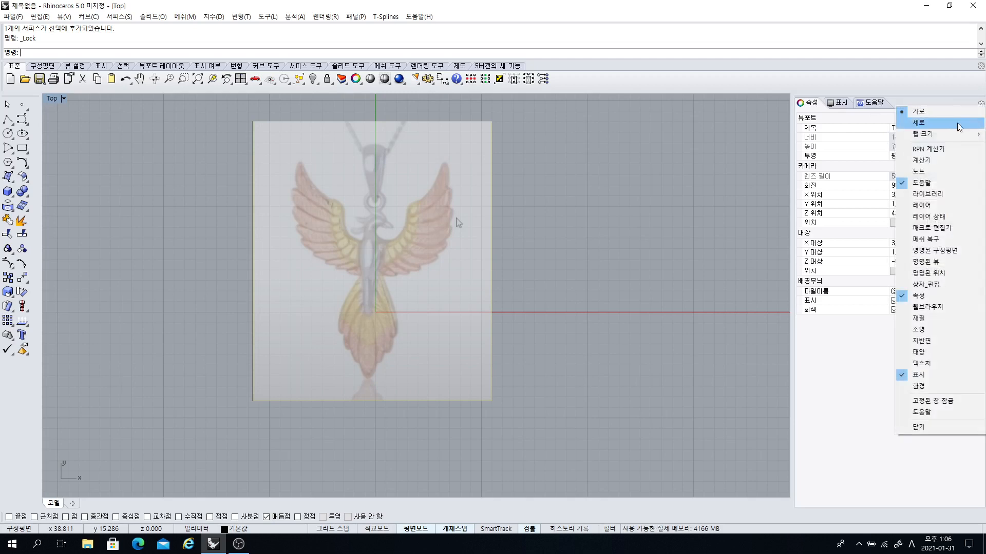
click(910, 207)
drag(809, 103, 905, 107)
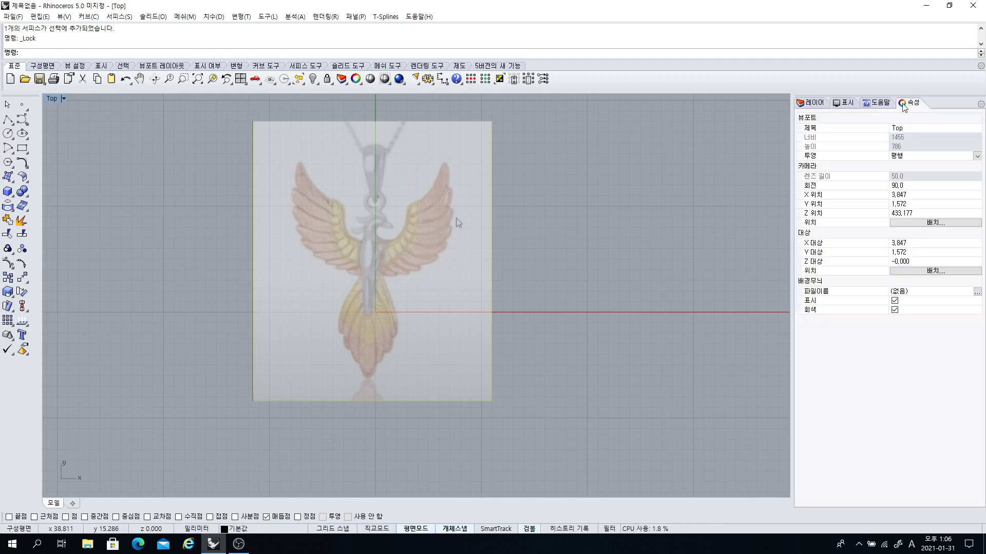
drag(814, 102, 889, 107)
click(895, 107)
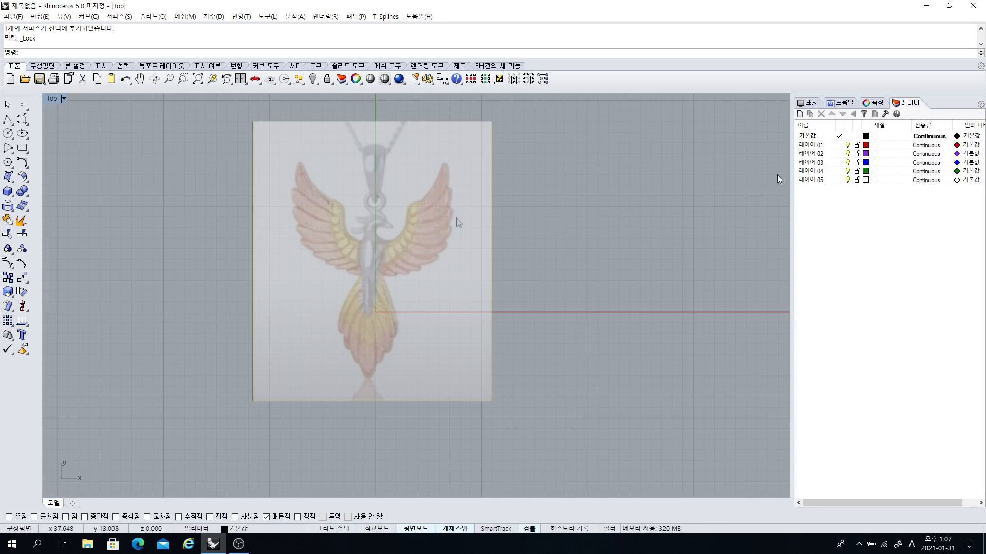
- Unlock the pendant picture frame
right_click(813, 180)
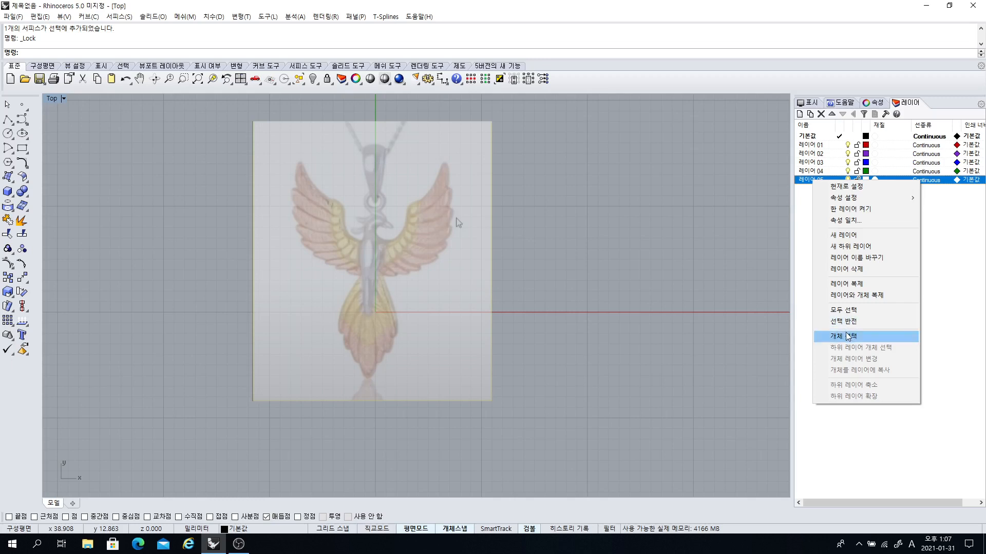
click(677, 292)
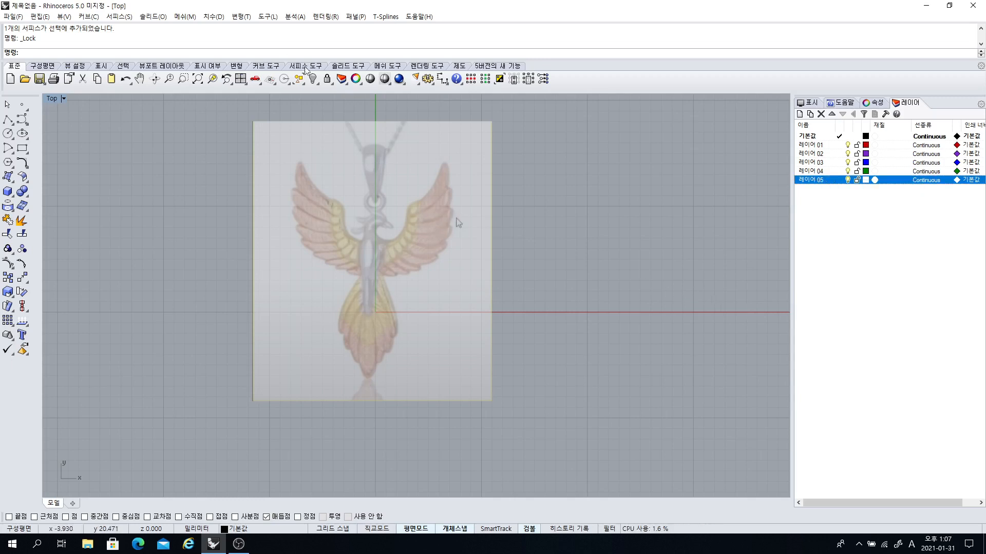
right_click(456, 220)
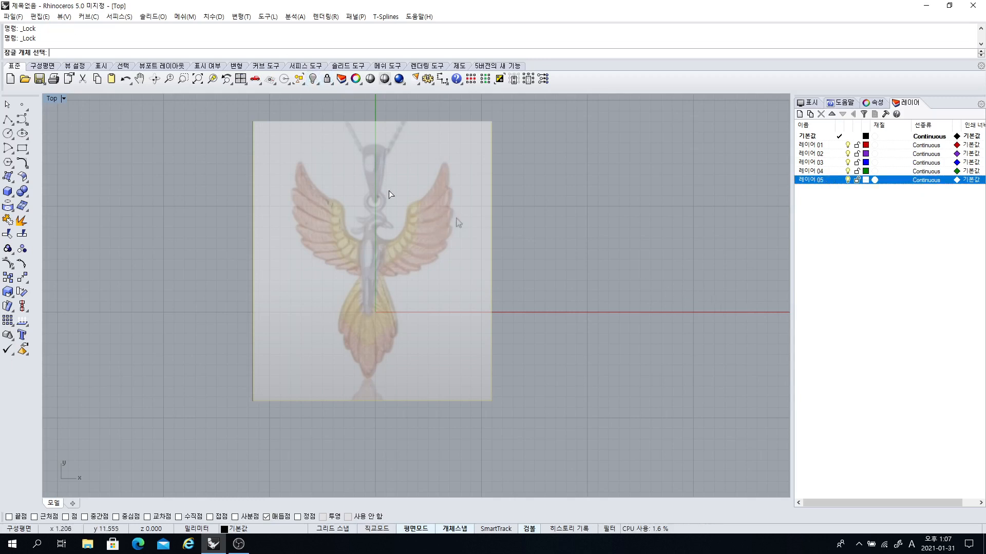
right_click(327, 79)
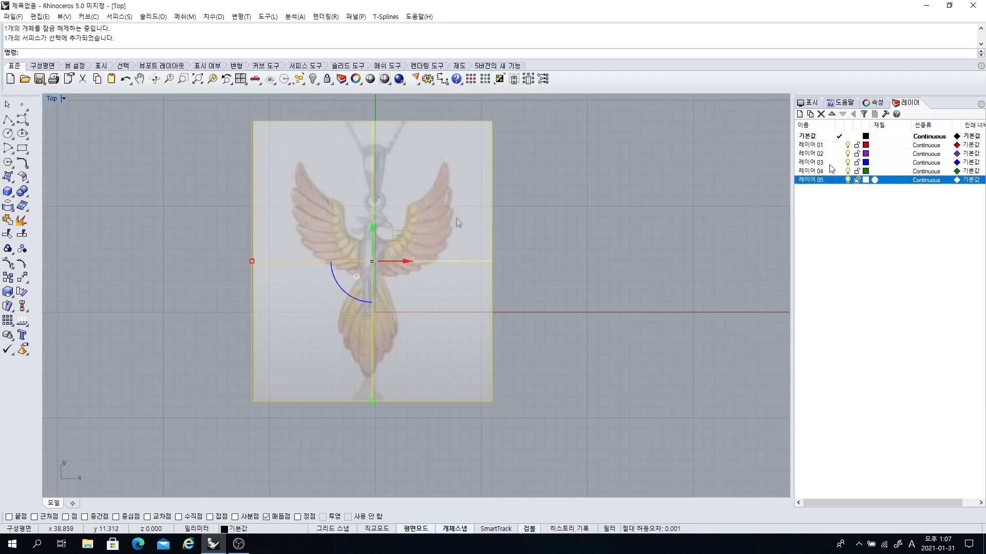
- Assign the picture frame to layer 레이어 01 and lock that layer
right_click(833, 146)
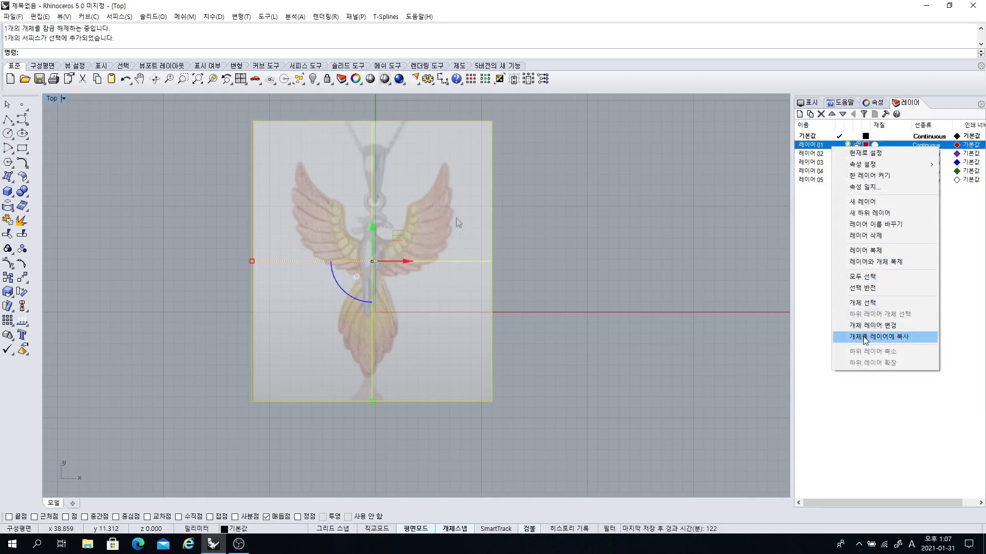
click(869, 328)
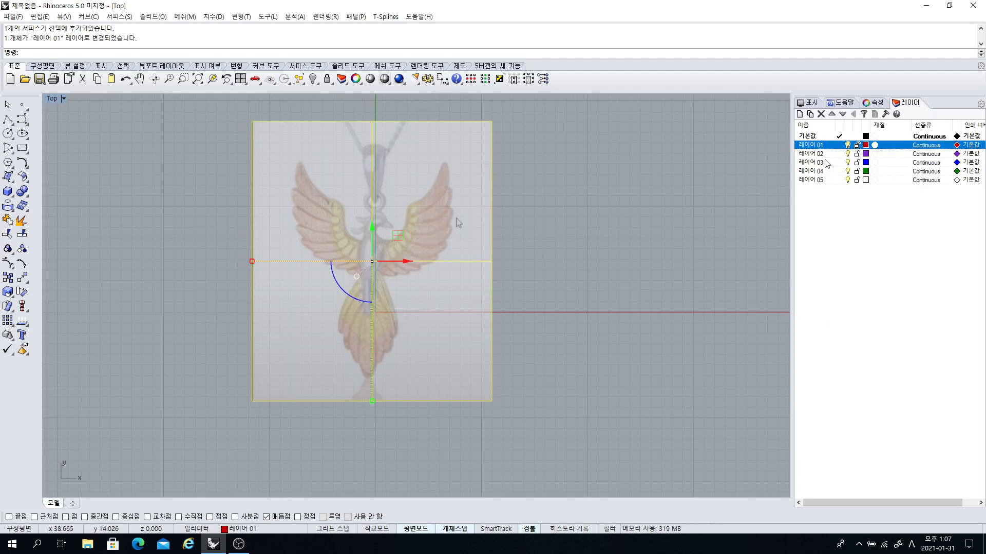
click(856, 147)
- Trace the upper edge and tip of the wing on the positive X side with a degree 3 control-point curve
right_drag(369, 220, 364, 238)
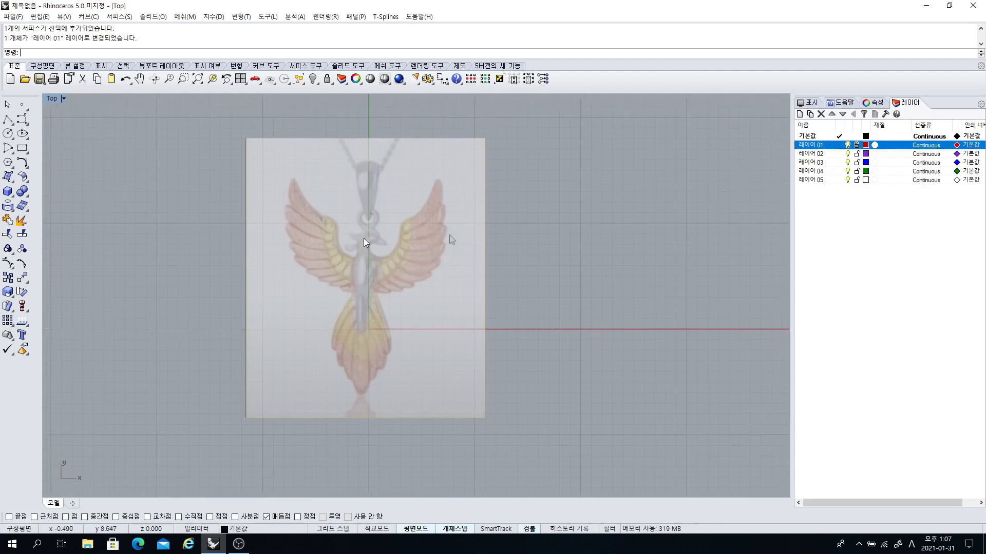
click(21, 120)
click(376, 257)
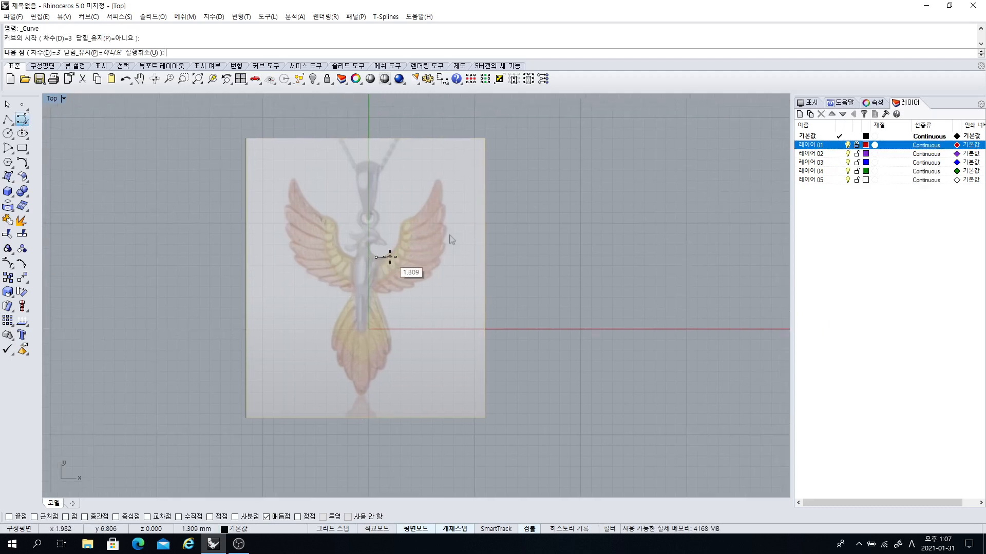
click(390, 257)
click(400, 240)
click(402, 224)
click(412, 218)
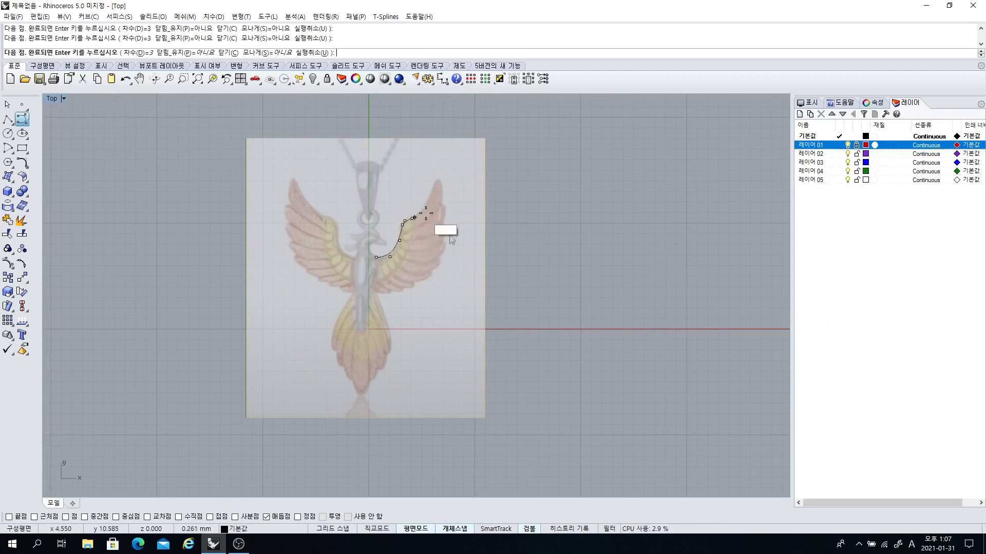
click(431, 208)
click(434, 187)
click(441, 176)
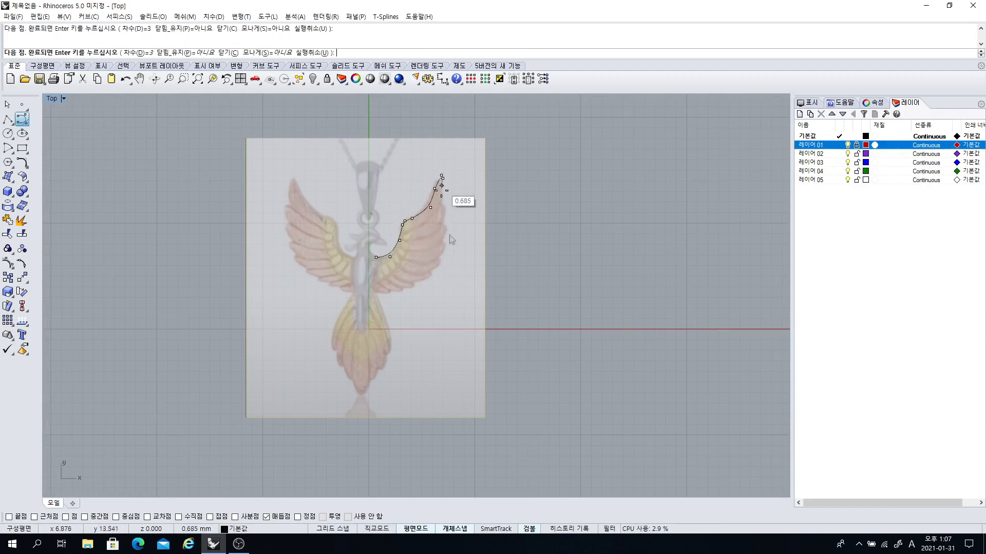
click(441, 194)
click(432, 216)
key(Return)
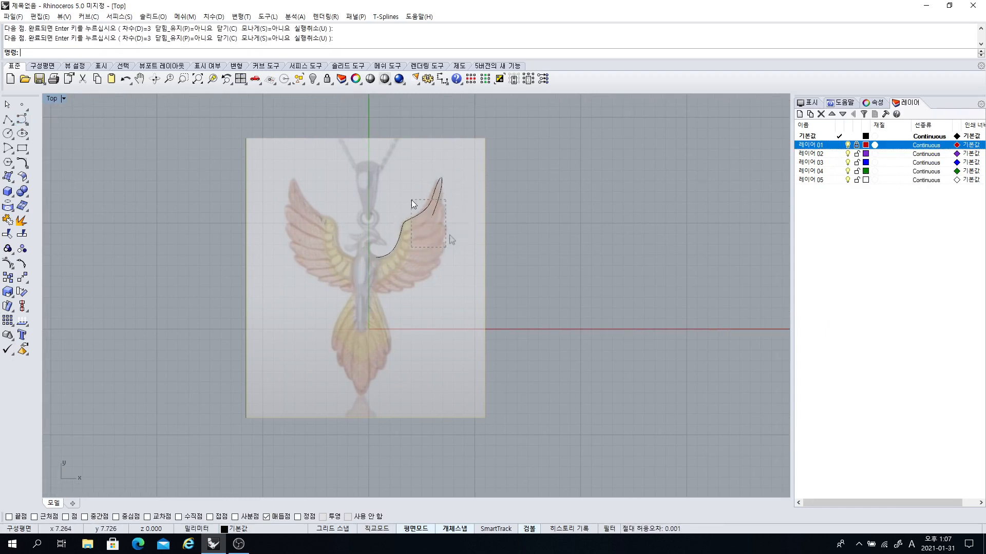
- Delete the traced wing curve and unlock layer 레이어 01
drag(411, 199, 409, 201)
key(Delete)
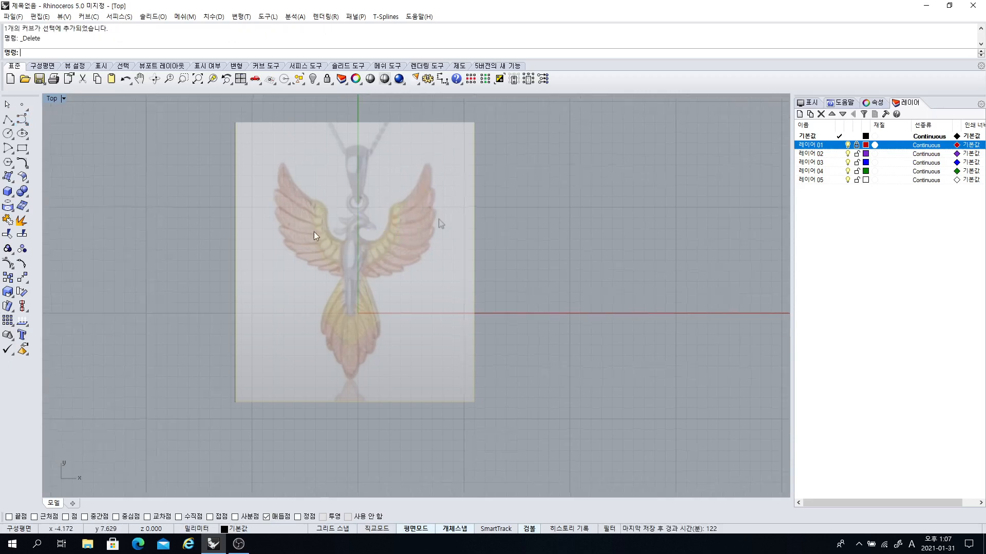
right_drag(381, 239, 370, 224)
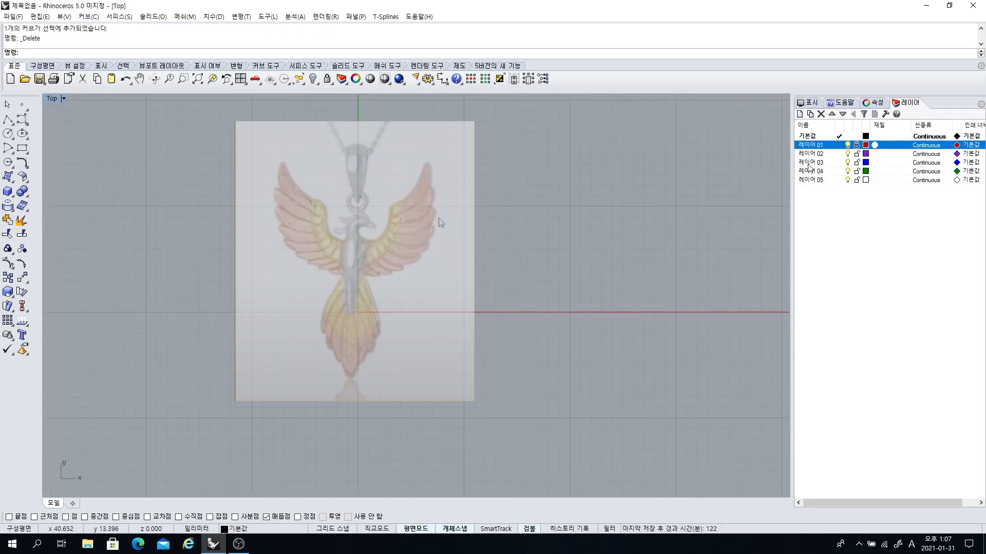
click(856, 146)
- Enlarge the picture frame uniformly about its centre
click(340, 241)
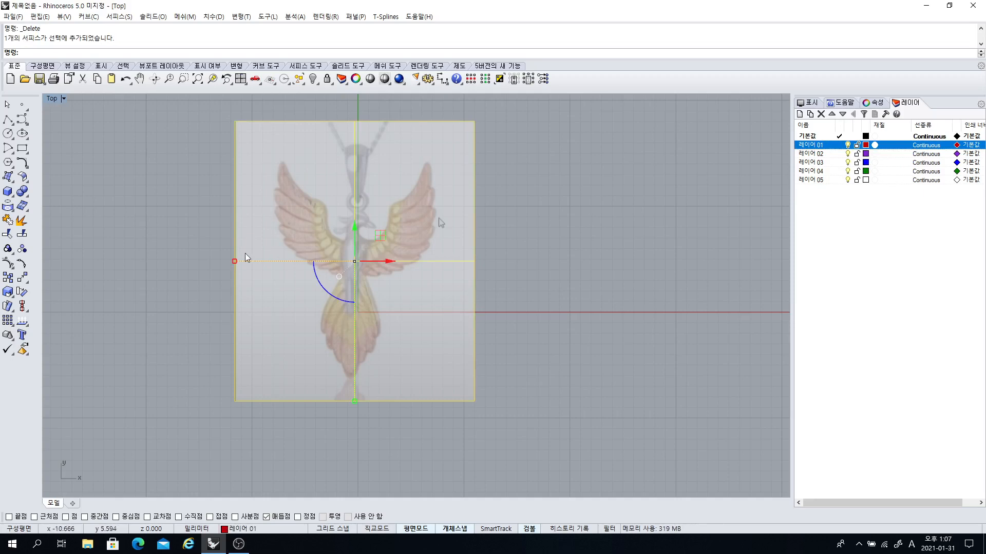
shift+drag(235, 265, 195, 262)
right_drag(298, 268, 307, 257)
- Try rotating the picture frame by about 45 degrees around its centre and undo the rotation
drag(331, 277, 365, 300)
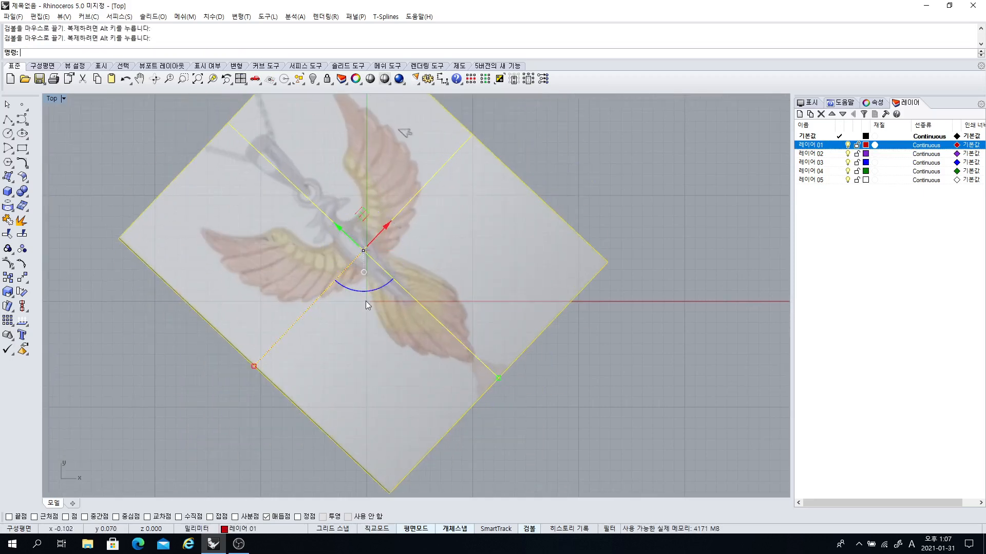
key(ctrl+z)
click(560, 242)
- Delete the bird pendant picture frame from the Top view
scroll(431, 264, down, 2)
right_drag(431, 264, 306, 227)
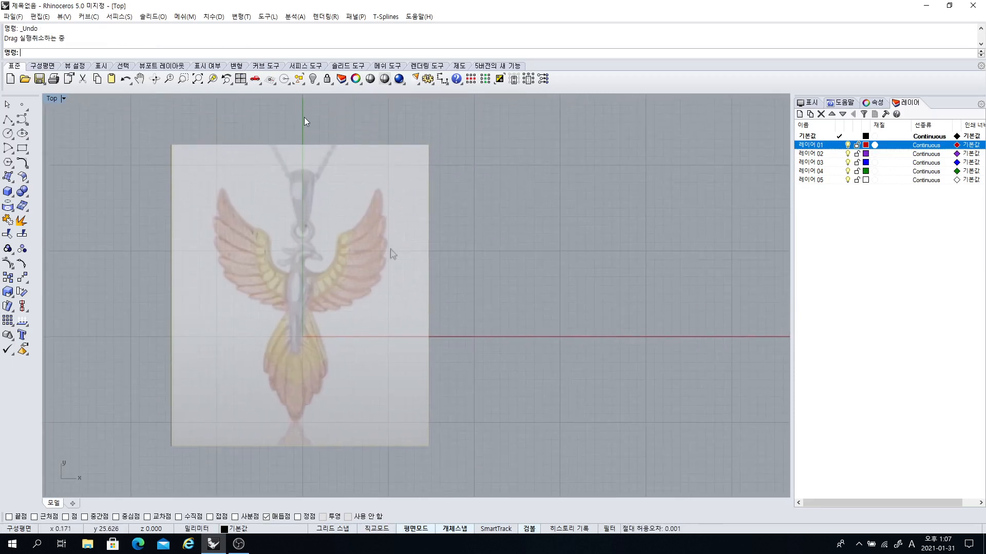
click(246, 84)
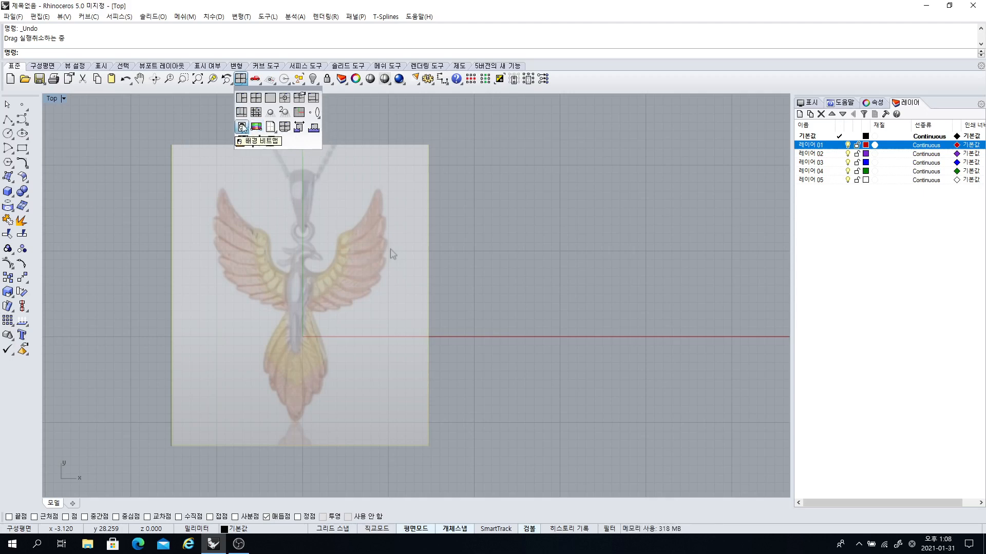
click(368, 253)
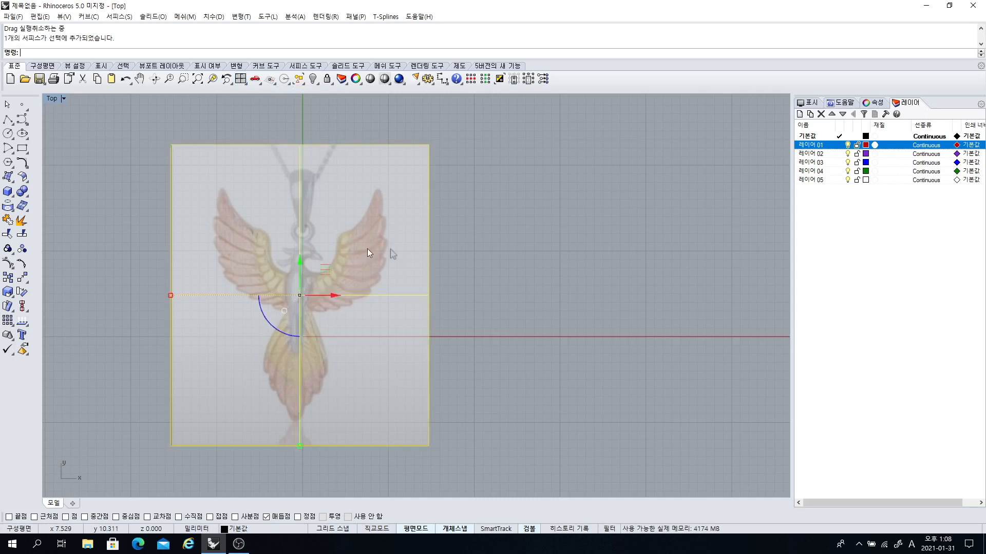
key(Delete)
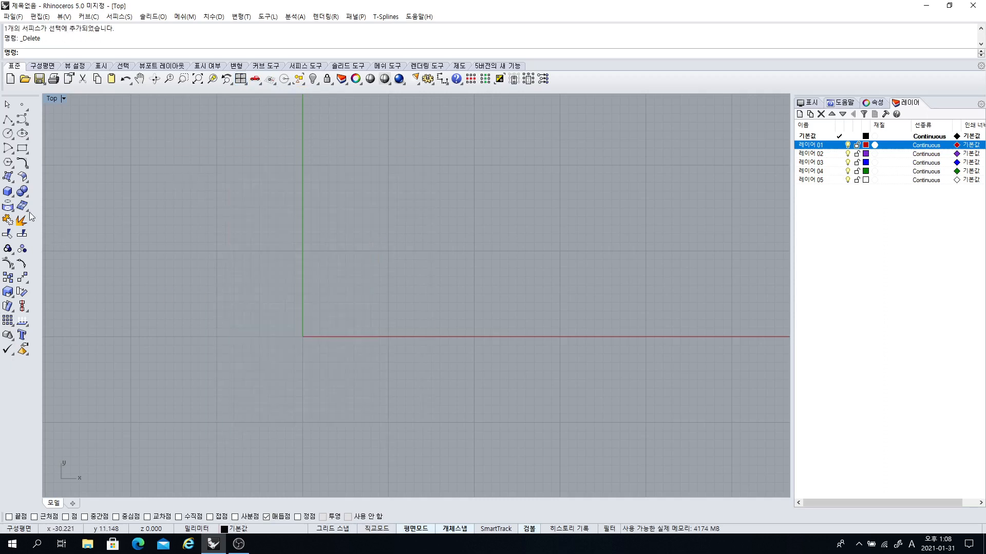
- Draw a wave-shaped, degree 3 control-point curve with five points across the Y axis in the Top view
click(9, 177)
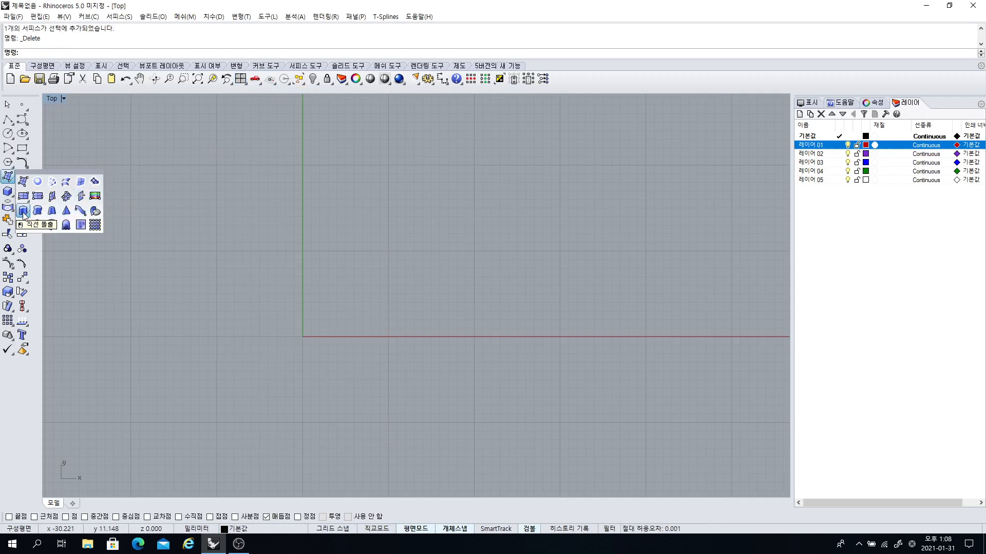
click(22, 119)
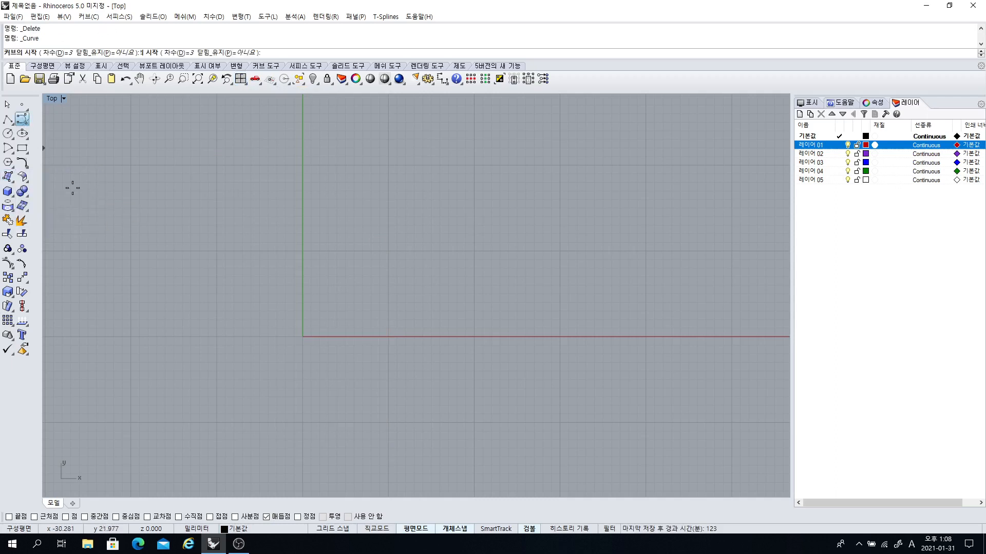
click(177, 275)
click(230, 220)
click(275, 307)
click(345, 315)
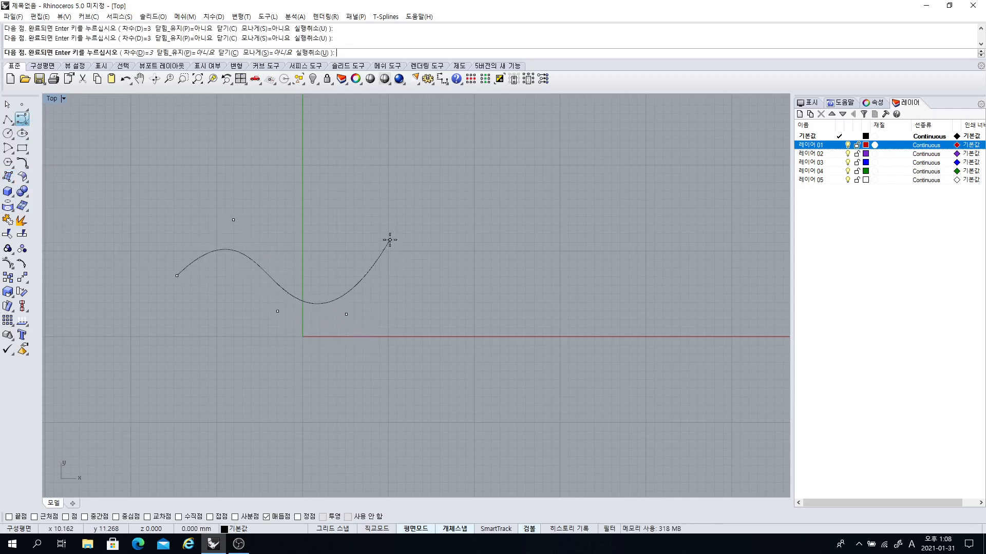
click(389, 240)
key(Return)
- Draw a circle just below the wave curve, centred near the origin
click(8, 133)
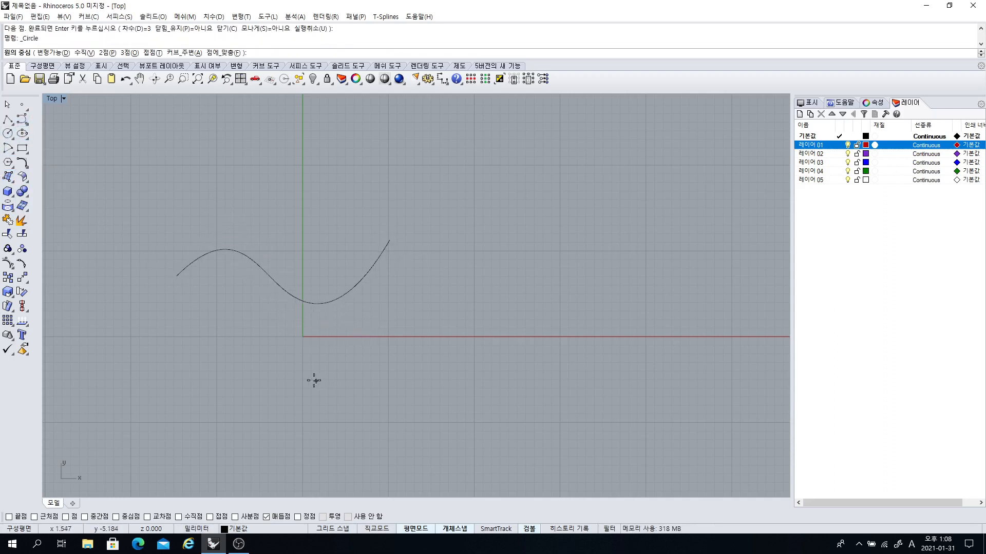
click(301, 354)
click(313, 391)
right_drag(313, 390, 340, 340)
- Extrude the wave curve and circle straight to both sides by 10 mm as open surfaces, keeping the input curves and recording history
drag(380, 350, 254, 236)
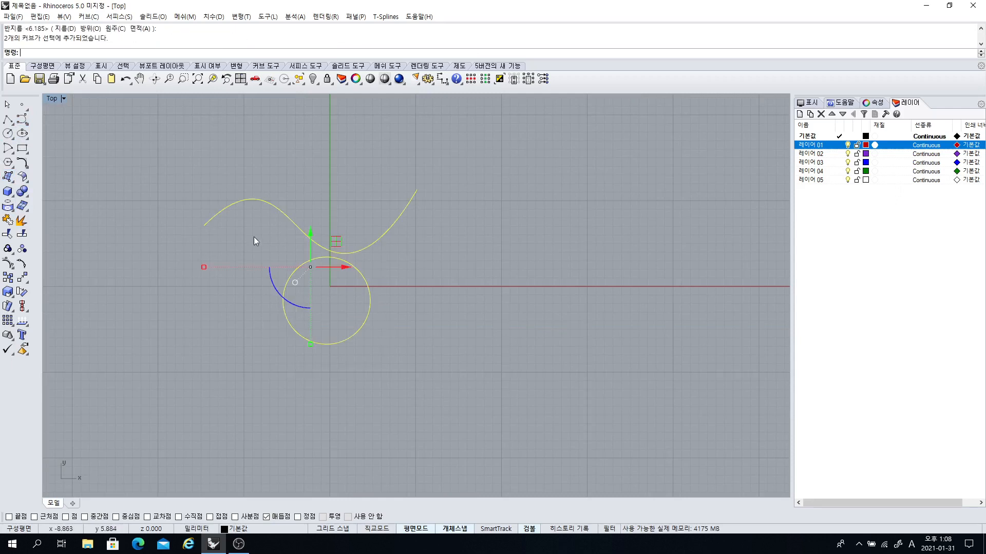
double_click(58, 99)
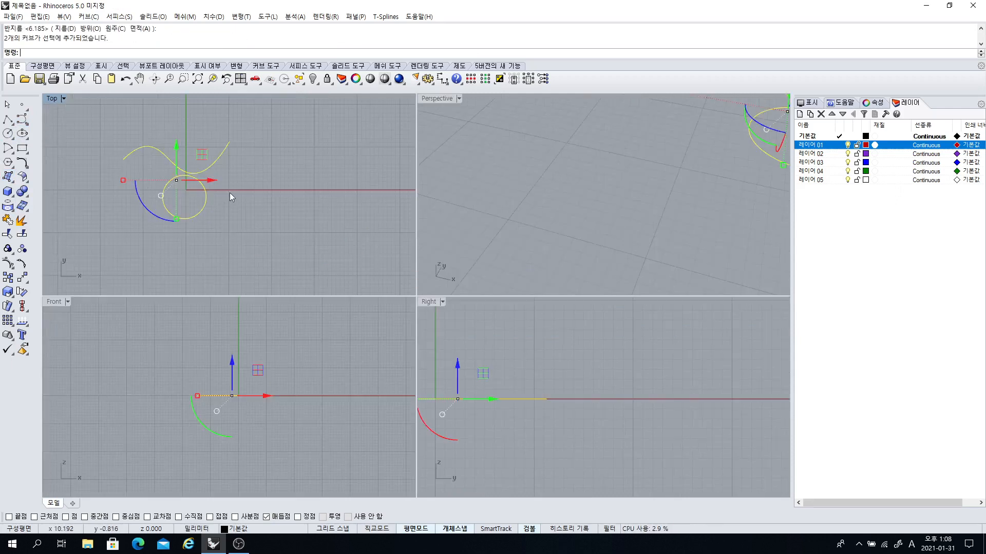
click(14, 193)
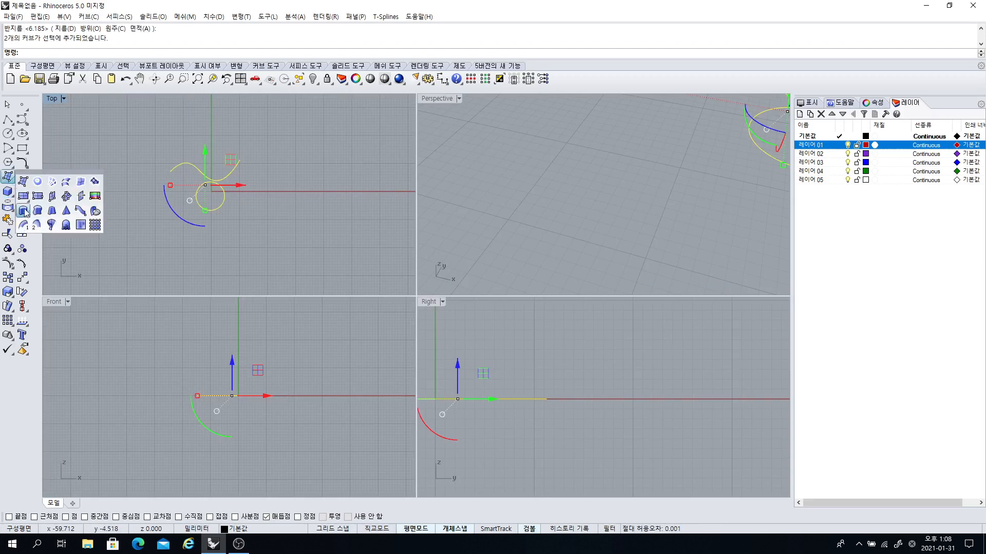
click(31, 221)
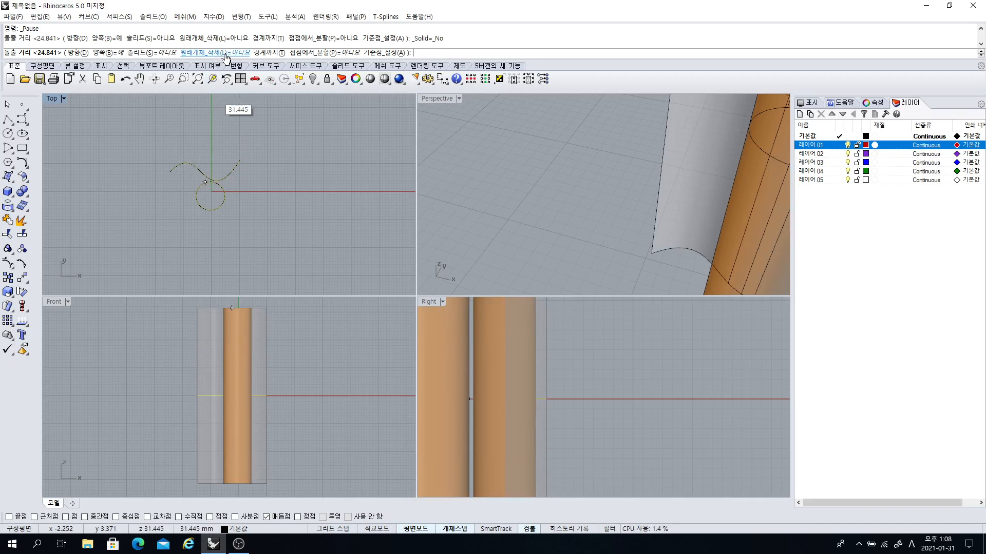
click(225, 53)
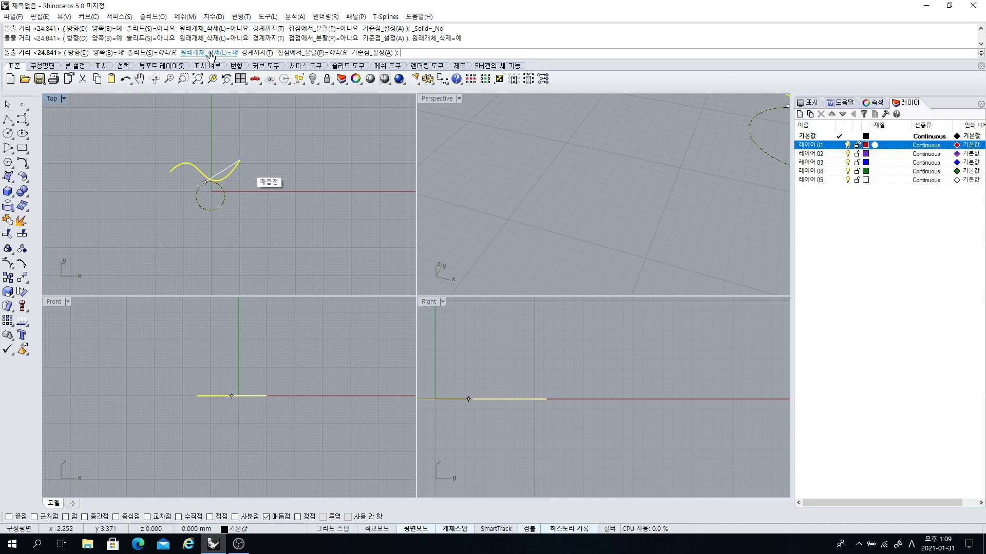
click(211, 53)
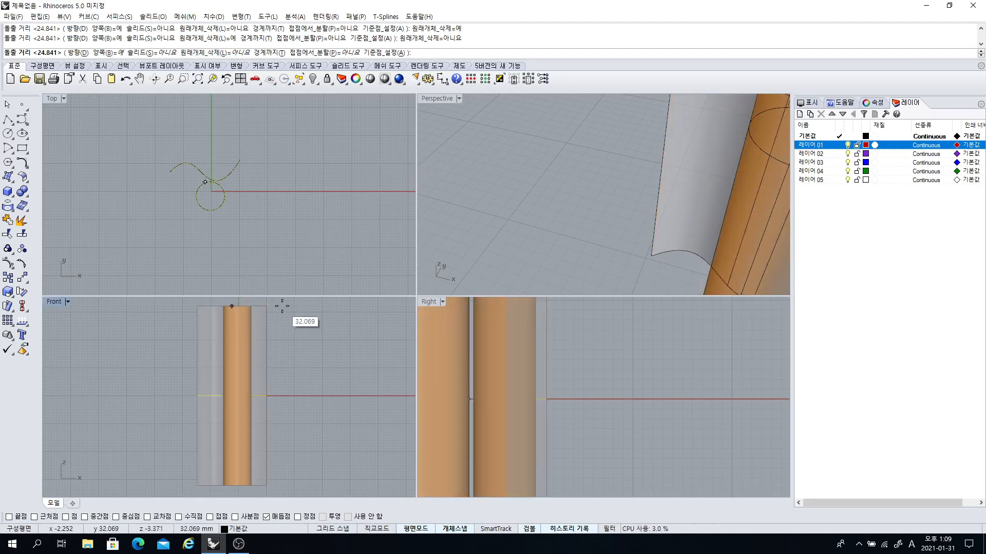
text(0)
key(Return)
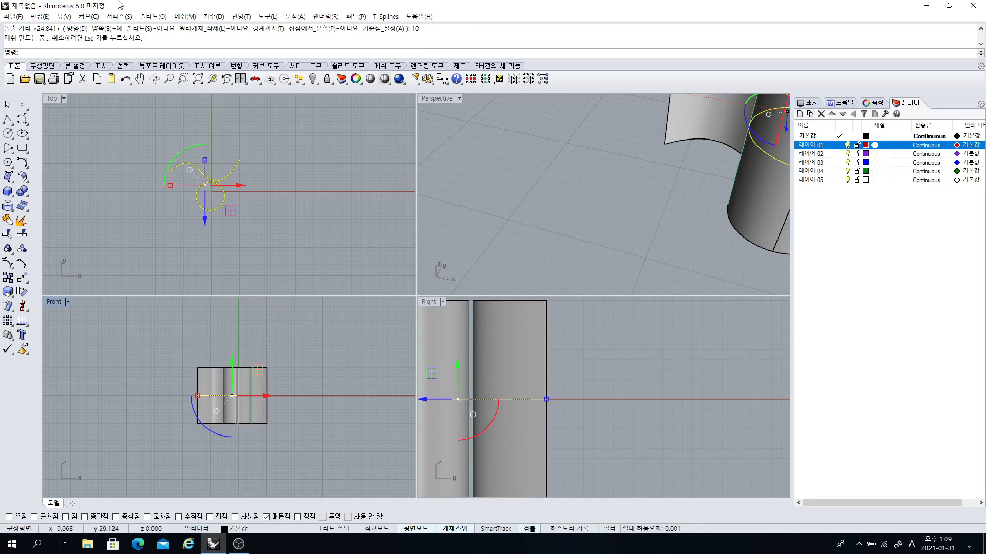
right_click(103, 134)
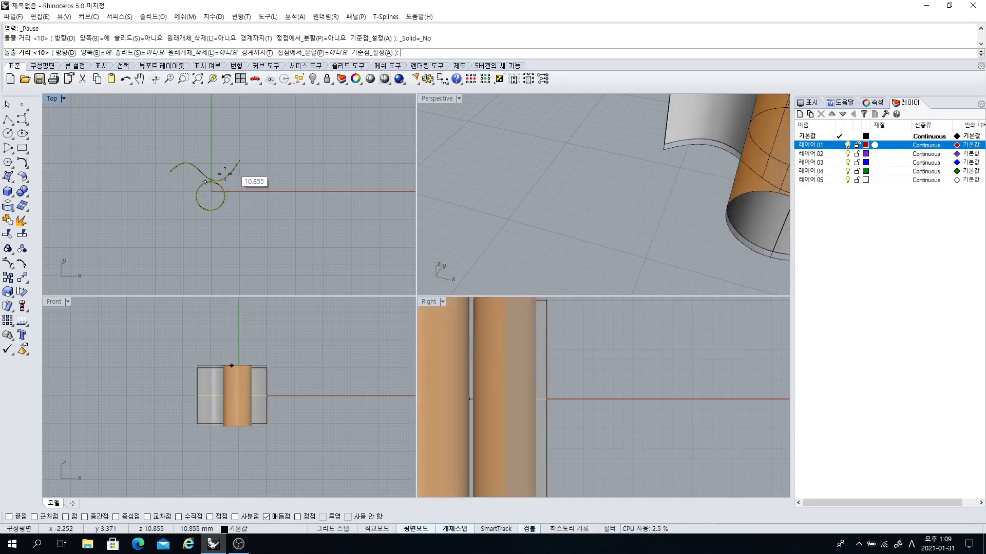
scroll(205, 182, up, 10)
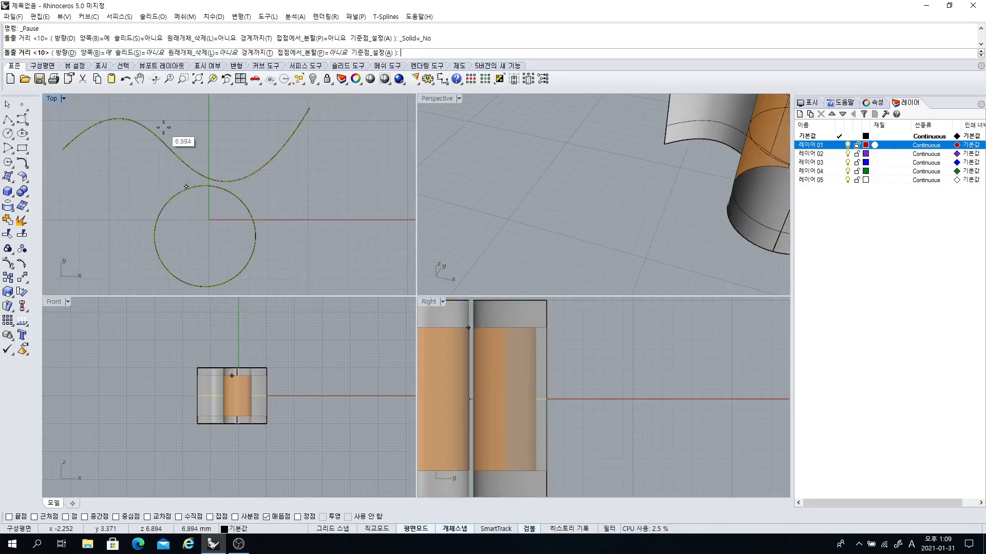
scroll(265, 154, down, 3)
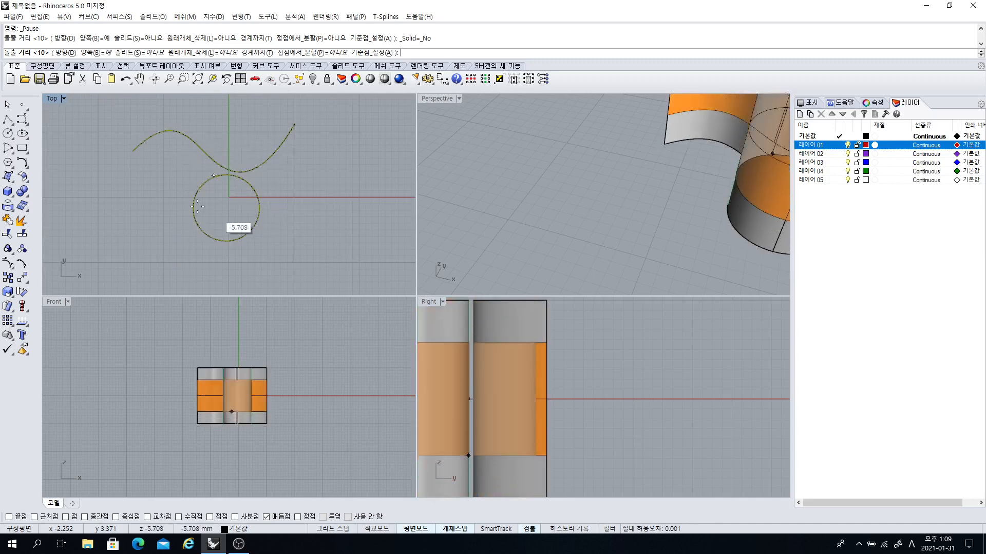
key(Escape)
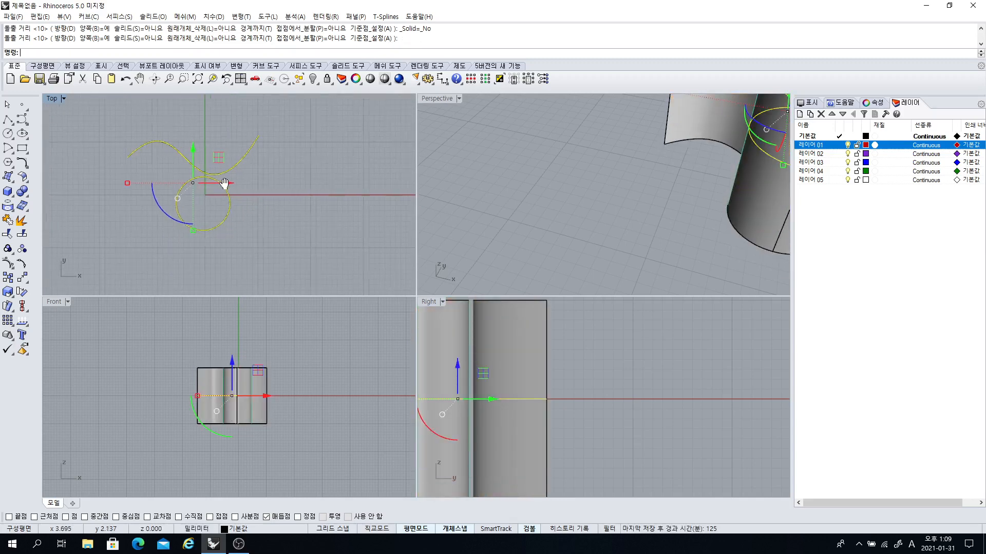
- Move the wave curve and circle along the positive X axis so their history-linked extrusions follow
drag(229, 184, 348, 193)
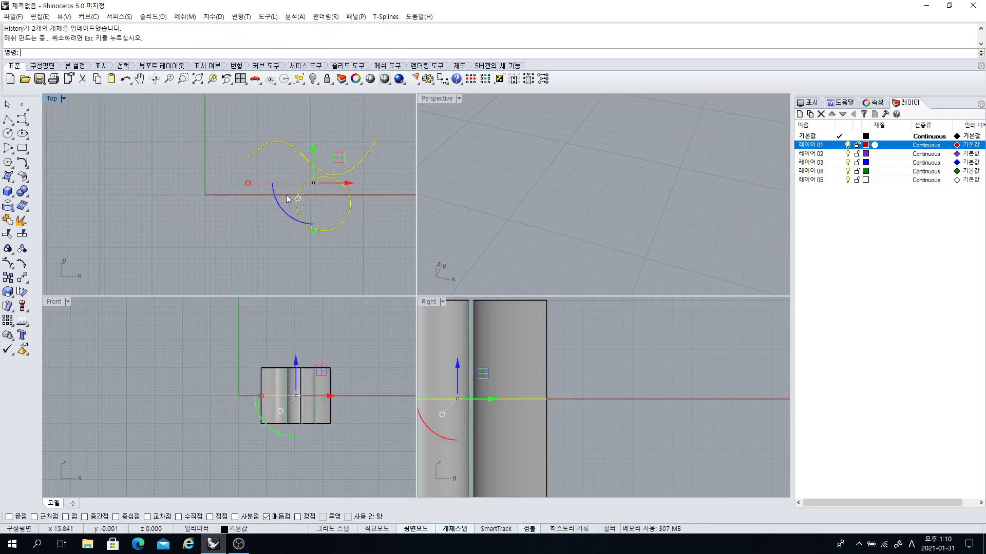
right_drag(239, 188, 226, 181)
scroll(212, 189, down, 2)
key(Escape)
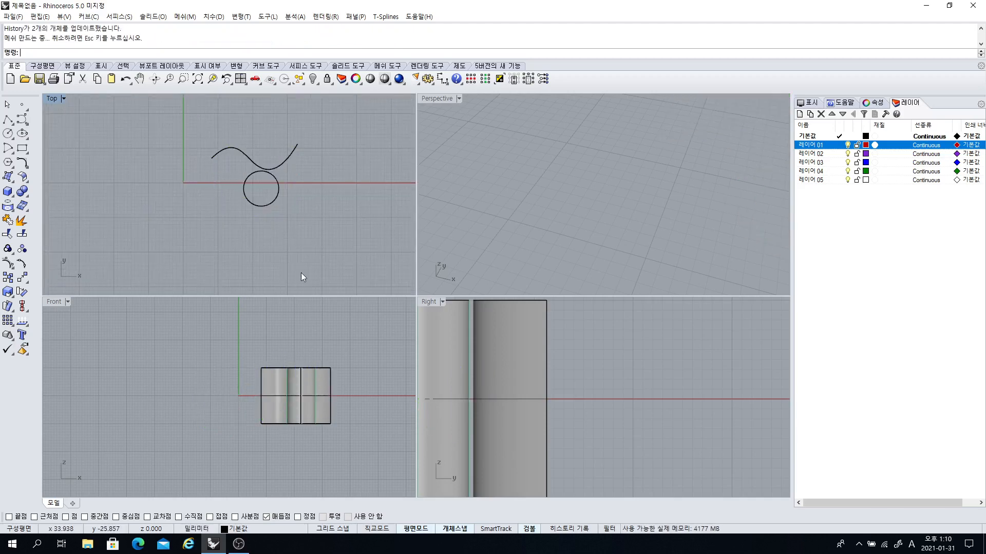
- Lock the two extruded surfaces, leaving their source curves editable
scroll(250, 208, up, 1)
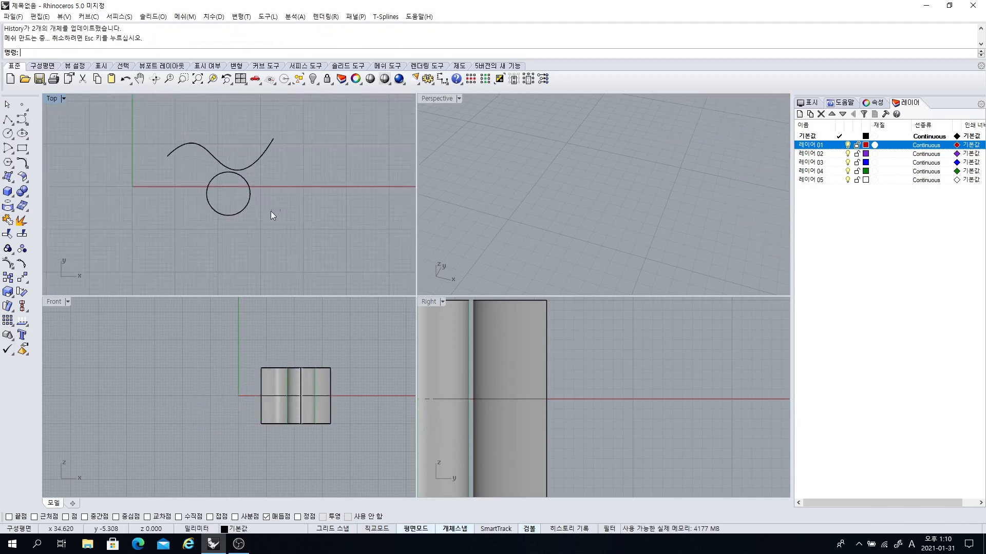
click(268, 146)
click(256, 198)
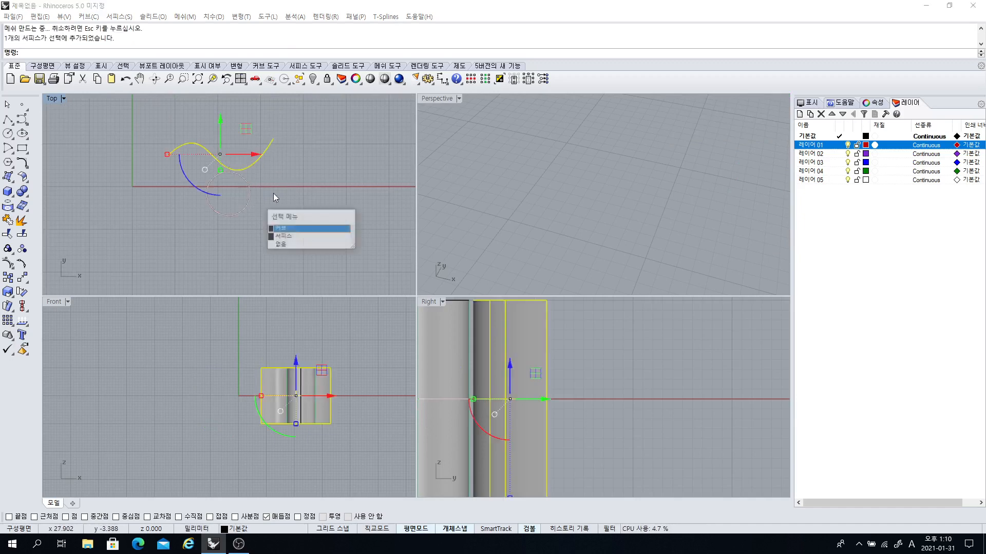
click(301, 229)
click(327, 78)
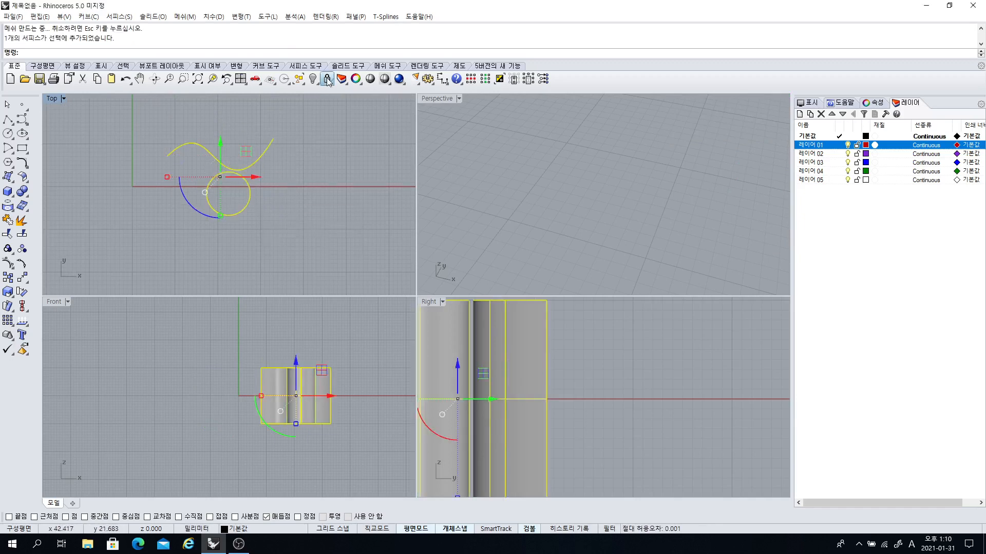
- Turn on the control points of the wave curve and the circle
drag(285, 221, 173, 156)
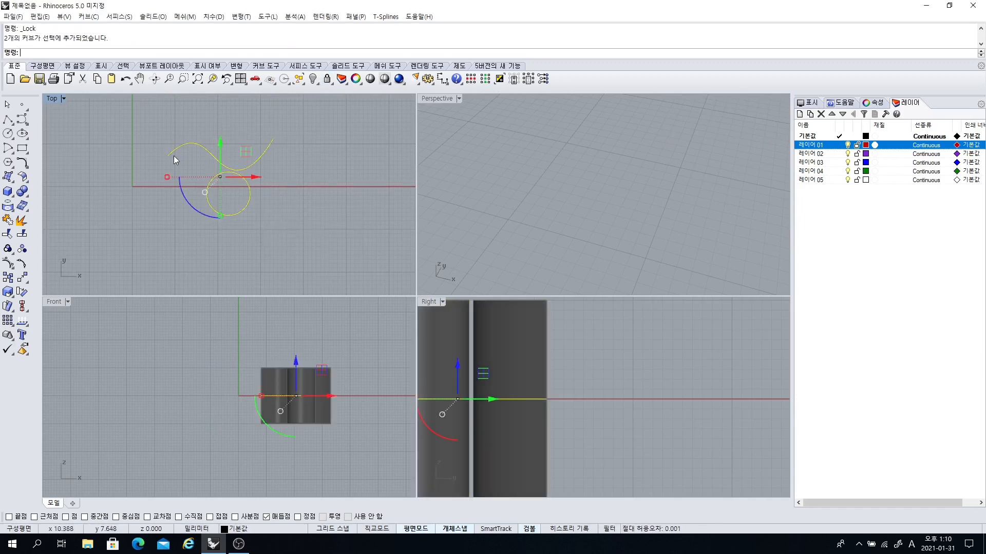
click(8, 261)
scroll(550, 204, down, 5)
right_drag(605, 207, 583, 194)
scroll(583, 194, up, 5)
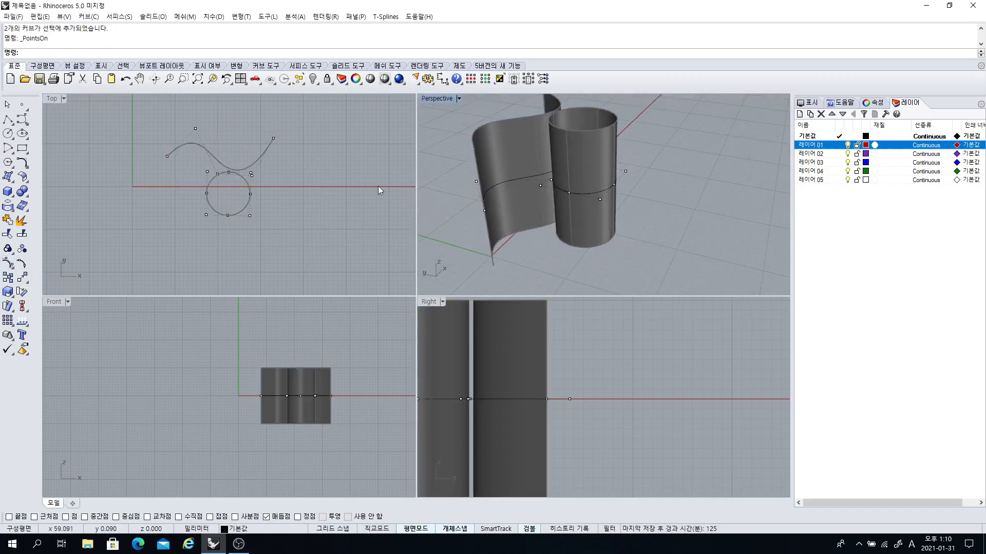
- Pull the circle's lowest control point in the negative Y direction to shape a teardrop
scroll(226, 216, up, 1)
click(228, 215)
drag(228, 188, 223, 221)
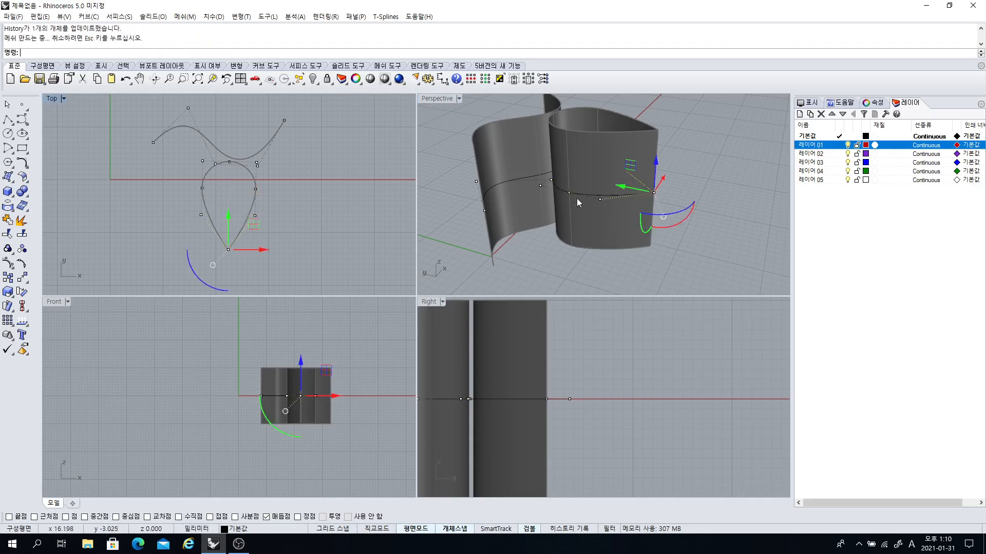
- Try moving the wave curve's upper control point toward positive X and Y to reshape its linked surface
right_drag(238, 169, 238, 197)
drag(181, 126, 205, 153)
right_drag(361, 138, 361, 194)
right_drag(524, 164, 576, 155)
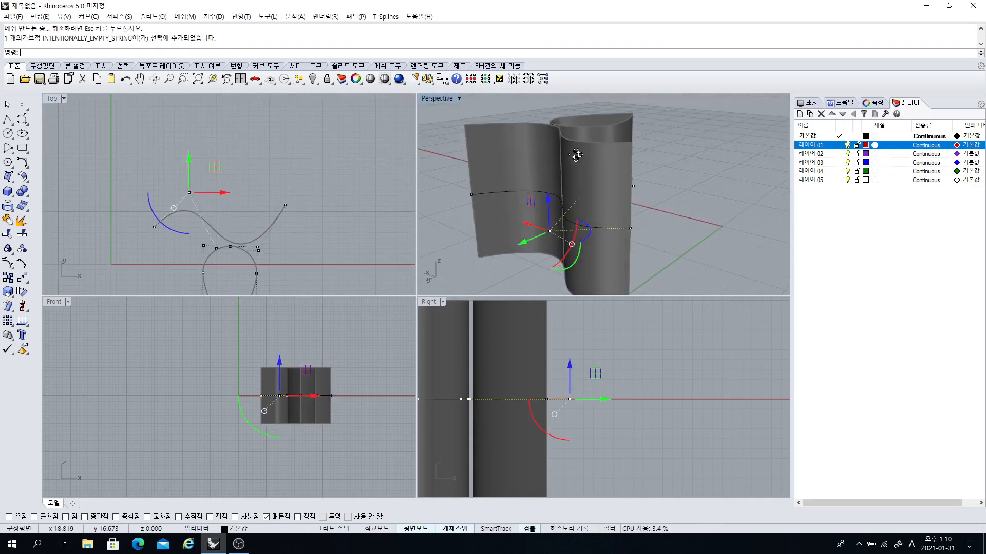
drag(216, 166, 272, 149)
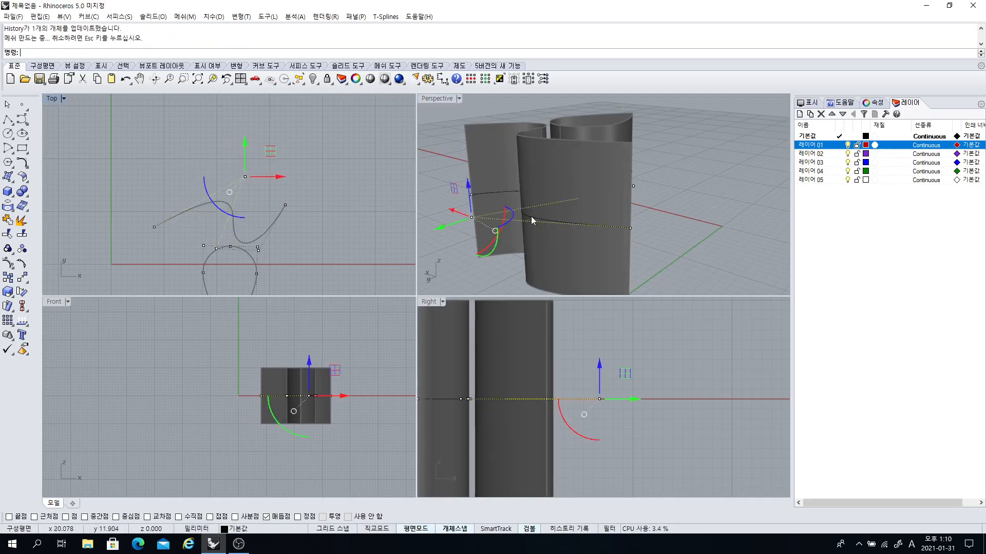
right_drag(528, 217, 447, 247)
scroll(277, 216, down, 4)
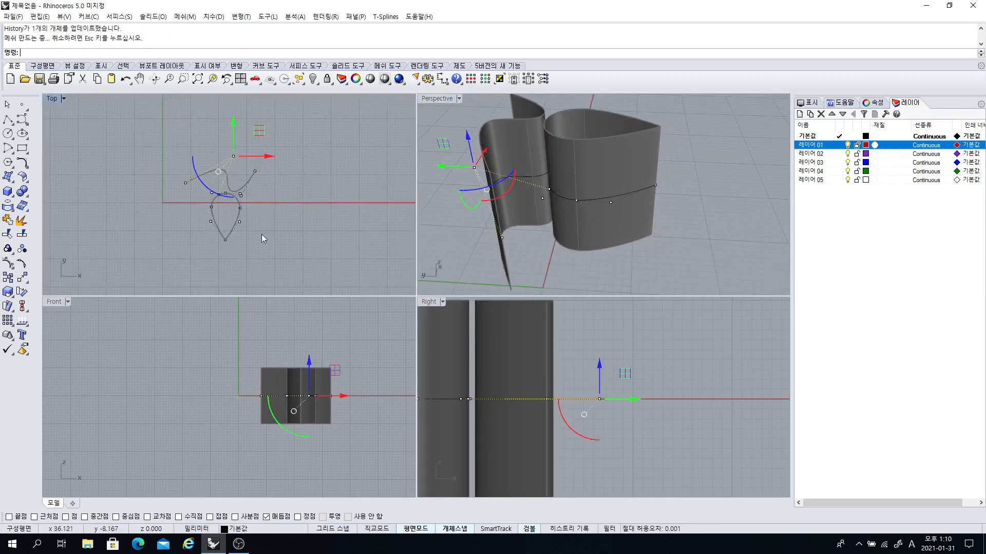
- Try pulling the teardrop's lower side control point outward along positive X, and undo this and the wave curve's point edit
scroll(236, 220, up, 4)
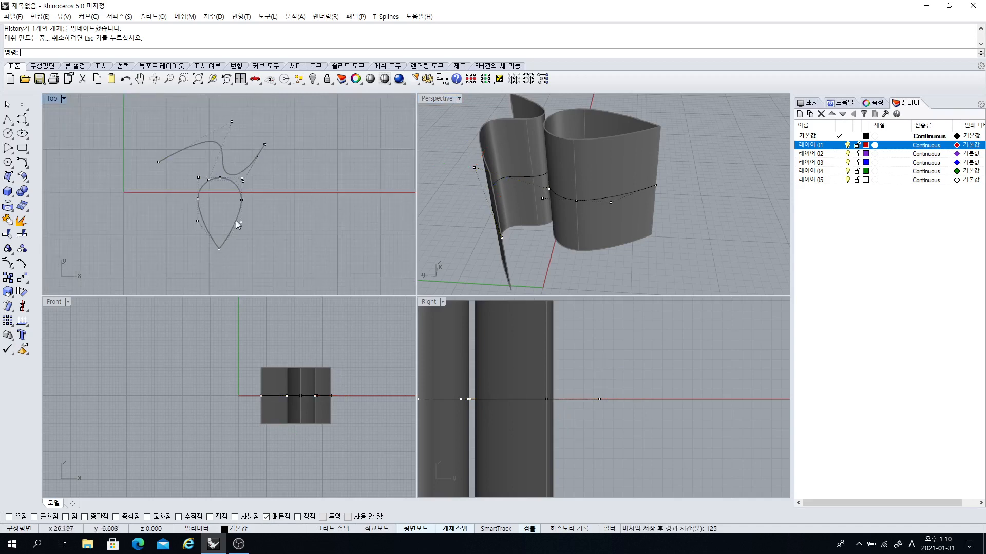
click(242, 221)
drag(264, 222, 294, 227)
right_drag(586, 242, 568, 214)
scroll(568, 215, up, 3)
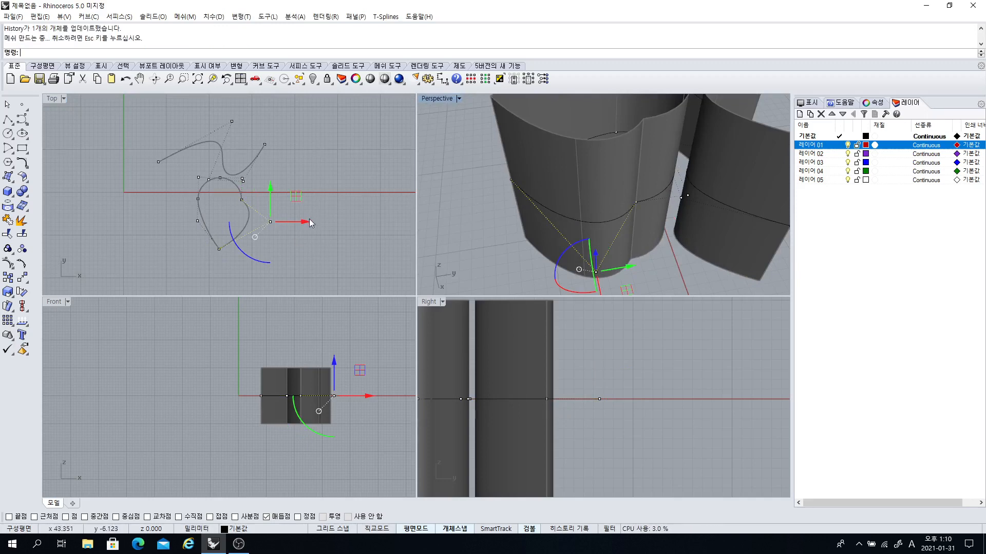
key(ctrl+z)
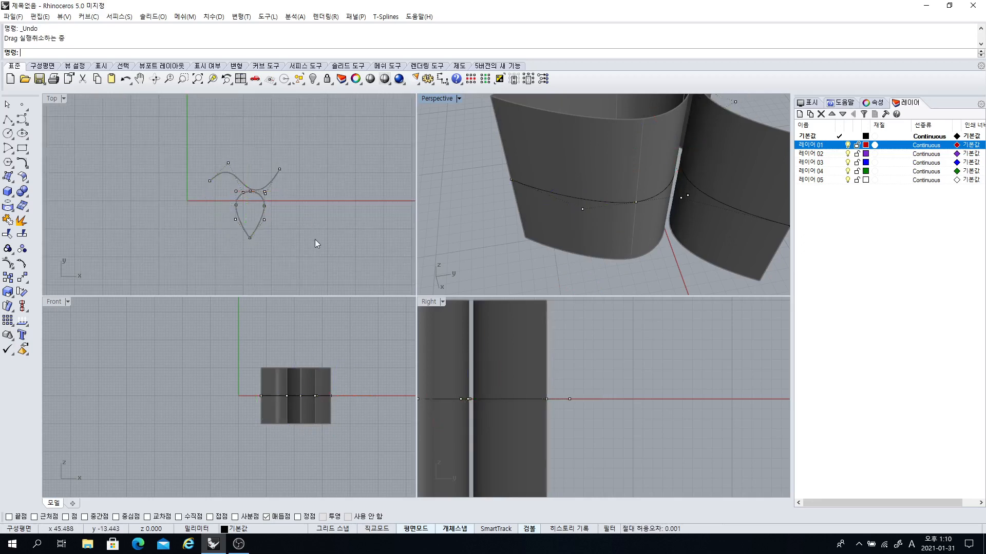
- Turn off the control points and delete the wave and teardrop source curves
key(Escape)
drag(314, 255, 194, 158)
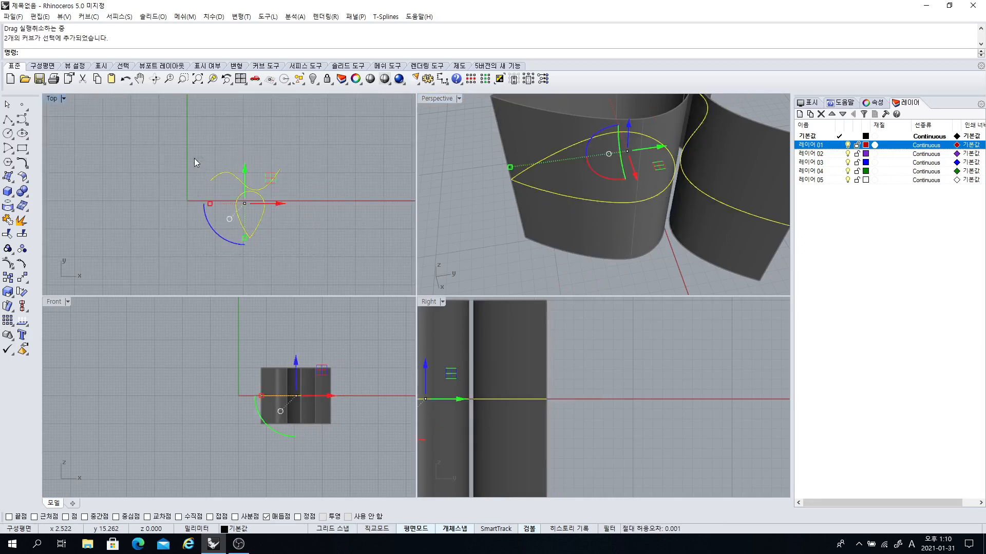
key(Delete)
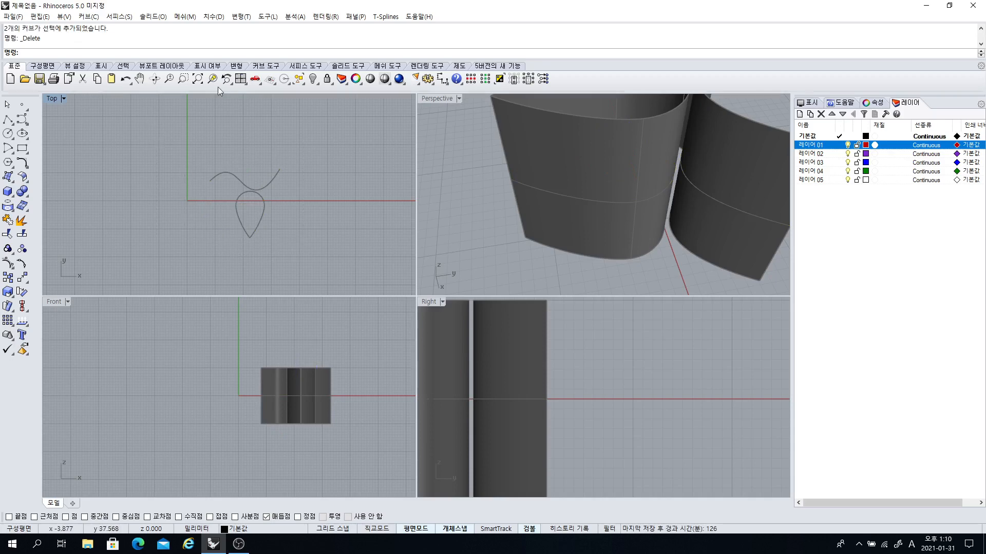
- Unlock the two extruded surfaces and delete them together with their remaining curves
right_click(327, 79)
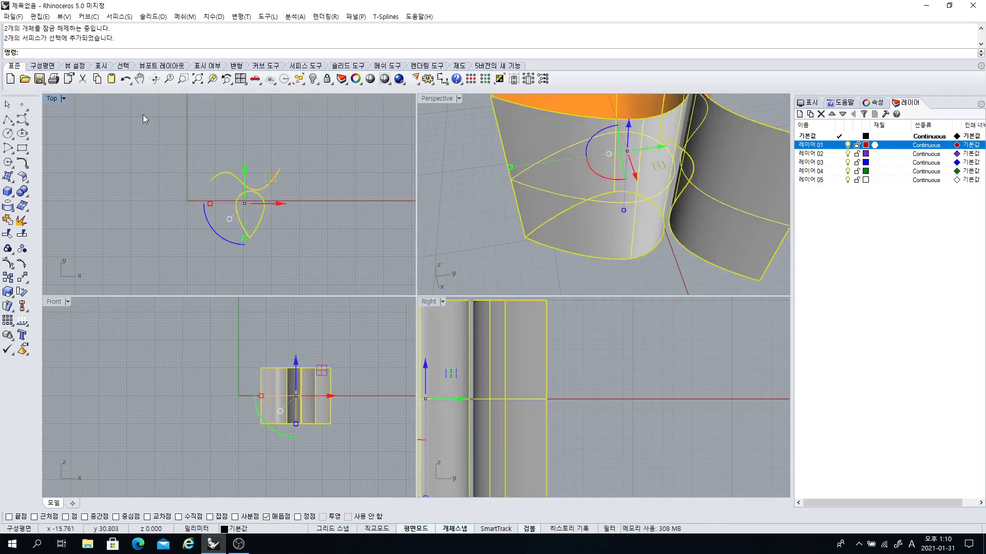
key(Delete)
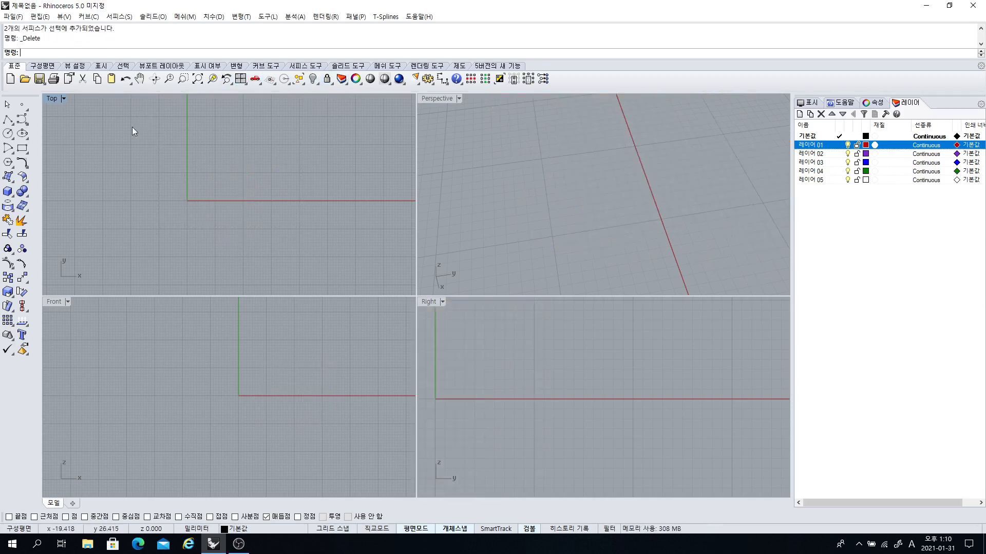
click(14, 182)
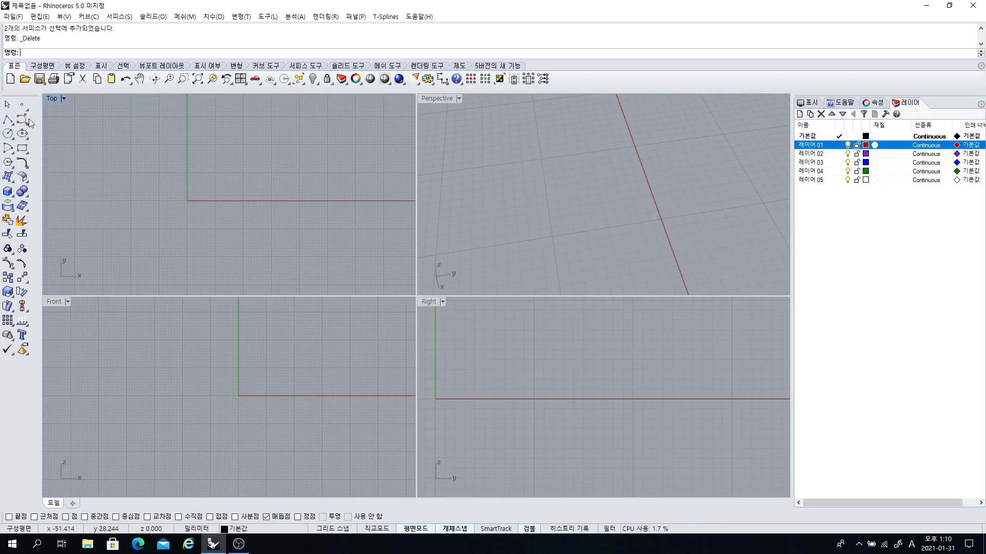
- Draw an upright S-shaped control point curve across the vertical axis in the Front view
click(22, 119)
click(219, 427)
click(193, 391)
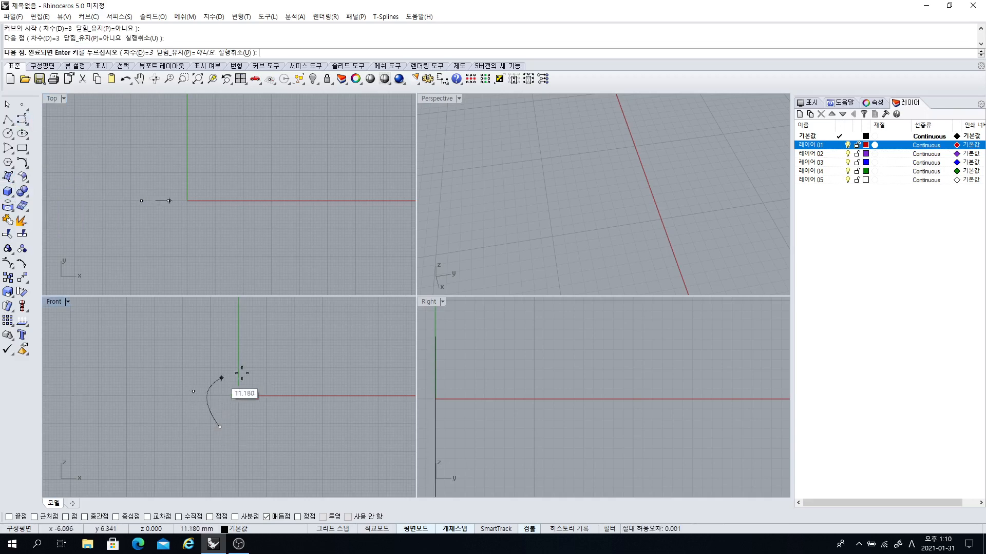
click(254, 371)
click(274, 343)
click(234, 318)
right_click(235, 319)
- Draw a small circle in the Top view, centred on the lower end of the S-shaped curve
right_drag(242, 390, 214, 395)
right_drag(276, 227, 294, 193)
scroll(294, 193, down, 4)
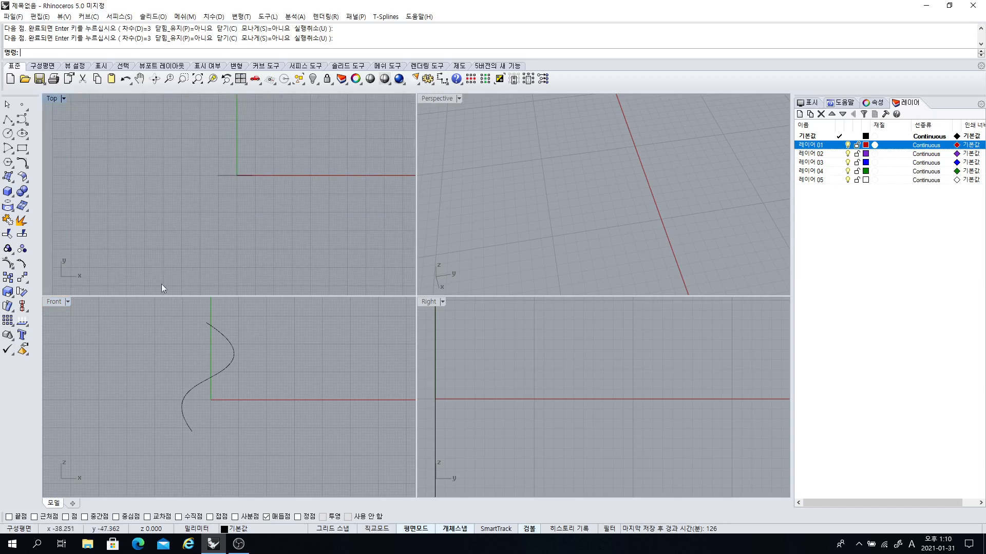
click(8, 133)
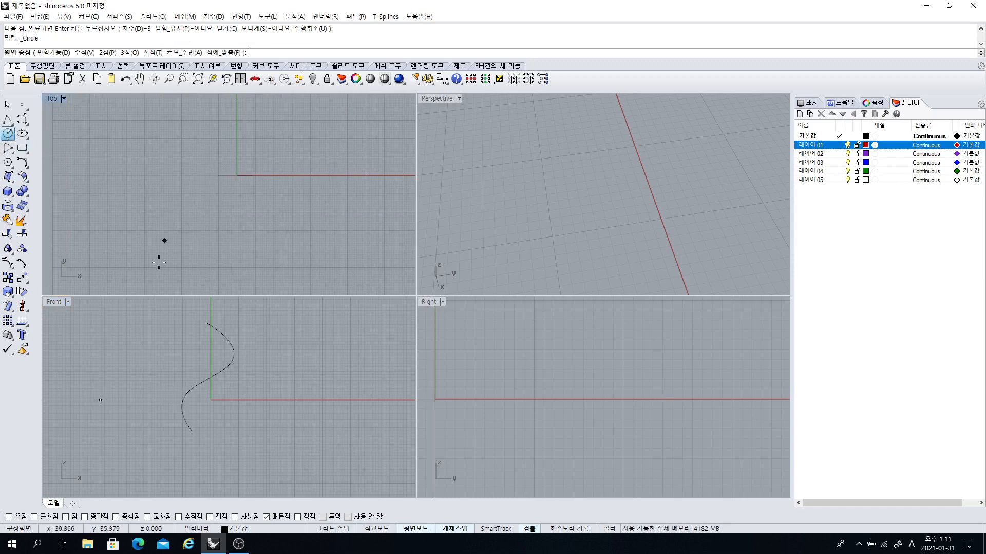
click(222, 176)
click(223, 190)
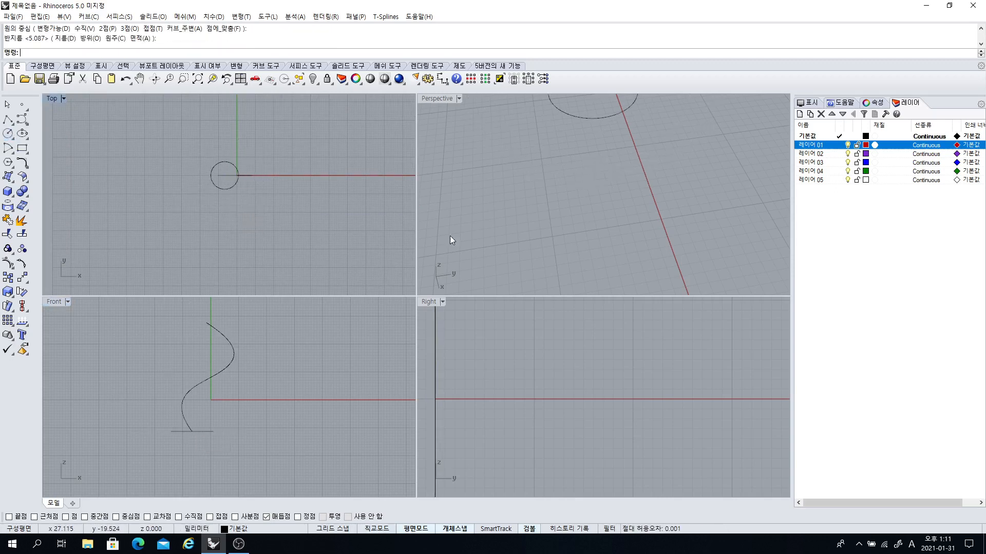
- Extrude the S-shaped curve along the circle as the path curve to create a twisting tubular surface
right_drag(450, 236, 540, 239)
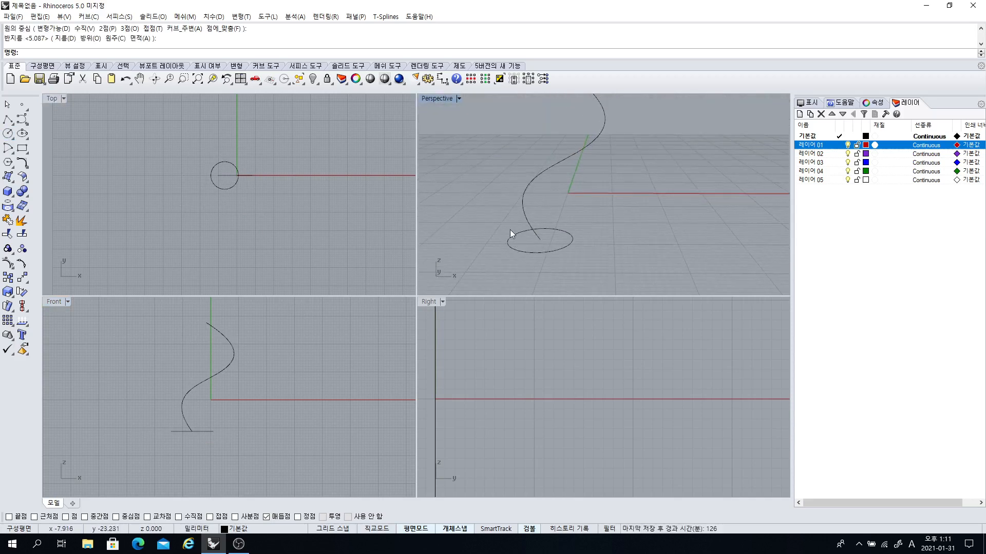
scroll(510, 230, down, 3)
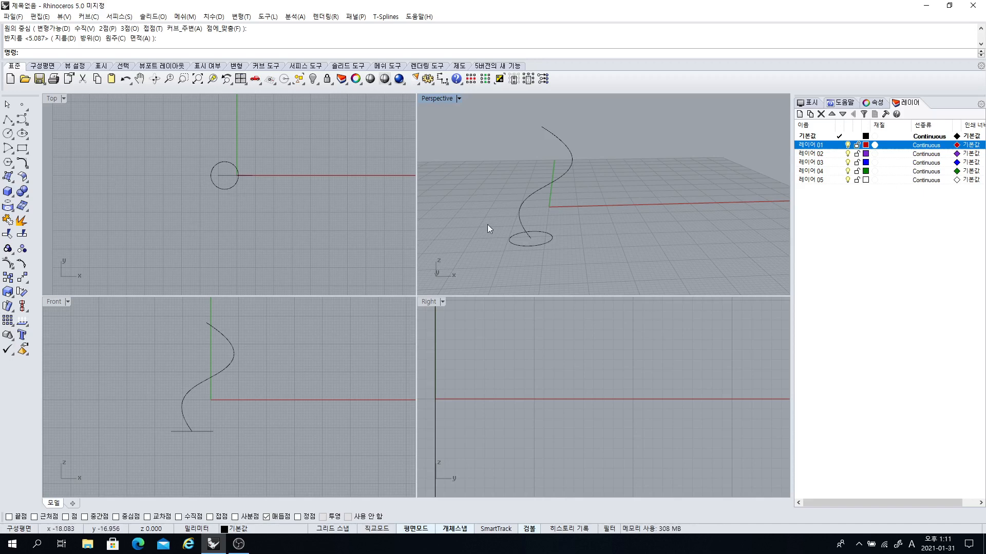
click(12, 180)
click(36, 215)
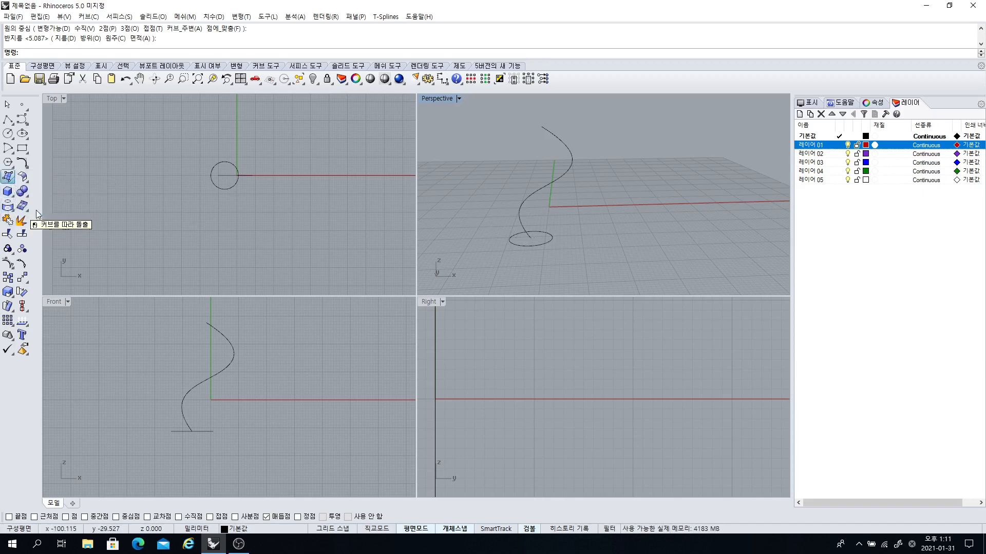
click(520, 212)
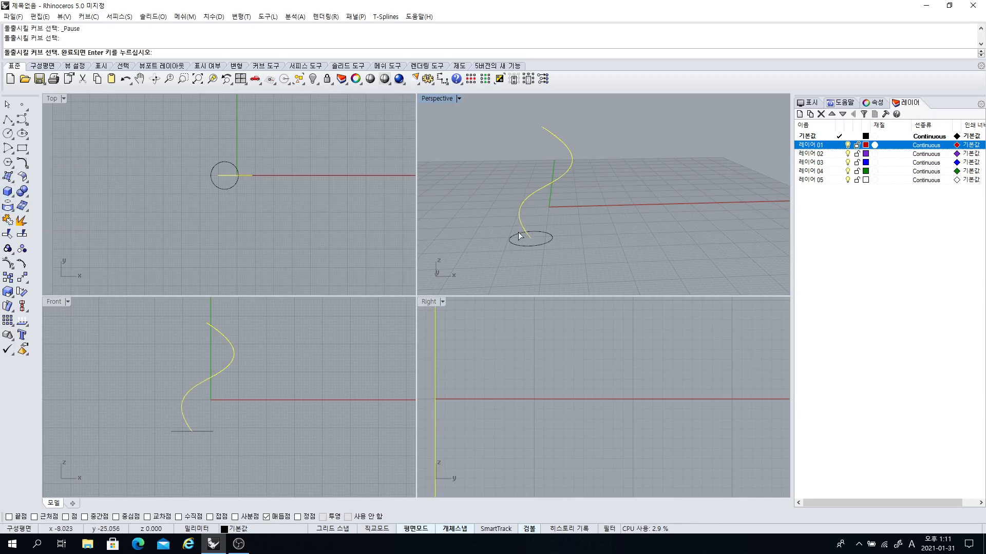
key(Return)
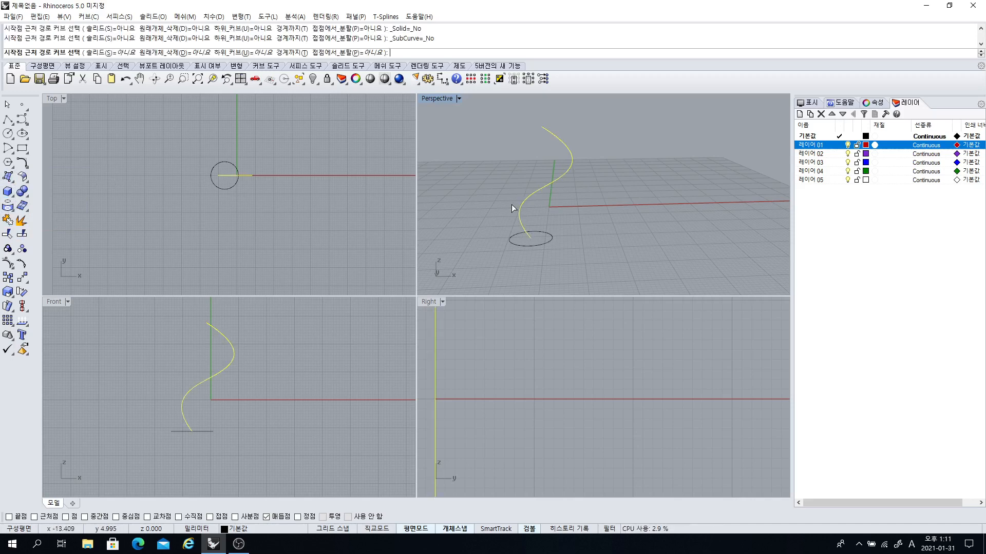
click(539, 242)
right_drag(551, 211, 581, 230)
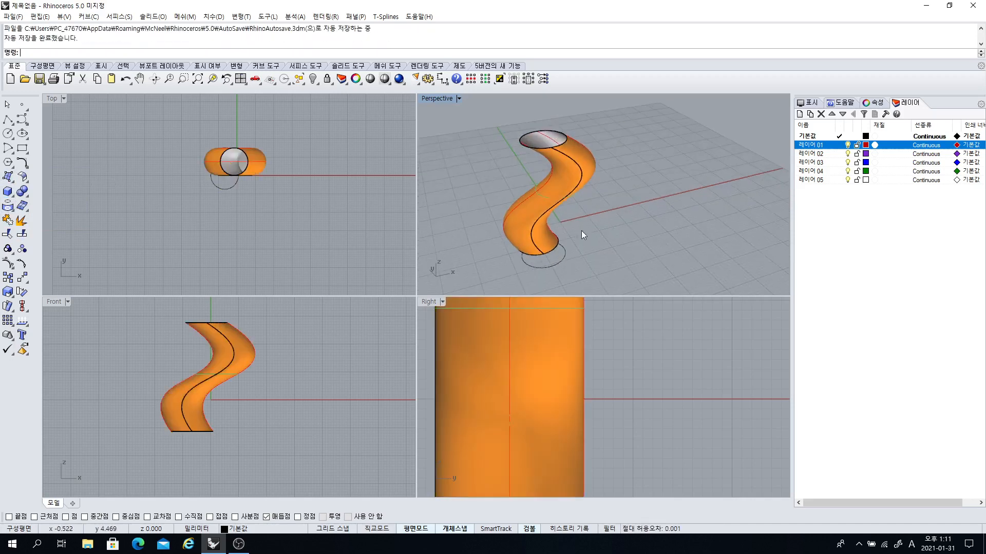
right_drag(540, 256, 535, 198)
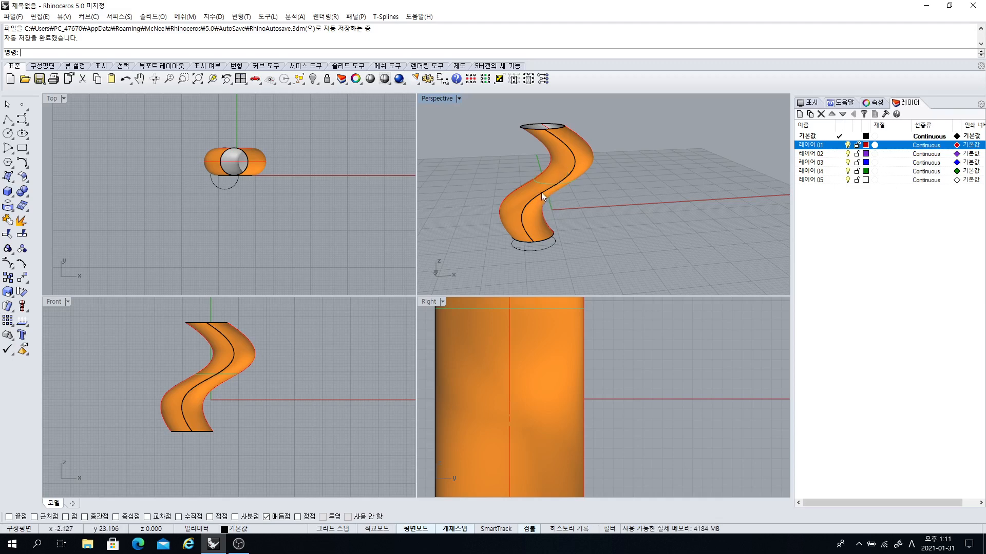
right_drag(541, 192, 569, 195)
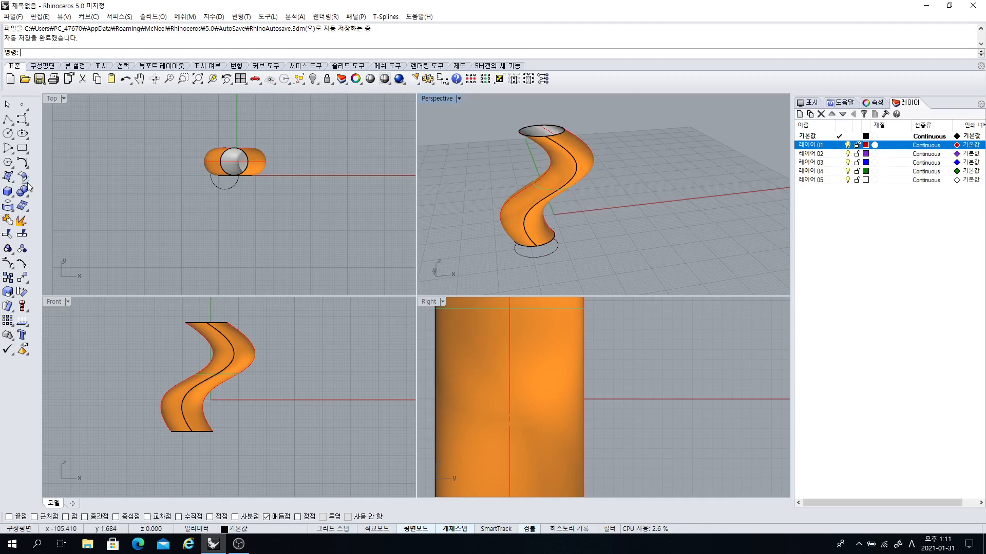
click(12, 183)
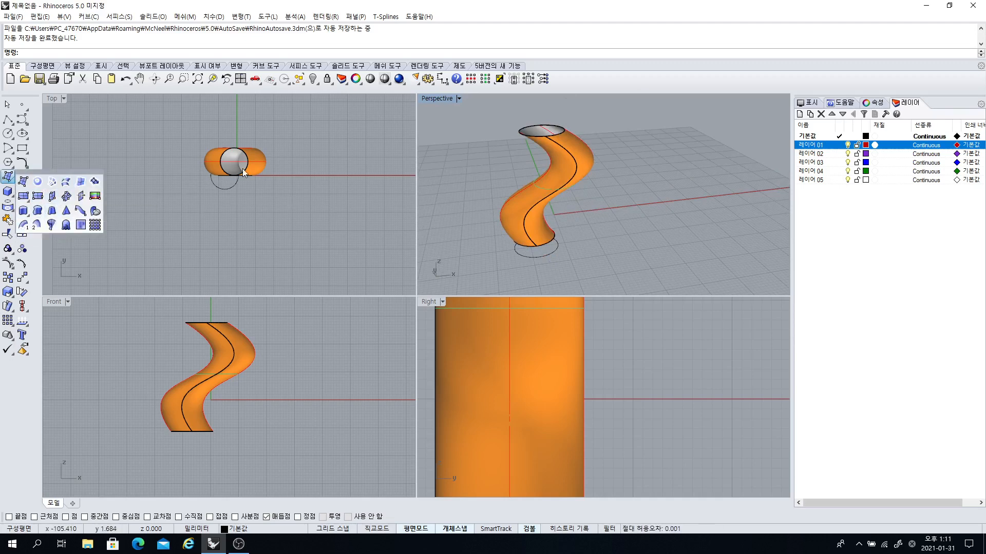
right_drag(504, 221, 531, 202)
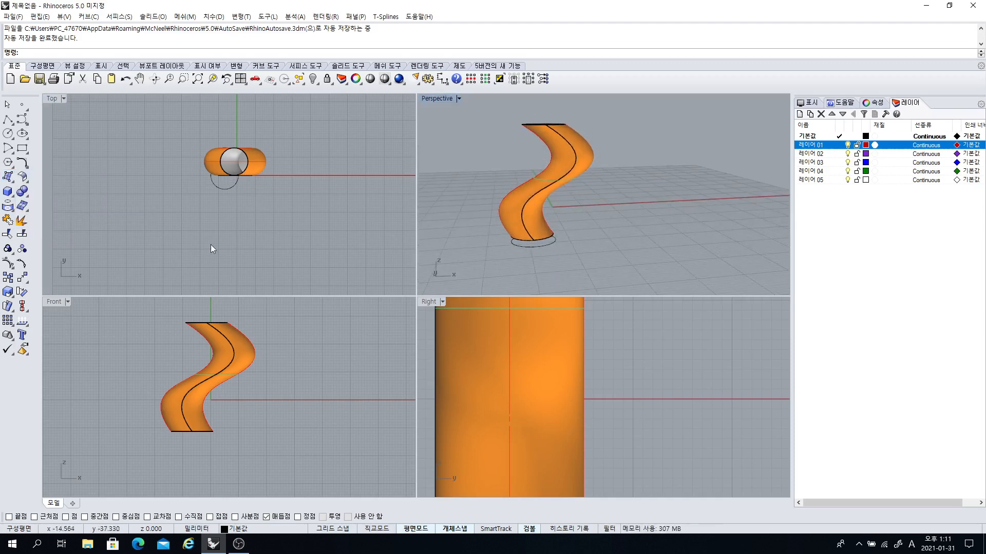
- Move the S-shaped surface sideways along X in the Perspective view, clear of its rail curve and profile circle, and deselect it
right_drag(211, 245, 223, 229)
click(559, 176)
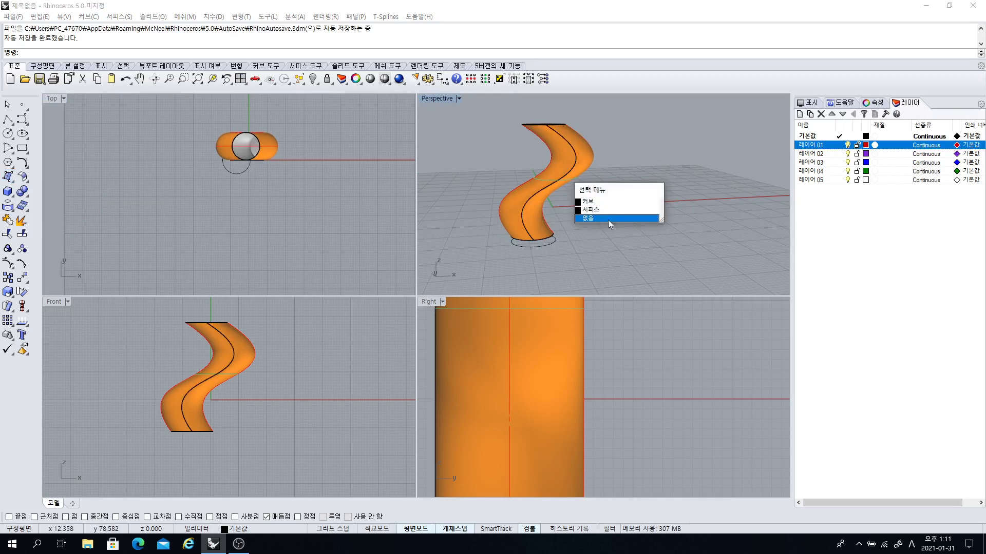
click(586, 204)
drag(582, 177, 660, 215)
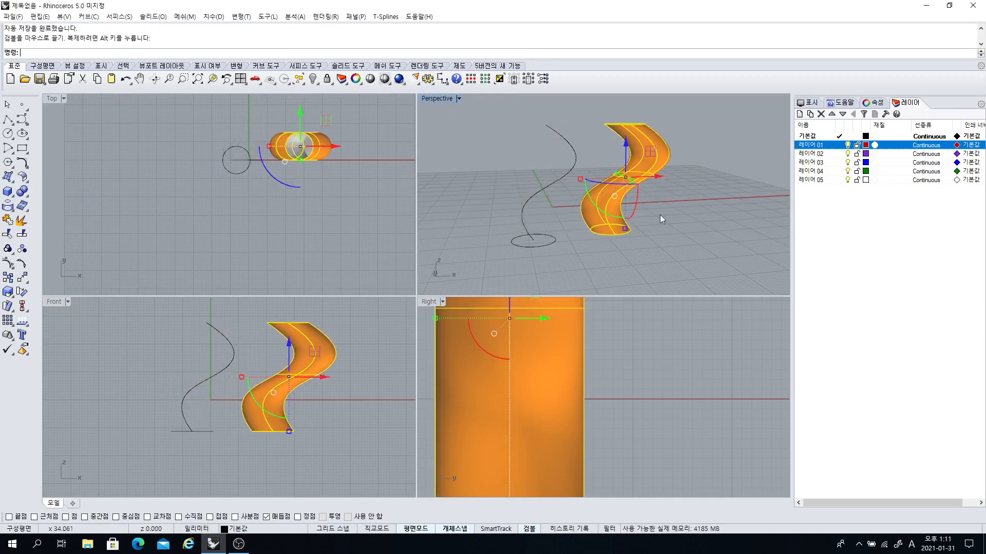
key(Escape)
right_drag(660, 214, 552, 254)
- In the Front view, move the profile circle up along the S-shaped rail curve and rotate it to cross the curve
click(550, 254)
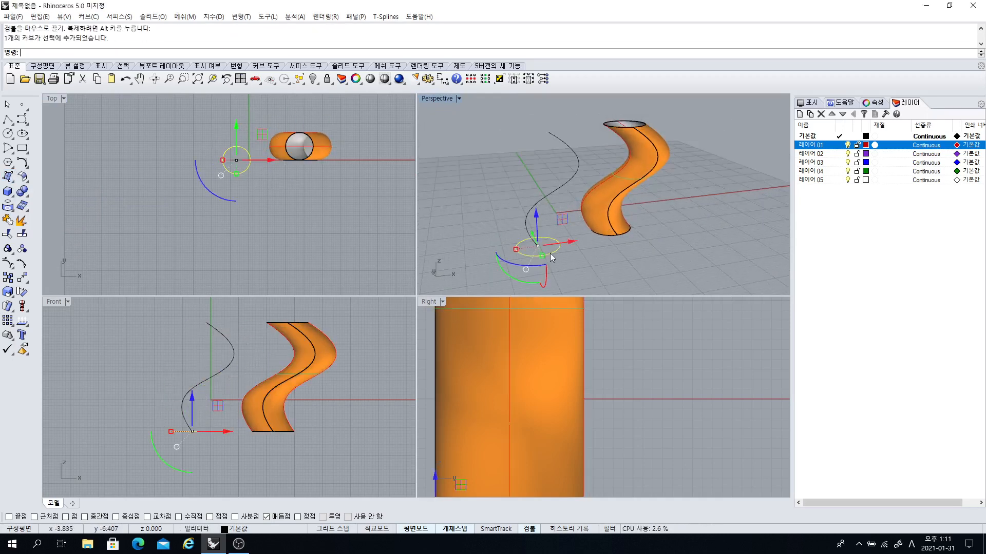
scroll(189, 379, up, 3)
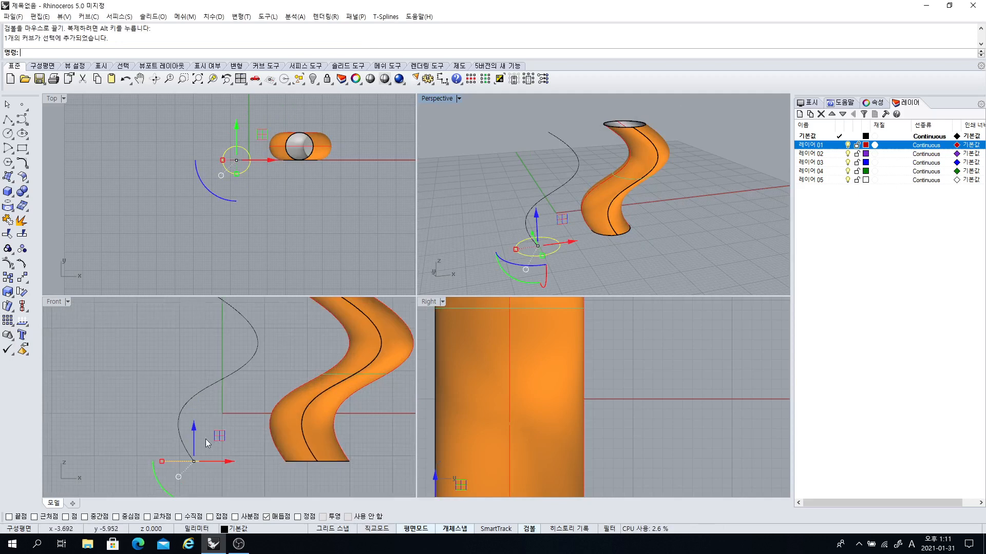
double_click(60, 304)
scroll(333, 259, down, 3)
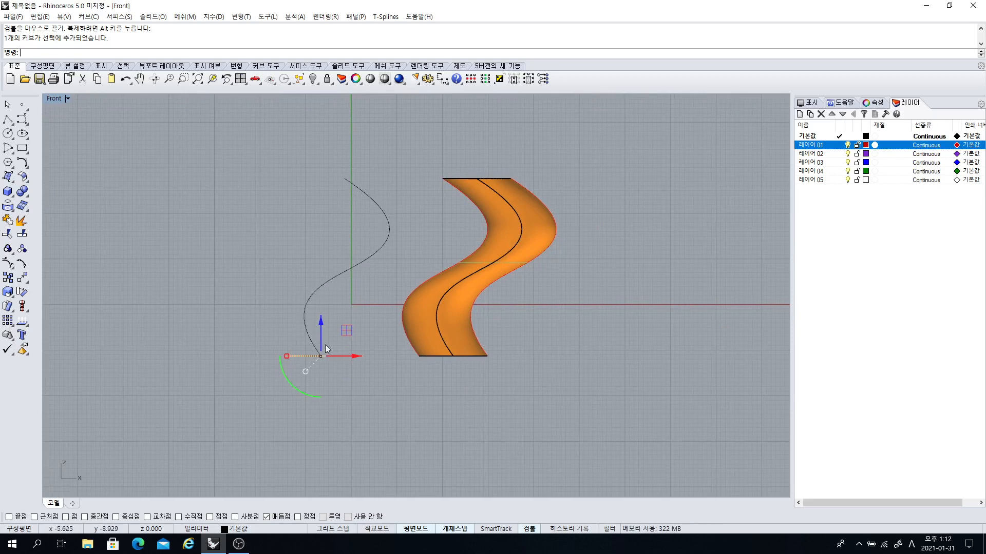
drag(325, 356, 396, 210)
scroll(313, 348, up, 6)
right_drag(360, 272, 324, 318)
drag(331, 298, 432, 200)
right_drag(367, 259, 331, 346)
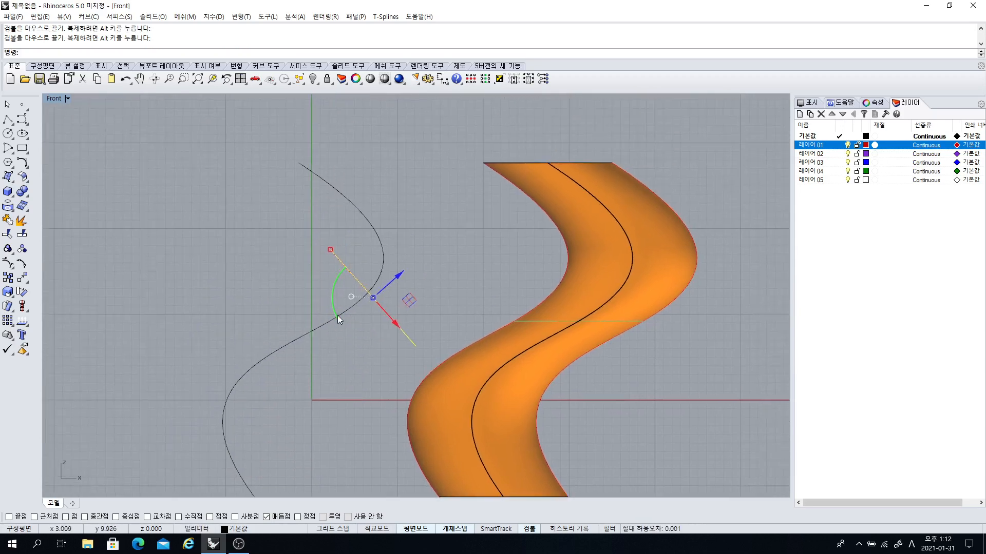
drag(338, 315, 397, 222)
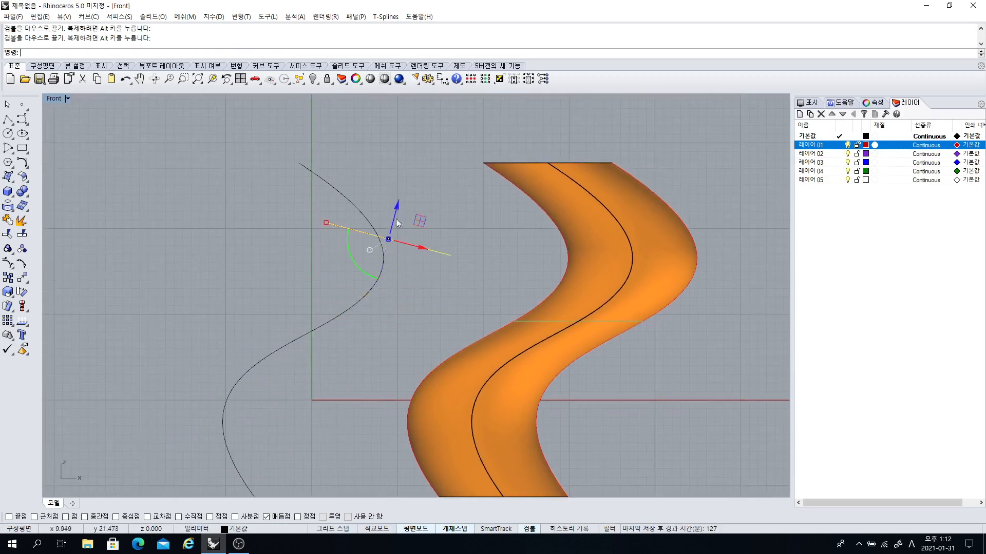
drag(362, 270, 399, 278)
drag(365, 210, 278, 141)
- Undo the moves and rotations of the profile circle, back to its place at the rail curve's lower end
key(ctrl+z)
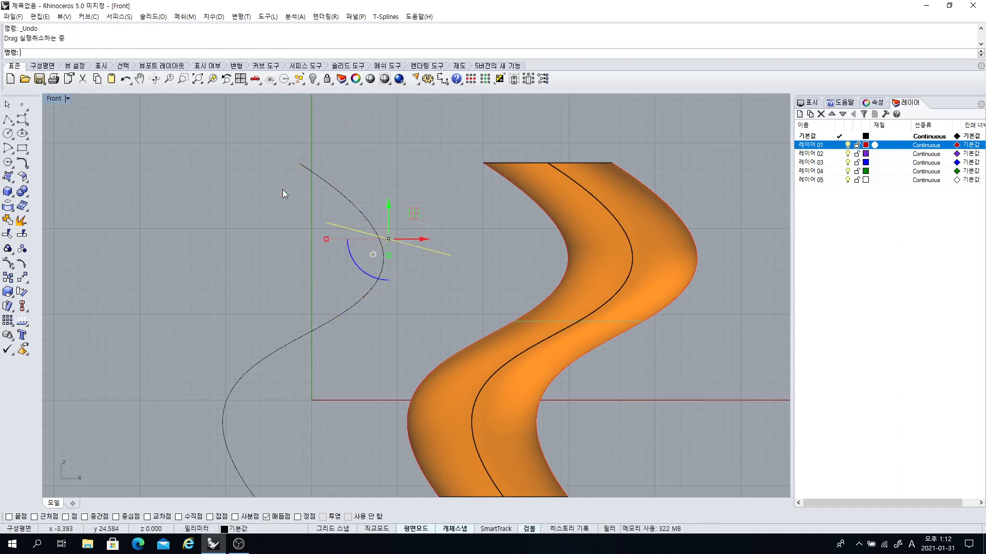
key(ctrl+z)
key(ctrl+z)
key(ctrl+z)
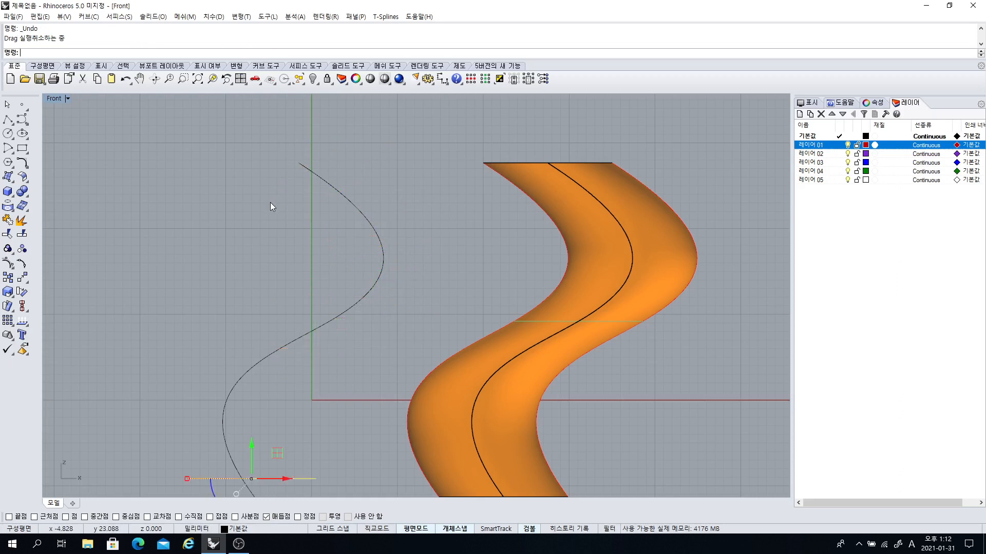
- Move the profile circle up in the Front view onto the middle of the rail curve, keeping it horizontal
scroll(270, 202, down, 2)
scroll(277, 360, up, 3)
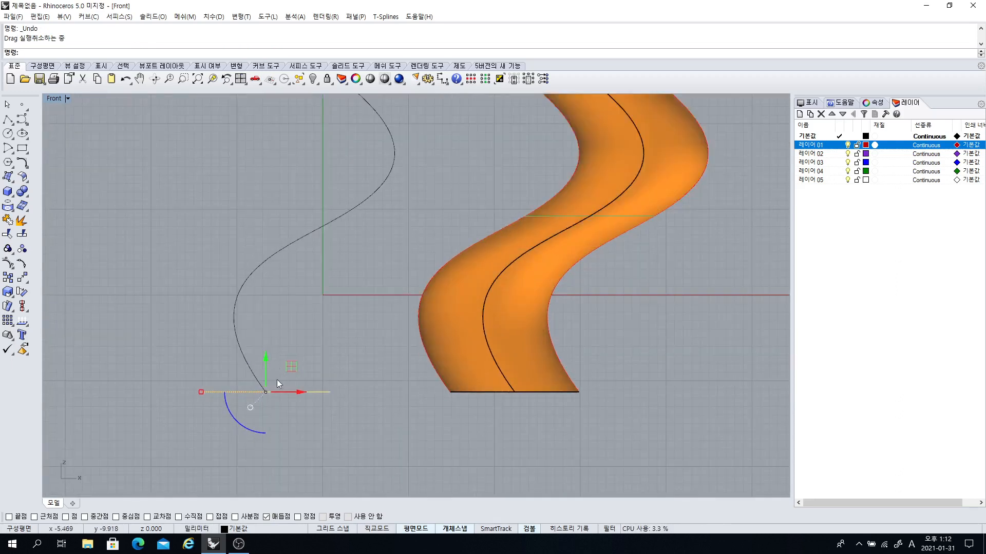
drag(288, 368, 325, 216)
scroll(491, 340, down, 4)
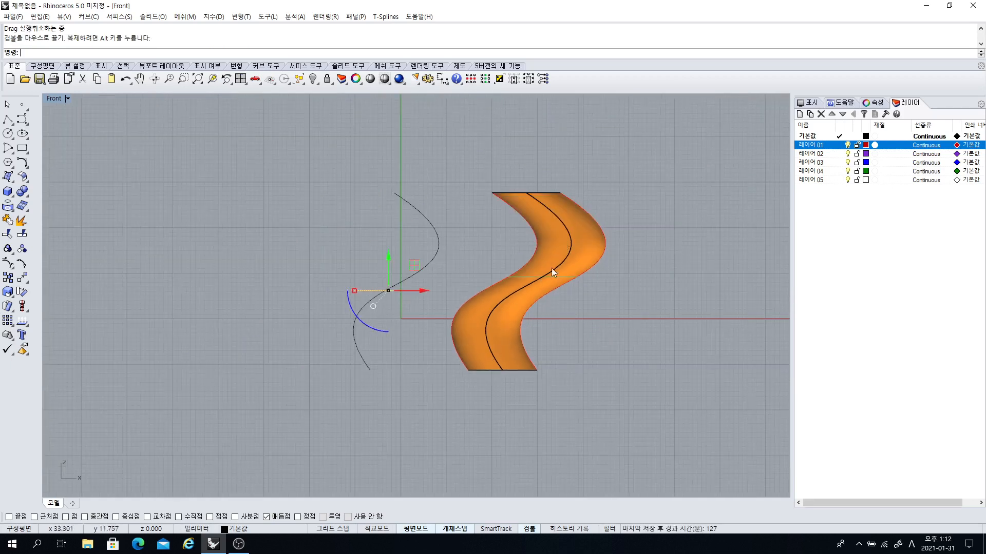
scroll(551, 268, up, 3)
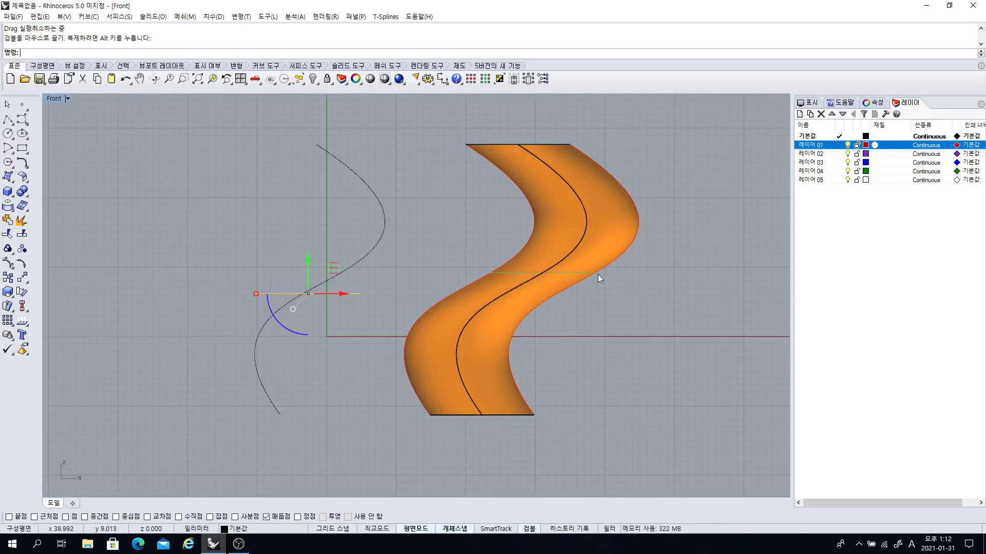
scroll(398, 285, down, 1)
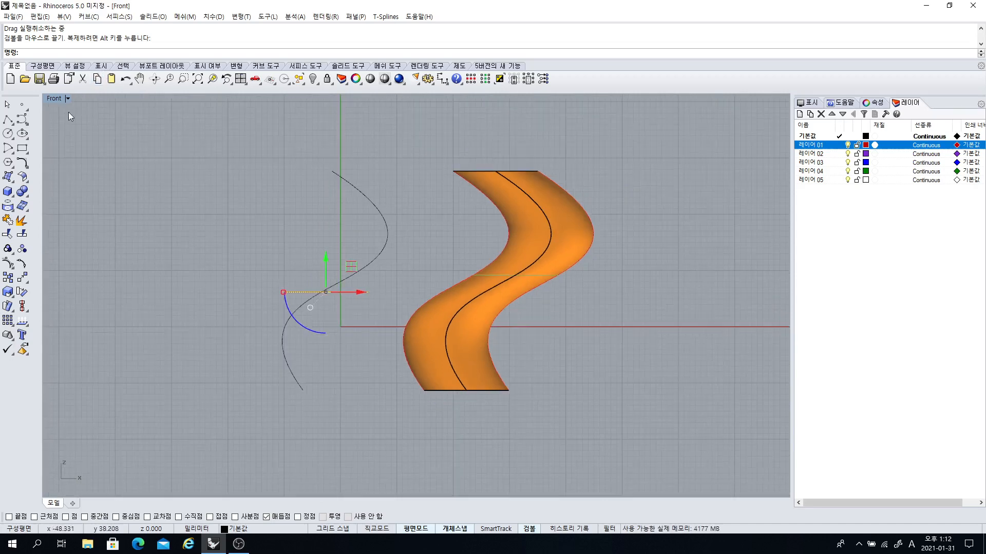
- Return to the four-viewport layout and delete the surface, the rail curve and the profile circle
double_click(54, 99)
drag(269, 219, 161, 129)
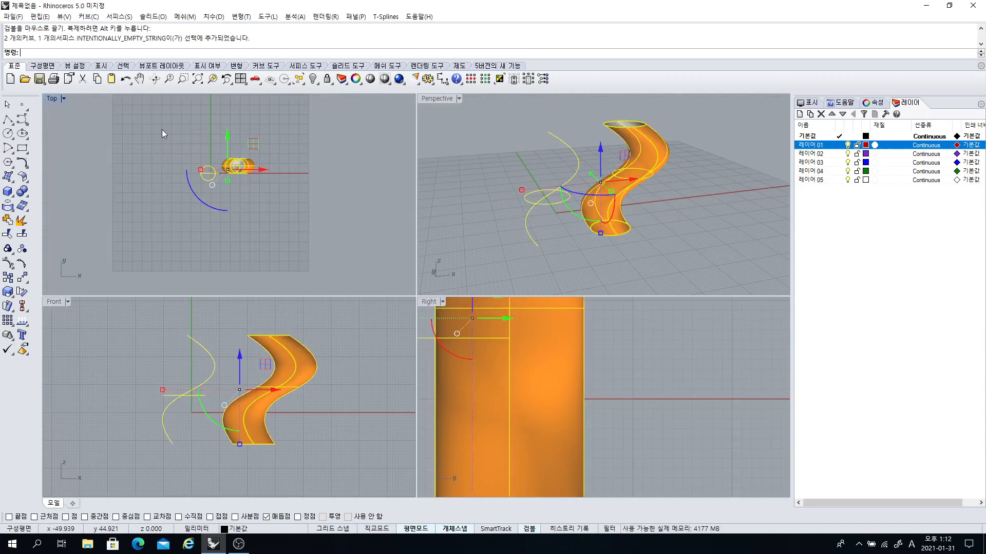
key(Delete)
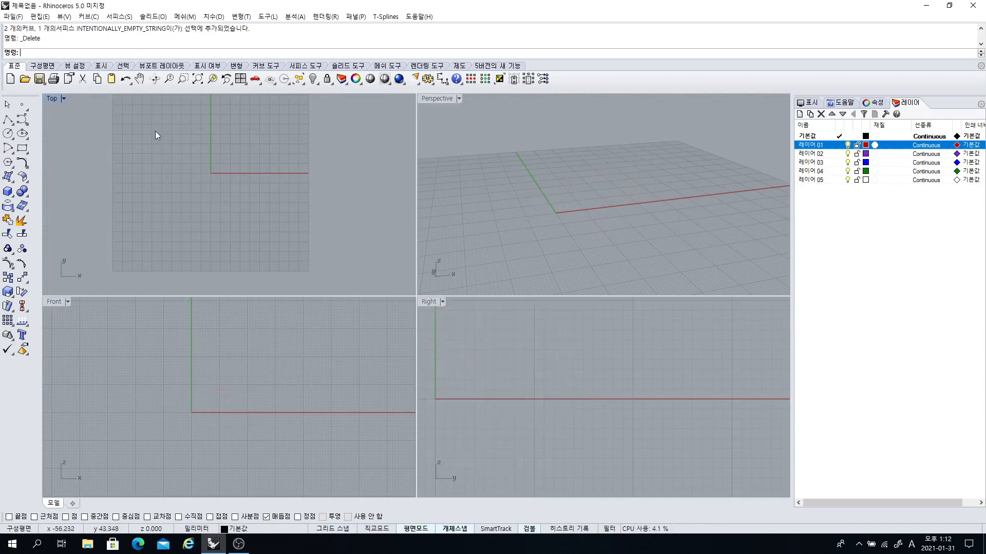
- Draw a centre-and-radius circle in the Top view with its centre just beside the origin
click(13, 184)
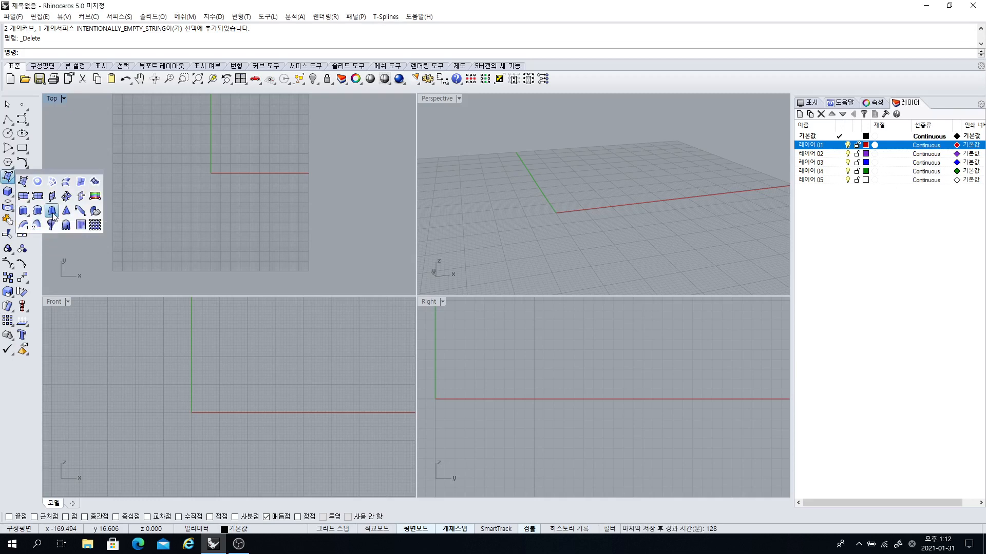
click(7, 133)
click(205, 174)
click(229, 196)
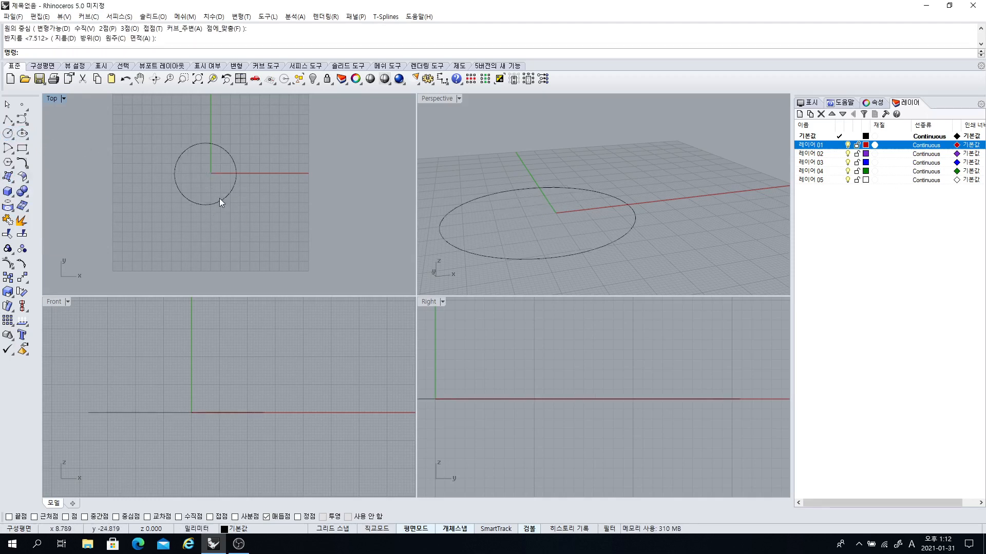
click(219, 198)
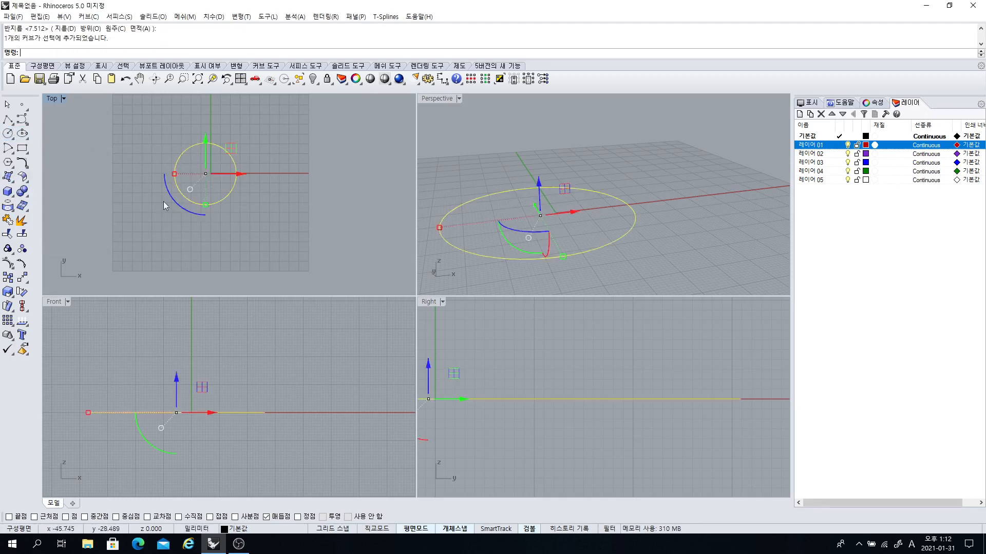
click(12, 198)
click(62, 223)
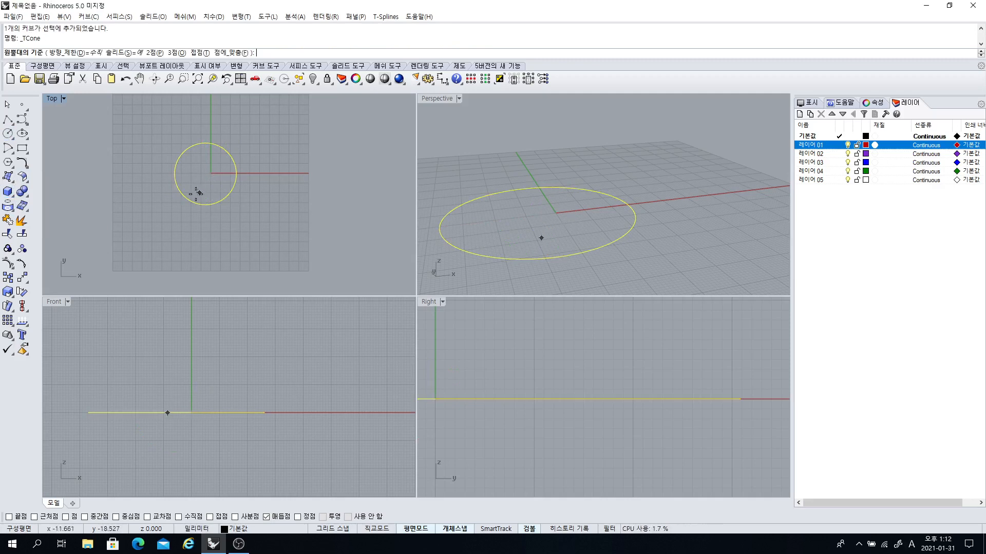
scroll(194, 382, down, 3)
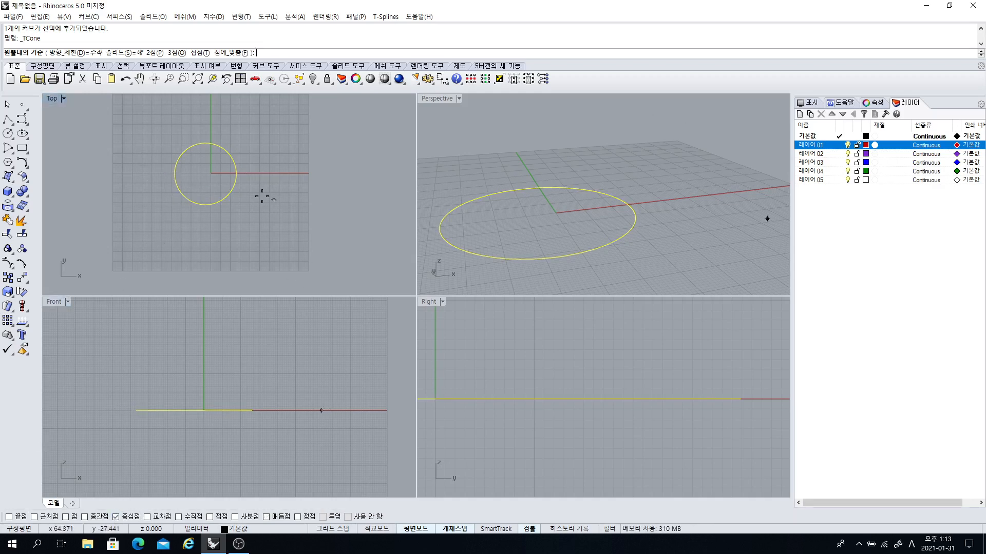
click(205, 174)
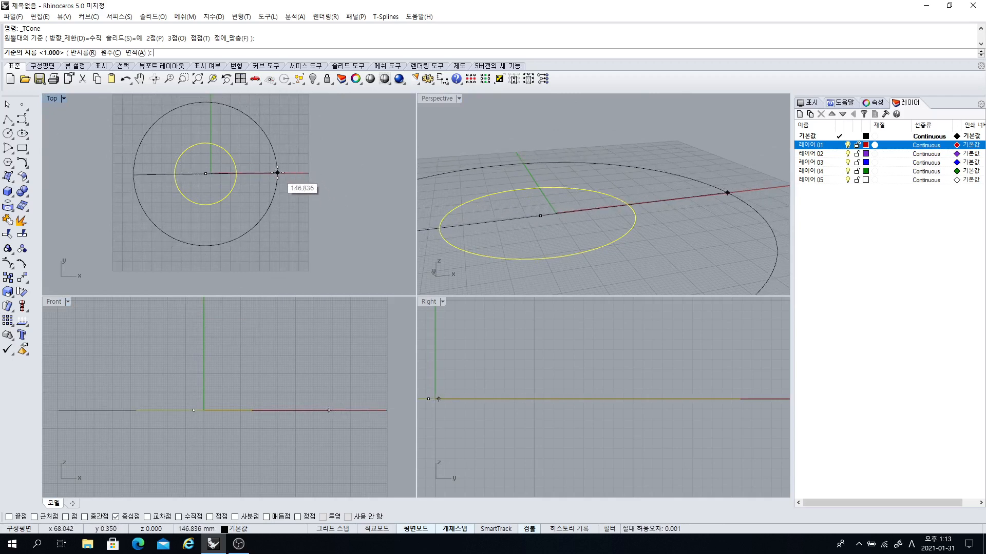
key(Return)
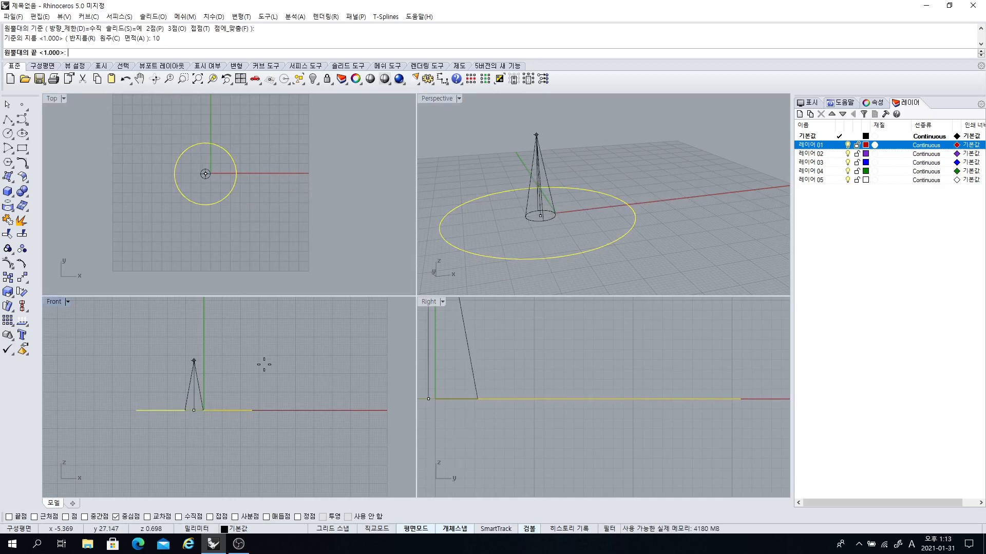
text(5)
key(Return)
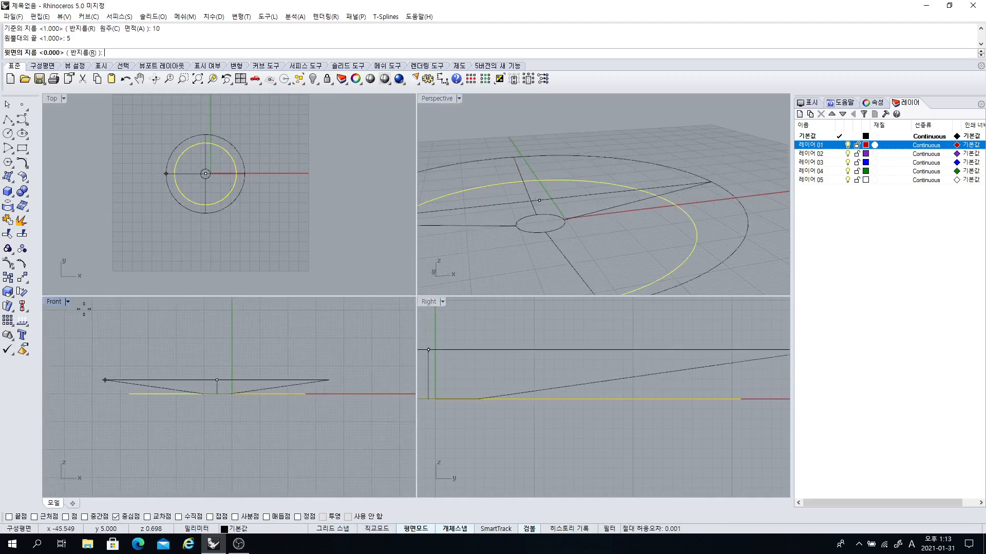
double_click(54, 302)
scroll(304, 333, down, 2)
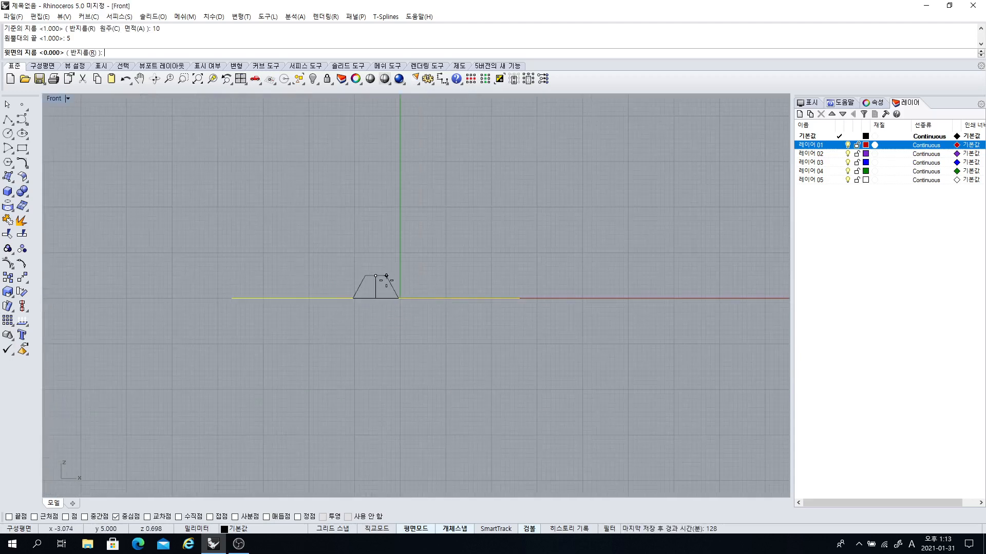
scroll(382, 278, up, 3)
scroll(379, 296, up, 5)
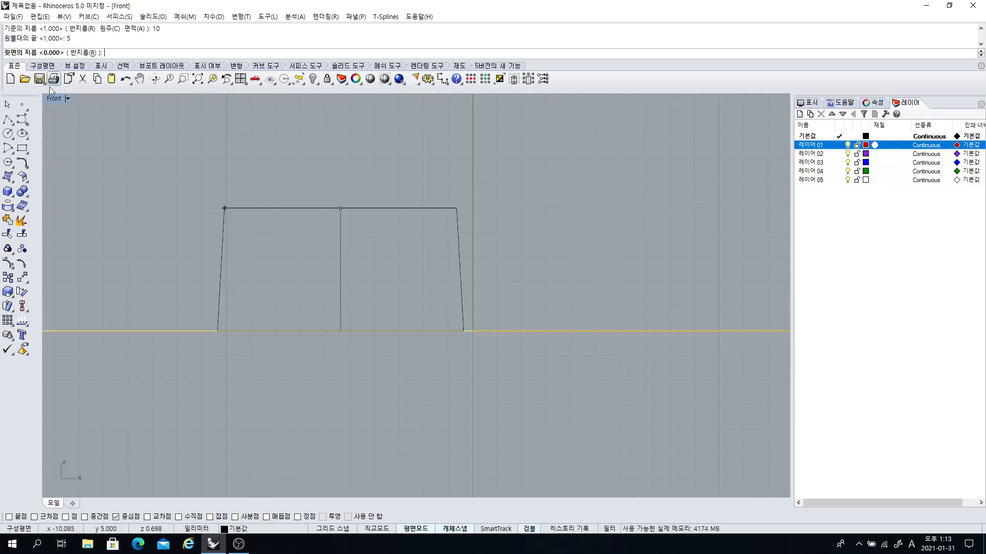
scroll(401, 246, down, 6)
key(Escape)
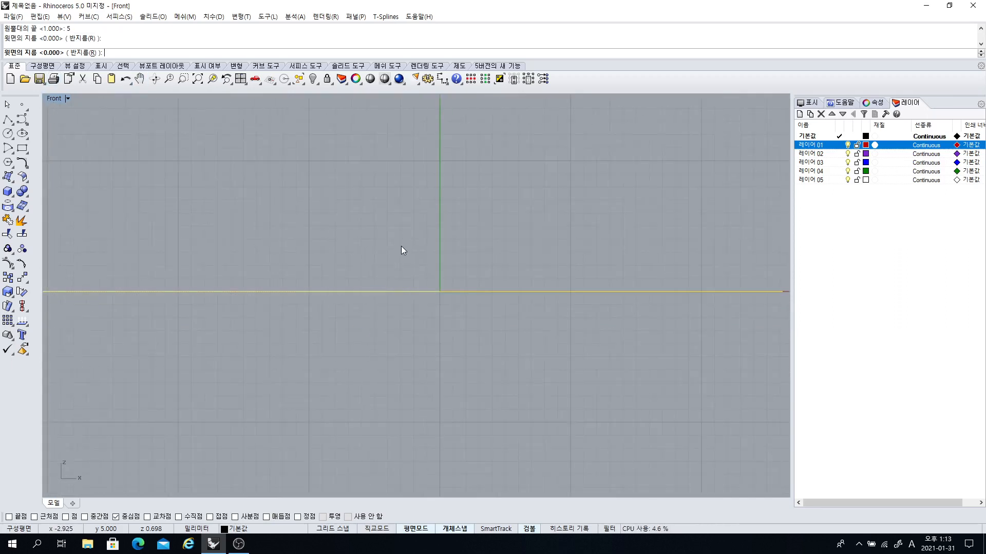
scroll(401, 245, down, 4)
right_drag(401, 246, 401, 291)
double_click(51, 98)
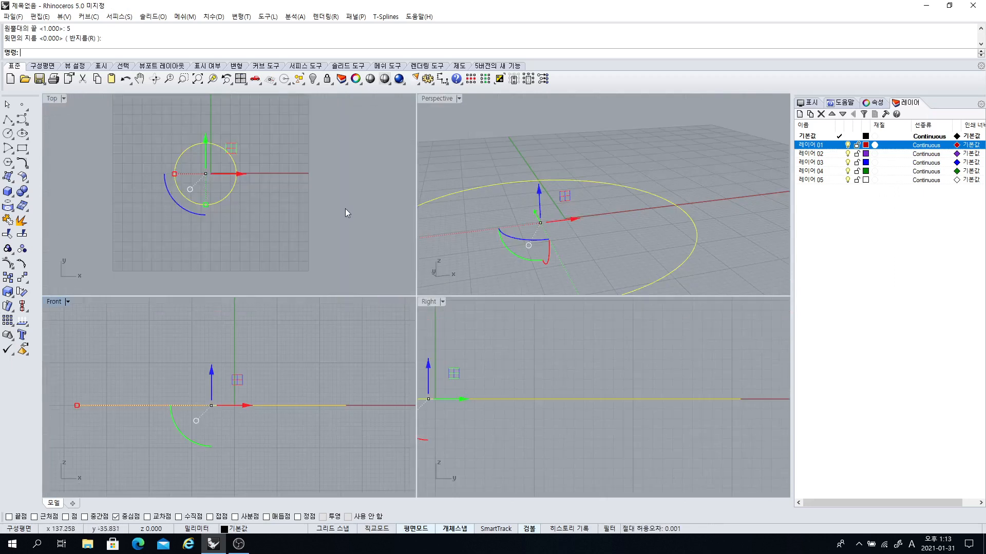
- Try a tapered extrusion of the circle with the Solid option on and a distance of 15 mm, and undo it
click(335, 235)
scroll(268, 211, up, 2)
click(265, 209)
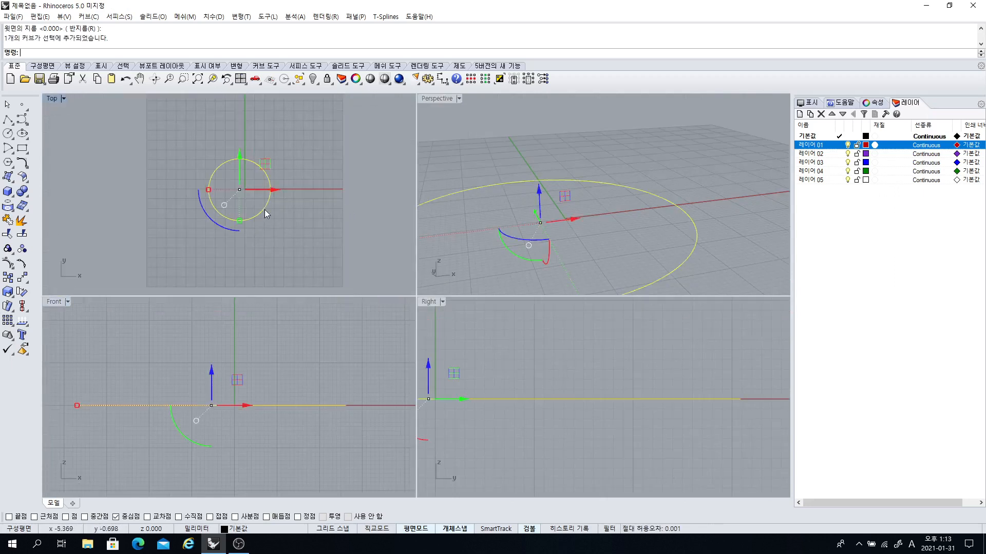
click(133, 203)
click(14, 180)
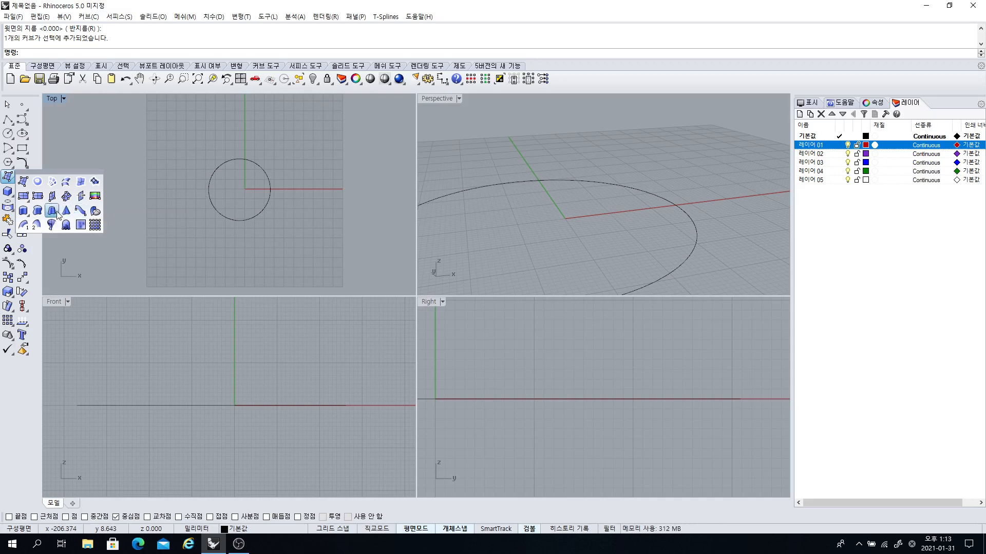
click(52, 211)
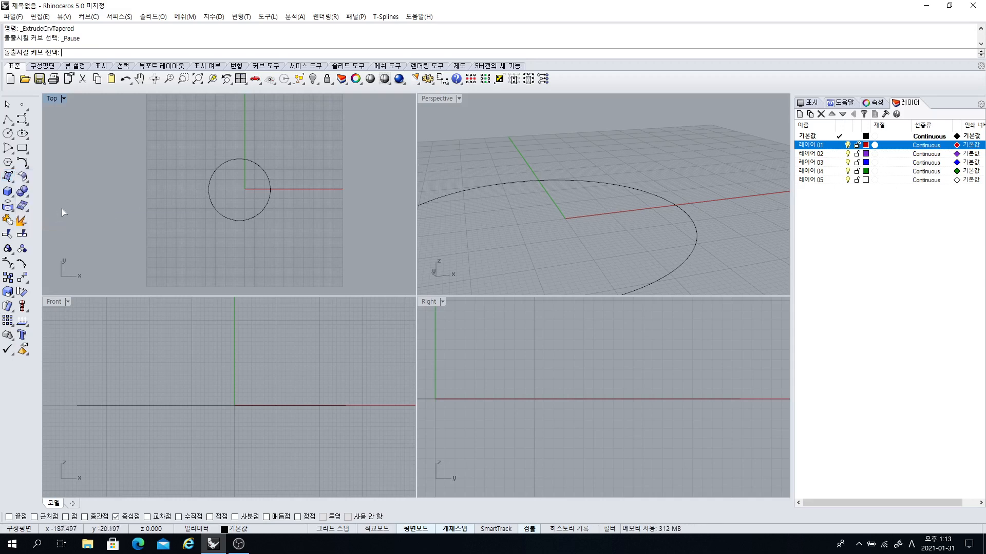
click(211, 202)
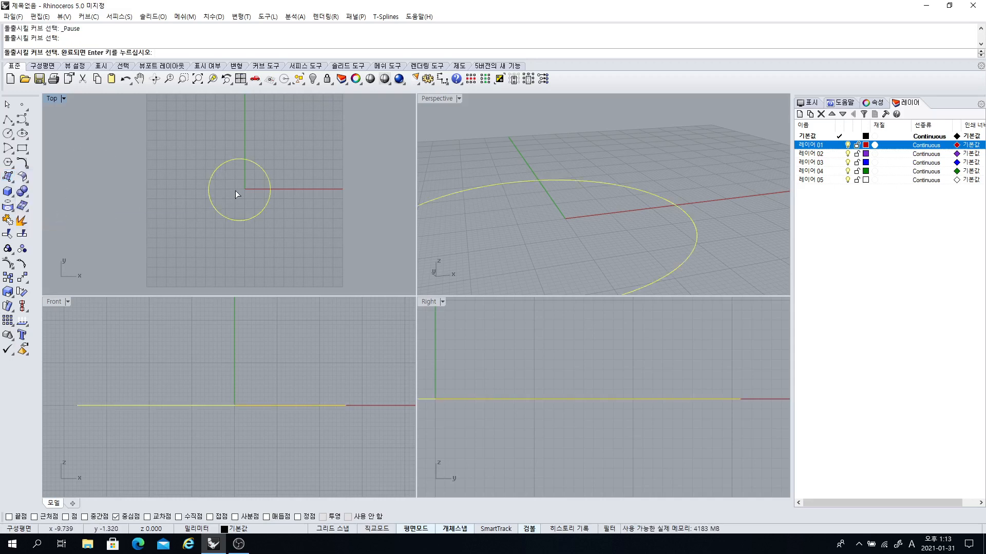
key(Return)
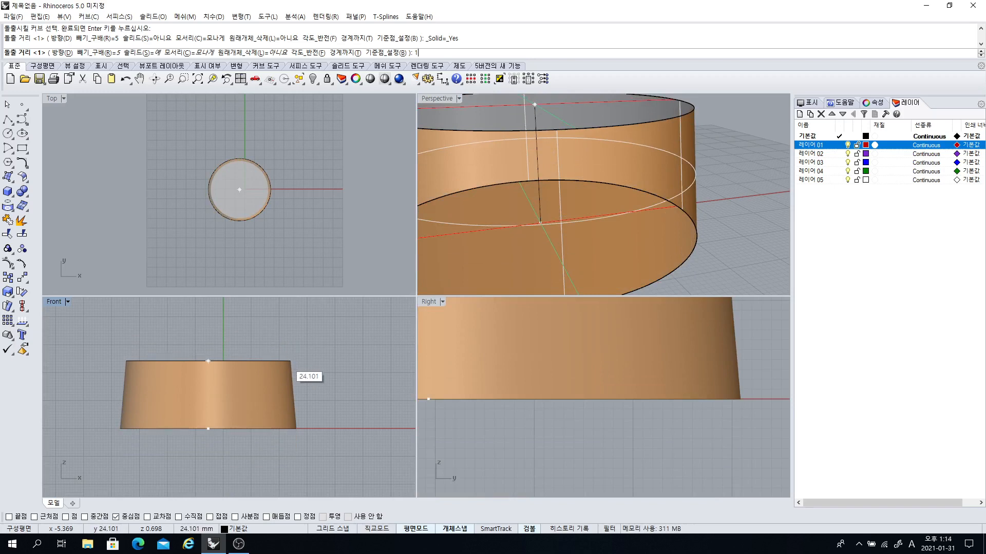
key(Return)
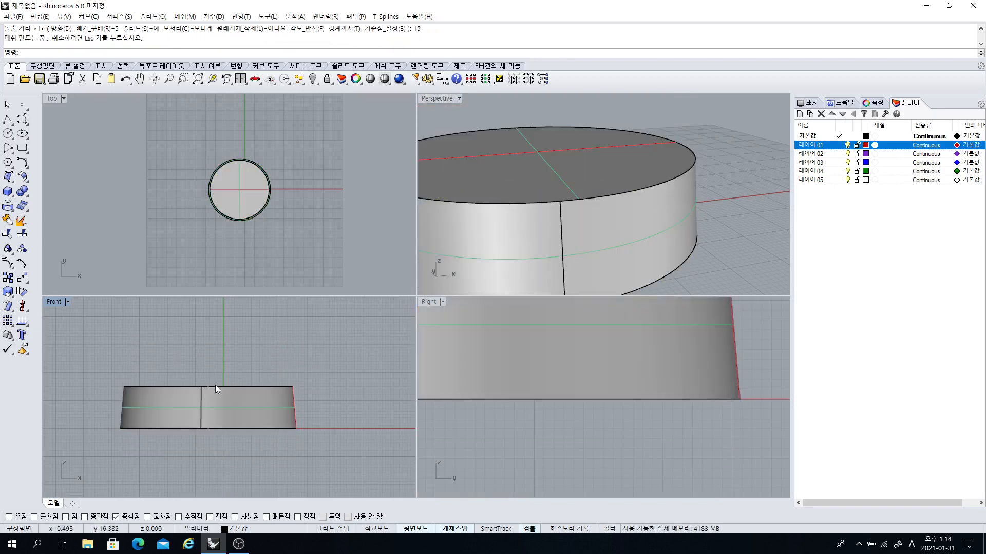
key(ctrl+z)
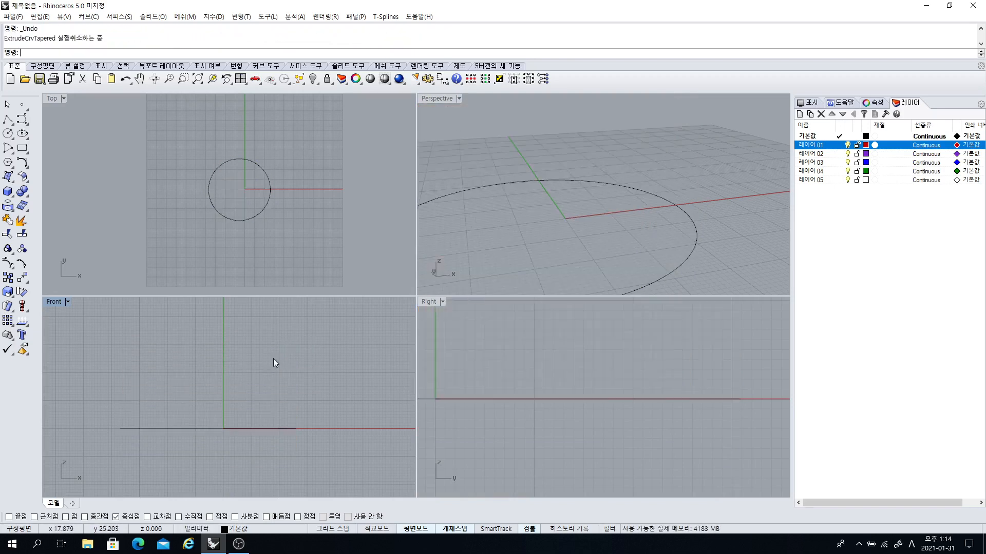
- Start another tapered extrusion of the circle and set its draft angle to 10 degrees
key(Return)
click(251, 220)
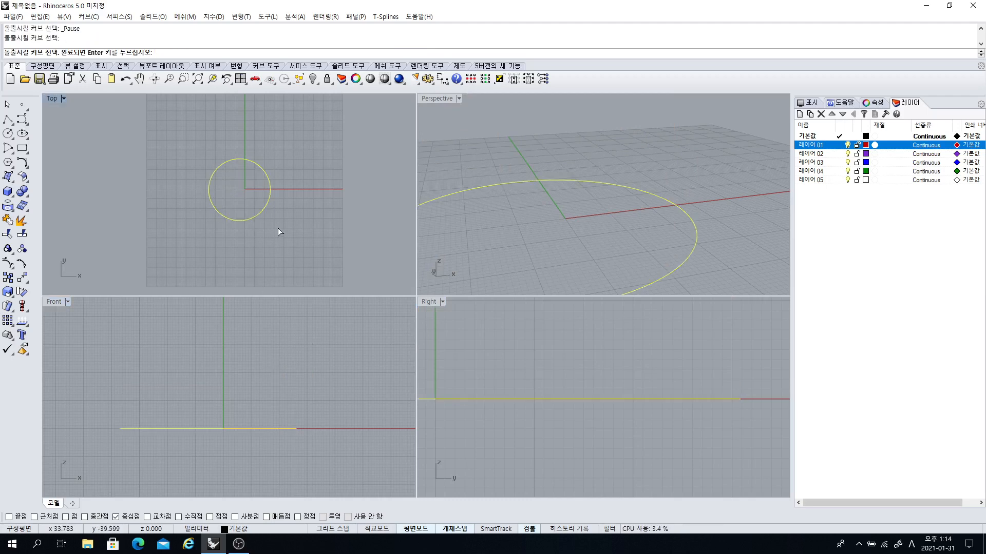
key(Return)
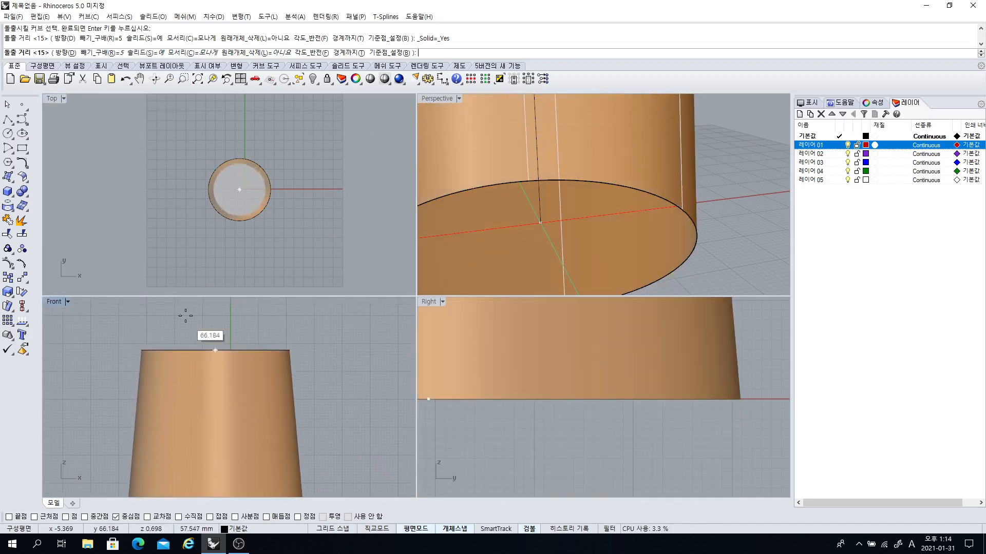
click(102, 53)
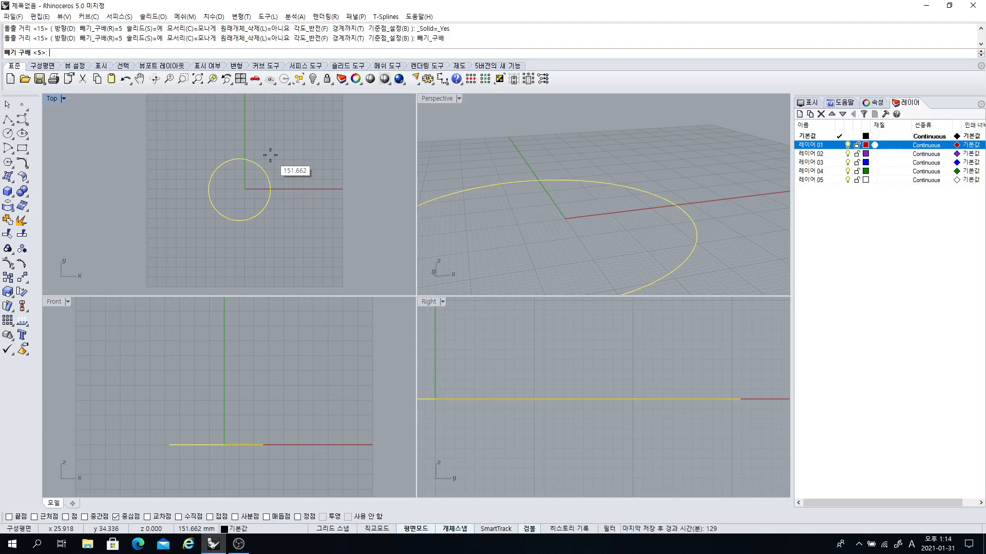
text(10)
key(Return)
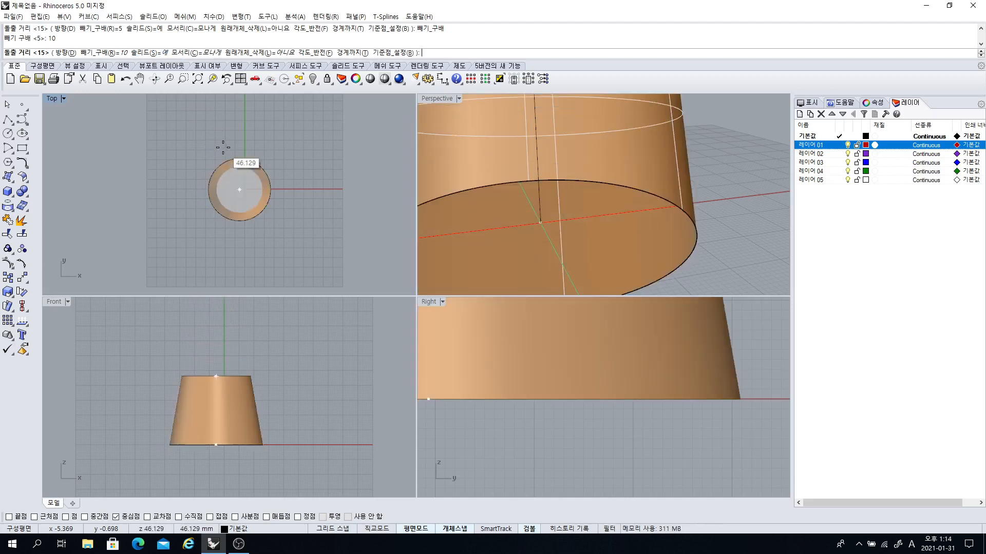
- Turn off the Solid option and extrude the tapered circle by 20 mm
click(149, 53)
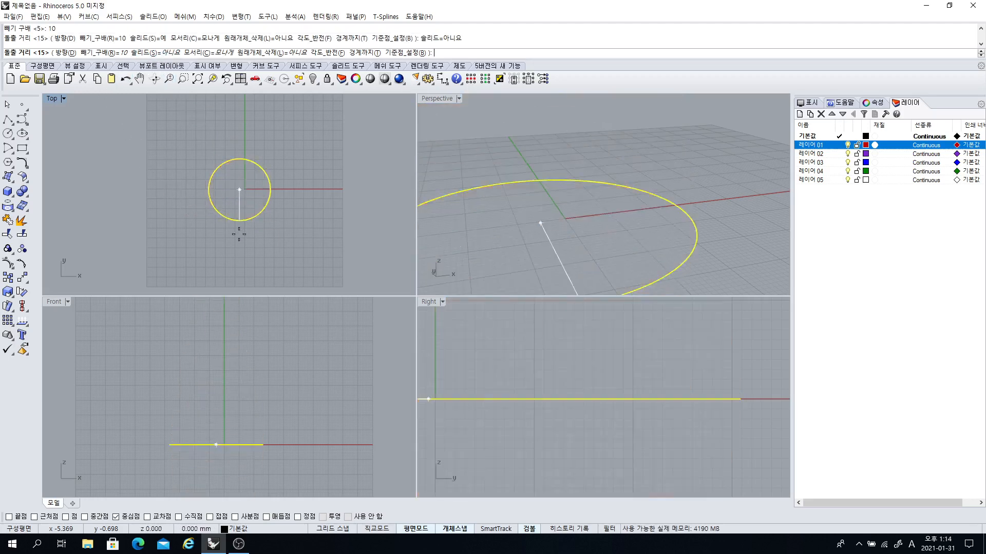
scroll(244, 400, down, 3)
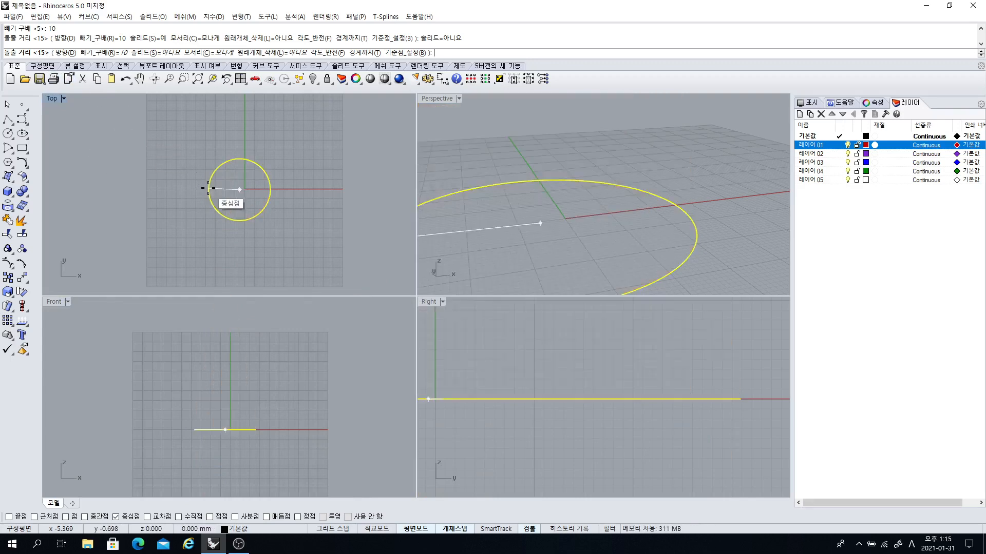
text(20)
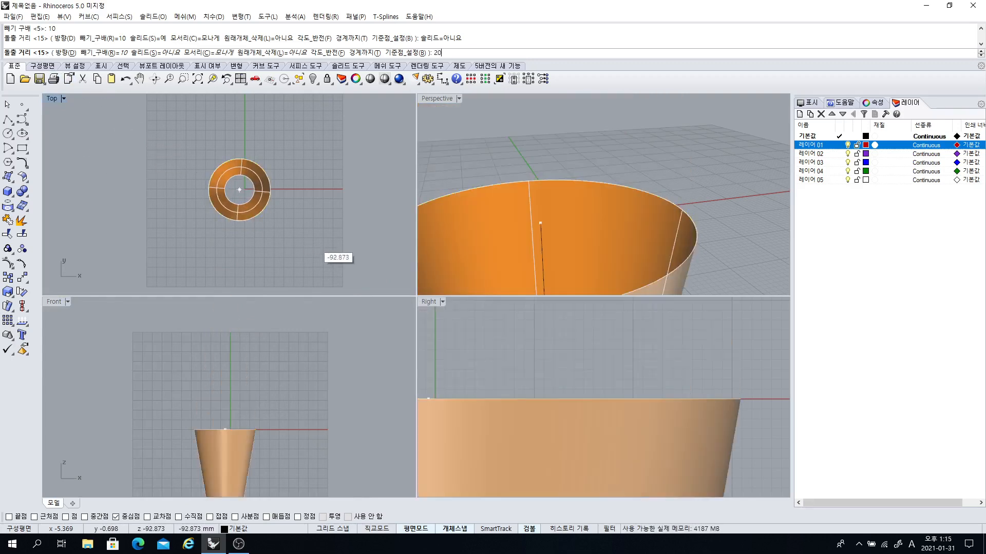
key(Return)
- Examine the open tapered surface in the Front and Perspective views, and undo the extrusion
scroll(460, 204, down, 5)
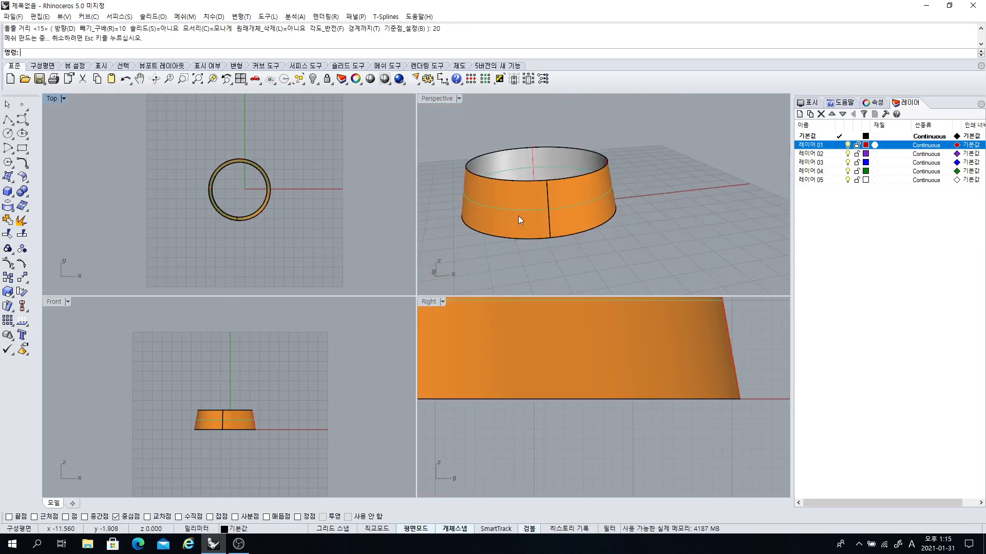
scroll(231, 421, up, 5)
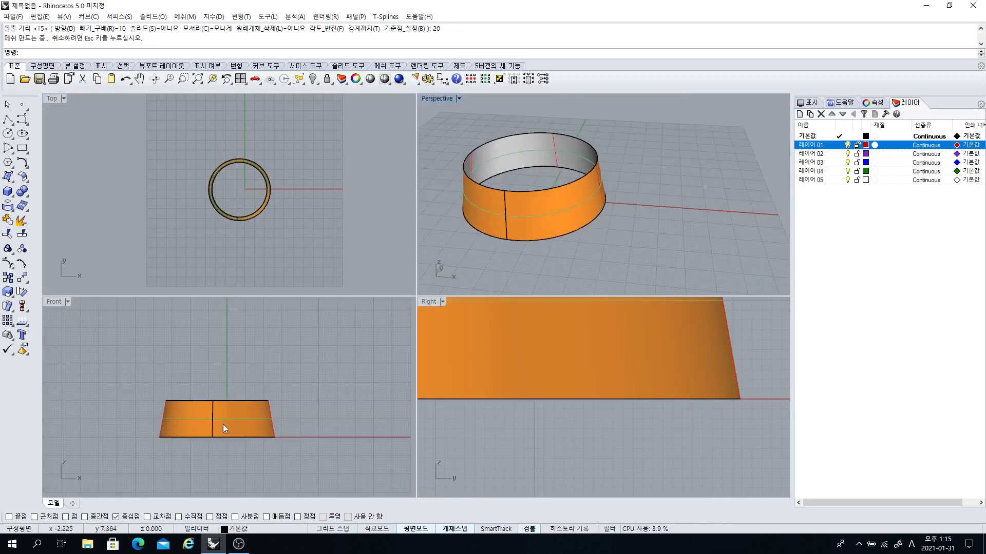
double_click(51, 302)
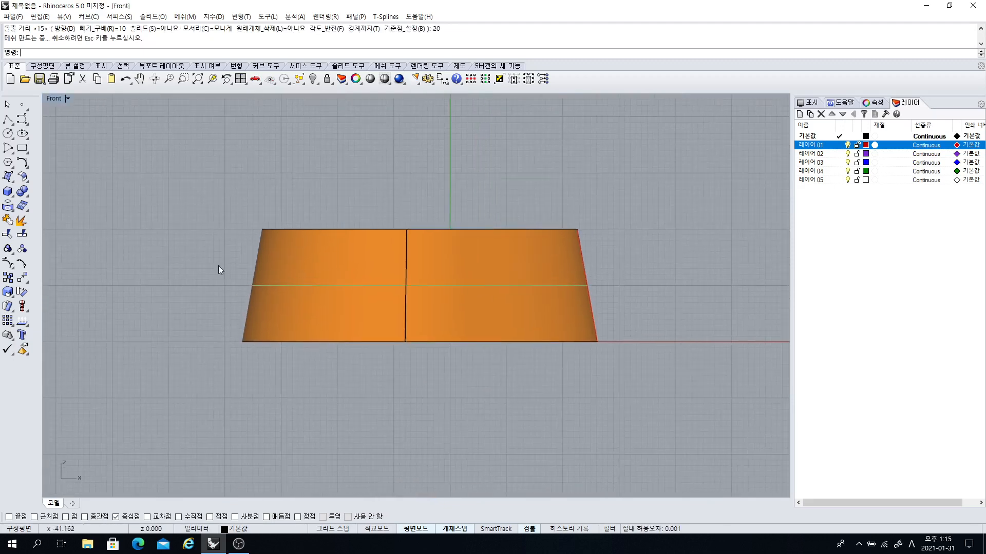
double_click(56, 98)
scroll(616, 202, down, 3)
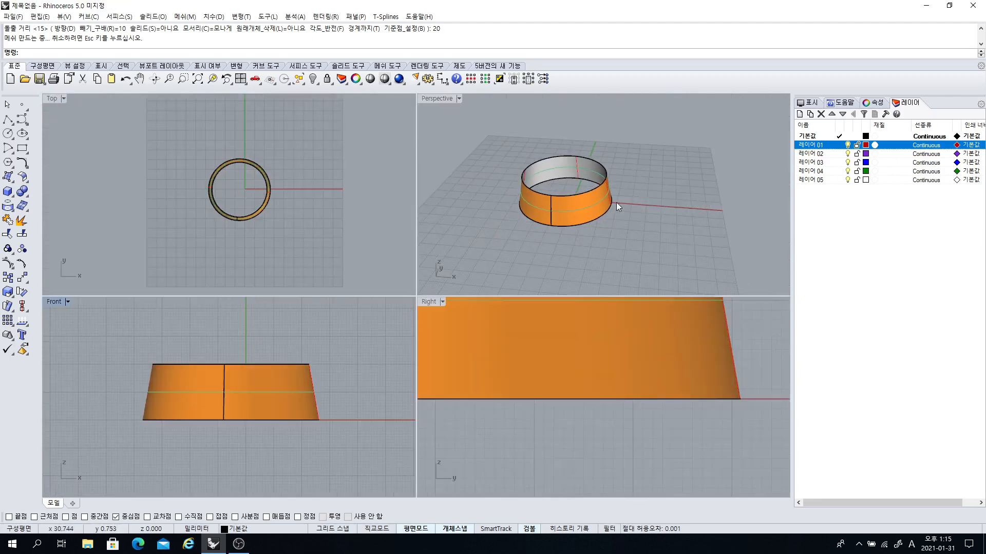
scroll(550, 211, up, 4)
right_drag(564, 172, 432, 167)
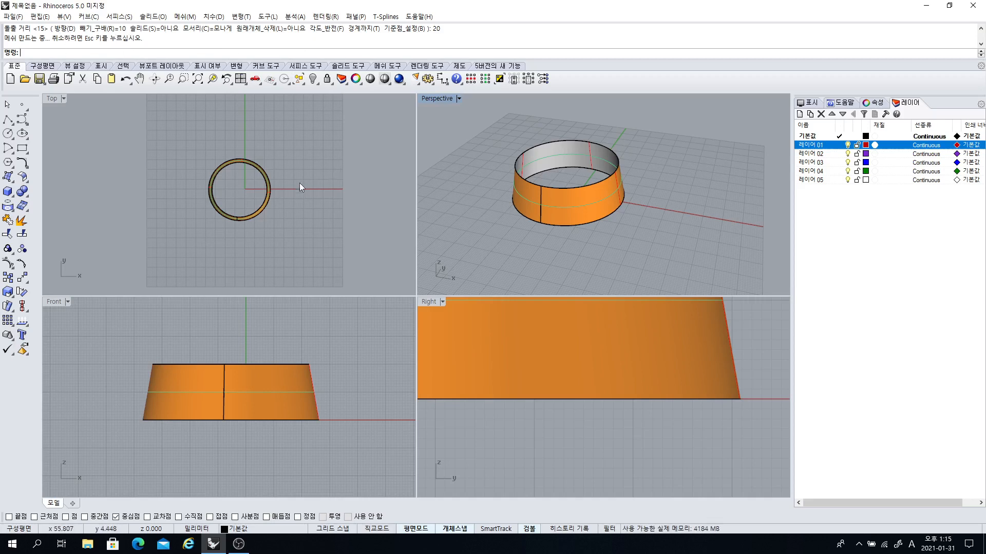
key(ctrl+z)
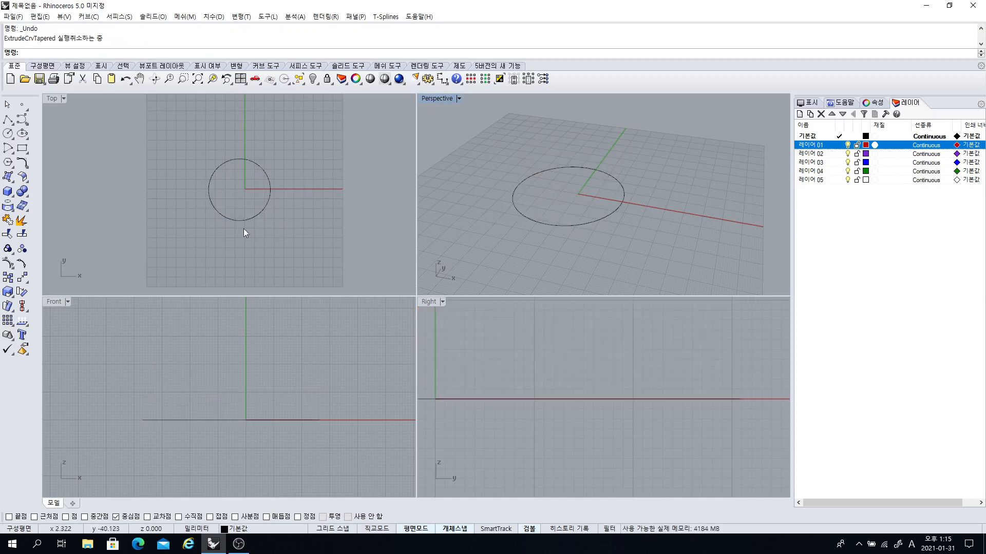
- Extrude the circle to both sides as an open surface along a slanted direction set by two points in the Front view
click(15, 187)
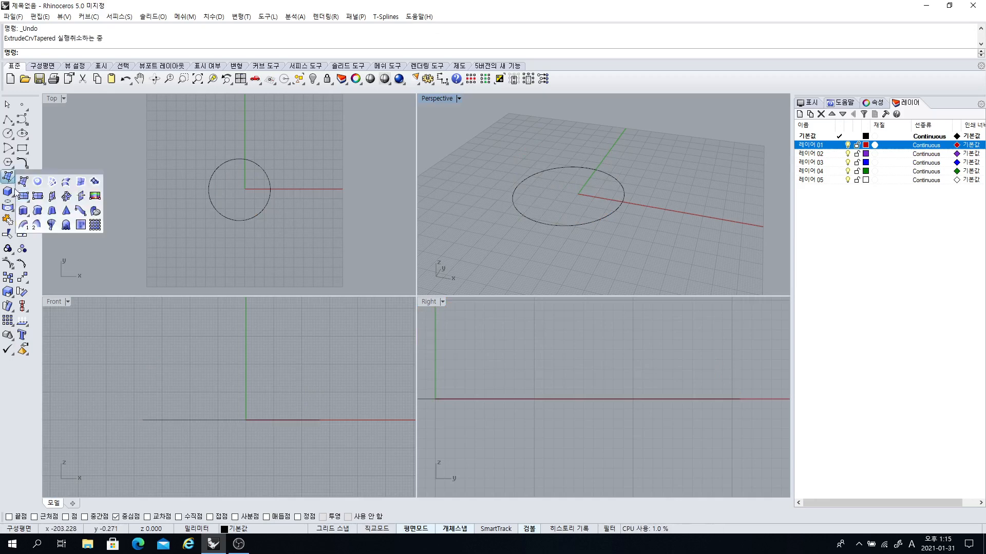
click(23, 218)
click(212, 177)
key(Return)
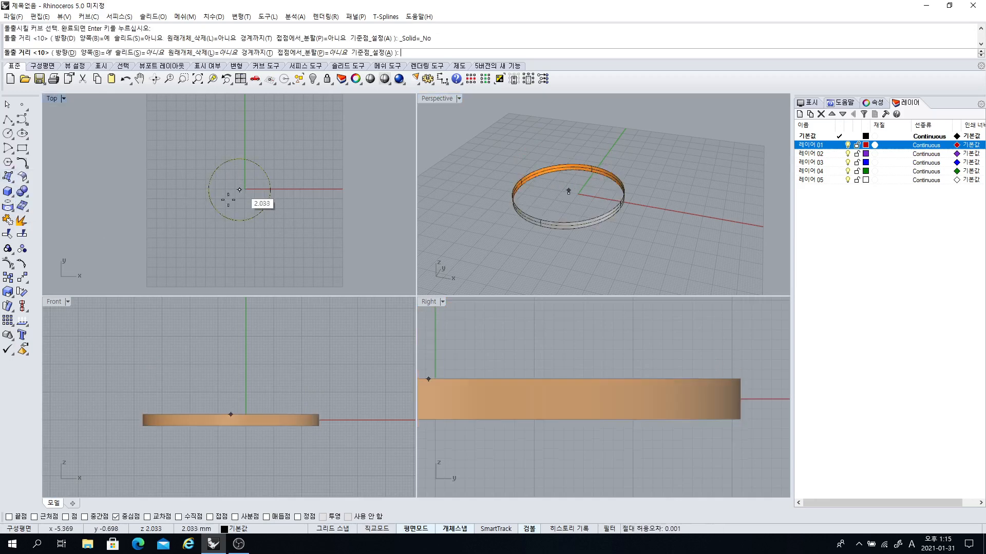
click(65, 53)
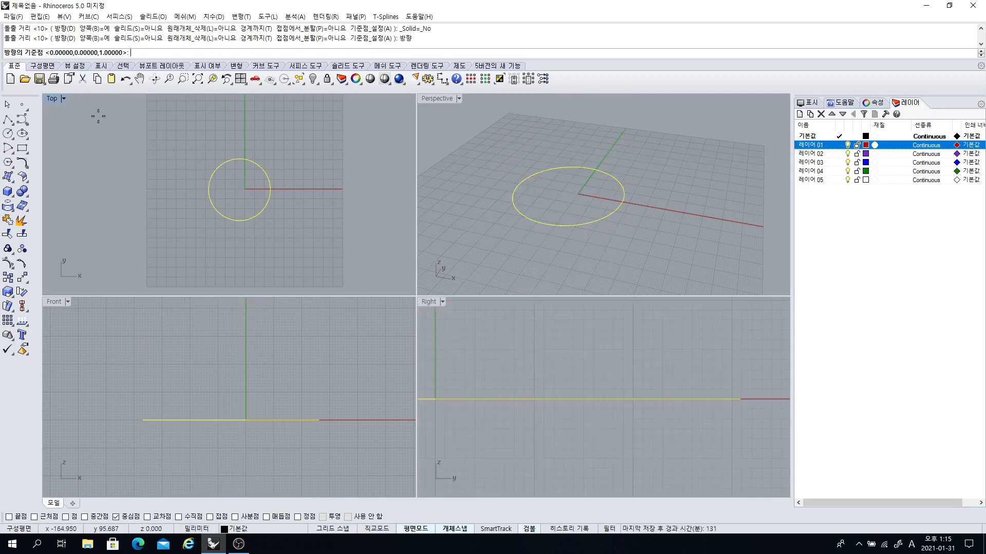
click(212, 395)
click(307, 345)
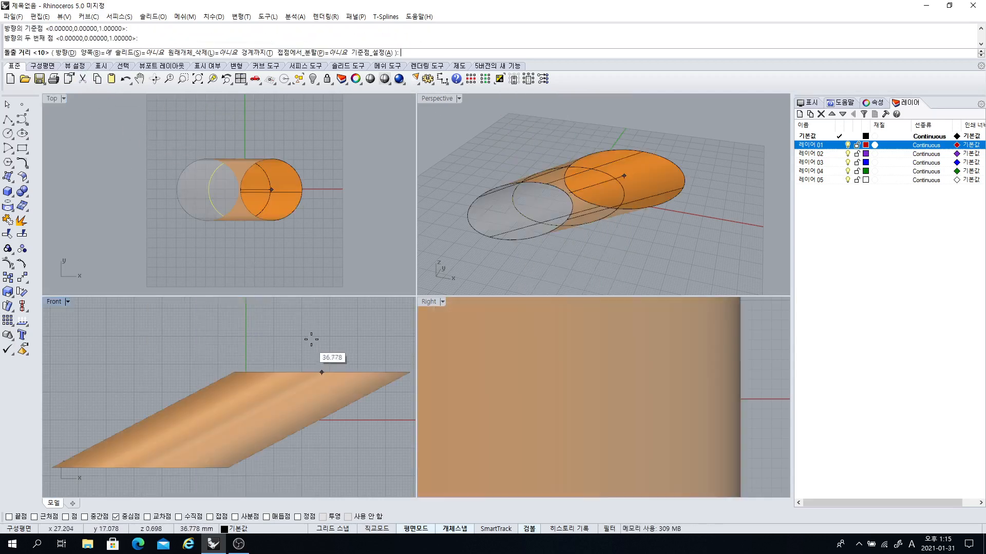
click(299, 373)
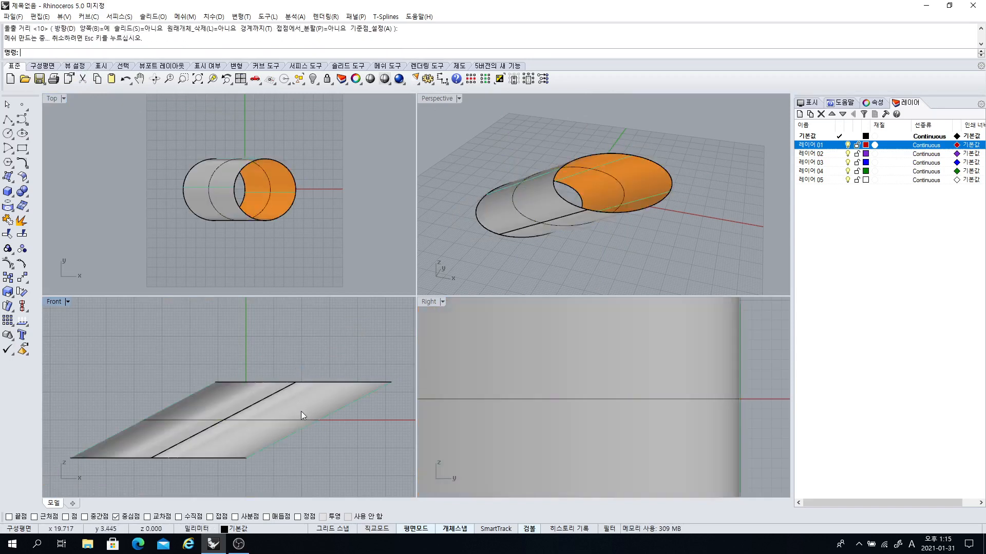
- Delete the slanted extruded surface together with its source circle
click(251, 381)
key(Delete)
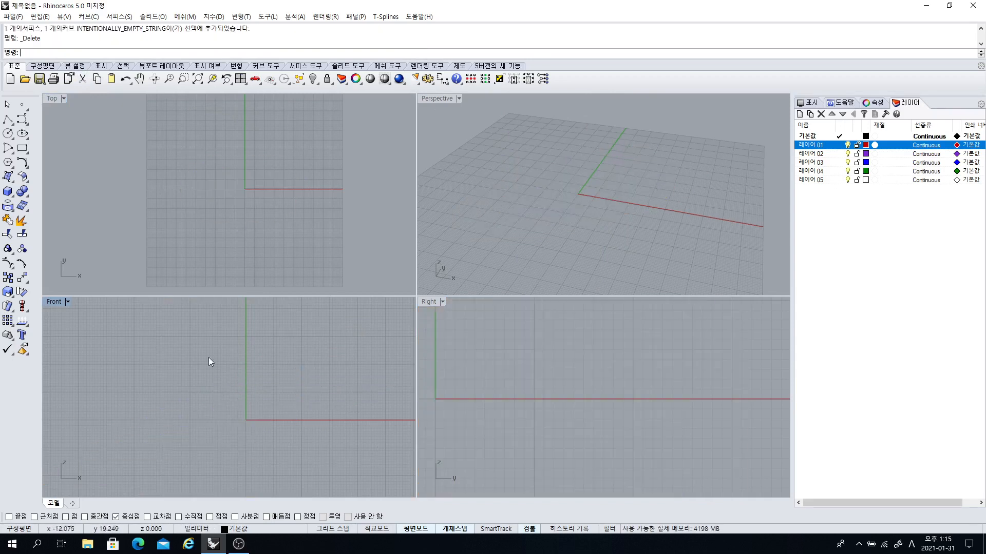
scroll(276, 226, up, 6)
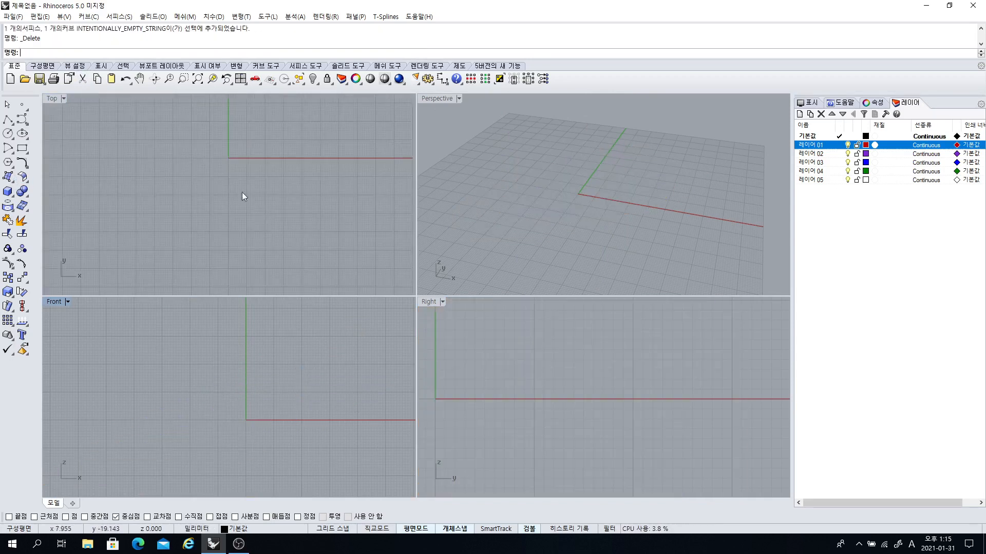
click(15, 198)
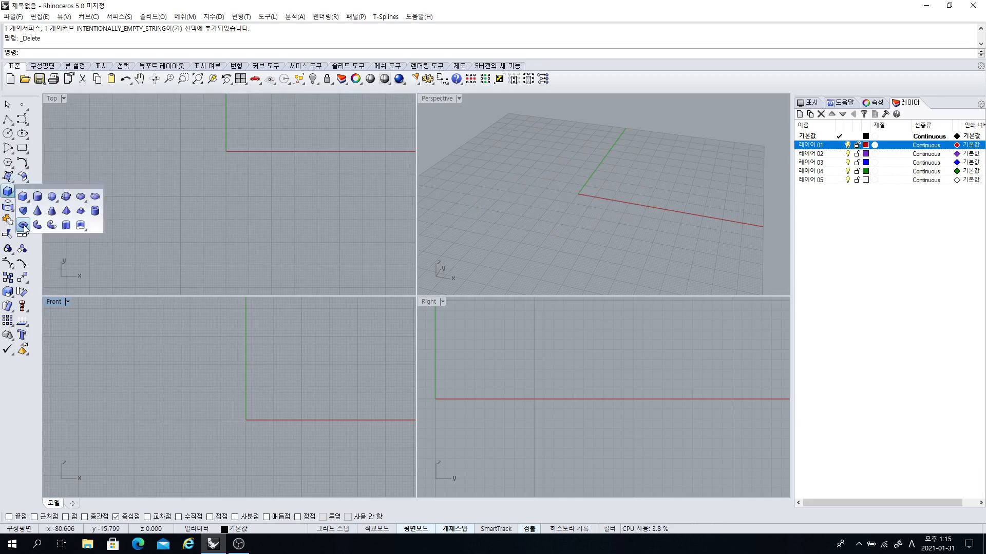
click(13, 181)
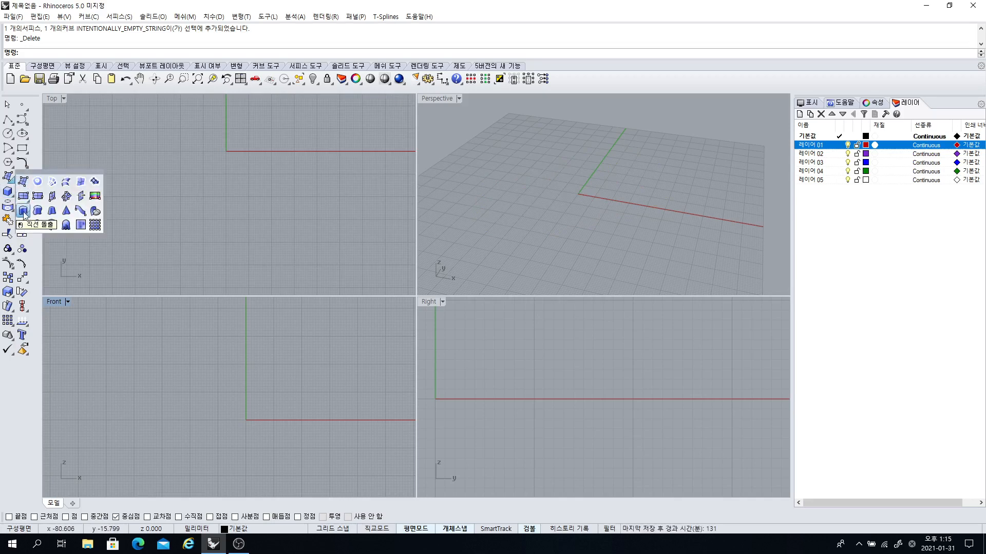
click(65, 216)
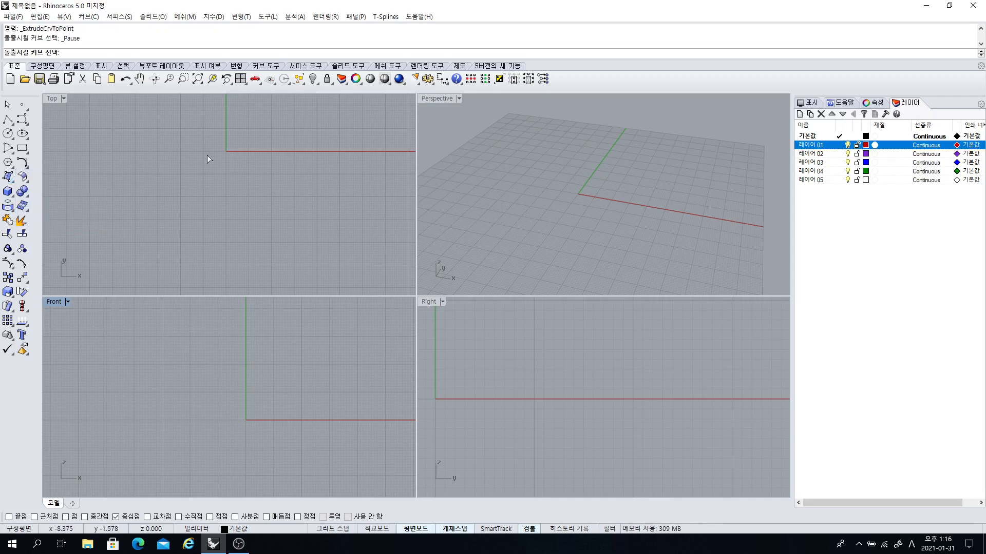
- Draw a circle centred on the origin in the Top view with a radius of about 22 mm
click(9, 133)
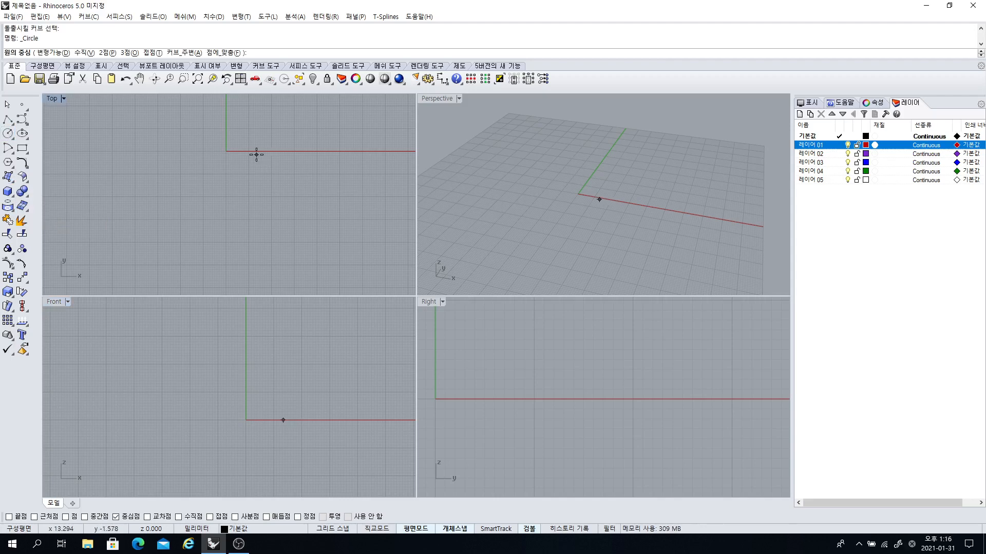
text(0)
key(Return)
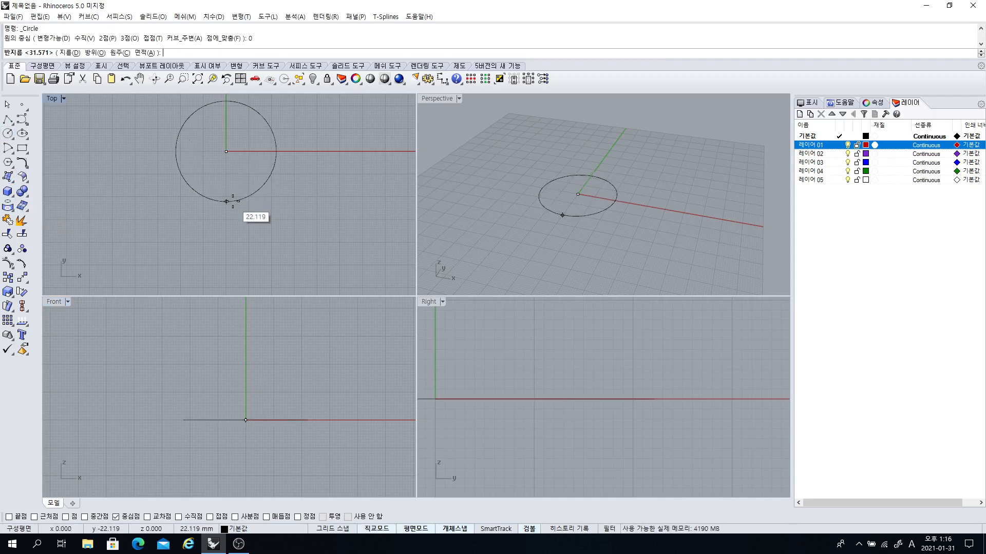
click(232, 201)
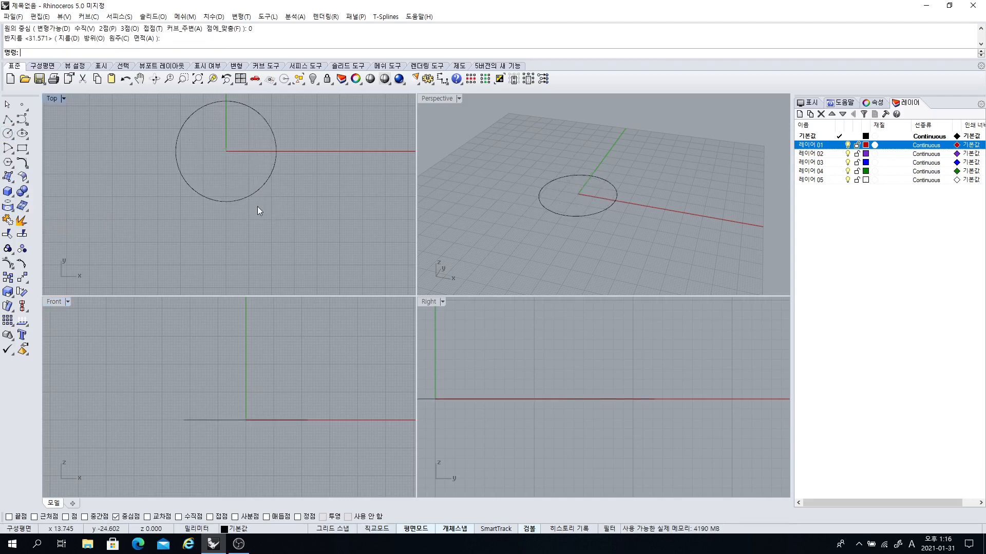
- Start extruding the new circle to a point with the Solid option off, and try entering 15 for the apex
click(15, 184)
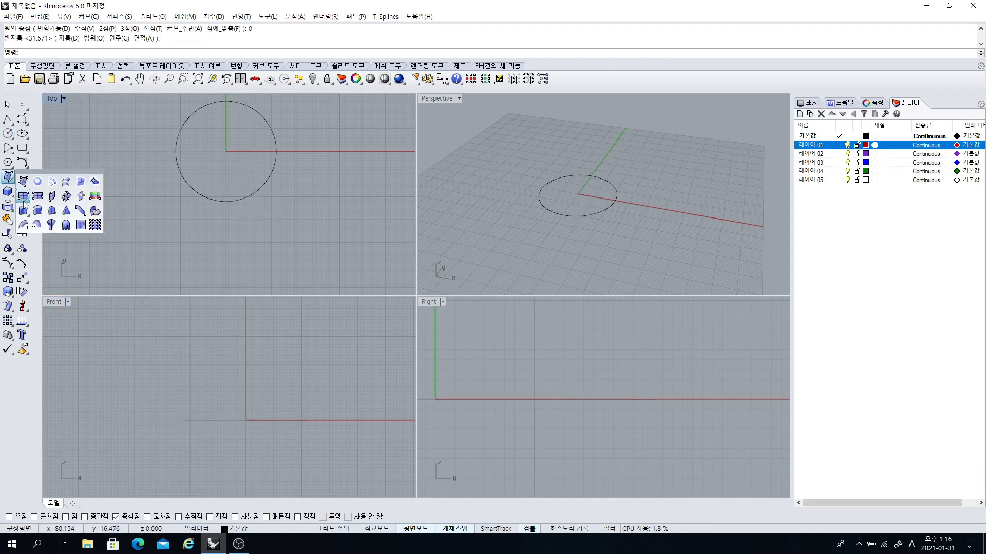
click(60, 215)
click(226, 203)
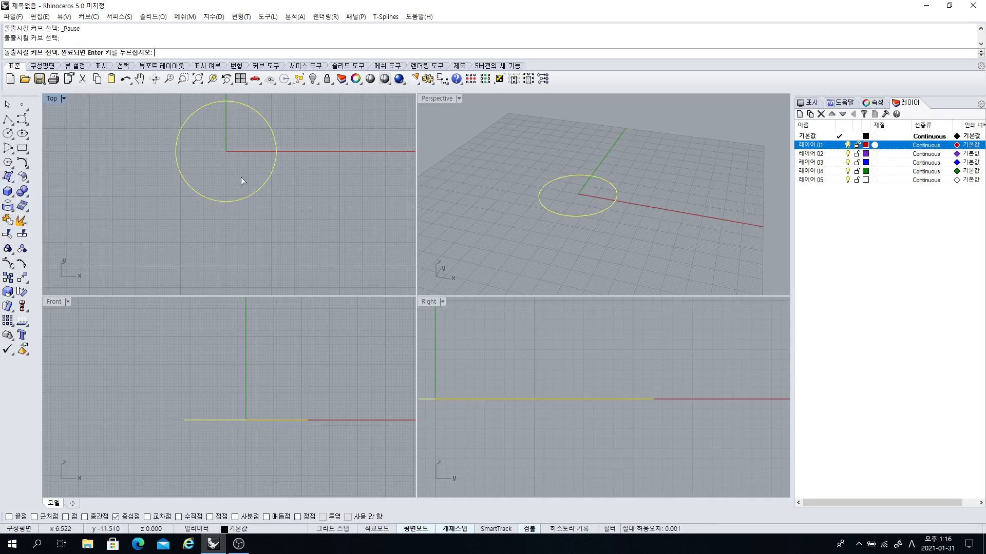
key(Return)
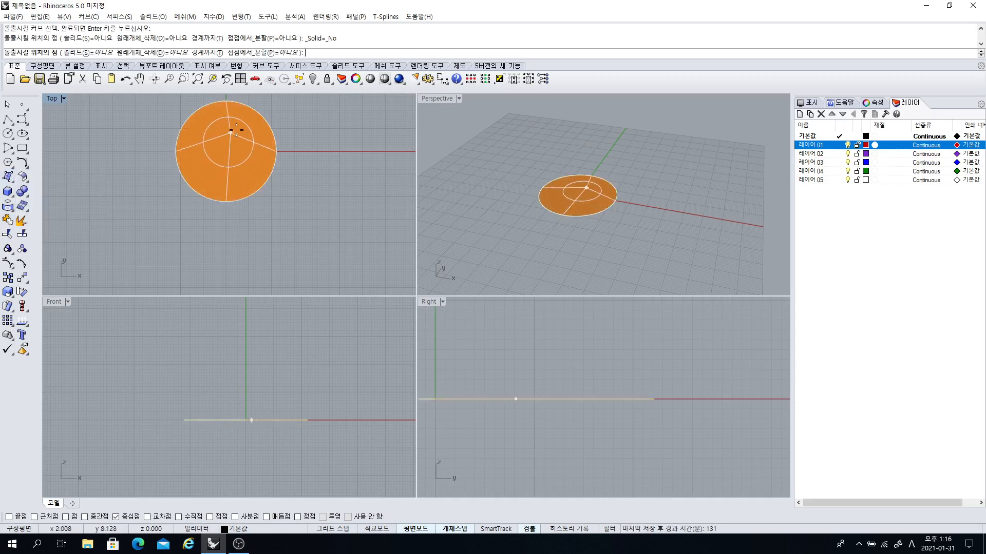
right_drag(236, 131, 204, 168)
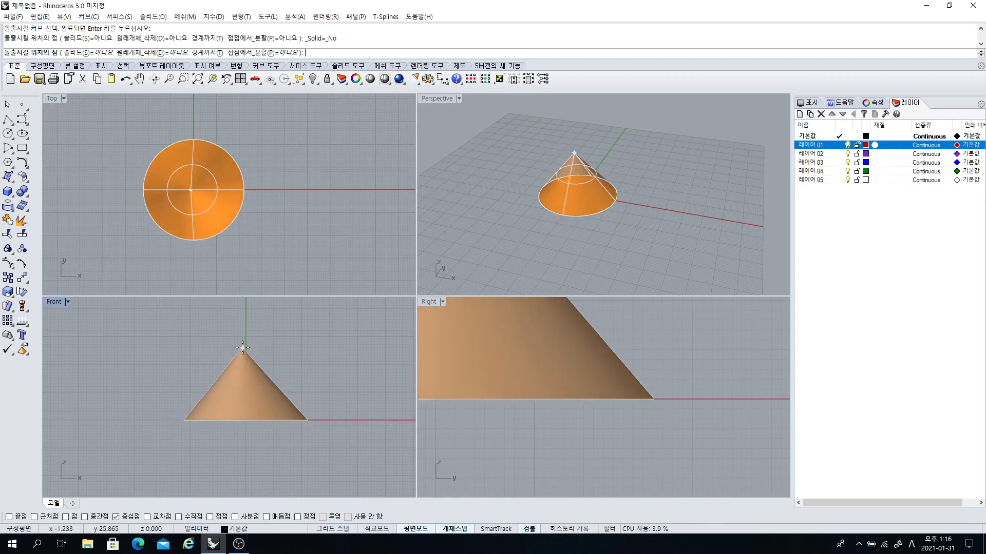
text(15)
key(Return)
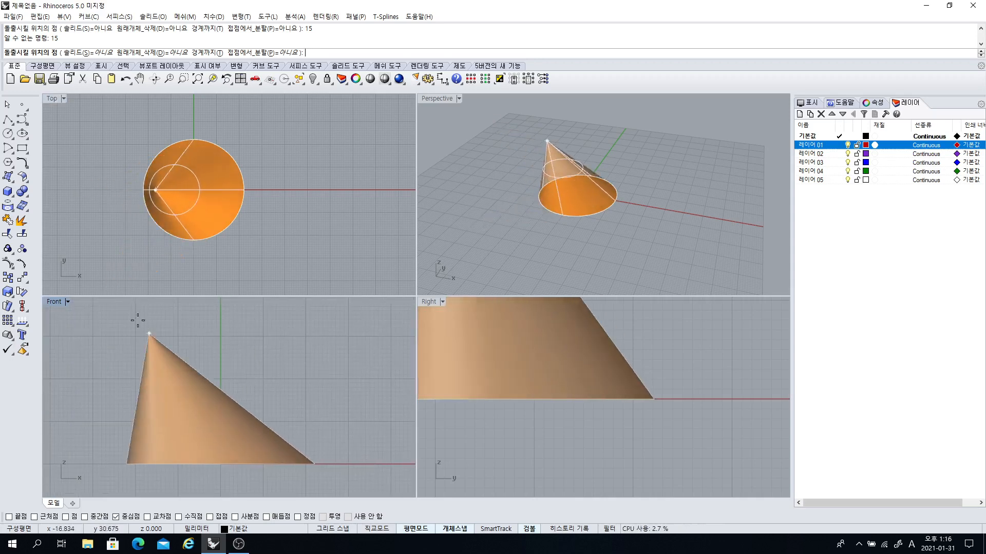
- Place the extrusion's apex at 0, the origin, and return to the four-viewport layout to check the surface
double_click(54, 302)
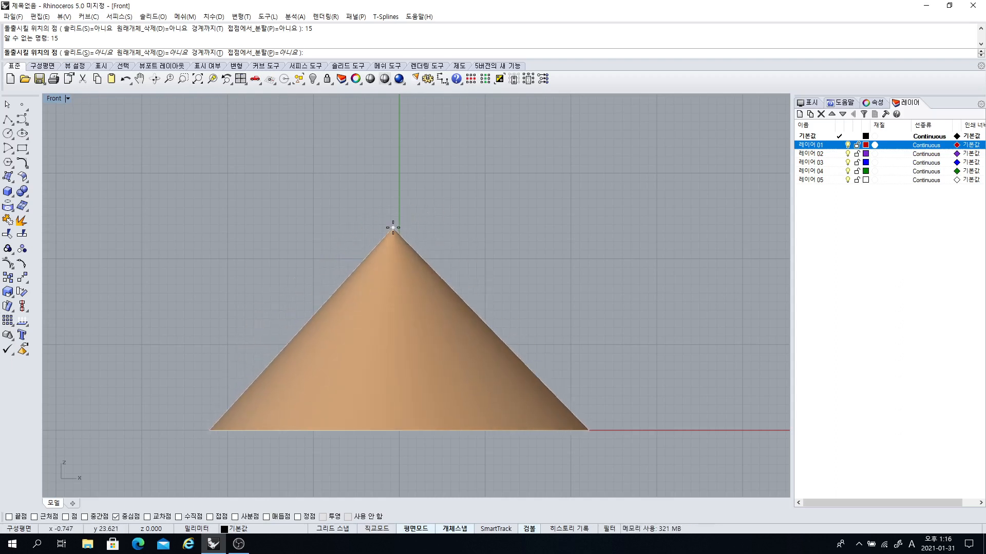
key(Return)
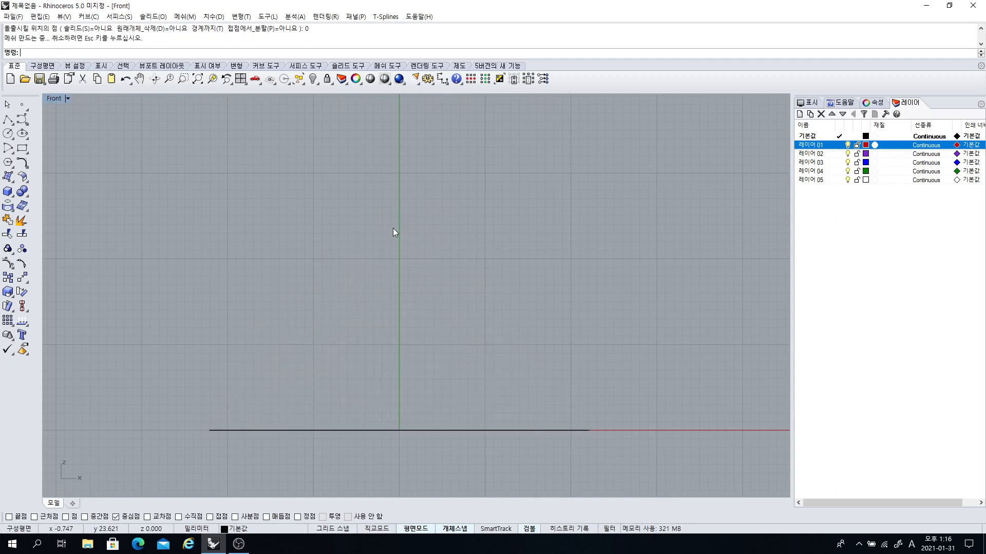
double_click(55, 98)
click(204, 160)
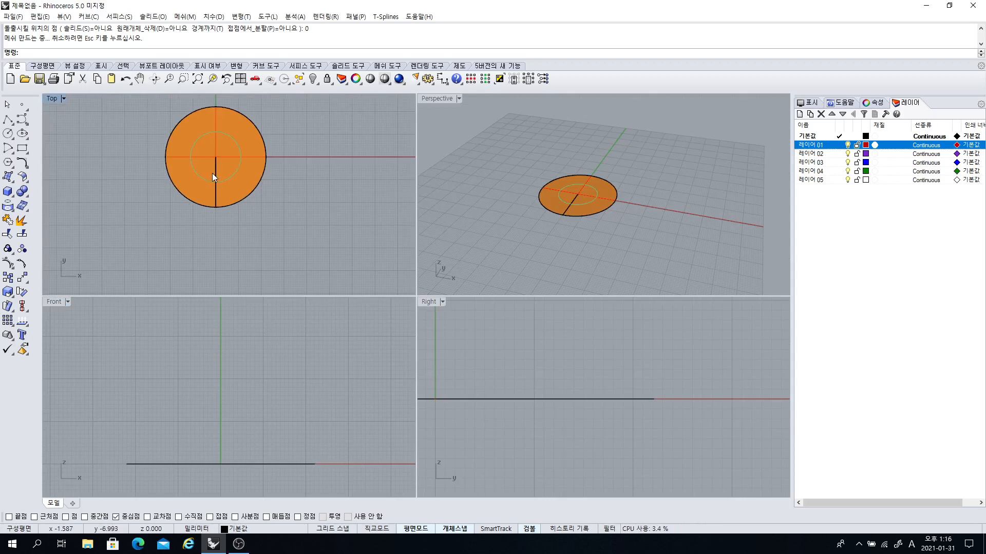
scroll(212, 156, up, 2)
right_drag(231, 388, 226, 357)
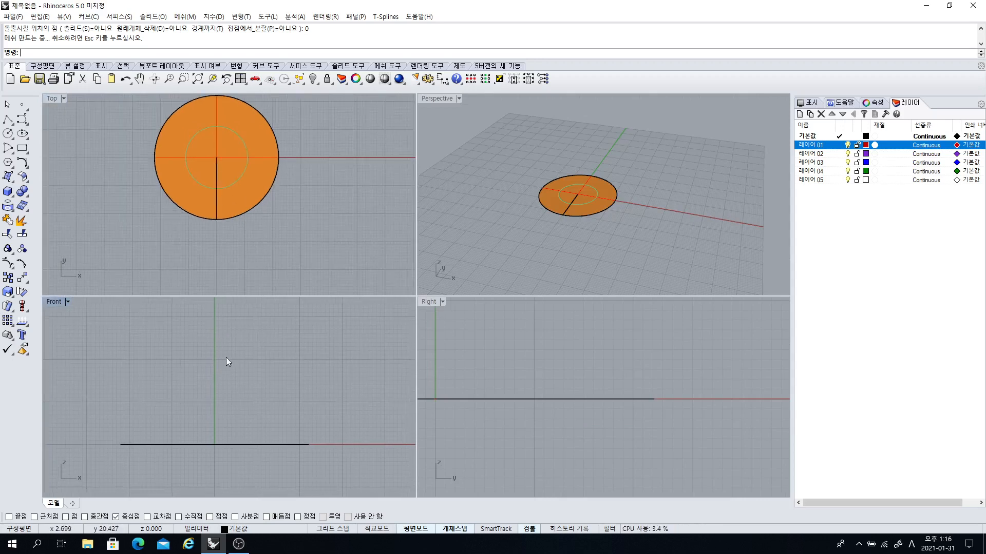
- Undo the flat extrusion and extrude the circle to a point again, with its apex at 2,6 in the Front view
key(ctrl+z)
click(223, 219)
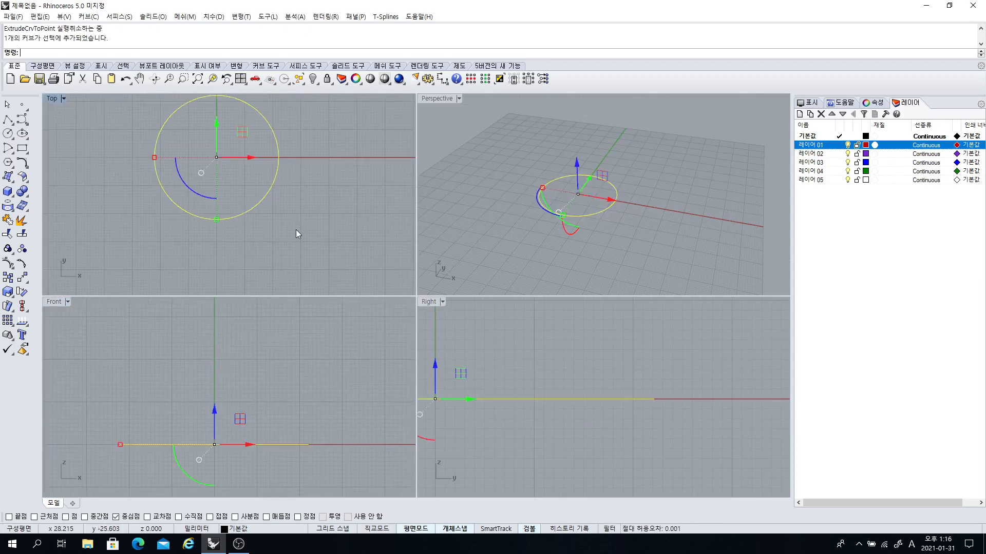
key(Return)
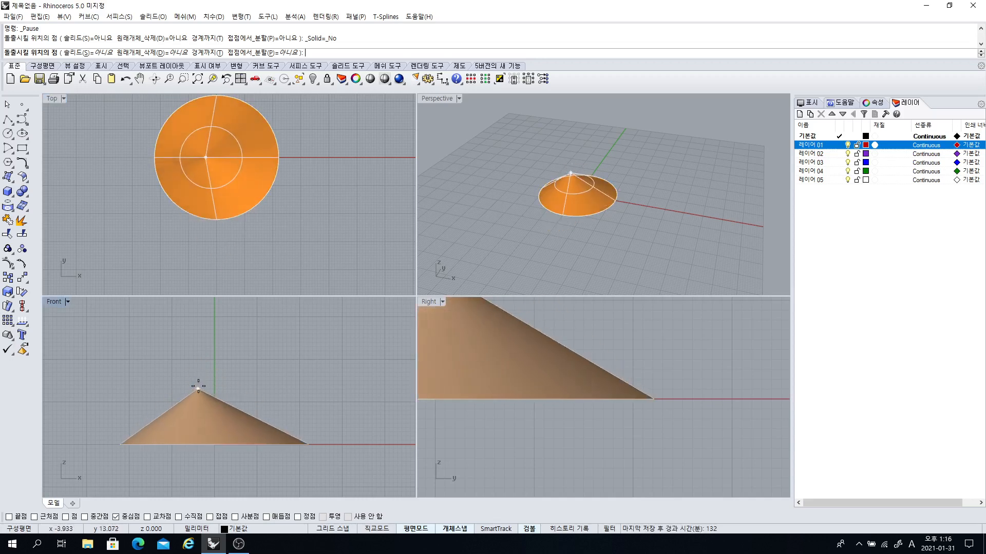
click(60, 105)
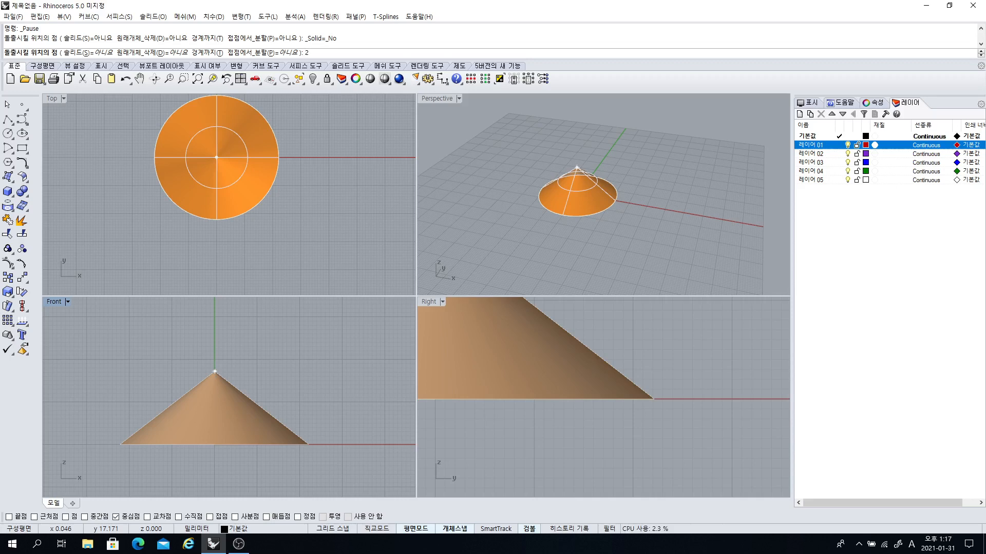
key(Return)
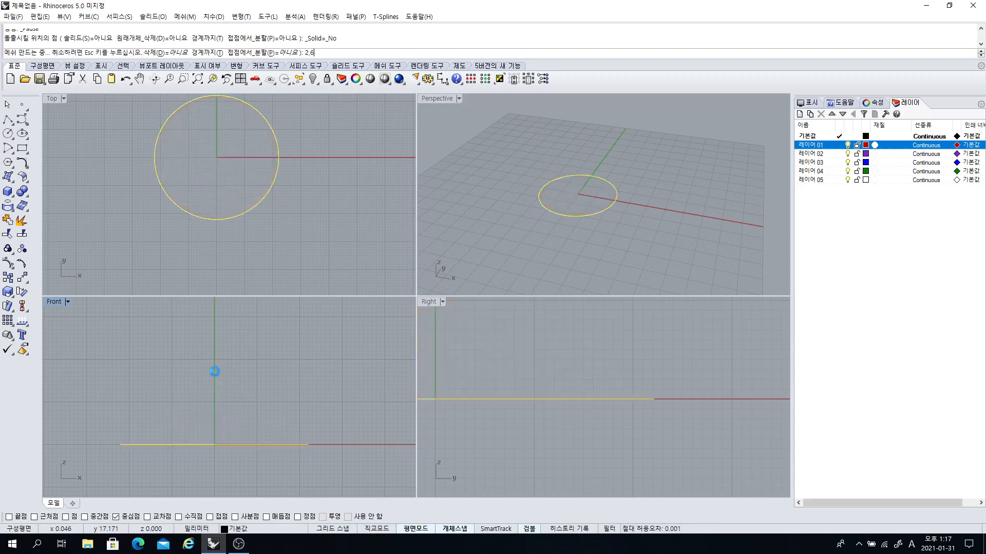
- Maximize the Front view and set its display mode to wireframe to examine where the cone's apex lies
double_click(57, 304)
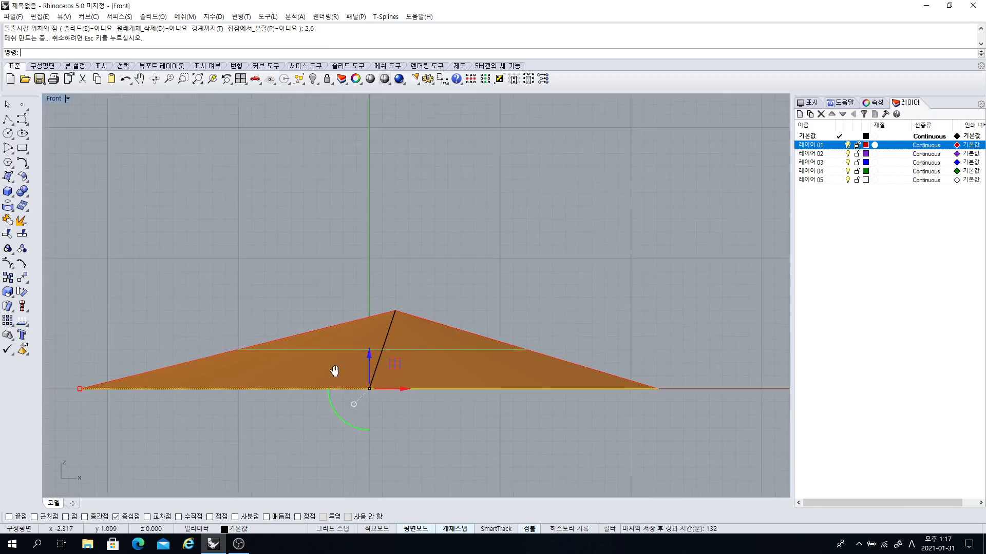
click(67, 98)
scroll(350, 335, up, 2)
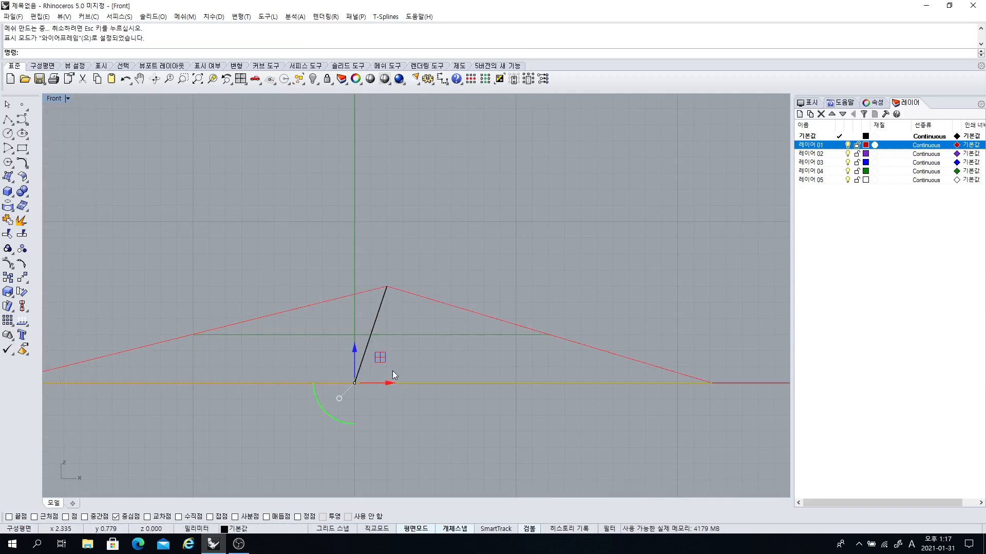
scroll(392, 353, up, 2)
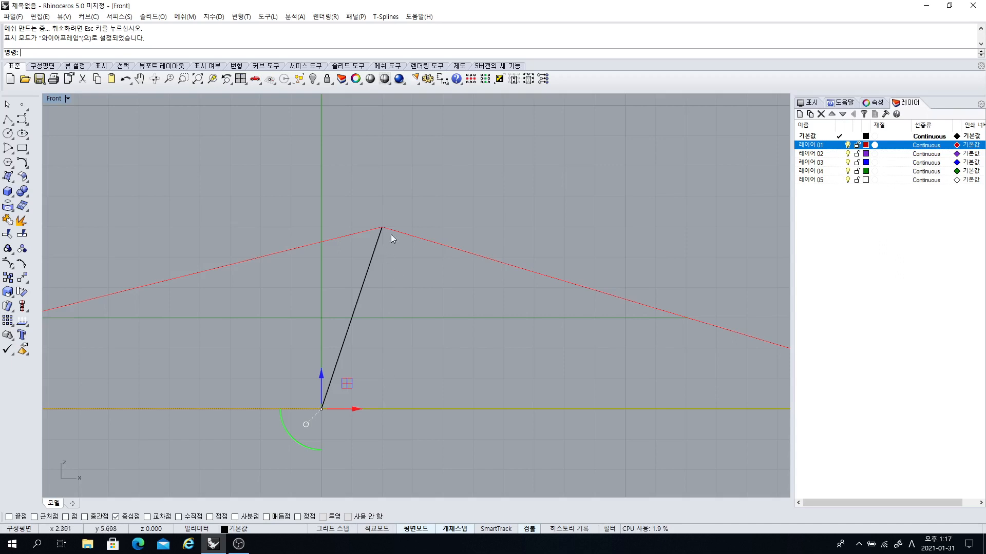
scroll(374, 282, down, 3)
- Delete the cone surface together with its source circle
drag(432, 358, 336, 229)
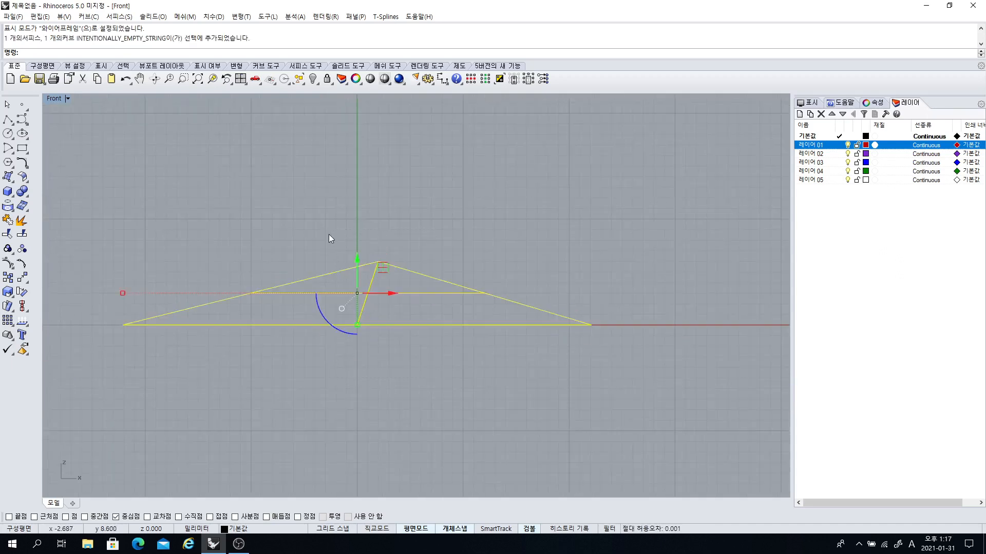
key(Delete)
click(8, 176)
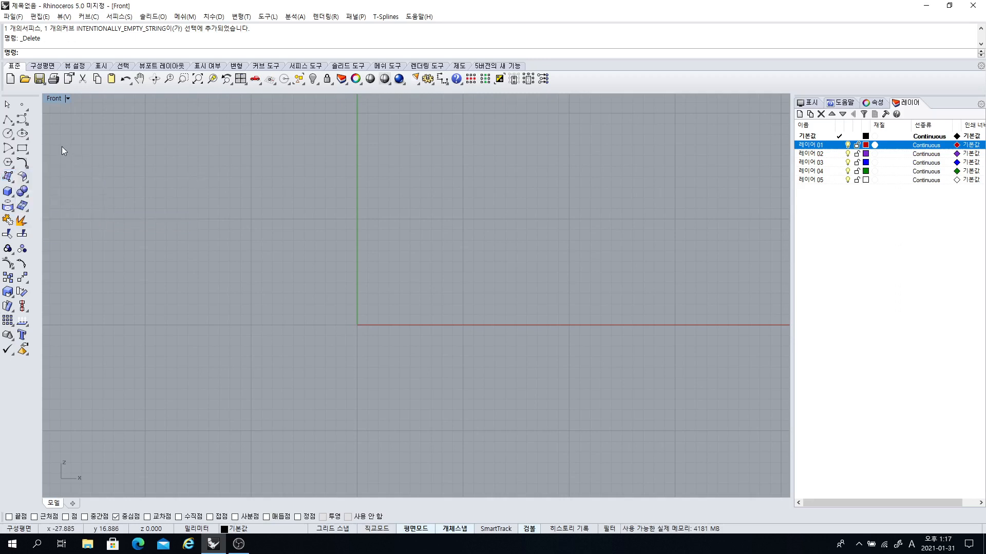
- Draw a wavy degree 3 curve with four control points in the Front view, starting about 11 mm left of the origin
click(22, 119)
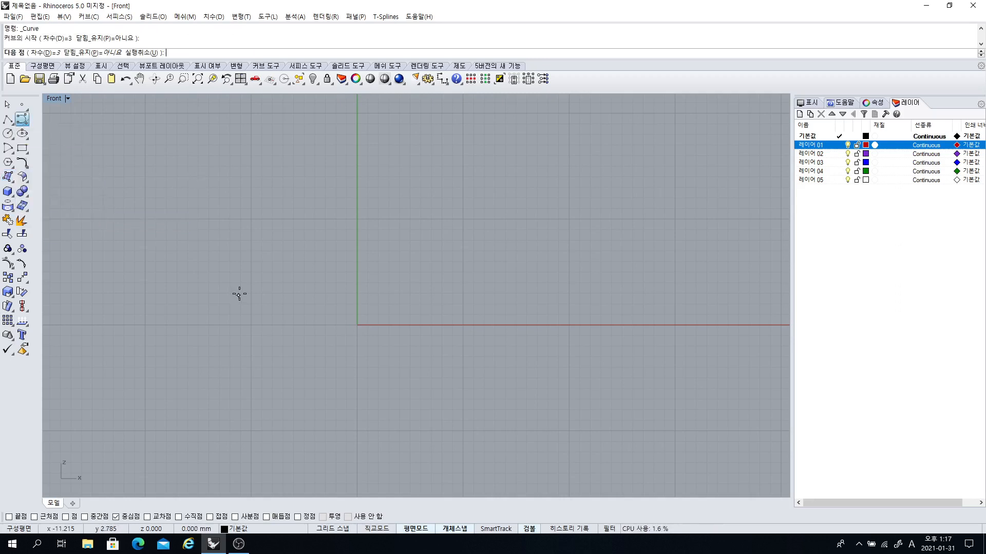
click(239, 295)
click(315, 227)
click(423, 332)
click(535, 294)
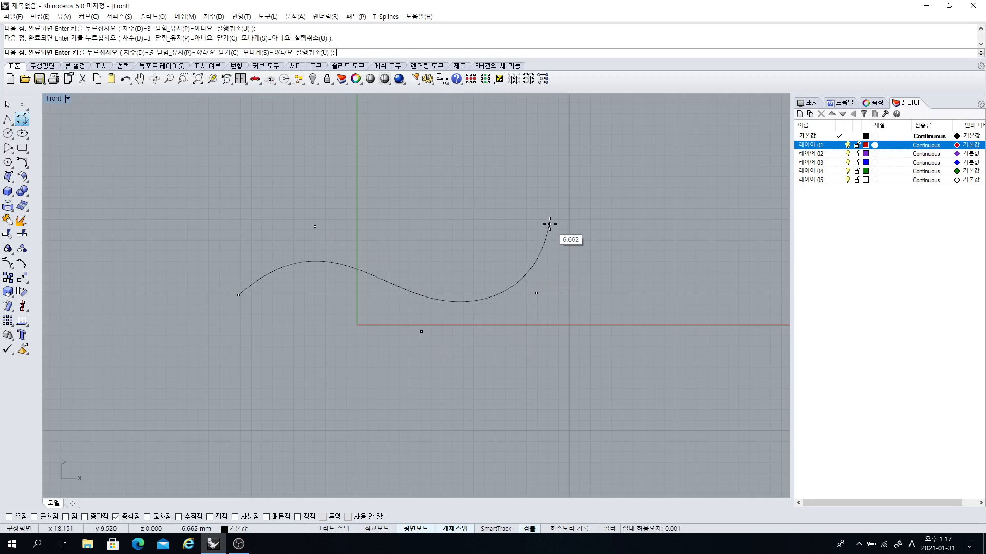
key(Return)
- Extrude the wavy curve straight to both sides with the Solid option off, picking the distance in the Top view
click(424, 295)
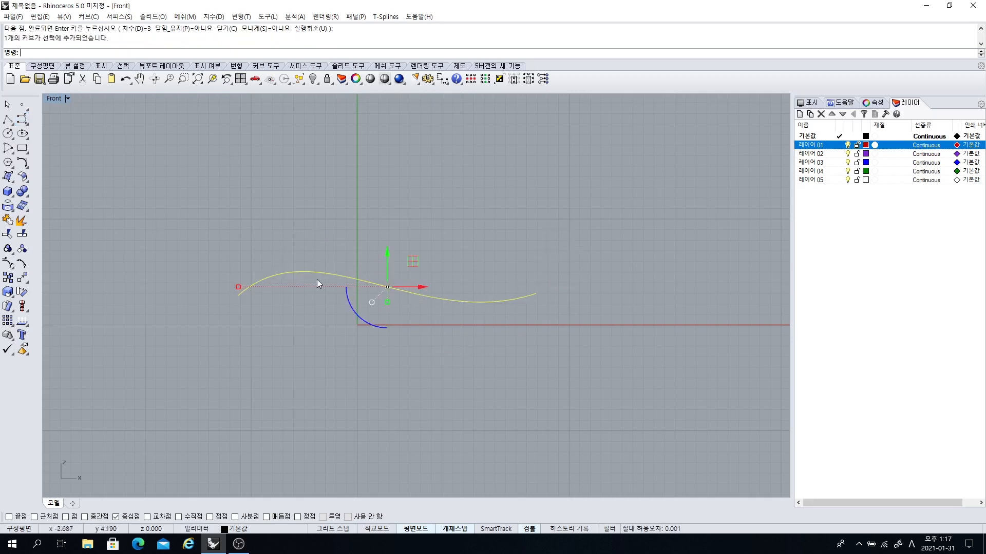
click(15, 193)
click(24, 212)
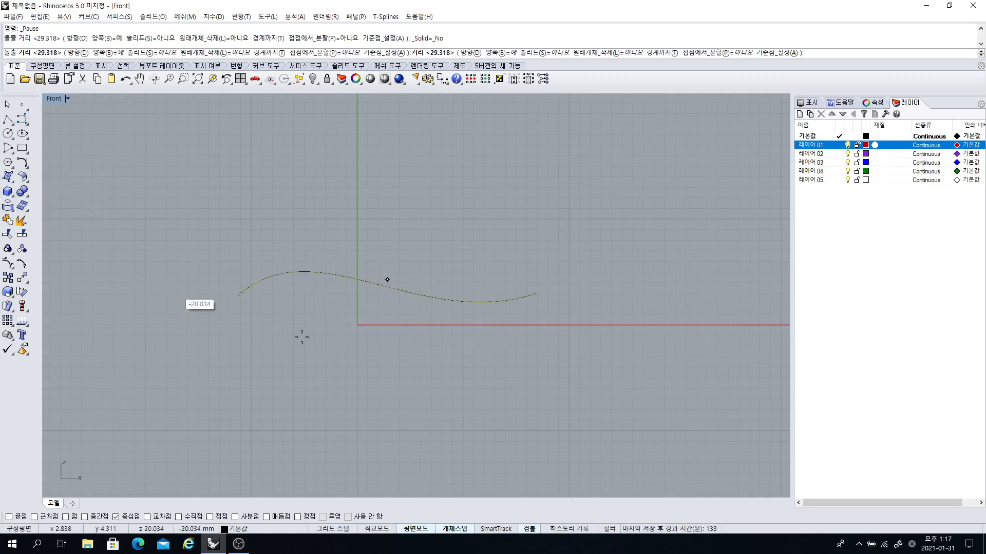
double_click(56, 99)
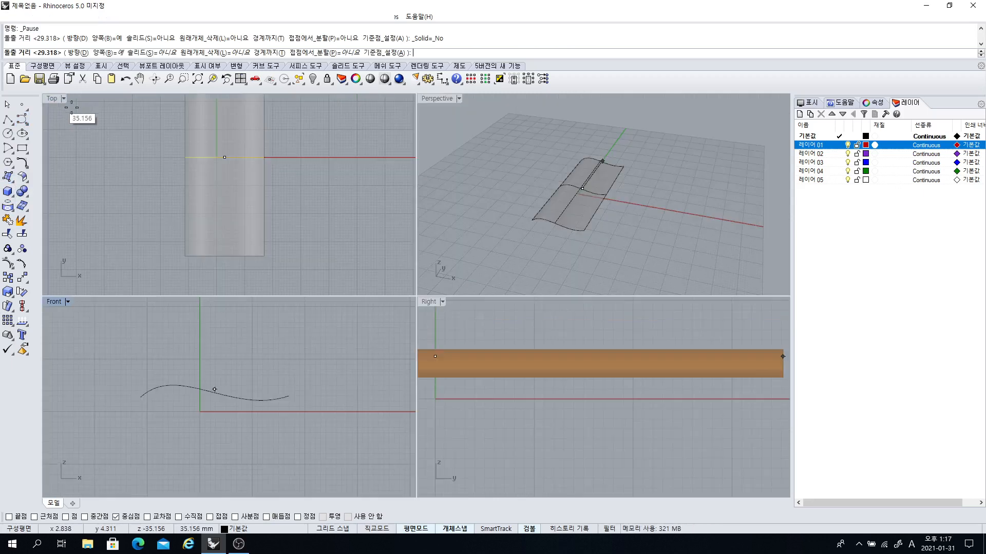
click(318, 216)
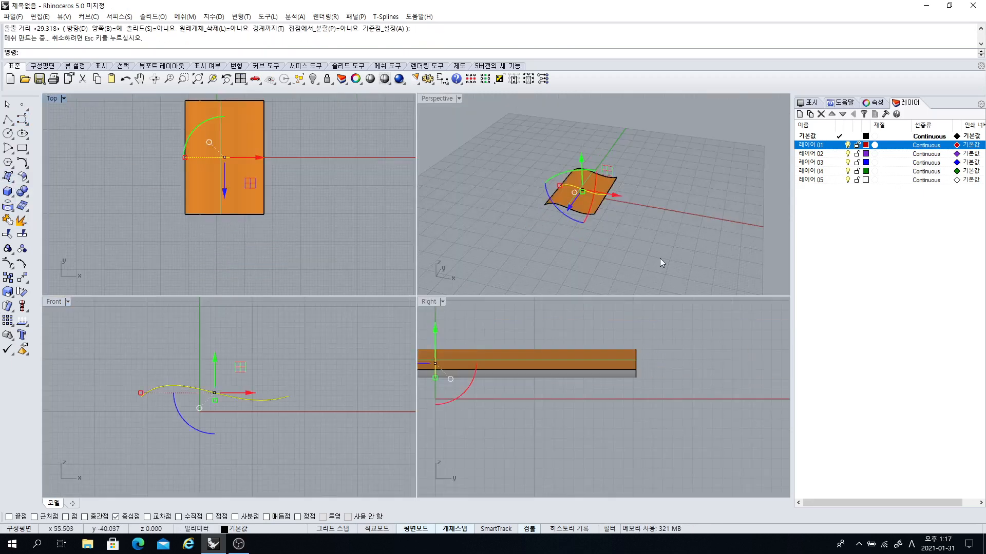
- Flip the normal direction of the extruded wavy surface and view it up close in Perspective
right_drag(660, 262, 633, 220)
click(607, 205)
click(501, 202)
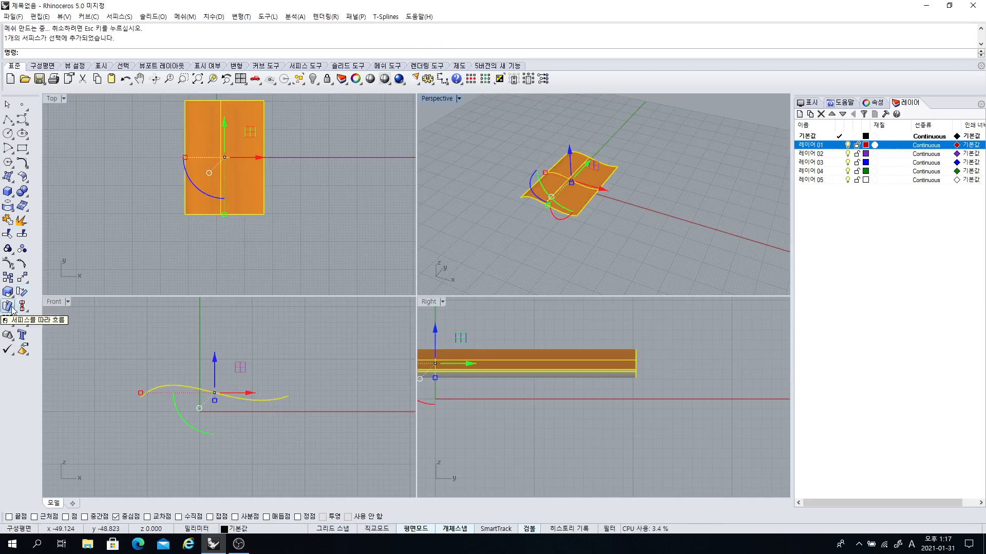
right_click(21, 323)
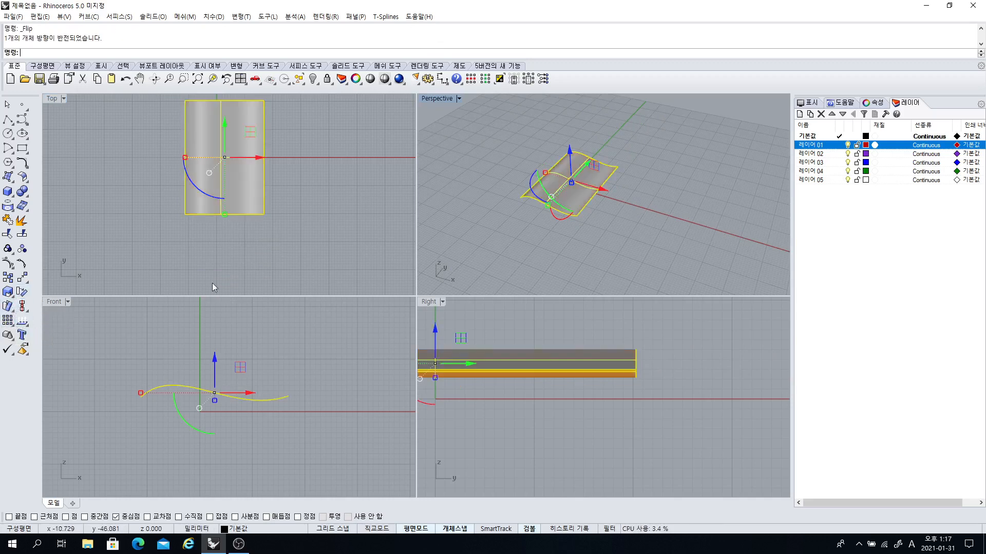
click(562, 251)
right_drag(563, 250, 522, 190)
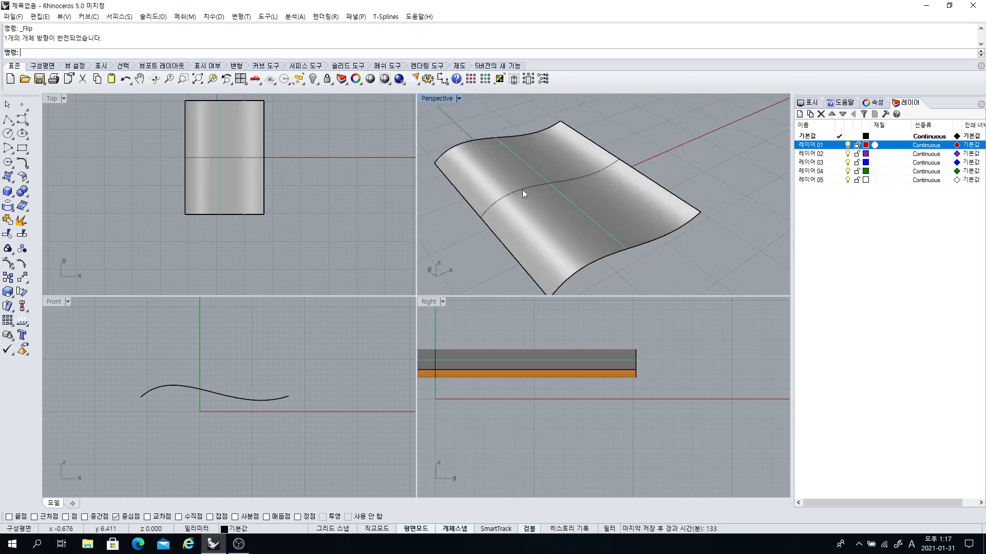
click(522, 189)
click(536, 214)
shift+click(583, 244)
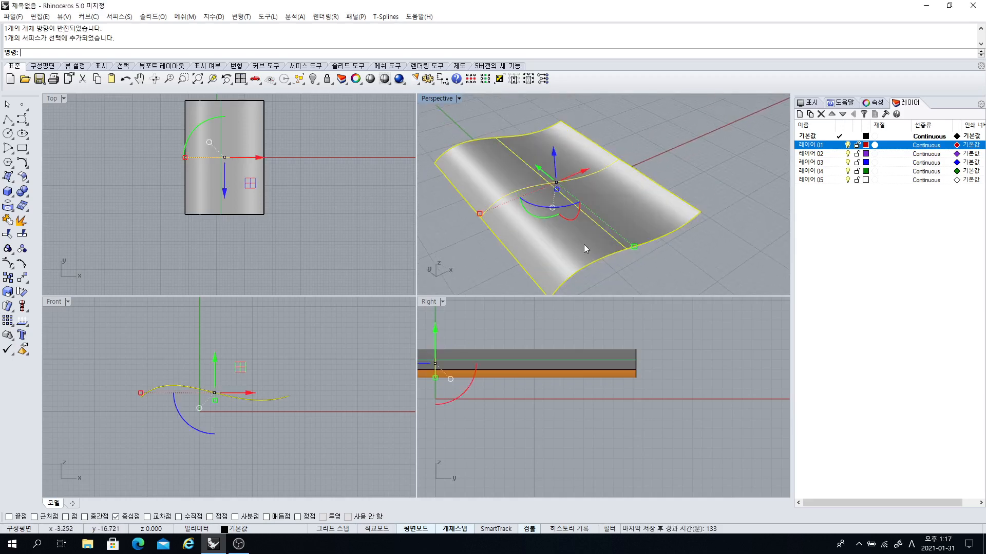
key(Escape)
right_drag(688, 200, 522, 240)
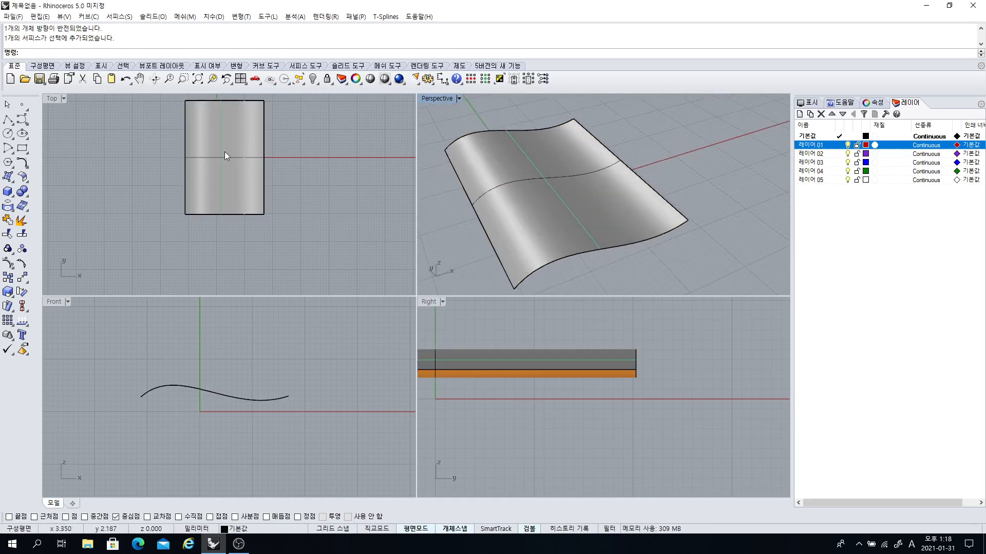
- Extrude the curve lying on the wavy surface along the surface normal, using that surface as the base and a distance of 5
click(7, 177)
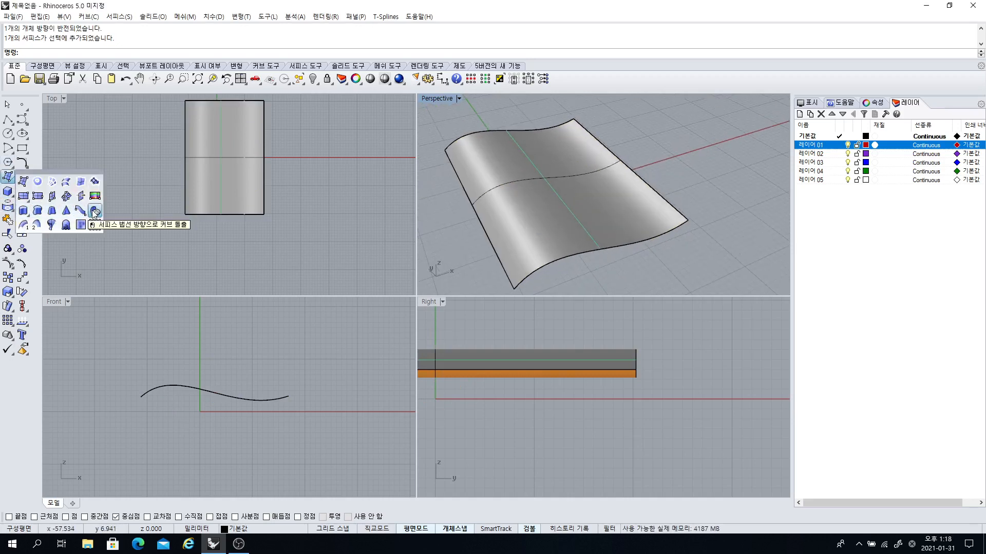
click(95, 211)
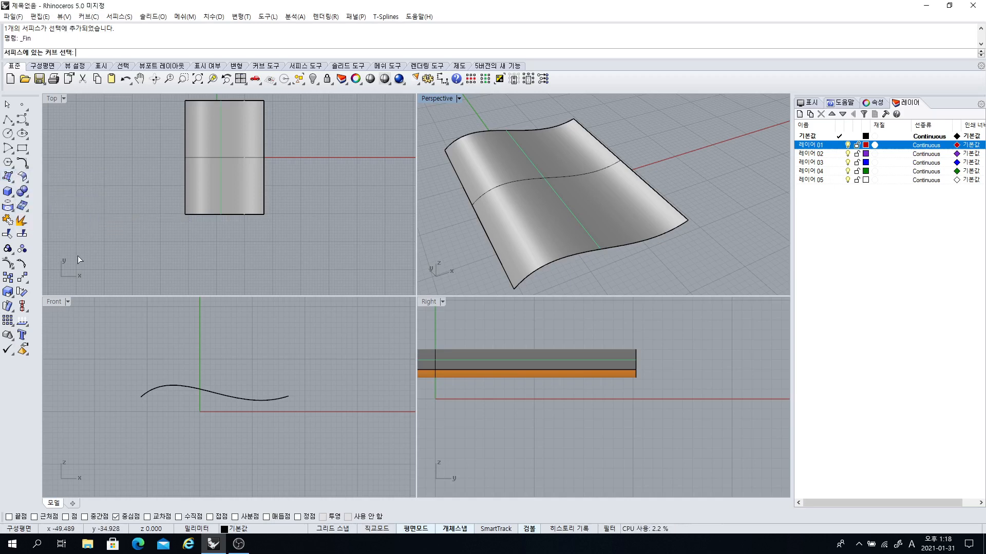
click(517, 183)
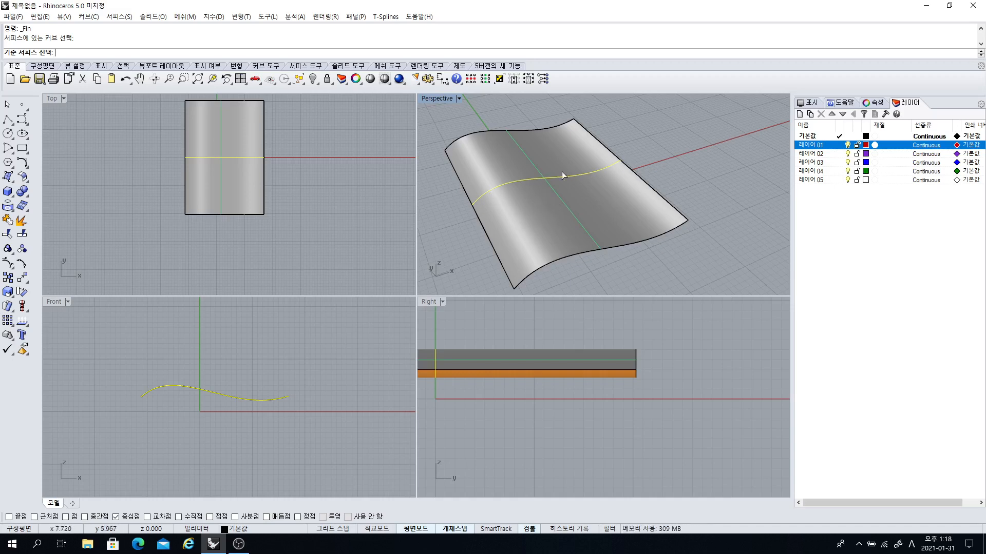
click(526, 214)
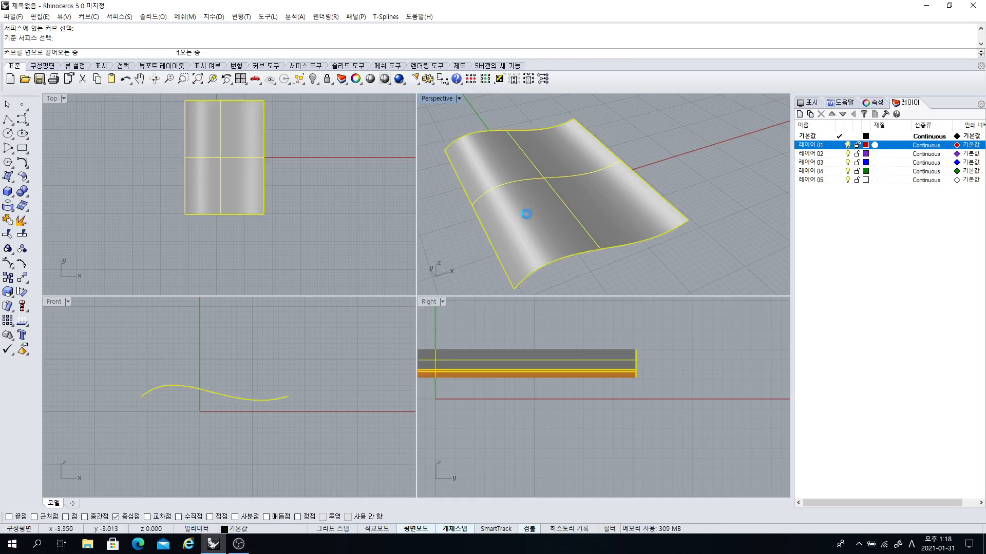
right_drag(573, 176, 588, 156)
right_drag(580, 196, 505, 193)
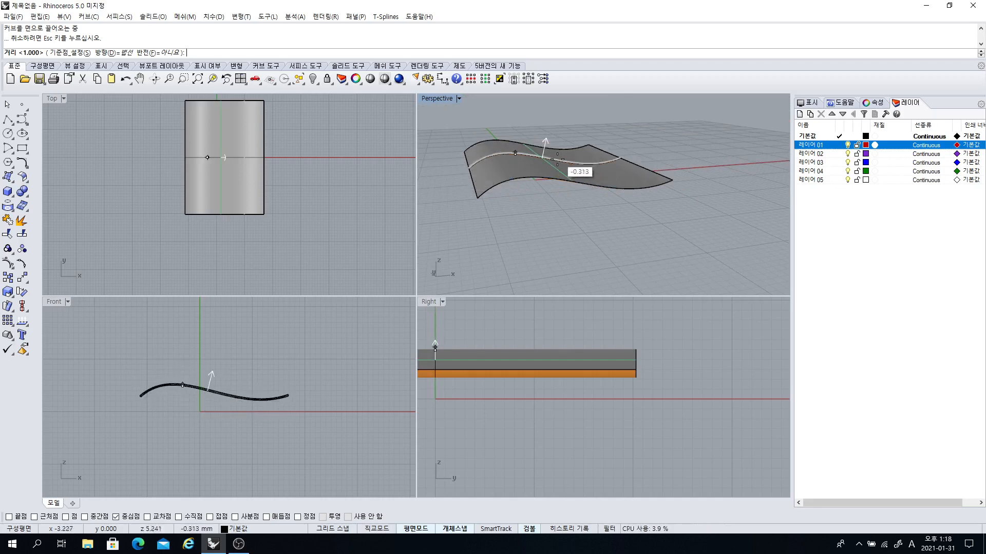
right_drag(570, 169, 564, 154)
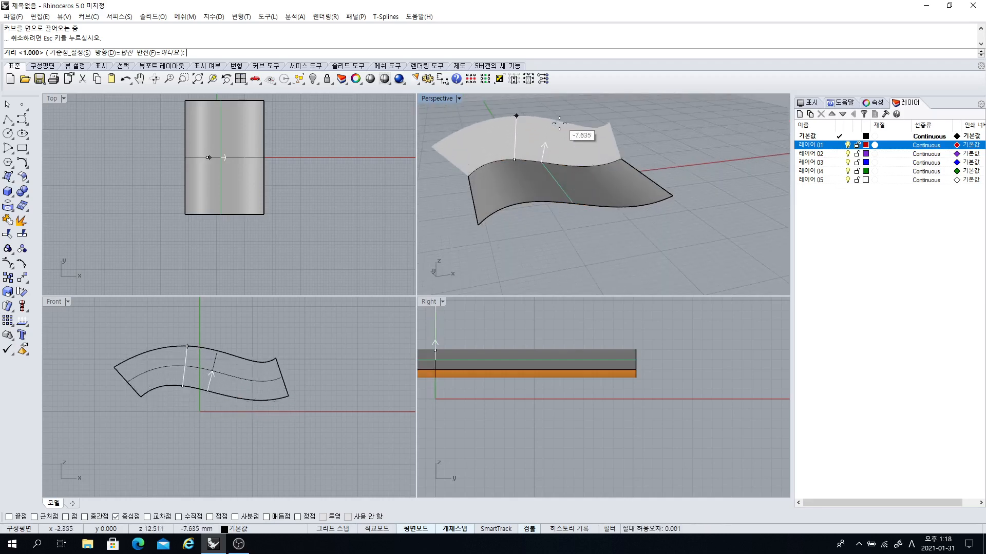
mouse_move(565, 139)
right_down()
mouse_move(559, 177)
mouse_move(560, 135)
right_up()
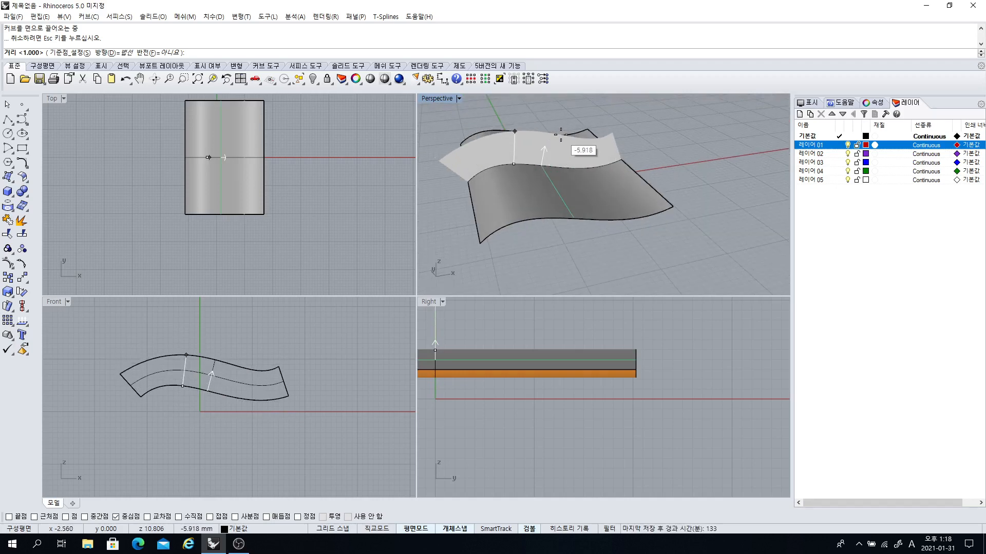
text(5)
key(Return)
scroll(574, 118, down, 3)
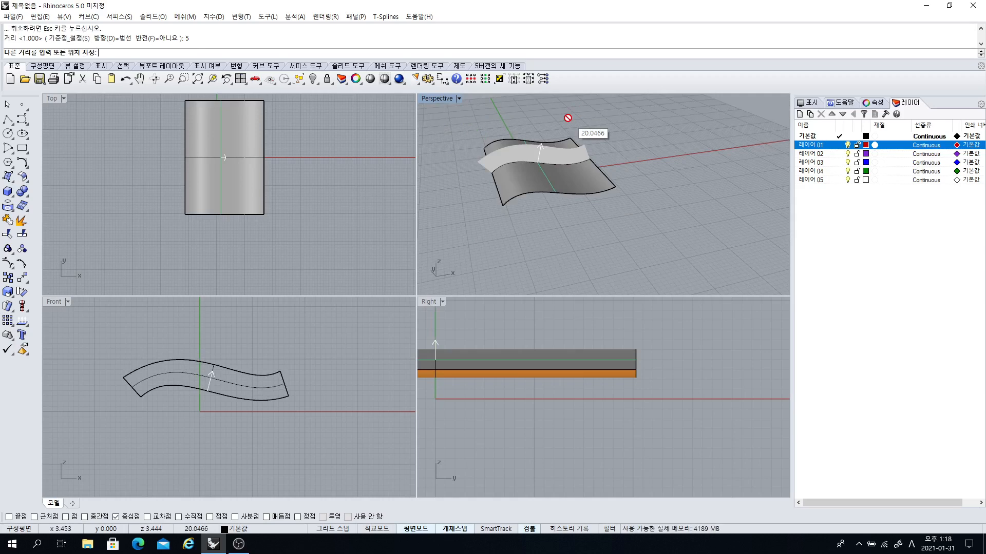
key(Return)
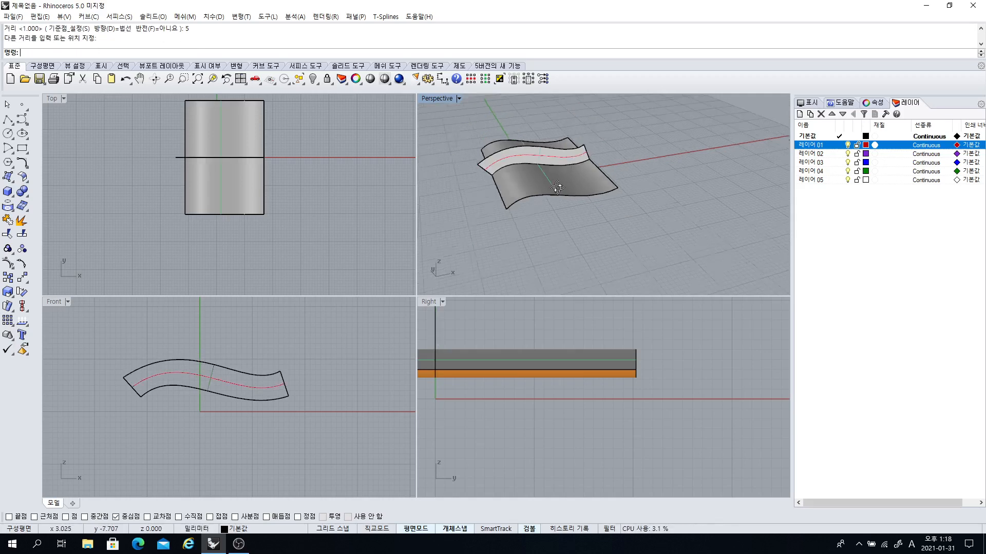
- Maximize the Perspective view and delete the fin surface standing on the wavy surface
right_drag(568, 119, 567, 197)
double_click(437, 99)
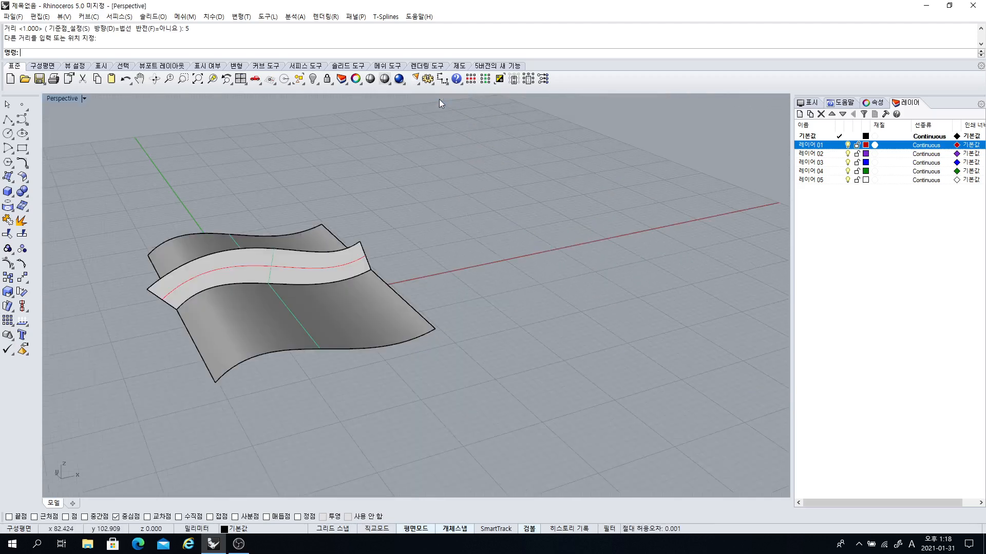
right_drag(359, 259, 256, 306)
click(324, 260)
key(Delete)
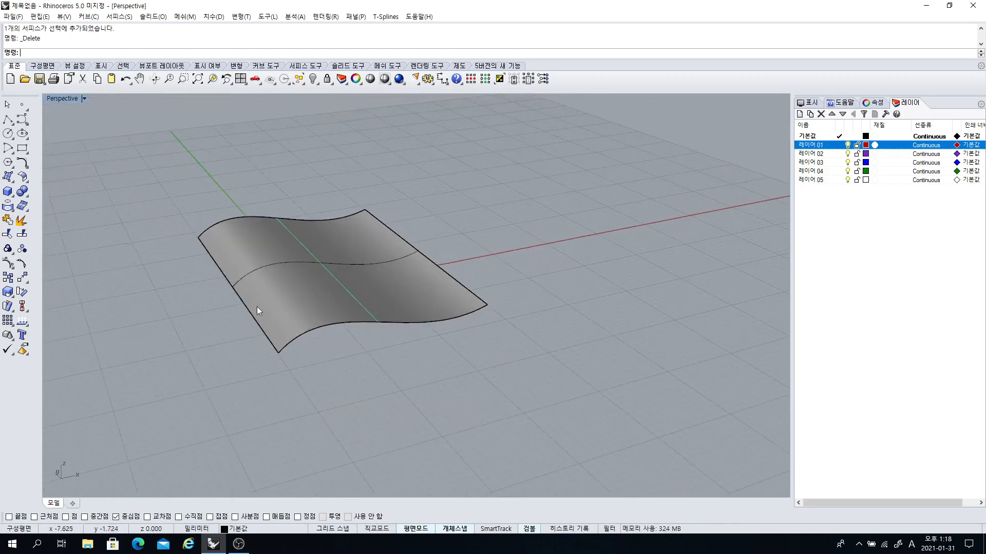
- Create Ribbon surfaces with a distance of 2 from the wavy surface's front edge curve and from its middle curve
click(11, 179)
click(13, 181)
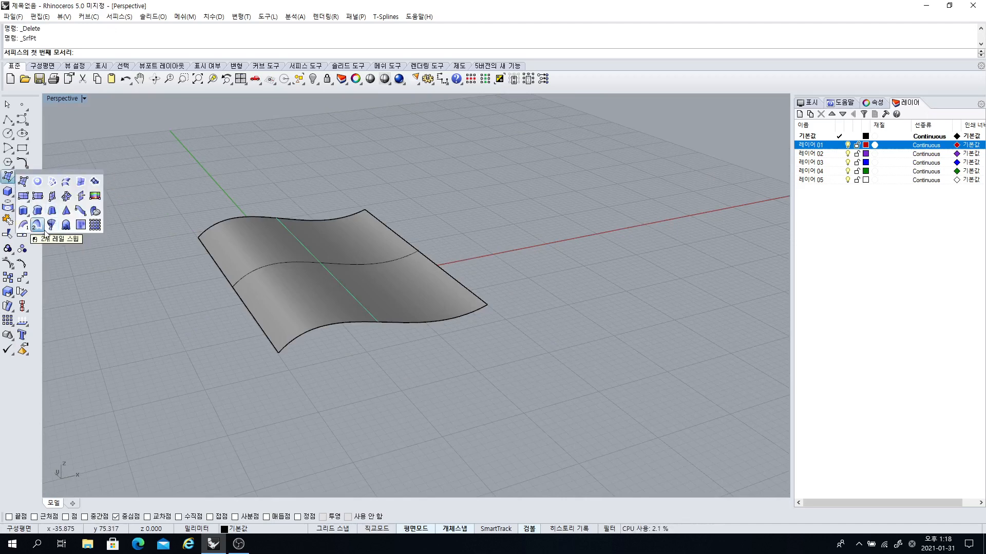
click(82, 212)
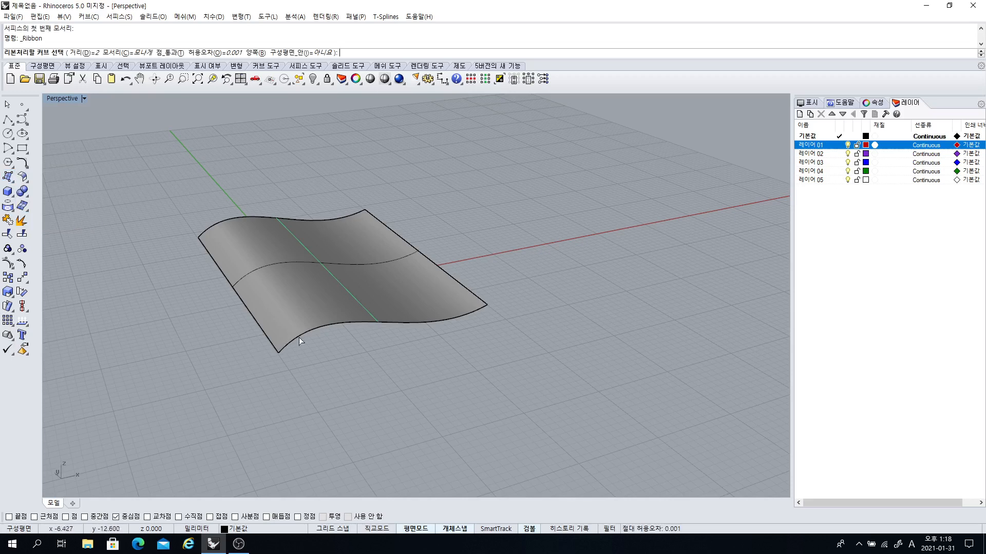
scroll(311, 313, up, 3)
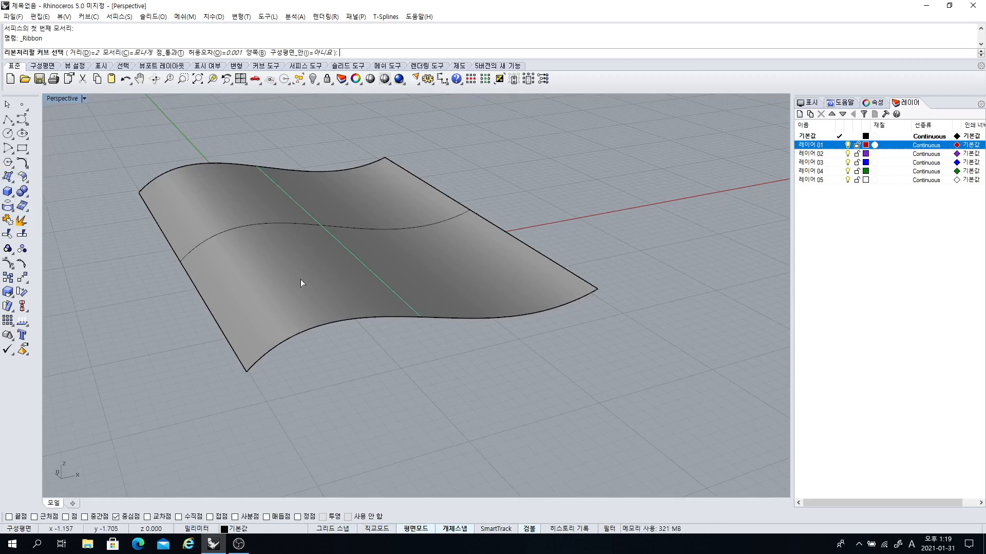
click(292, 339)
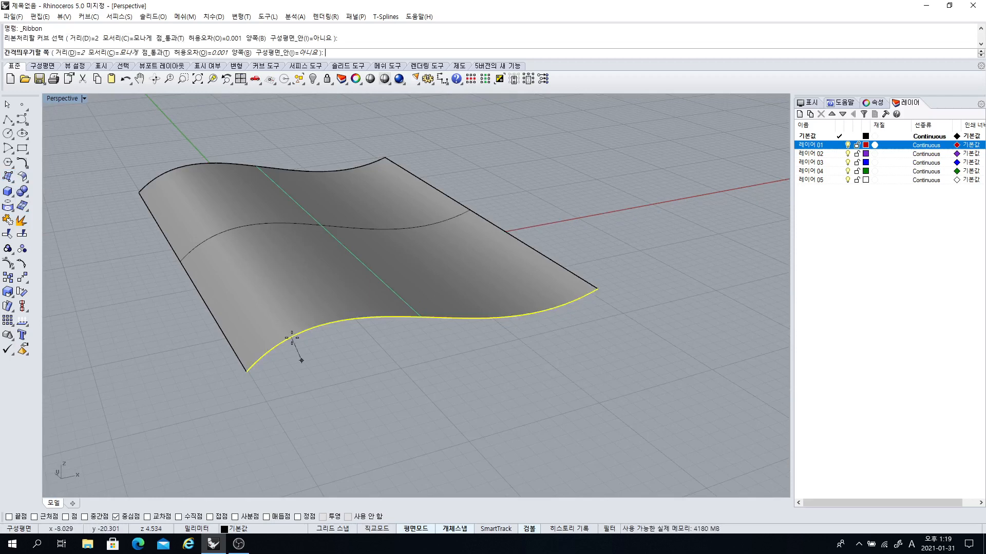
scroll(289, 309, down, 2)
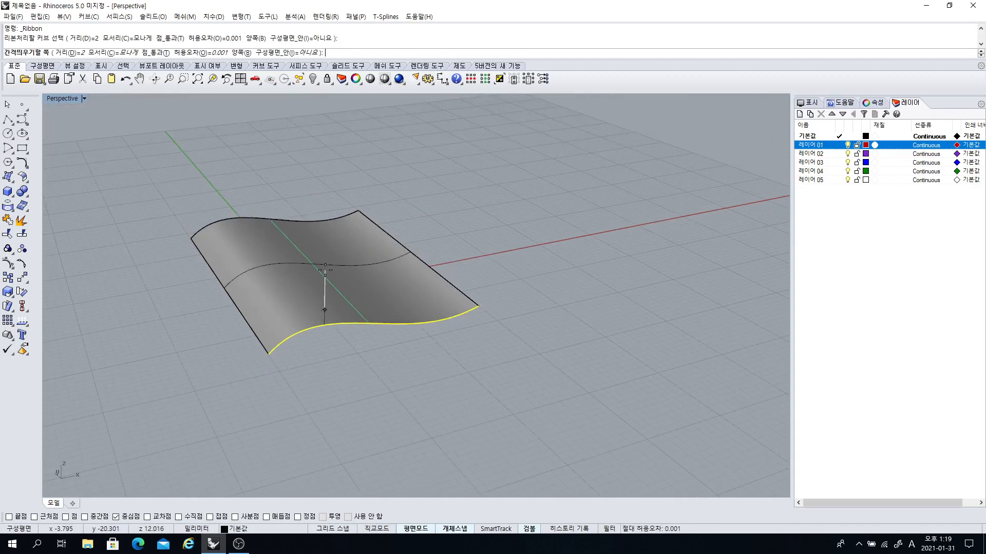
click(372, 267)
right_drag(359, 334, 282, 285)
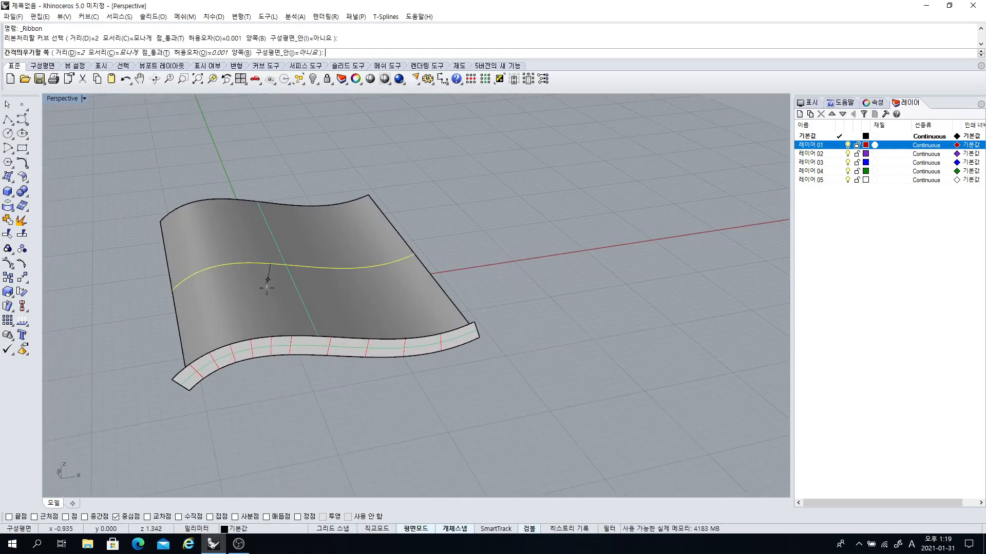
click(267, 288)
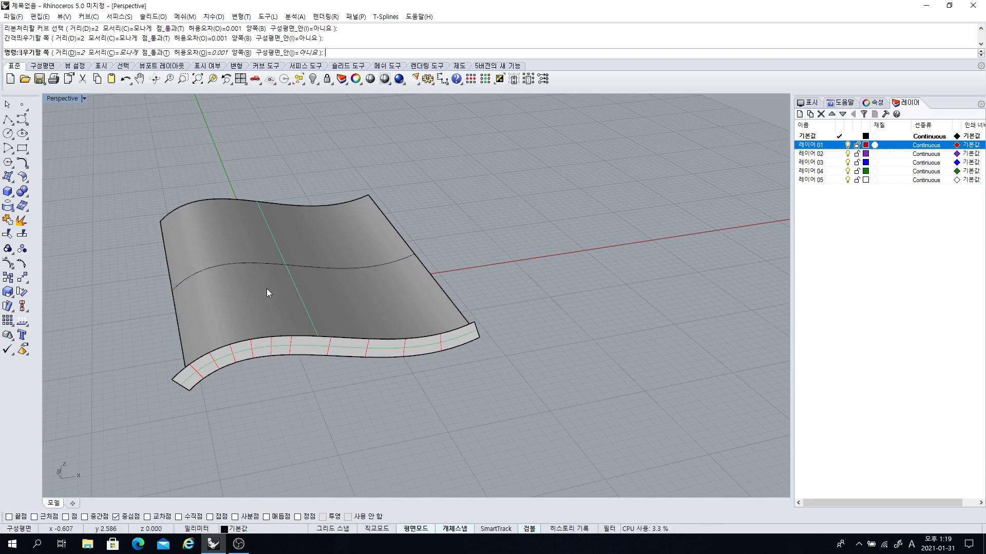
- Extrude the middle curve along the wavy surface's normal by about 3.2 mm, using that surface as the base
click(13, 180)
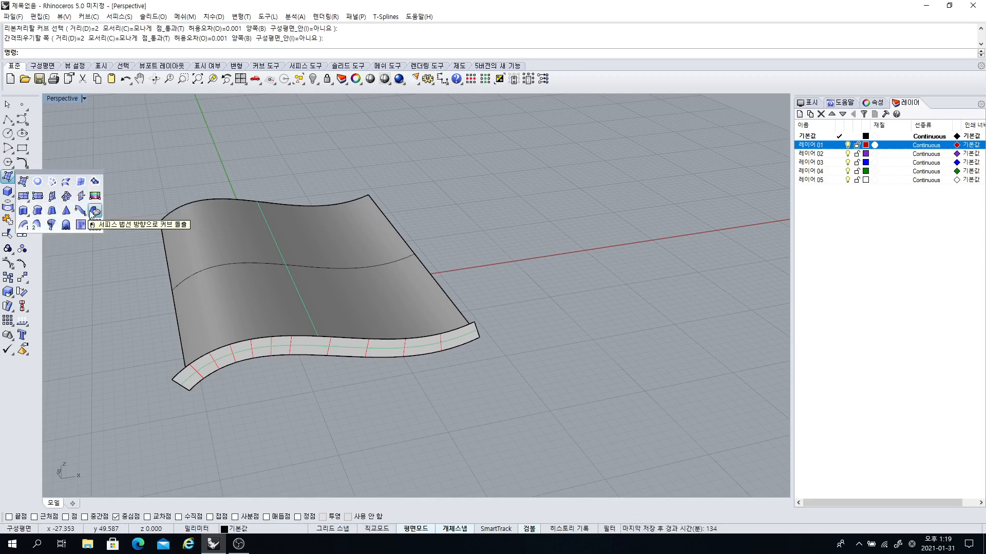
click(94, 211)
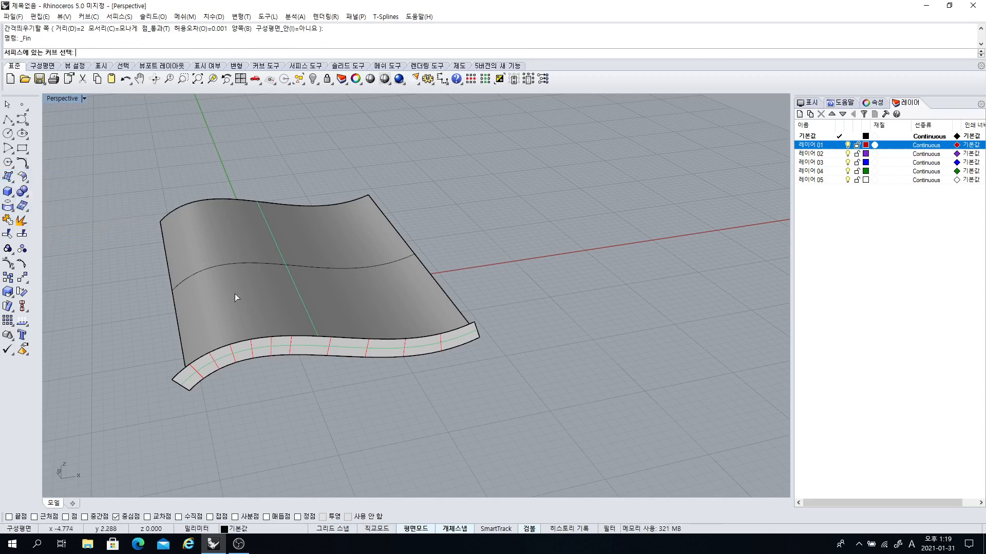
click(242, 264)
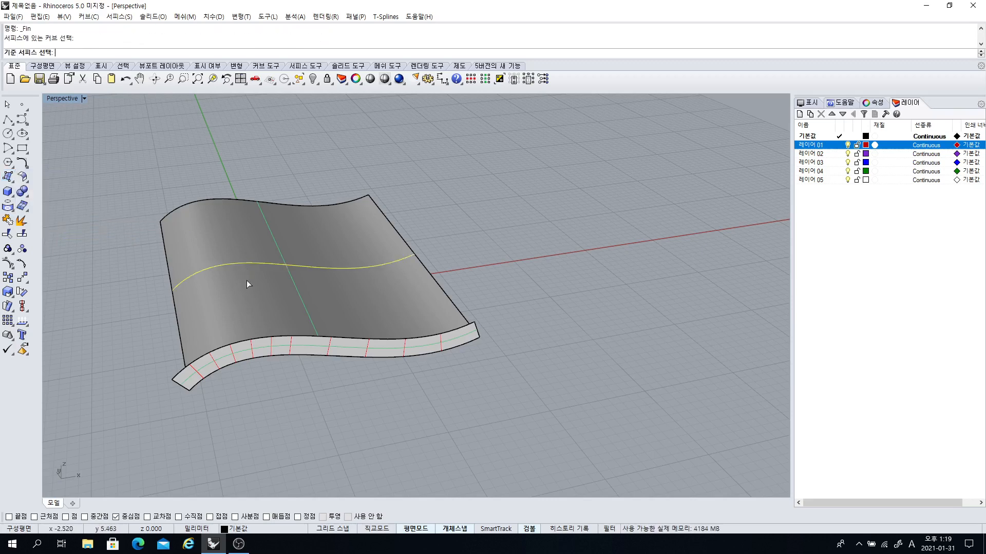
click(247, 286)
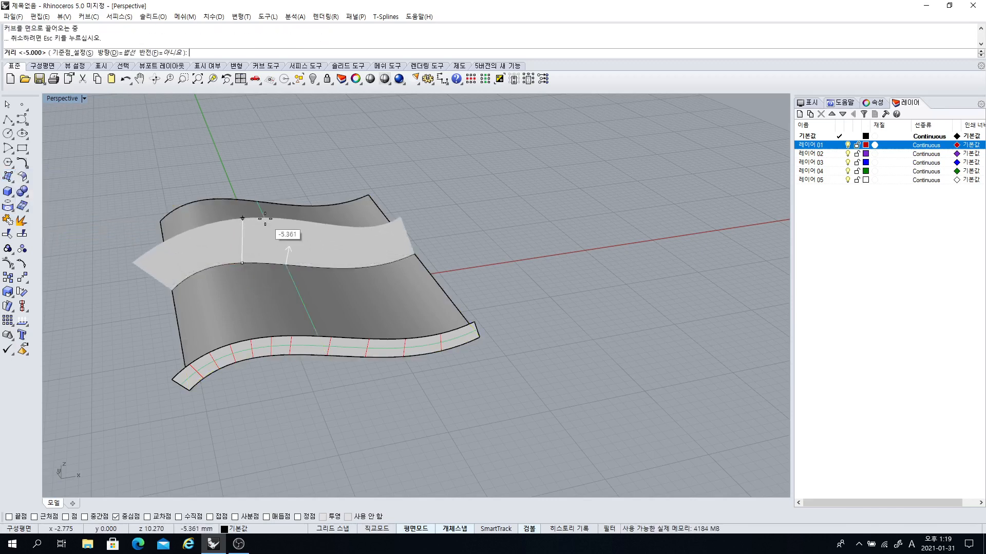
click(264, 237)
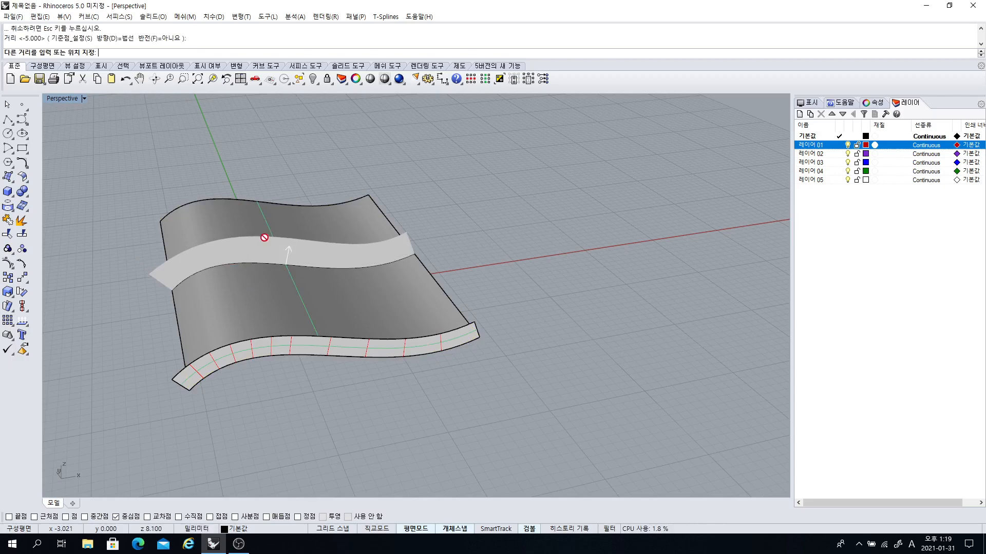
right_click(257, 263)
- Delete the ribbon surface along the front edge of the wavy surface
right_drag(259, 272, 319, 297)
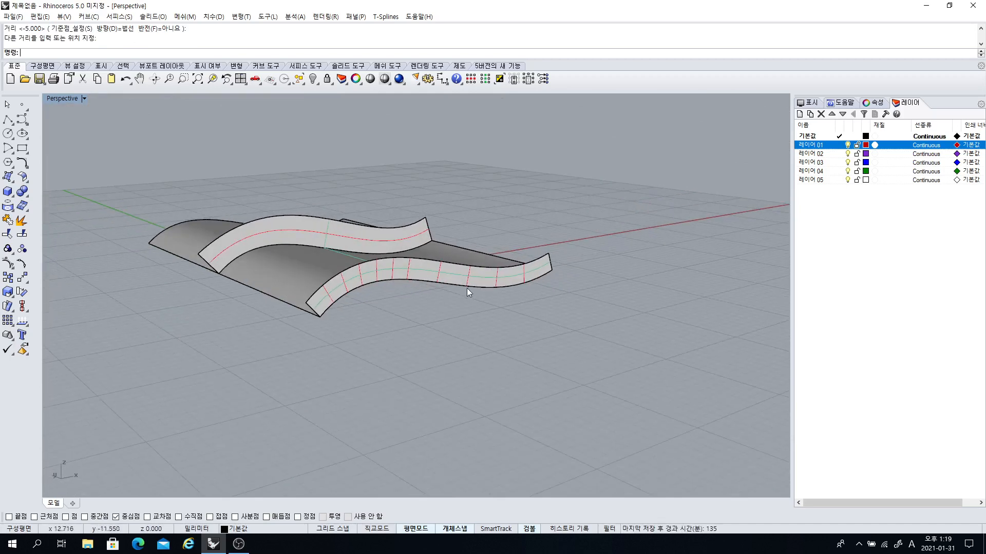
scroll(467, 288, up, 3)
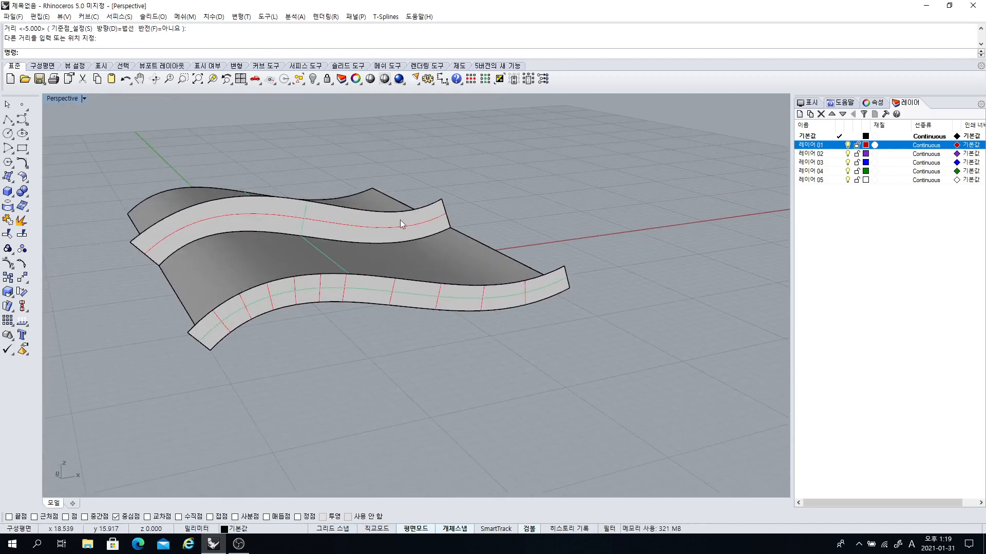
click(385, 289)
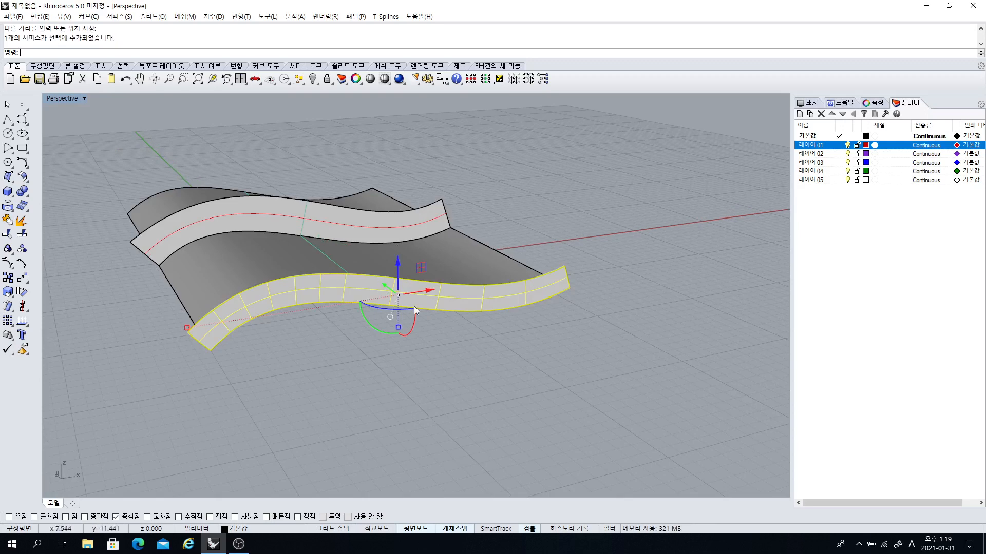
key(Delete)
- Try to extrude the front edge curve normal to the wavy surface with the Fin command
text(fin)
key(Return)
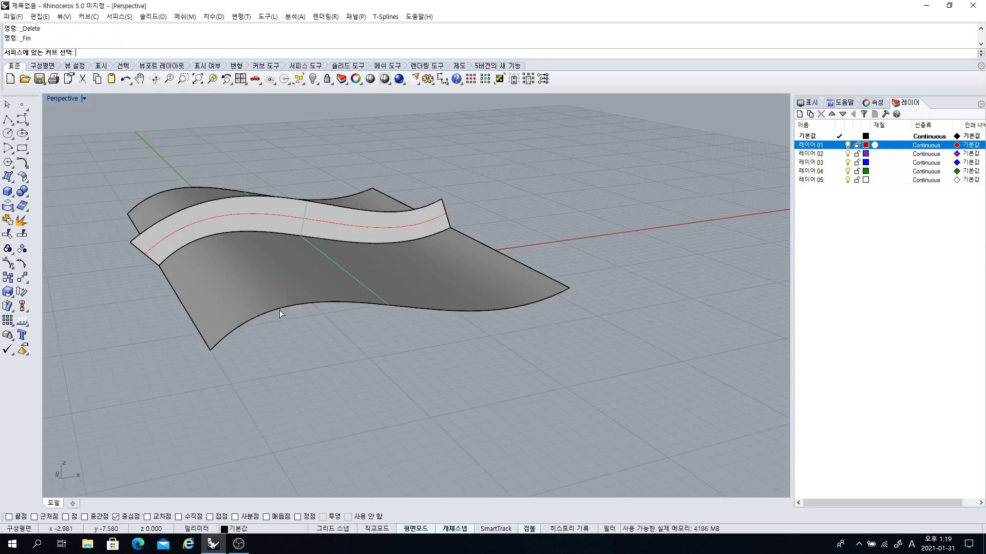
click(276, 310)
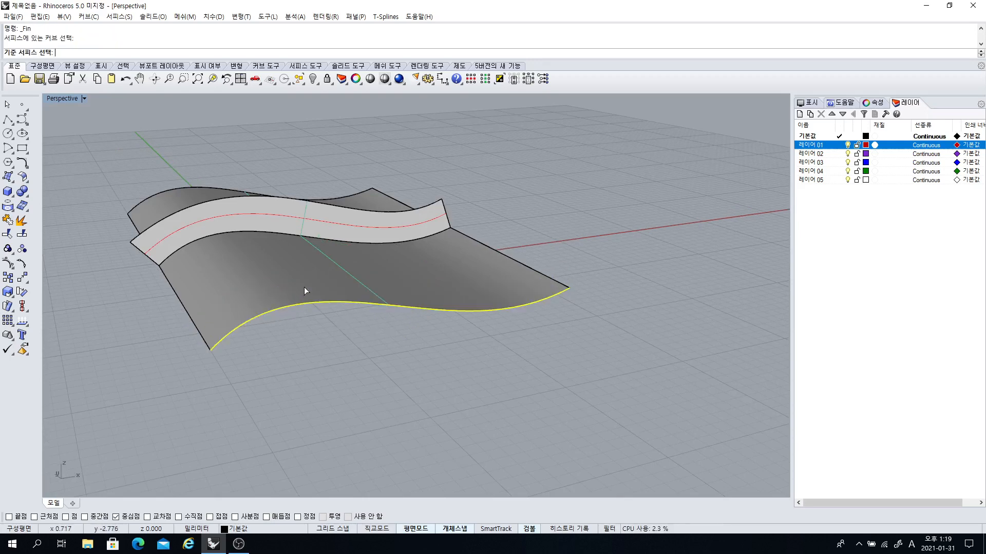
click(304, 287)
click(294, 315)
scroll(293, 314, down, 3)
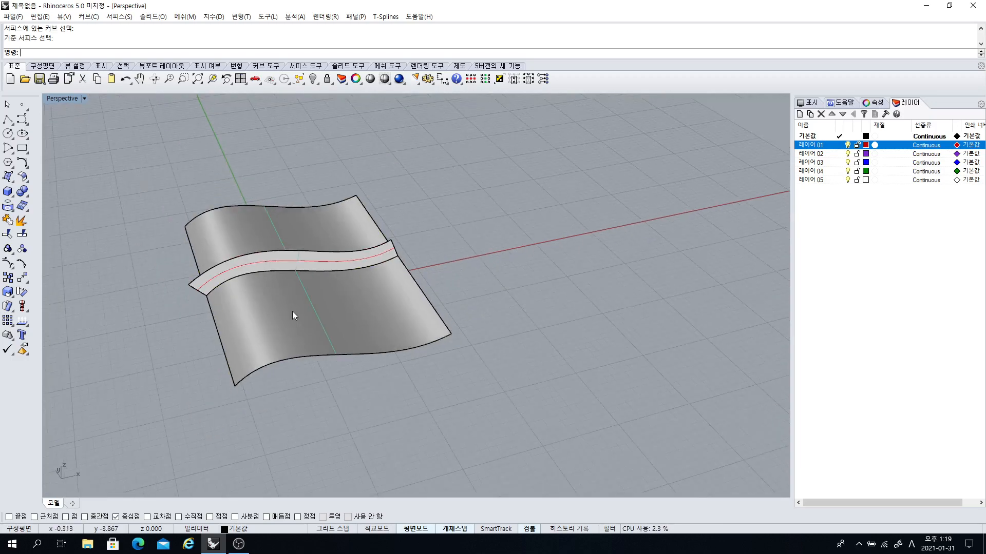
- Extrude the front edge curve along the wavy surface's normal by about 2.8 mm and compare it with the middle fin
right_drag(291, 311, 198, 230)
right_click(149, 231)
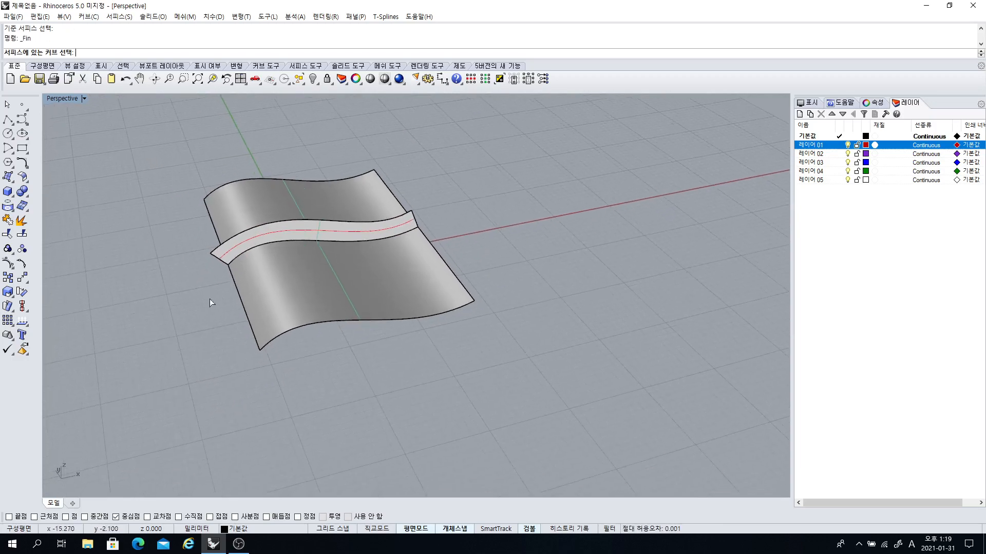
right_drag(209, 299, 290, 288)
click(289, 288)
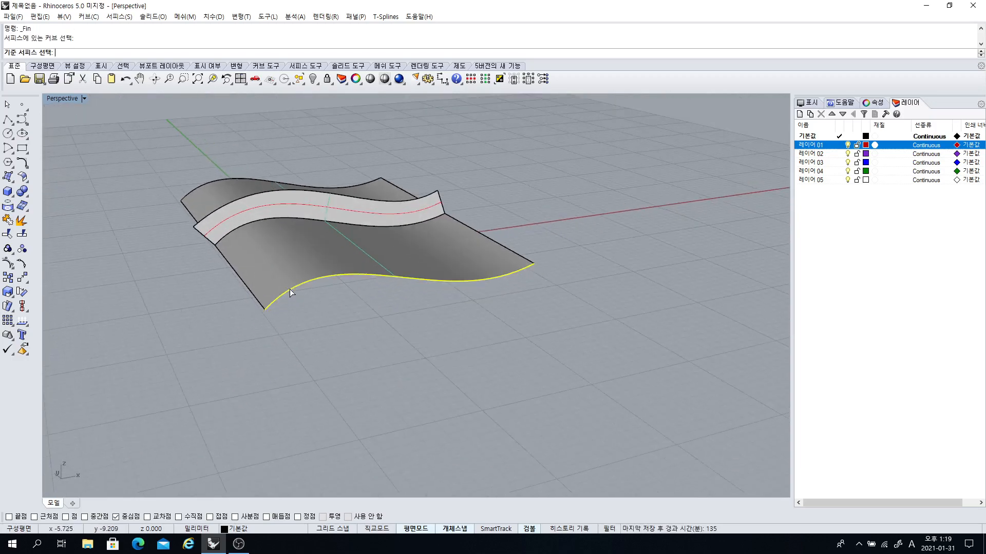
click(319, 257)
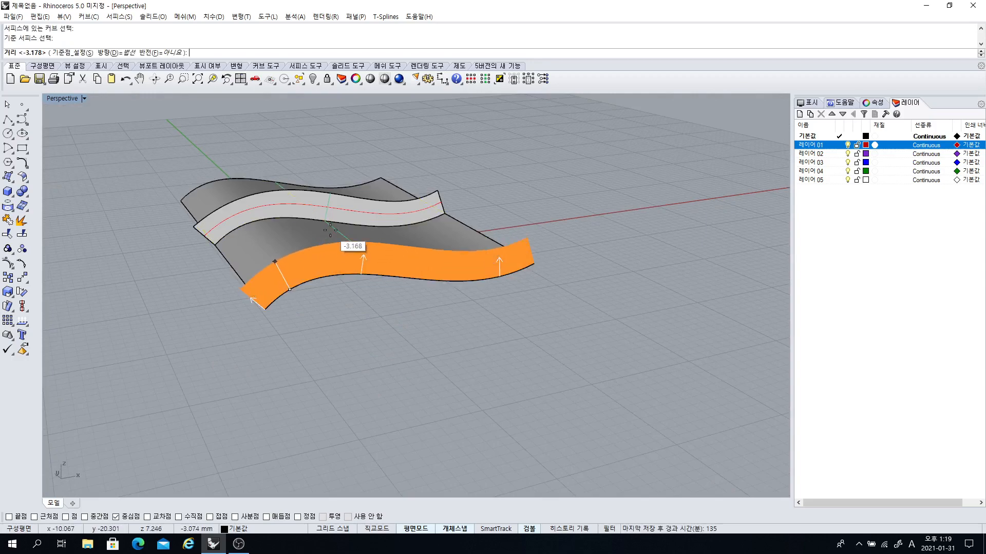
click(330, 238)
click(362, 267)
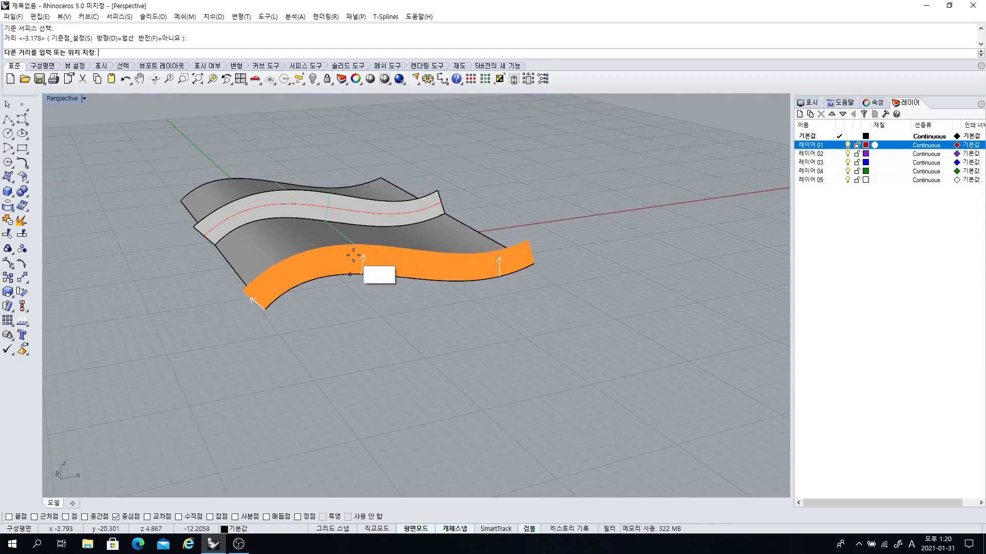
right_click(359, 262)
mouse_move(359, 263)
right_down()
mouse_move(358, 325)
mouse_move(356, 298)
mouse_move(379, 308)
mouse_move(353, 270)
right_up()
click(353, 270)
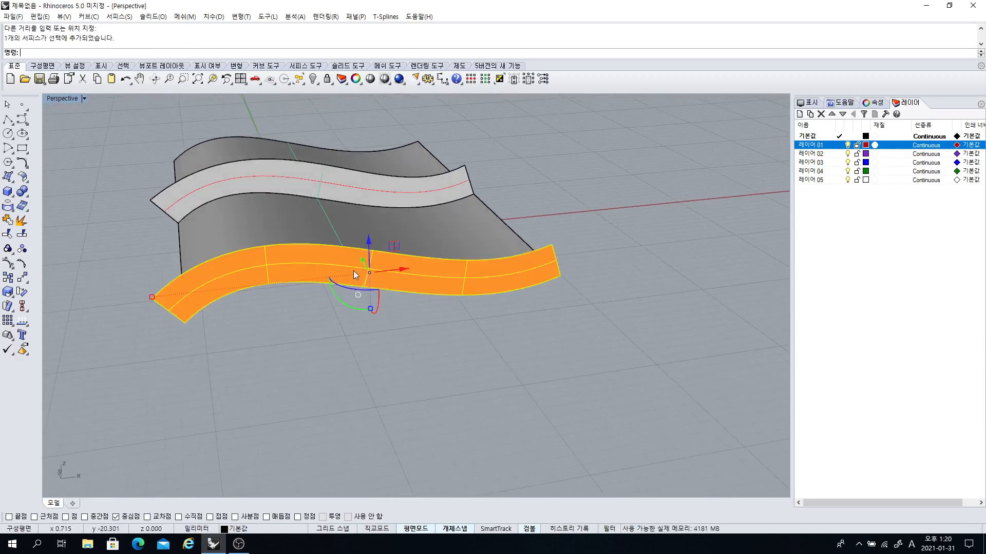
click(308, 195)
click(322, 269)
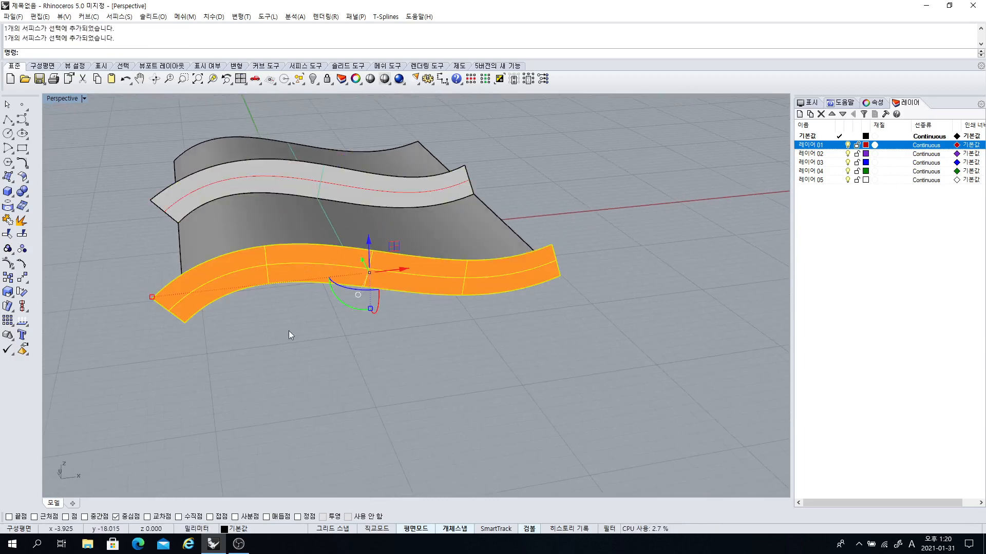
- Undo the front edge fin and delete the fin surface standing on the middle curve
key(ctrl+z)
right_drag(287, 330, 411, 301)
click(301, 207)
key(Delete)
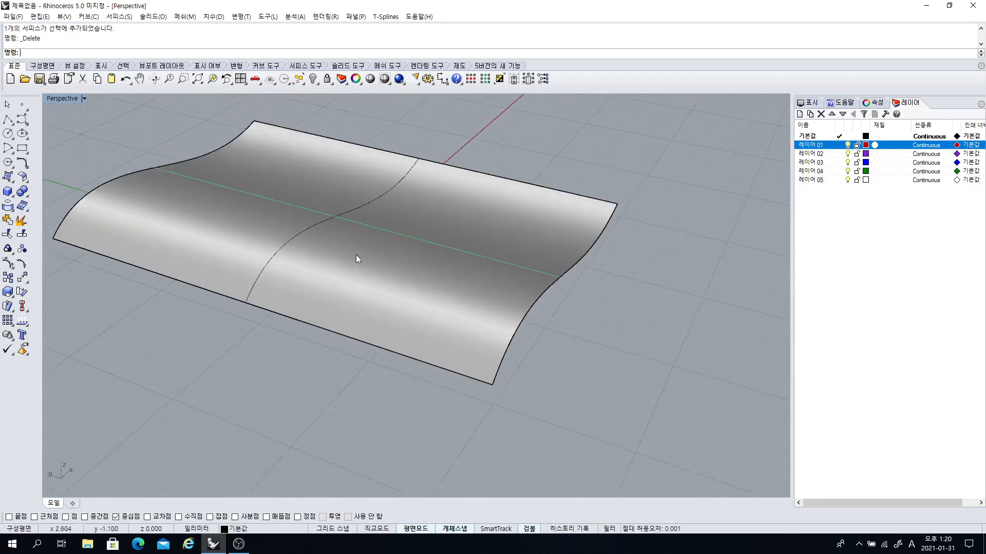
- Turn on the control points of the middle curve and examine them from the side
scroll(339, 236, up, 5)
click(325, 203)
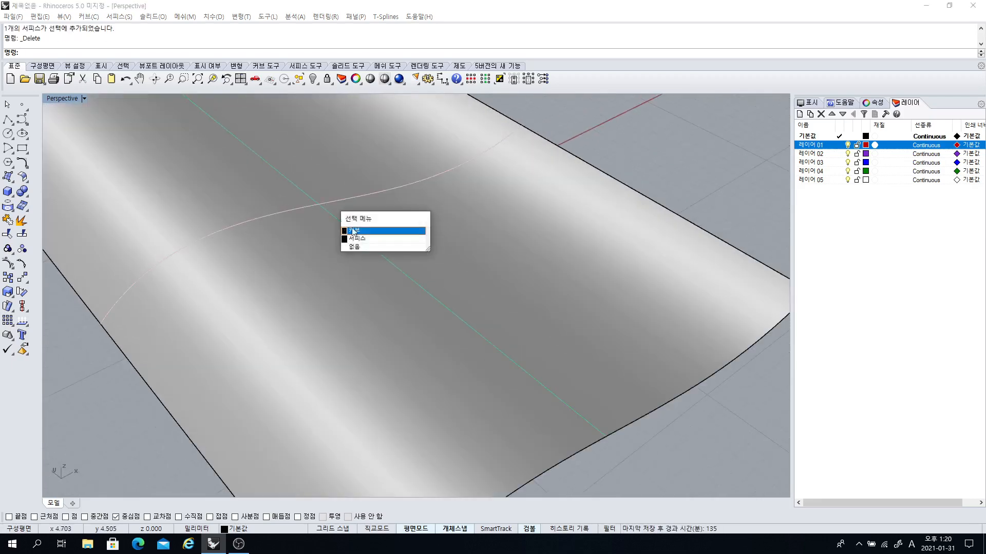
click(361, 229)
click(14, 278)
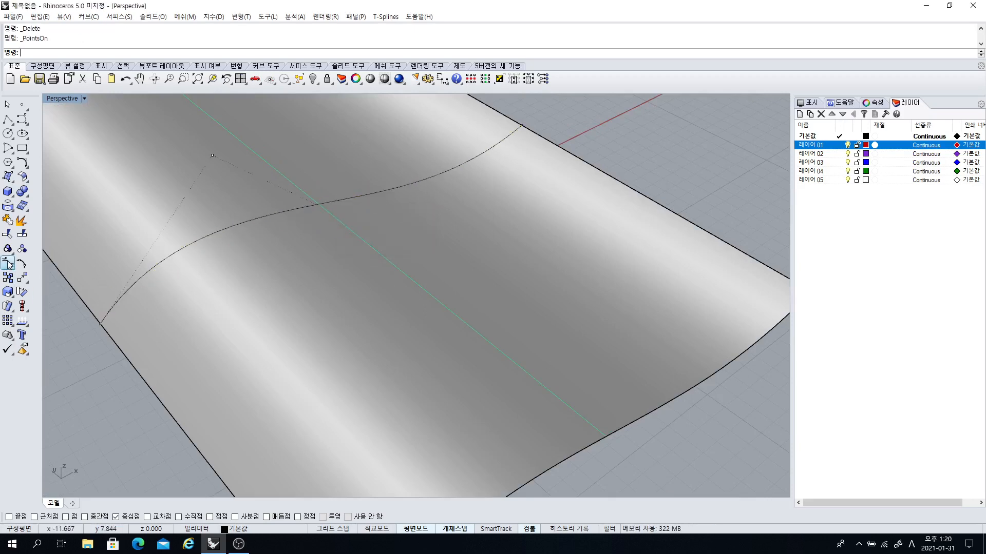
scroll(242, 296, down, 4)
right_drag(268, 241, 284, 214)
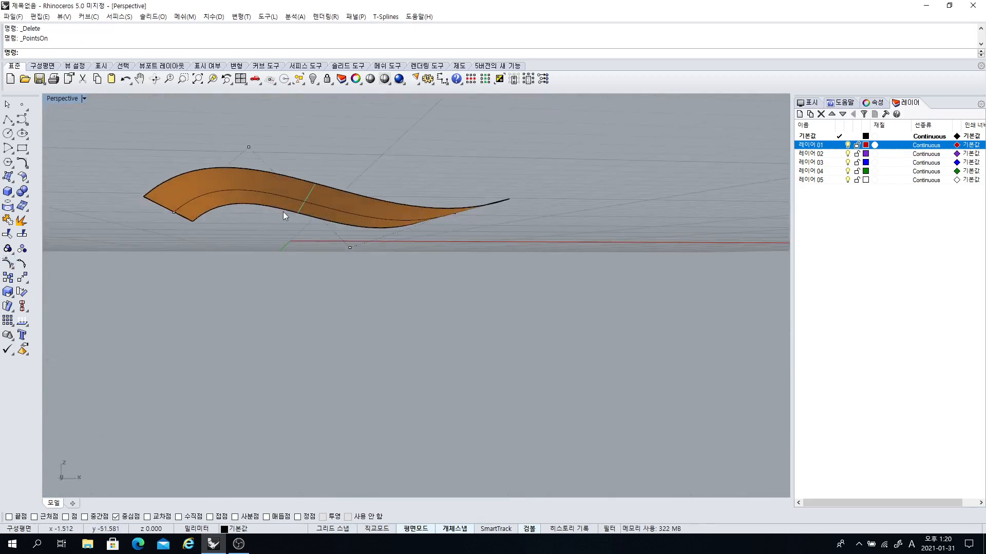
- Select the wavy surface and turn on its control points
right_drag(350, 262, 315, 322)
scroll(348, 275, up, 3)
click(315, 321)
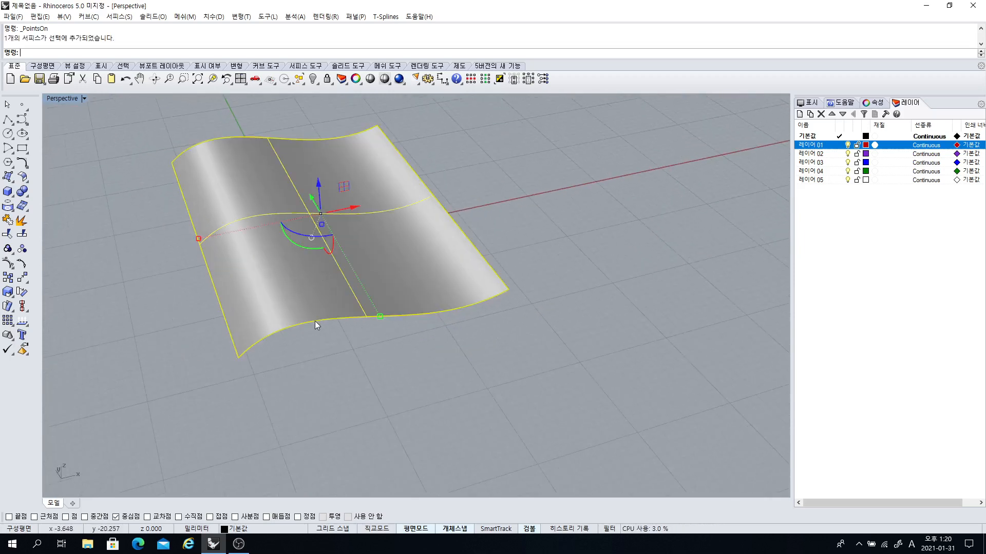
click(7, 263)
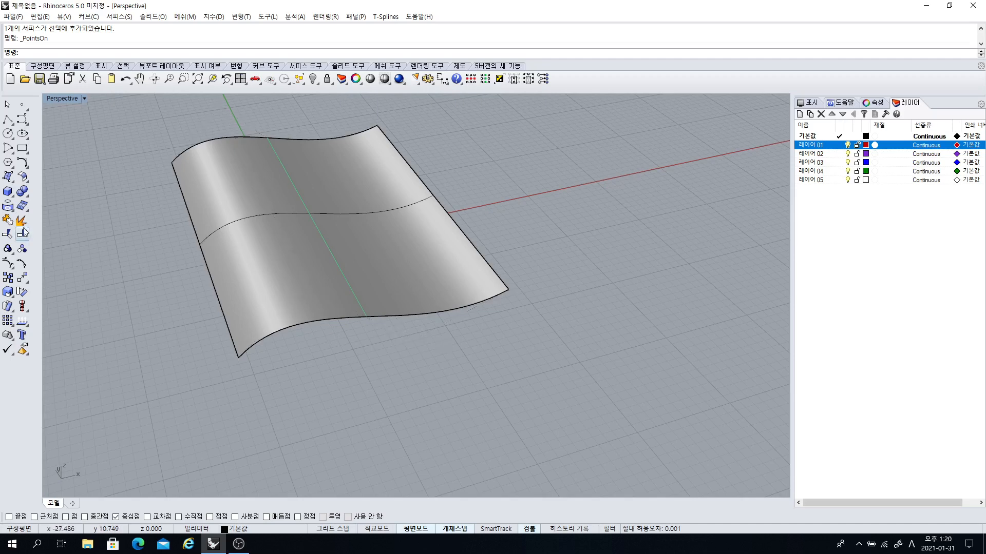
- Extrude the front edge curve normal to the wavy surface with a distance of 5, then select the fin to inspect it
click(8, 177)
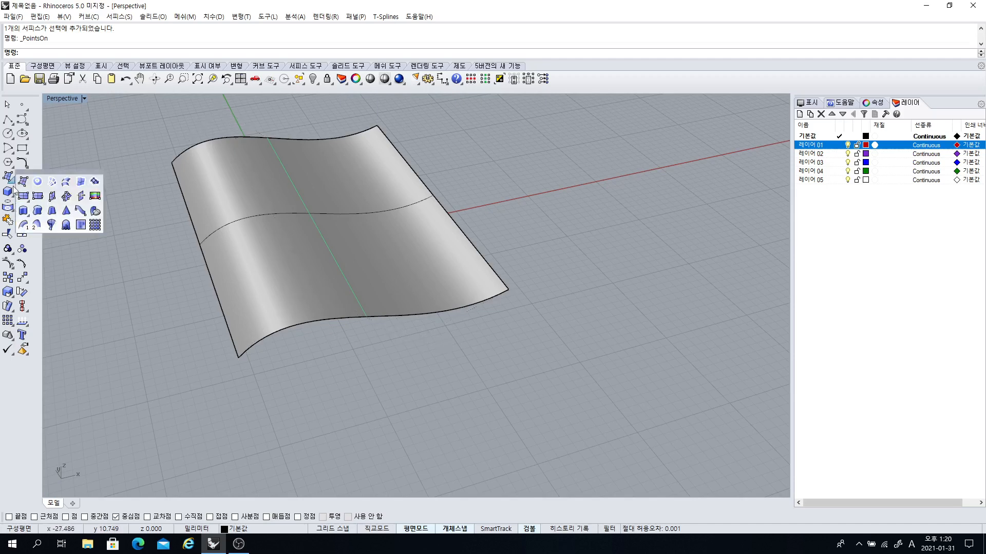
click(95, 211)
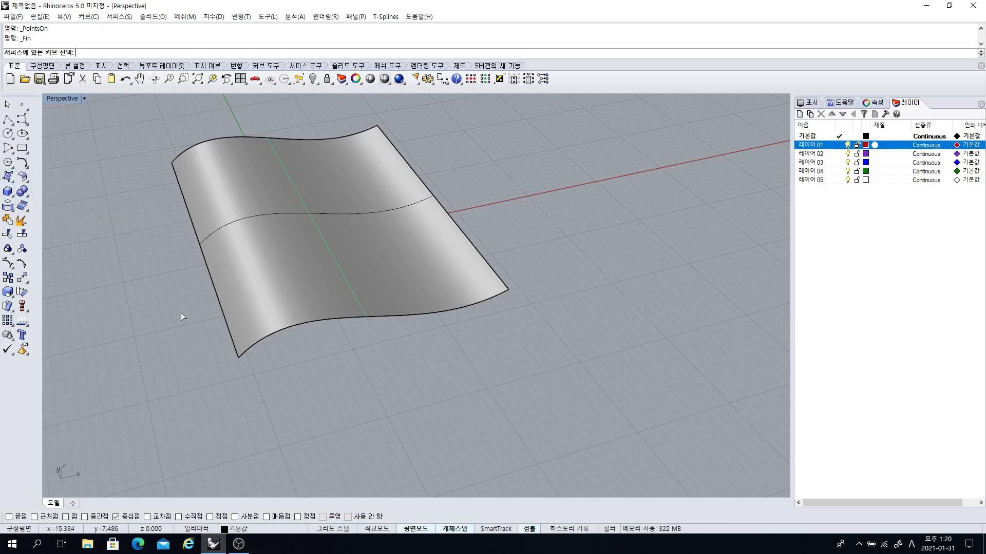
click(277, 332)
click(302, 286)
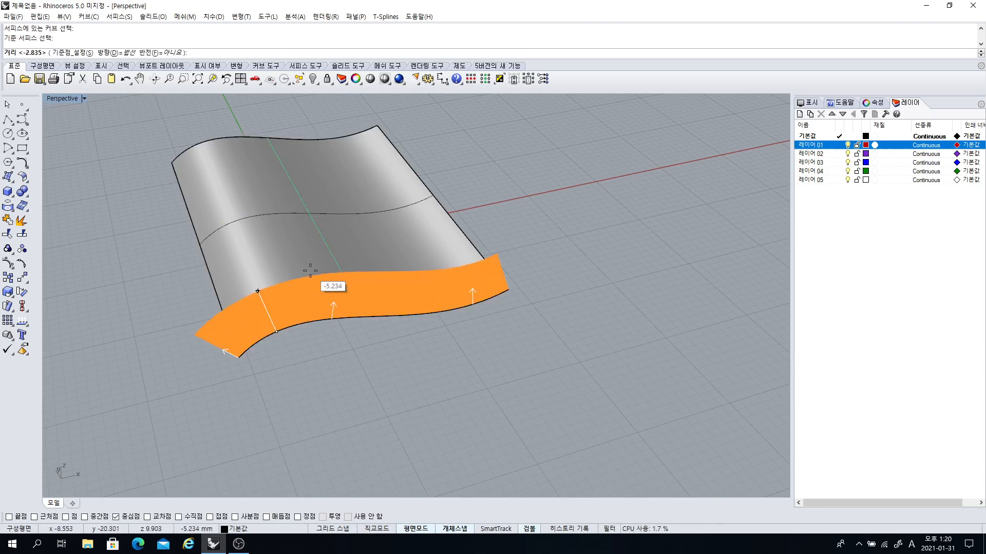
text(5)
key(Return)
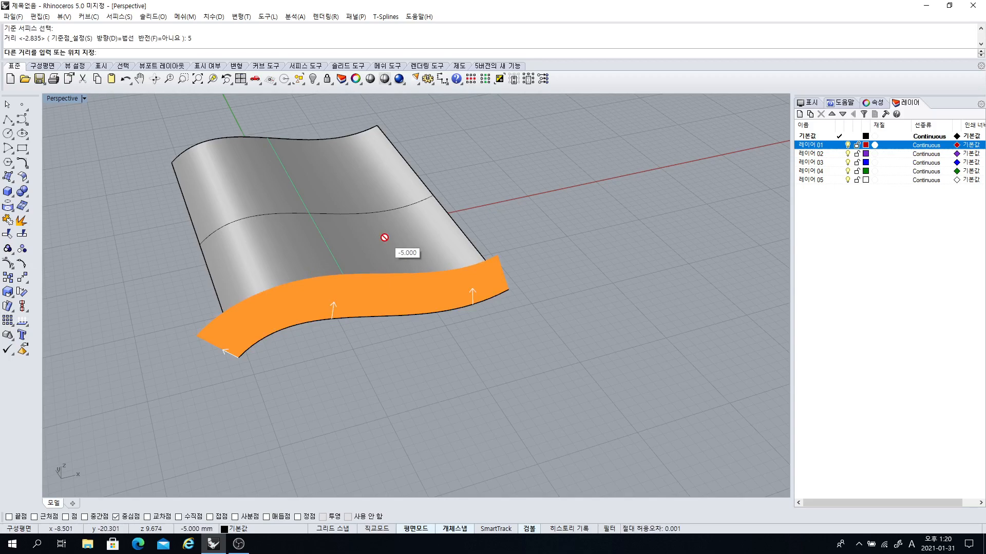
key(Return)
mouse_move(386, 241)
right_down()
mouse_move(378, 281)
mouse_move(370, 250)
right_up()
click(371, 250)
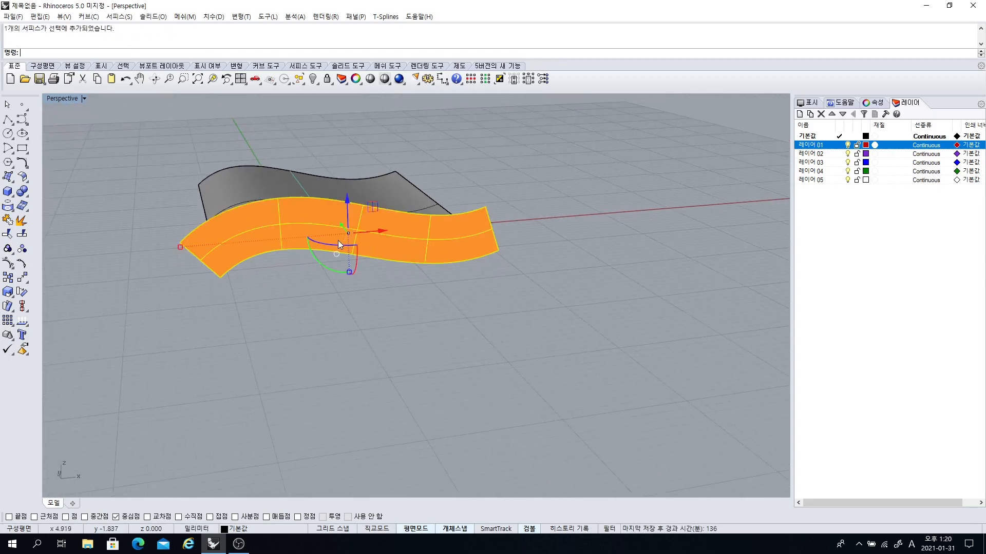
- Turn on the control points of the front edge fin to view them, and undo that fin
click(8, 264)
right_drag(421, 243, 424, 298)
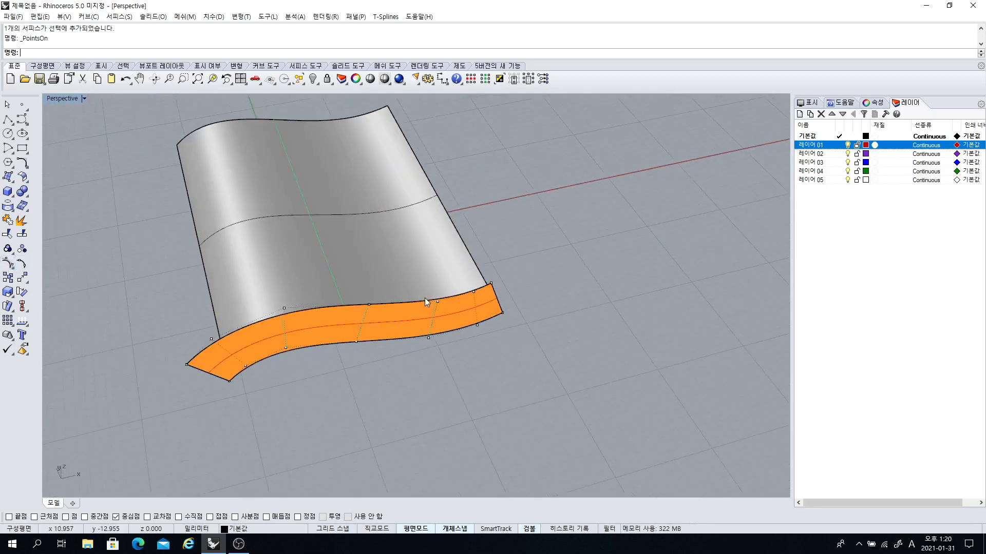
key(ctrl+z)
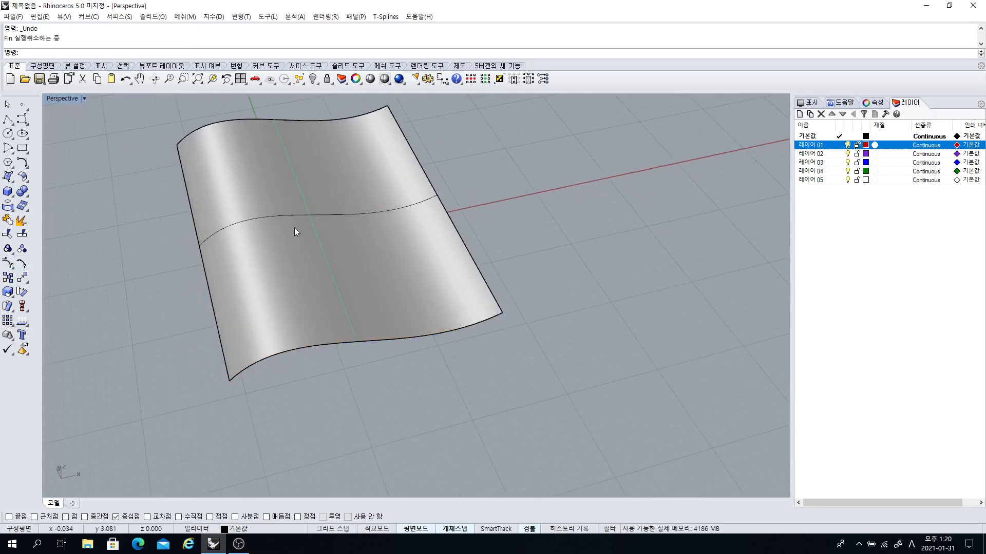
key(Return)
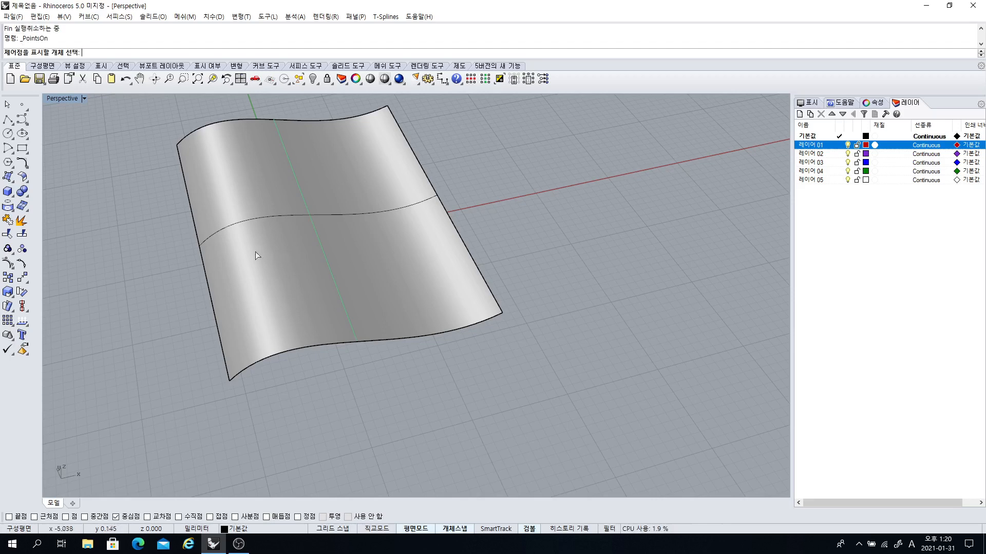
- Extrude the middle curve normal to the wavy surface with a distance of 10
click(11, 179)
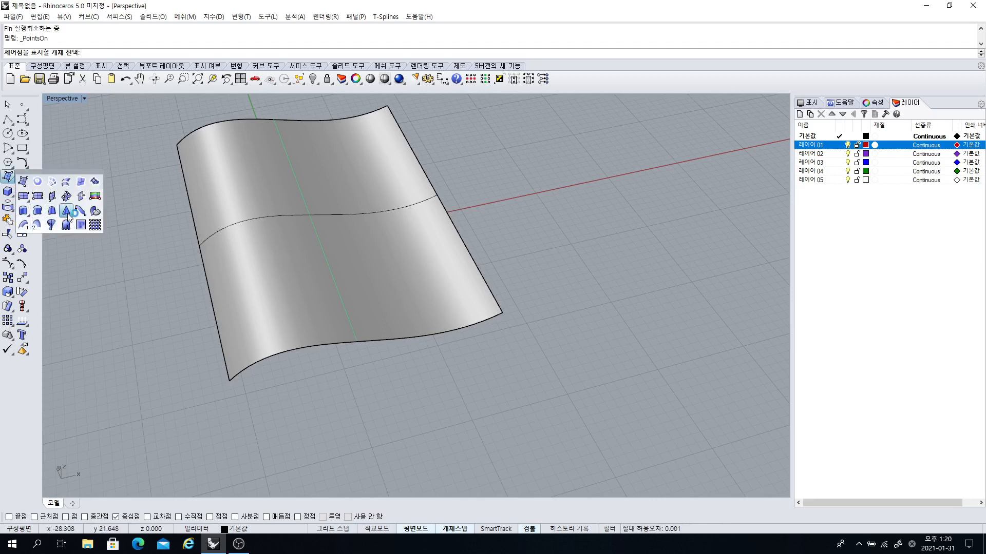
click(95, 211)
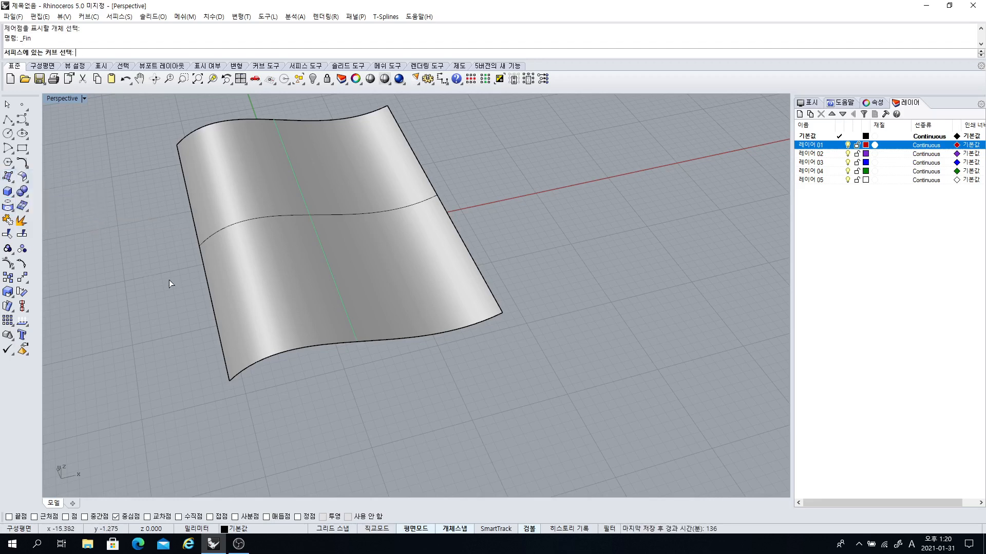
click(269, 217)
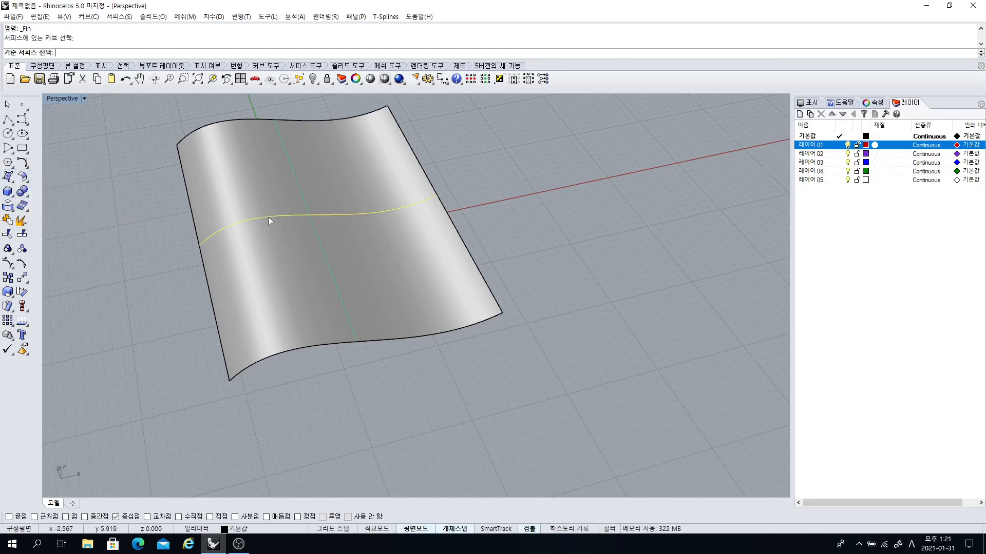
click(268, 248)
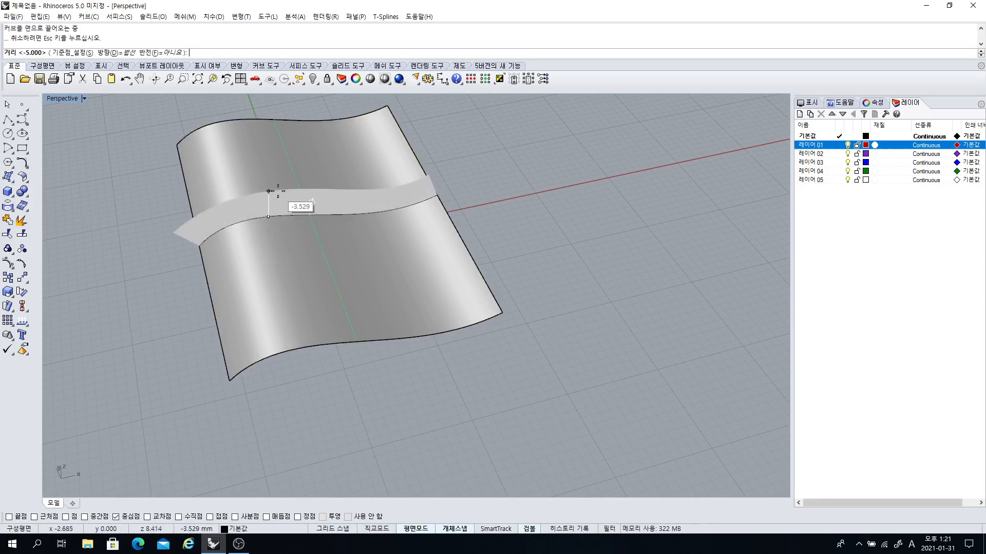
text(10)
key(Return)
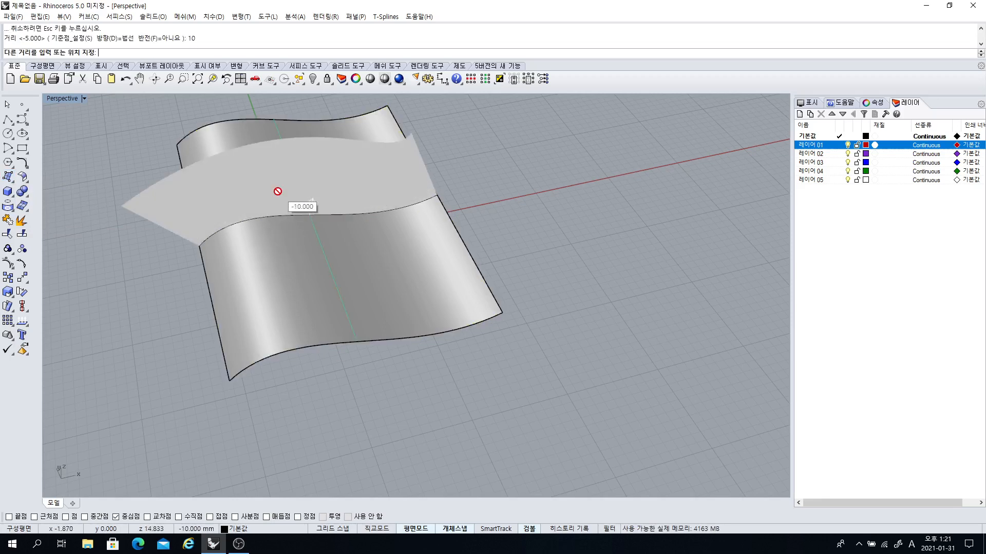
key(Return)
right_drag(278, 192, 293, 165)
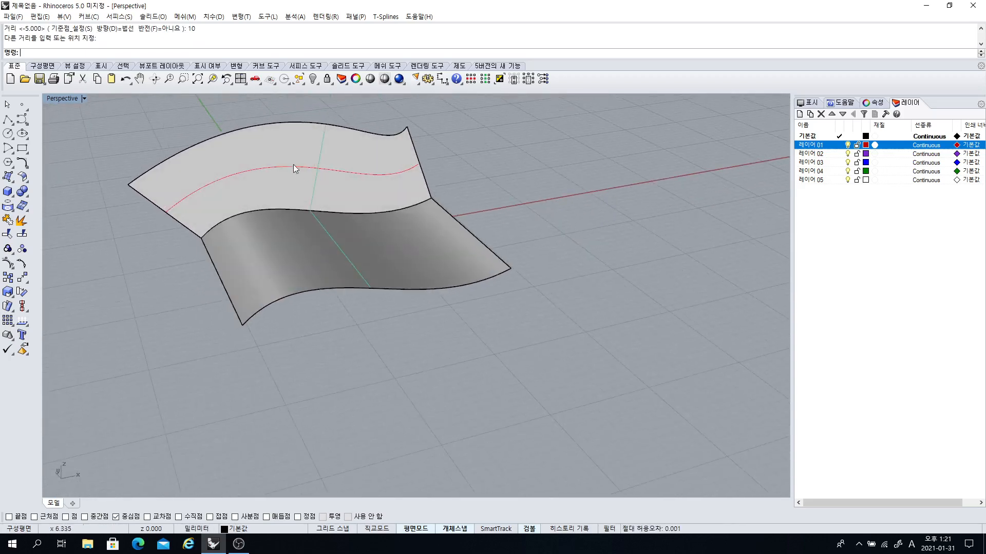
- Turn on the control points of the middle fin, examine them from several angles, and delete the fin
click(292, 165)
click(7, 264)
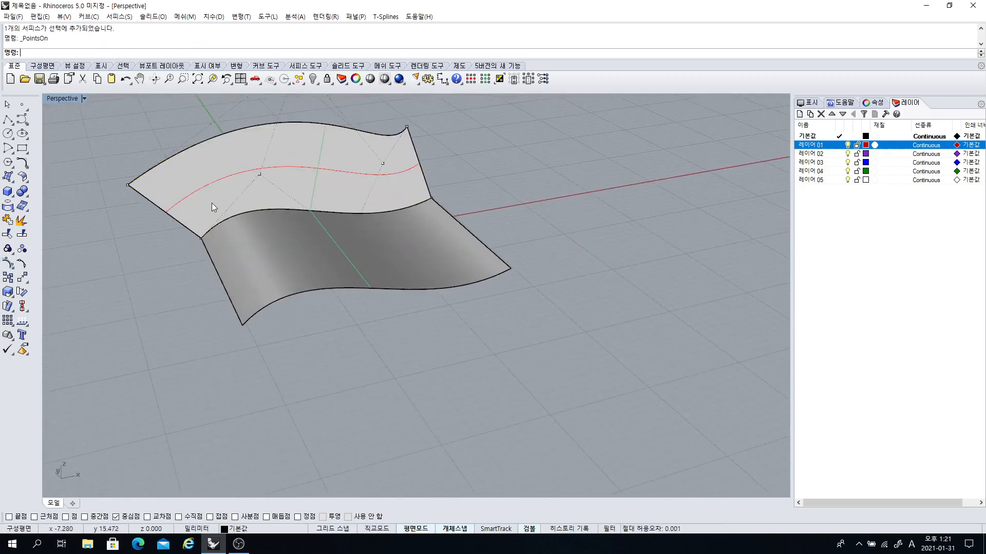
scroll(211, 202, down, 4)
right_drag(212, 202, 260, 144)
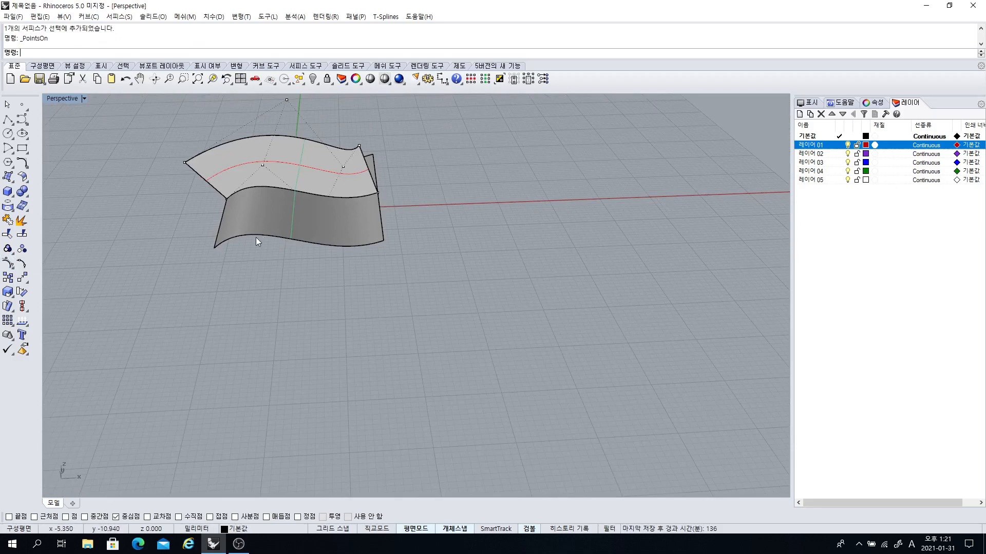
right_drag(255, 238, 245, 285)
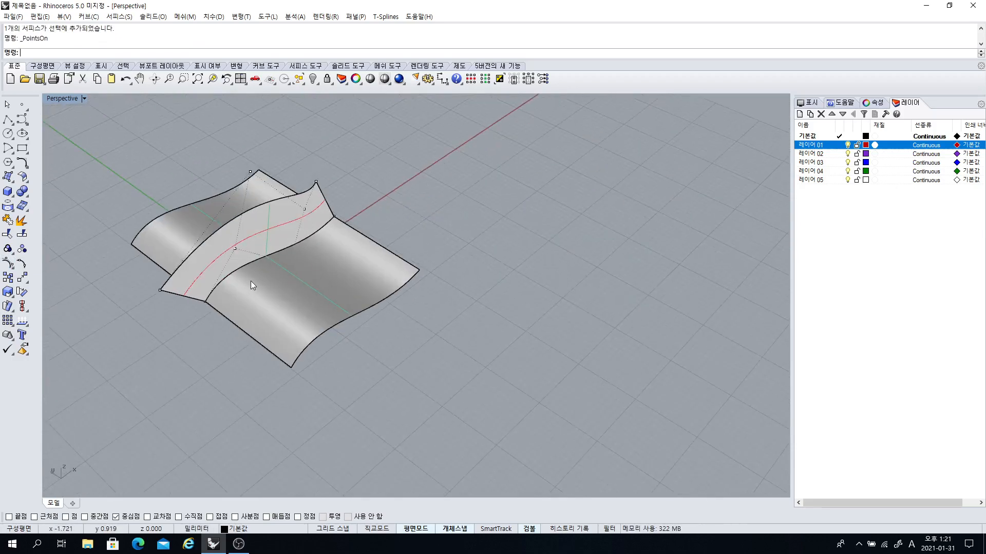
click(245, 248)
key(Delete)
scroll(245, 247, down, 3)
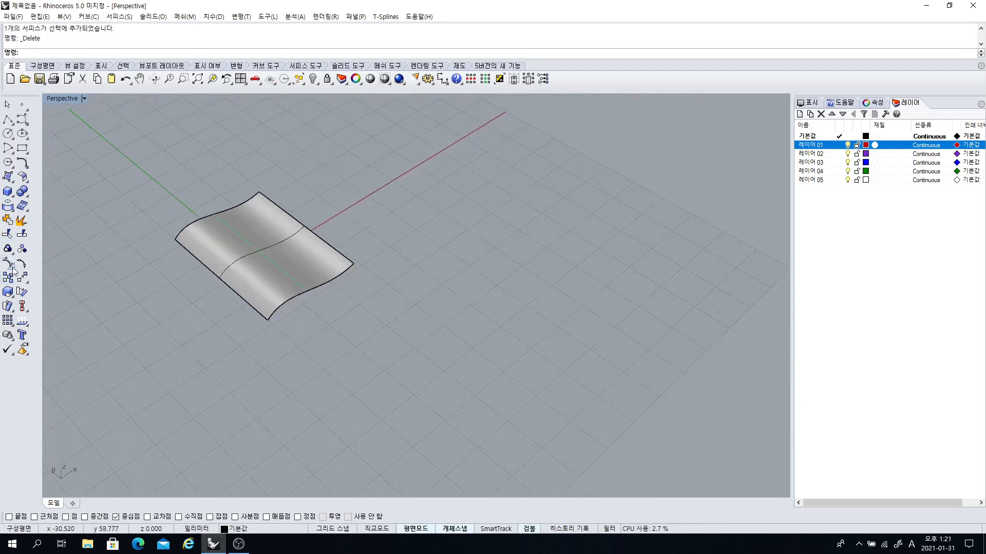
- Extract one isocurve from the wavy surface in the U direction, between the middle curve and the front edge
click(15, 211)
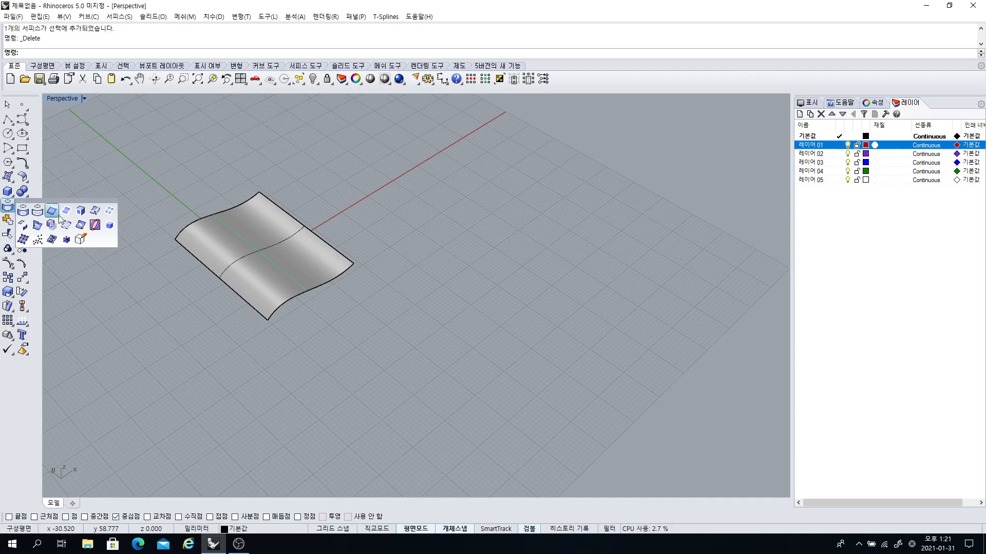
click(96, 211)
scroll(282, 276, up, 2)
click(263, 268)
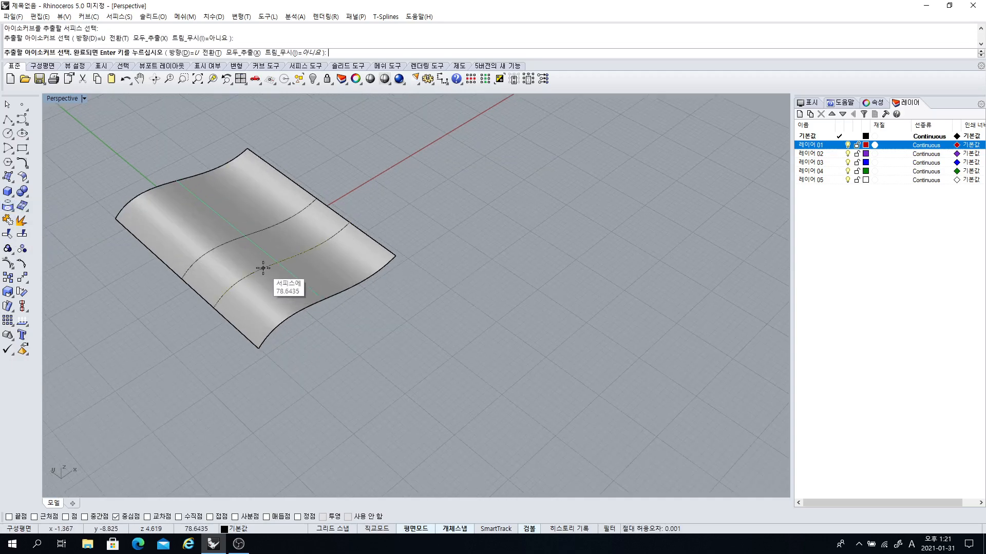
right_drag(263, 268, 342, 300)
right_click(294, 303)
click(343, 300)
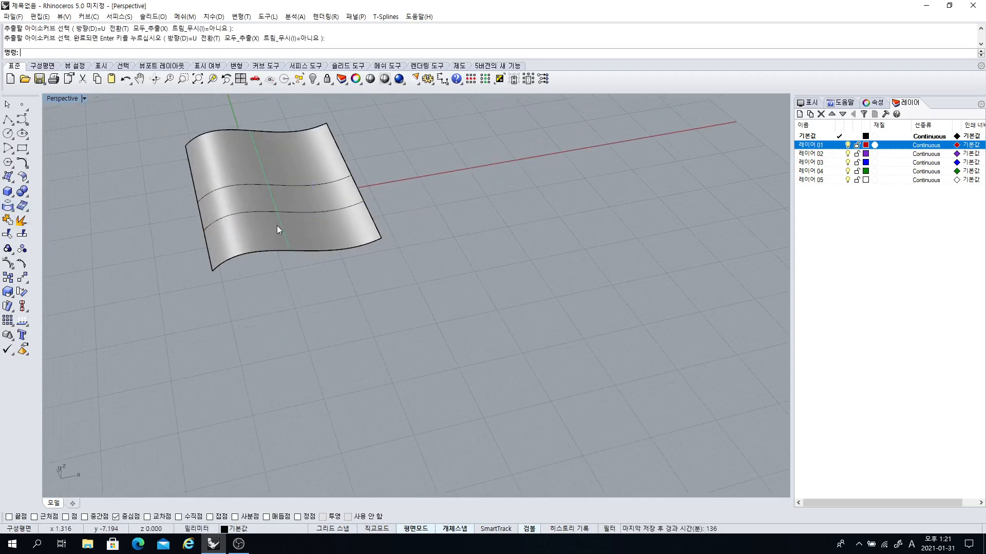
- Extrude the new isocurve normal to the wavy surface by about 3.78 mm on its upper side
click(10, 179)
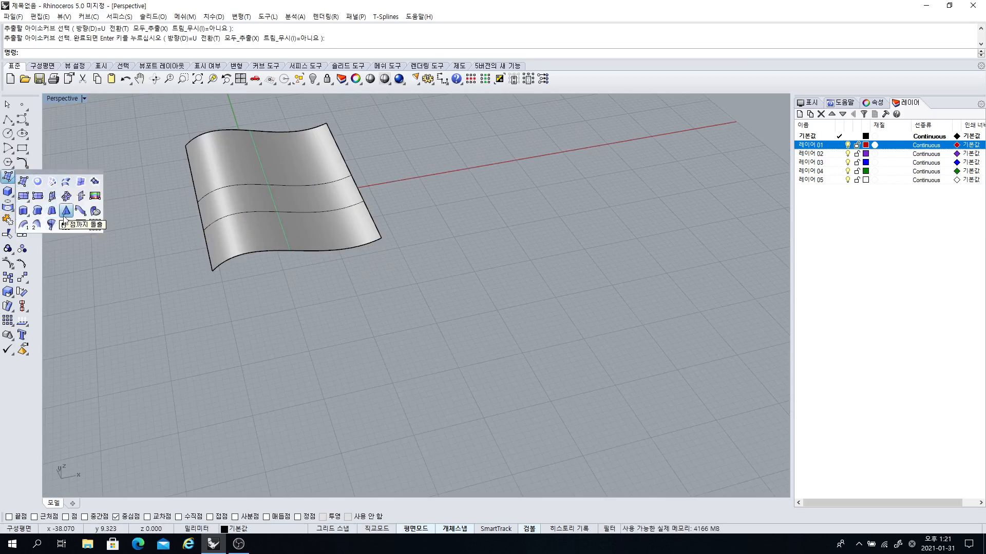
click(94, 211)
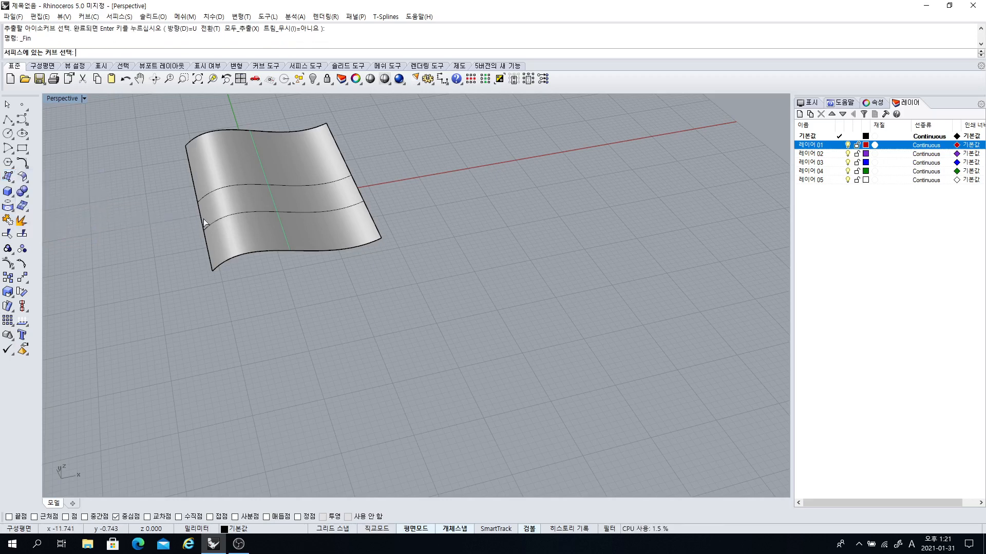
click(248, 211)
click(260, 231)
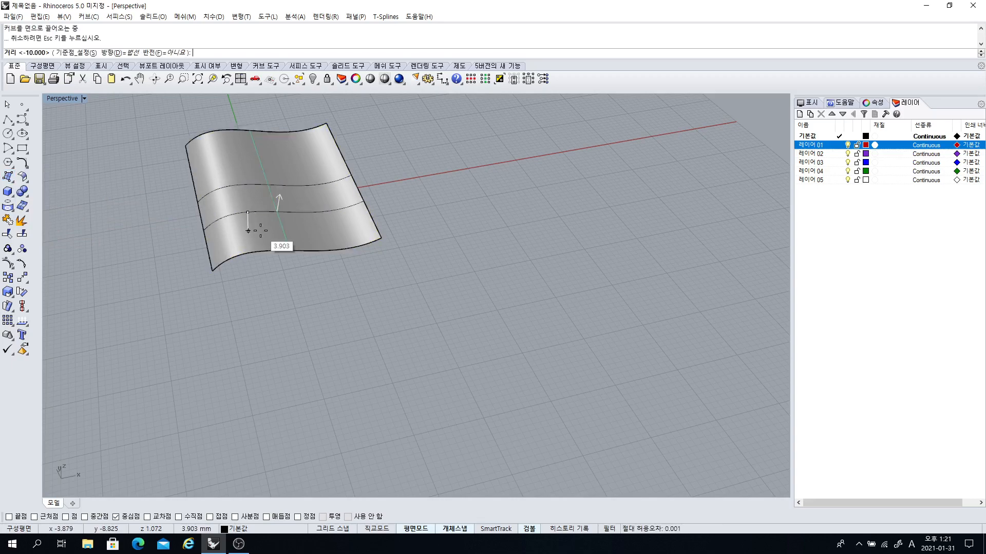
click(269, 193)
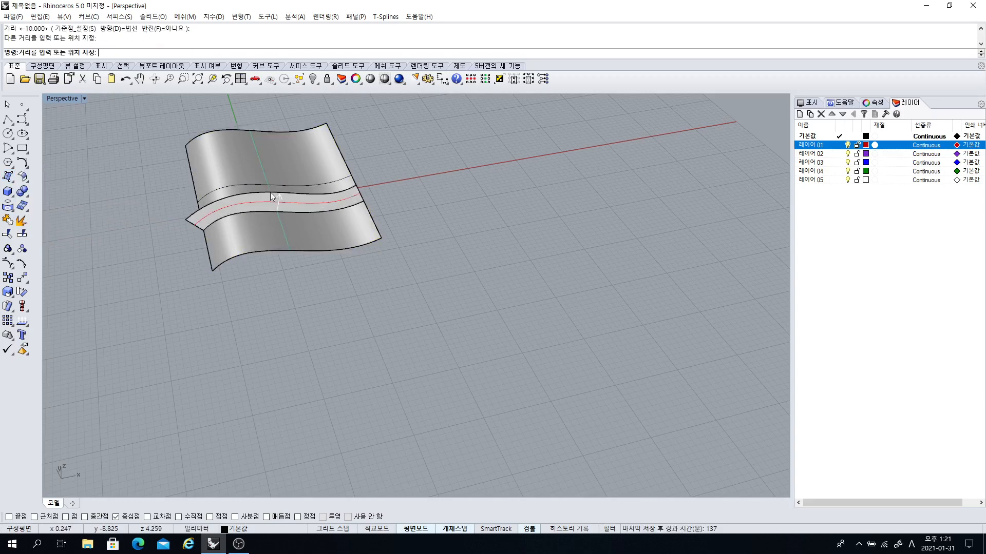
mouse_move(270, 192)
right_down()
mouse_move(282, 220)
mouse_move(287, 198)
right_up()
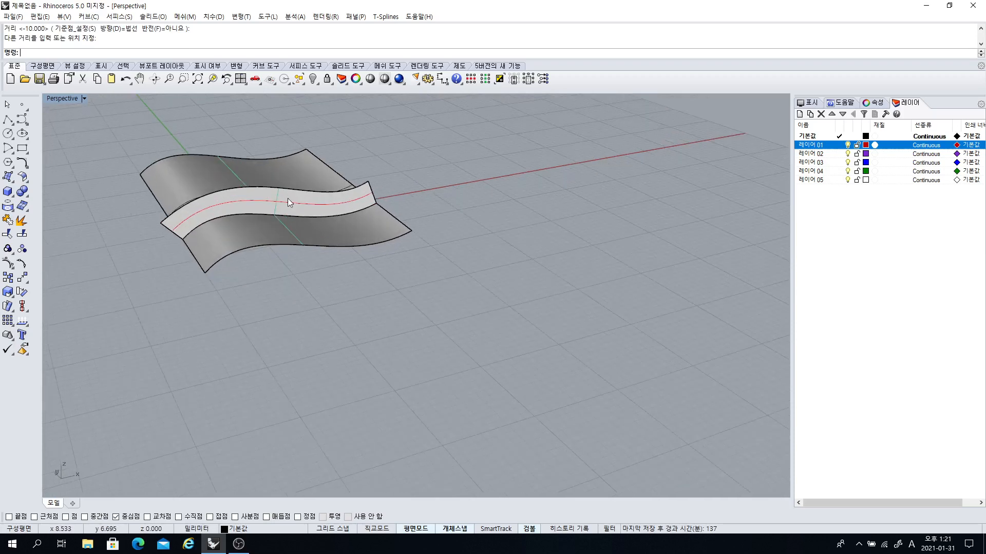
- Extrude the front edge of the wavy surface into an upward fin normal to it, about 3.95 mm high
right_click(265, 251)
click(264, 245)
click(260, 233)
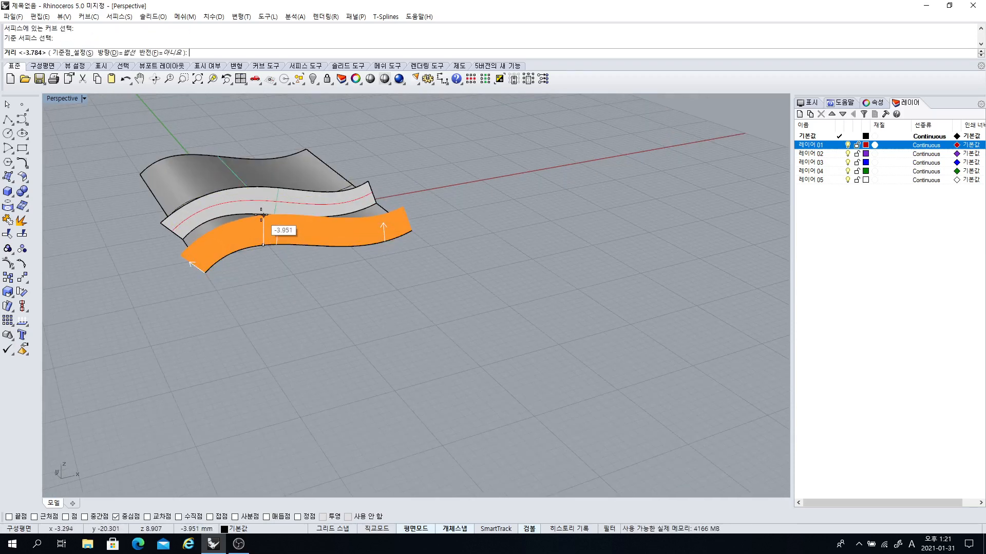
click(262, 217)
right_drag(261, 218, 263, 244)
scroll(263, 245, up, 5)
- Select and compare the front edge fin and the isocurve fin, and delete both of them
click(344, 259)
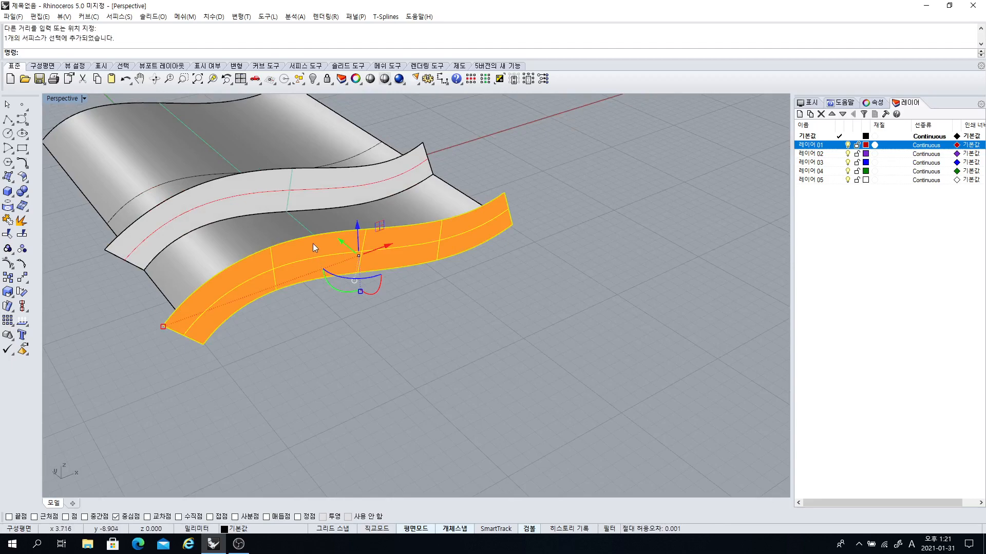
right_drag(313, 244, 186, 257)
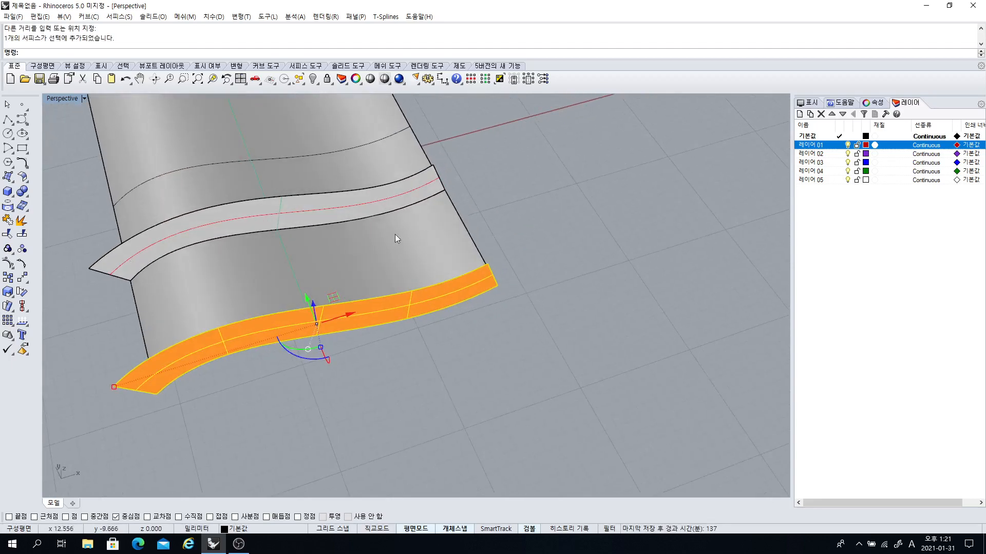
scroll(312, 173, up, 5)
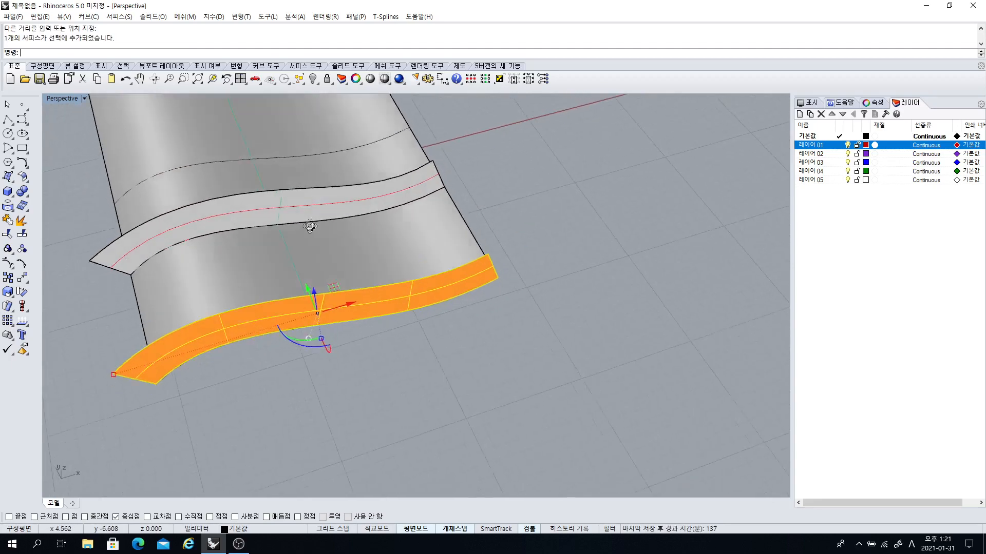
click(298, 167)
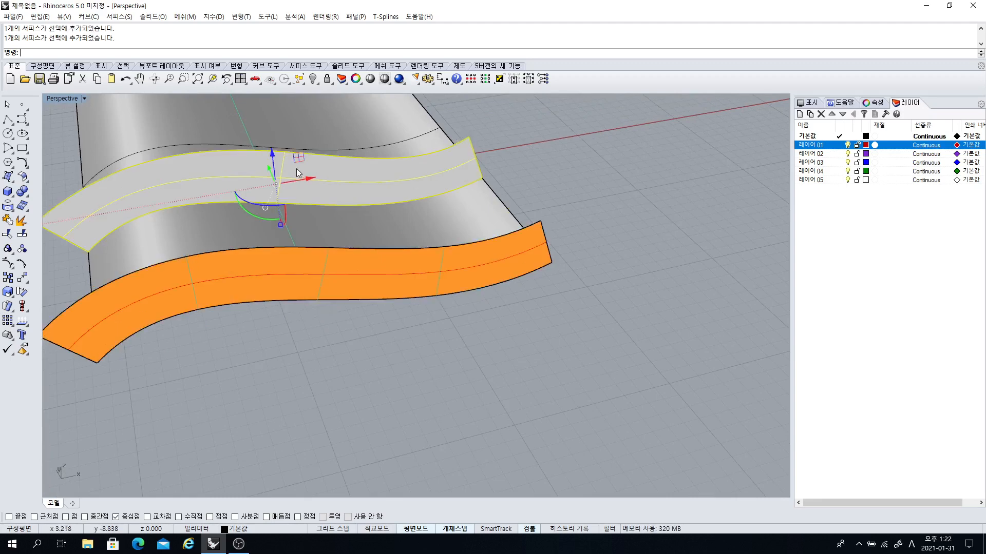
scroll(297, 168, down, 3)
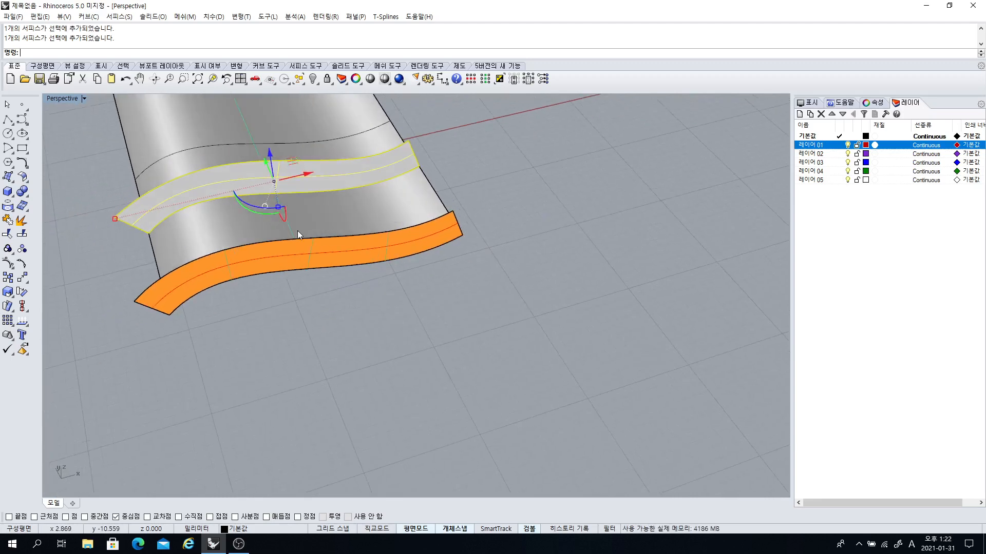
key(Delete)
click(282, 255)
key(Delete)
scroll(292, 264, down, 3)
- Return to the four-viewport layout and delete the wavy surface together with its two curves
right_drag(291, 264, 288, 236)
double_click(73, 100)
scroll(276, 238, down, 2)
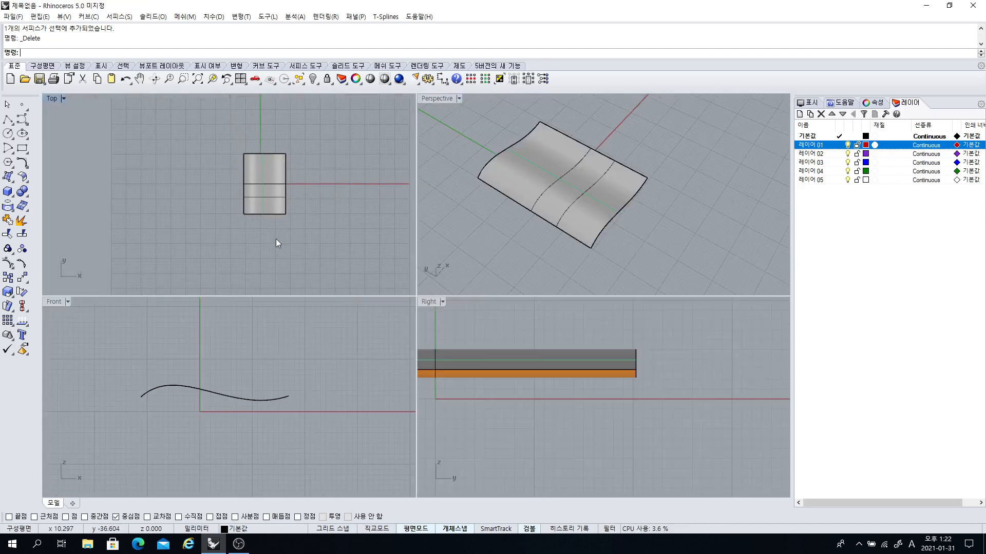
key(ctrl+a)
key(Delete)
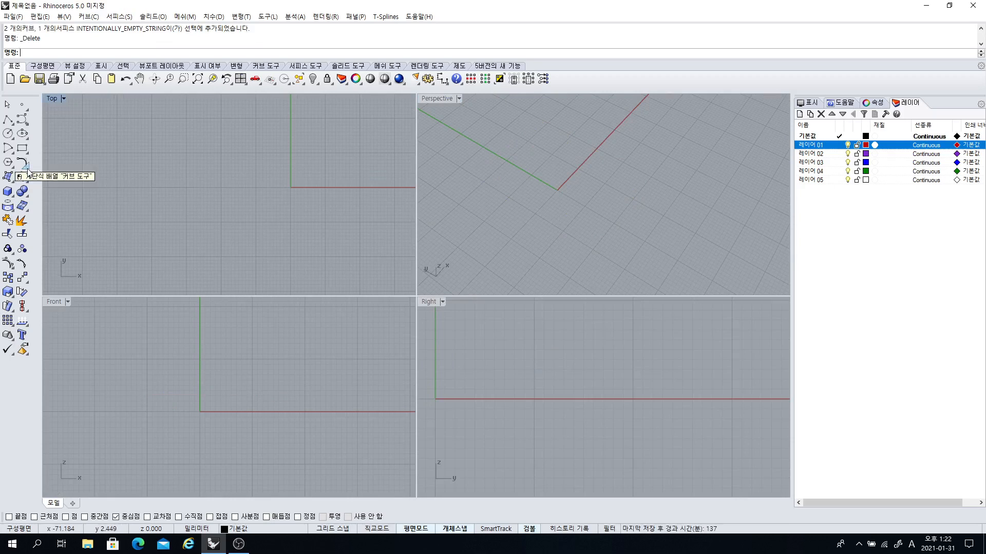
- Create a heightfield surface from the image 유선형메달 near the origin in Top view, using 20 x 20 samples, 10 mm height and control points at sample locations
click(12, 179)
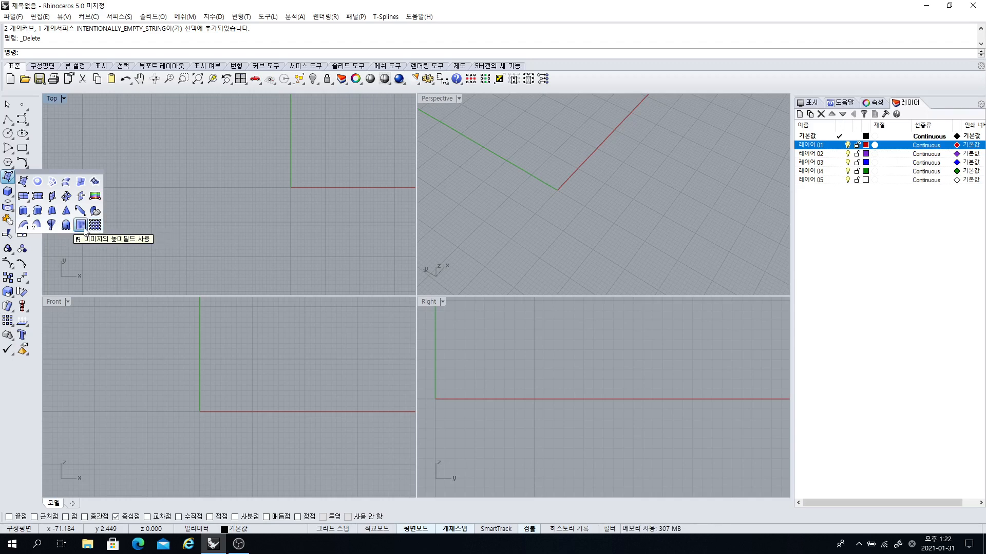
click(82, 226)
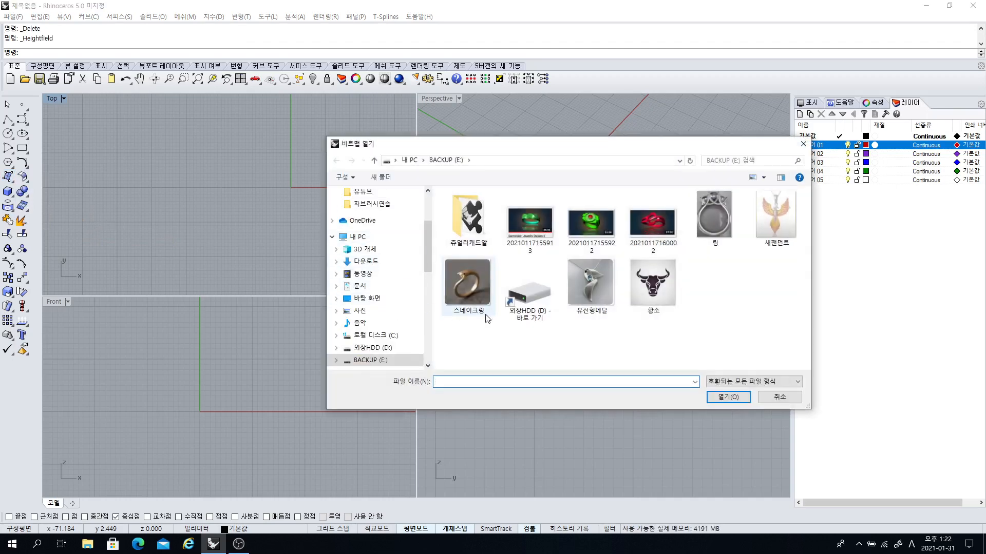
click(581, 297)
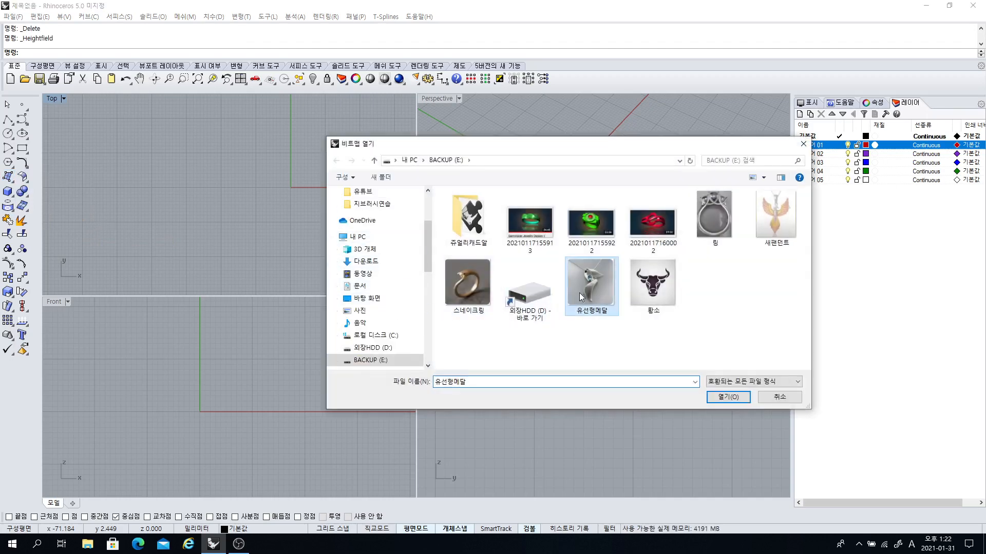
click(724, 398)
click(291, 187)
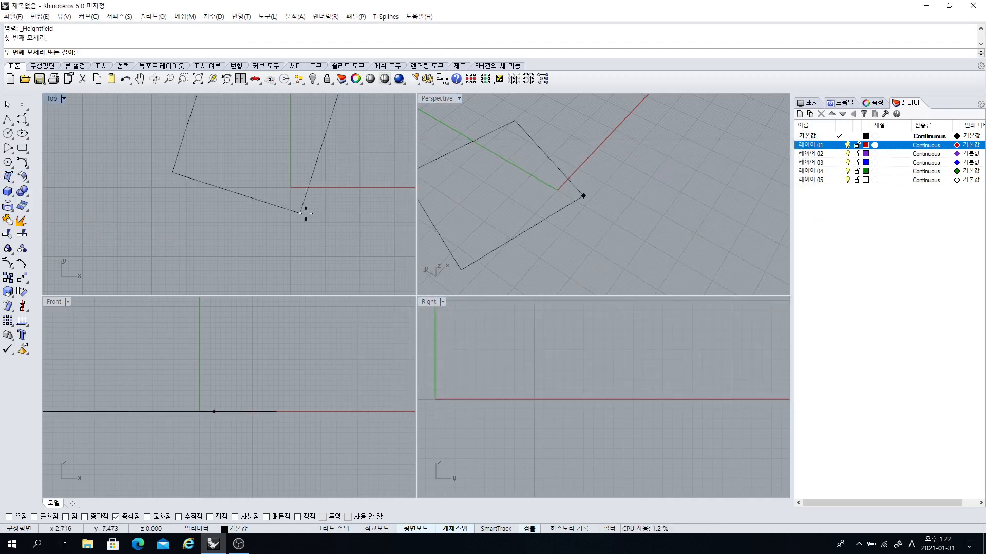
click(323, 192)
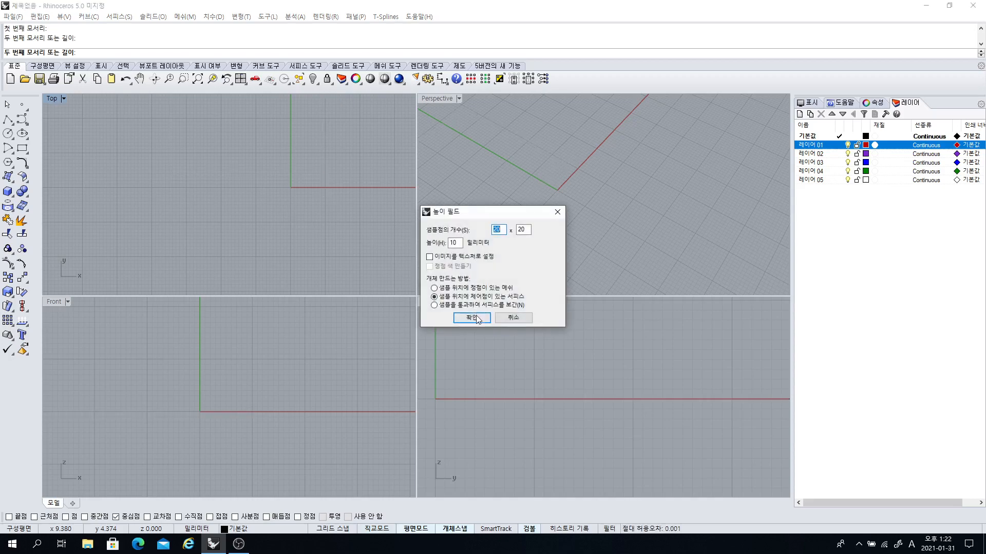
click(471, 318)
scroll(288, 215, up, 3)
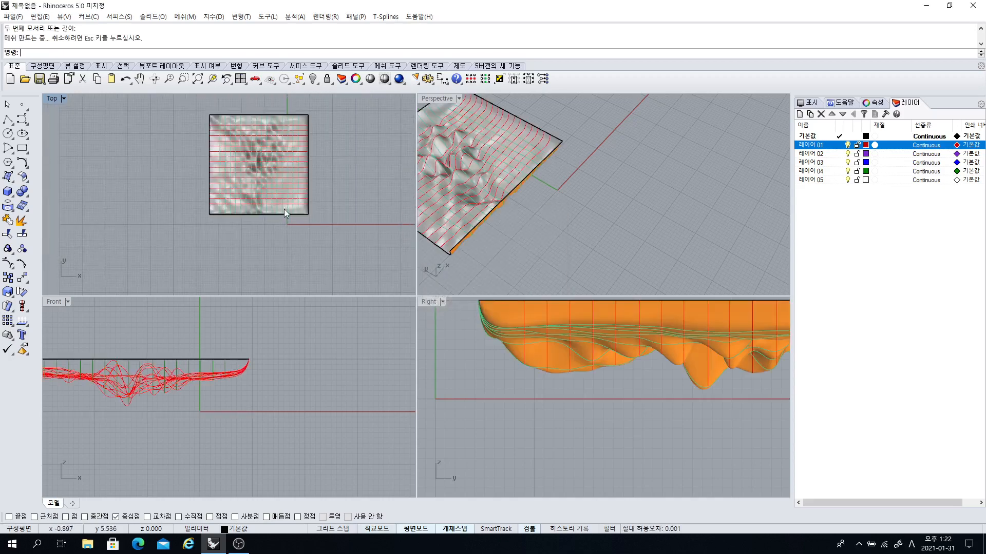
- Maximize the Top view and switch it to Rendered display mode to show the heightfield relief
double_click(51, 98)
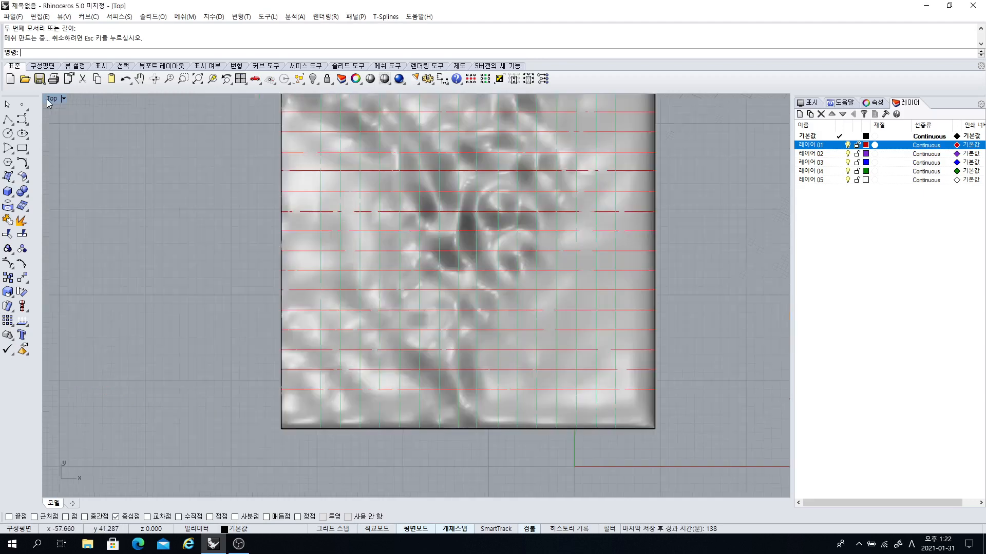
scroll(268, 226, down, 3)
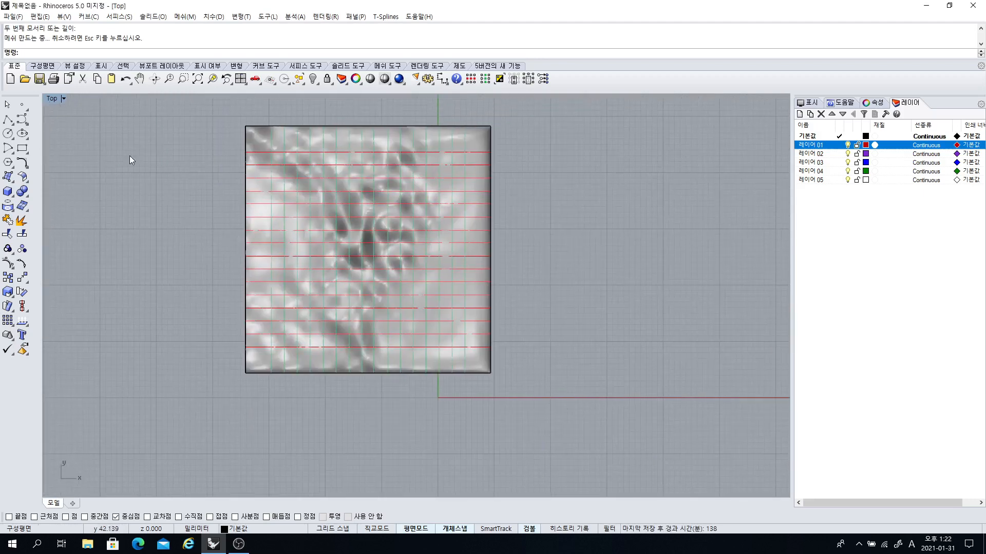
click(52, 99)
click(67, 149)
scroll(372, 236, up, 2)
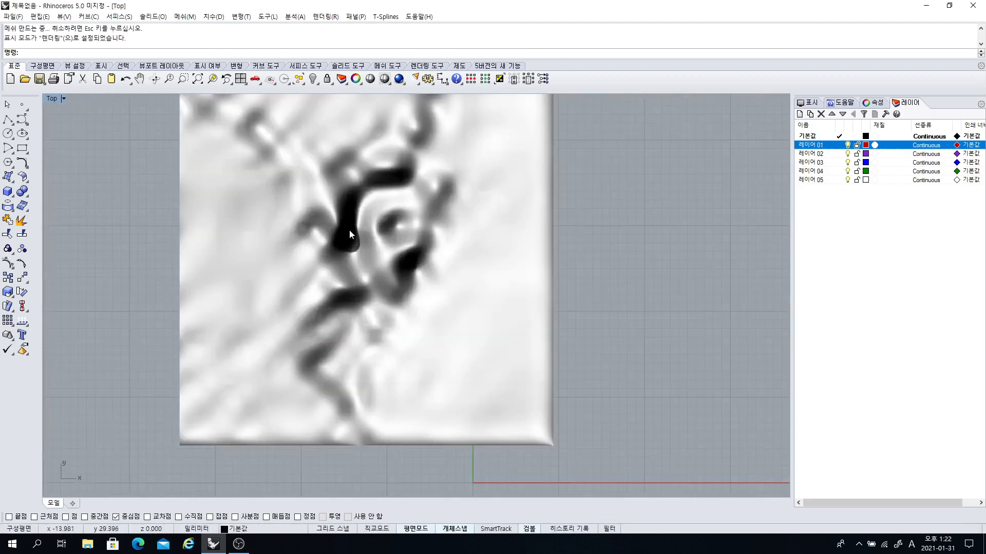
- Return to the four-viewport layout, inspect the heightfield surface in Perspective, and delete it
double_click(54, 98)
mouse_move(510, 204)
right_down()
mouse_move(556, 202)
mouse_move(586, 214)
mouse_move(593, 160)
mouse_move(531, 183)
mouse_move(528, 211)
right_up()
scroll(528, 208, up, 5)
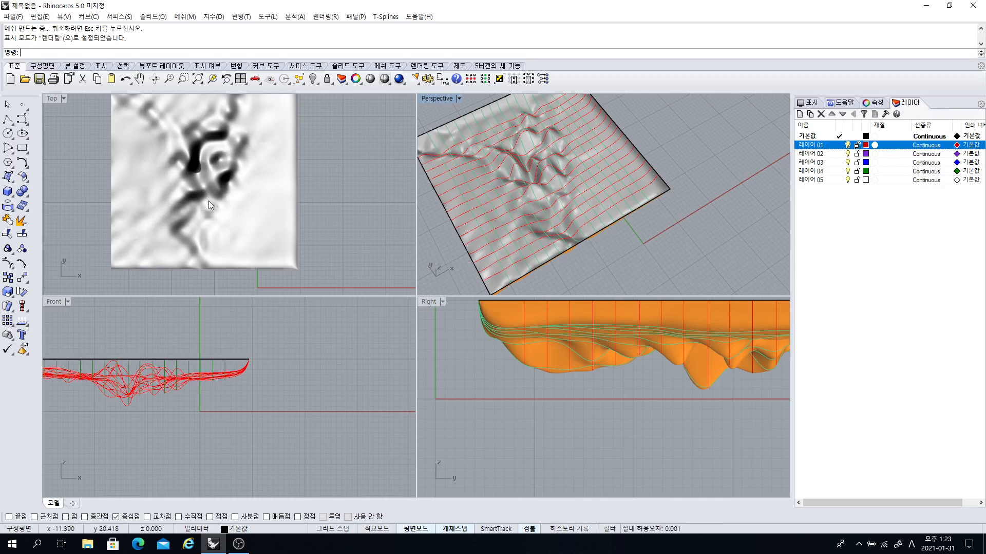
right_drag(208, 201, 229, 211)
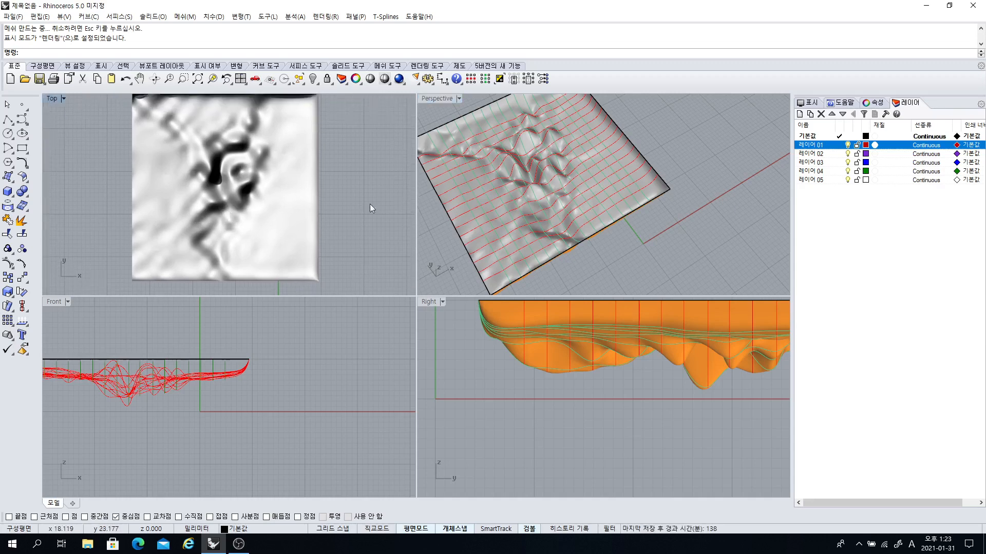
right_drag(519, 189, 568, 170)
scroll(538, 164, up, 5)
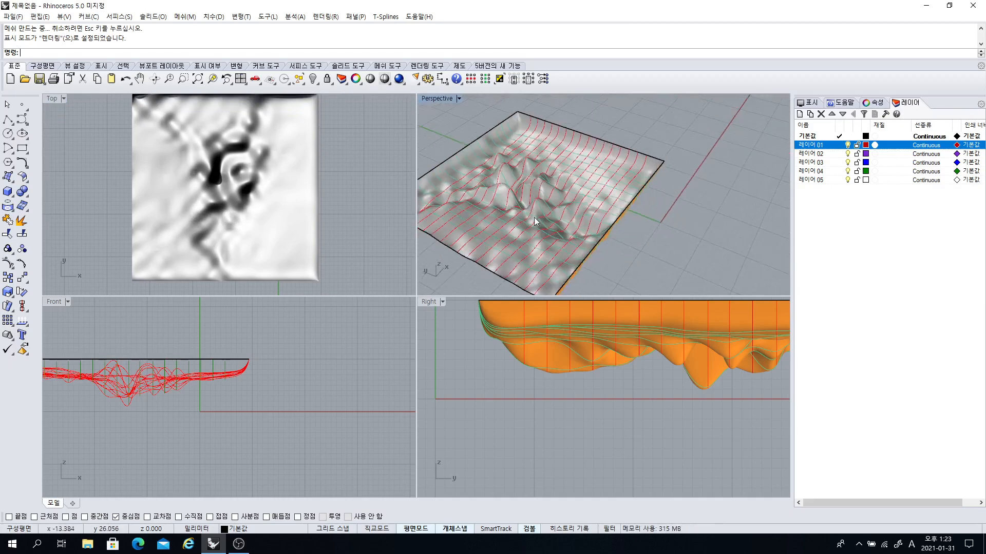
right_drag(525, 191, 482, 195)
click(291, 199)
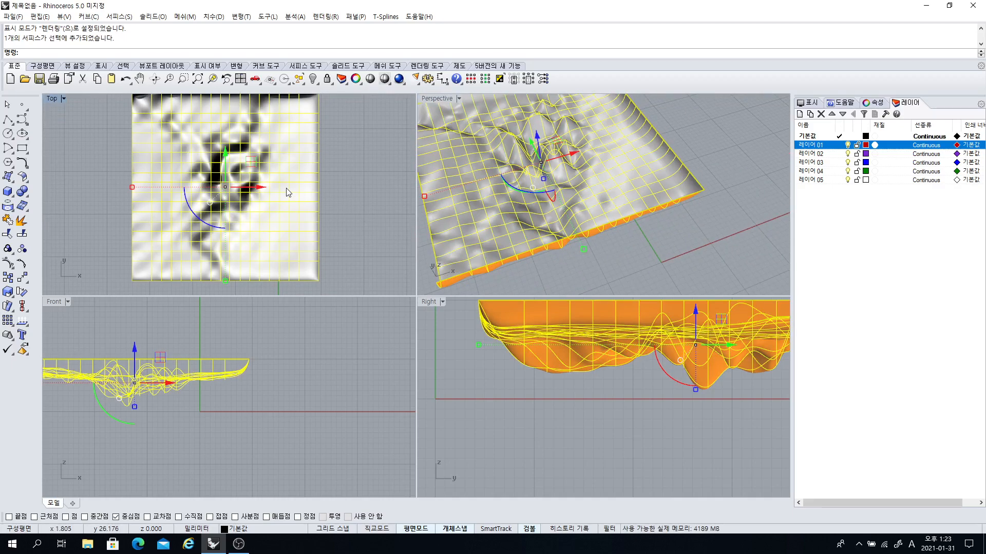
key(Delete)
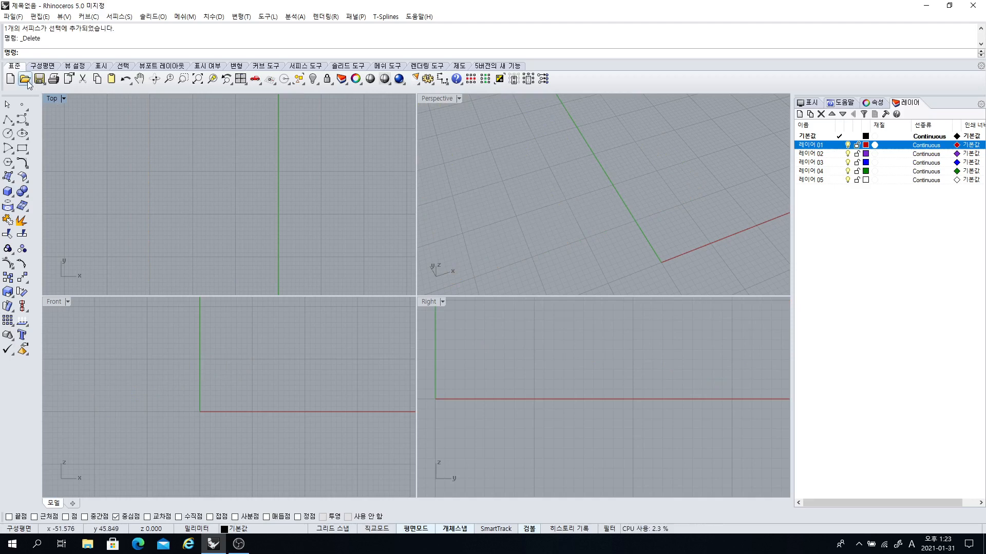
- Try to build a surface from a point grid in Top view with 5 points in U and 3 in V
click(9, 177)
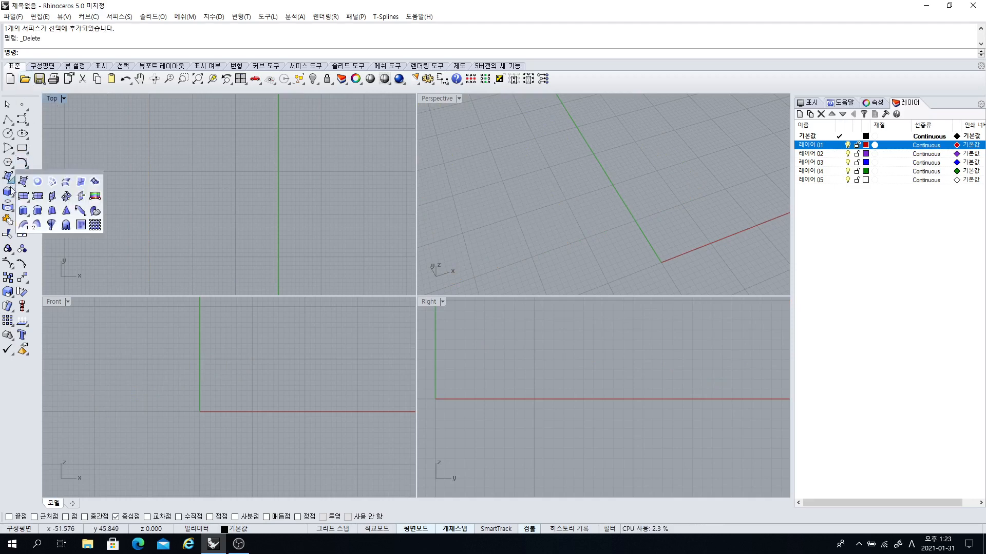
click(95, 225)
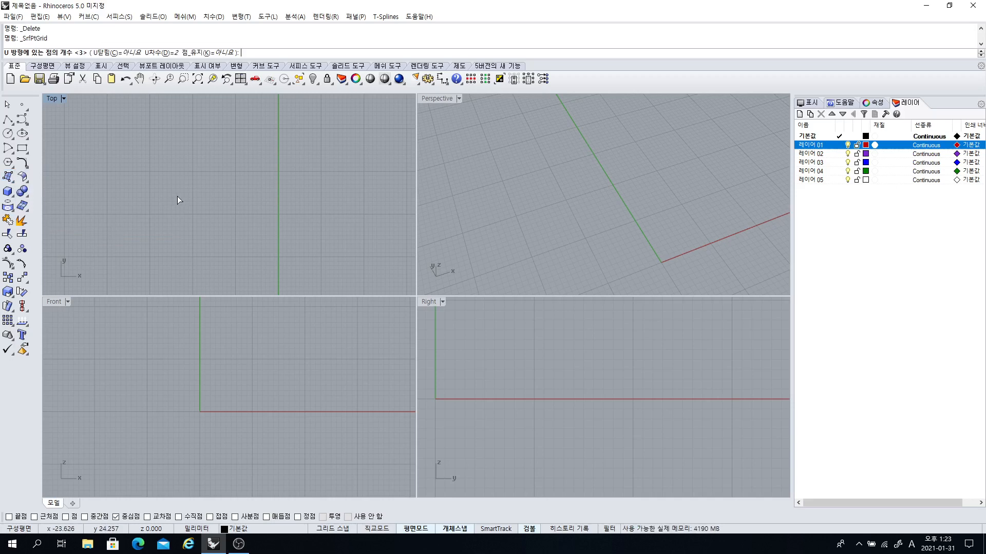
text(5)
key(Return)
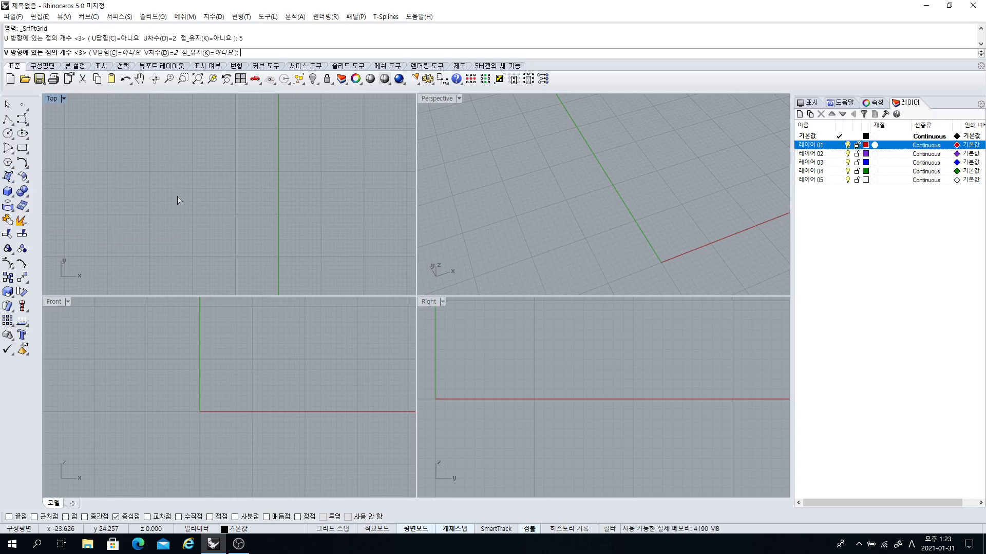
key(Return)
click(203, 176)
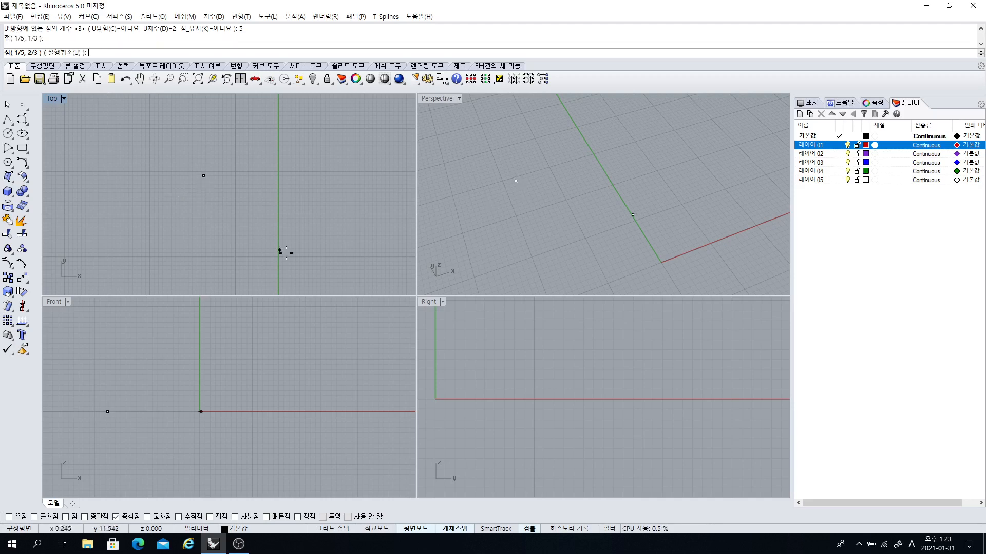
click(297, 256)
click(325, 180)
click(247, 157)
click(224, 202)
click(278, 231)
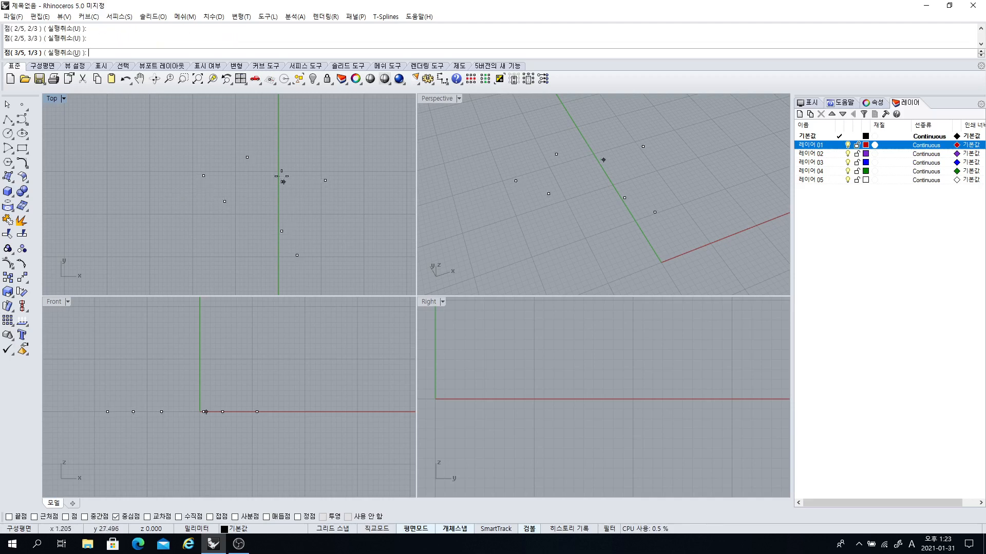
click(280, 176)
key(Escape)
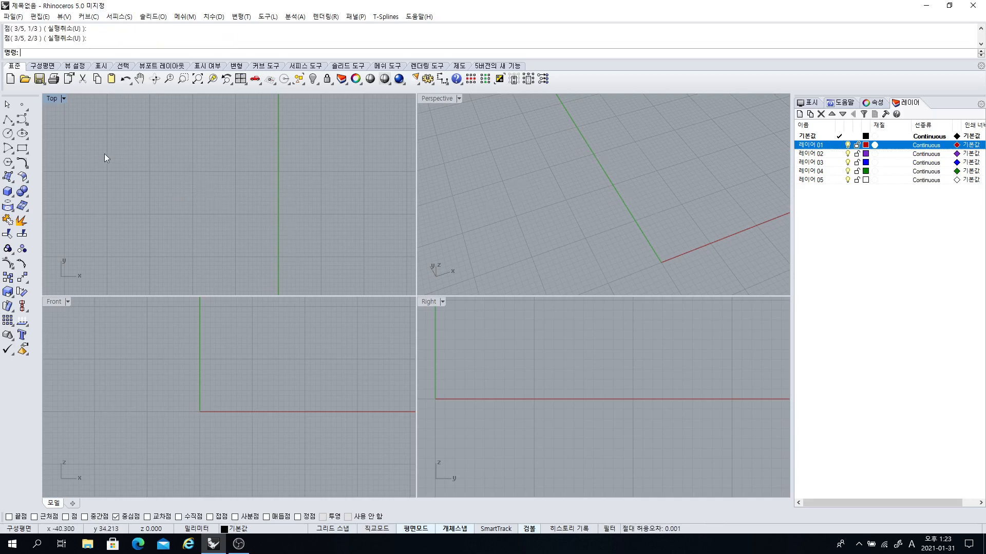
click(11, 183)
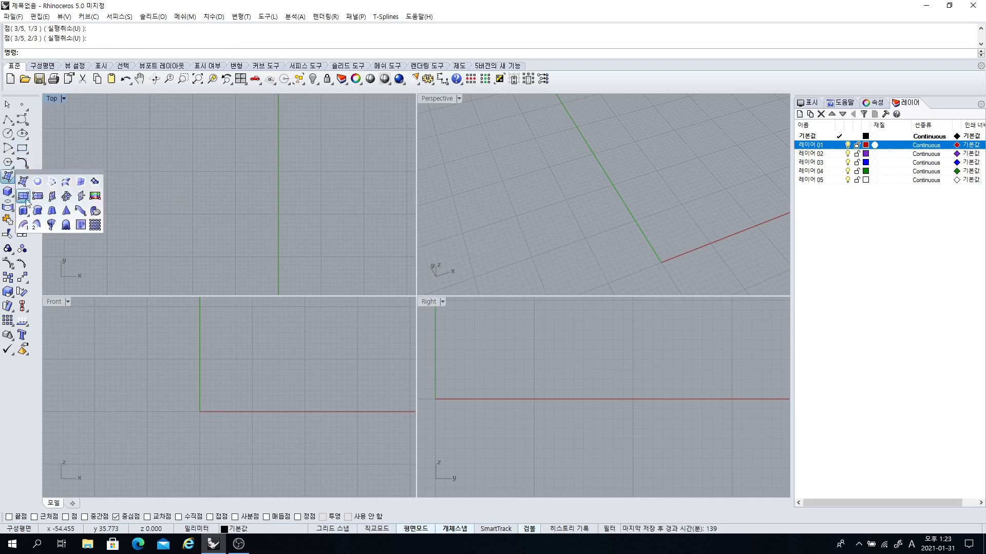
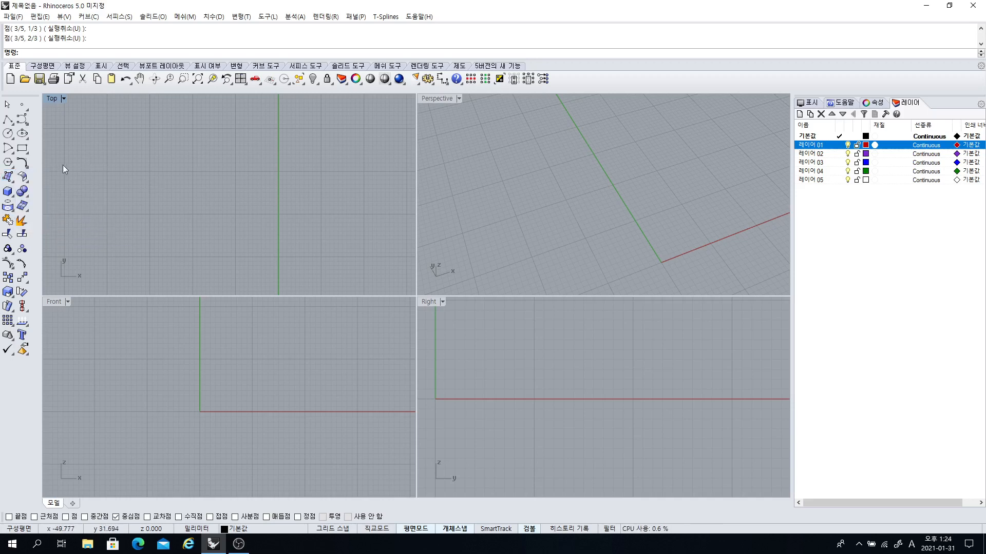
- Create a solid box from a corner-to-corner base in Top view, on the negative X side of the origin
click(8, 191)
click(191, 170)
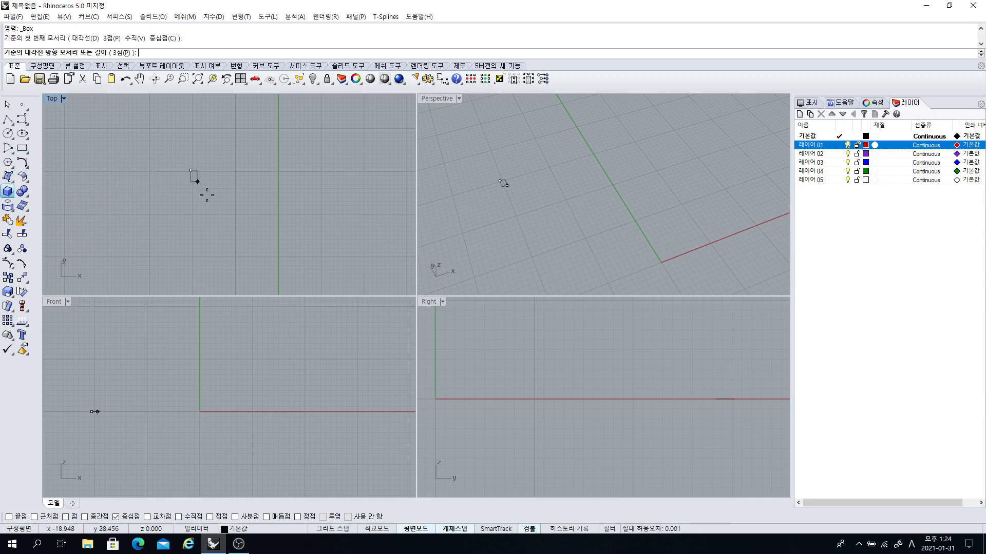
click(248, 231)
click(248, 186)
right_drag(571, 216, 557, 208)
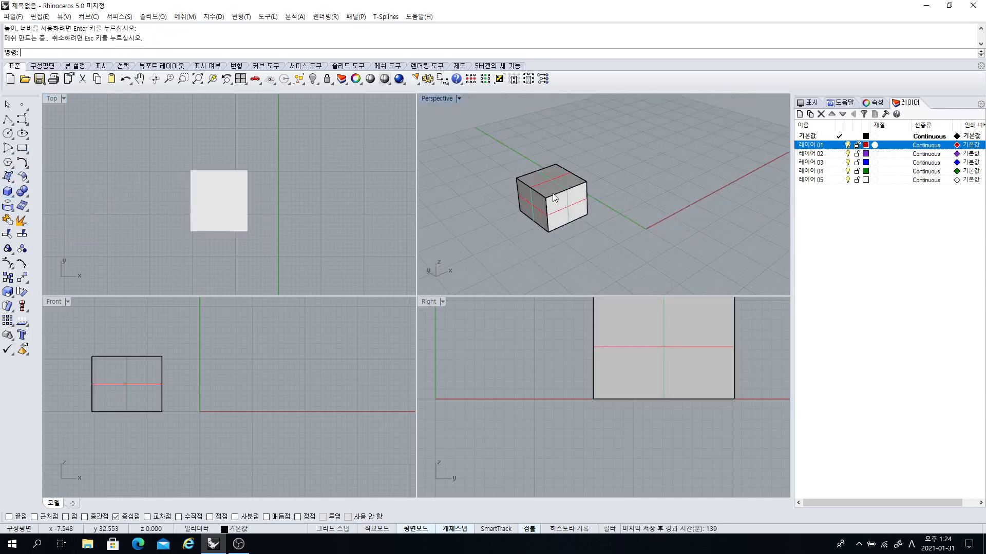
click(554, 205)
key(Escape)
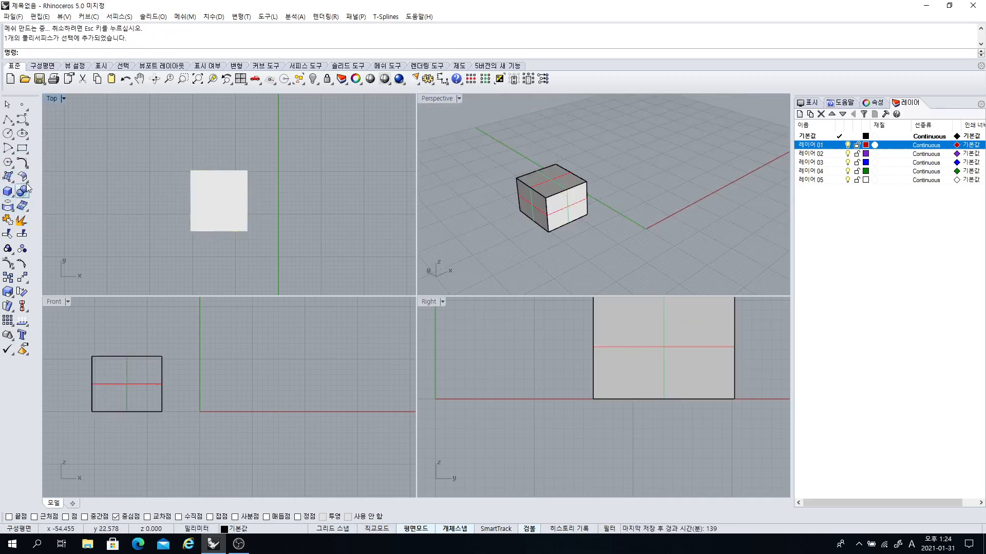
- Drape a surface over the box with a spacing of 5 from a window around it in Top view, and undo it
click(7, 177)
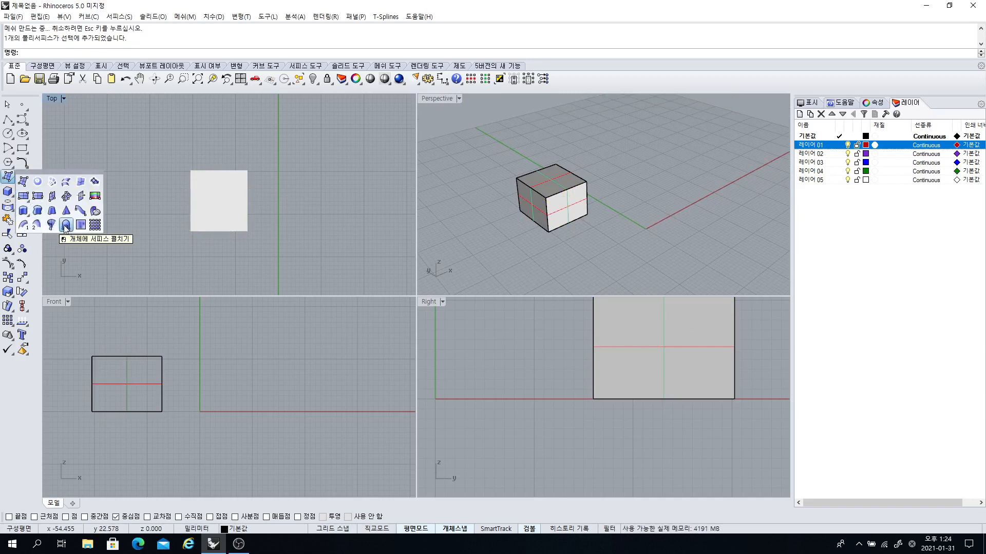
click(66, 225)
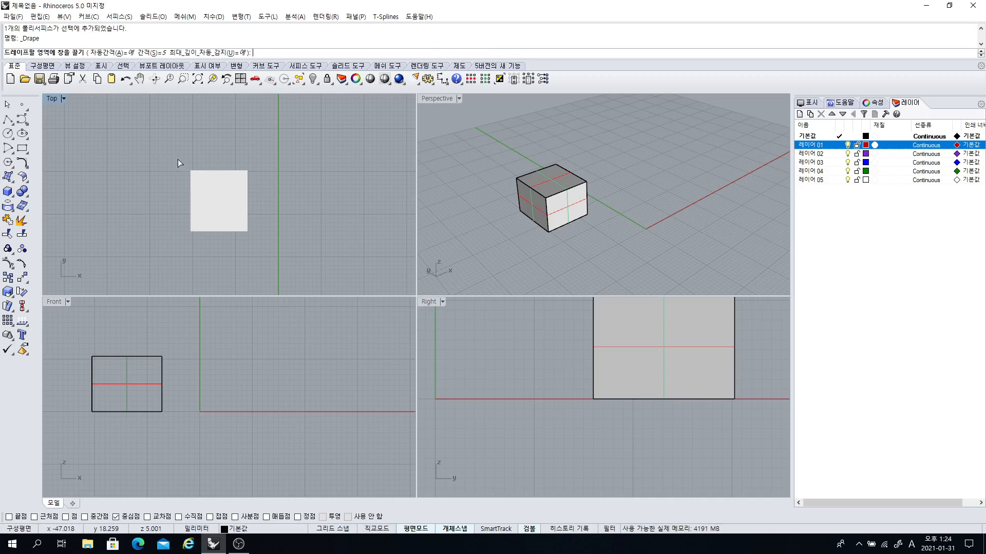
drag(173, 155, 263, 261)
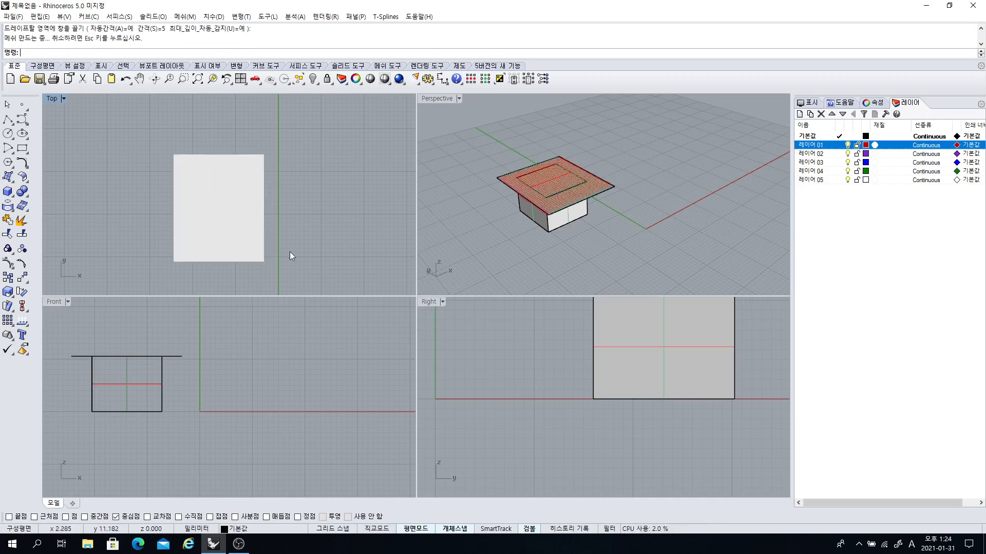
right_drag(497, 230, 512, 192)
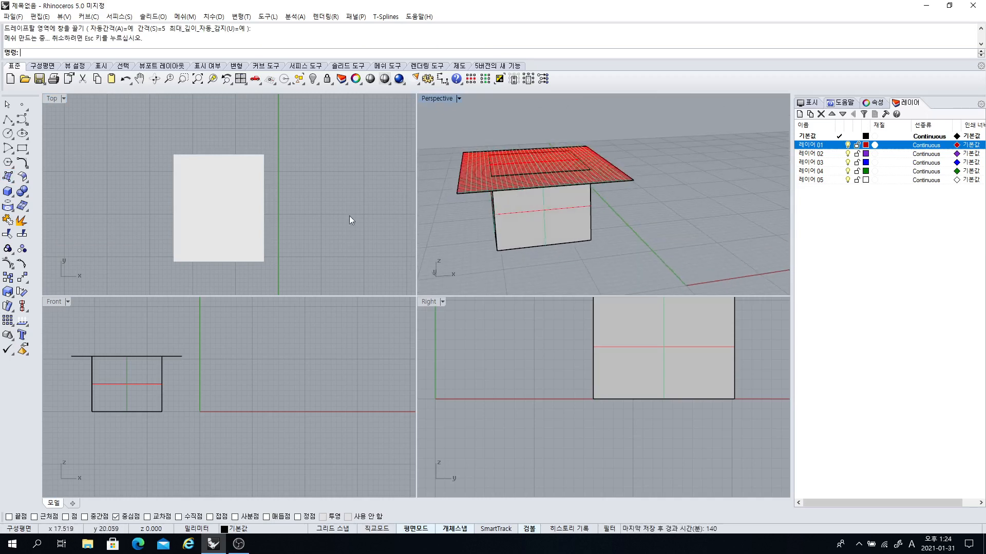
key(ctrl+z)
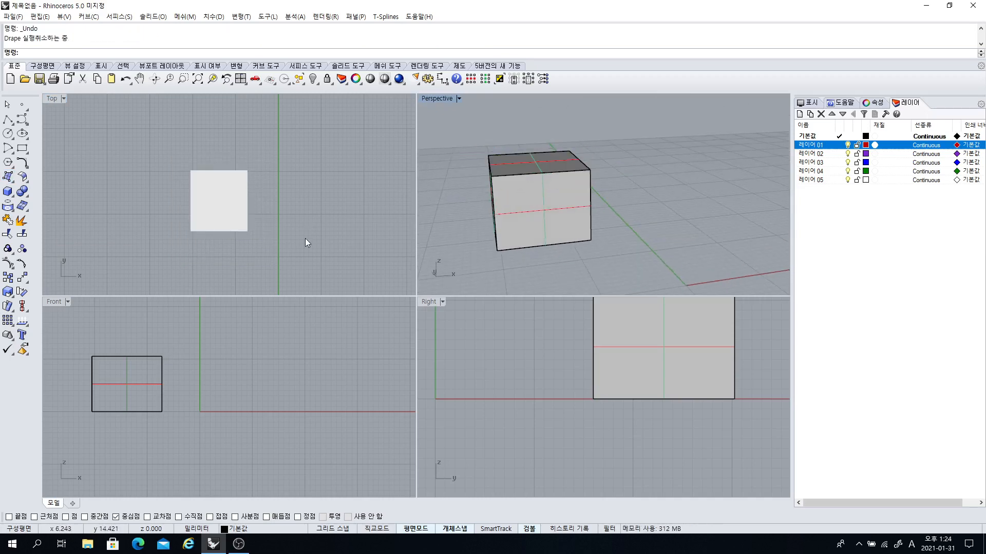
- Drape a surface over the box with a spacing of 1 from a larger window in Top view, and undo it
right_click(305, 238)
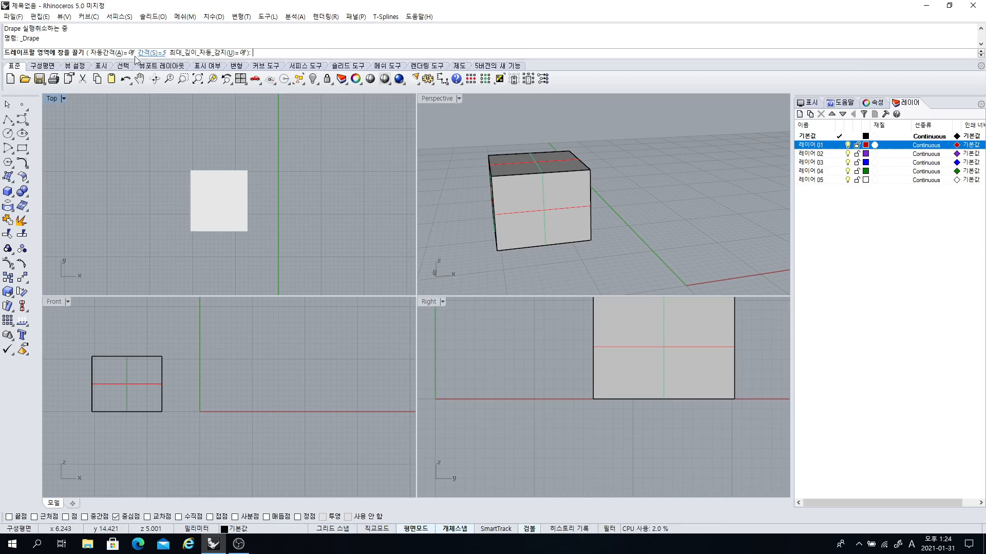
click(153, 53)
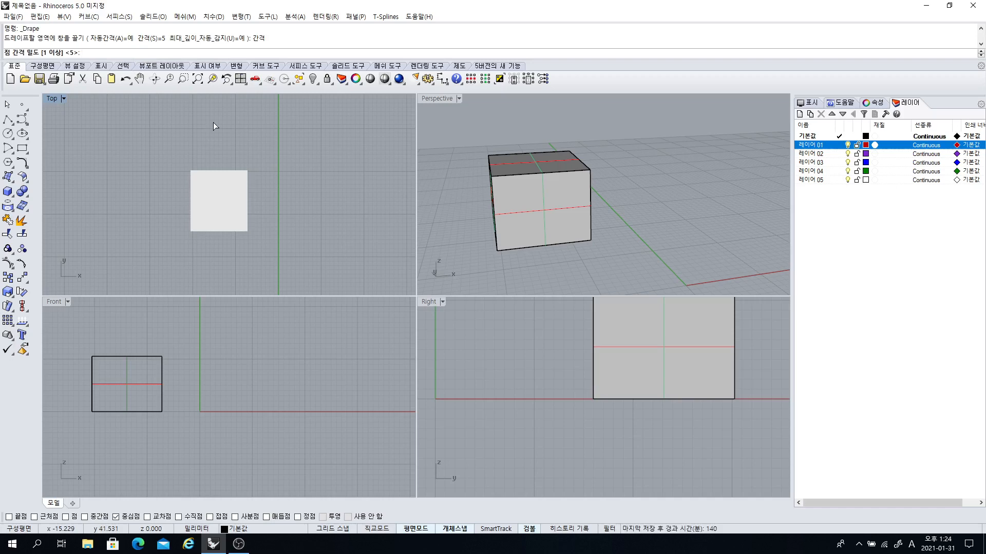
text(1)
key(Return)
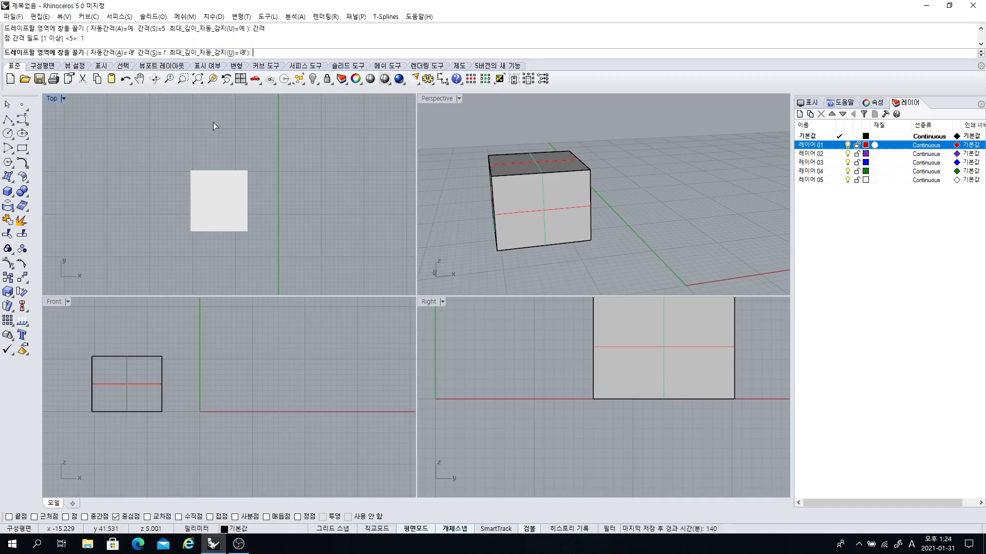
drag(160, 124, 261, 239)
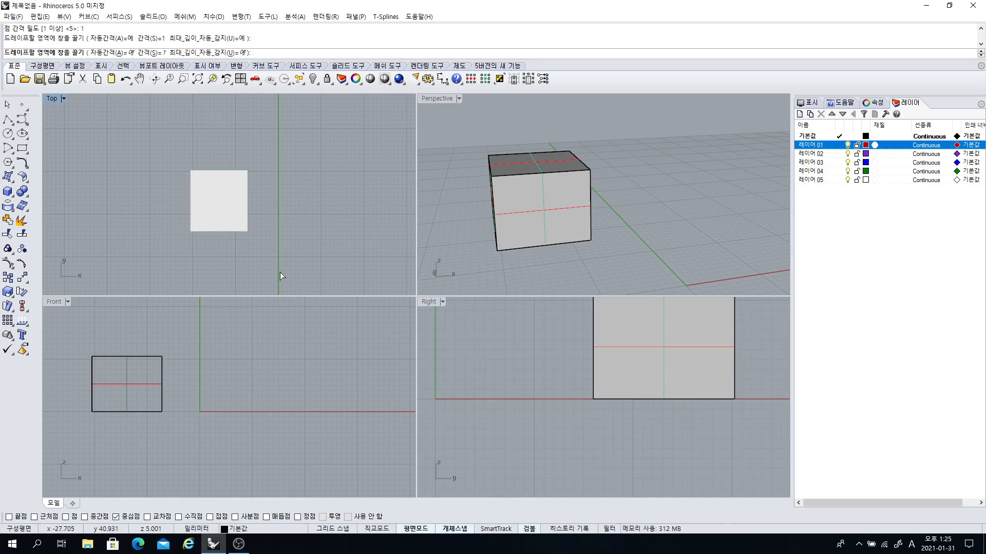
right_drag(519, 215, 568, 186)
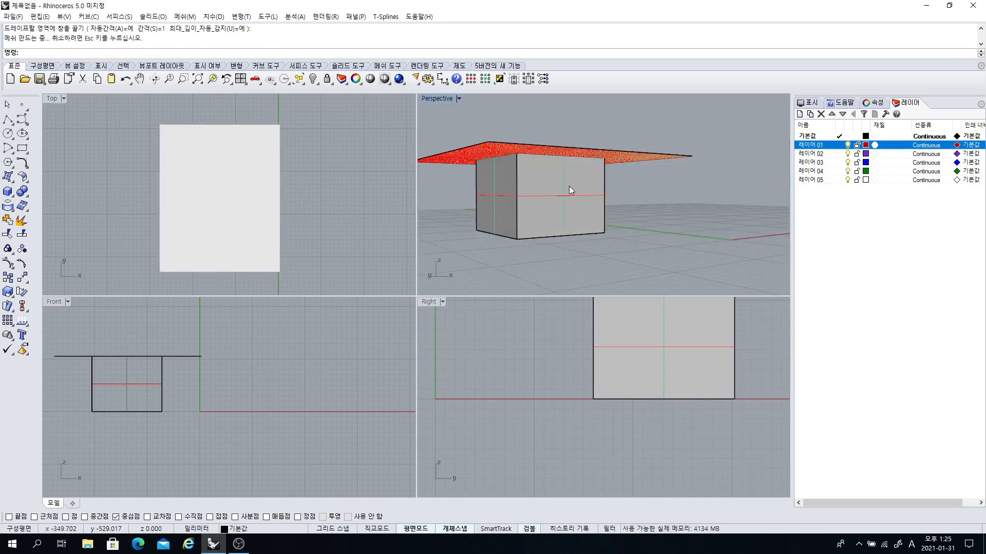
key(ctrl+z)
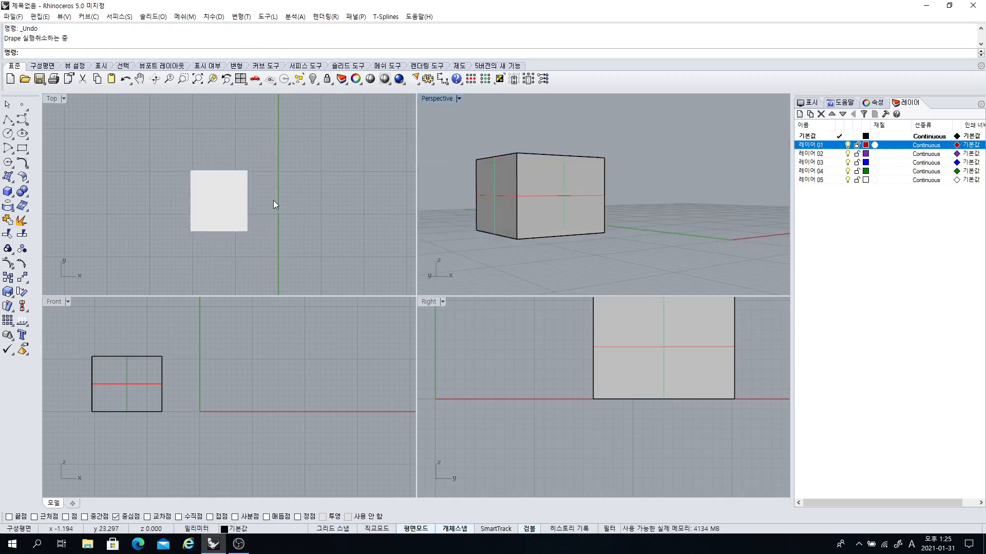
- Try to drape a surface over the box with a spacing of 100 from a window around it in Top view
right_click(273, 200)
click(152, 52)
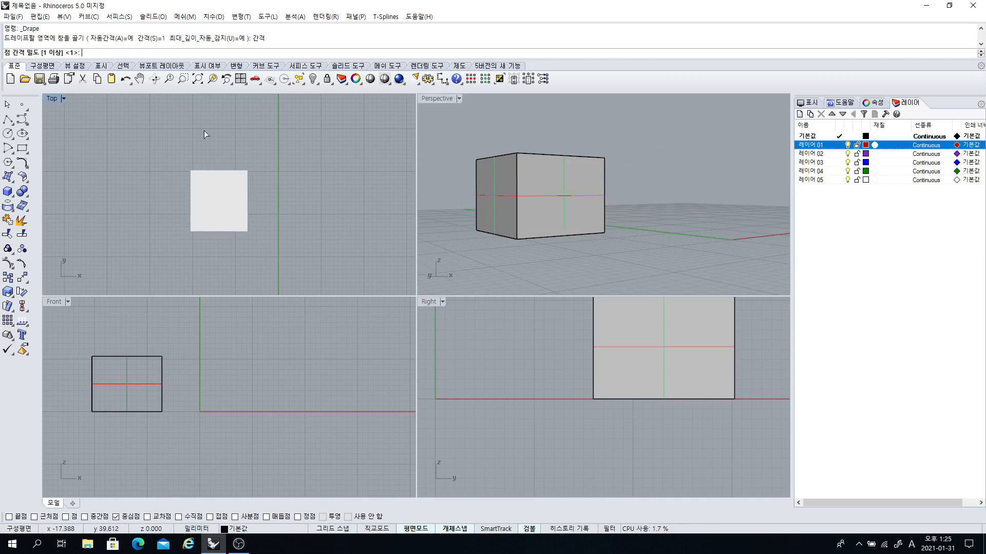
text(100)
key(Return)
drag(183, 143, 265, 274)
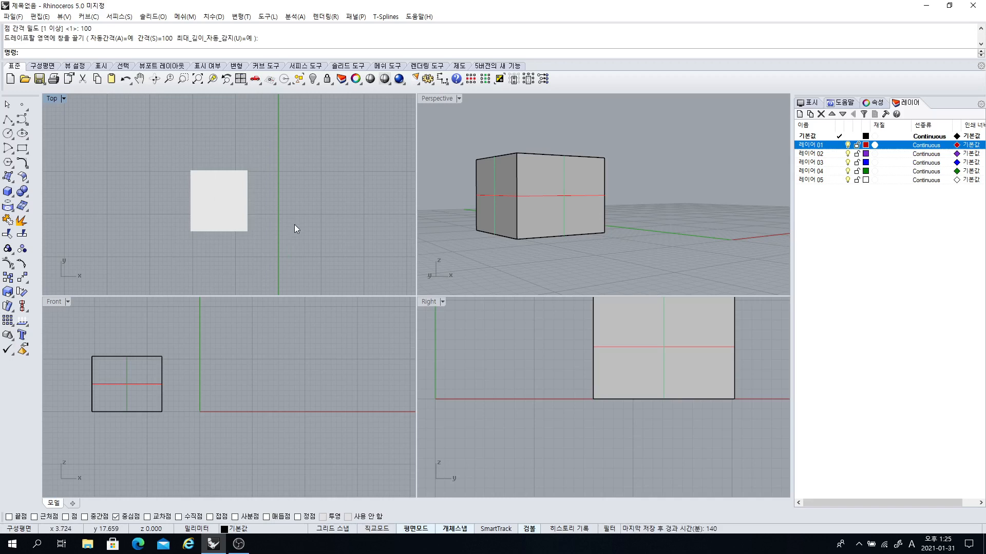
- Drape a surface over the box with a spacing of 20 from a window around it in Top view, and try another window
key(Return)
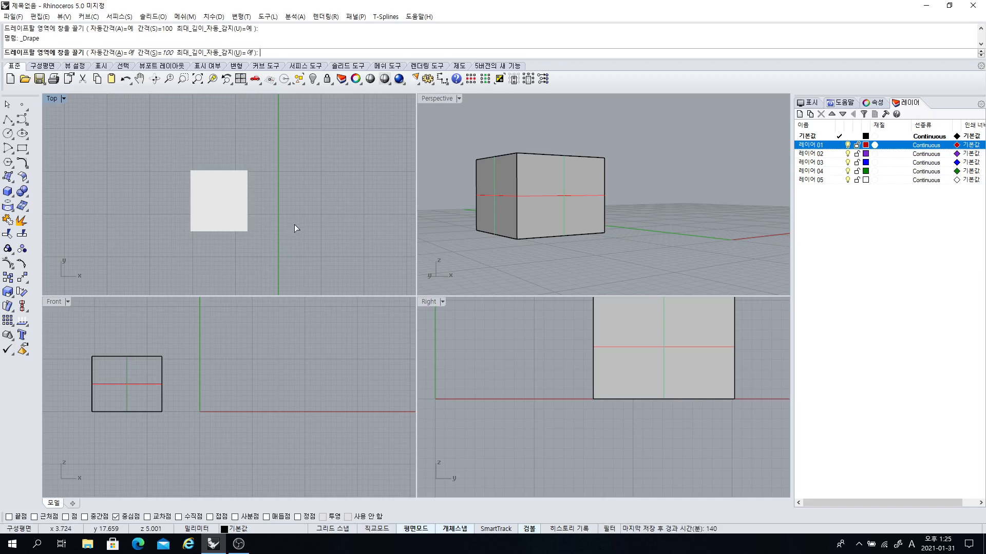
click(157, 53)
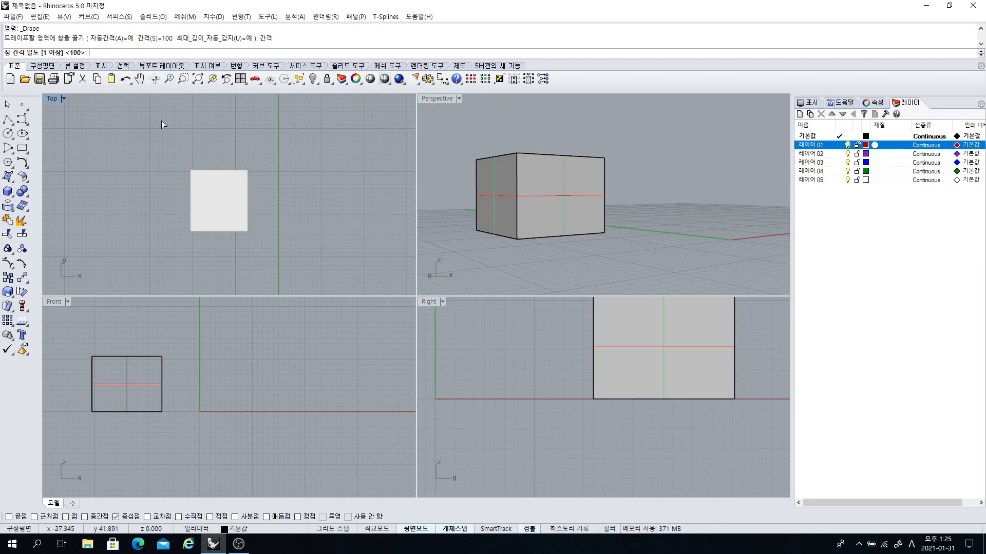
text(20)
key(Return)
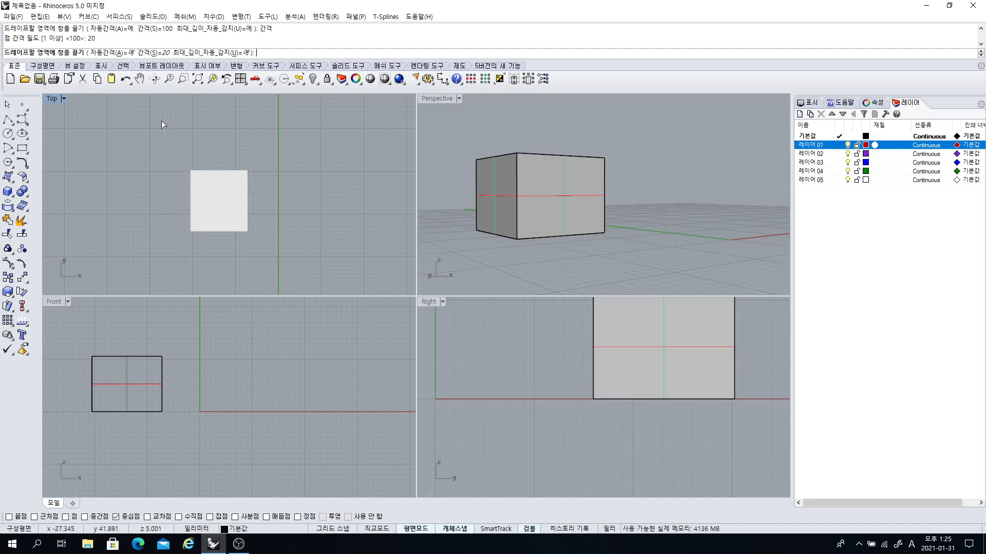
drag(162, 124, 283, 287)
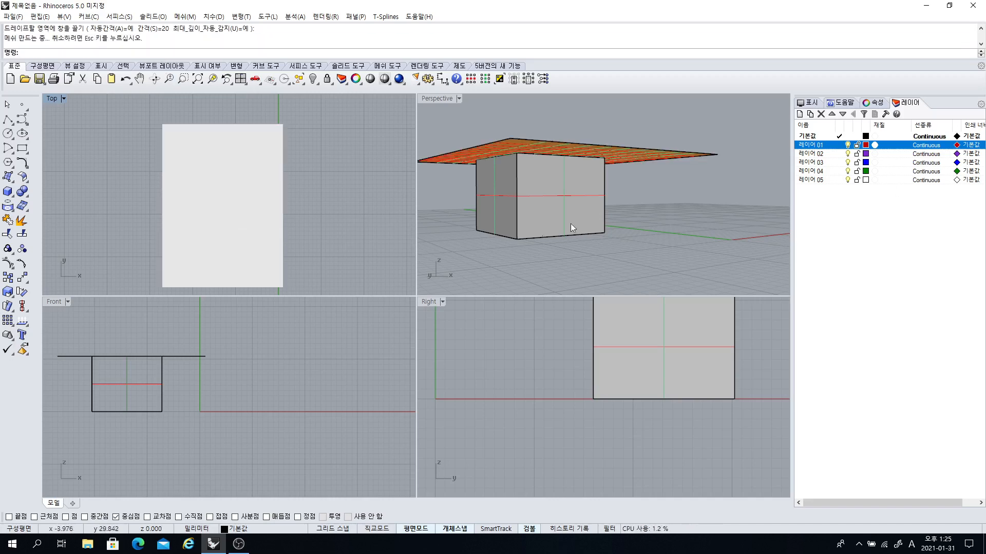
right_drag(571, 223, 544, 236)
scroll(286, 194, down, 4)
right_click(146, 137)
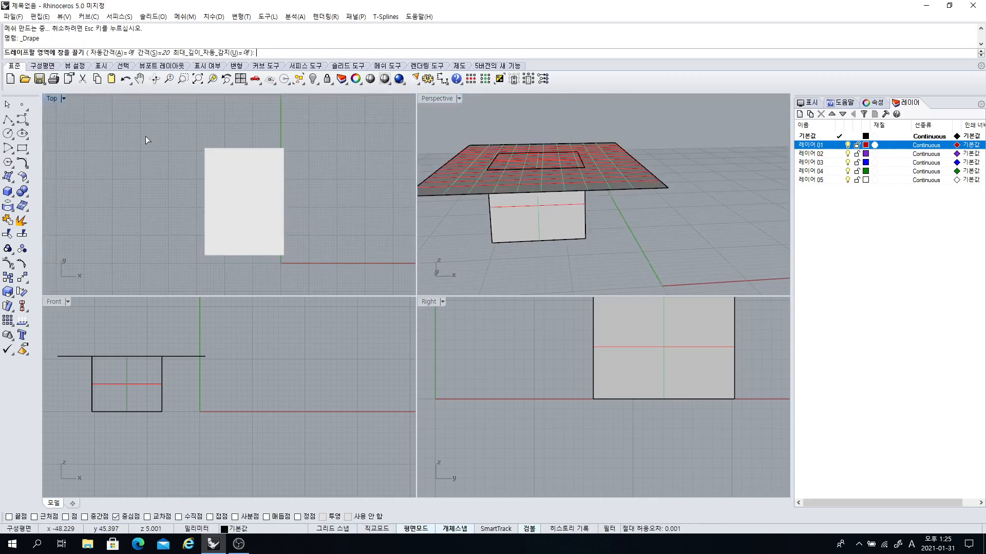
drag(243, 232, 56, 109)
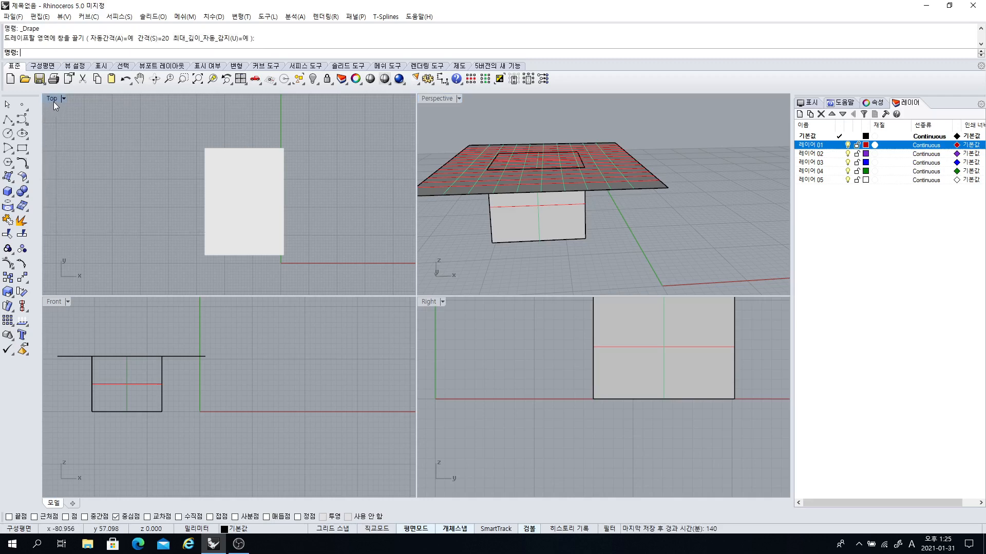
- Switch the Top view to Shaded display and delete the draped surface
click(52, 98)
click(67, 137)
click(259, 228)
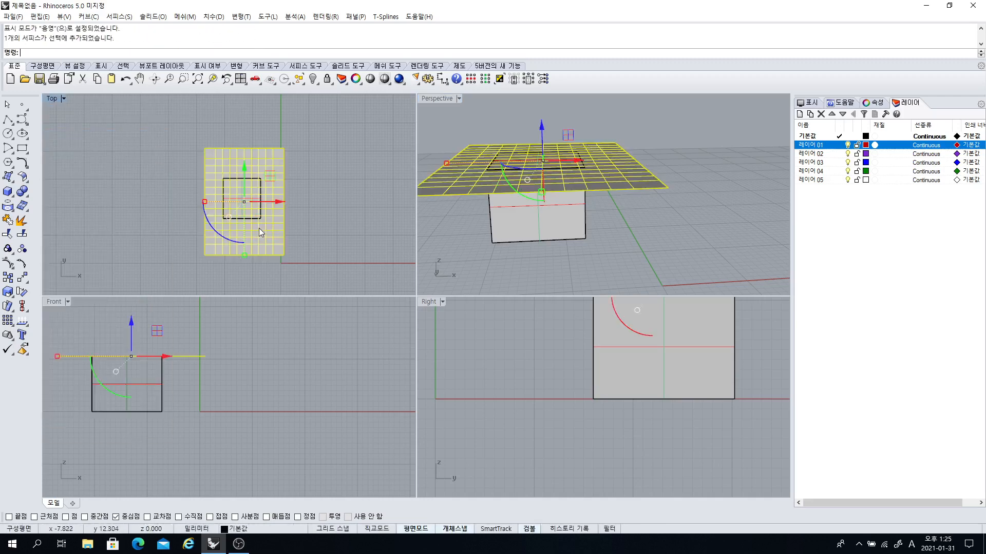
key(Delete)
scroll(512, 229, down, 4)
scroll(249, 431, down, 4)
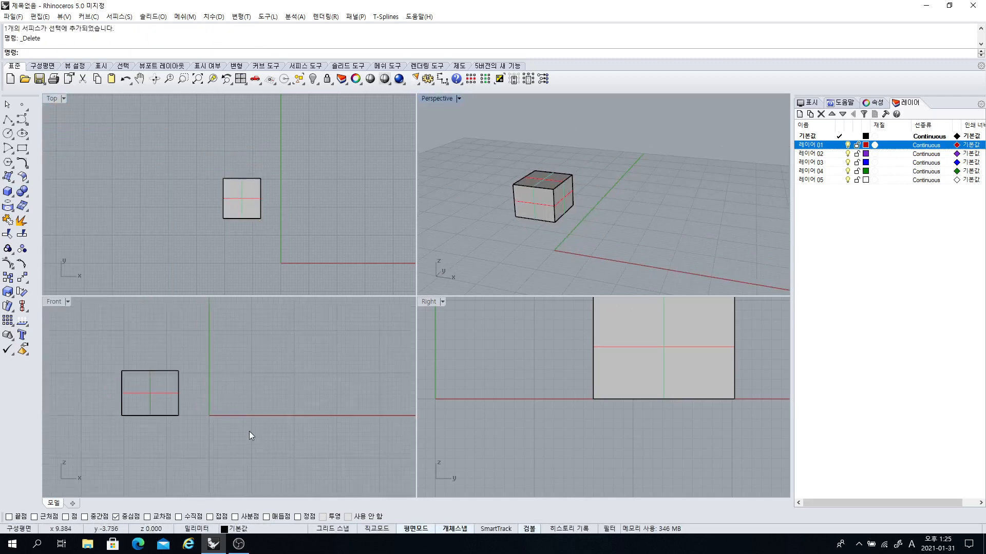
- Move the box in Top view so that it is centred on the origin
right_drag(231, 389, 301, 392)
right_drag(274, 243, 253, 204)
click(218, 157)
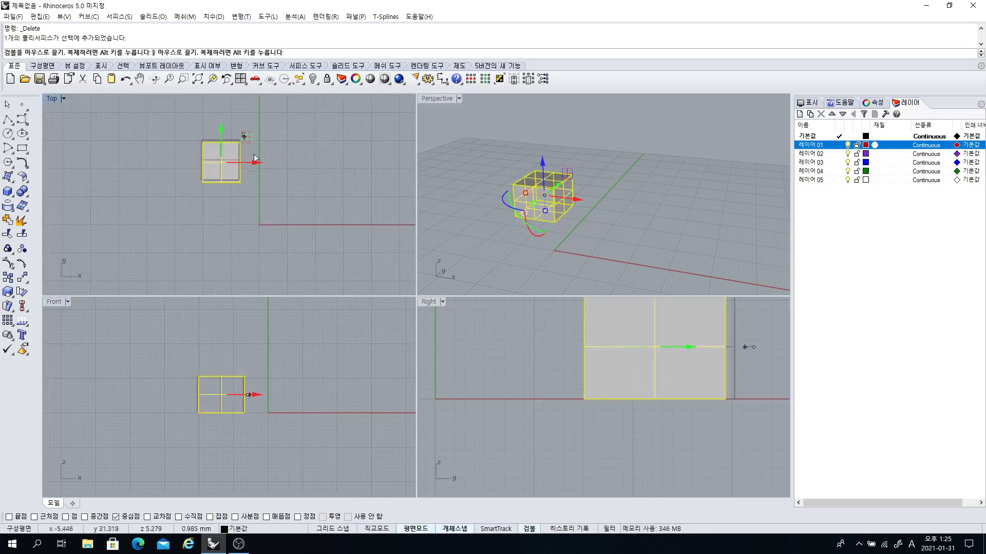
drag(254, 154, 291, 199)
click(287, 197)
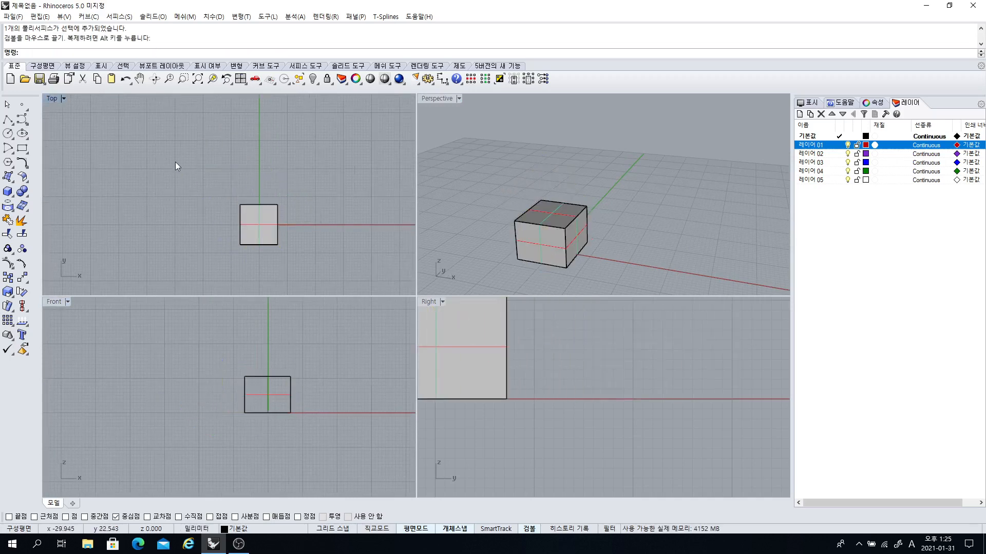
key(ctrl+alt+s)
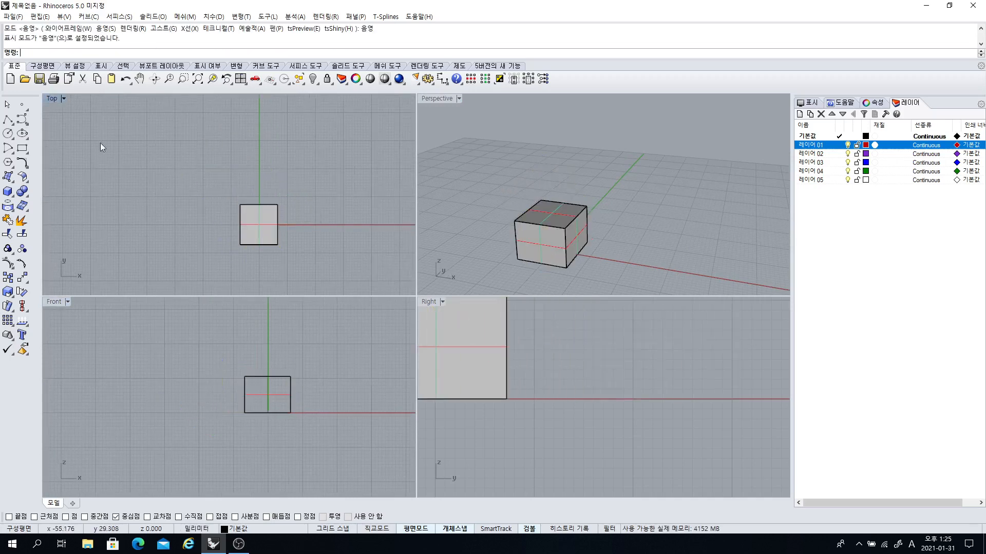
- Start the Drape command with automatic maximum depth detection off and the maximum depth set to 1
click(8, 177)
click(65, 226)
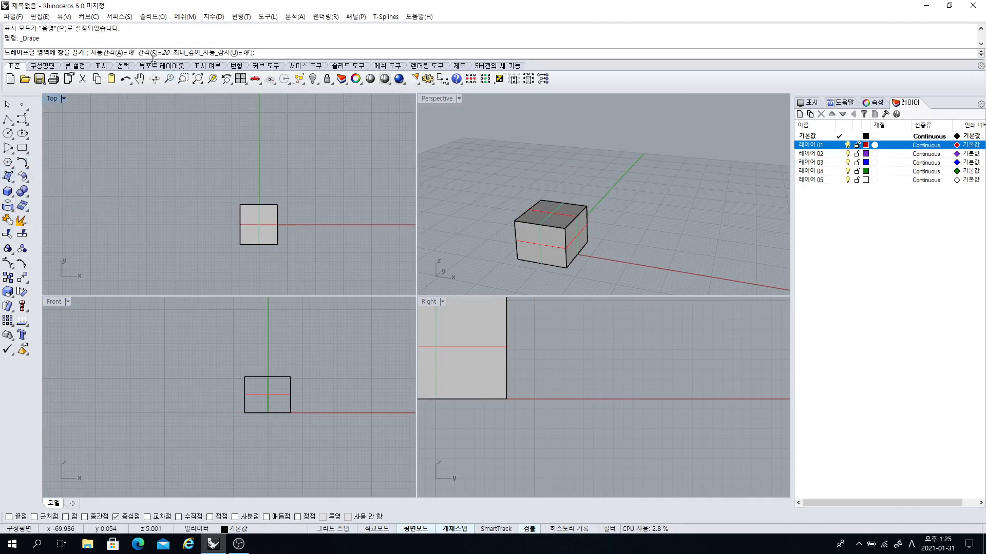
click(190, 56)
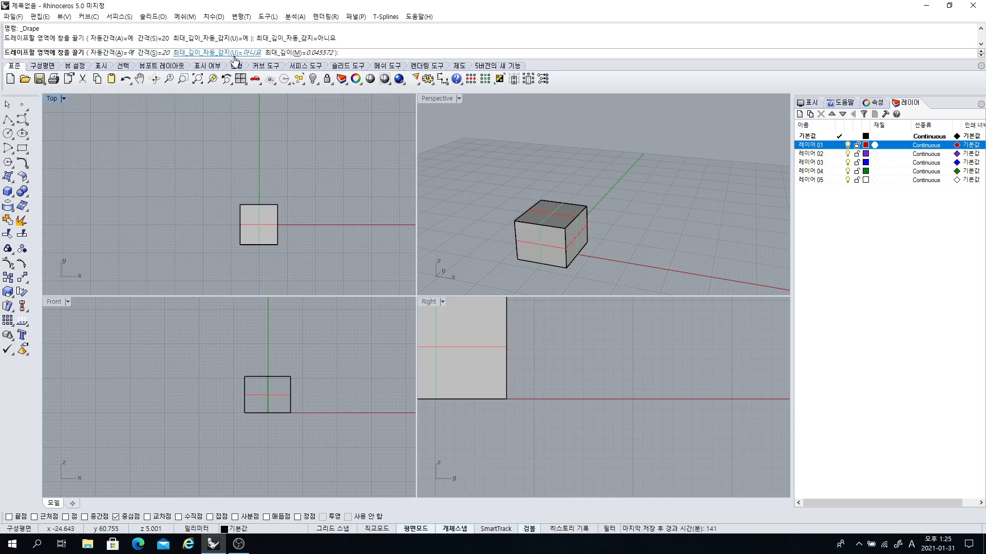
click(317, 55)
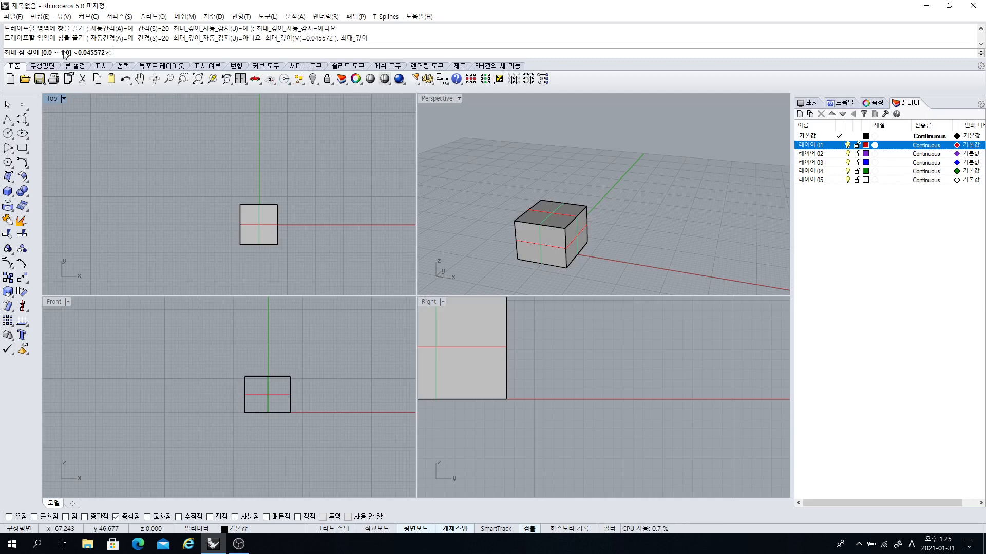
text(1)
key(Return)
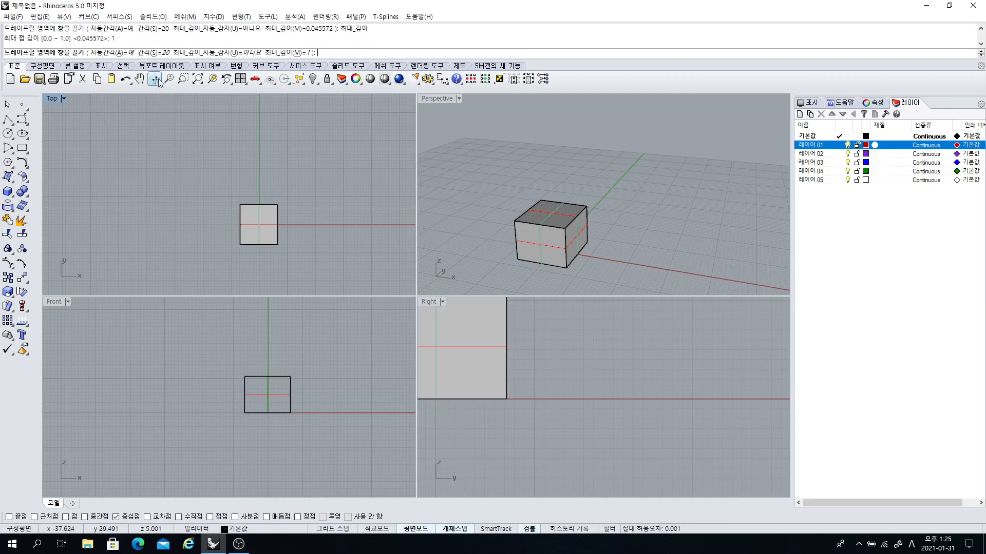
- Turn off the drape's automatic spacing and set its point counts to 50 in both U and V
click(123, 53)
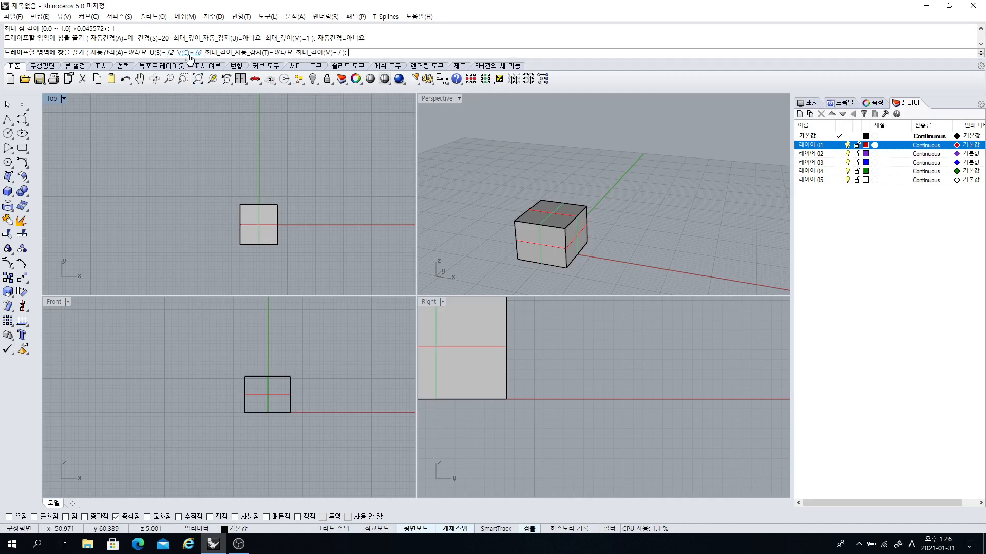
click(155, 53)
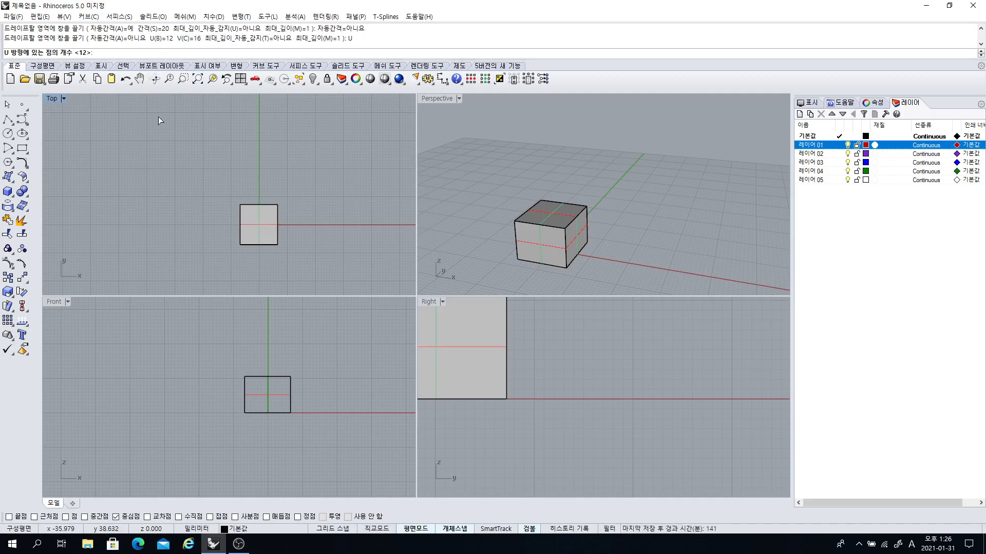
text(50)
key(Return)
click(186, 54)
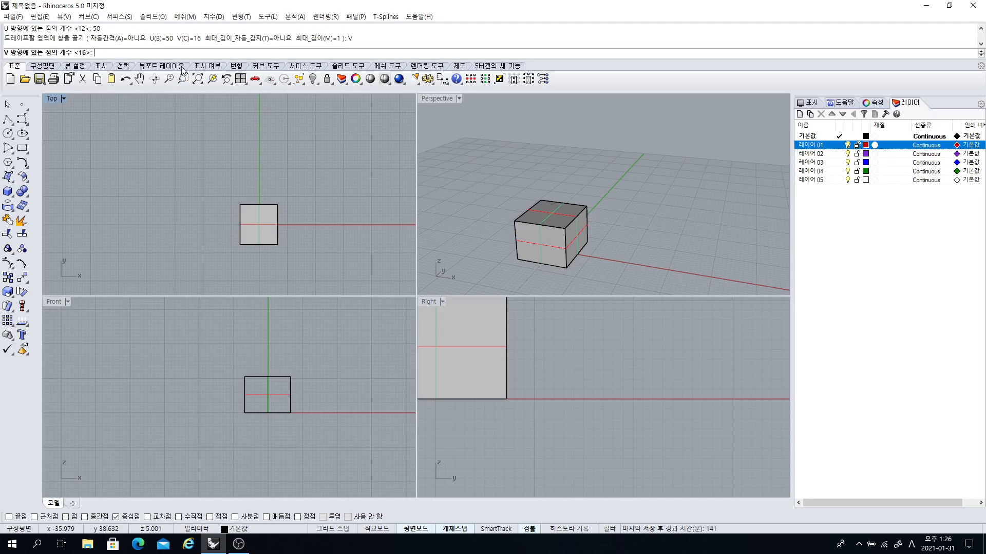
text(50)
key(Return)
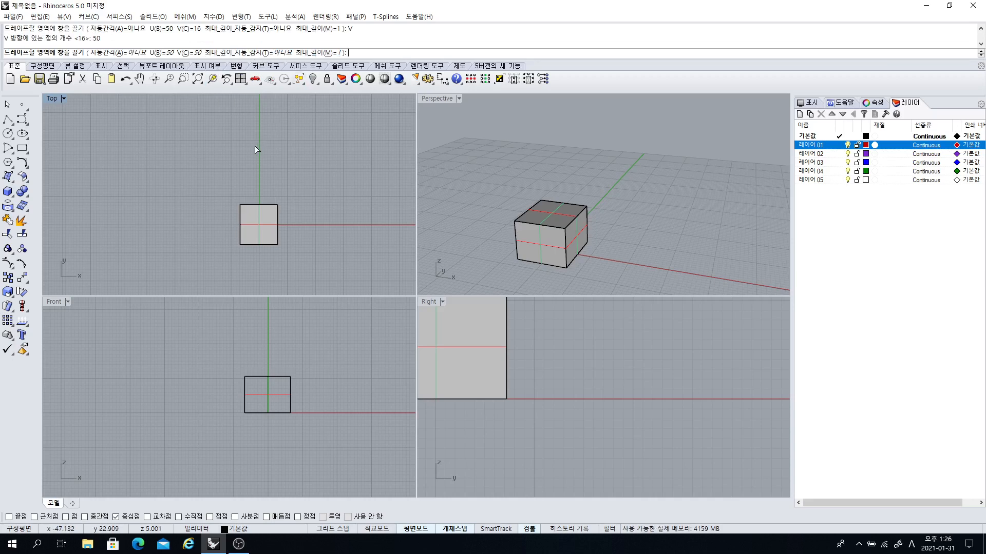
- Drape the surface over the box from a window around it in Top view
drag(216, 172, 304, 279)
right_drag(547, 259, 514, 212)
right_drag(557, 160, 574, 153)
right_drag(526, 231, 497, 242)
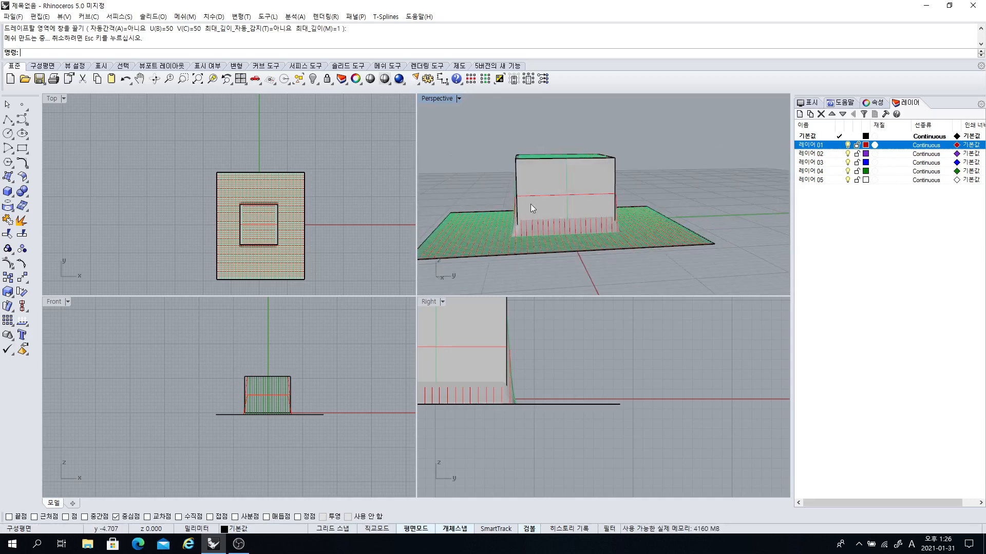
right_drag(531, 204, 507, 214)
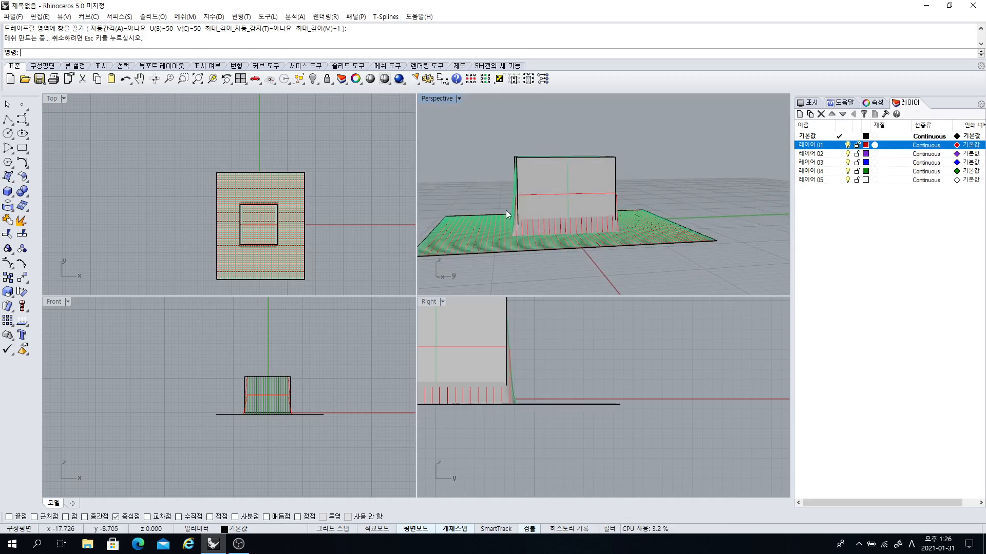
- Move the draped surface off the box along the positive X direction and compare the two shapes
click(500, 234)
scroll(198, 191, down, 2)
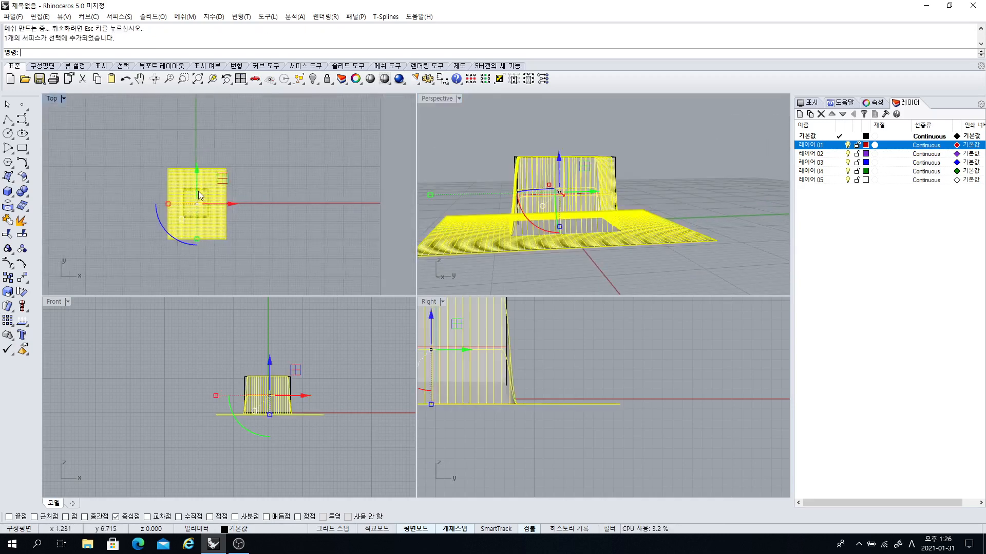
drag(227, 204, 325, 229)
key(Escape)
scroll(608, 234, down, 4)
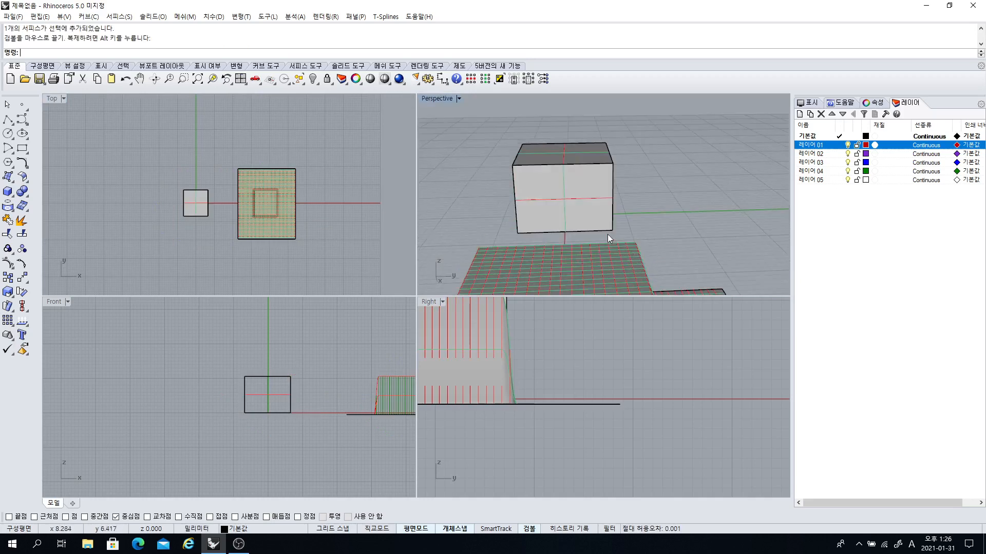
right_drag(603, 256, 584, 236)
scroll(583, 236, up, 3)
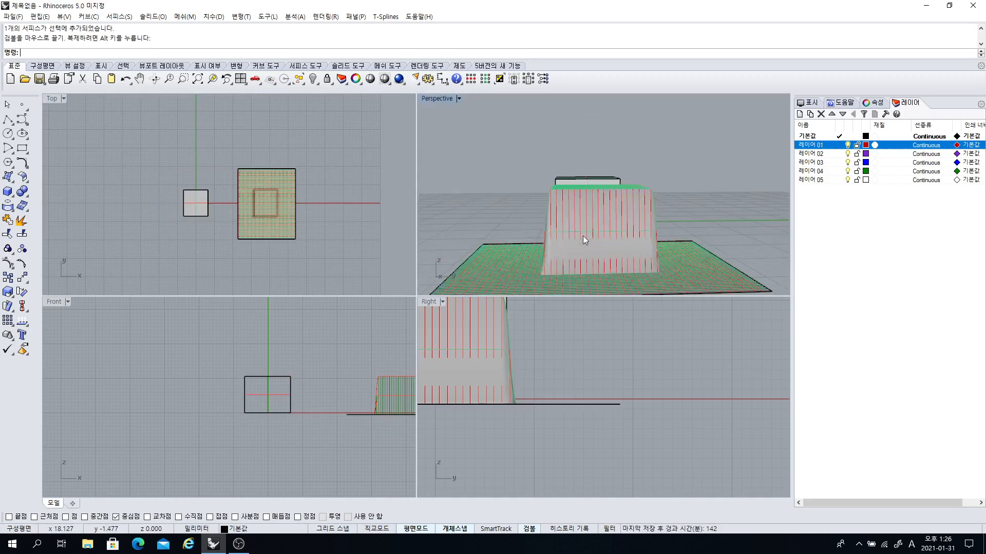
scroll(491, 278, down, 3)
scroll(262, 190, up, 3)
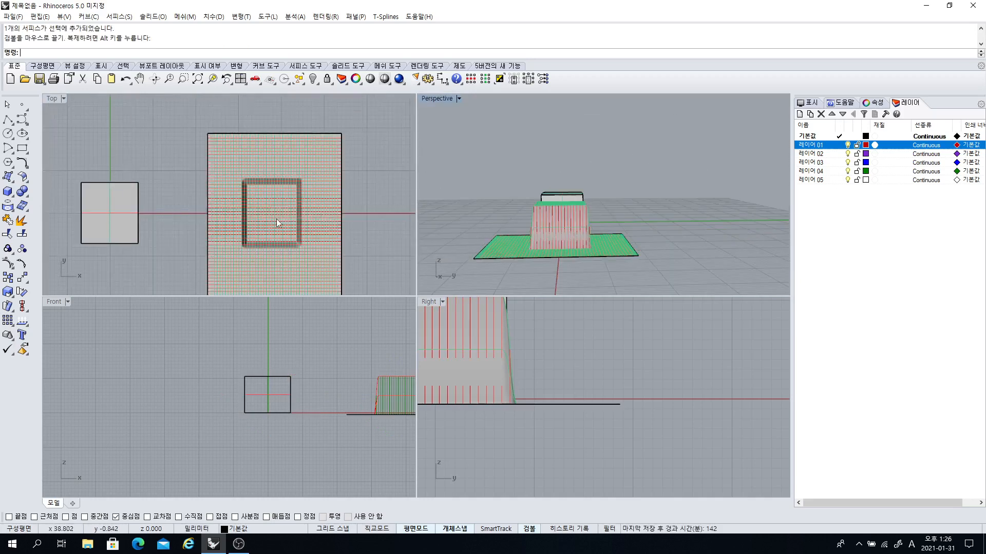
right_click(130, 128)
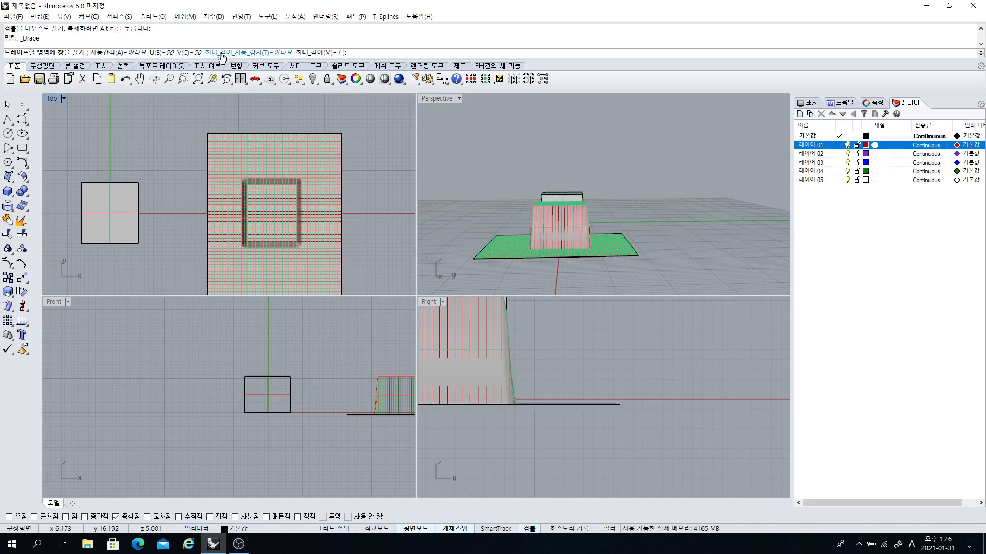
click(319, 53)
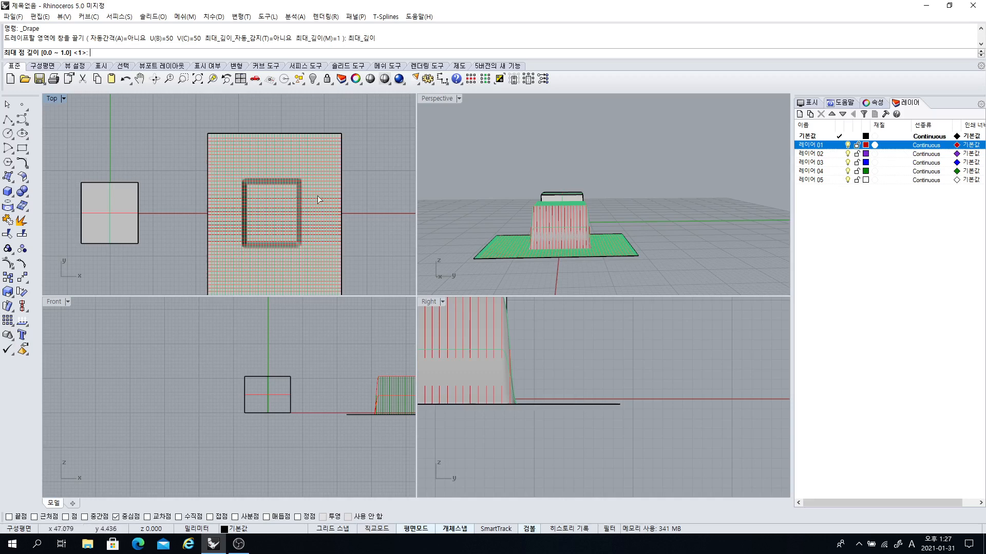
right_drag(601, 214, 586, 230)
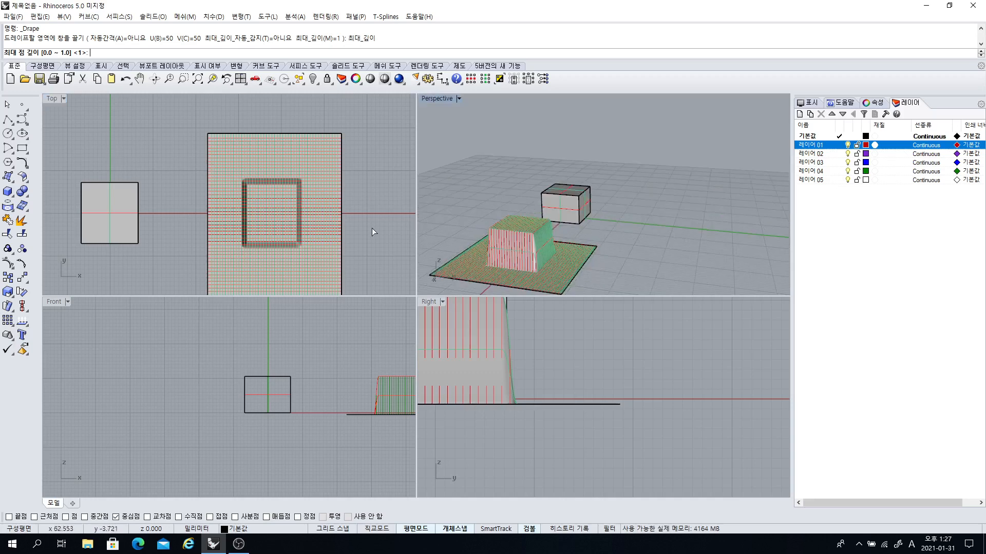
key(Return)
scroll(254, 196, down, 3)
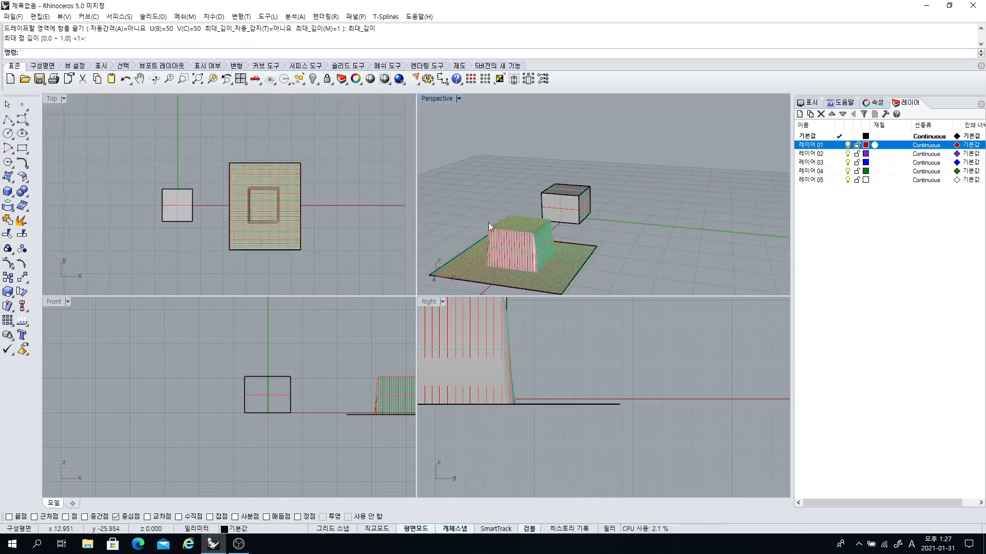
- Switch the Perspective view to Rendered display and inspect the draped surface beside the box
right_drag(491, 226, 427, 119)
click(426, 97)
click(450, 148)
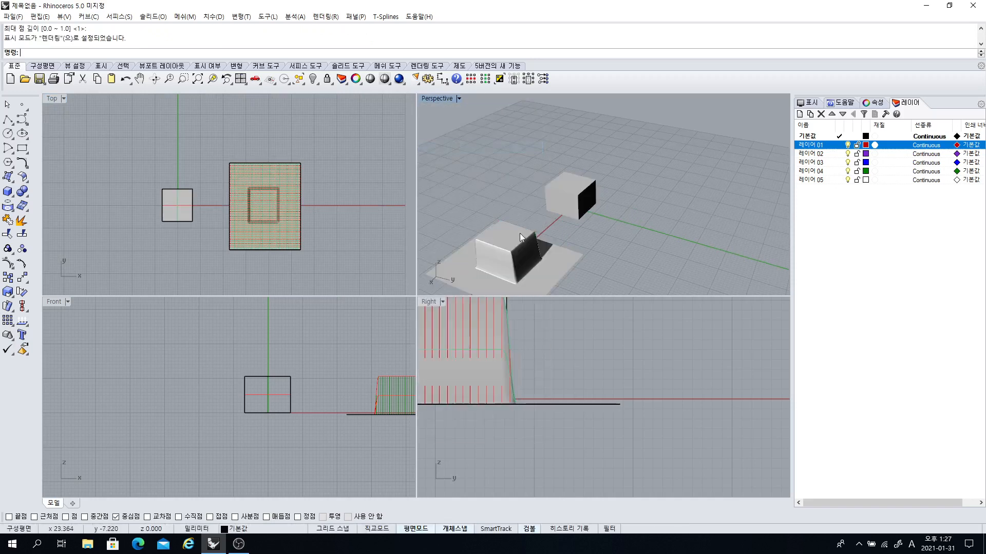
mouse_move(520, 233)
right_down()
mouse_move(559, 215)
mouse_move(449, 258)
mouse_move(480, 205)
mouse_move(490, 212)
right_up()
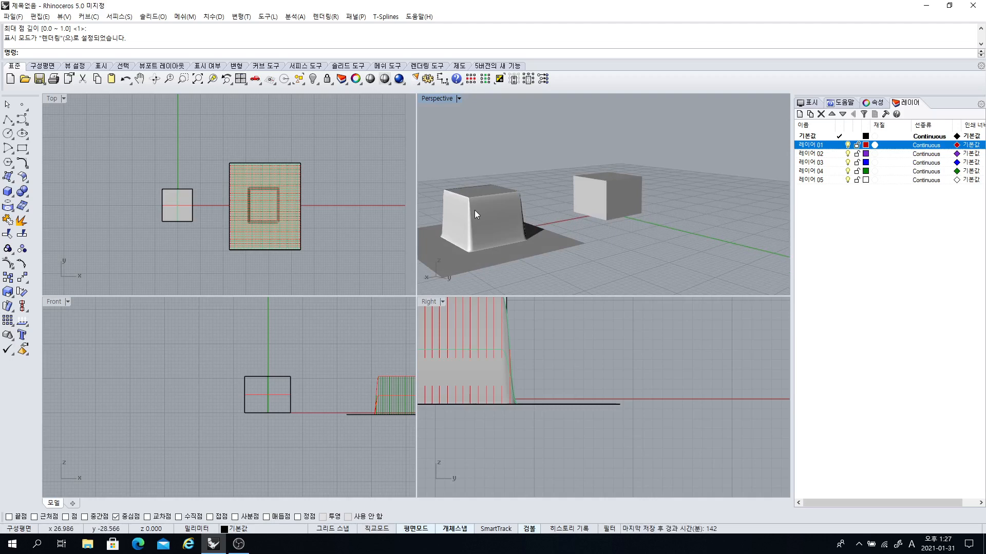
right_drag(467, 211, 599, 199)
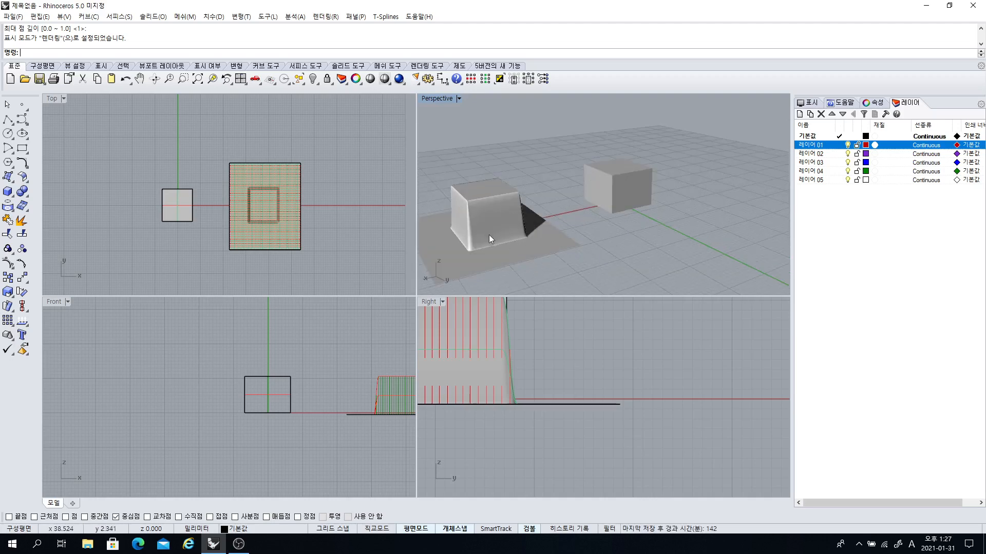
- Delete the box and the draped surface
right_drag(488, 235, 634, 223)
drag(633, 224, 498, 148)
key(Delete)
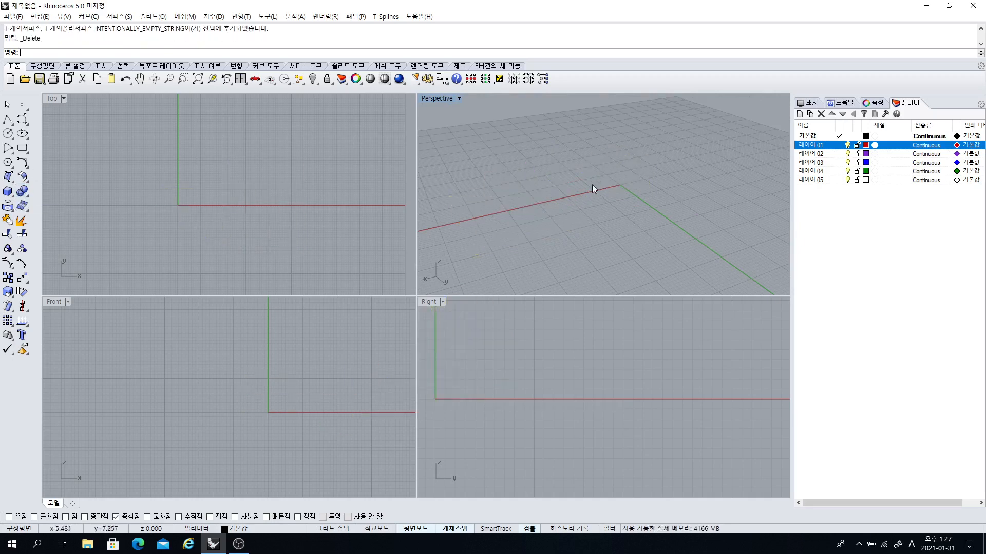
click(12, 182)
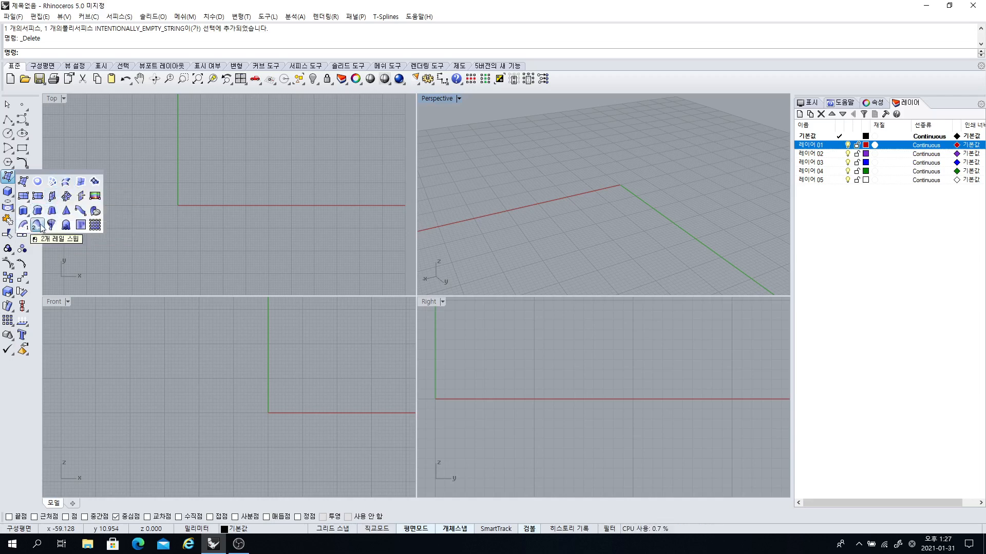
click(101, 157)
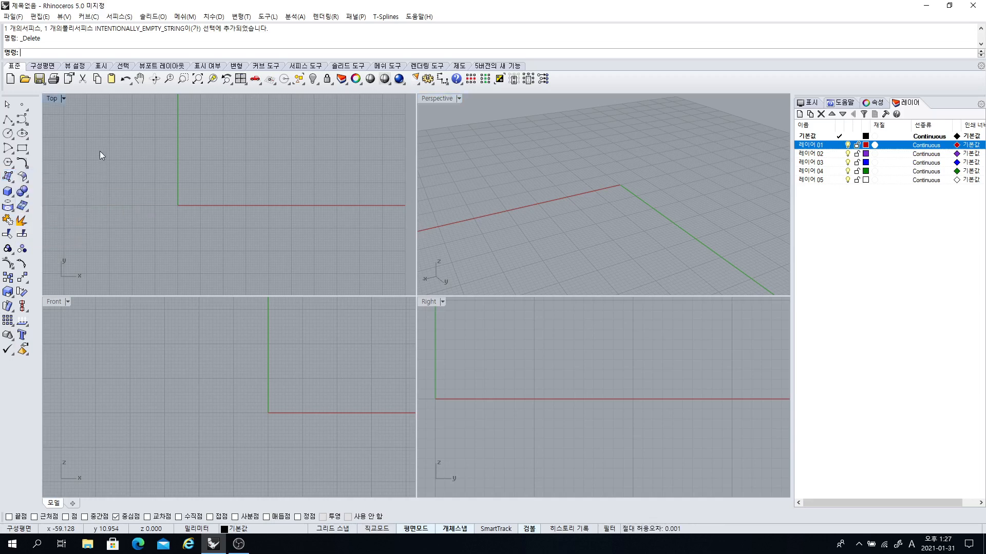
- Draw an S-shaped curve through five control points along the X axis in Top view
click(22, 122)
click(124, 210)
click(156, 154)
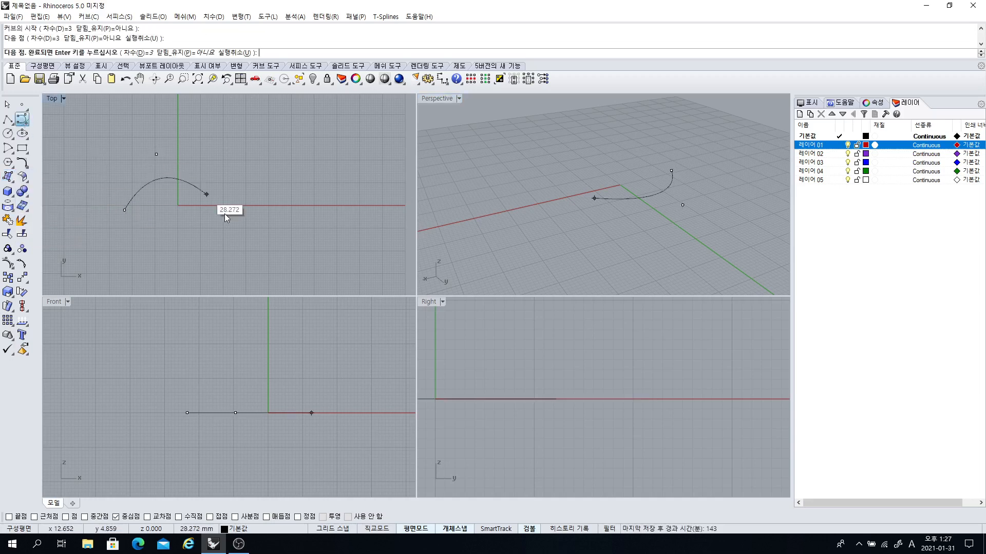
click(227, 215)
click(300, 226)
click(354, 147)
key(Return)
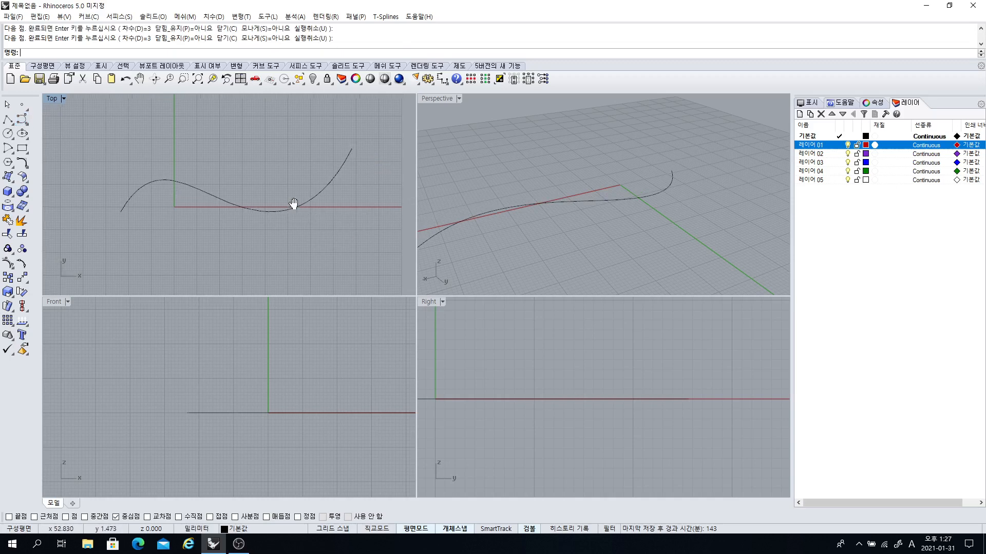
right_drag(231, 209, 201, 211)
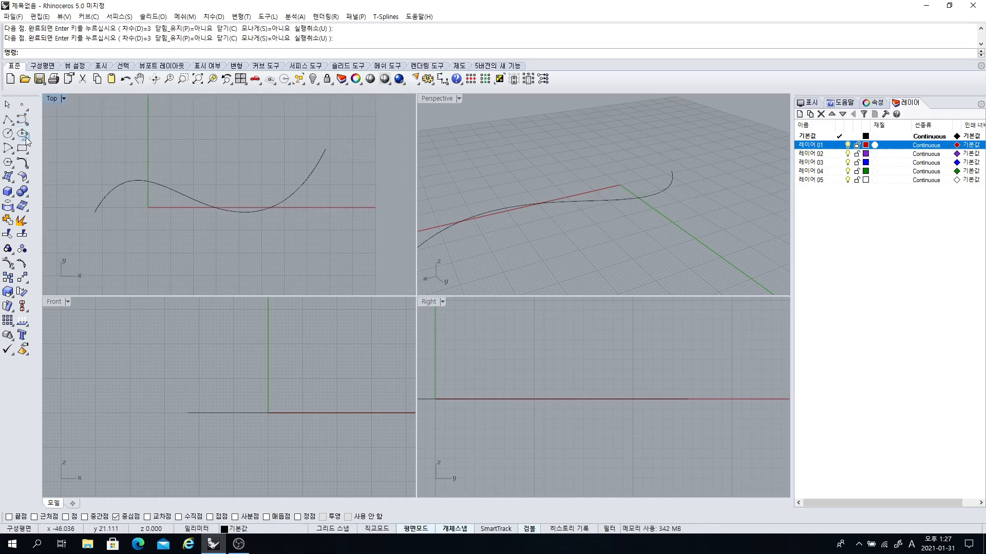
- Draw a circle around the curve, centred on the curve's start point and perpendicular to it
click(9, 134)
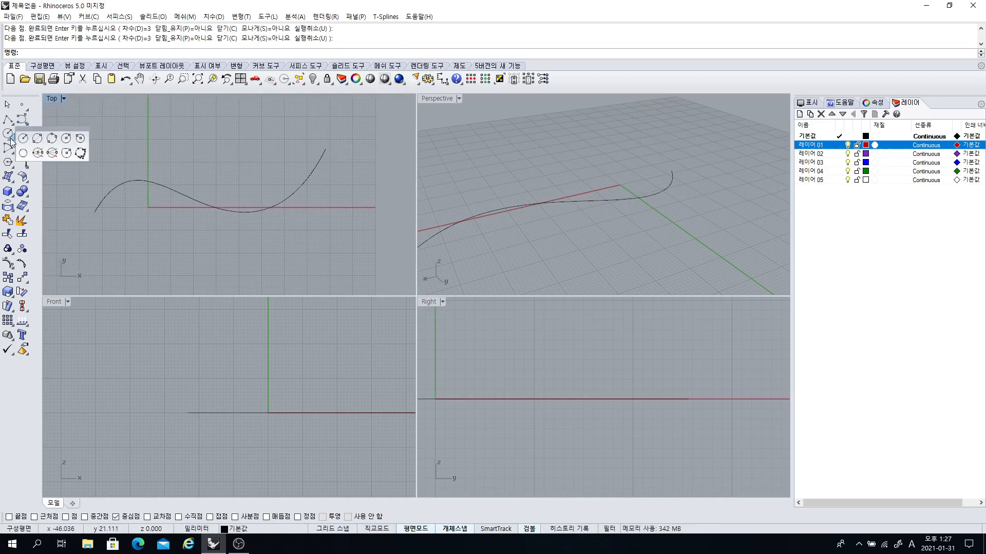
click(67, 139)
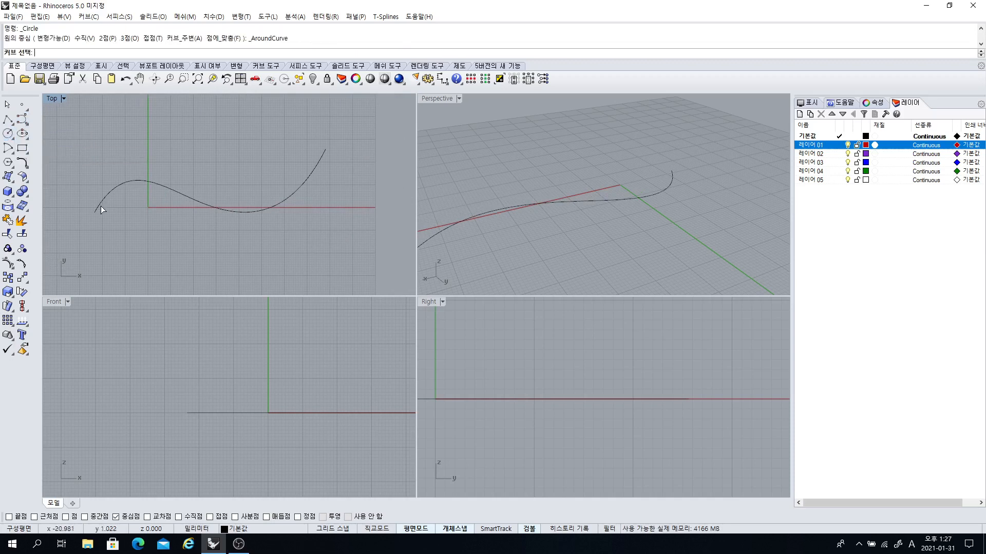
click(101, 204)
click(95, 212)
key(Escape)
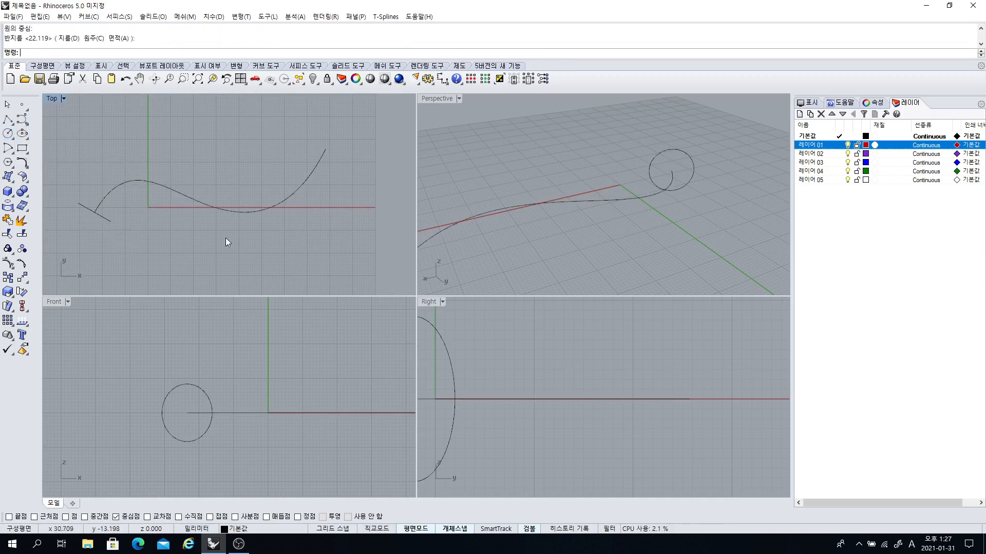
- Try moving and rotating the circle to the middle of the S-shaped curve, and undo those changes
mouse_move(598, 232)
right_down()
mouse_move(642, 238)
mouse_move(566, 226)
mouse_move(580, 236)
right_up()
scroll(325, 233, down, 2)
right_drag(284, 218, 303, 211)
scroll(247, 193, up, 2)
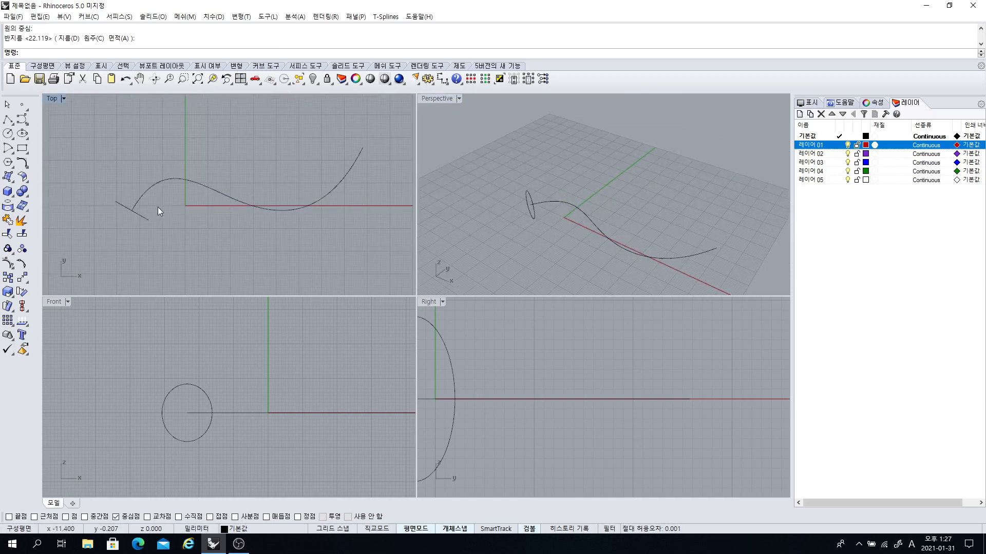
right_drag(158, 208, 119, 210)
click(110, 214)
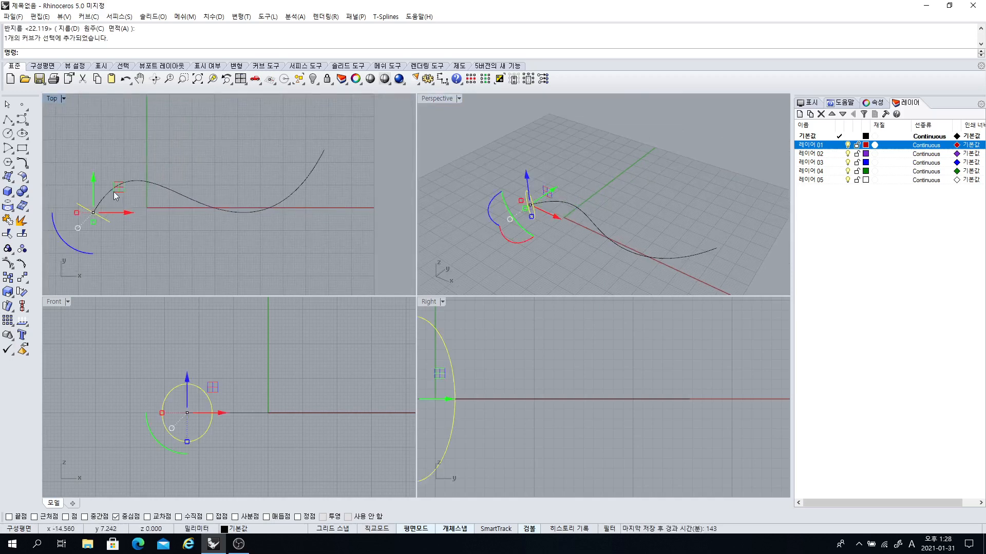
drag(119, 188, 216, 207)
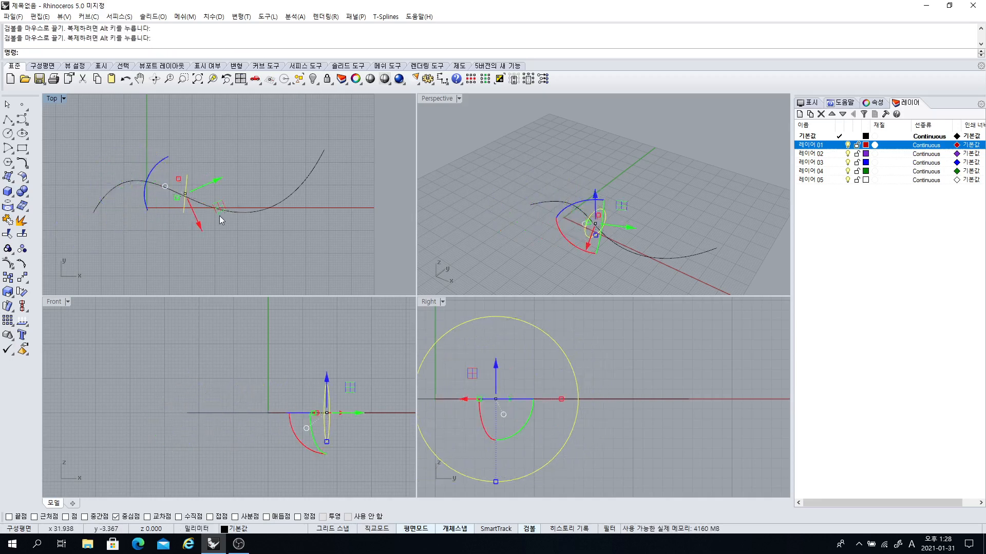
key(ctrl+z)
key(ctrl+z)
key(ctrl+z)
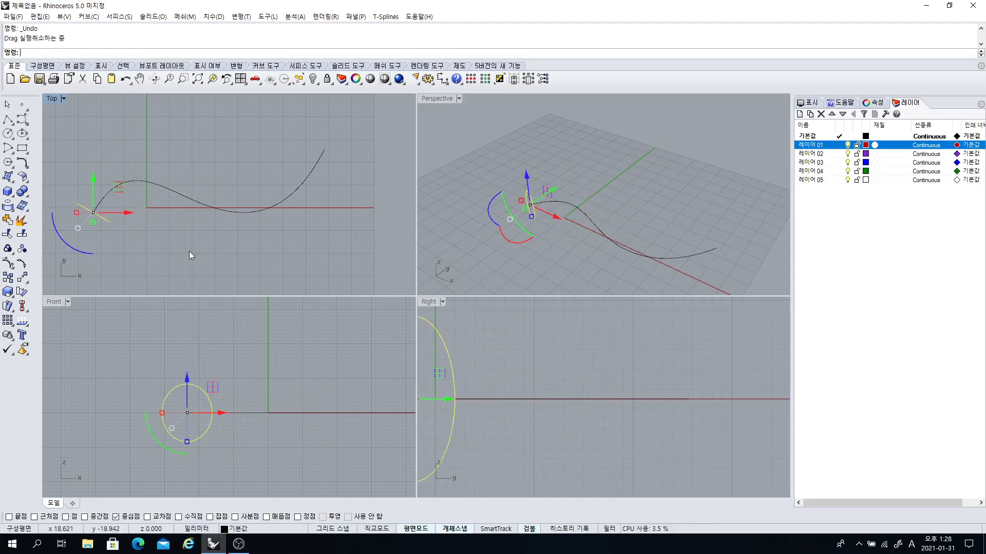
key(Escape)
- Try rotating the circle slightly at the curve's start point in Top view, and undo the rotation
right_drag(212, 221, 238, 196)
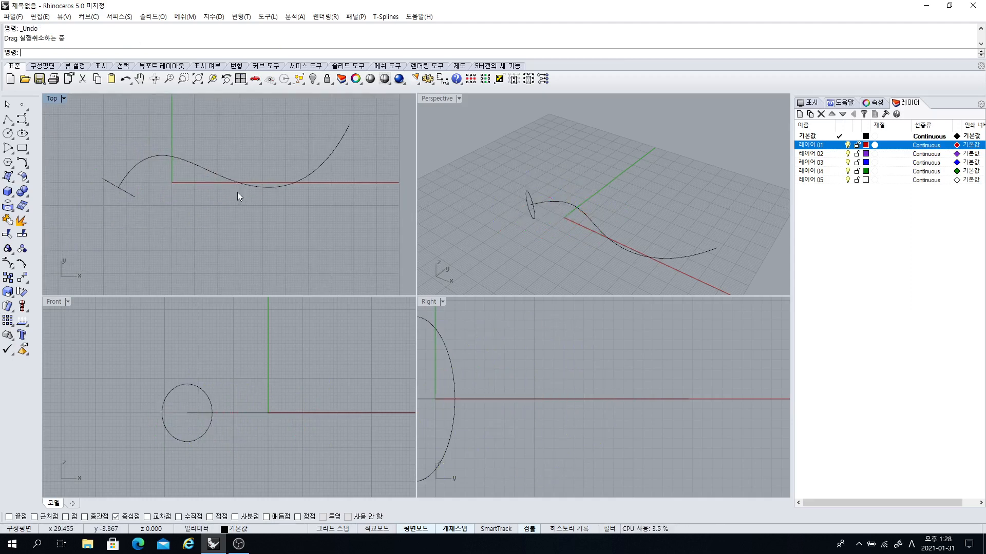
click(129, 196)
scroll(127, 195, up, 2)
drag(103, 227, 150, 220)
key(Escape)
scroll(137, 183, down, 2)
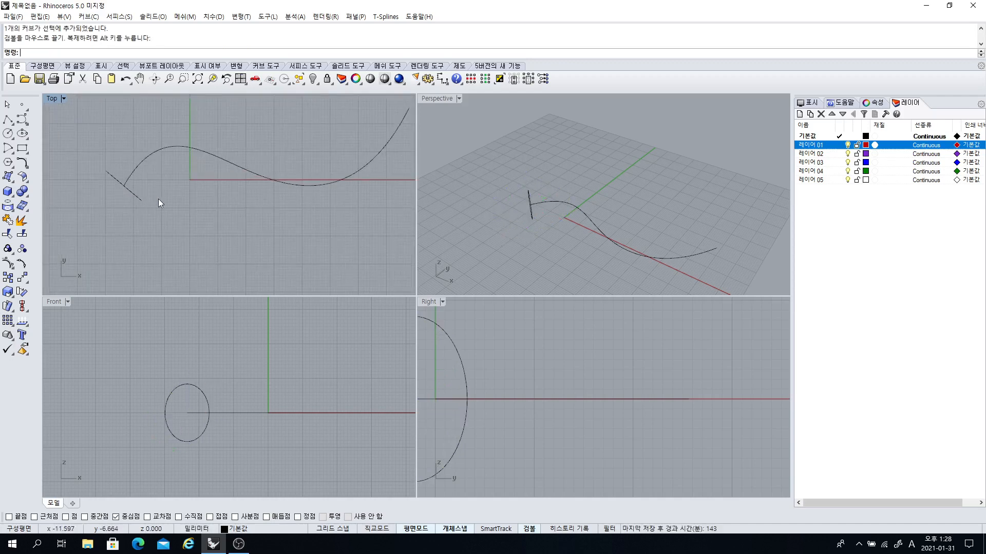
key(ctrl+z)
key(Escape)
scroll(169, 205, down, 3)
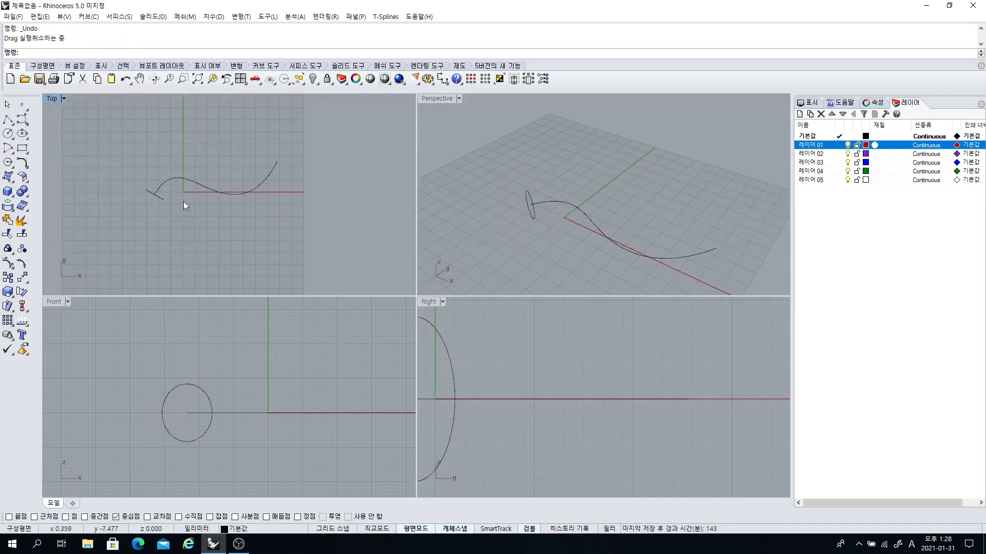
- Maximize the Top view and start a Sweep 1 Rail using the S-shaped curve as rail and the circle as cross section
scroll(195, 205, up, 2)
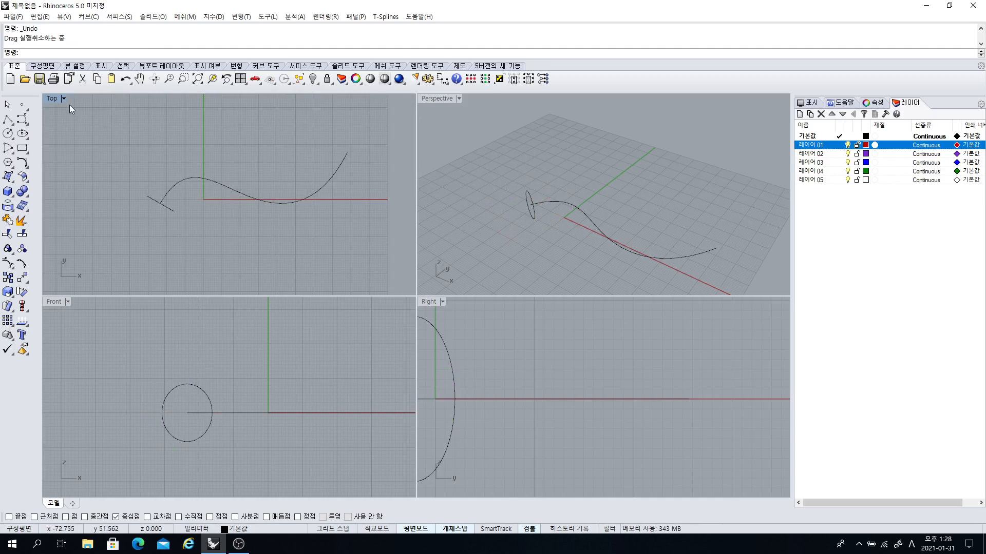
double_click(50, 99)
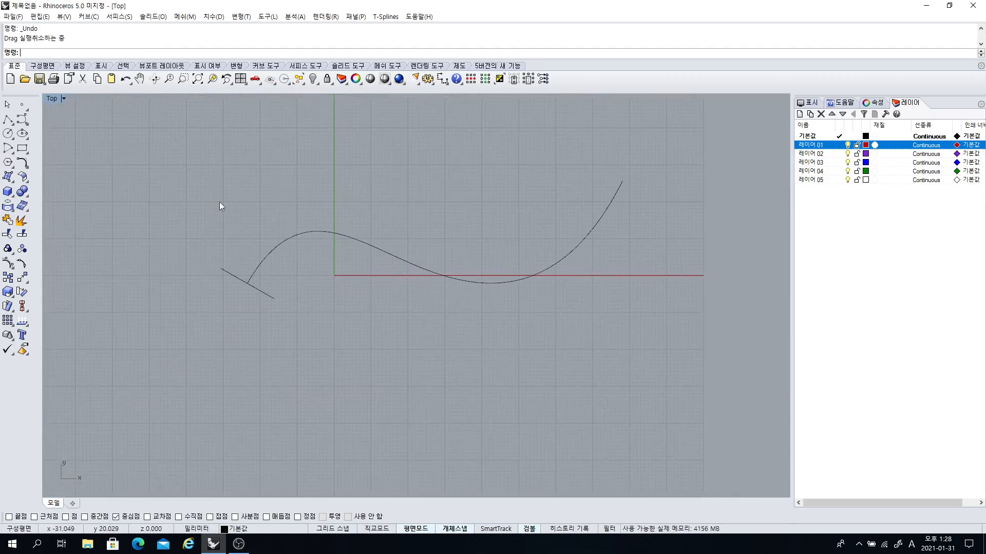
click(21, 191)
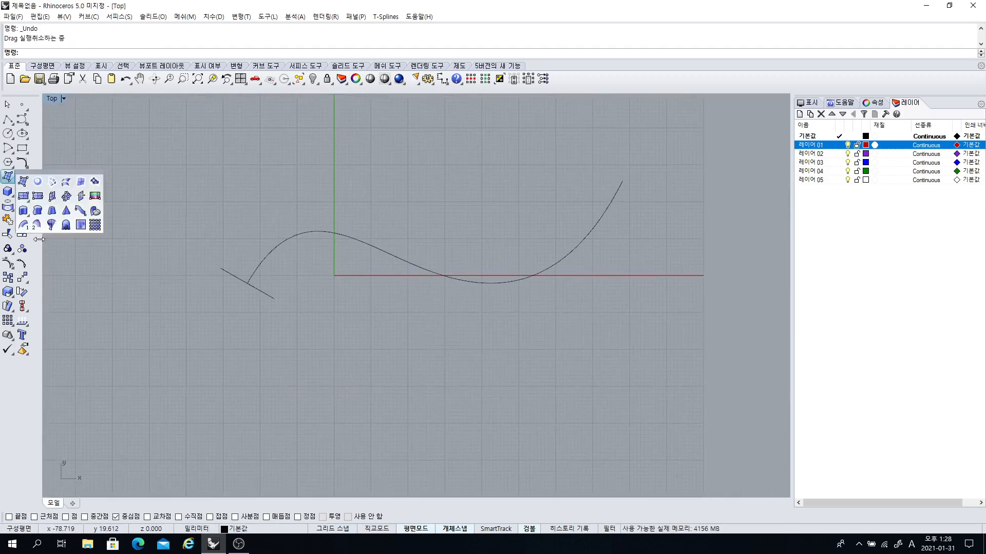
click(37, 226)
click(258, 267)
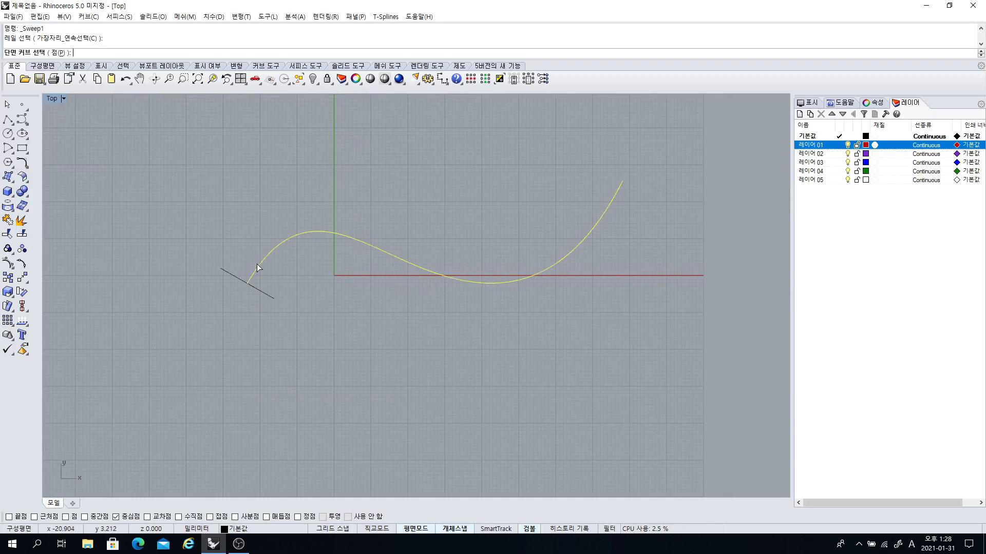
click(261, 289)
key(Return)
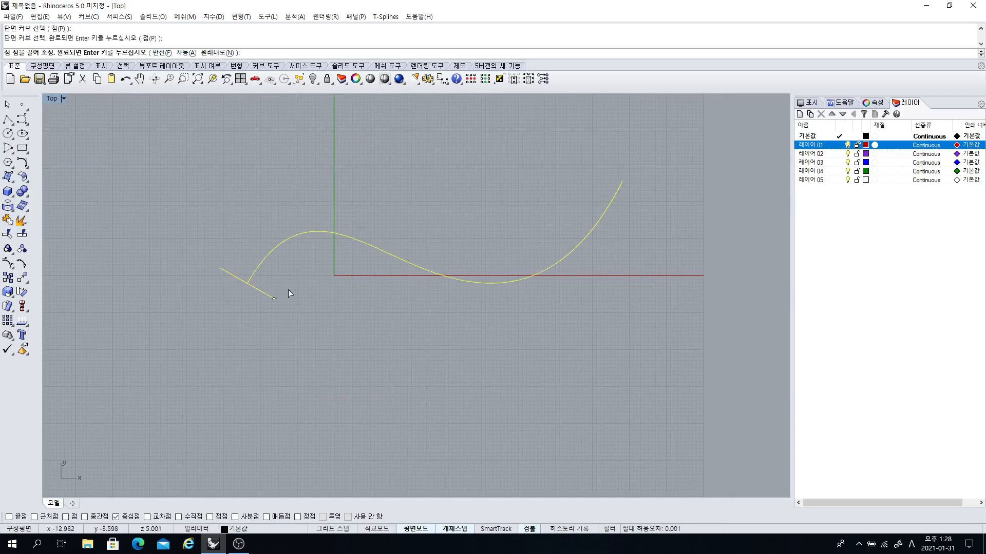
key(Return)
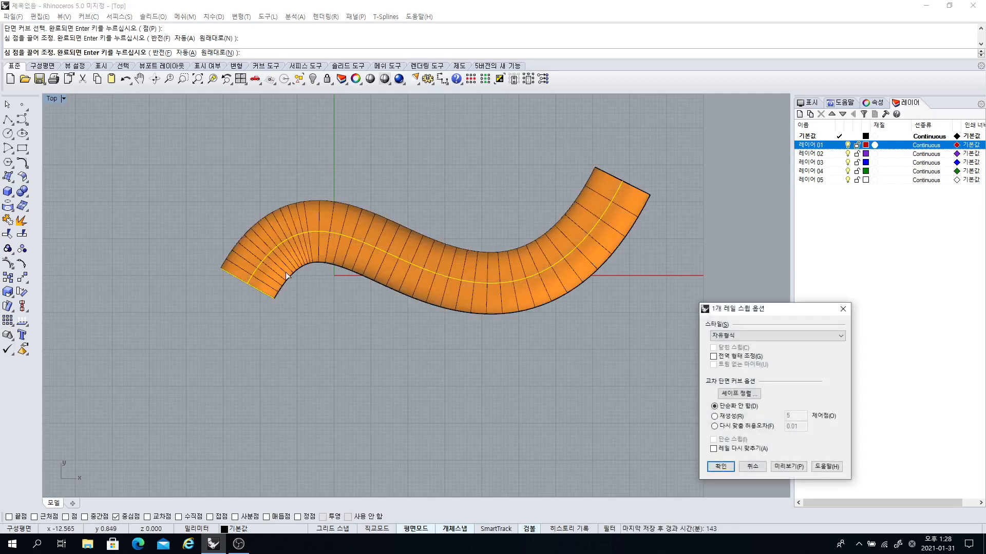
- Set the sweep style to Roadlike Top (로드라이크 Top), preview it, and create the swept surface
scroll(266, 257, up, 2)
right_drag(266, 257, 115, 211)
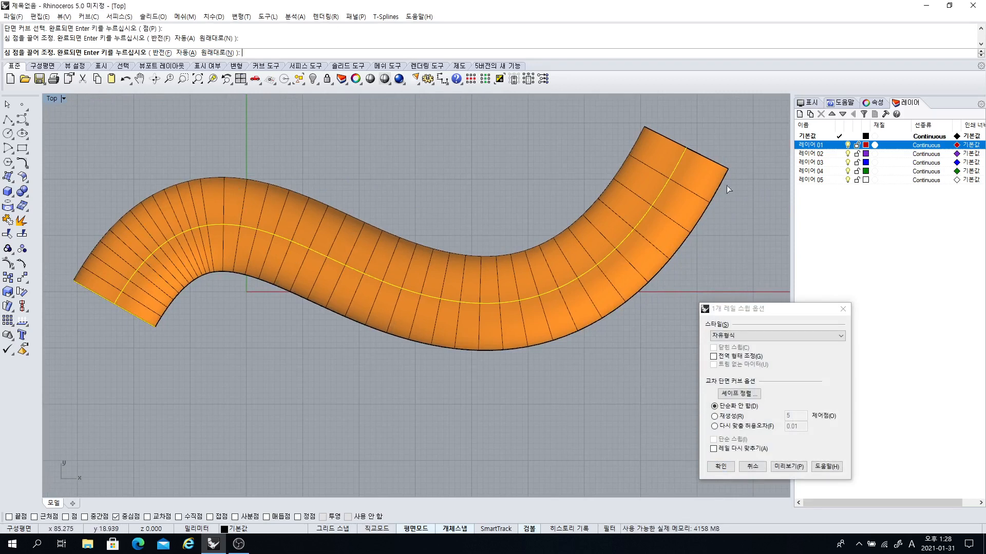
right_drag(515, 286, 524, 259)
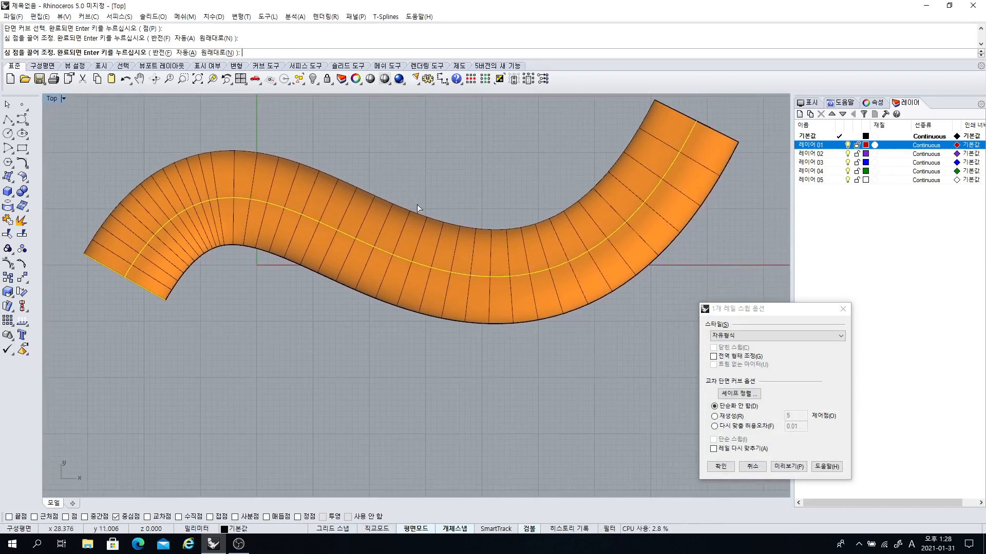
right_drag(418, 325, 400, 349)
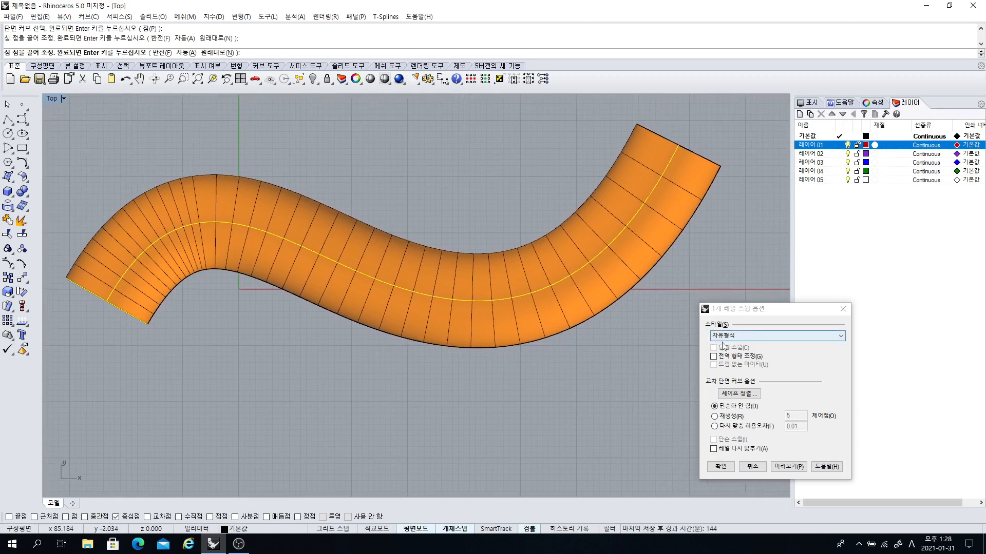
click(841, 335)
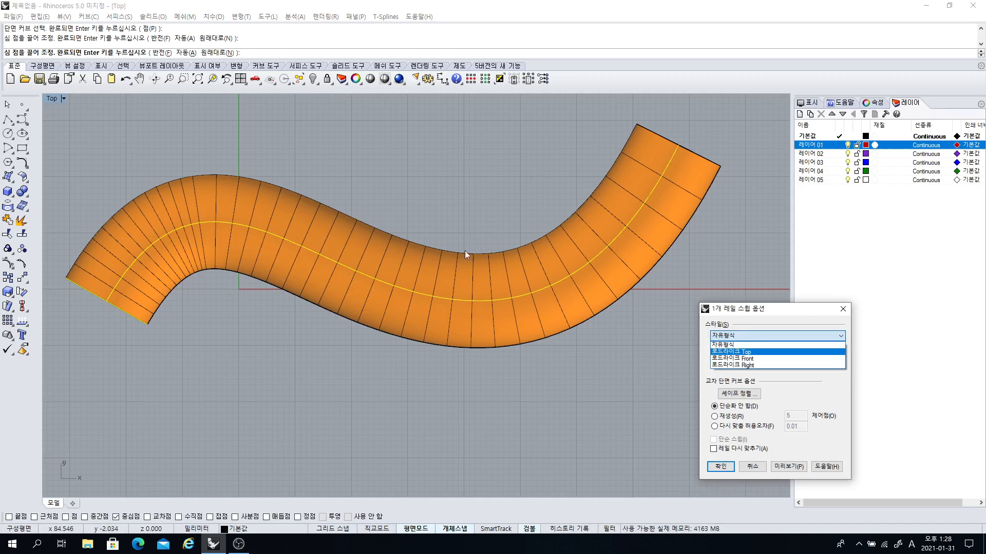
click(748, 353)
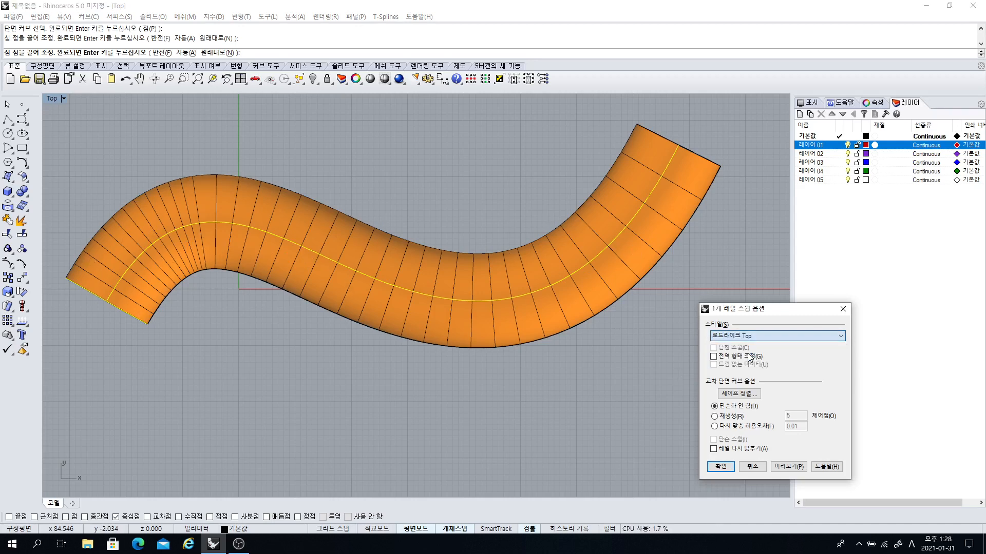
click(793, 467)
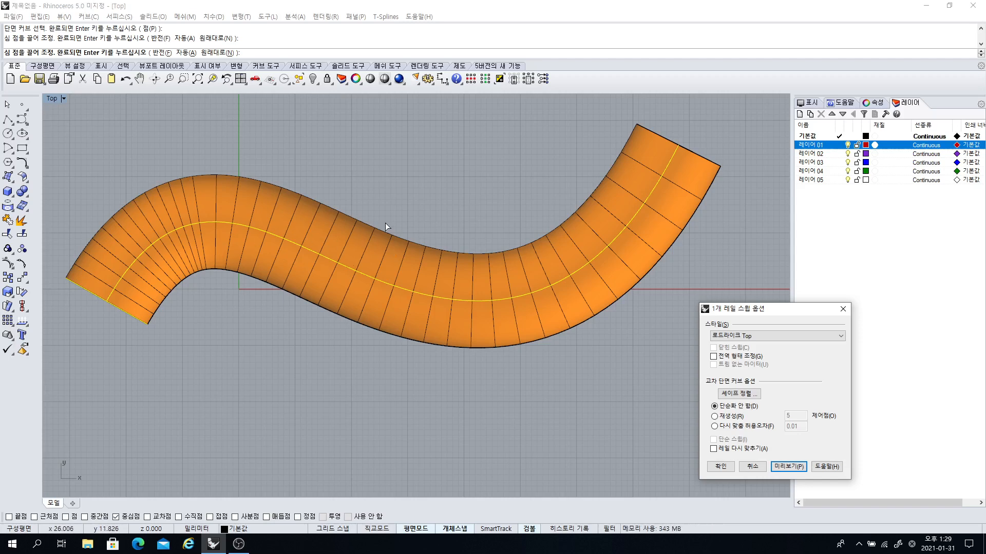
click(842, 337)
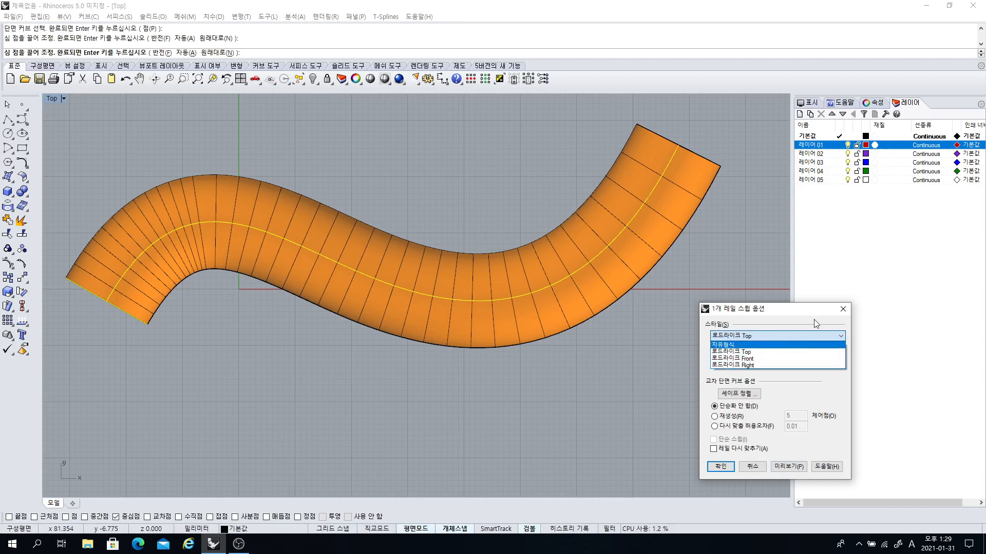
click(723, 469)
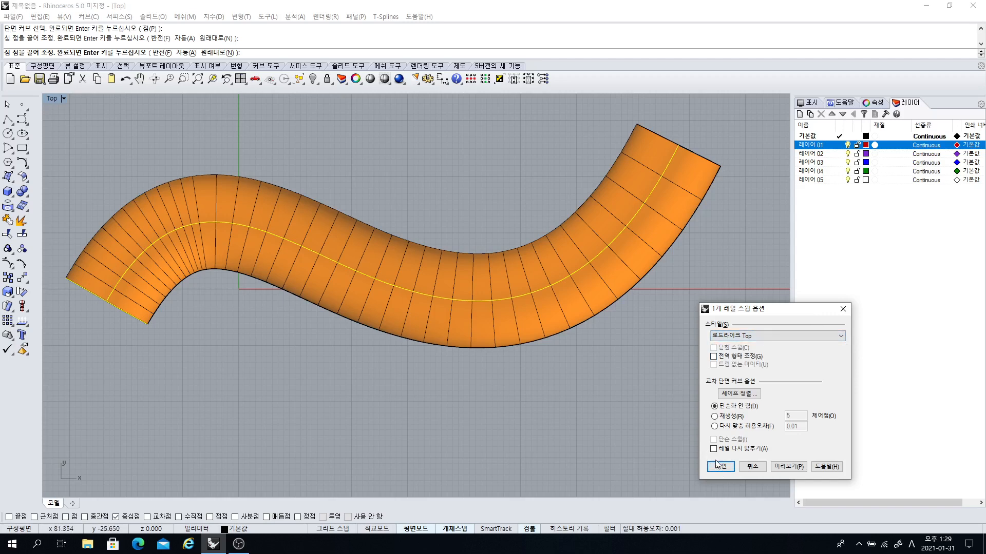
click(719, 466)
- Move the swept surface away from its rail curve in Top view and delete it
scroll(387, 181, down, 8)
scroll(390, 190, up, 4)
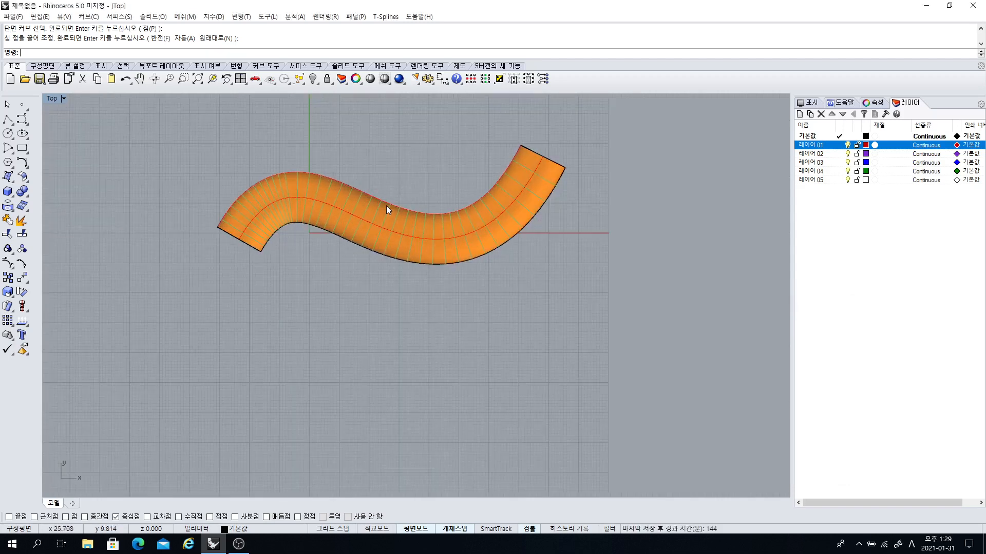
click(386, 207)
right_drag(386, 207, 362, 232)
drag(369, 191, 375, 158)
key(Delete)
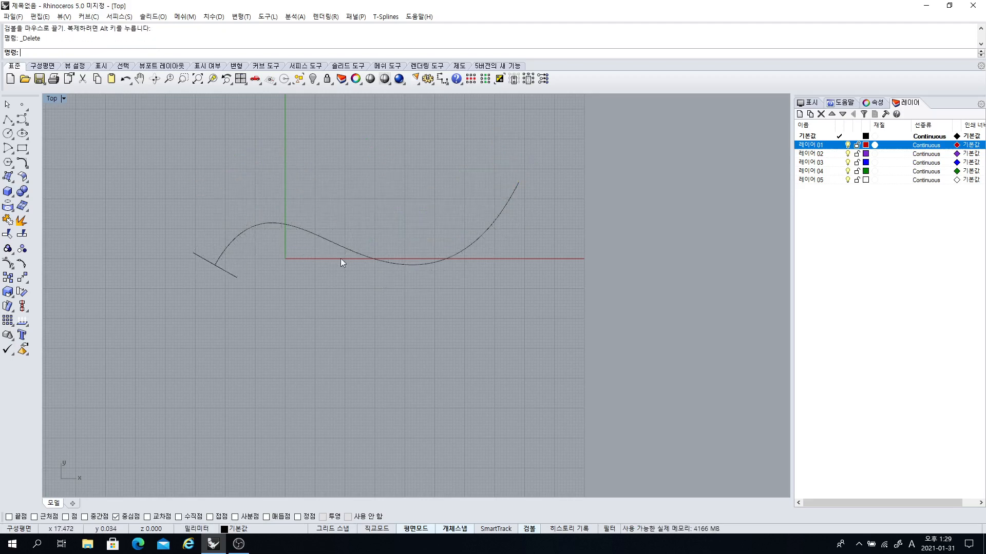
- Delete the remaining rail curve and circle
right_drag(476, 254, 454, 252)
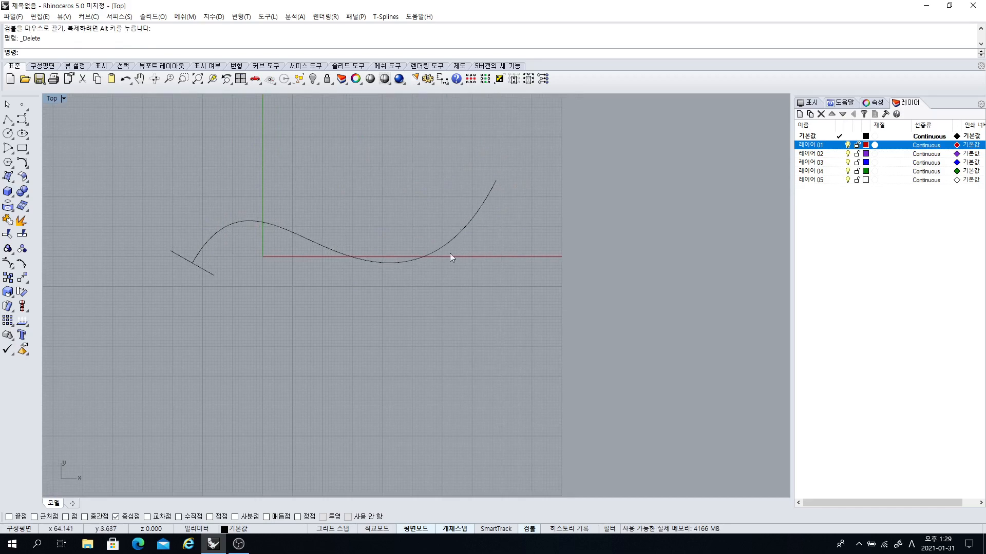
key(ctrl+a)
key(Delete)
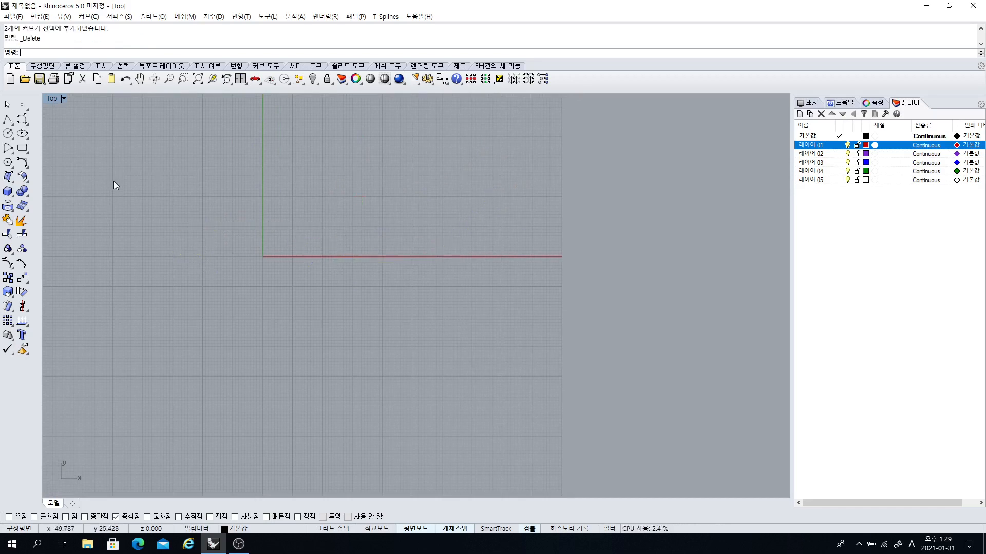
- Draw an S-shaped control point curve of six points in Top view, crossing near the origin and about 75 mm wide
scroll(277, 220, up, 3)
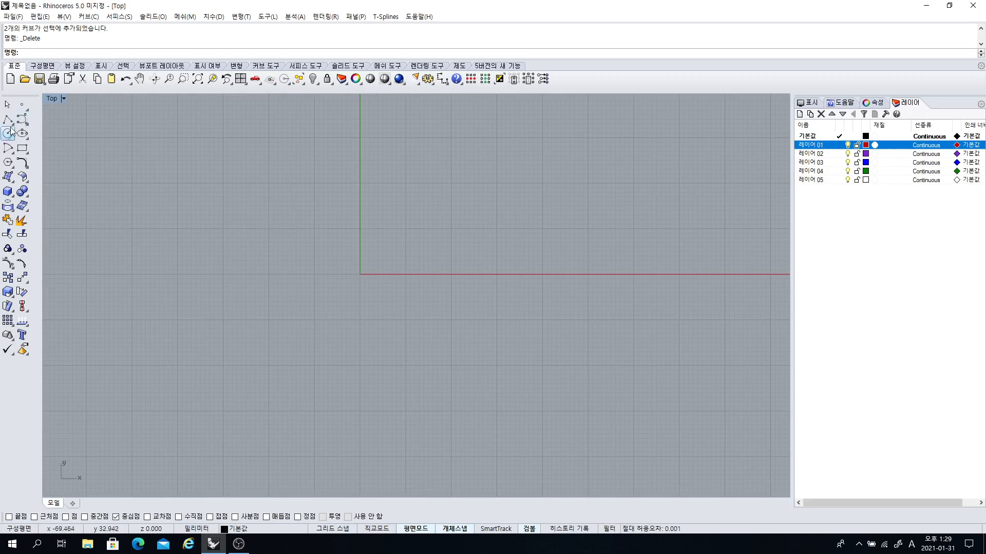
click(12, 182)
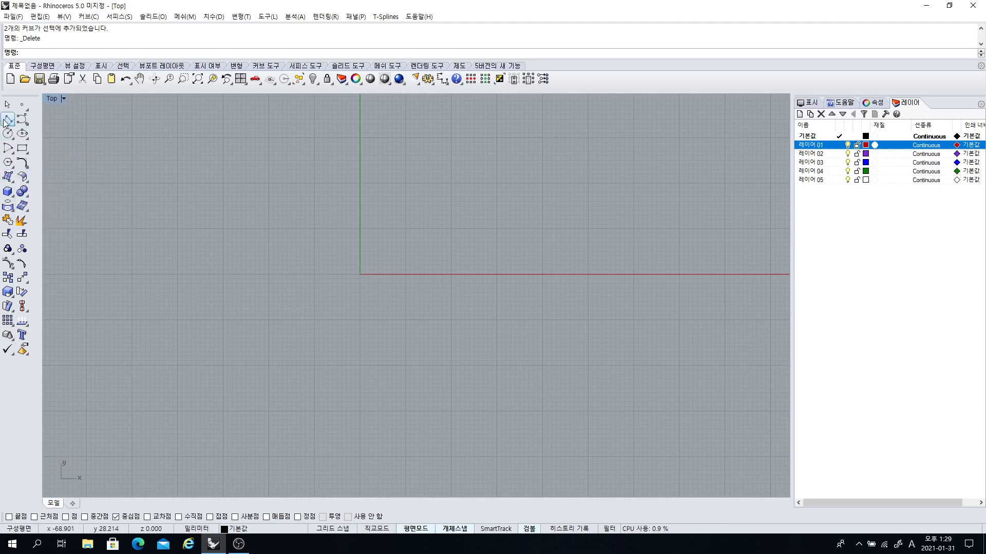
click(7, 120)
click(206, 275)
click(266, 186)
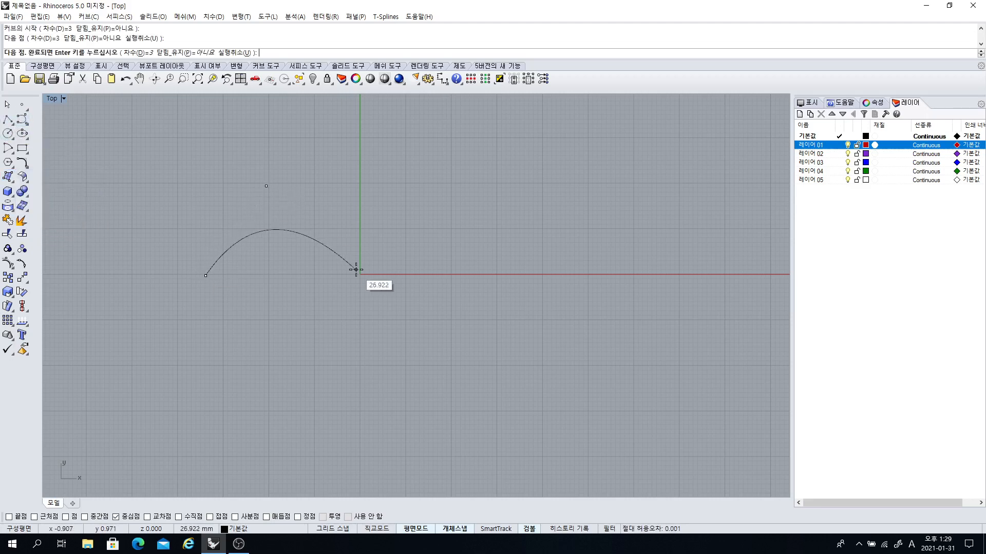
click(356, 270)
click(439, 322)
click(522, 293)
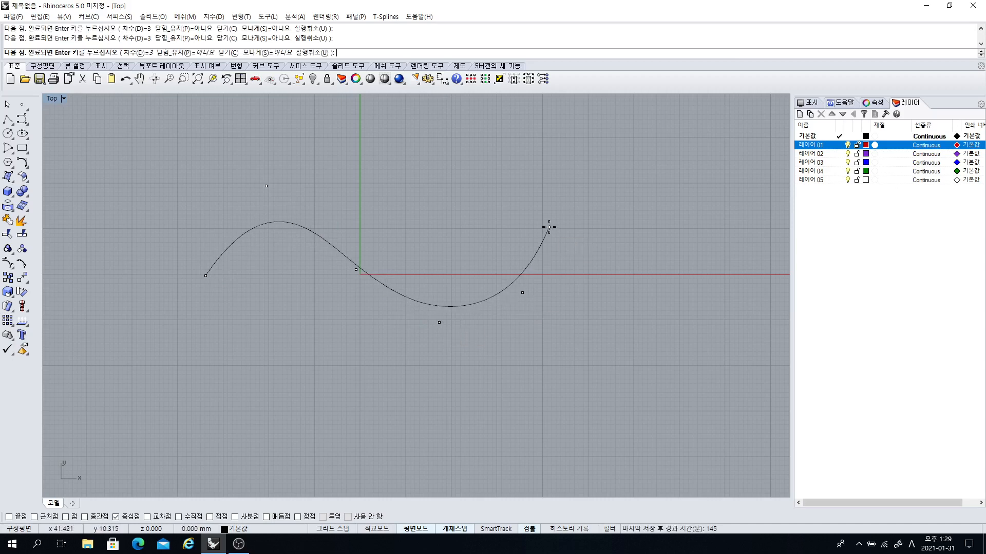
click(548, 227)
right_click(527, 255)
- Make a copy of the S-shaped curve directly below the original and deselect it
right_drag(384, 294, 365, 255)
click(365, 247)
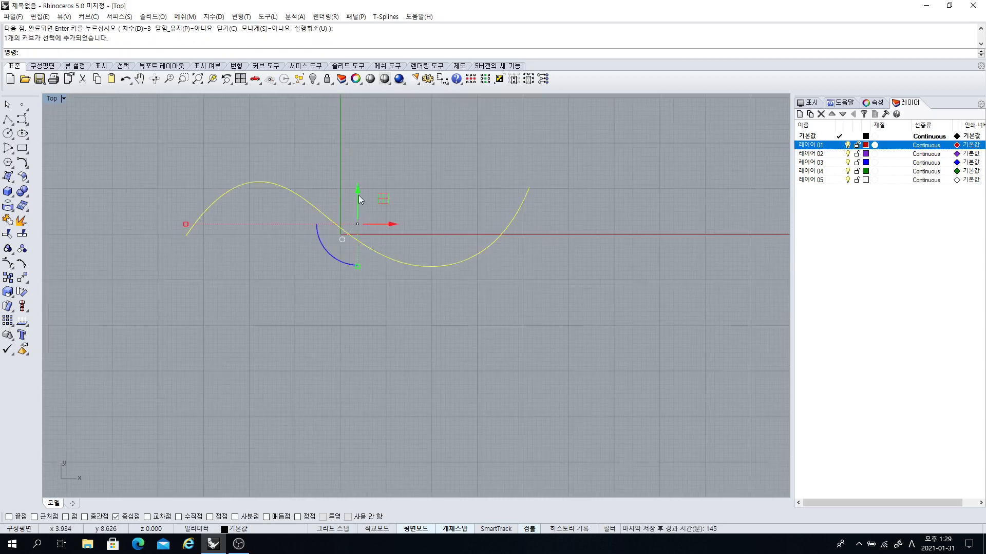
drag(360, 199, 355, 299)
click(309, 153)
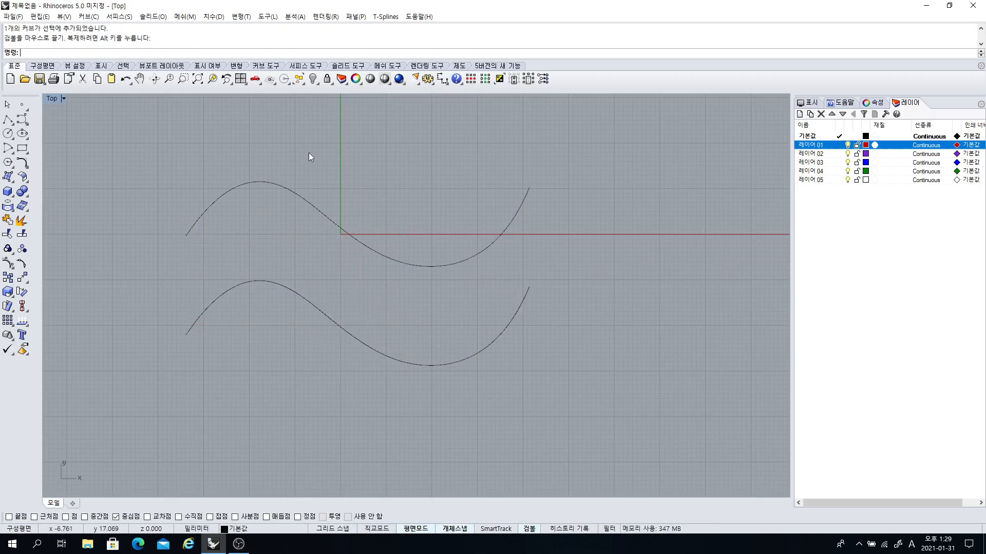
click(12, 122)
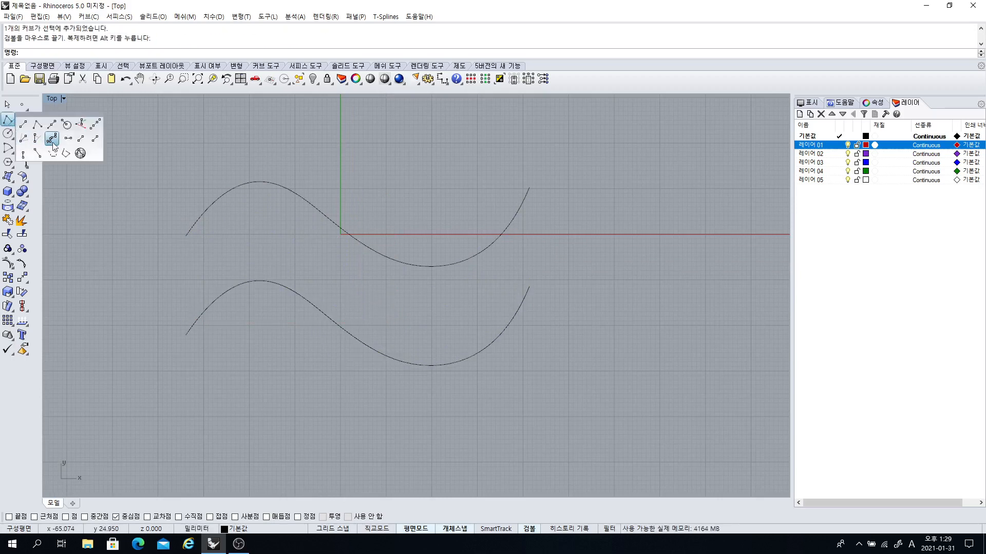
click(23, 155)
click(212, 204)
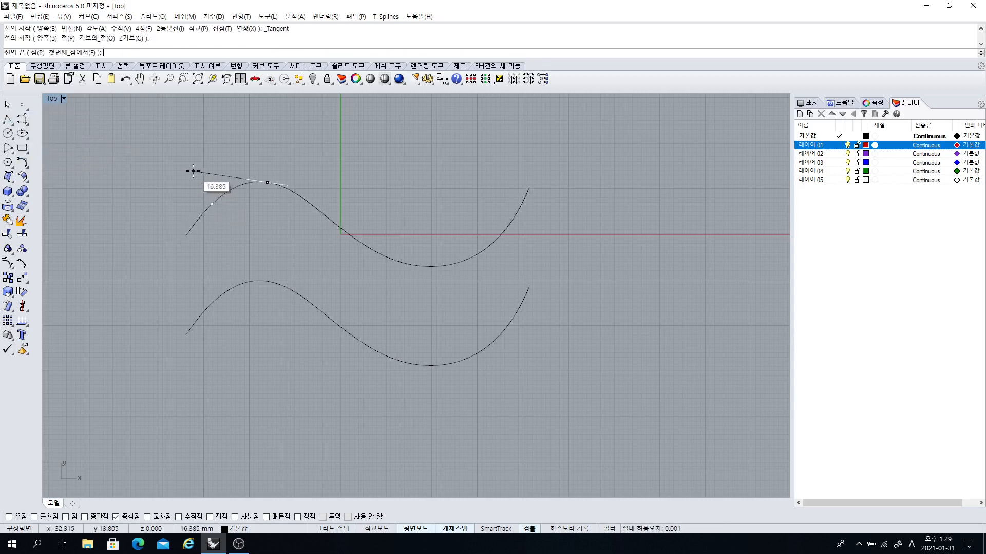
key(Escape)
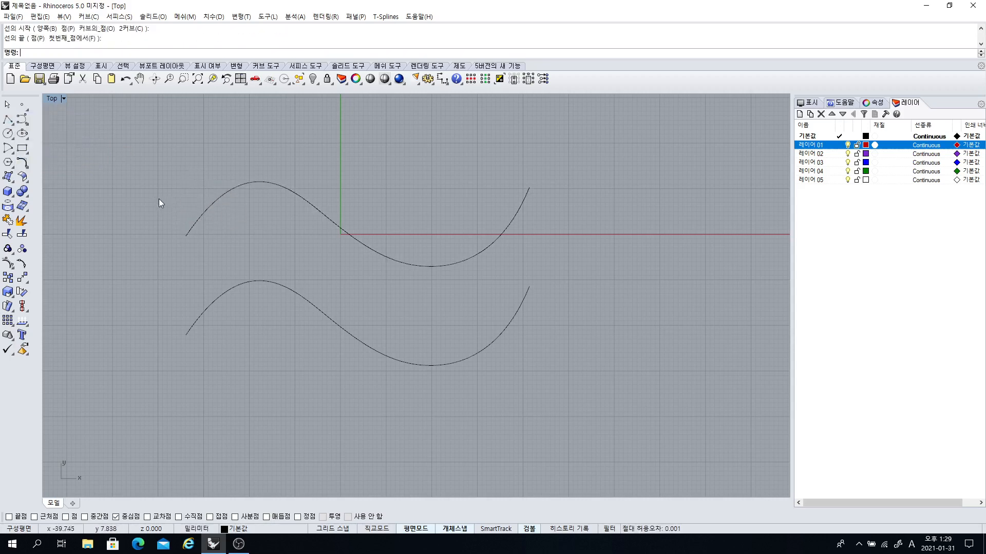
- Turn on the End (끝점) object snap and try to start a tangent line at the upper curve's left end
click(7, 120)
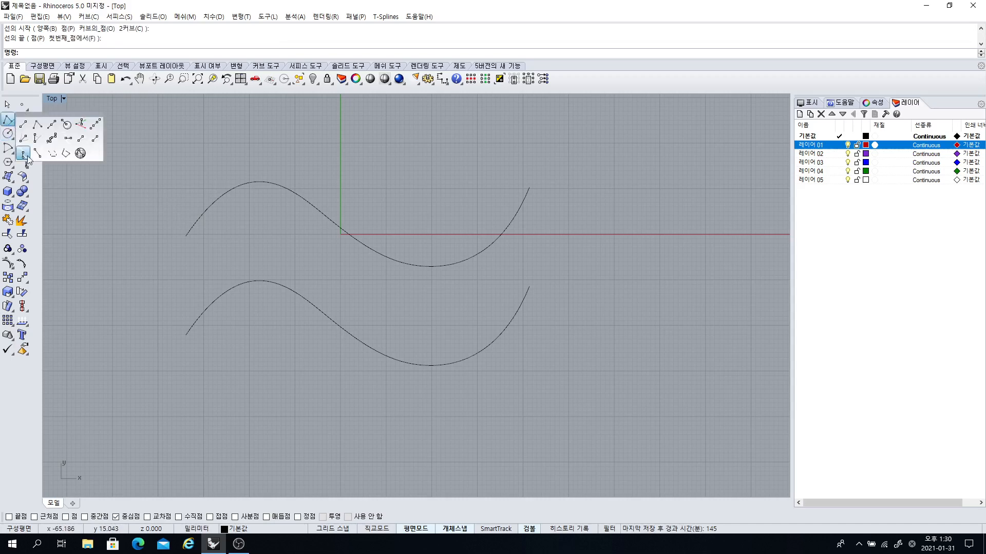
click(94, 139)
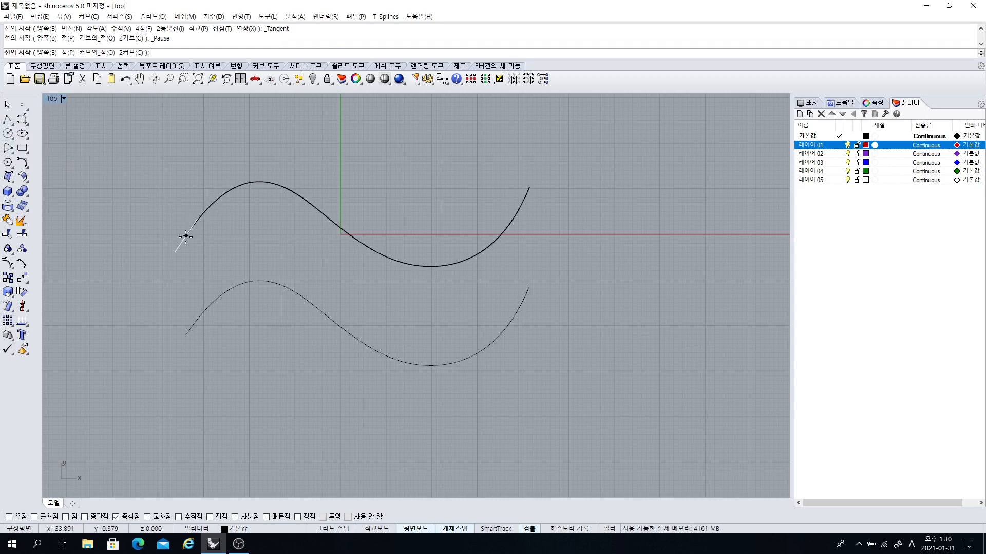
click(9, 517)
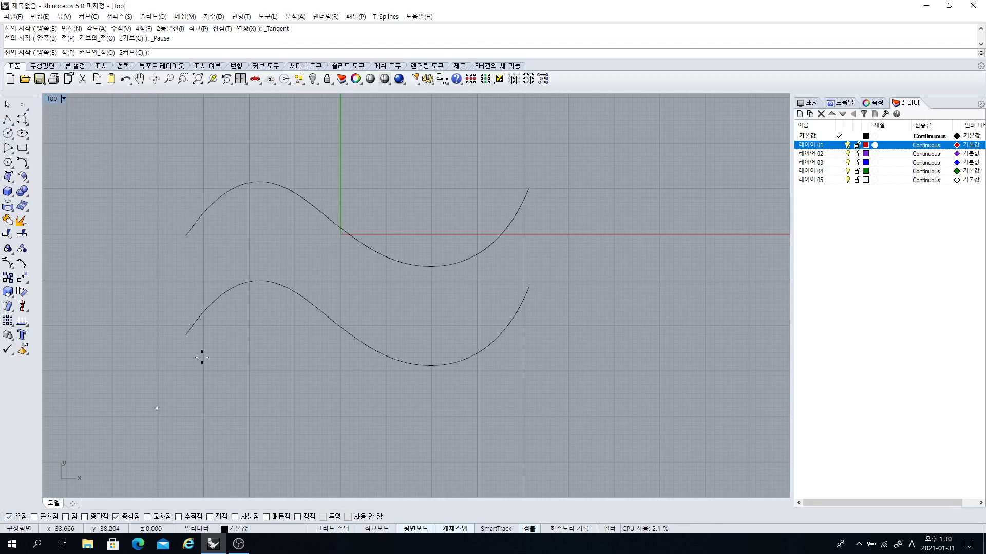
click(190, 239)
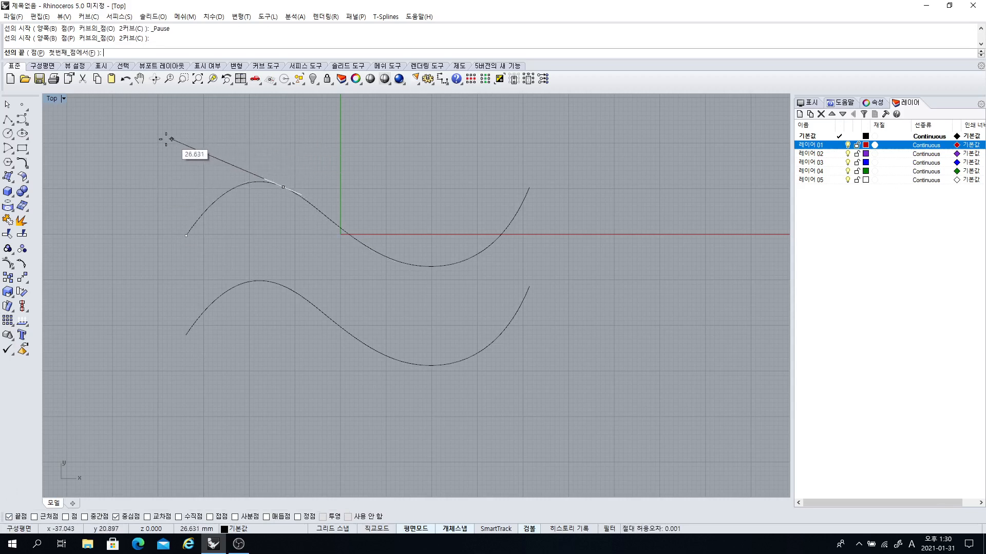
click(7, 104)
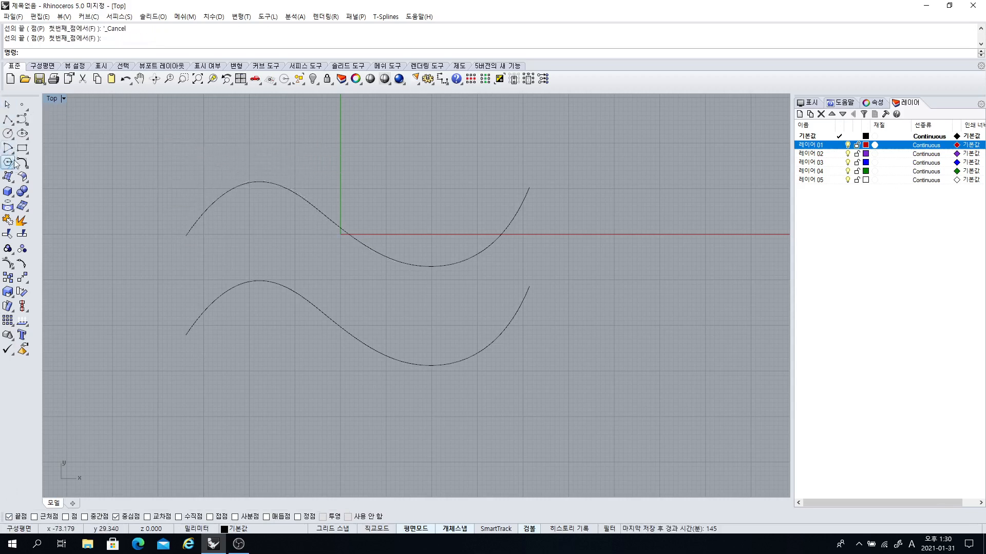
- Draw a short line perpendicular from the upper curve's left end, pointing up and outward
click(8, 121)
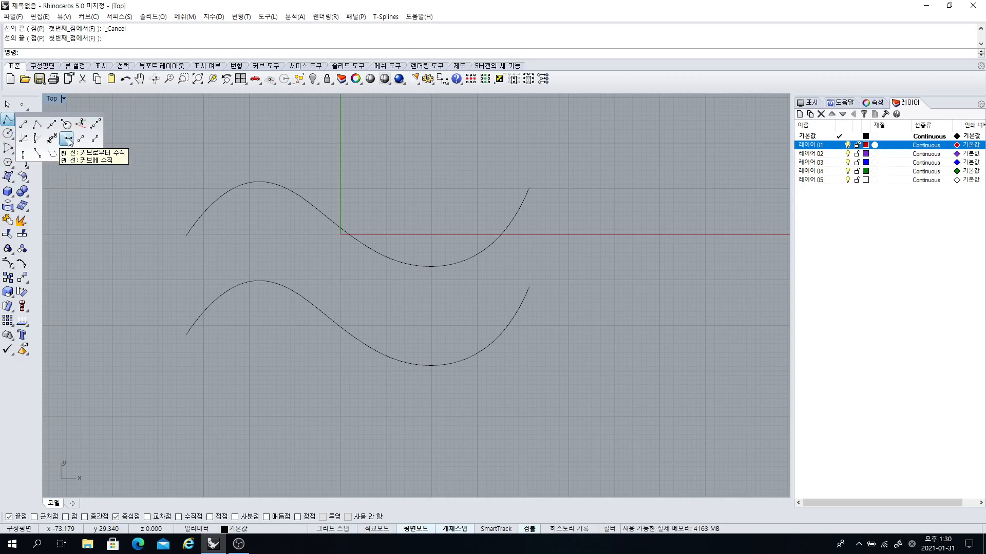
click(67, 139)
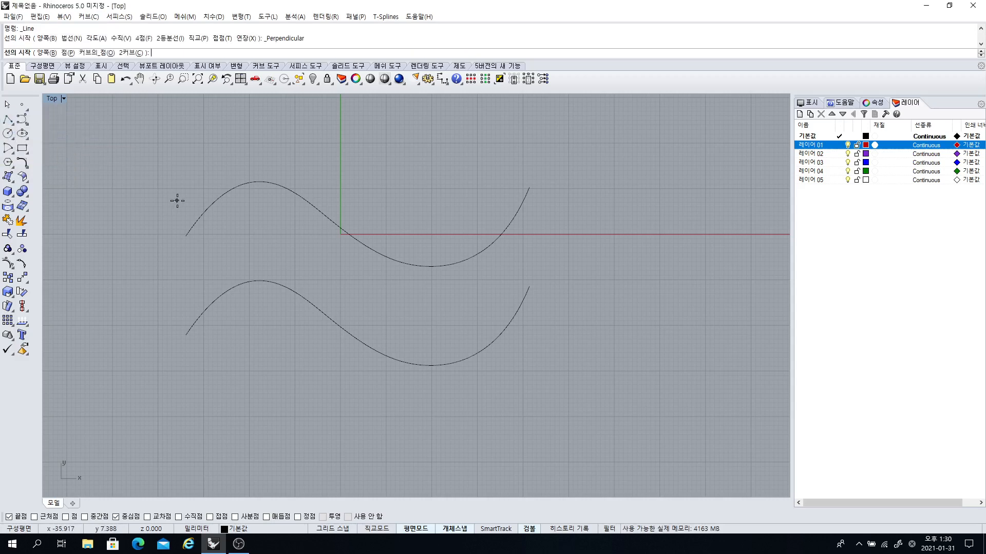
click(192, 224)
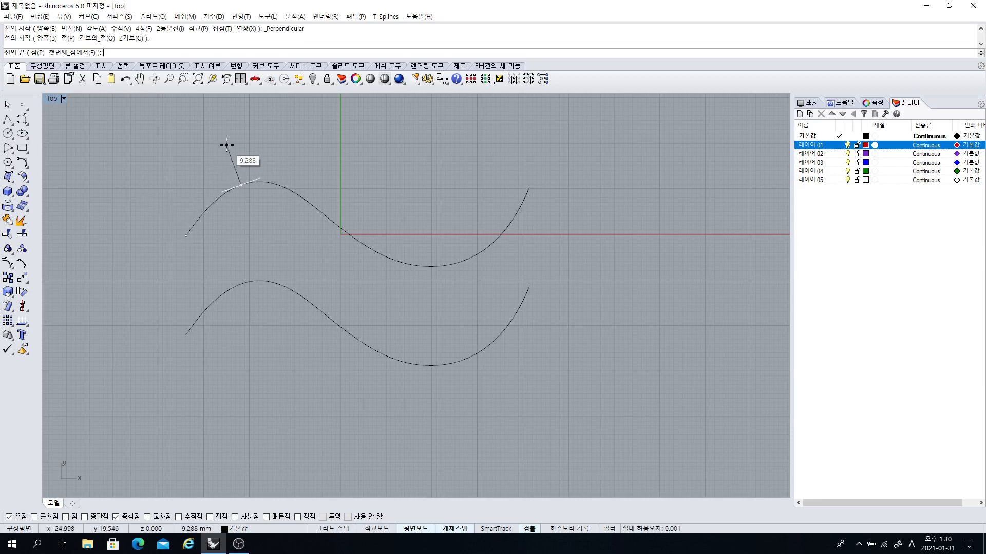
click(184, 236)
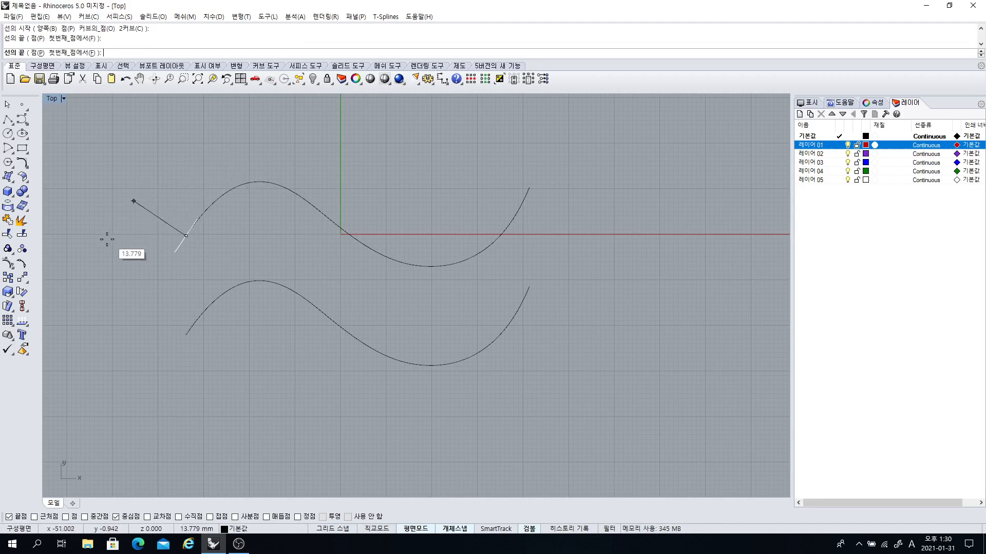
click(151, 212)
- Draw a 10 mm line perpendicular from the lower curve's left end, pointing up and outward
scroll(219, 241, down, 4)
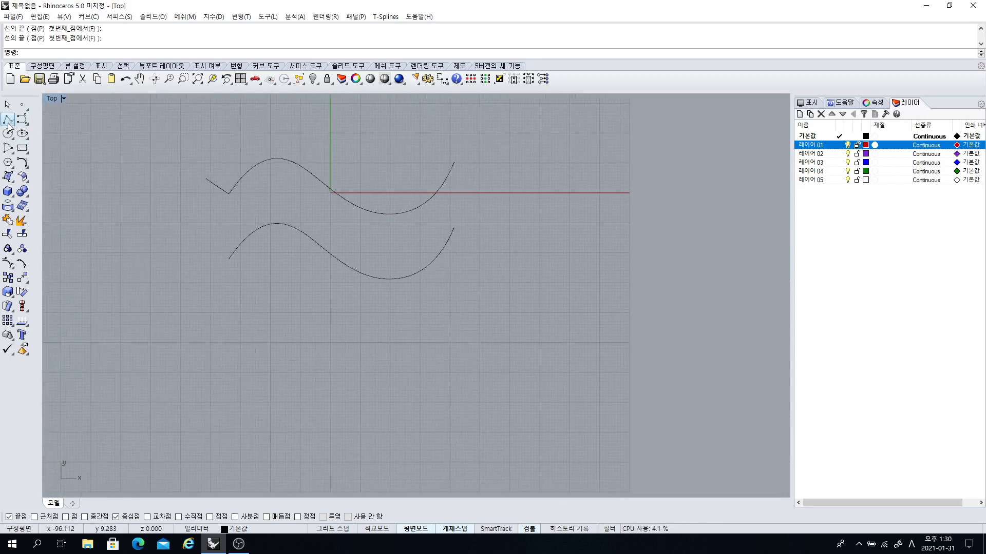
right_click(237, 266)
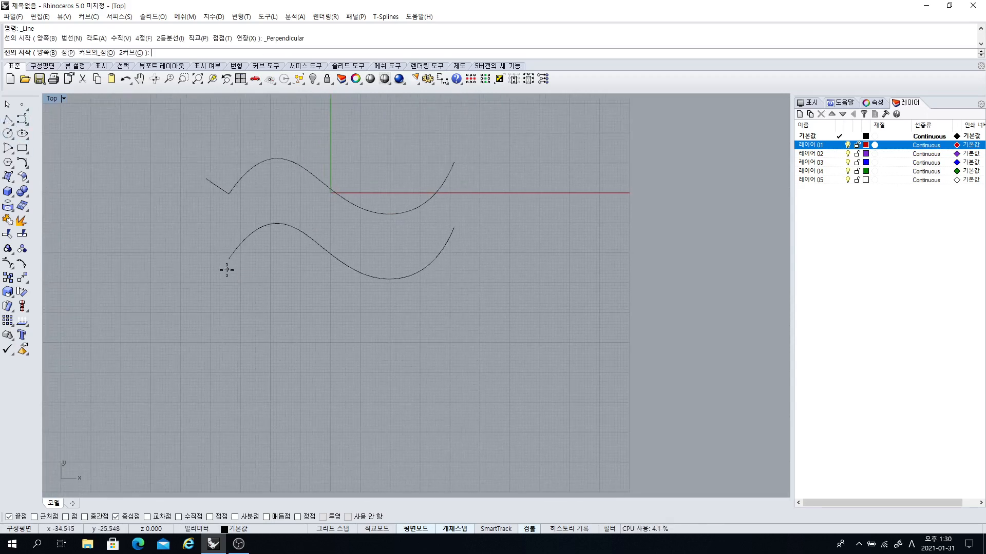
click(223, 258)
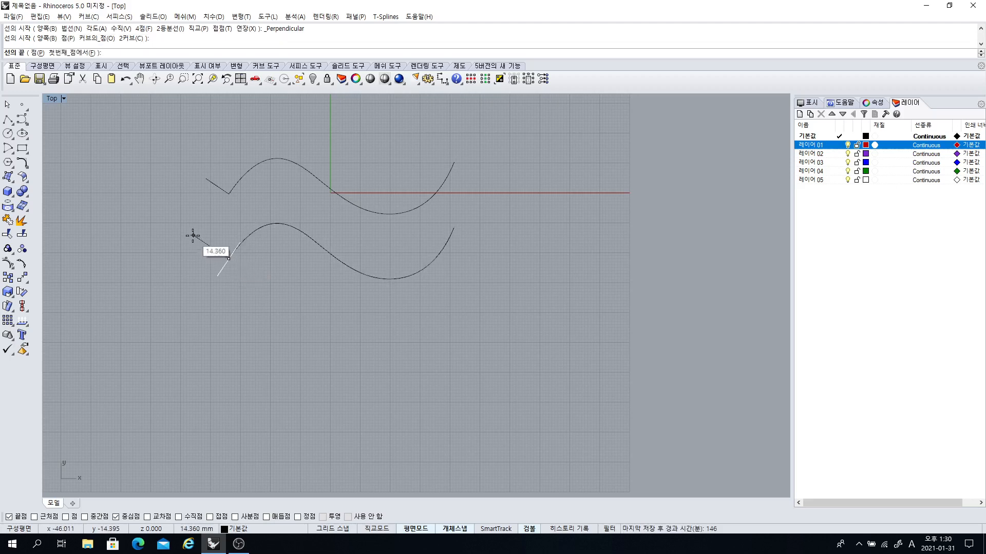
key(Return)
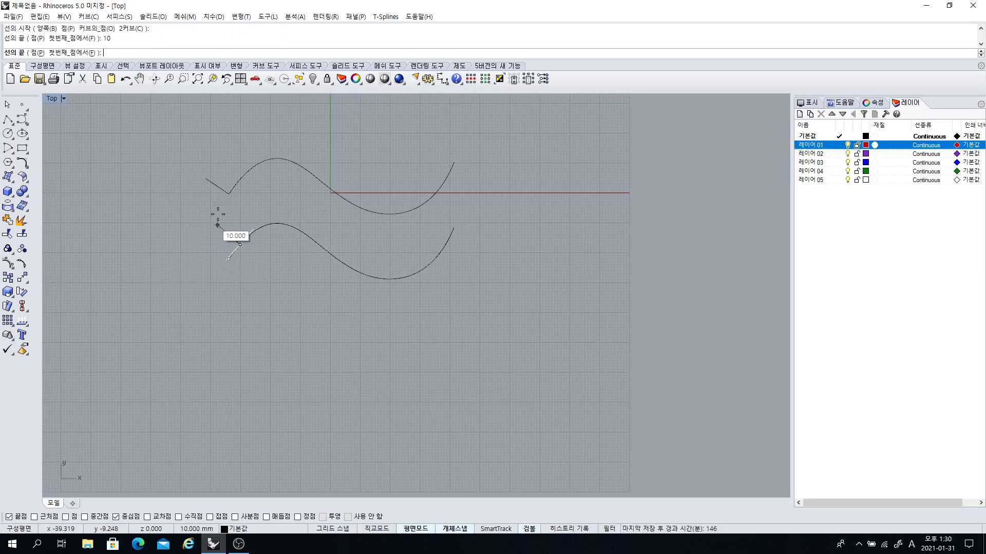
click(169, 252)
- Start a Sweep 1 Rail with the upper S-shaped curve as rail and its perpendicular end line as cross section
right_drag(240, 271, 270, 291)
scroll(302, 275, up, 2)
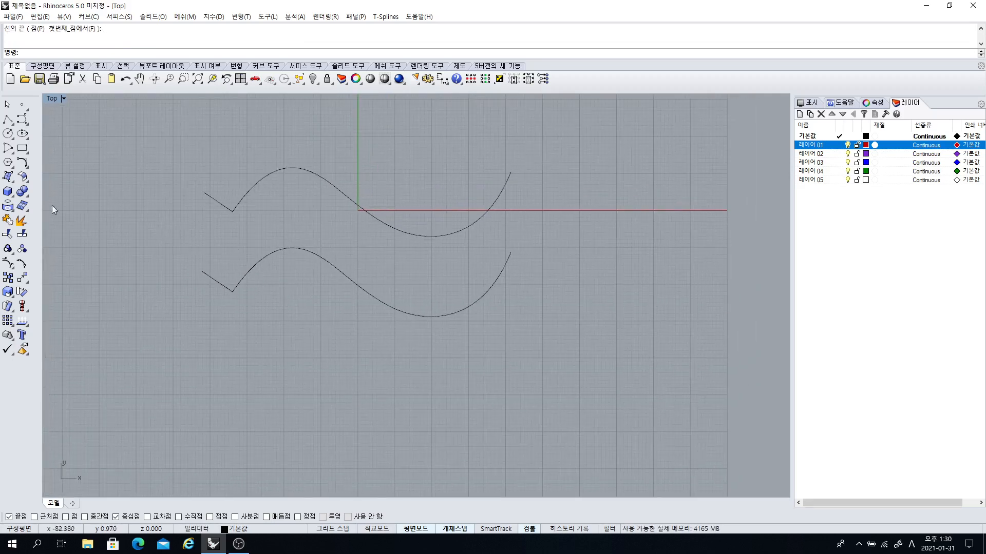
click(7, 176)
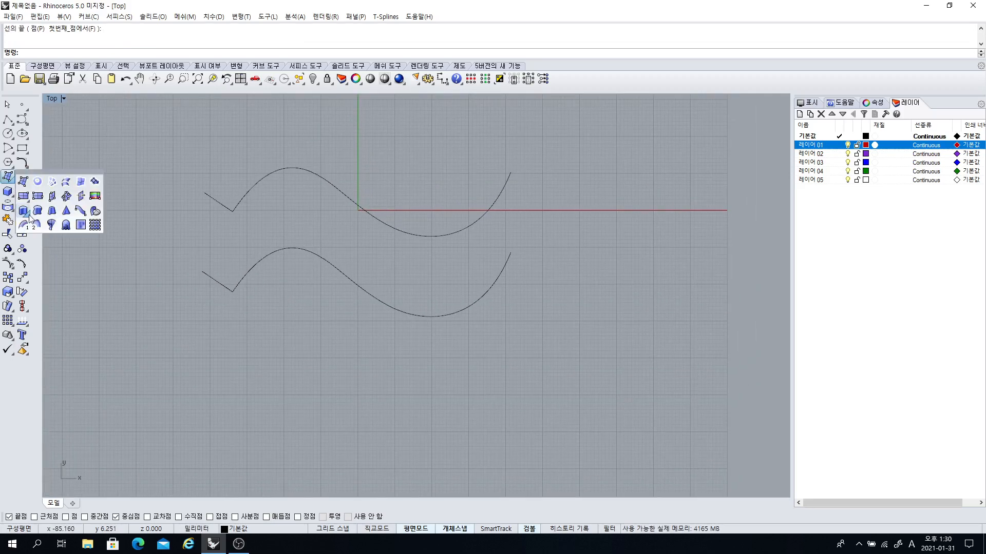
click(23, 224)
scroll(251, 230, up, 3)
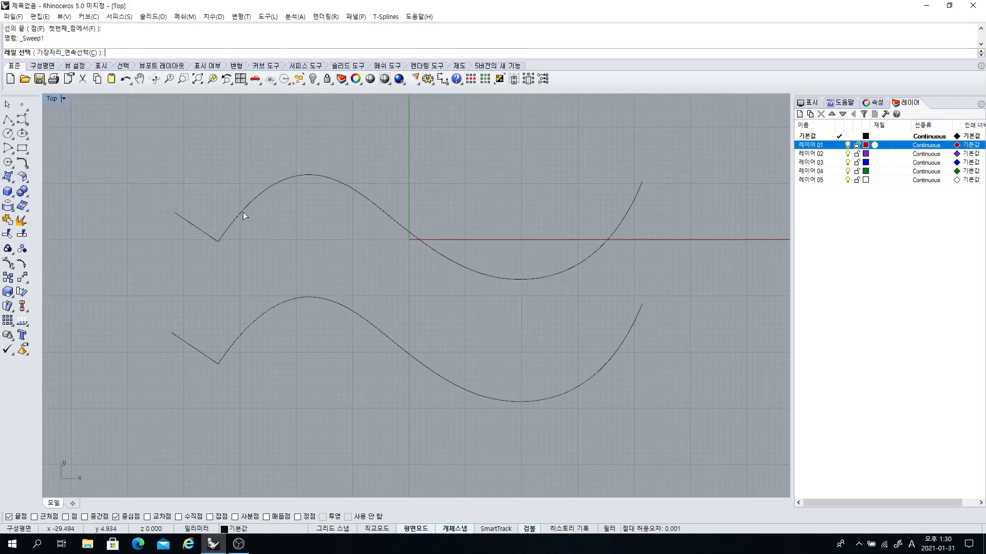
click(244, 213)
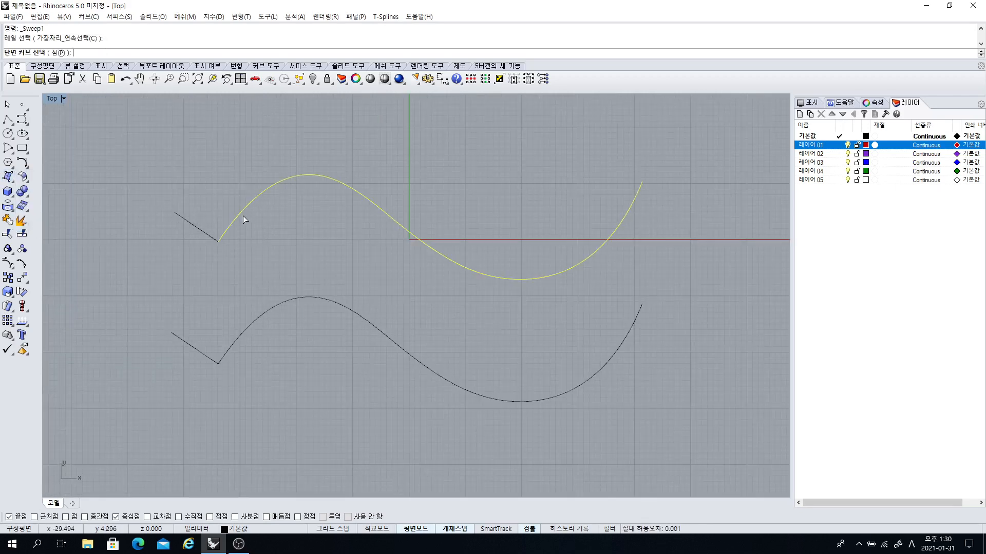
click(197, 226)
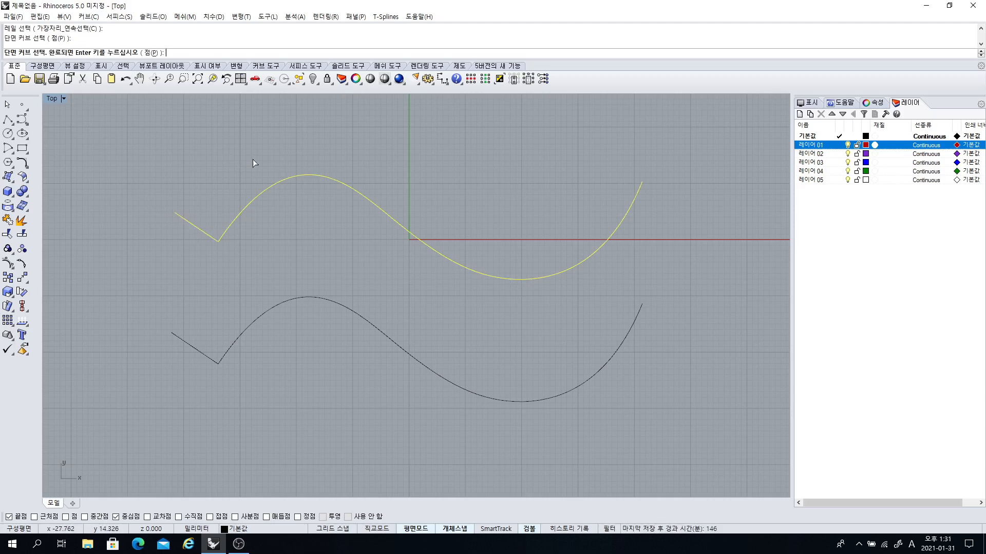
key(Return)
right_drag(340, 228, 289, 229)
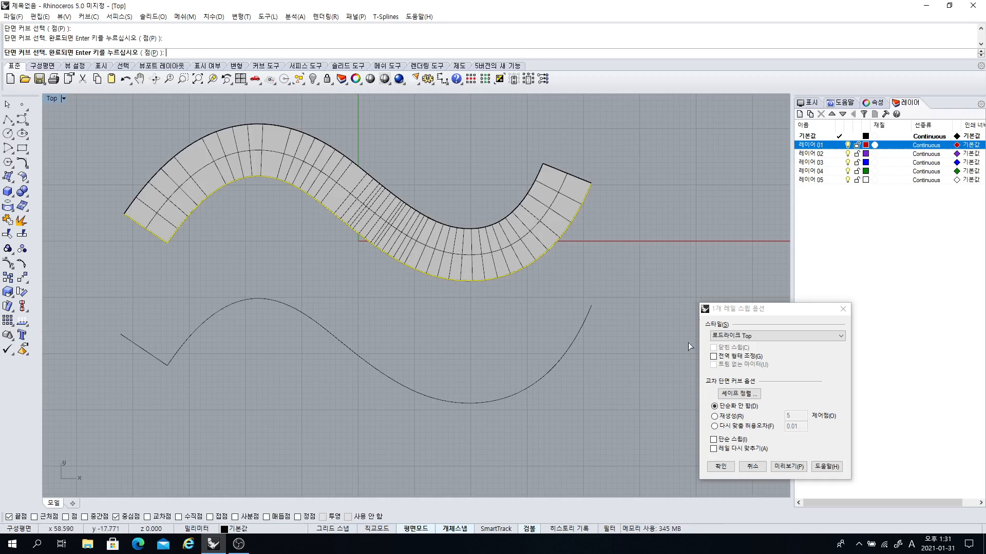
- Enable the simple sweep option (단순 스윕), preview it, and create the swept surface
drag(774, 312, 681, 195)
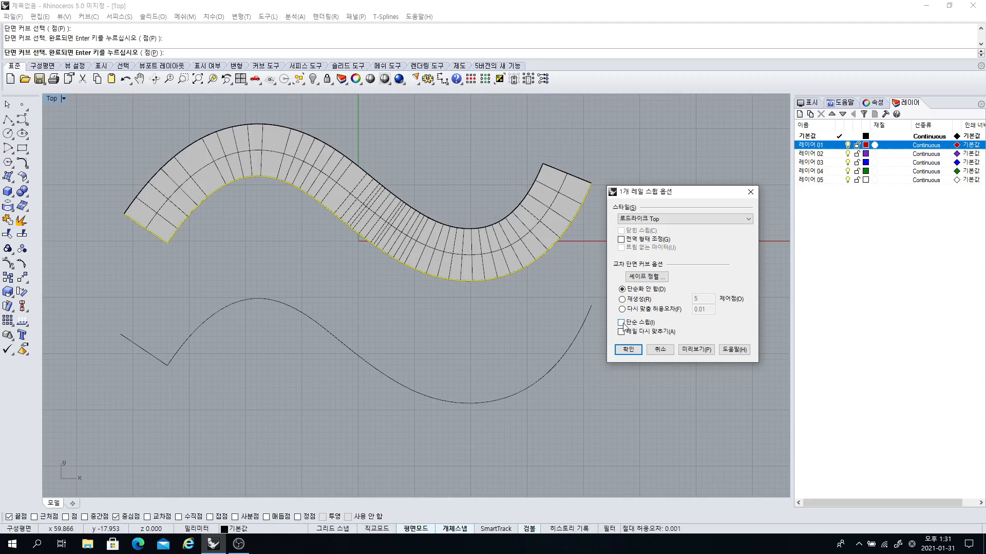
click(621, 323)
click(691, 350)
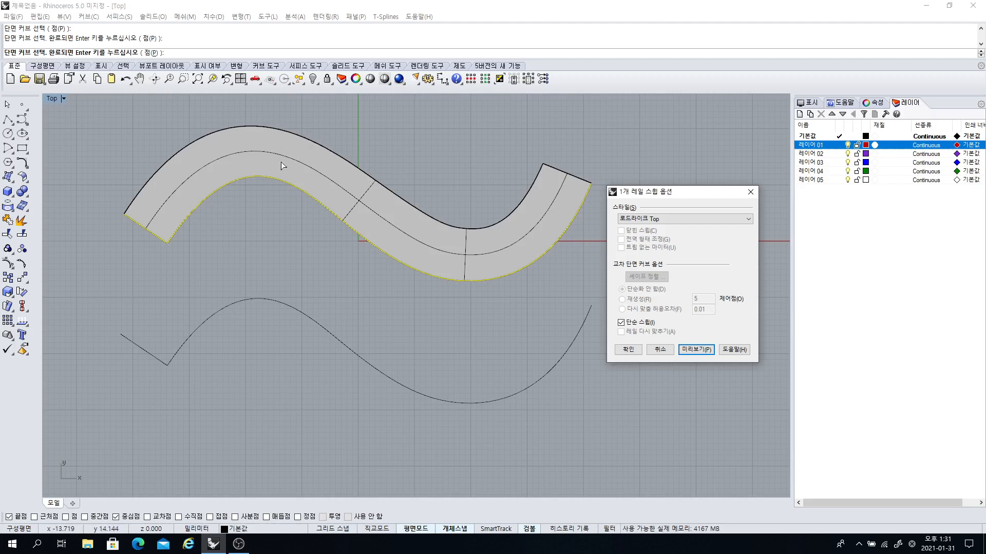
click(626, 350)
- Turn on the control points of the new swept surface
scroll(385, 260, down, 3)
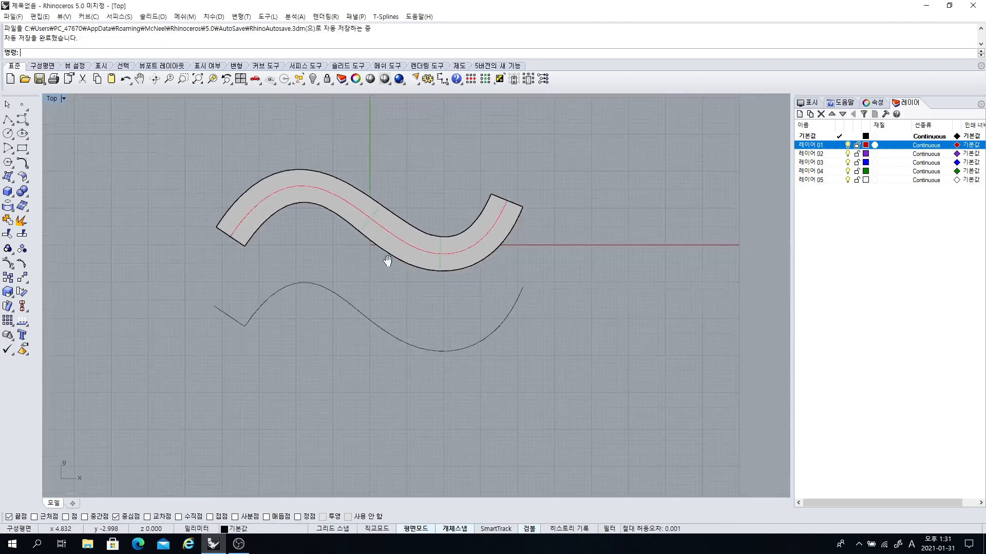
scroll(301, 210, up, 3)
click(305, 214)
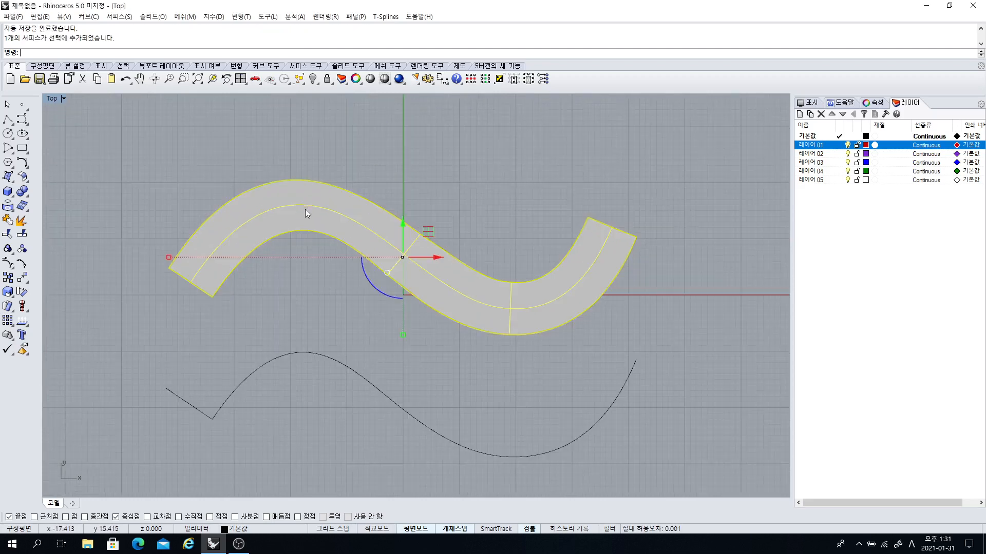
click(8, 249)
right_drag(370, 153, 361, 200)
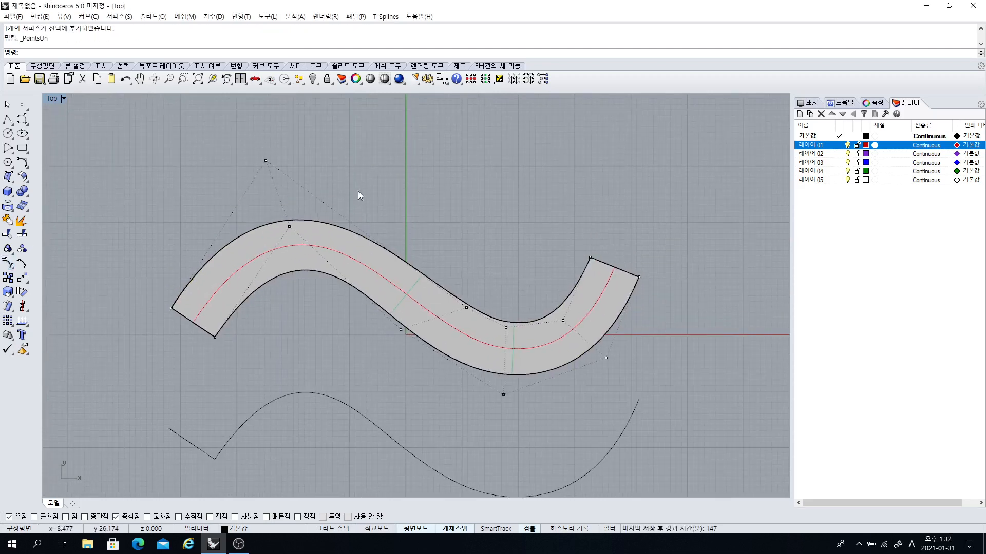
- Set the Top view's display mode to Wireframe (와이어프레임)
click(63, 99)
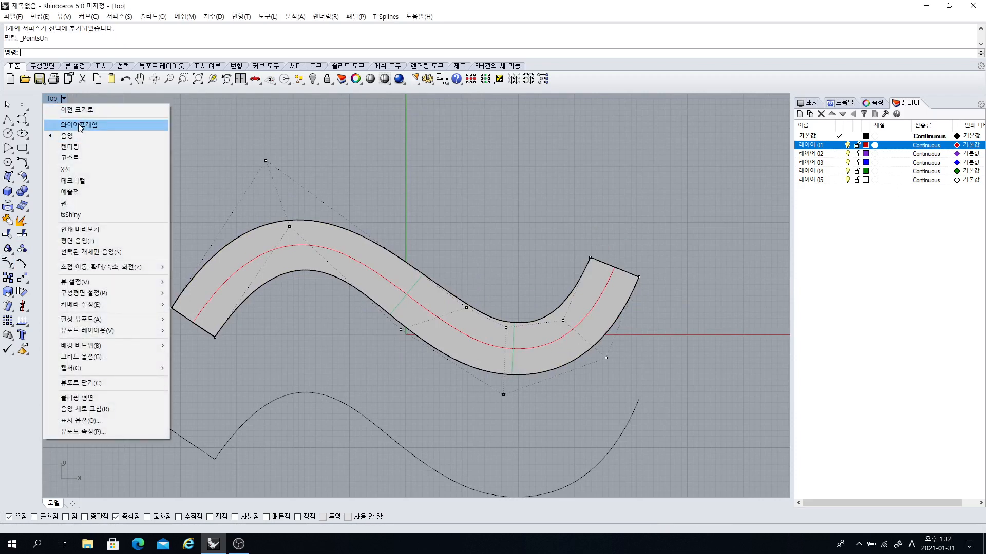
click(75, 125)
right_drag(396, 243, 384, 217)
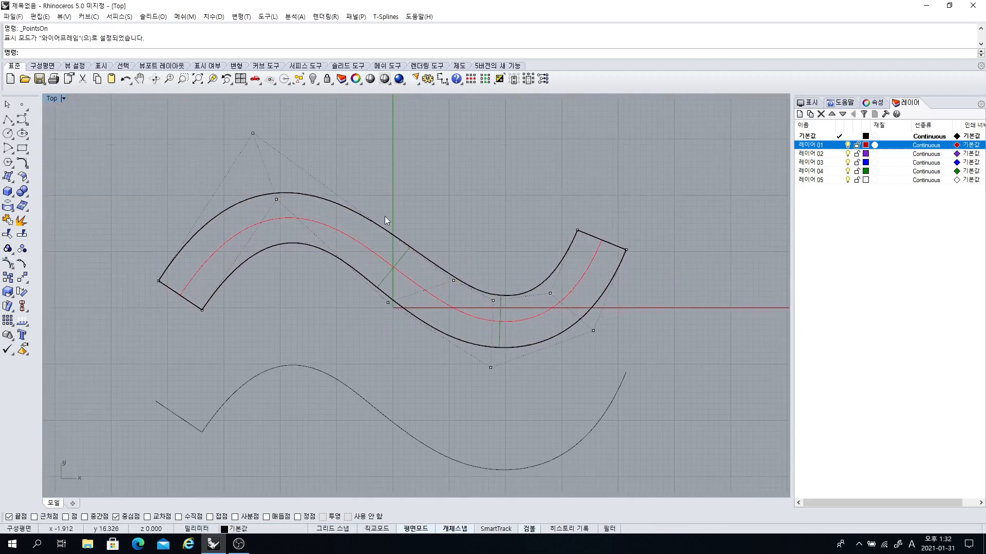
- Move the swept surface's upper-left outer control point slightly up and to the right, and turn the control points off
drag(471, 285, 475, 247)
right_drag(293, 157, 297, 190)
click(296, 190)
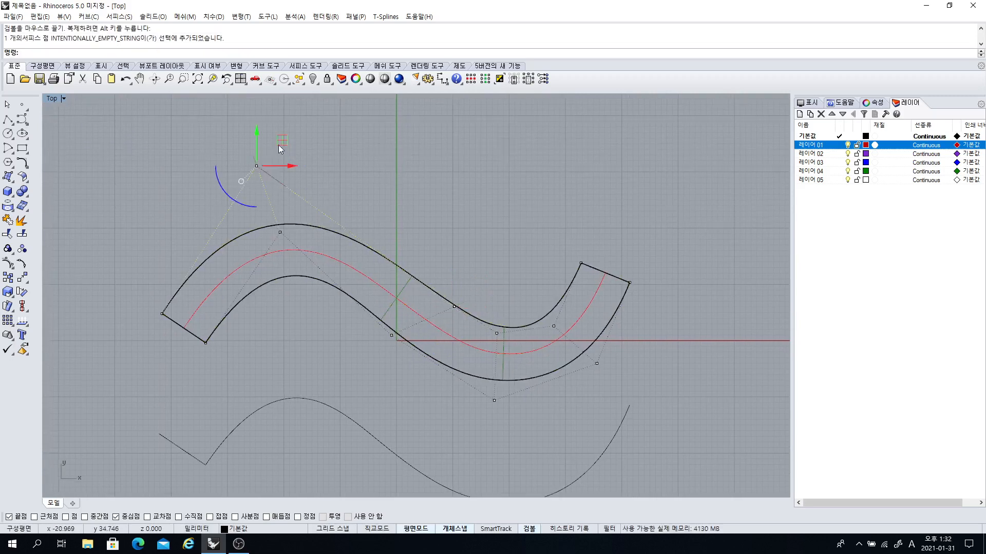
drag(278, 145, 286, 142)
right_drag(482, 270, 462, 244)
right_drag(300, 168, 299, 216)
drag(267, 158, 269, 156)
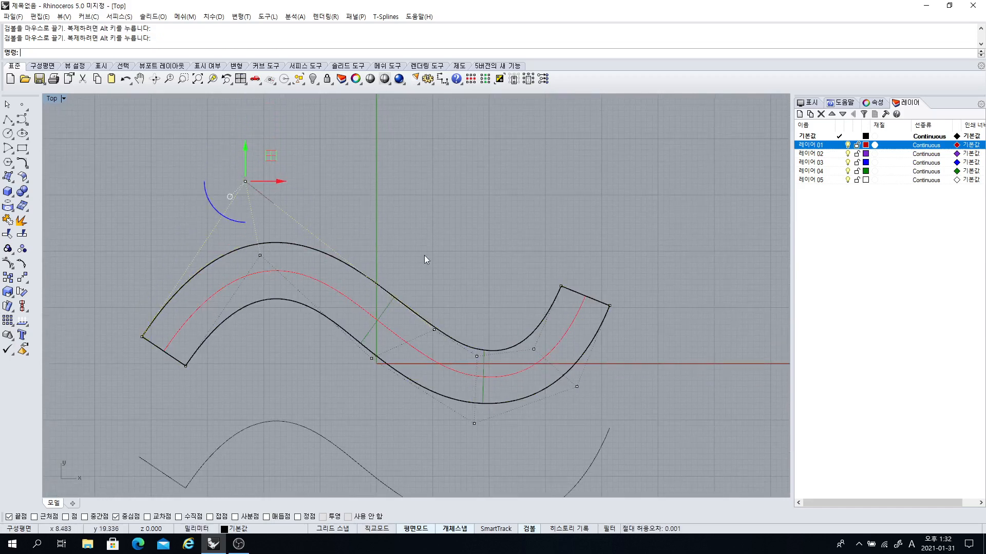
right_drag(424, 254, 412, 224)
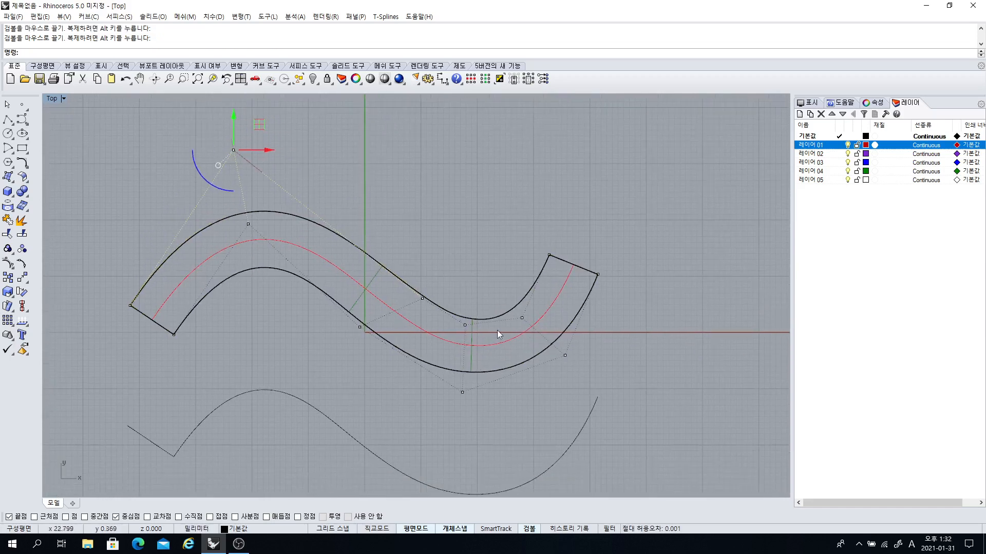
right_drag(414, 283, 412, 255)
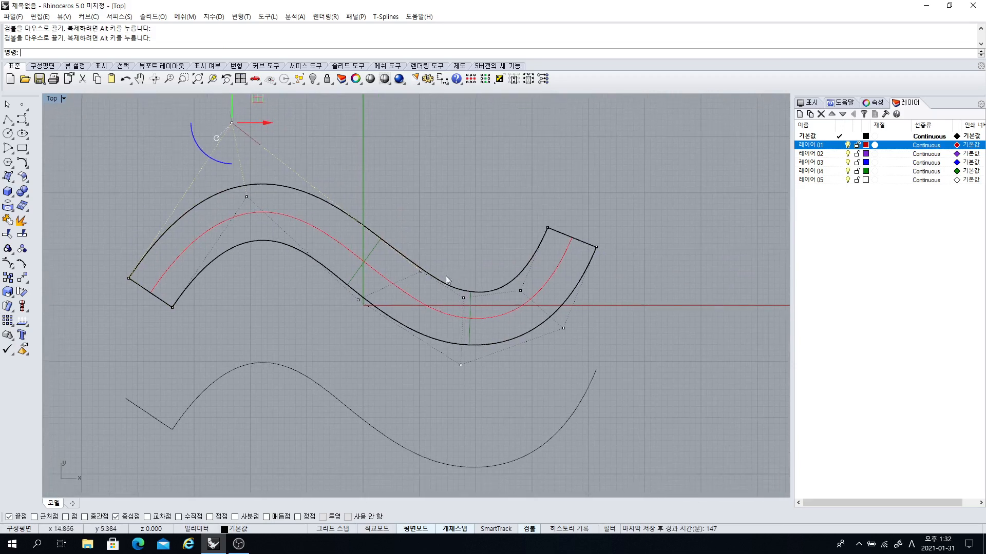
click(568, 267)
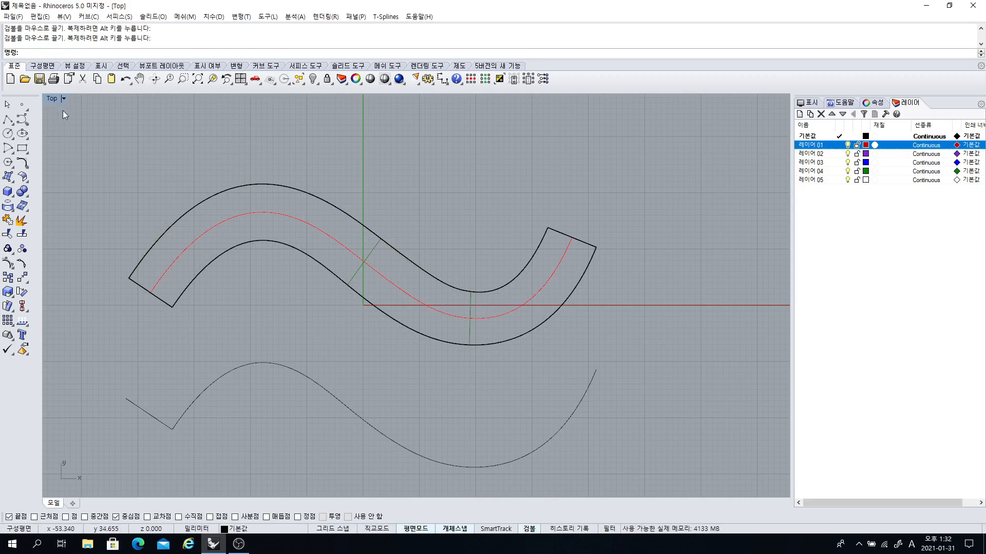
- Restore the four-viewport layout and delete the swept surface together with its rail and cross-section curves
double_click(57, 98)
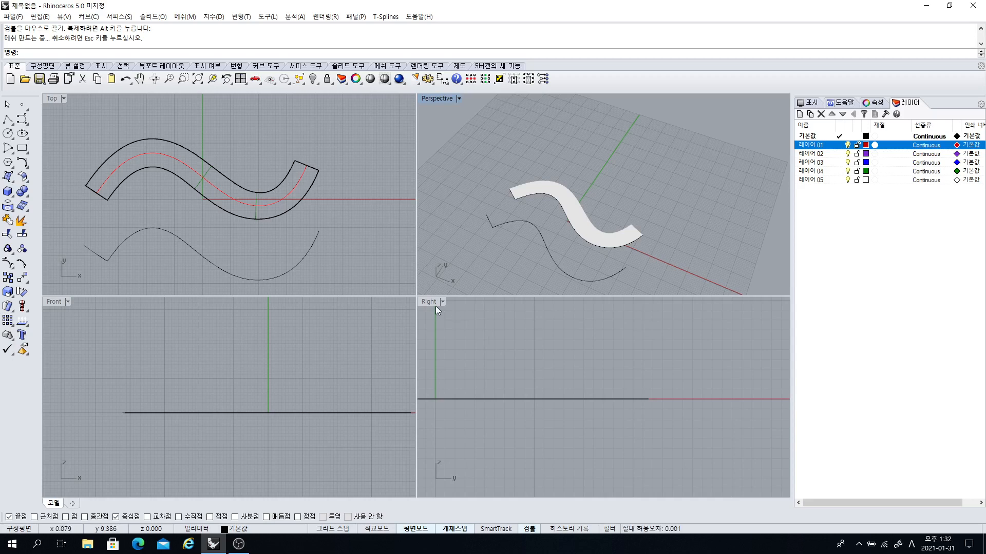
right_drag(254, 250, 287, 210)
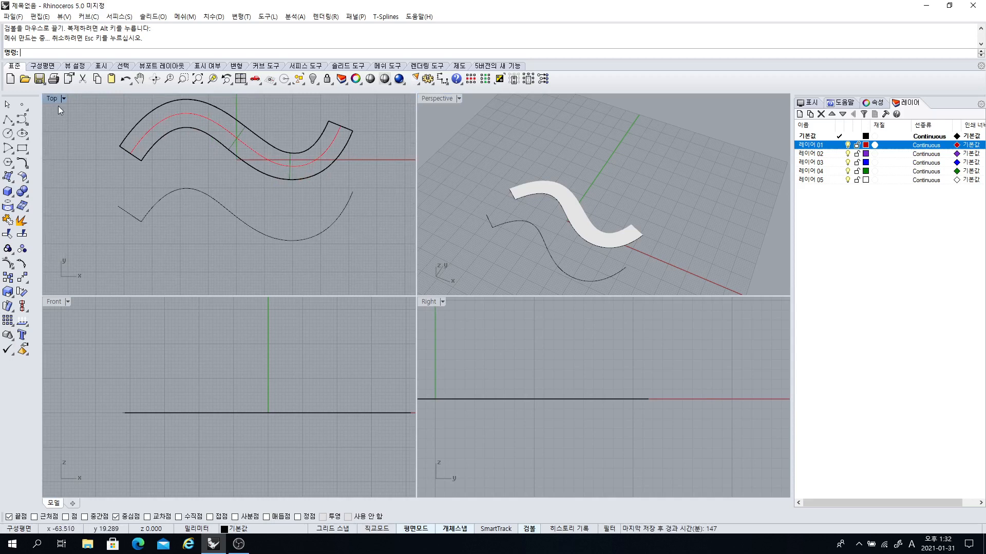
right_drag(623, 242, 549, 206)
drag(491, 172, 676, 261)
key(Delete)
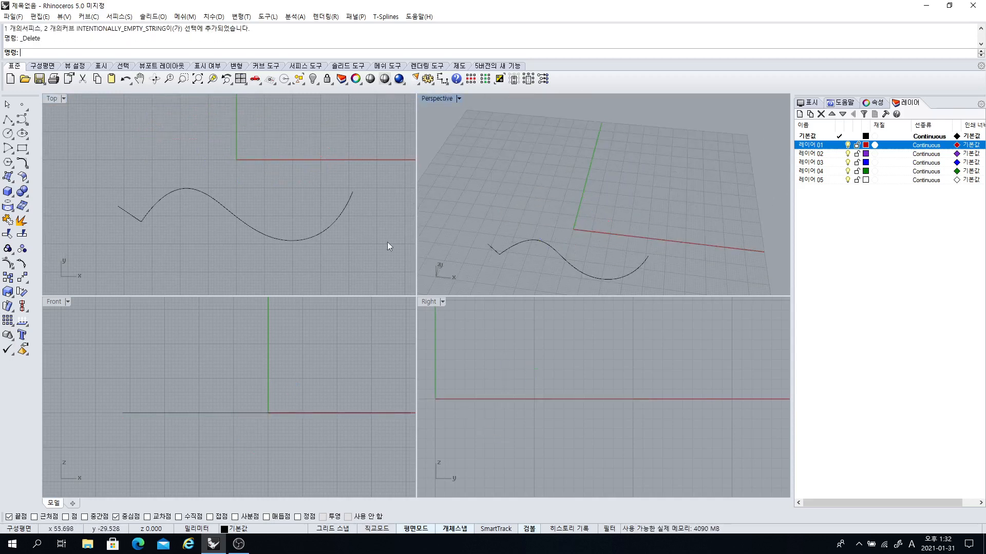
- Maximize the Top view and move the short cross-section line slightly up and left, leaving a small gap from the rail's end
right_drag(309, 227, 304, 227)
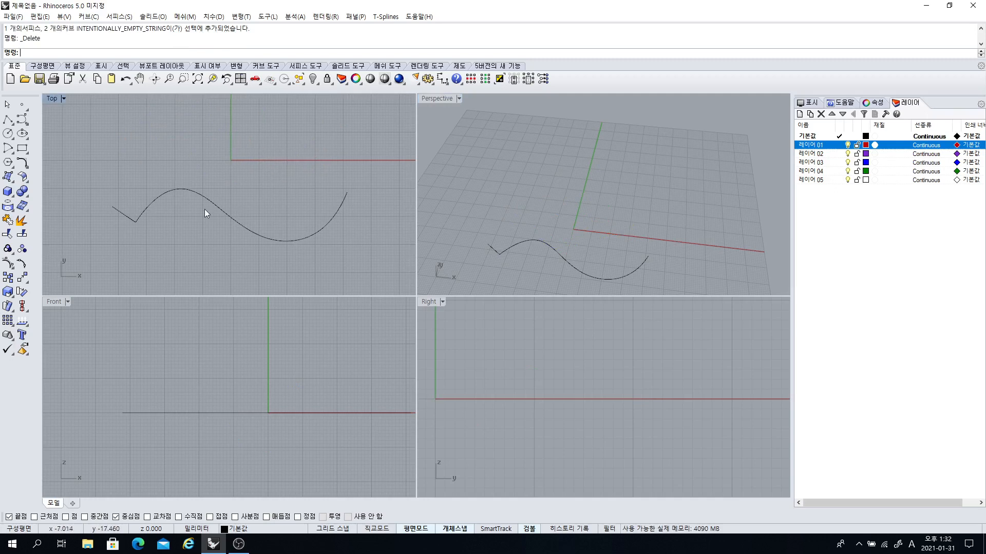
double_click(54, 97)
scroll(319, 272, down, 2)
scroll(276, 259, up, 1)
scroll(276, 259, up, 1)
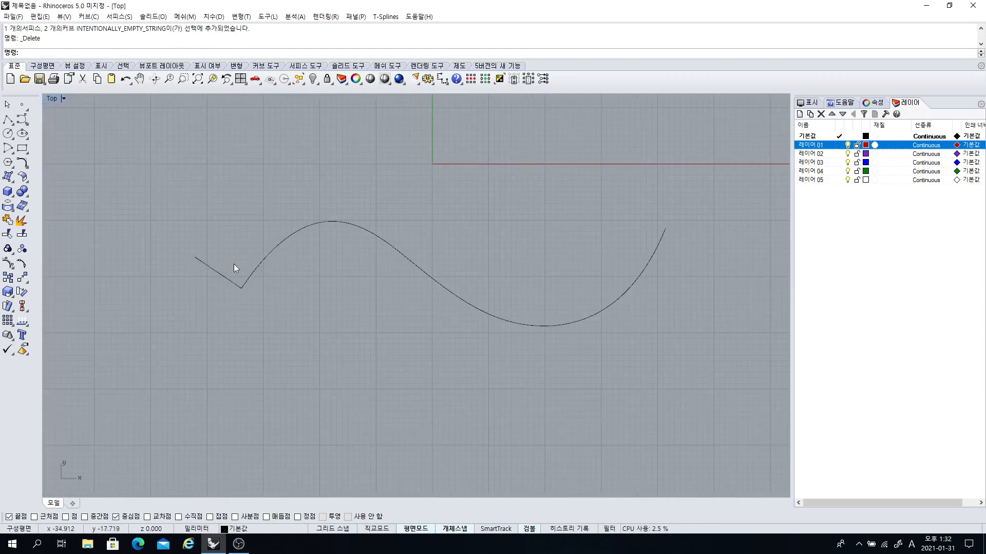
click(221, 274)
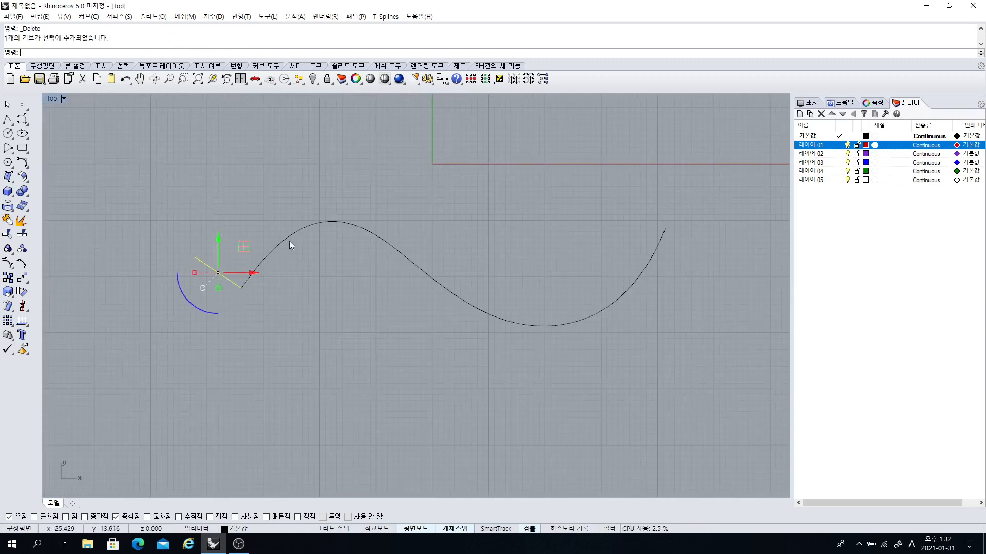
click(291, 278)
click(222, 276)
drag(240, 251, 238, 249)
click(279, 293)
scroll(254, 284, up, 4)
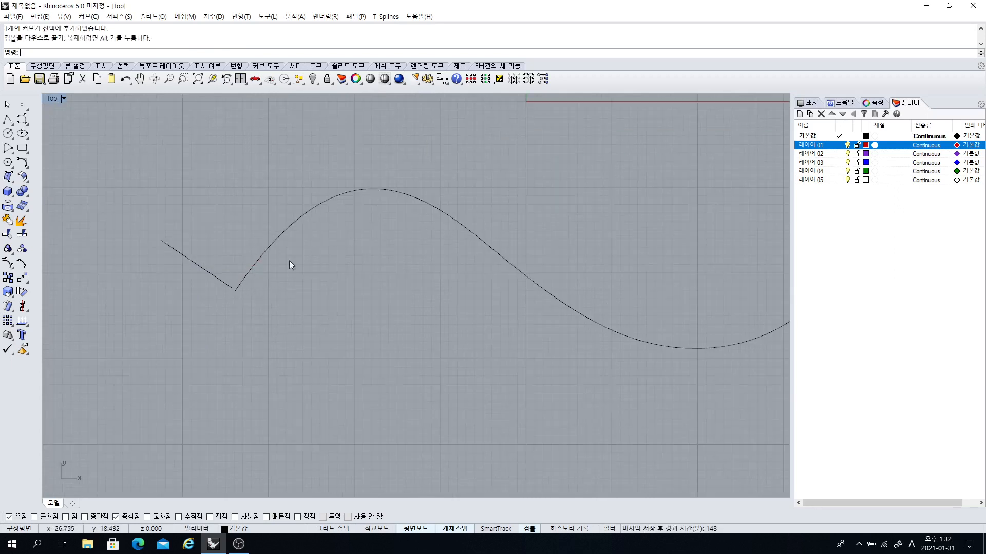
- Open the set of surface creation tools
click(13, 185)
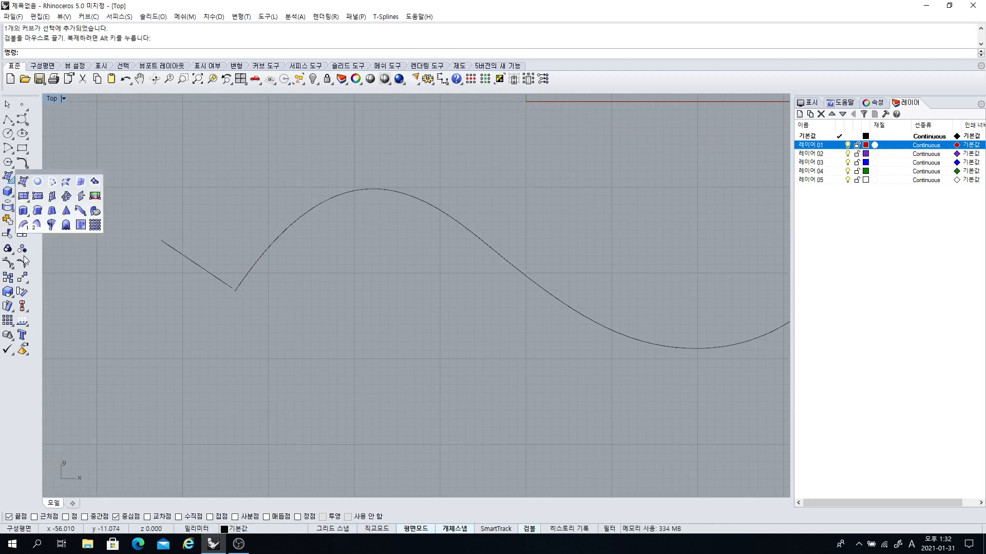
- Preview a one-rail sweep of the short line along the wavy curve, refitting the rail and rebuilding the cross sections with 7 control points
click(51, 198)
click(246, 267)
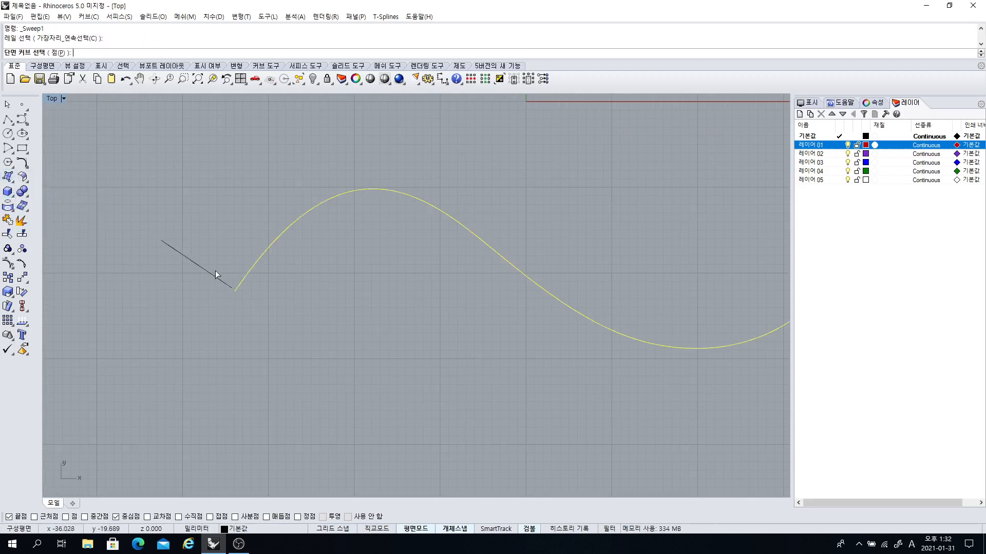
click(212, 272)
key(Return)
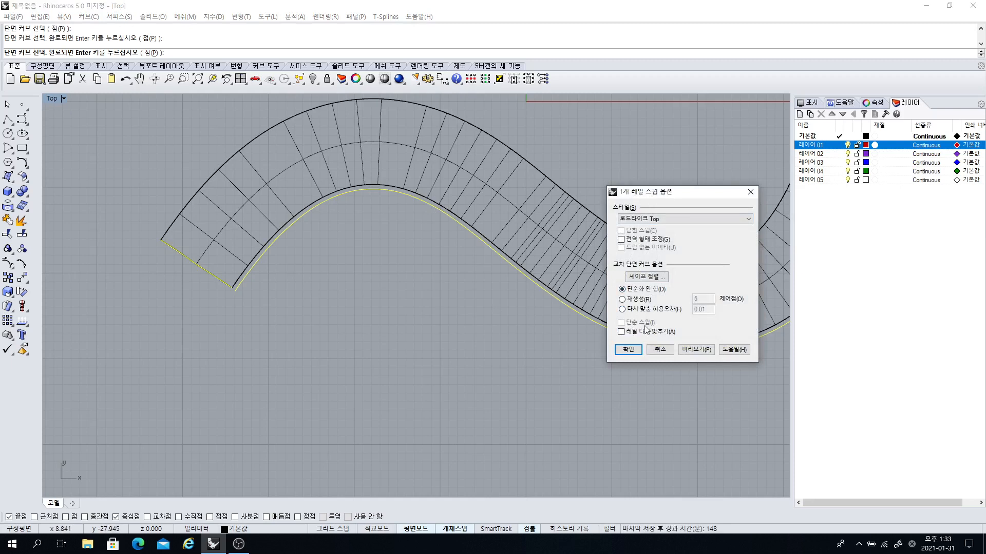
click(622, 332)
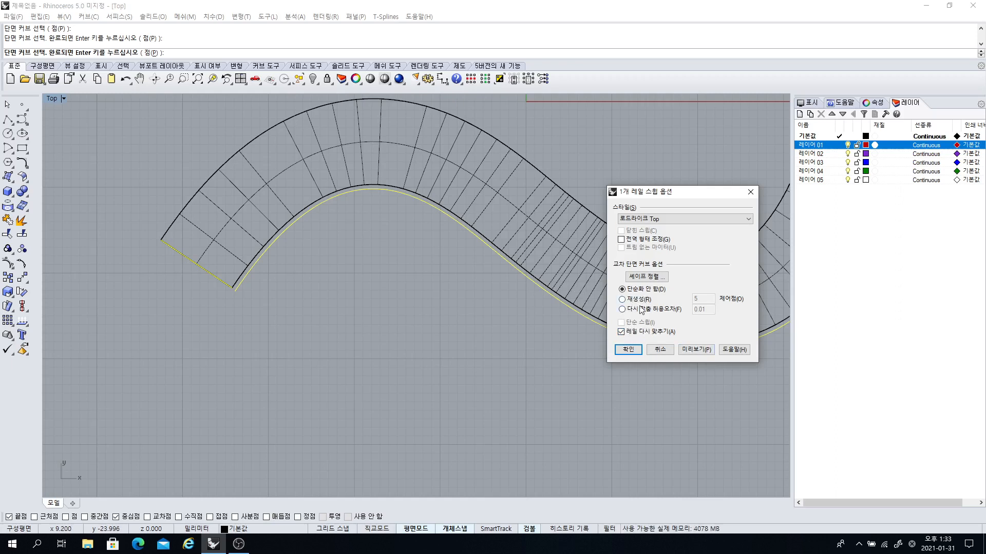
click(624, 300)
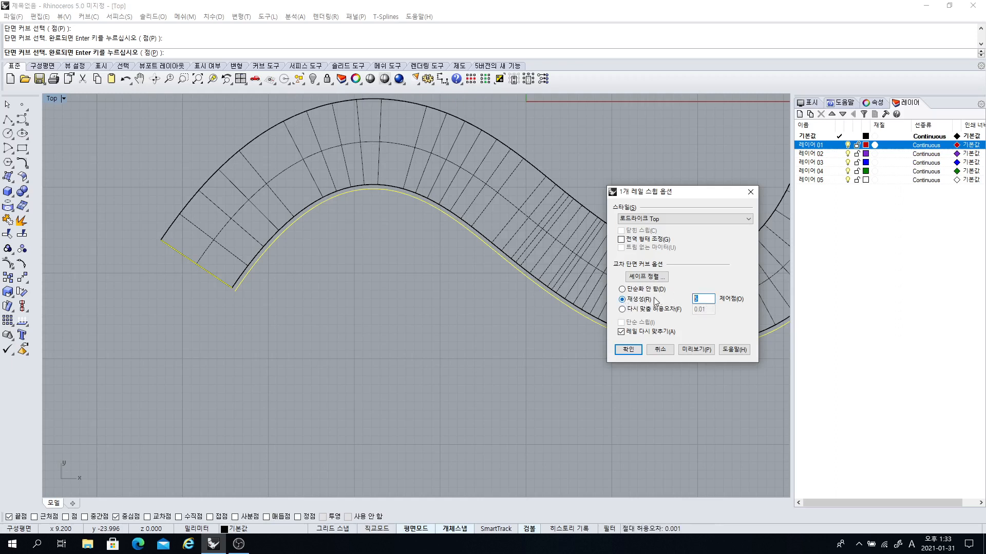
text(7)
click(696, 350)
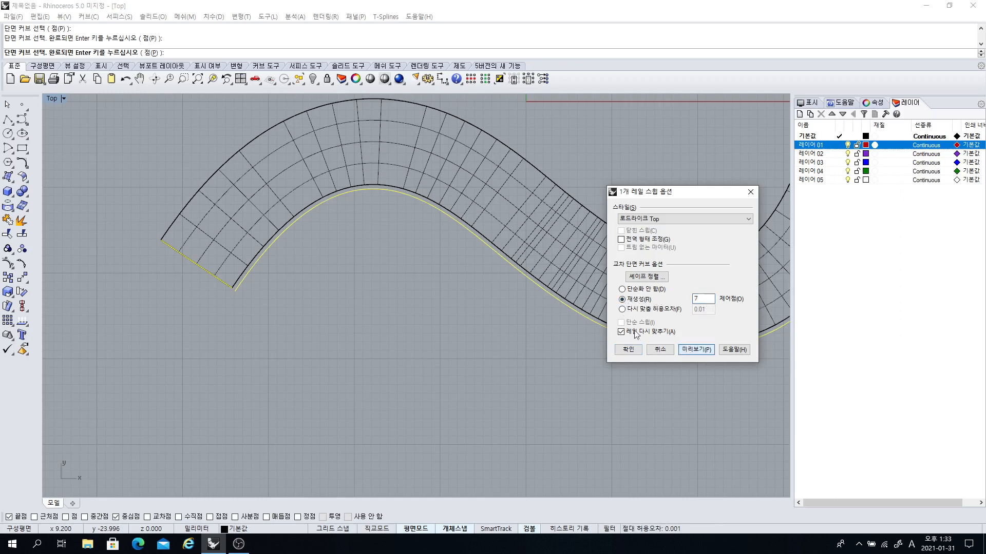
right_drag(401, 250, 265, 215)
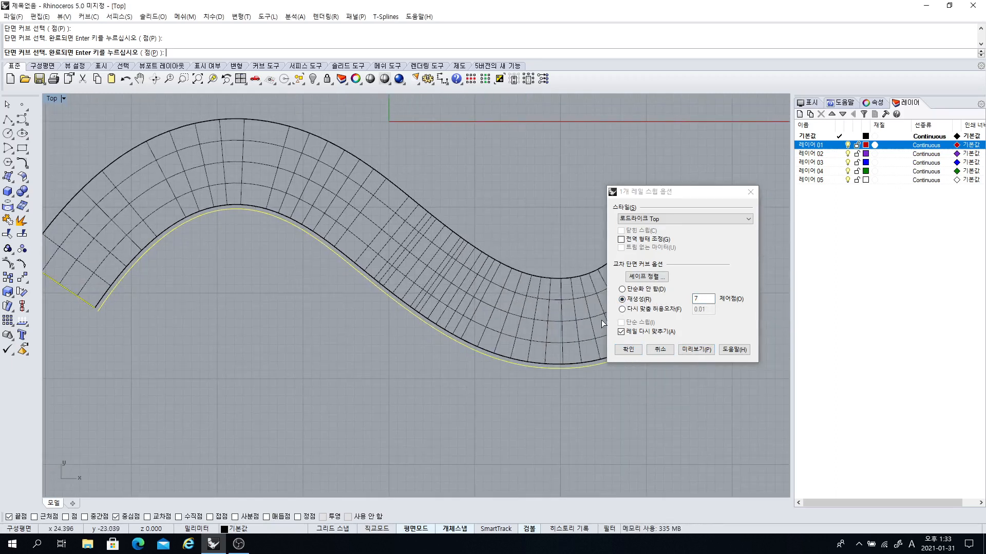
- Preview the sweep with its cross sections refit to a tolerance of 0.1, and cancel the sweep
click(622, 309)
double_click(702, 309)
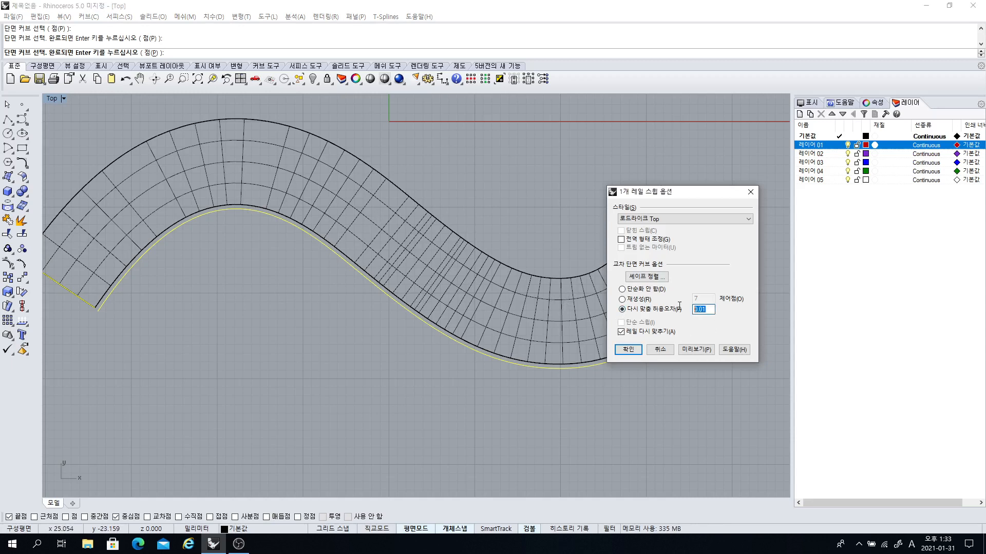
text(0)
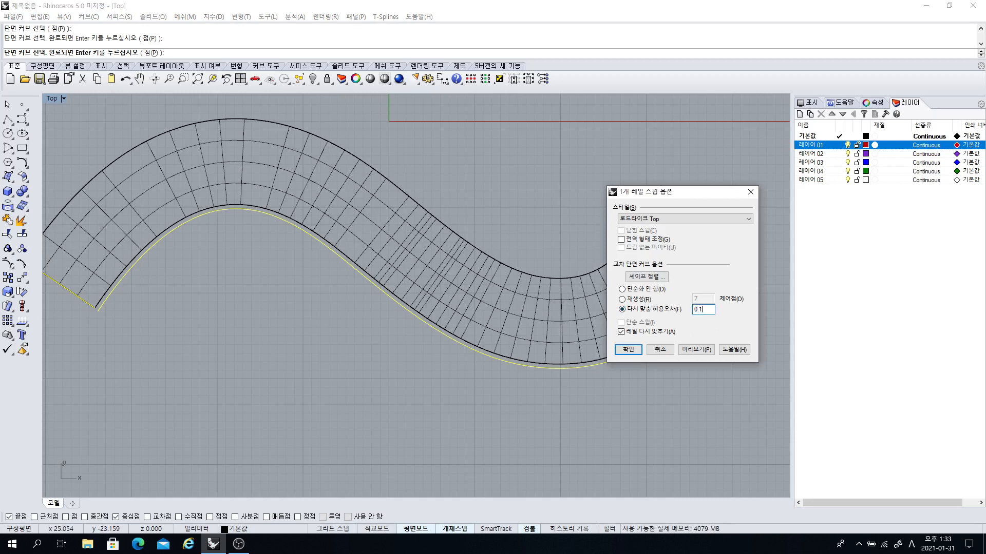
text(.1)
click(695, 349)
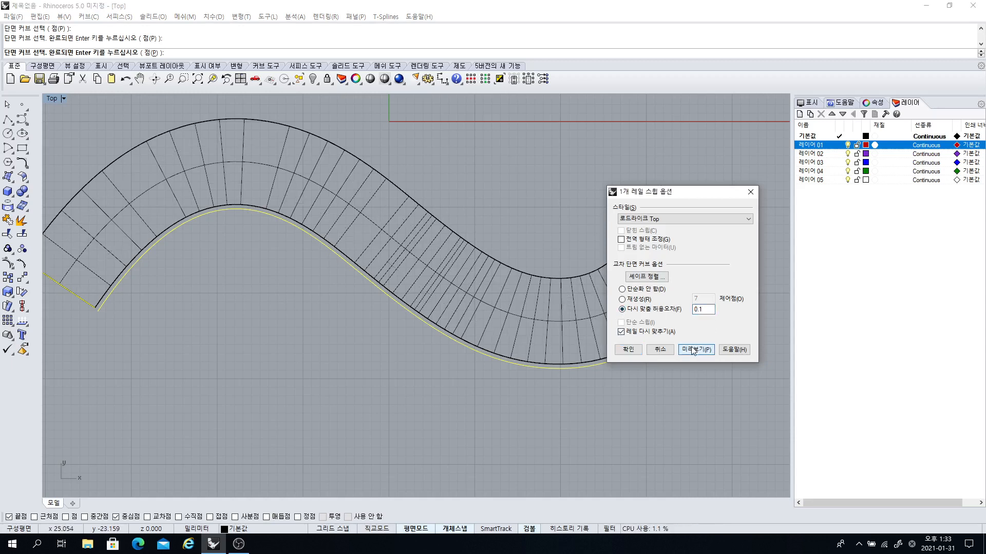
scroll(318, 193, down, 6)
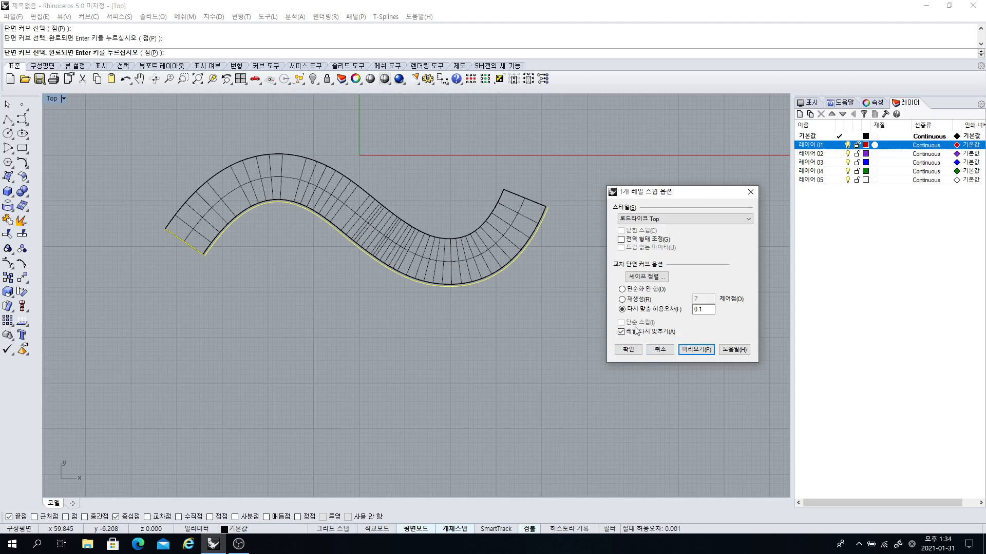
click(652, 354)
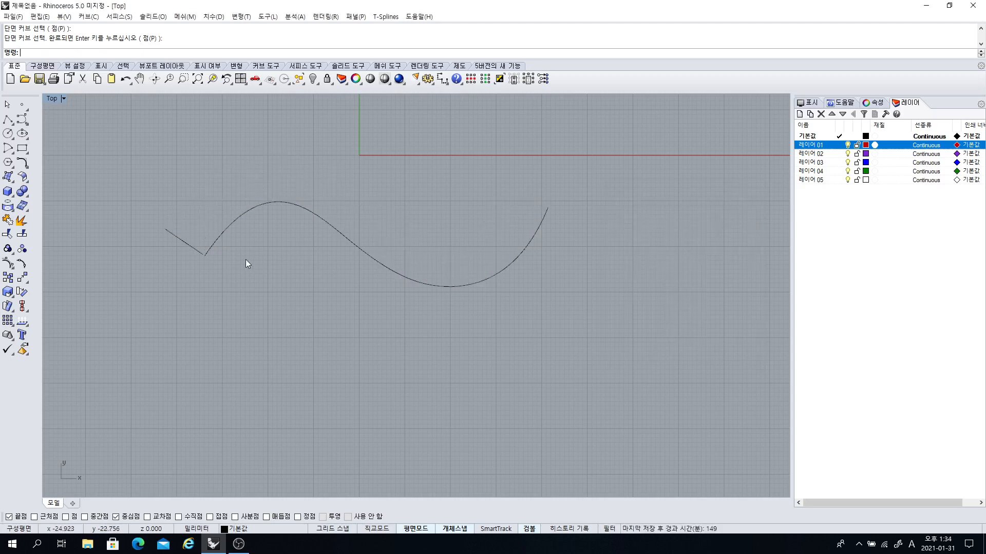
- Move the short line by its lower endpoint onto the start point of the wavy curve
scroll(204, 262, up, 5)
scroll(202, 263, up, 3)
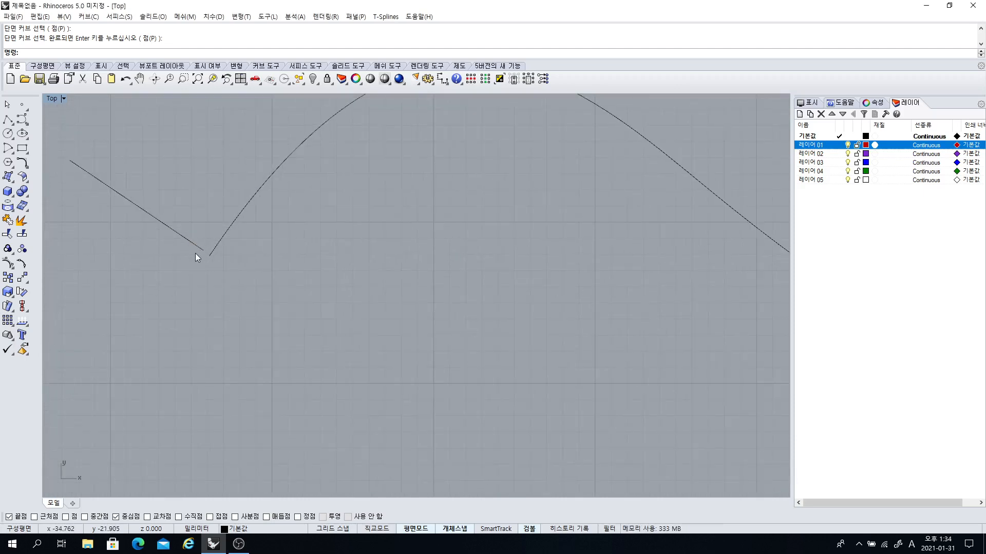
click(193, 245)
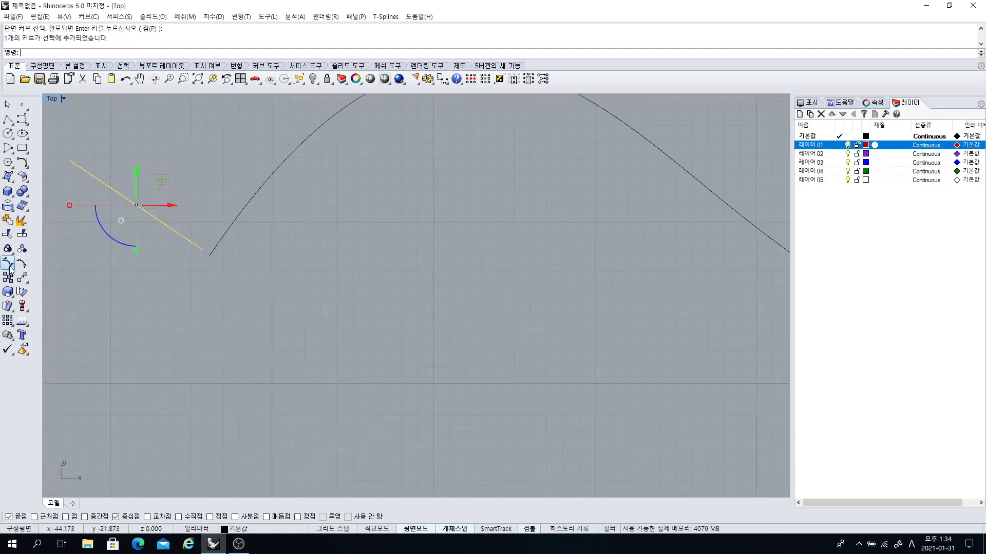
click(24, 288)
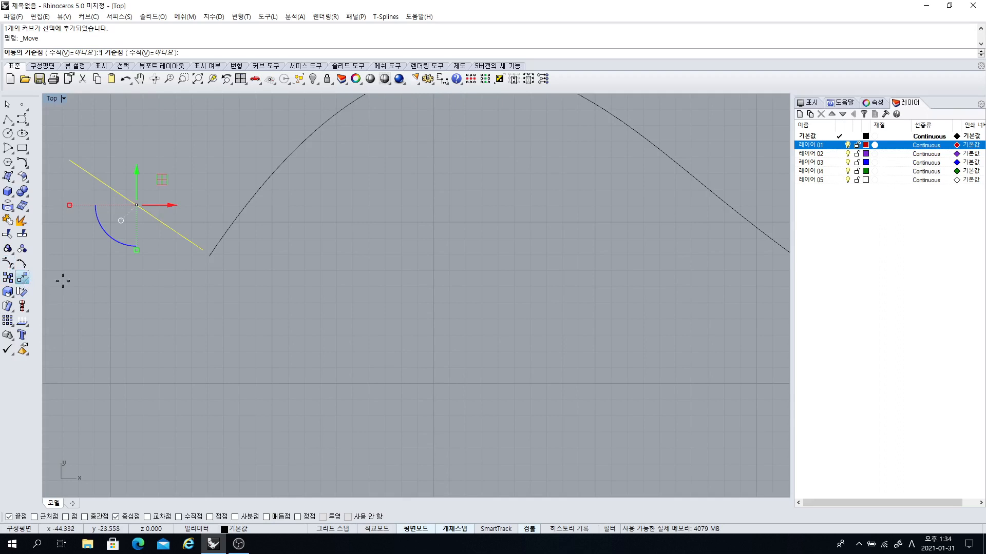
click(203, 250)
click(209, 256)
scroll(291, 293, down, 5)
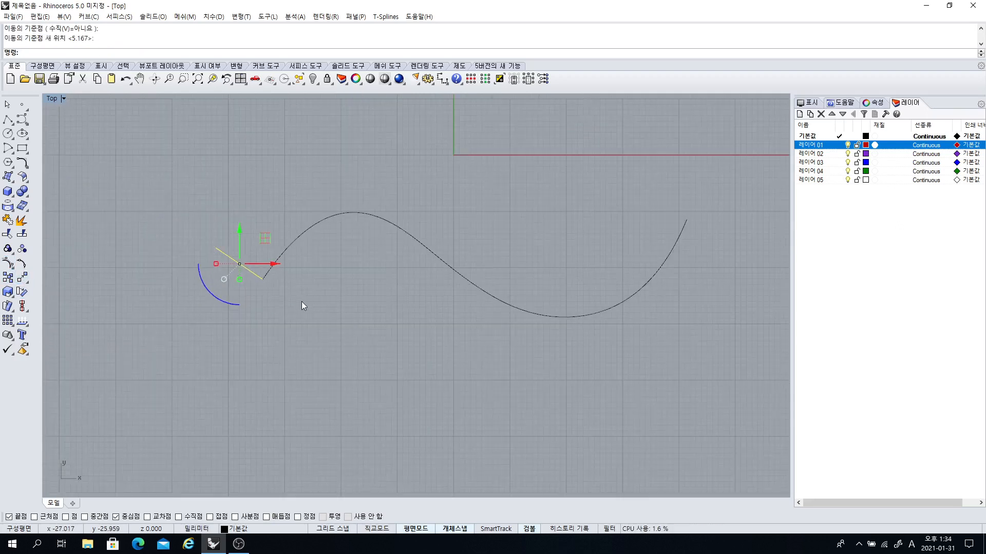
key(Escape)
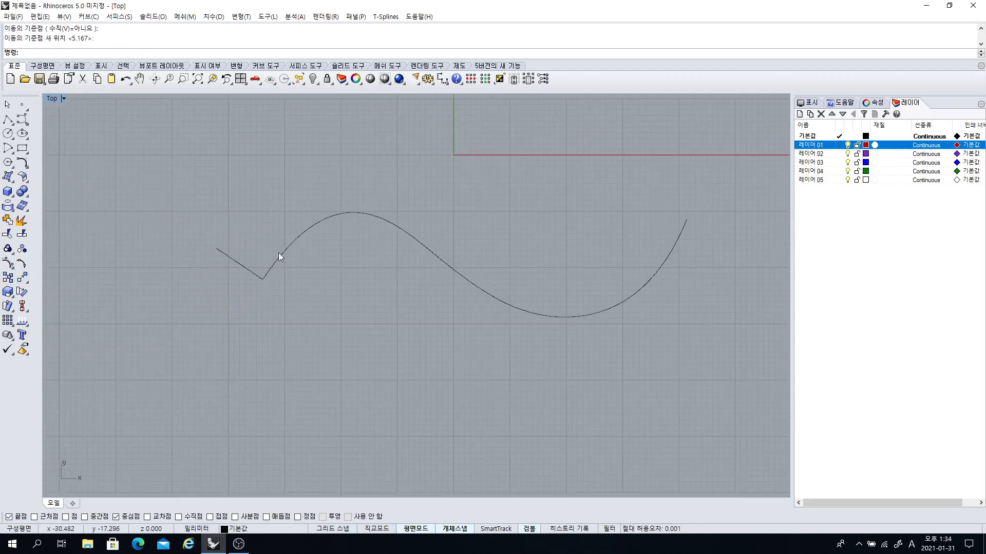
- Create a one-rail sweep of the short line along the wavy curve with the simple sweep option enabled
click(11, 179)
click(26, 225)
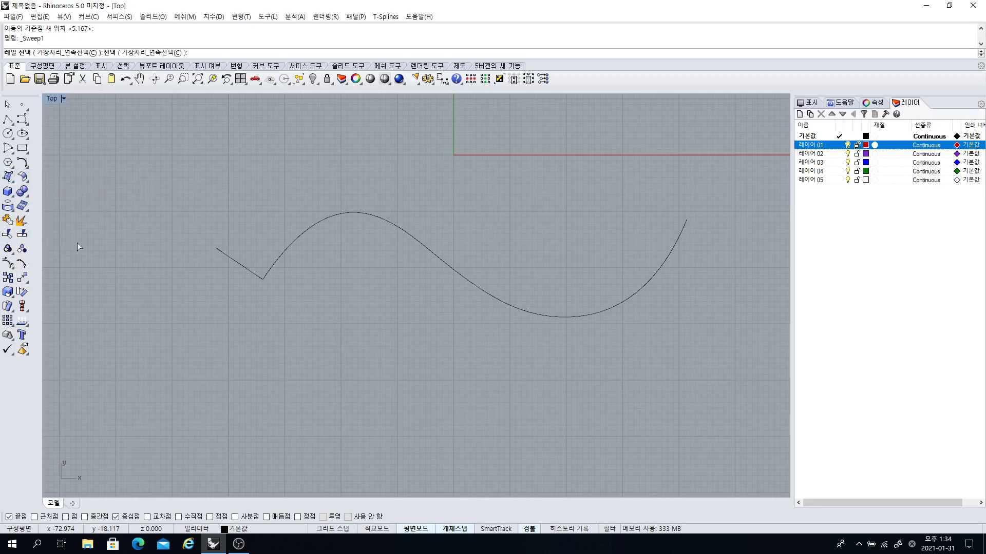
click(281, 259)
click(252, 271)
key(Return)
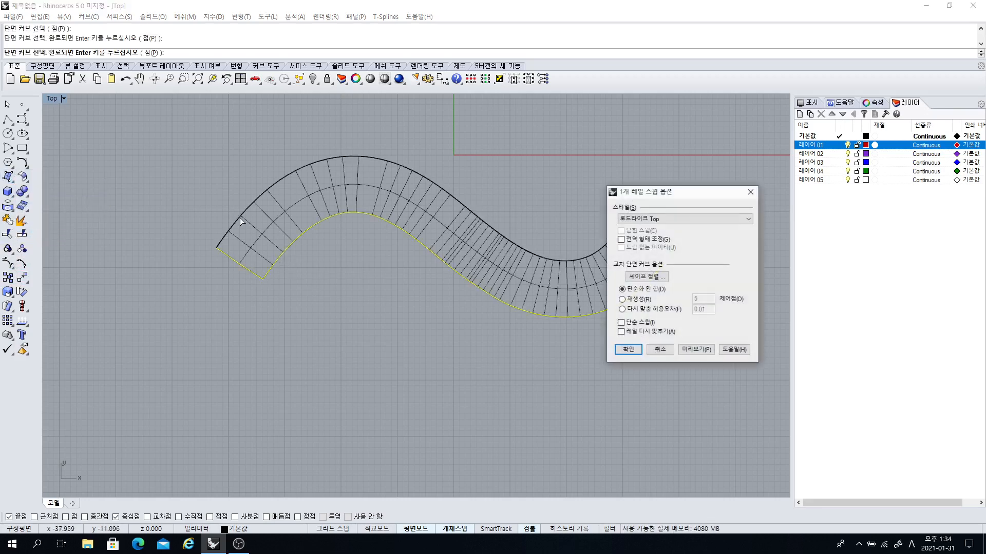
right_drag(439, 215, 374, 225)
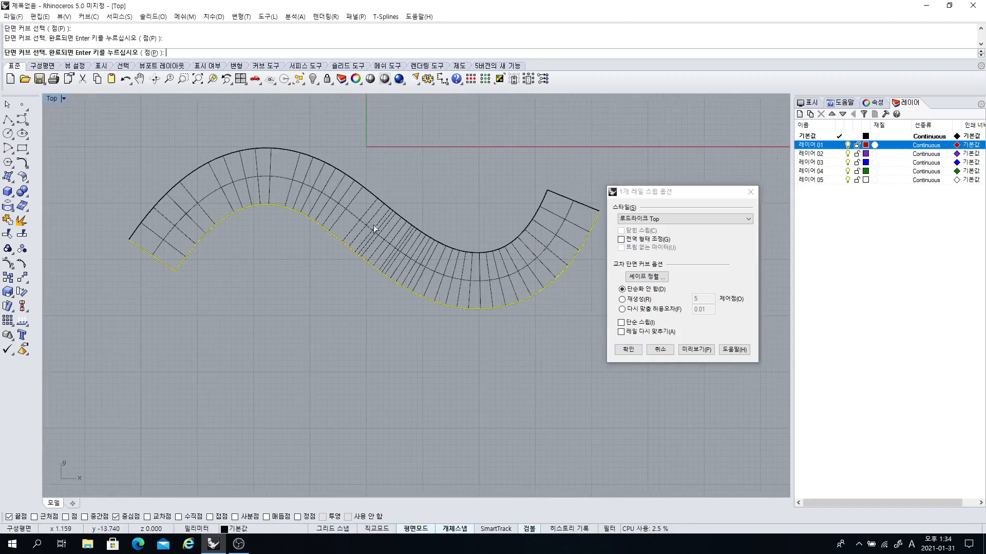
click(633, 324)
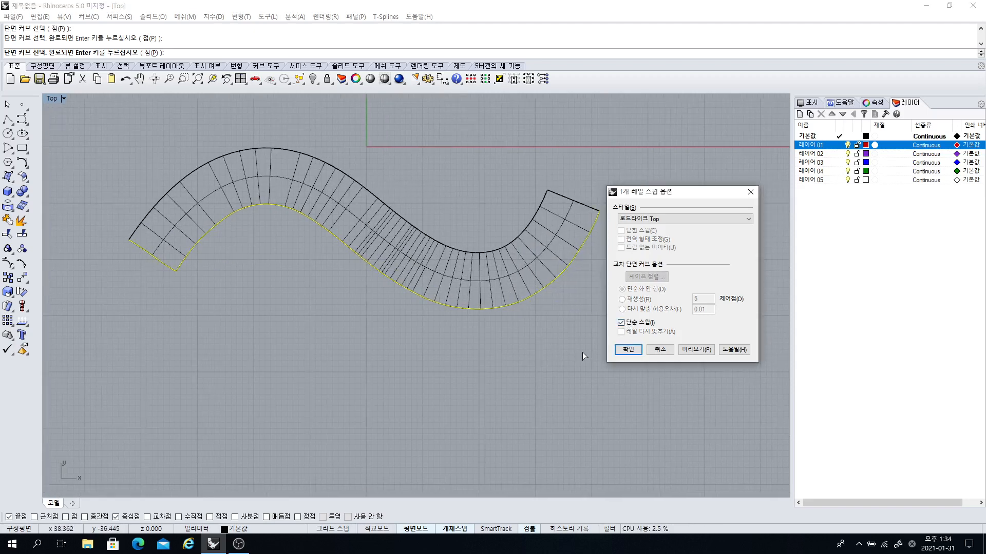
click(629, 349)
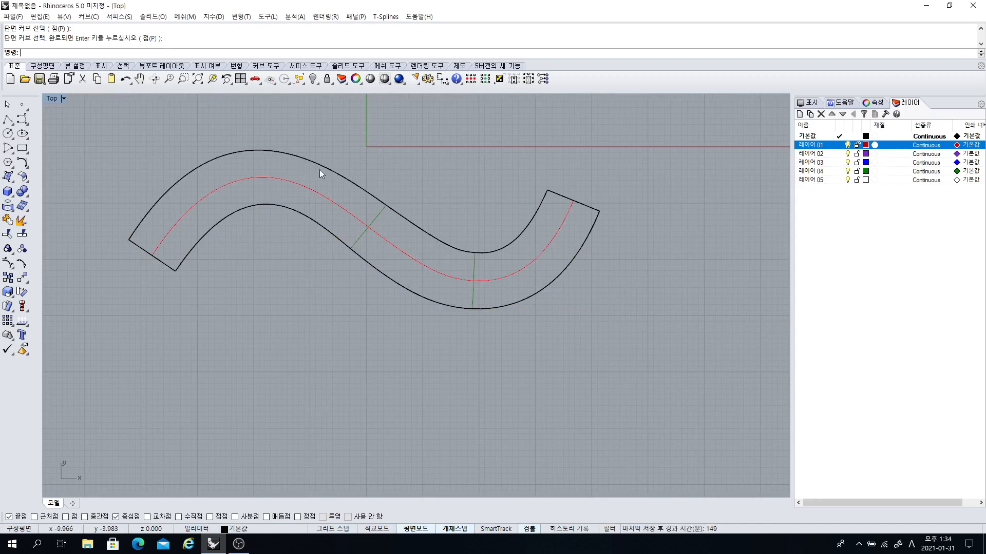
- Show the swept surface's control points and slightly shift the outer one above the first crest
click(456, 249)
click(8, 264)
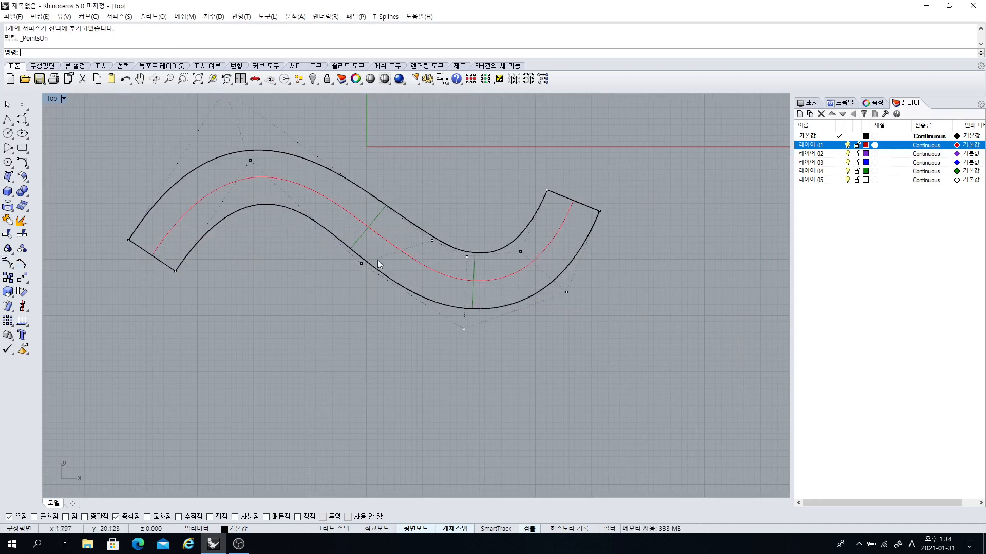
right_drag(422, 229, 467, 284)
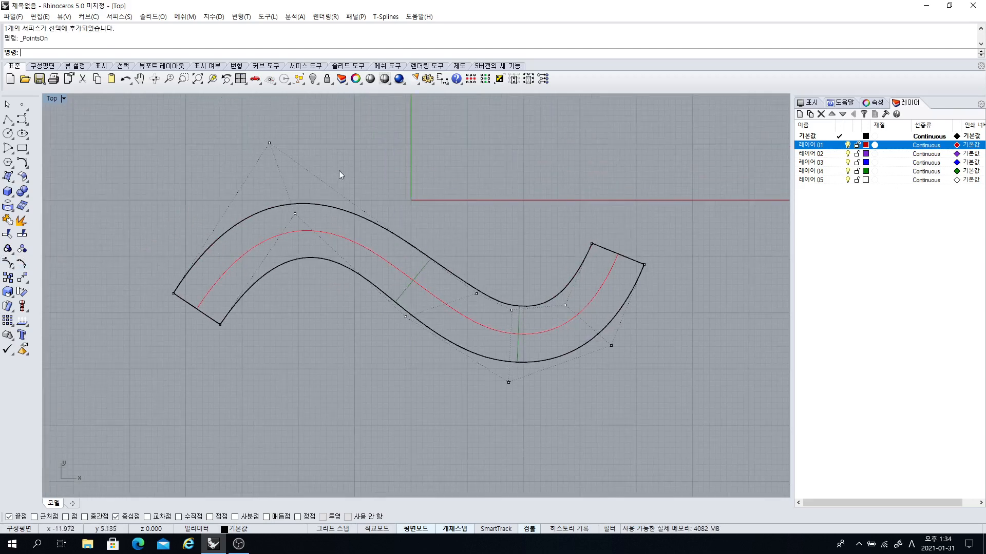
drag(239, 126, 303, 177)
right_drag(302, 178, 282, 209)
drag(268, 153, 272, 152)
- Move the upper edge's control point just before the trough up and to the left, and hide the control points
click(450, 291)
click(455, 325)
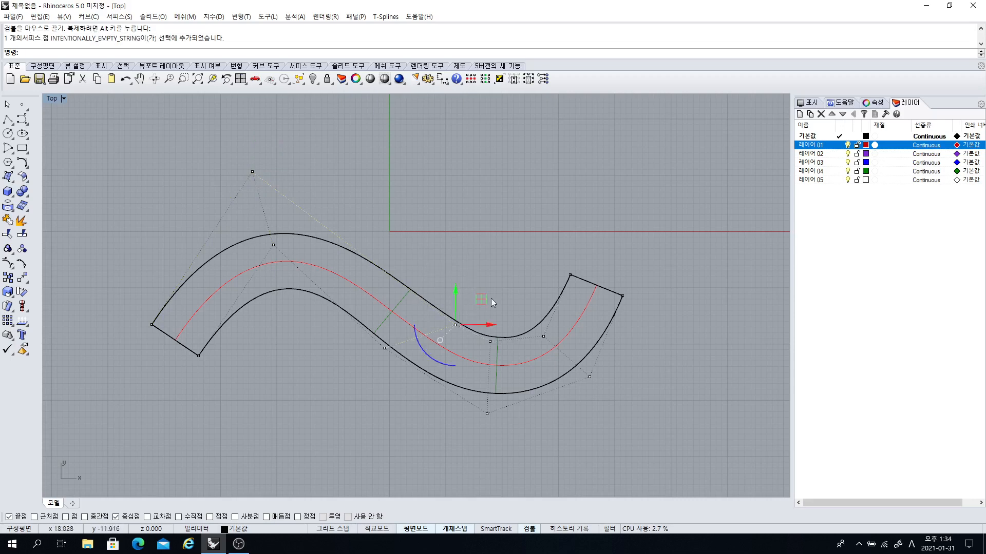
drag(476, 304, 469, 296)
click(438, 276)
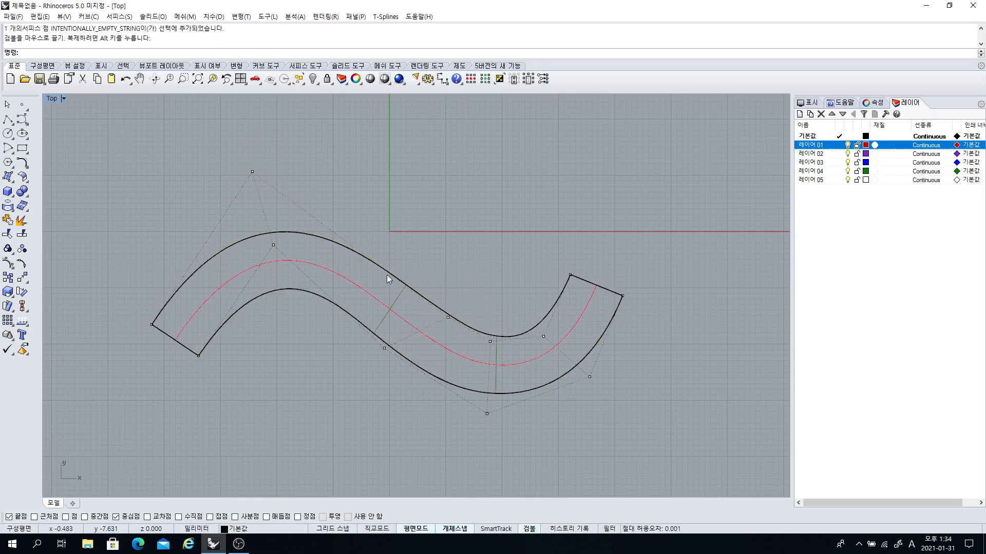
drag(449, 334, 450, 333)
click(460, 286)
drag(440, 286, 461, 331)
drag(478, 296, 472, 285)
scroll(489, 285, down, 1)
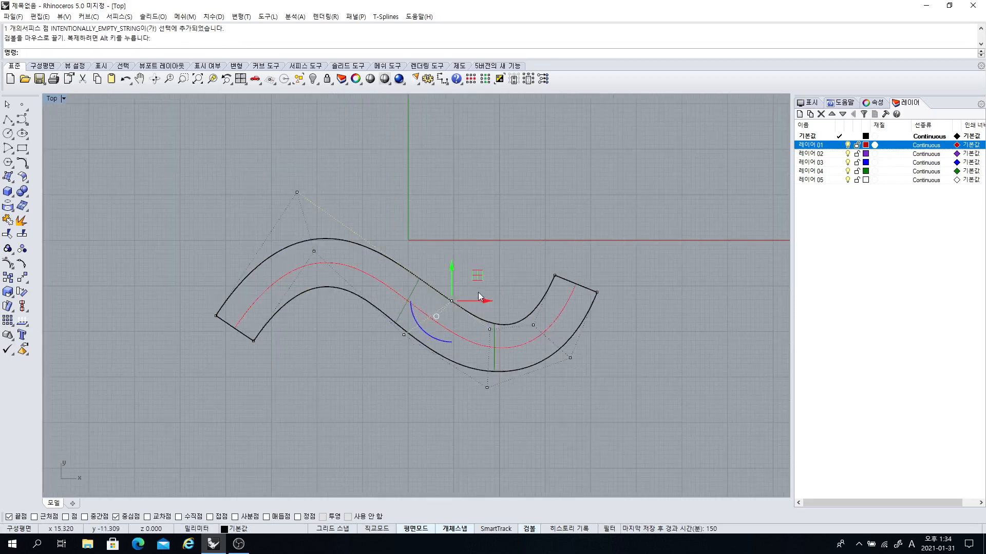
click(498, 336)
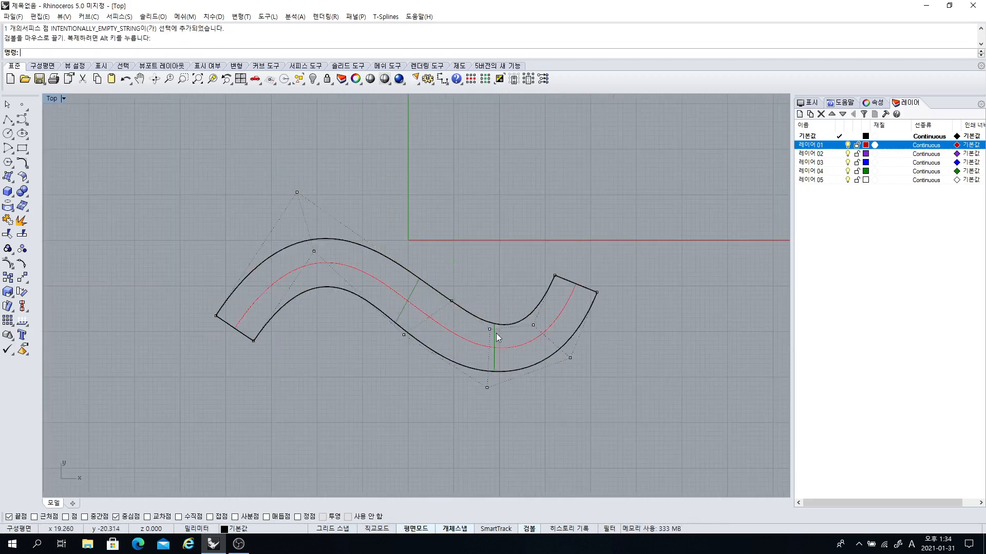
right_drag(559, 374, 505, 341)
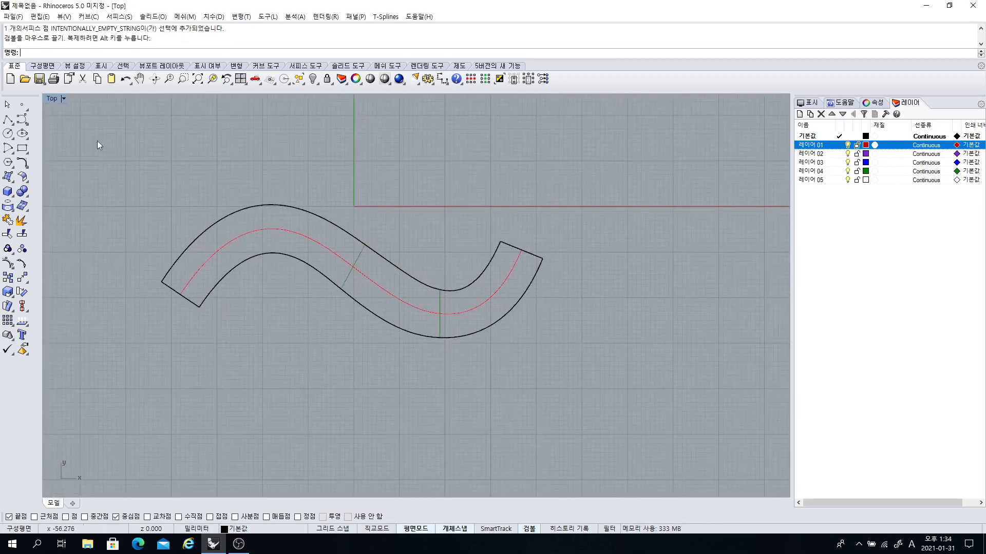
click(8, 176)
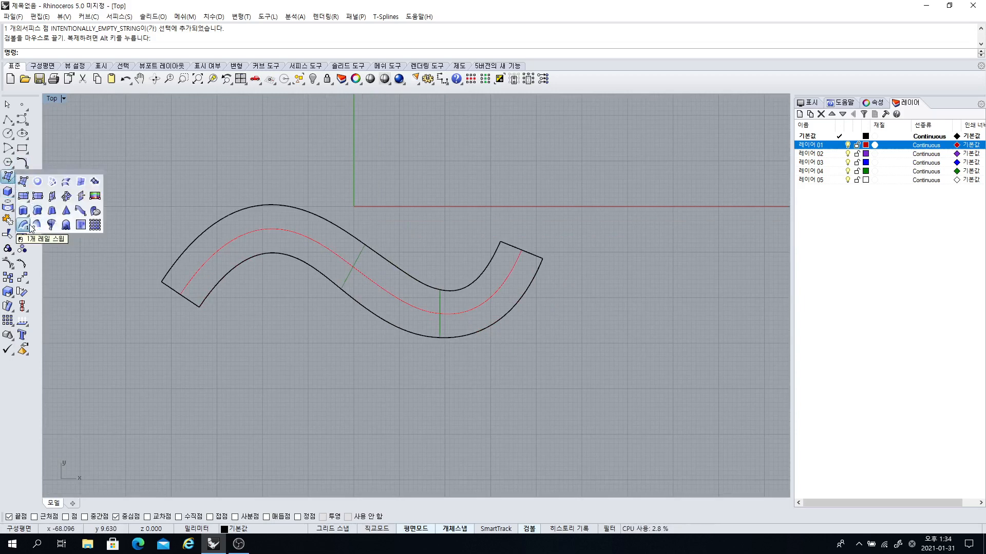
click(22, 224)
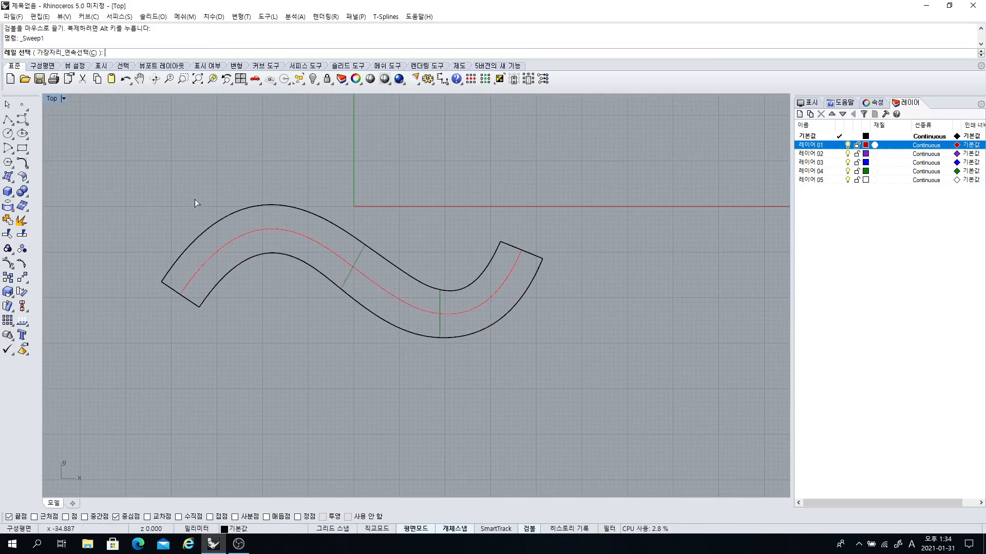
click(201, 233)
key(Escape)
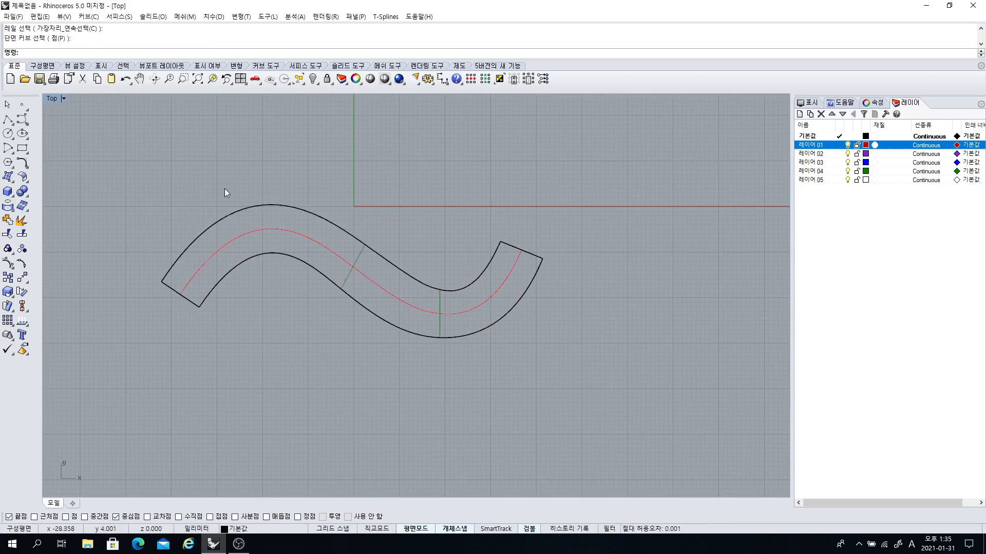
- Create a one-rail sweep of the short end line along the surface's reshaped upper edge with the simple sweep option enabled
key(Return)
click(176, 264)
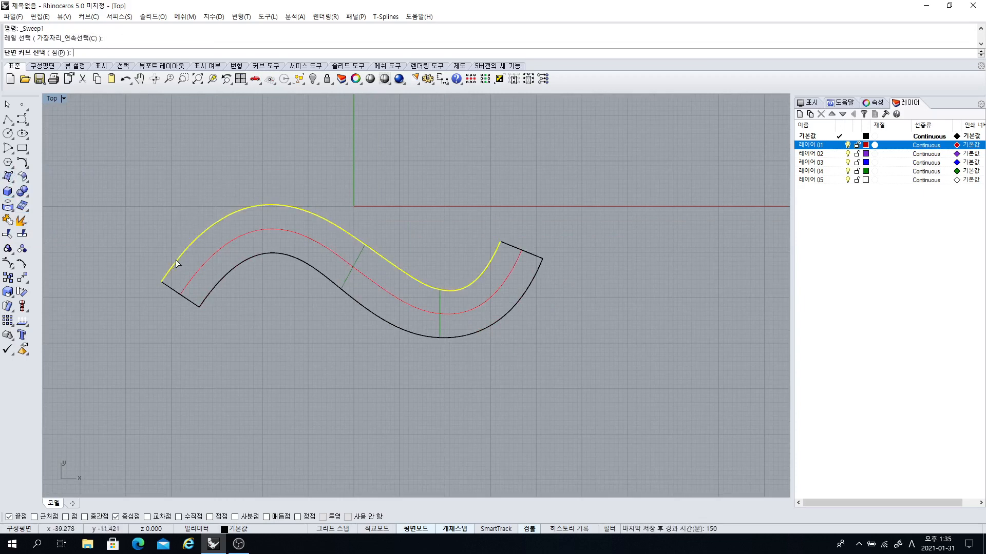
click(171, 290)
click(213, 317)
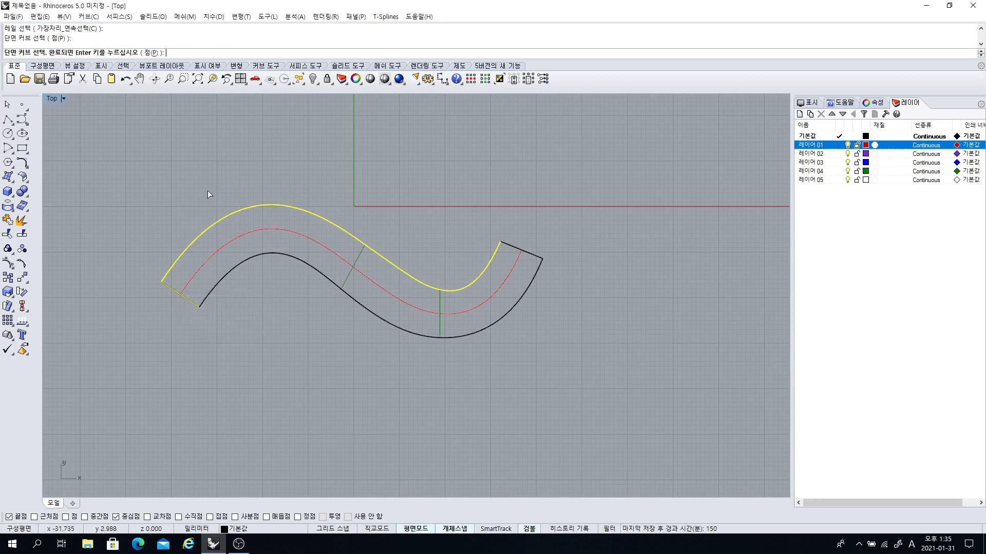
key(Return)
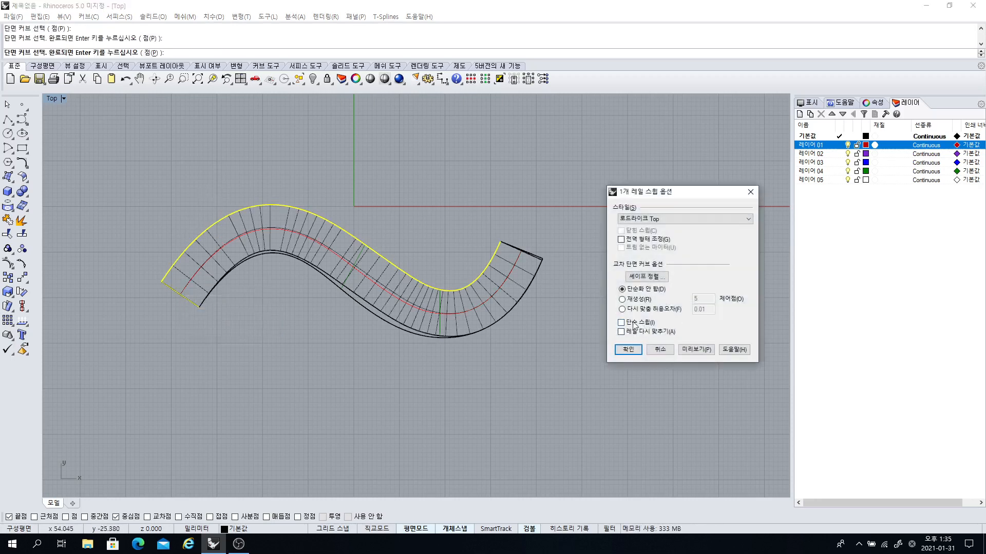
click(621, 323)
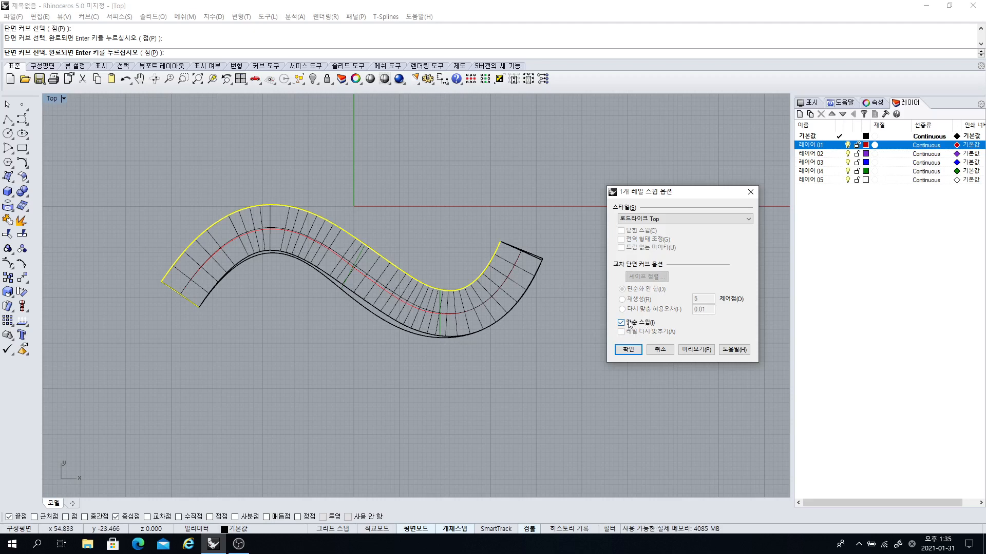
click(628, 350)
- Delete the swept surfaces and the old wavy rail curve, keeping only the short line
click(356, 263)
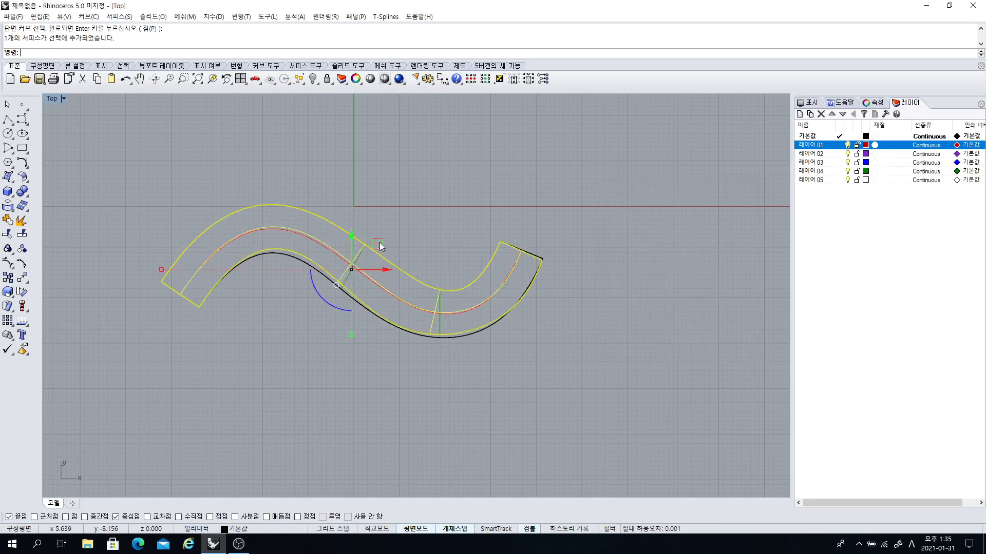
alt+drag(381, 247, 435, 159)
right_drag(255, 221, 255, 239)
key(ctrl+a)
key(Delete)
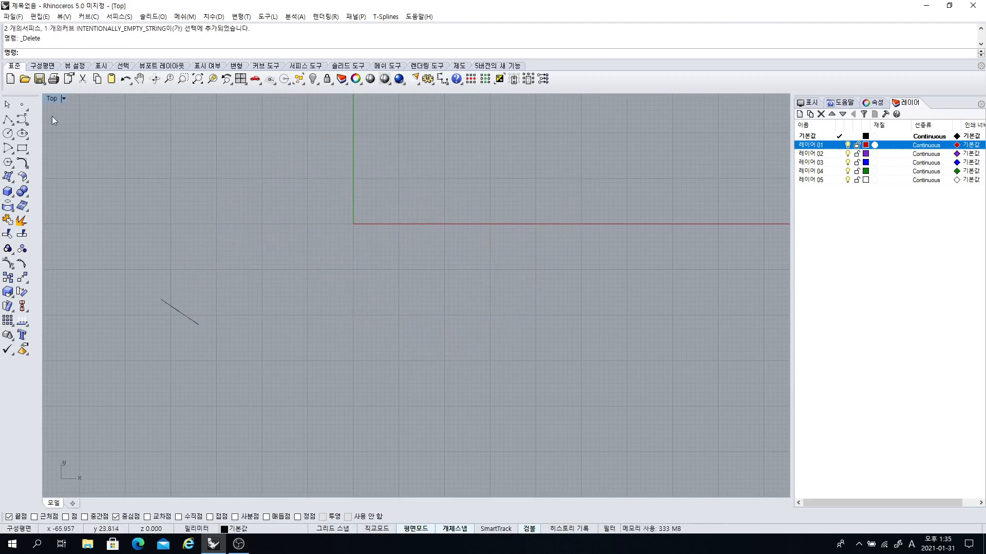
- Draw a wavy degree-3 curve with six control points, starting at the short line's lower endpoint
click(21, 120)
click(199, 324)
click(237, 249)
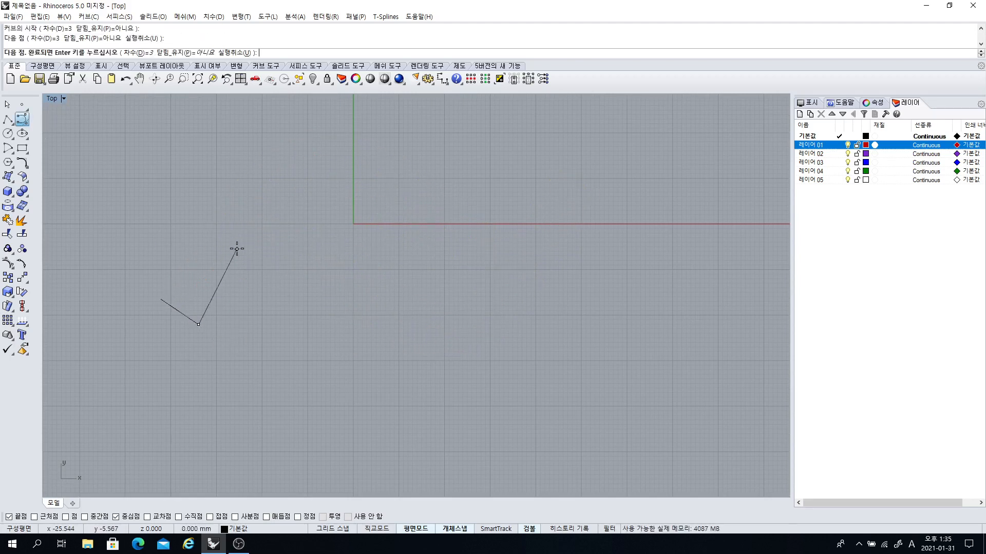
click(354, 219)
click(430, 343)
click(579, 339)
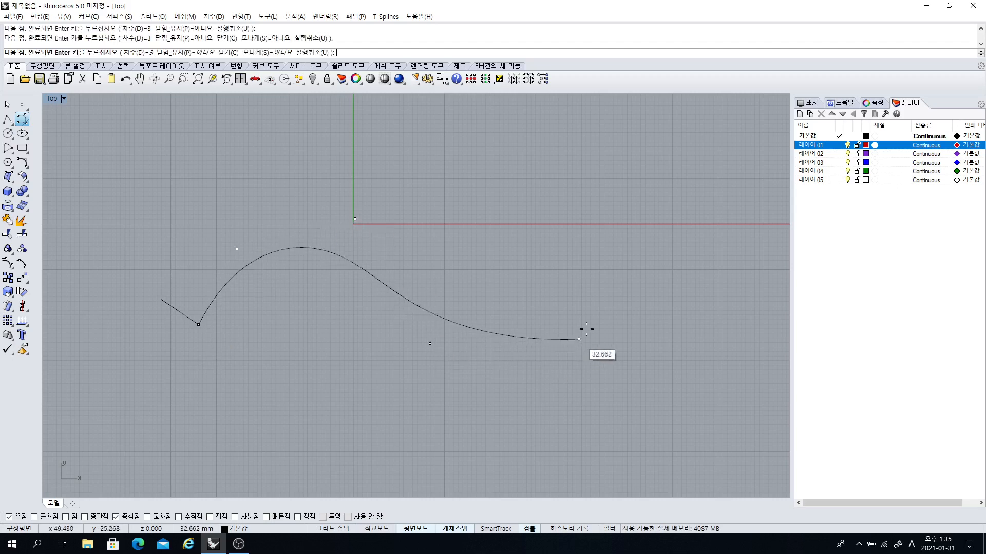
click(607, 227)
key(Return)
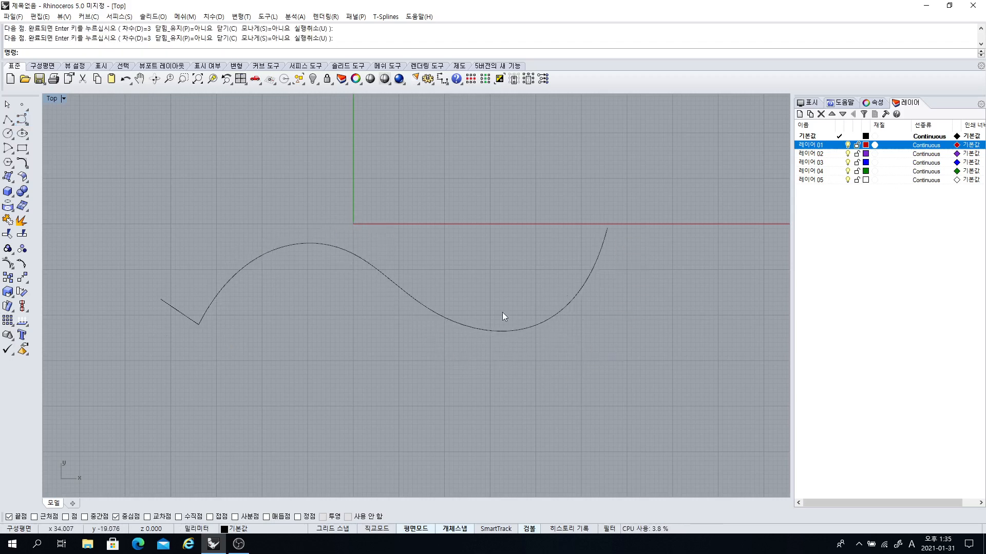
- Move the short line slightly up and to the left, off the wavy curve's start point
click(192, 320)
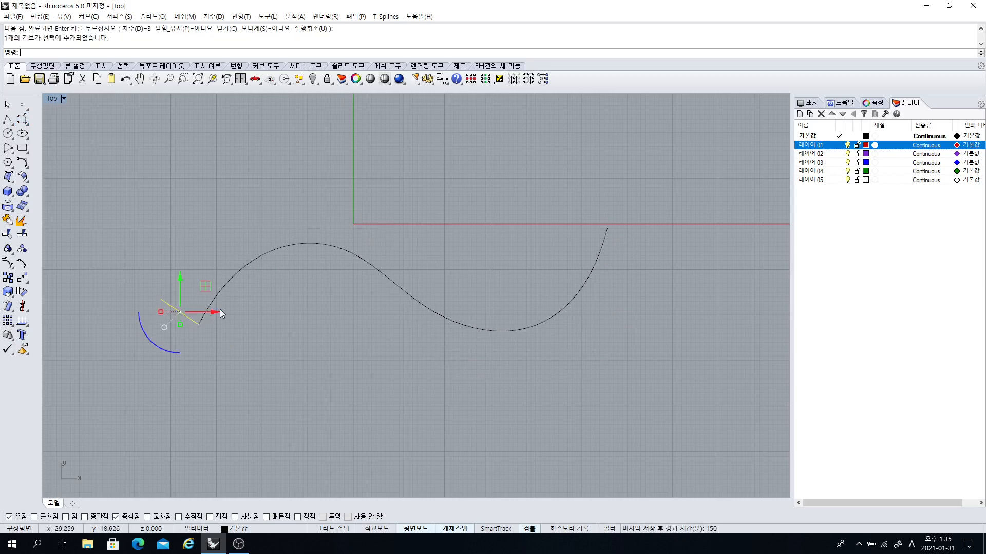
drag(205, 290, 195, 285)
click(217, 308)
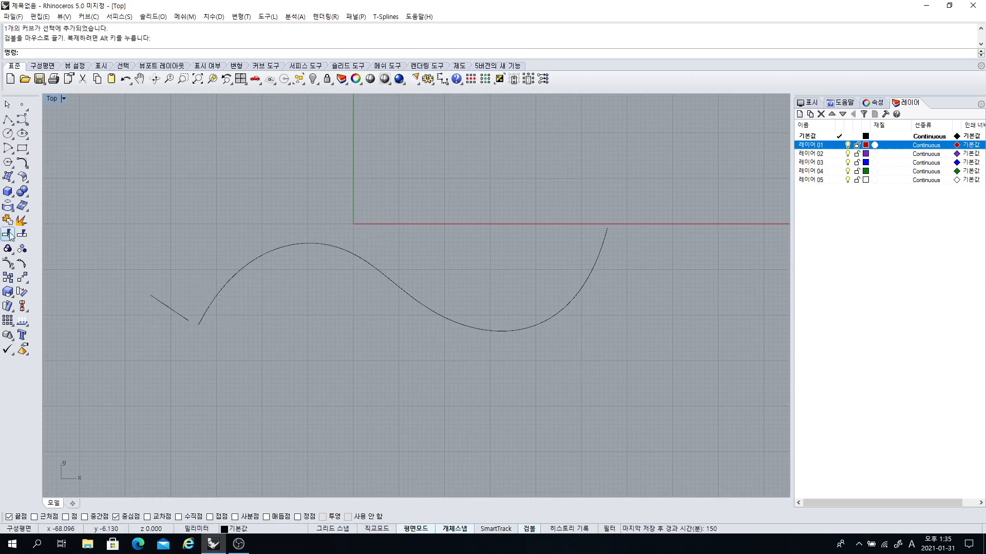
- Preview a one-rail sweep of the detached line along the wavy curve to check the available options, and cancel it
click(8, 177)
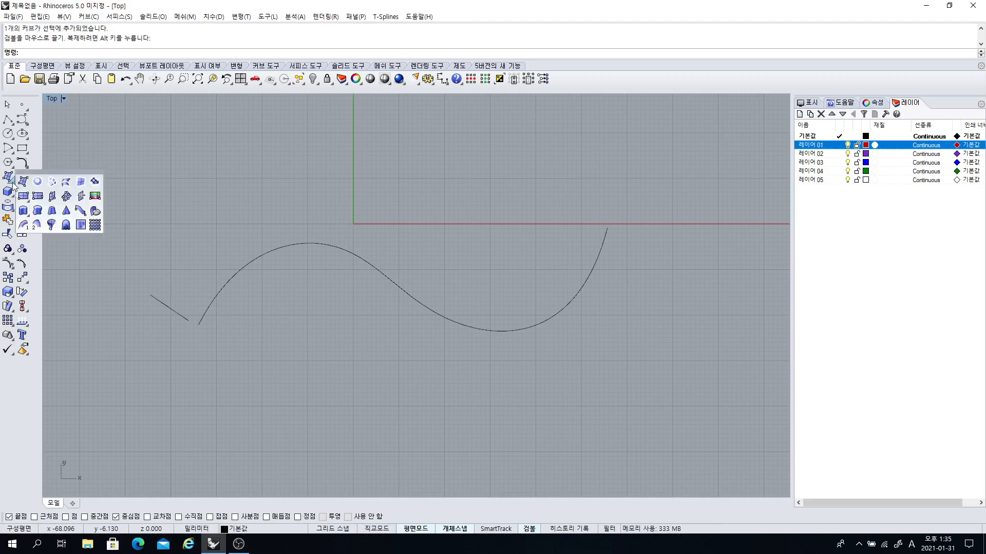
click(23, 225)
click(202, 322)
click(169, 308)
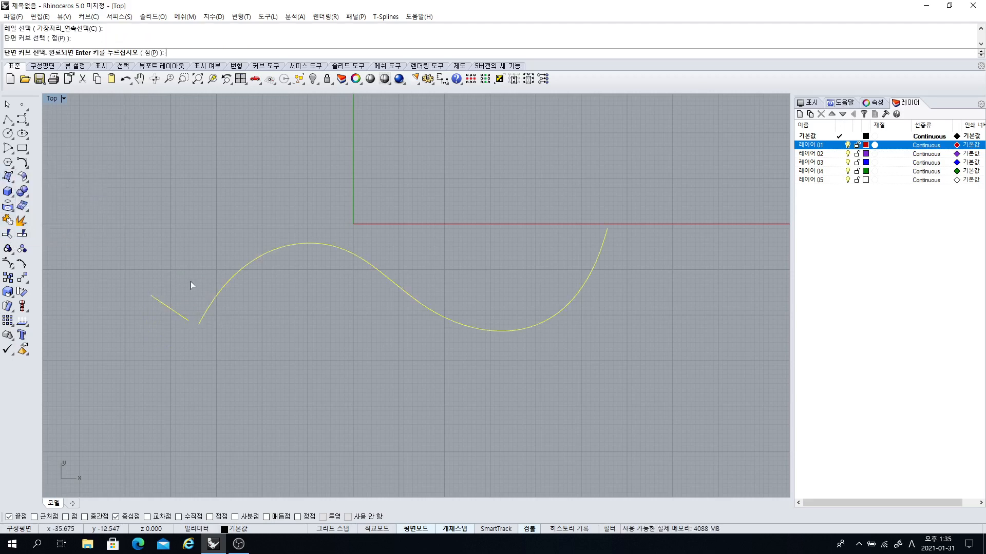
key(Return)
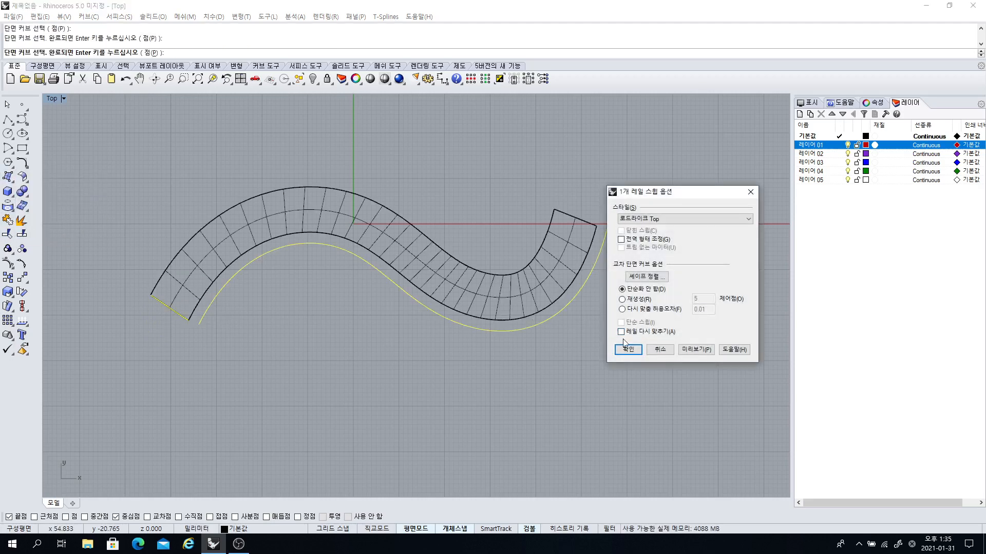
click(657, 349)
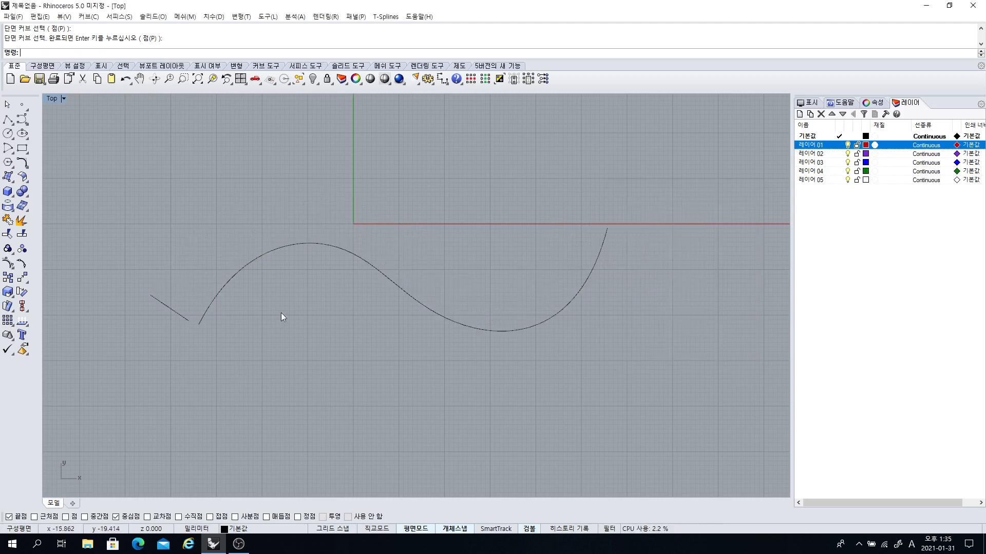
- Move the short line by its lower endpoint back onto the wavy curve's start point
click(179, 316)
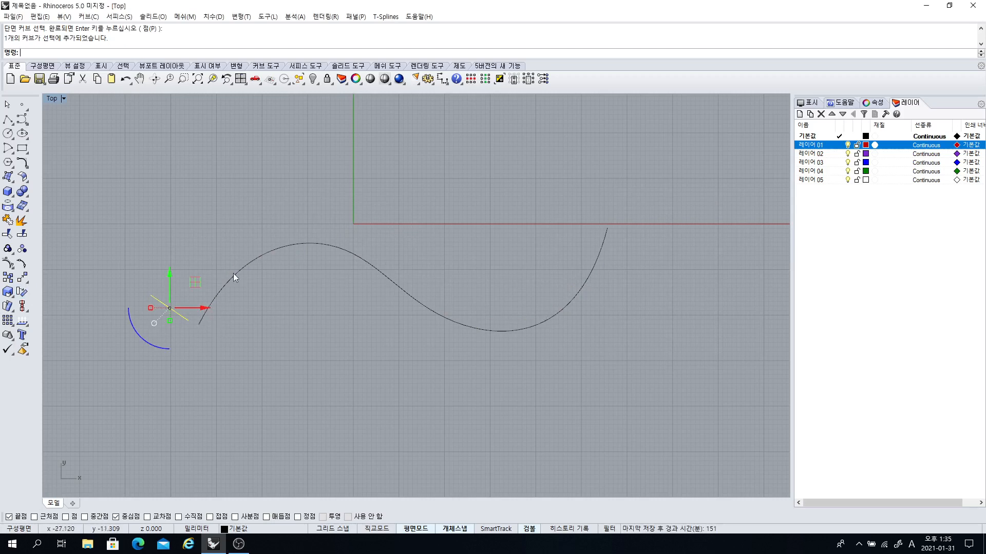
click(24, 280)
click(198, 323)
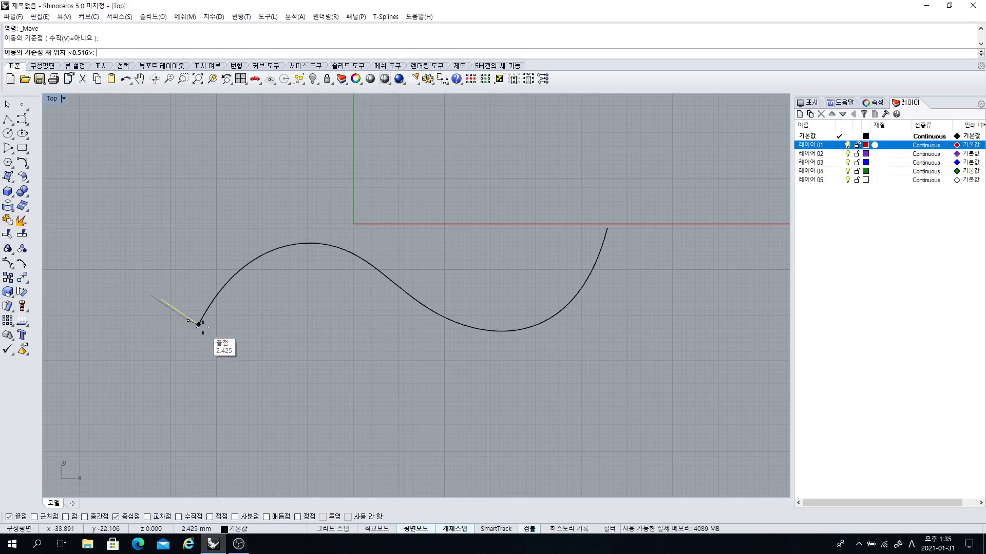
click(241, 356)
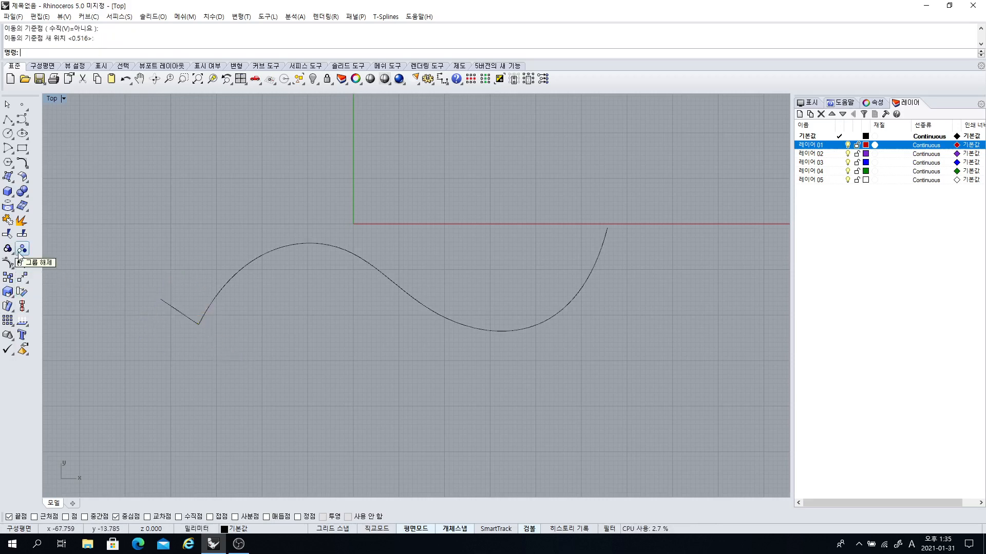
- Create a one-rail sweep of the short line along the wavy curve with no simplification, trying simple sweep but leaving it disabled
click(9, 176)
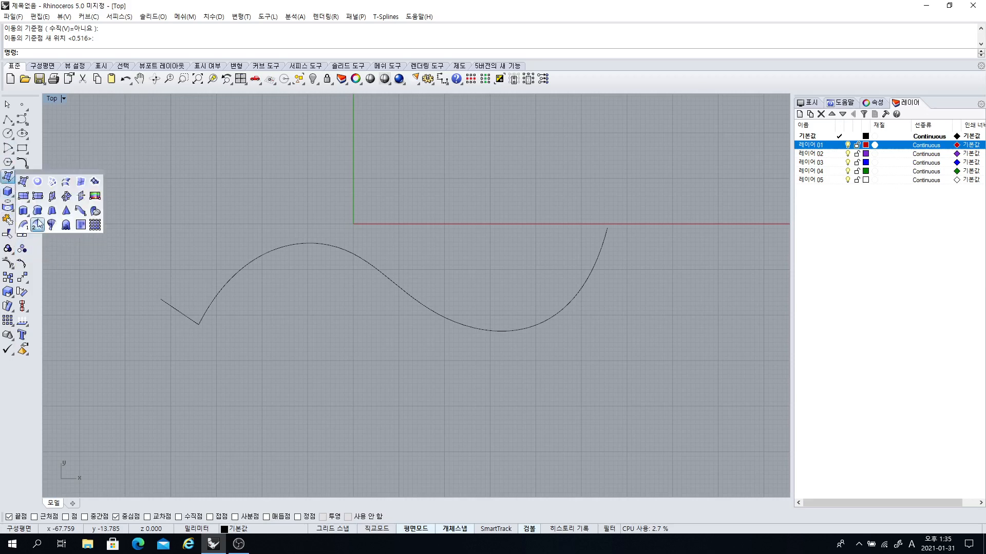
click(23, 224)
click(203, 317)
click(175, 308)
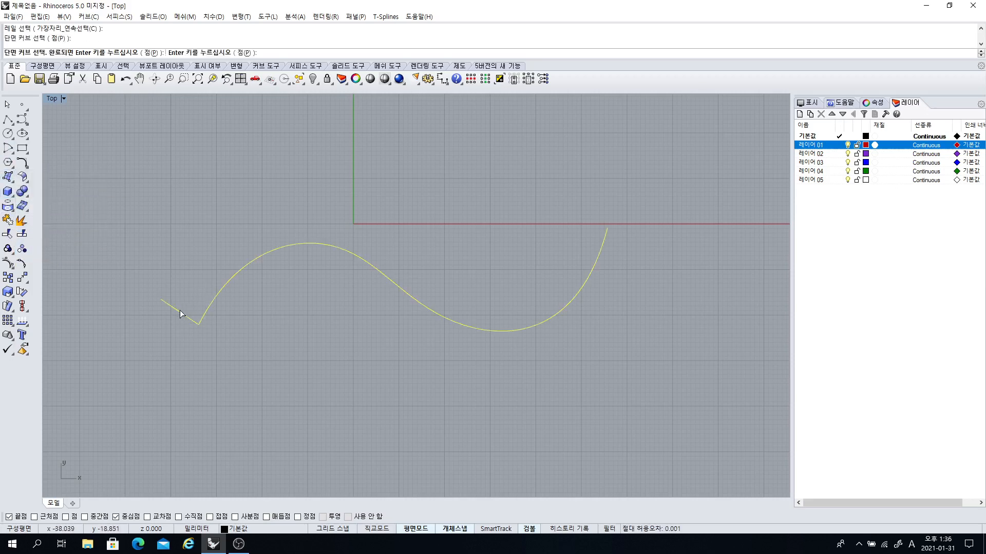
key(Return)
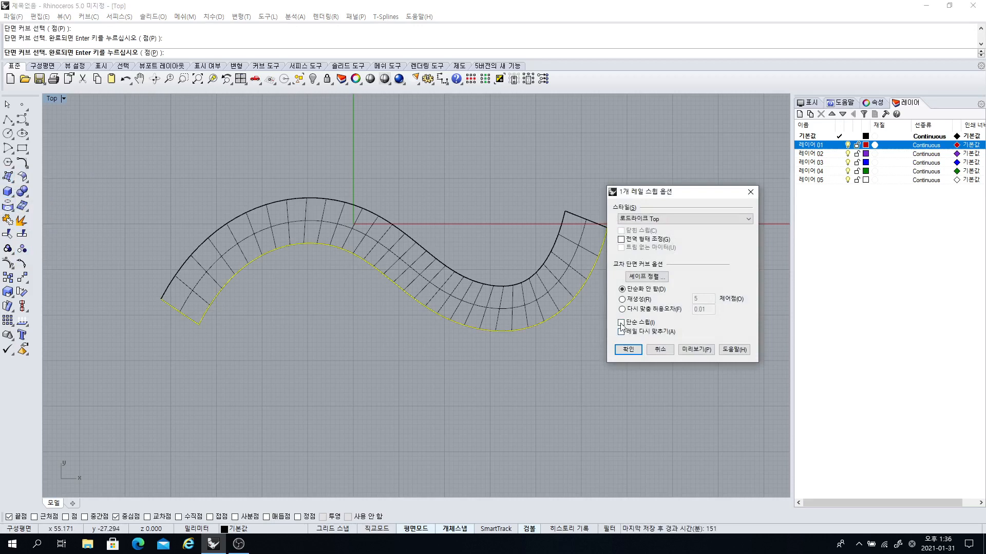
click(646, 323)
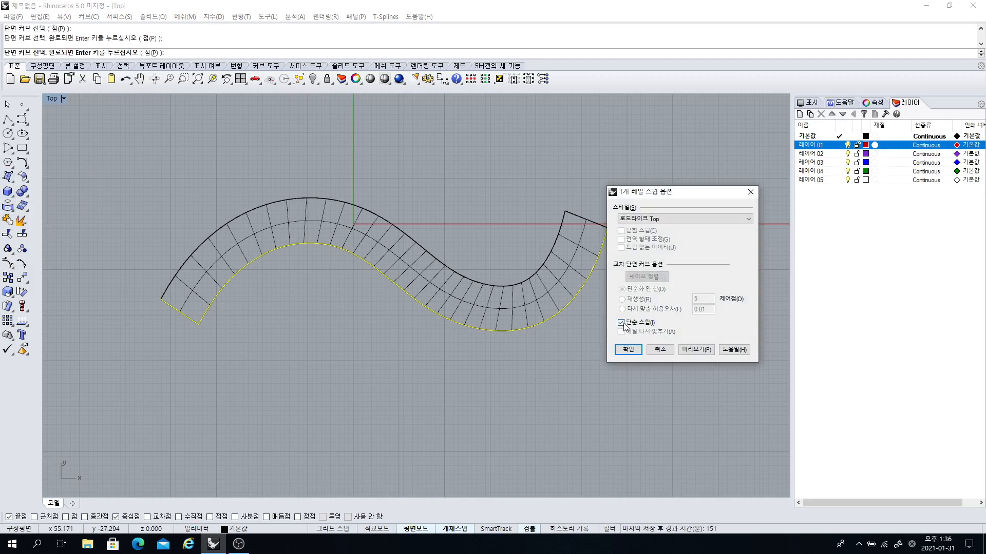
click(621, 322)
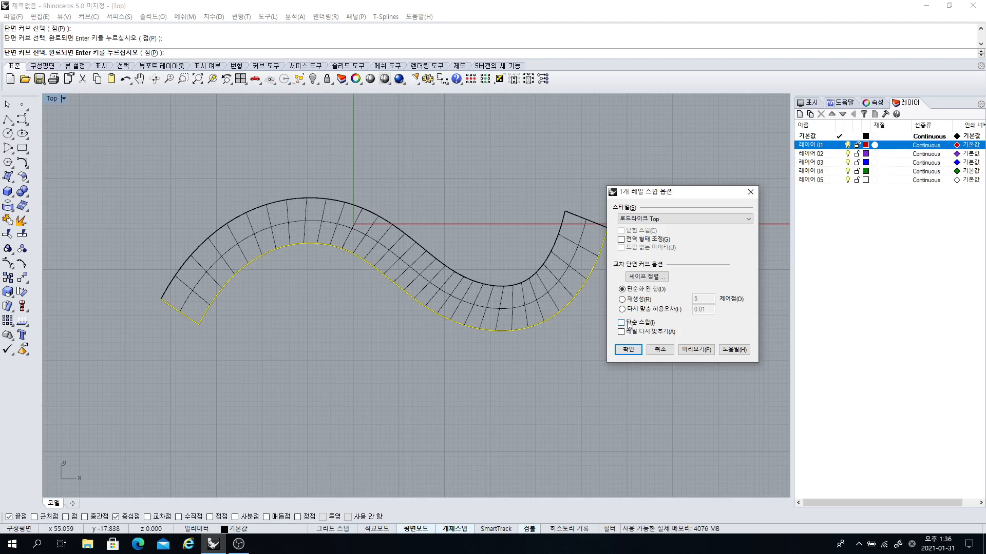
click(628, 350)
- Delete the swept surface together with its wavy rail curve, leaving the short line in place
drag(604, 355, 495, 258)
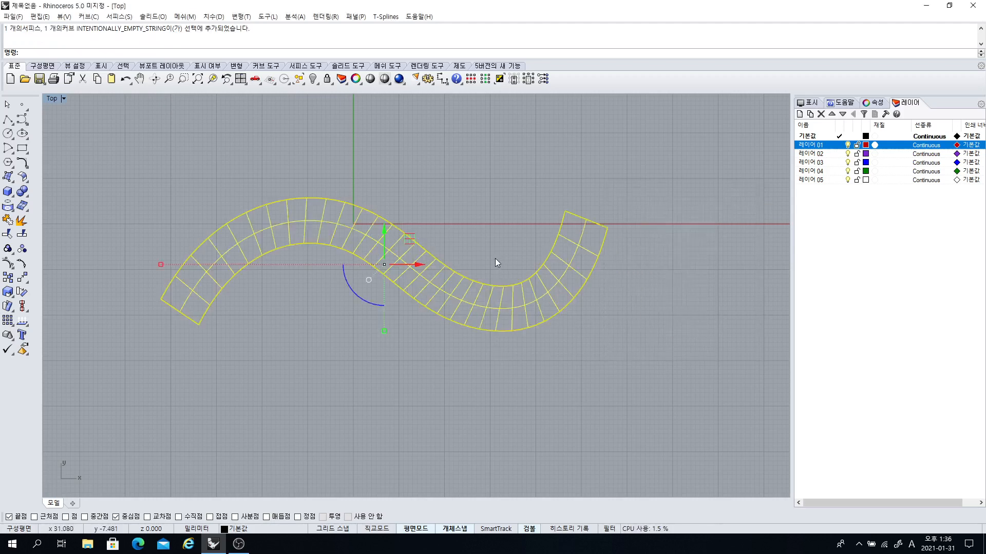
key(Delete)
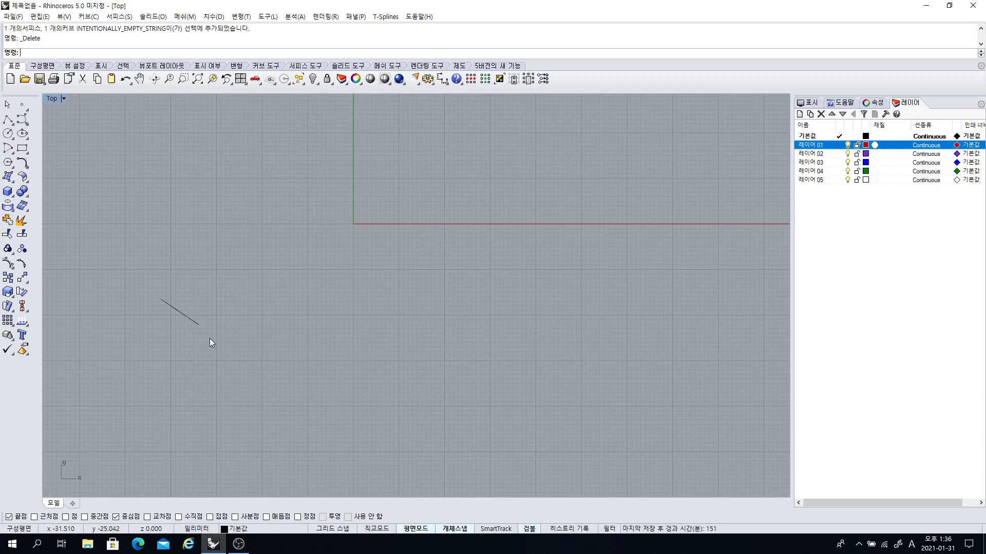
drag(152, 283, 153, 284)
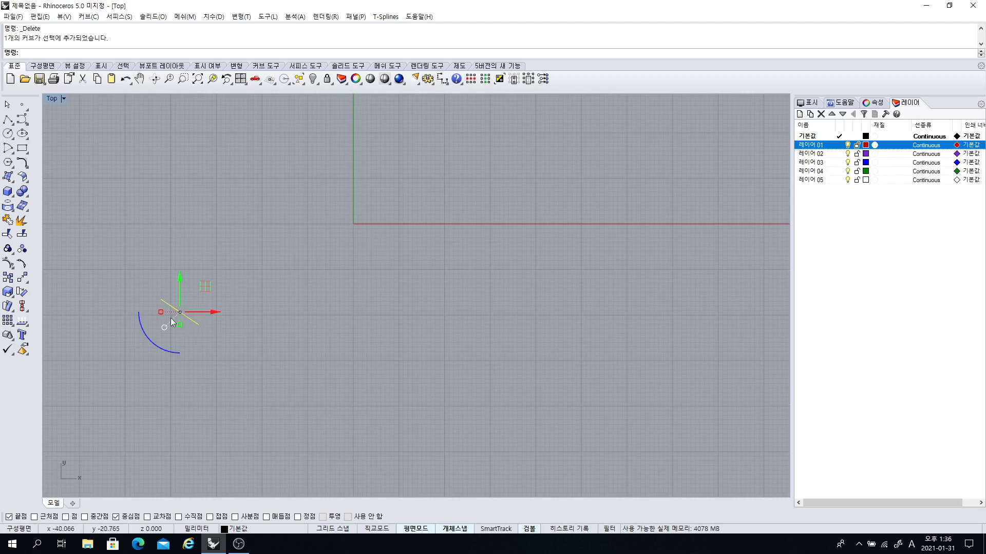
click(215, 323)
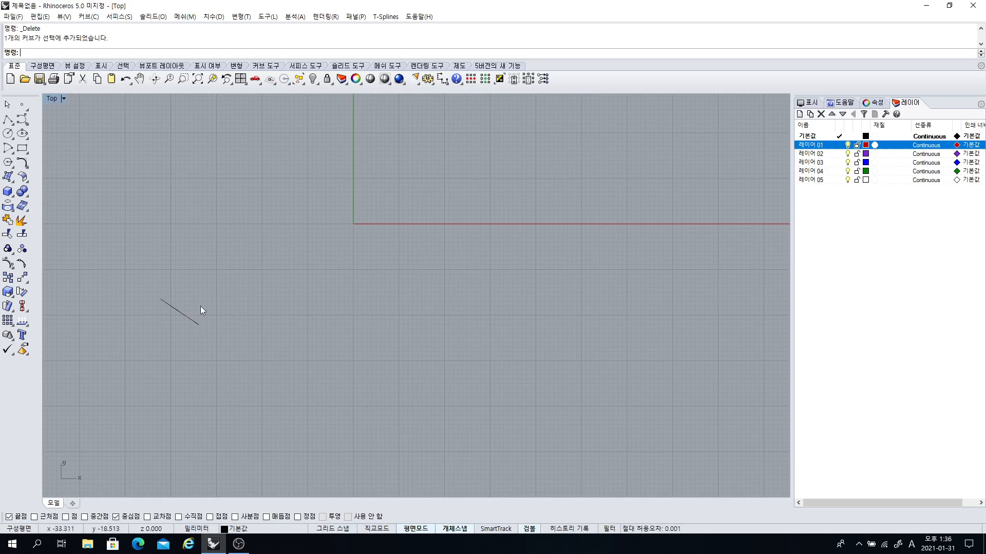
- Draw a wavy degree-3 curve with five control points, starting near the middle of the short line using only the Near snap
click(7, 120)
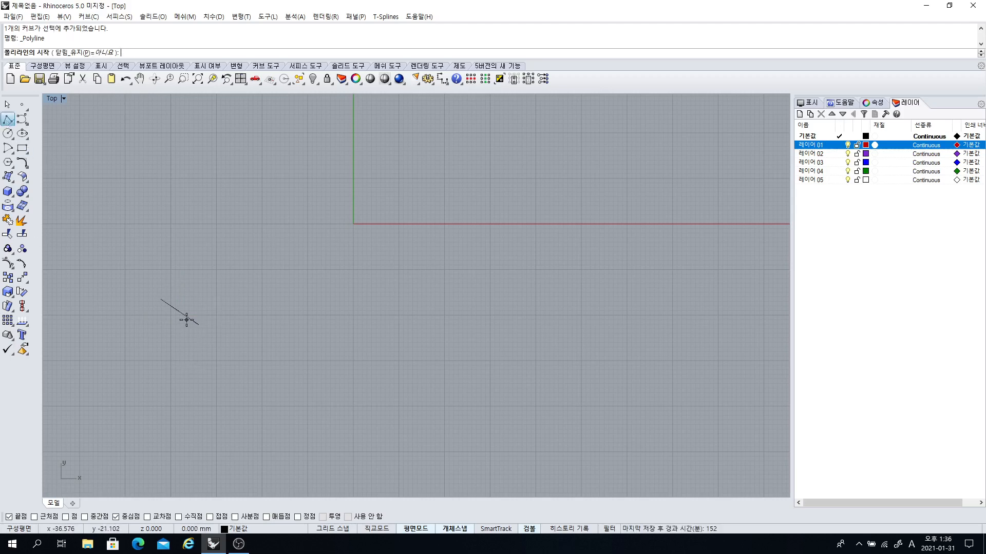
click(22, 119)
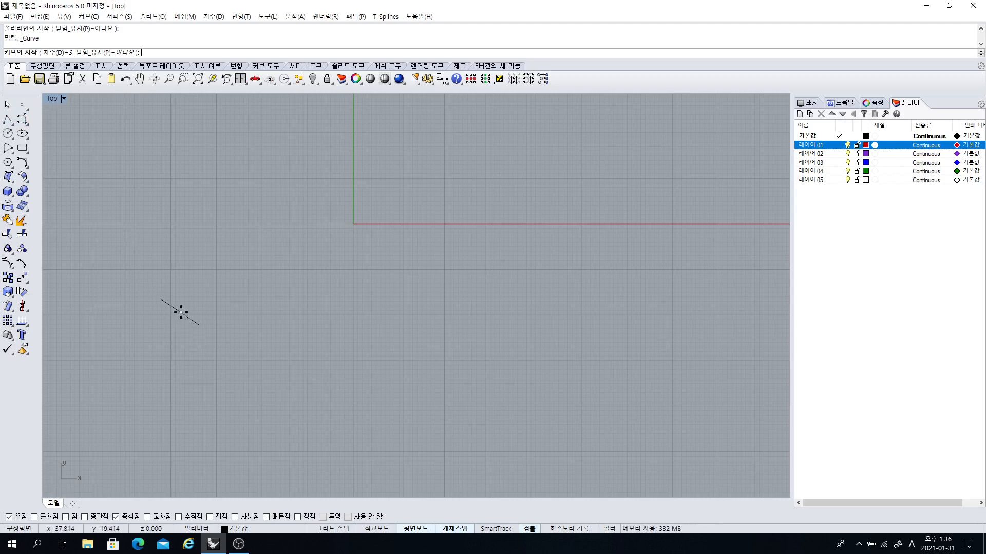
right_click(34, 517)
click(179, 312)
click(227, 254)
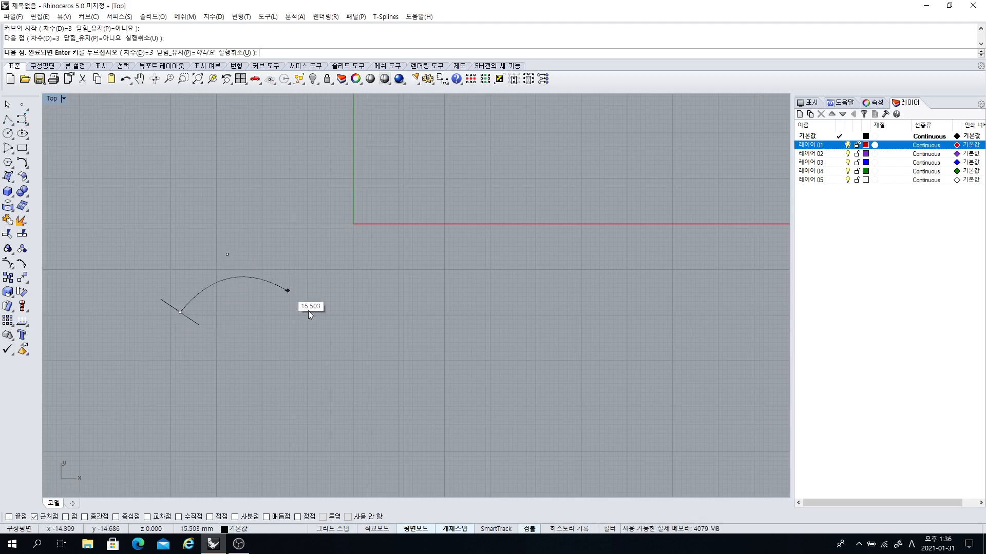
click(313, 319)
click(458, 359)
click(539, 207)
key(Return)
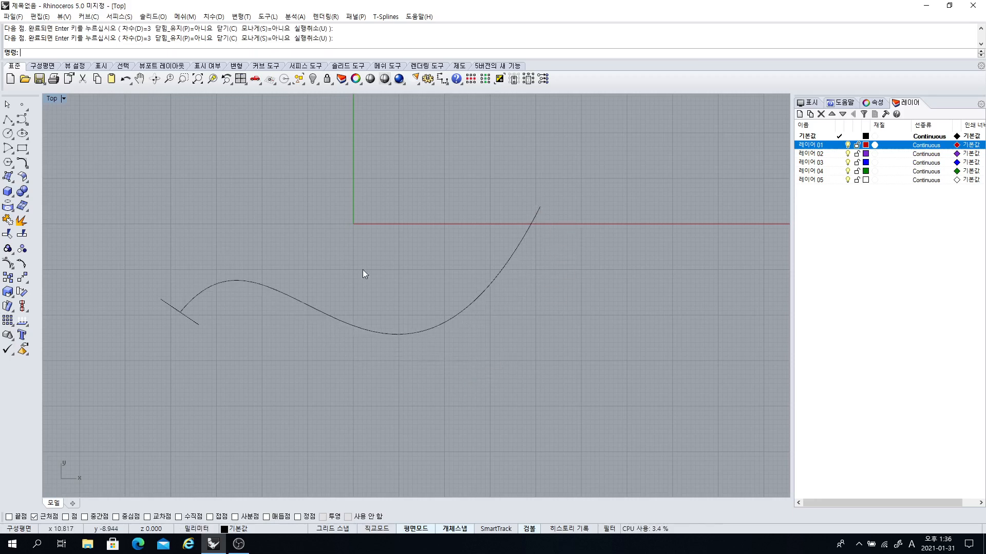
- Preview a one-rail sweep of the short line along the curve starting at its middle to check the options, and cancel it
click(8, 176)
click(23, 225)
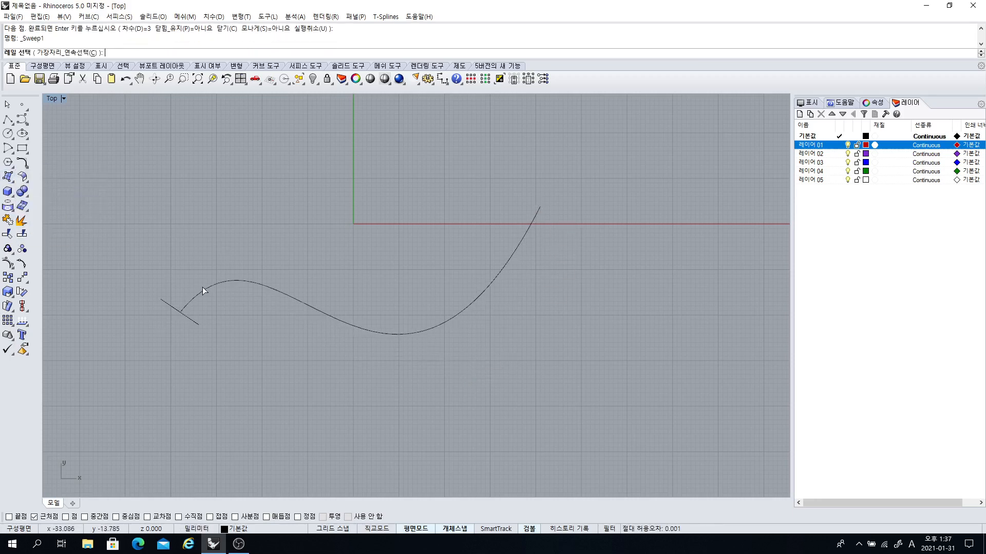
click(202, 287)
click(167, 304)
key(Return)
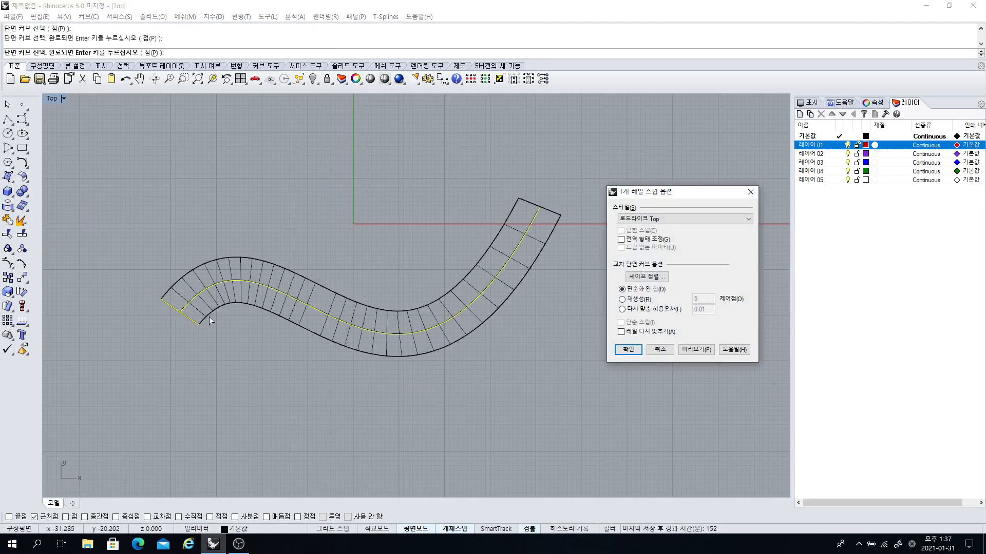
click(661, 351)
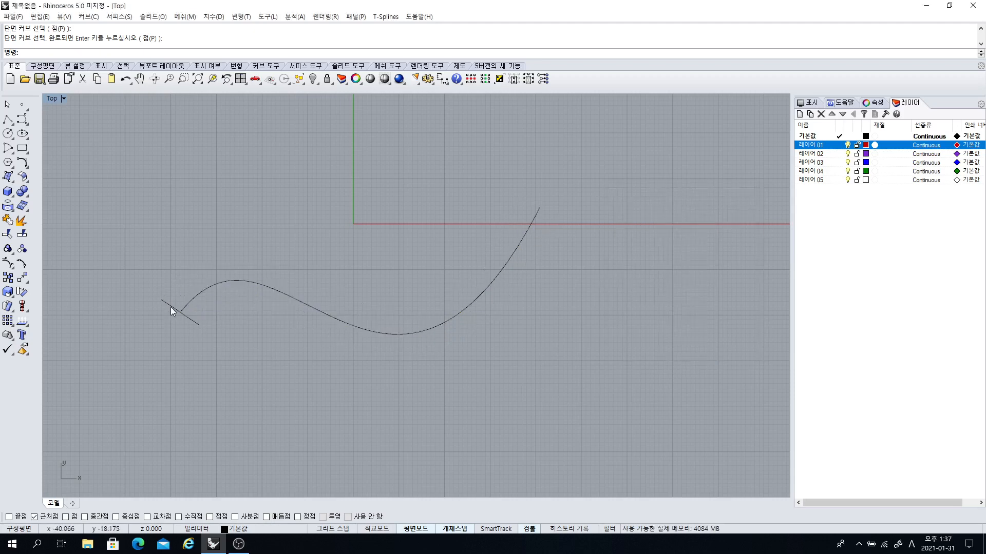
scroll(176, 312, up, 2)
click(193, 326)
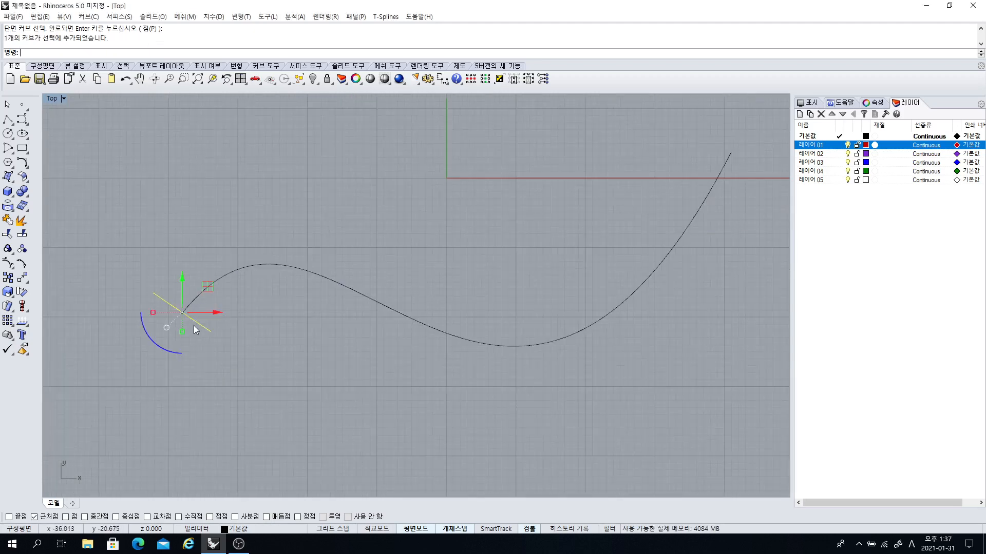
click(22, 279)
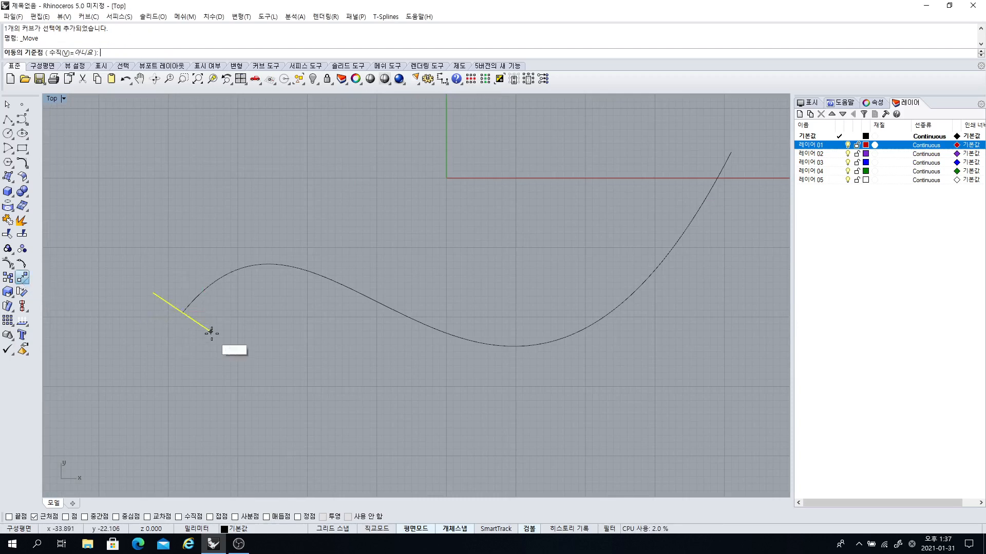
click(210, 331)
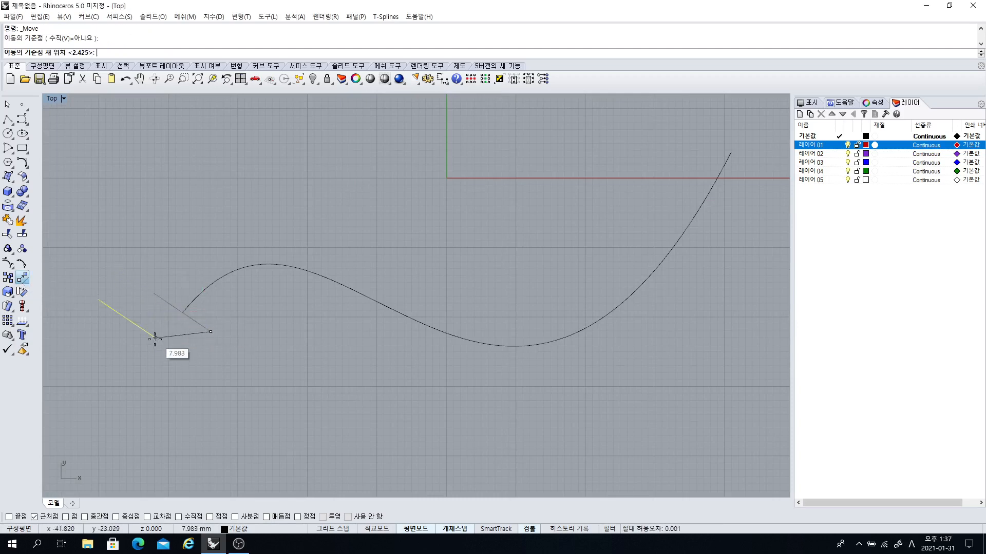
key(Escape)
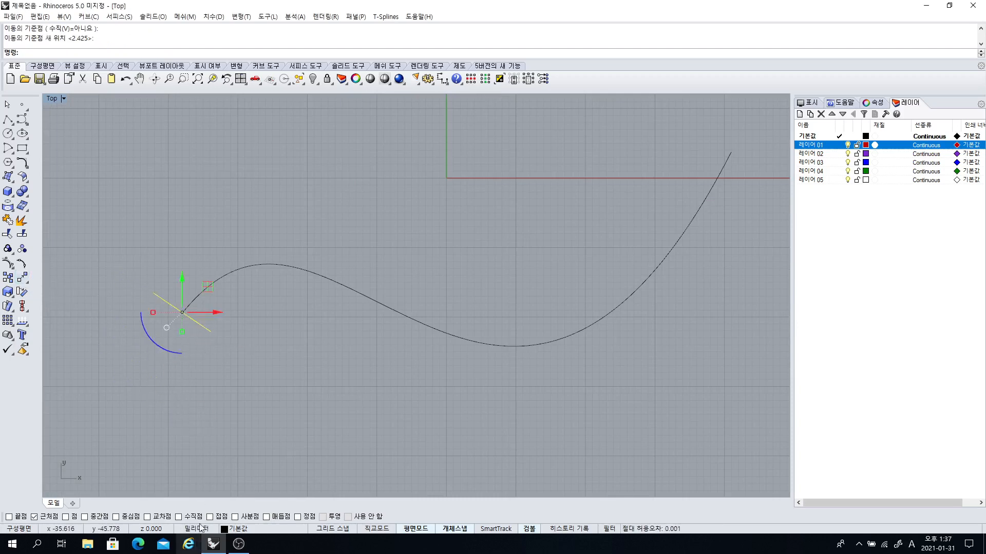
- Move the short line by its lower-right endpoint onto the start of the wavy curve, using only the End snap
right_click(20, 516)
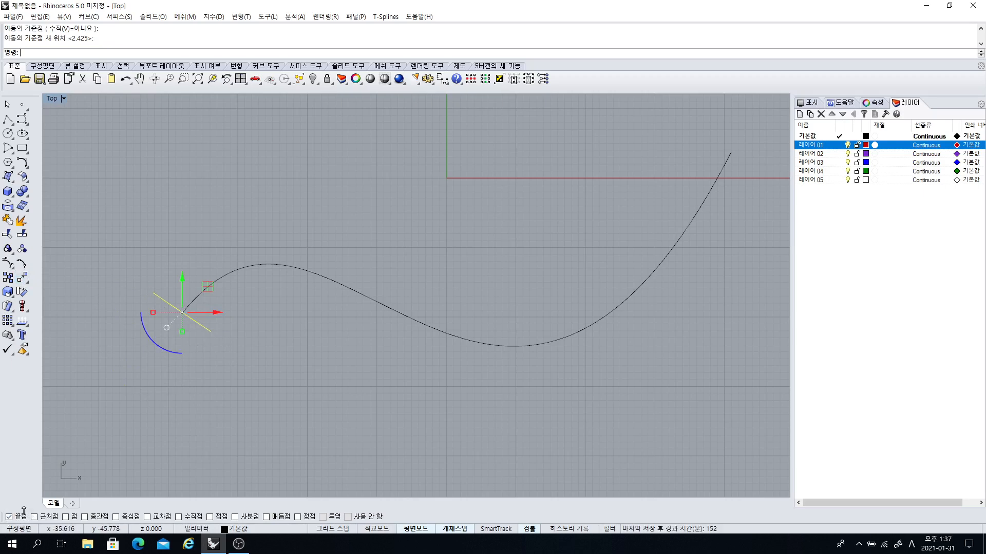
click(22, 278)
click(211, 332)
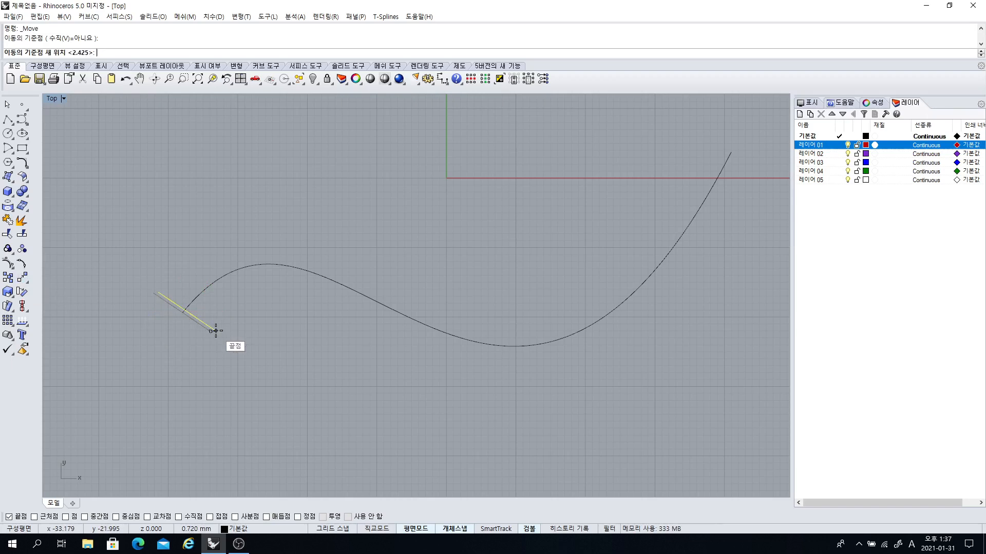
click(183, 312)
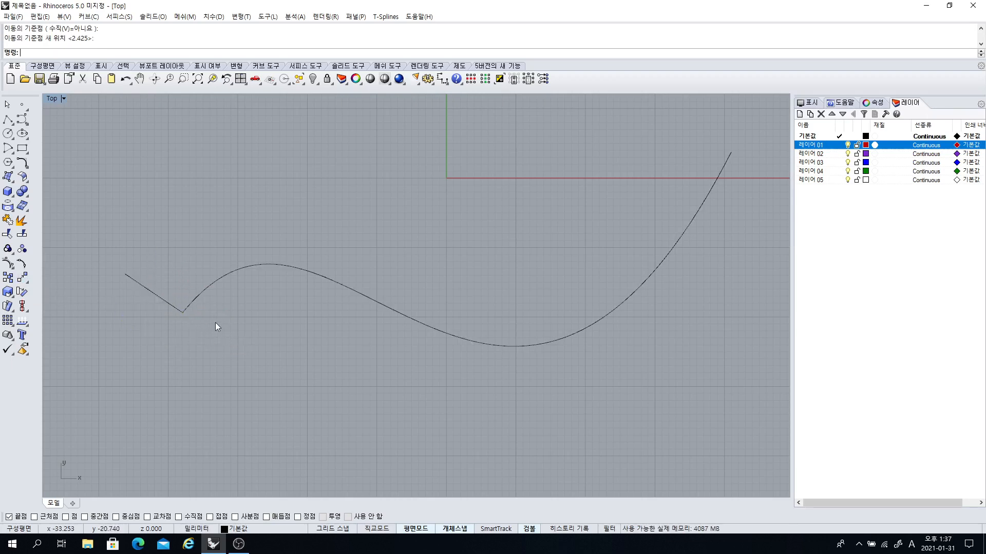
- Create a one-rail sweep of the short line along the wavy curve with simple sweep enabled
scroll(215, 322, down, 3)
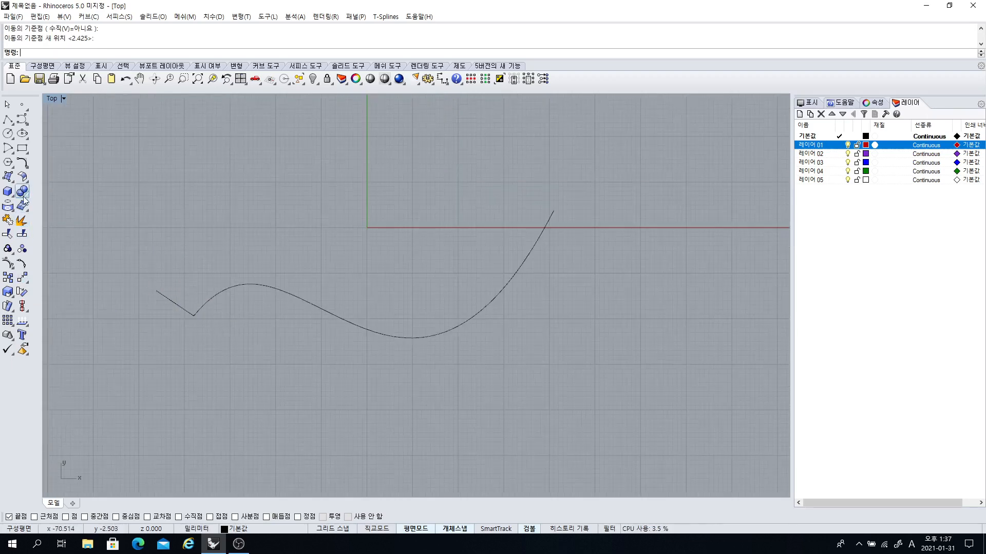
click(8, 176)
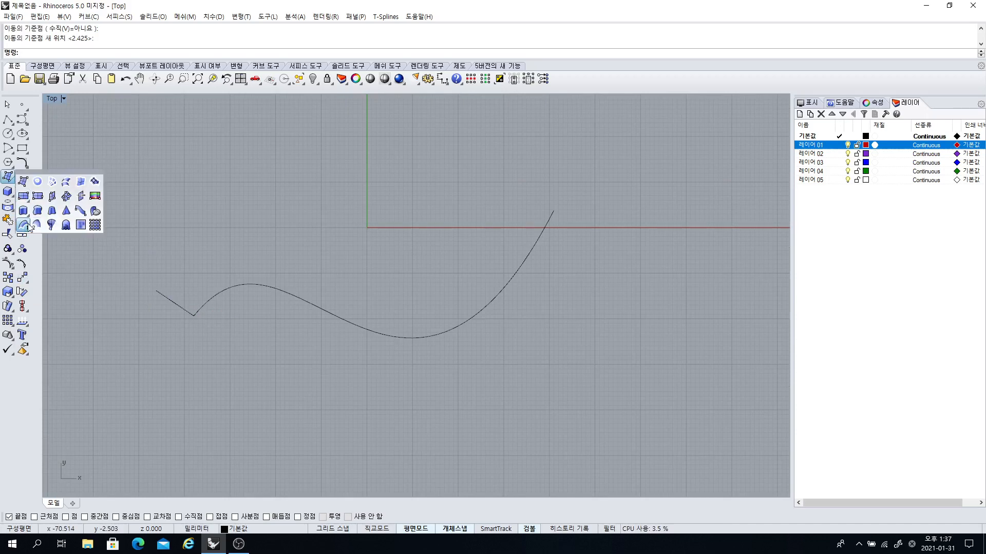
click(36, 226)
click(202, 305)
click(180, 307)
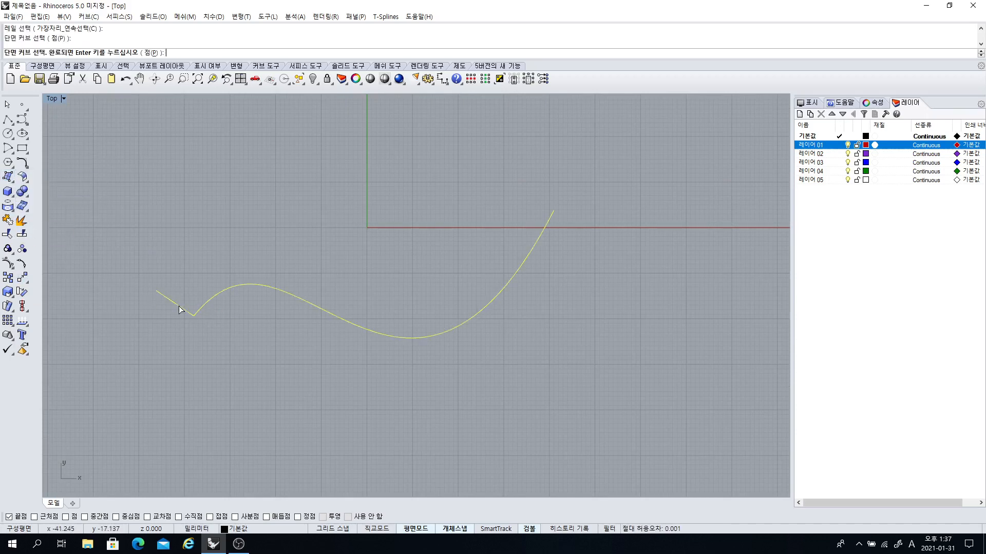
key(Return)
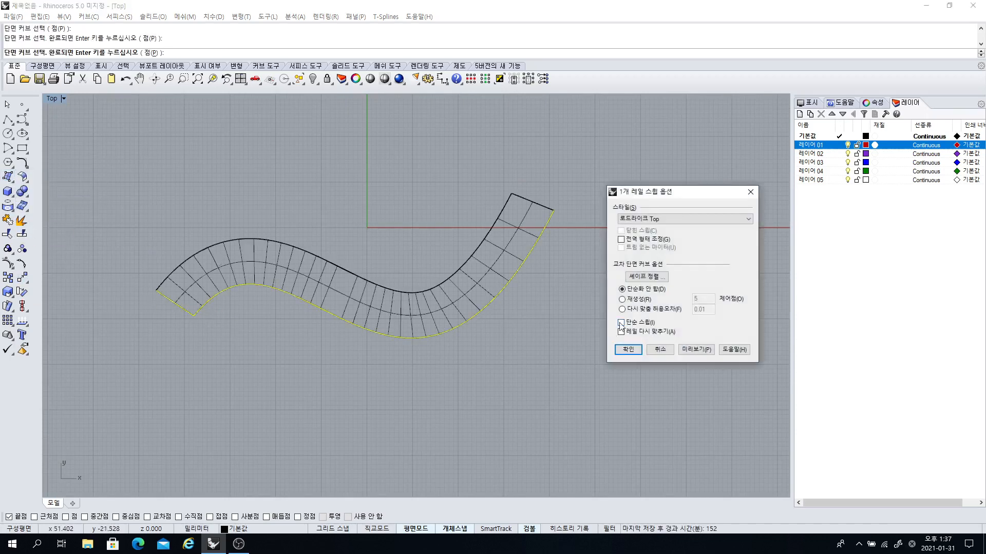
click(622, 323)
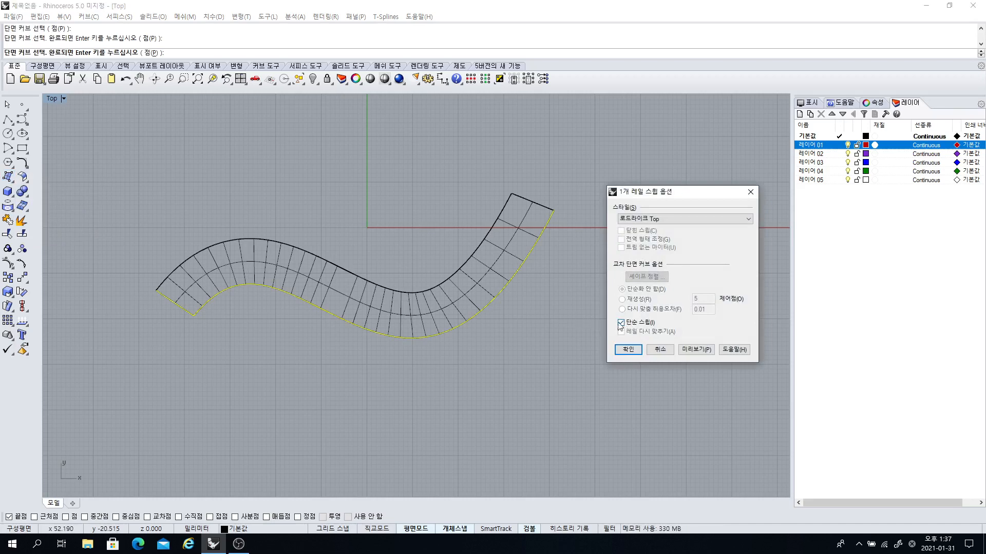
click(632, 352)
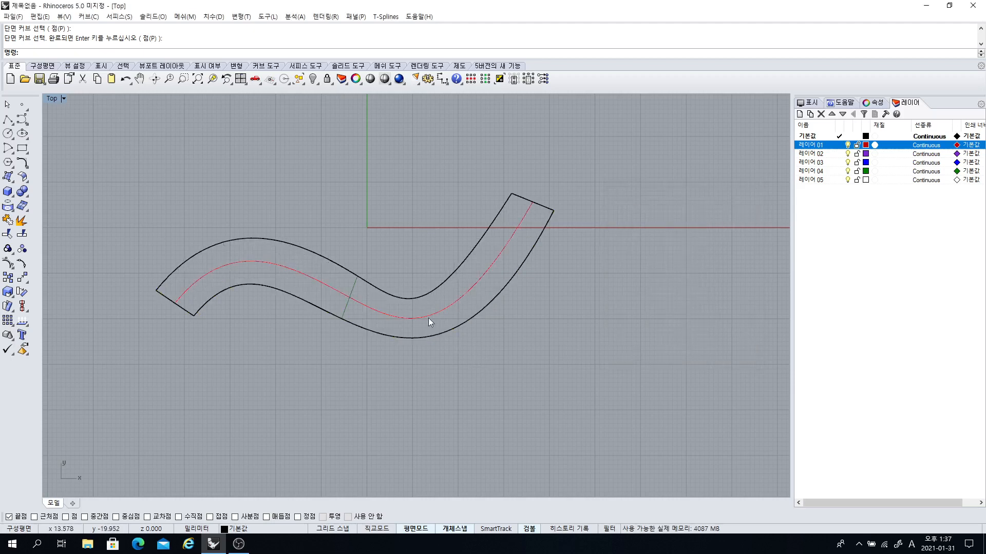
- Delete the swept surface and its wavy rail curve, keeping only the short line
drag(426, 317, 387, 262)
key(ctrl+z)
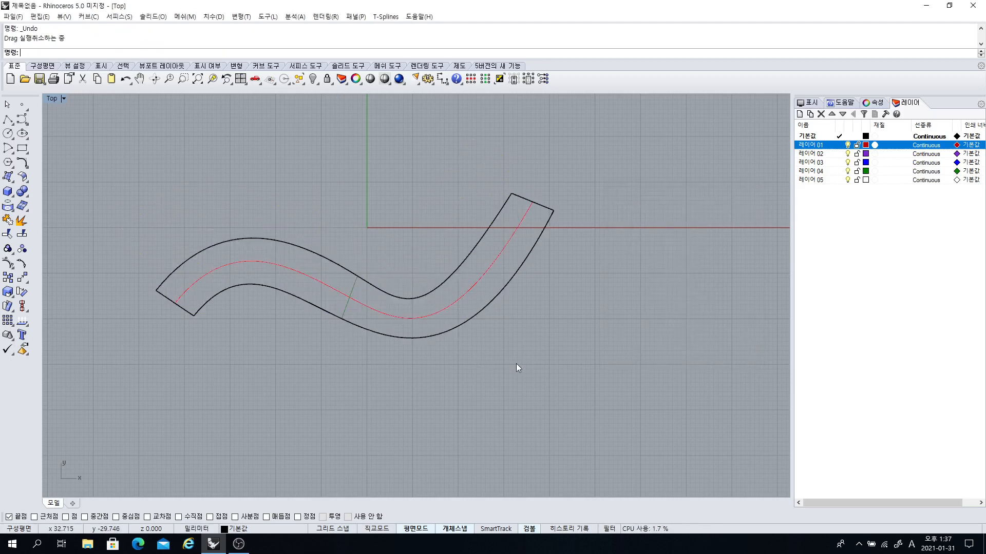
drag(516, 364, 392, 257)
key(Delete)
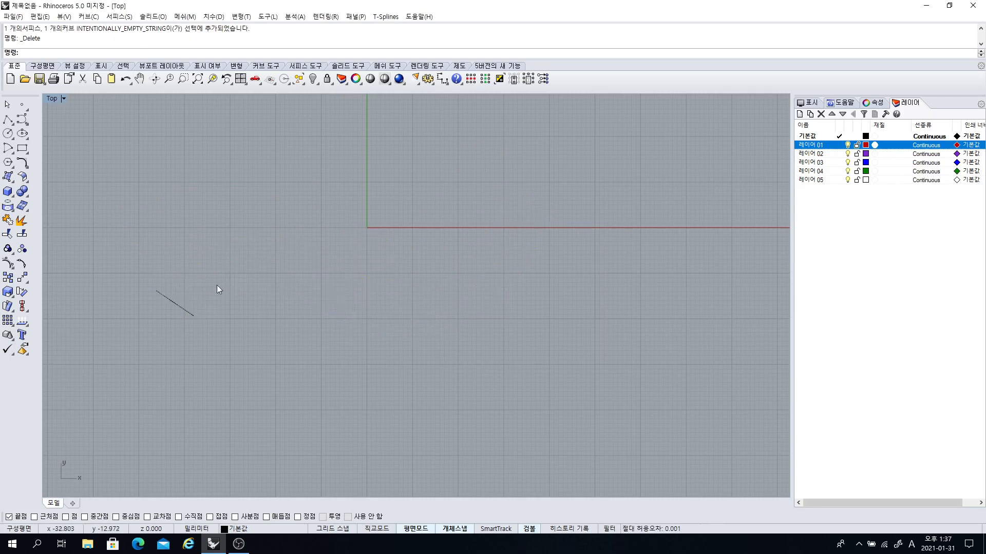
- Draw a wavy degree-3 curve with five control points to the upper right of the short line, passing near the origin
click(8, 177)
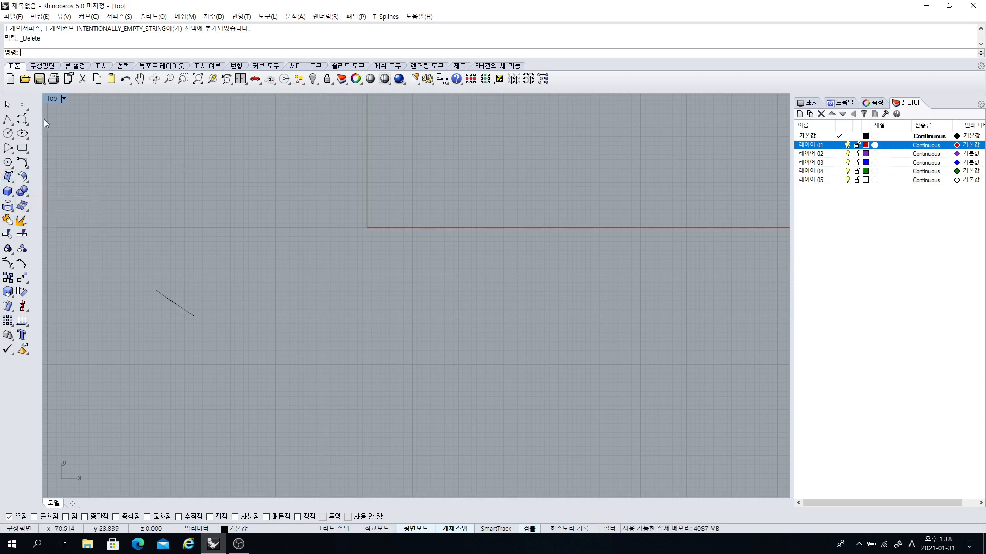
click(22, 119)
click(243, 231)
click(318, 181)
click(379, 246)
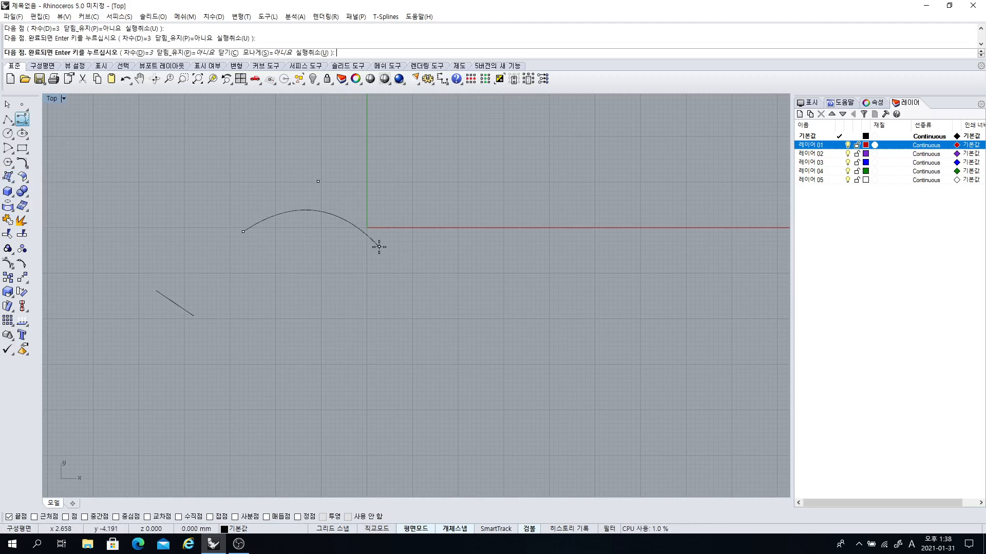
click(461, 295)
click(549, 258)
key(Return)
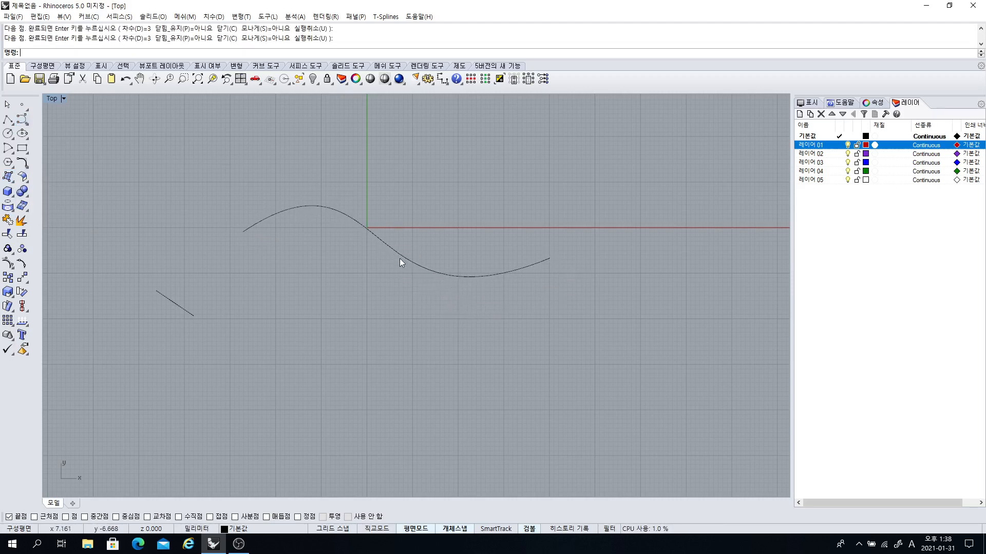
- Draw a second five-point degree-3 wavy curve just below the first, following roughly the same shape
key(Return)
click(253, 270)
click(316, 250)
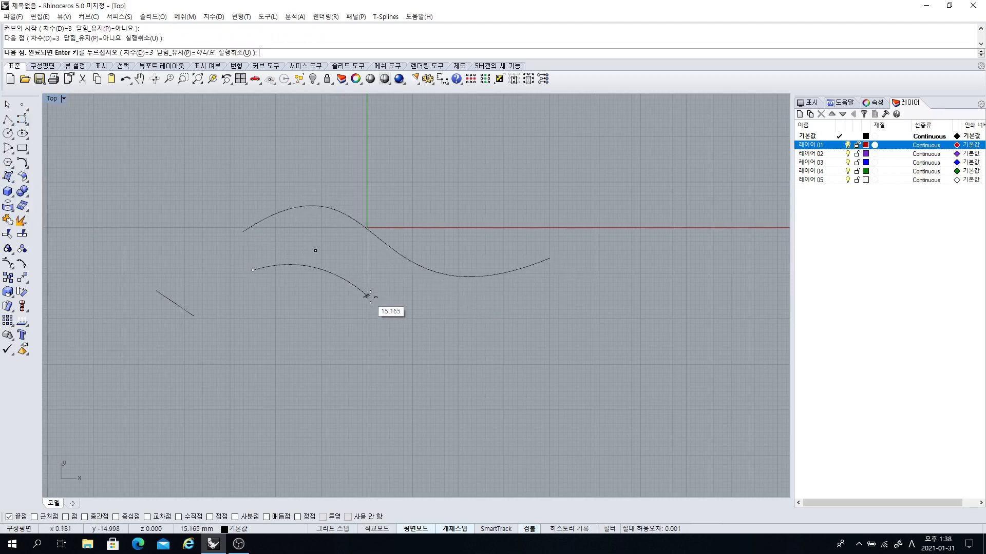
click(377, 299)
click(462, 331)
click(554, 303)
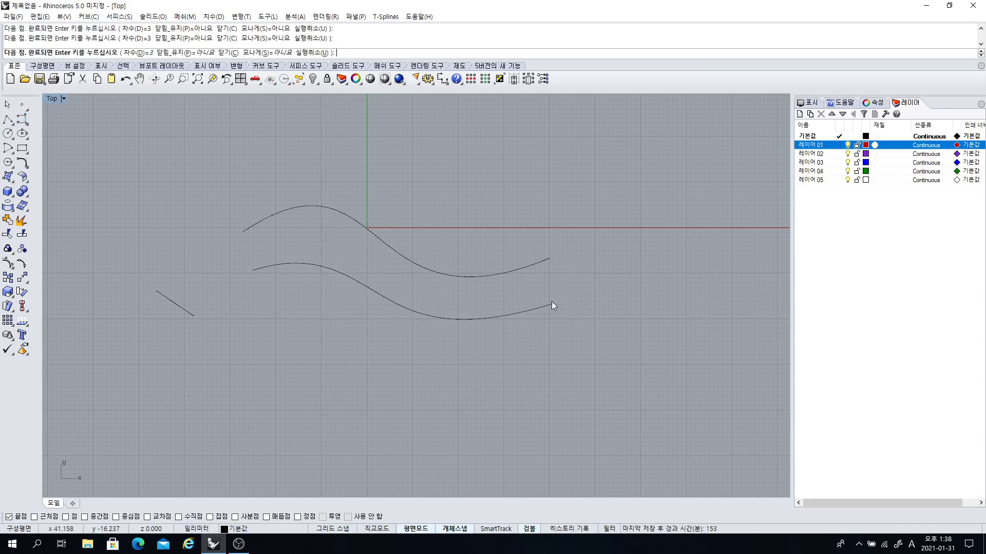
key(Return)
- Draw a straight line connecting the left ends of the two wavy curves, from the lower curve to the upper one
right_drag(413, 300, 393, 255)
drag(361, 266, 288, 177)
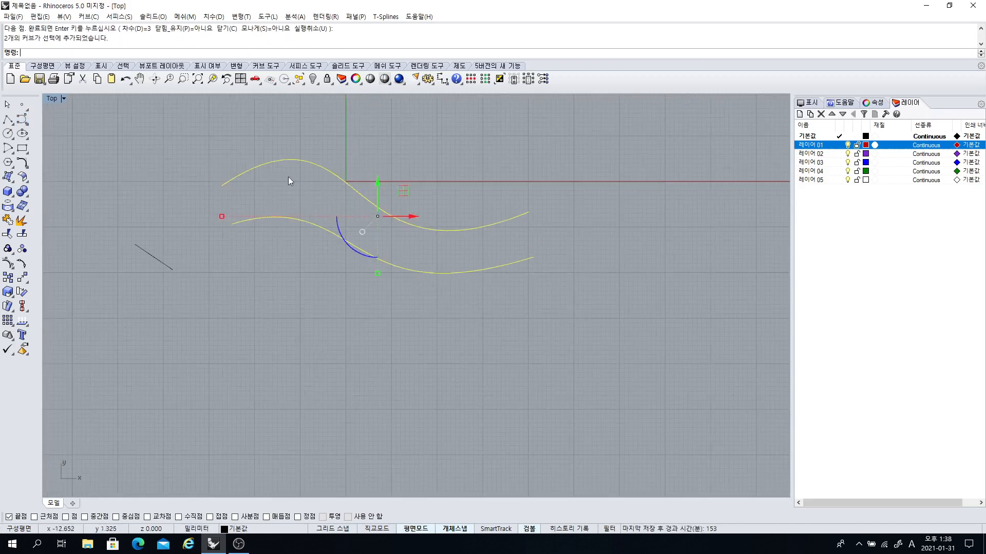
key(Escape)
click(8, 119)
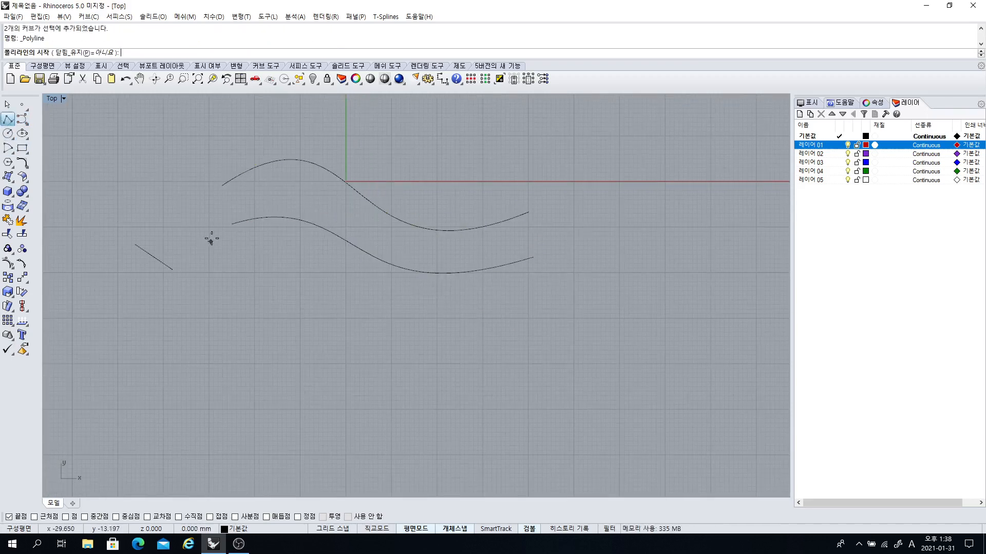
click(232, 224)
click(222, 185)
key(Return)
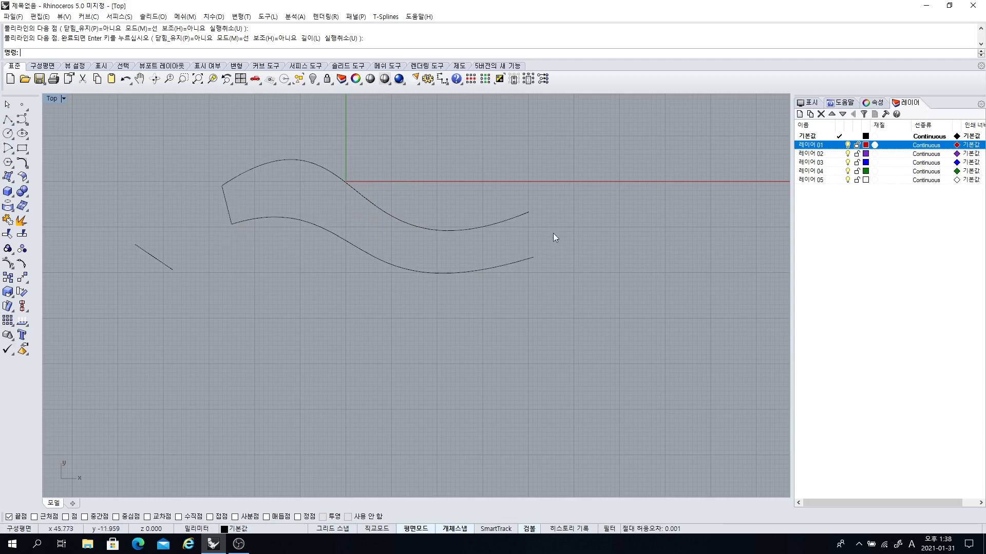
click(371, 266)
click(245, 191)
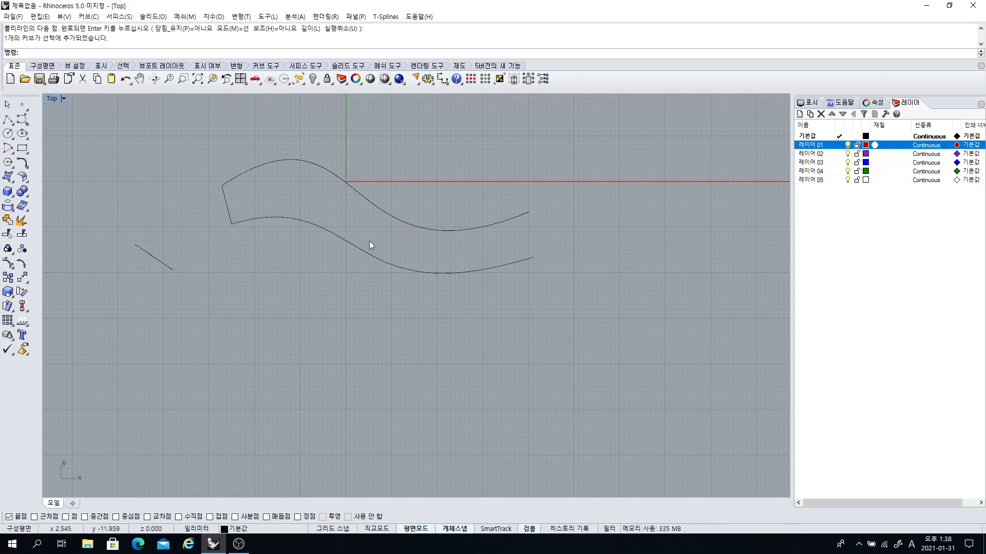
- Create a two-rail sweep of the connecting line along the two wavy curves with no simplification, and undo it
click(11, 179)
click(36, 225)
click(257, 168)
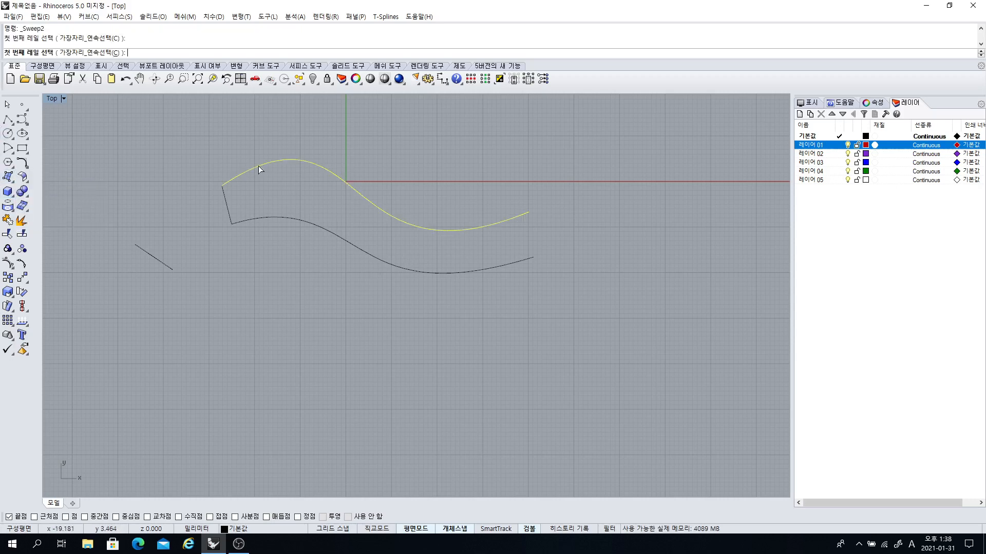
click(257, 219)
click(226, 196)
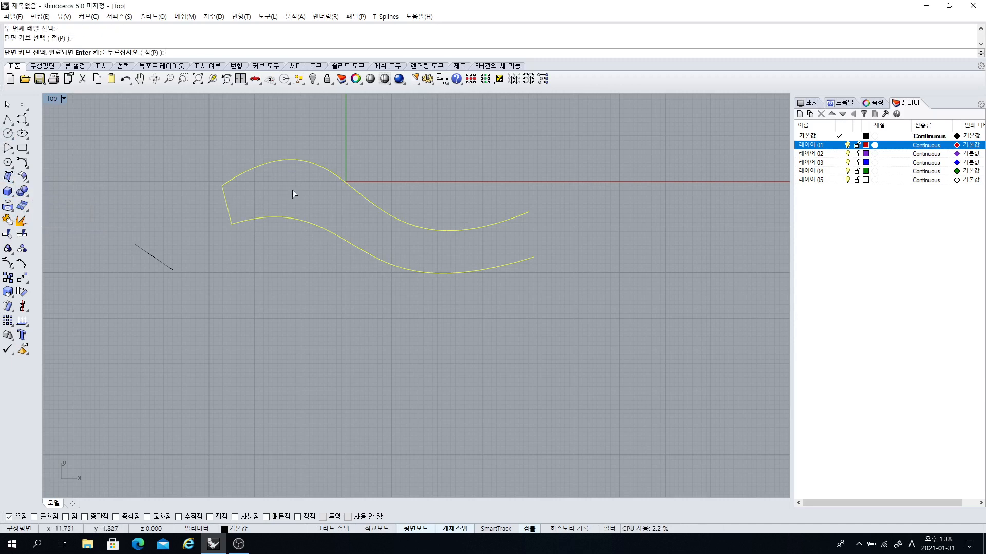
key(Return)
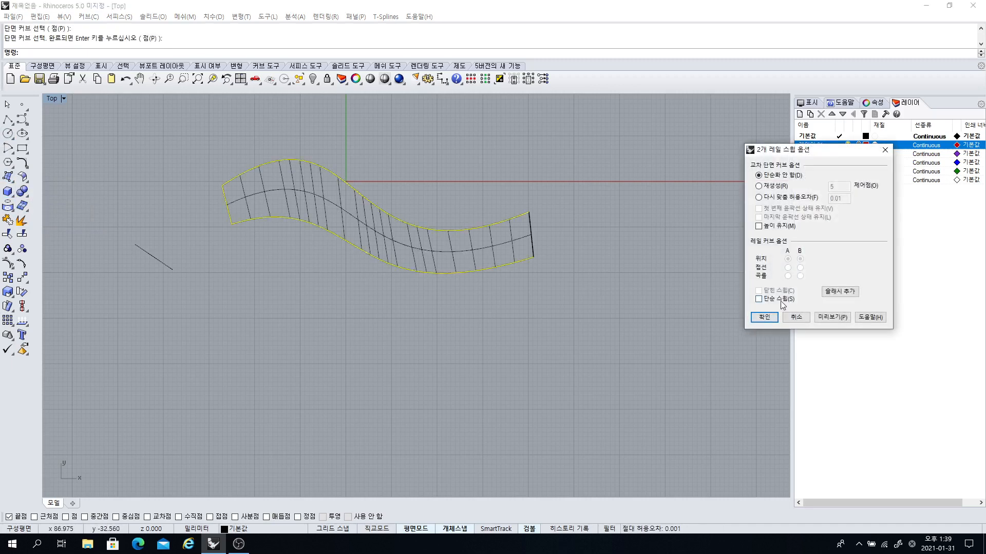
click(760, 319)
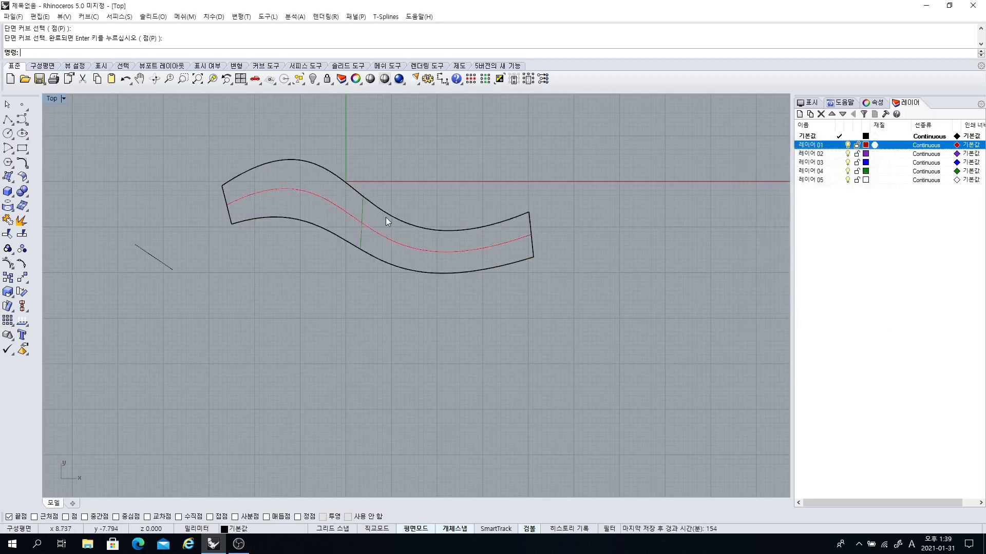
key(ctrl+z)
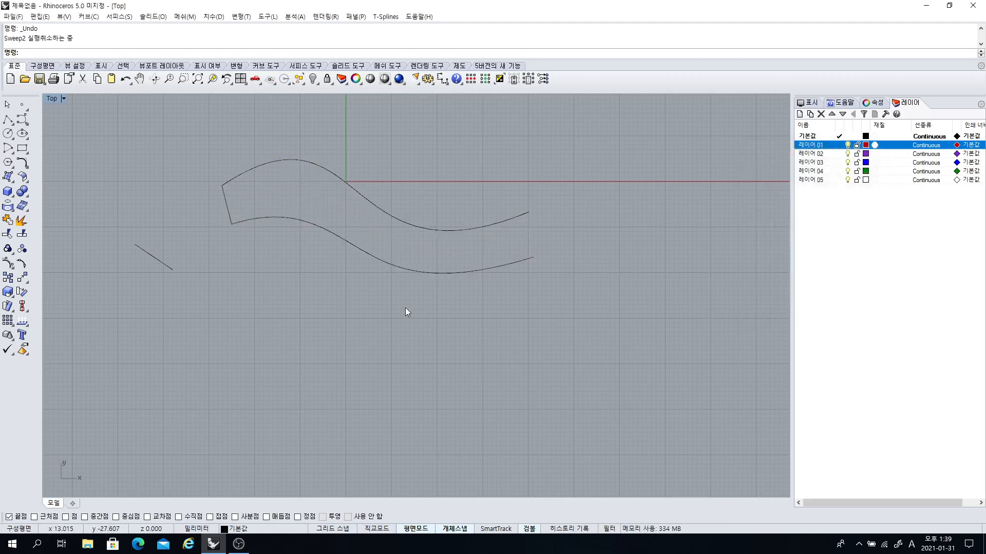
- Create a two-rail sweep of the connecting line along both wavy curves with simple sweep enabled, and undo it
key(Return)
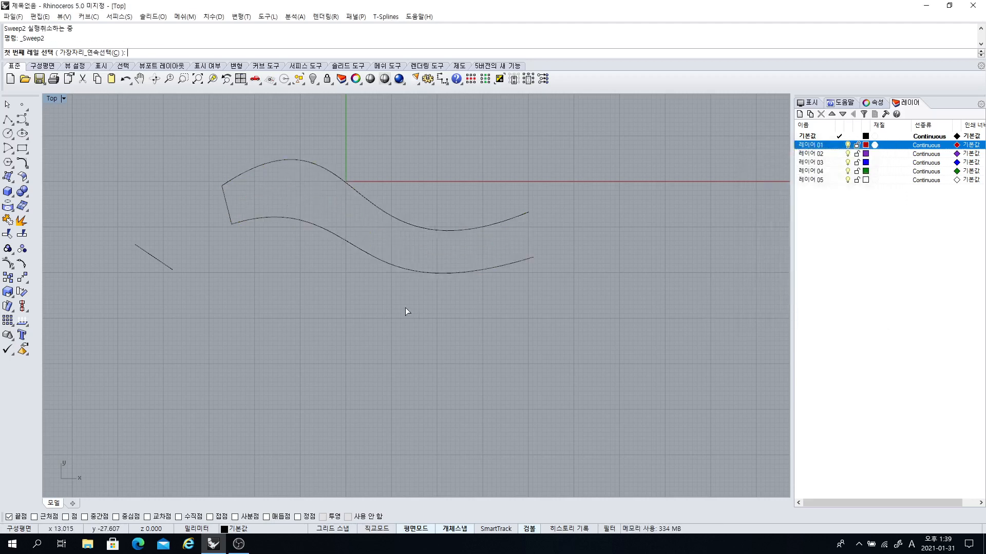
click(273, 218)
click(259, 168)
click(227, 200)
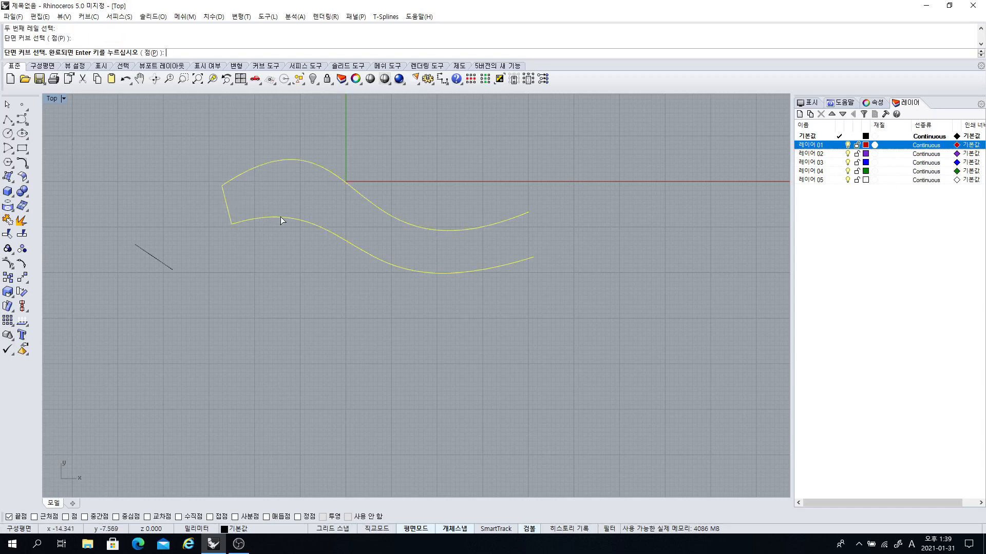
key(Return)
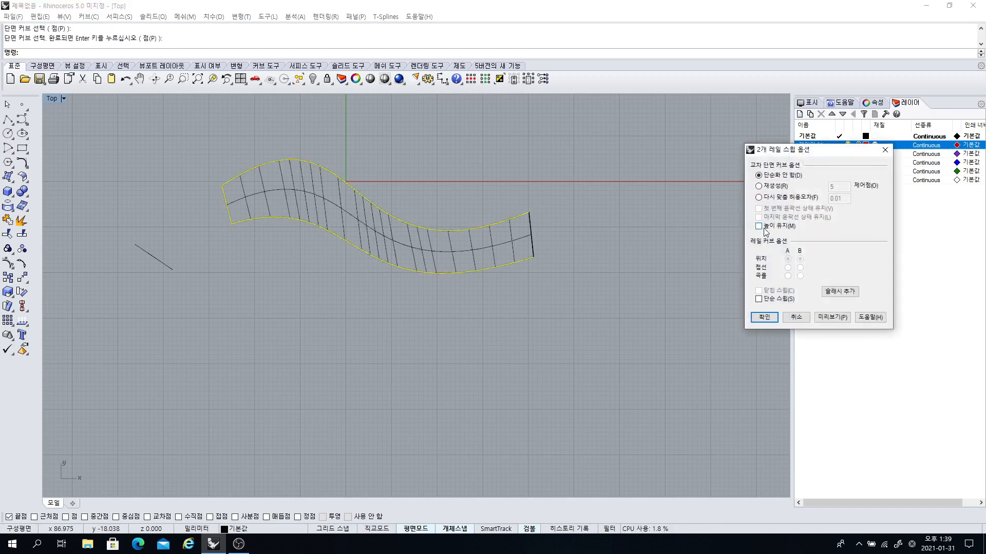
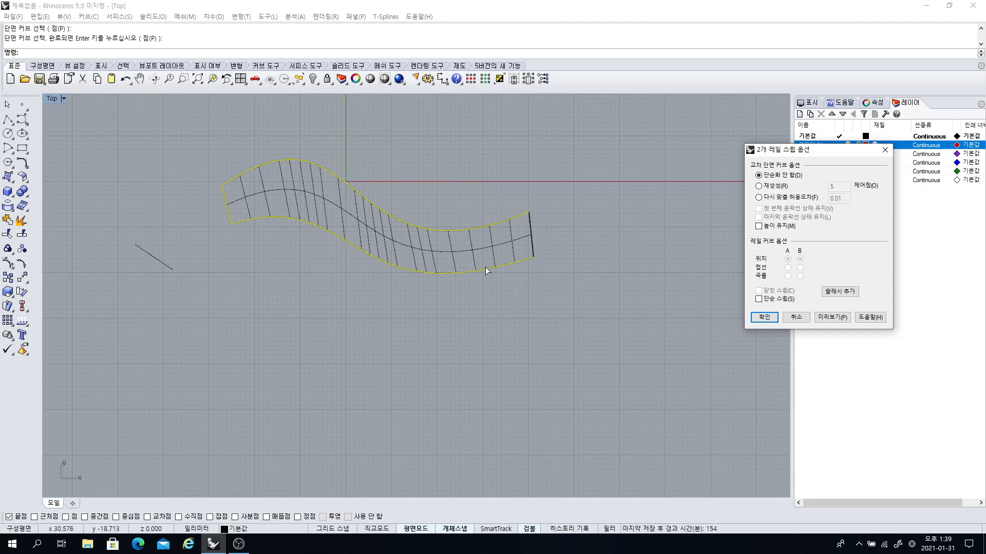
click(433, 322)
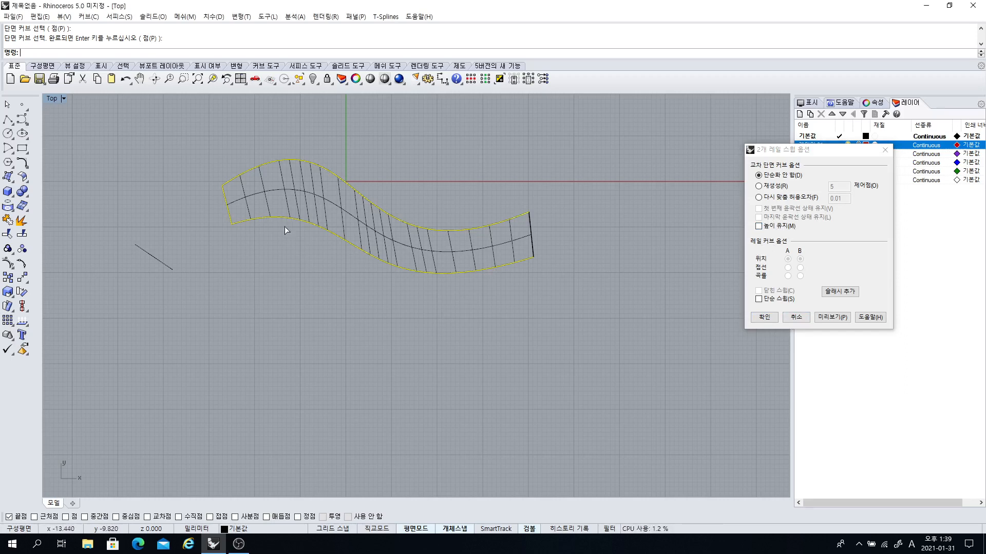
click(759, 299)
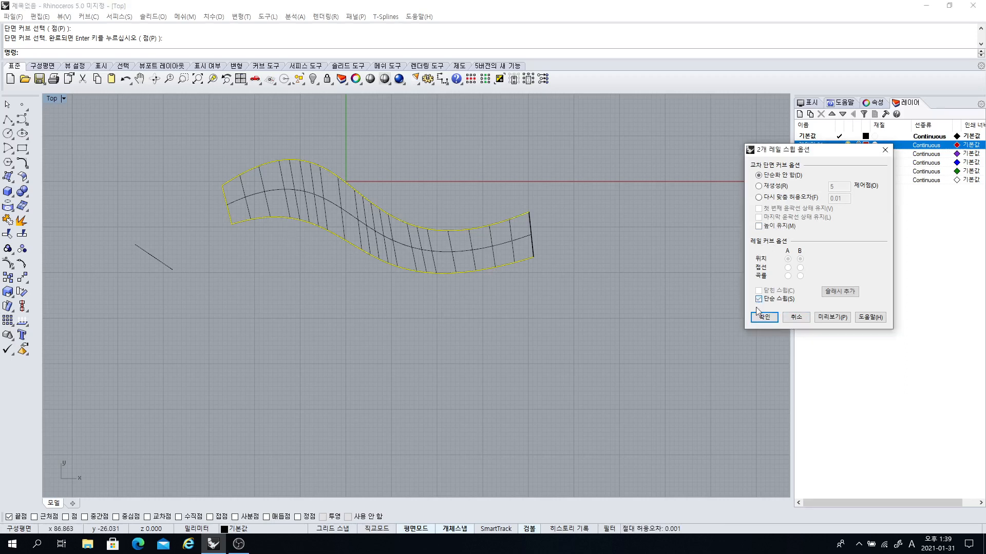
click(764, 317)
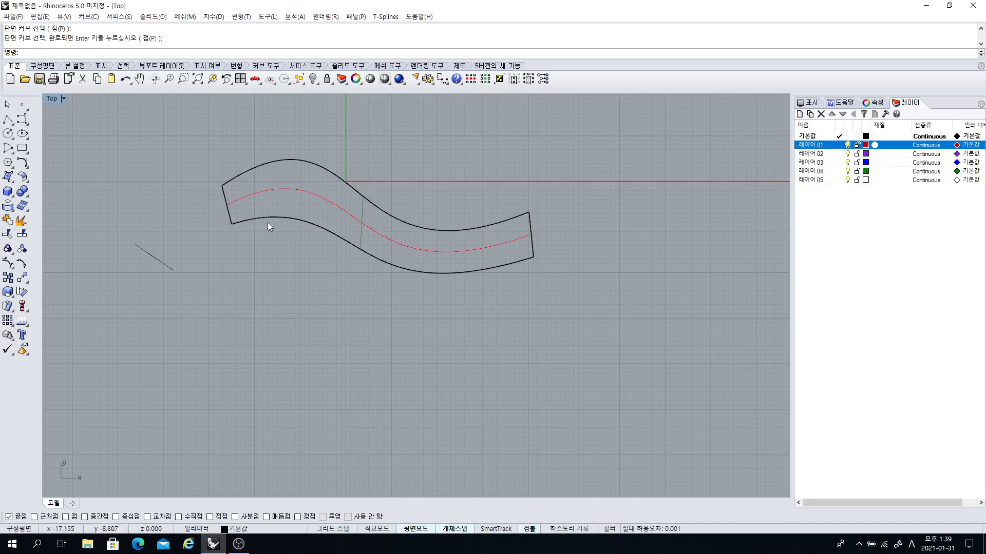
key(ctrl+z)
- Shorten the connecting line slightly along its length so that neither end touches the wavy curves
click(227, 208)
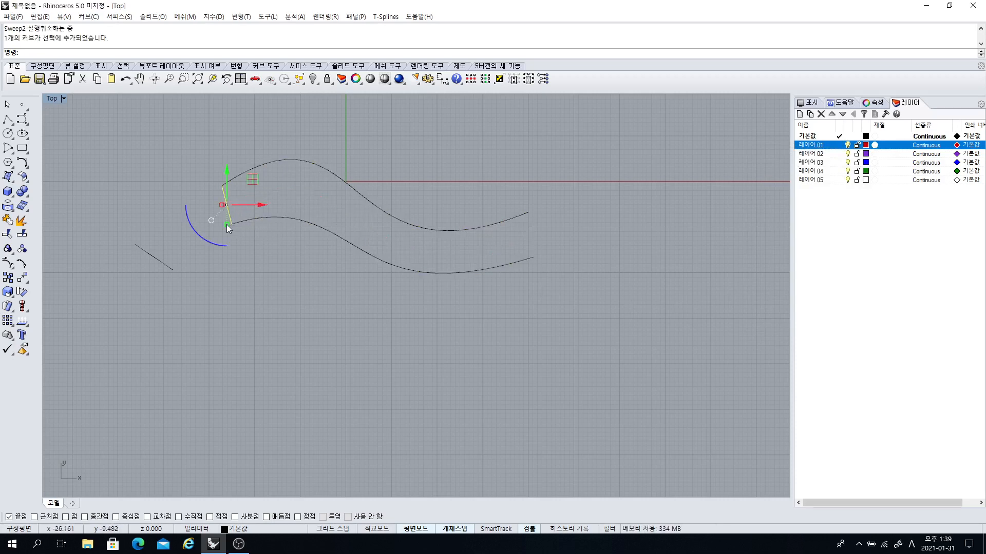
drag(227, 224, 227, 221)
scroll(265, 201, up, 2)
click(272, 196)
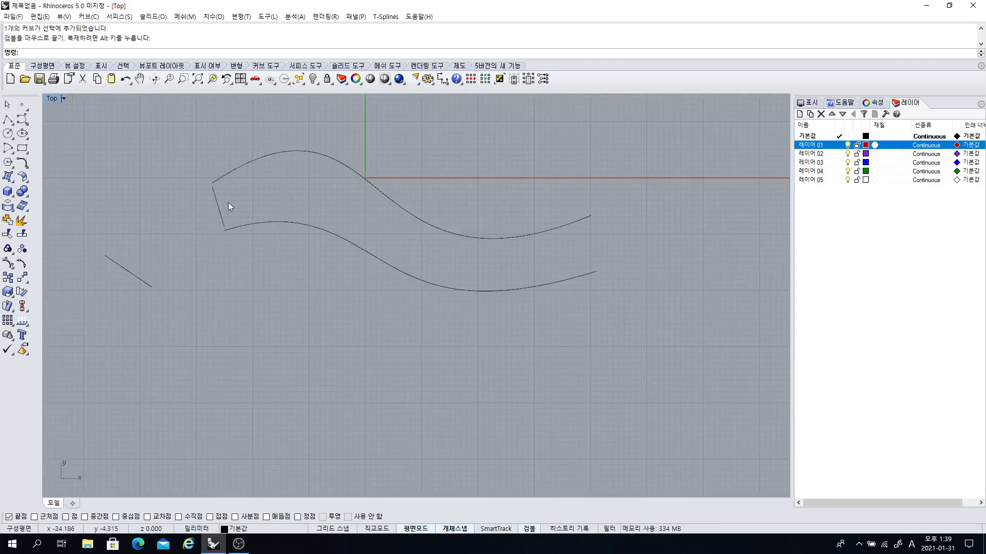
- Set up a two-rail sweep with the upper and lower wavy curves as rails and the shortened line as cross section
click(8, 177)
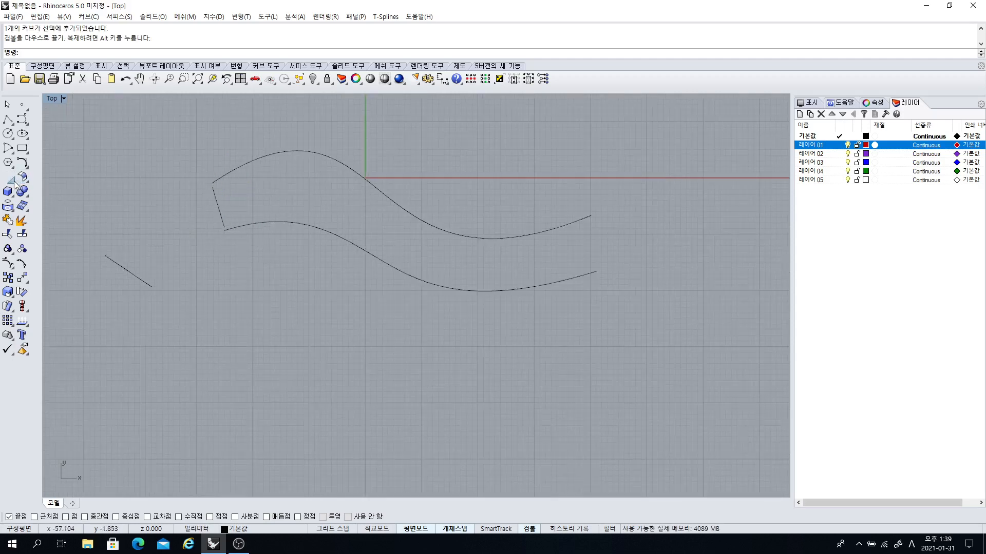
click(35, 222)
click(222, 177)
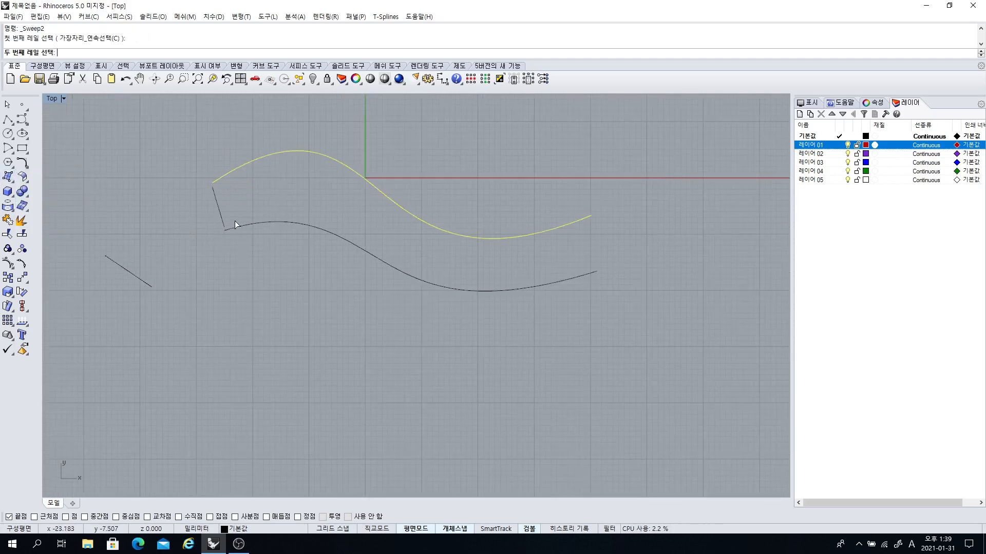
click(231, 227)
click(223, 217)
key(Return)
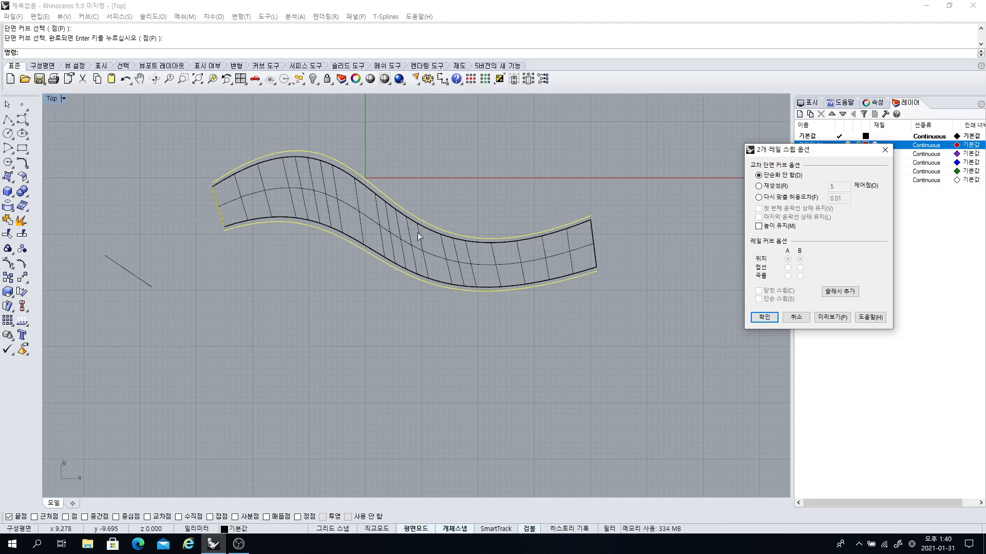
scroll(313, 218, up, 3)
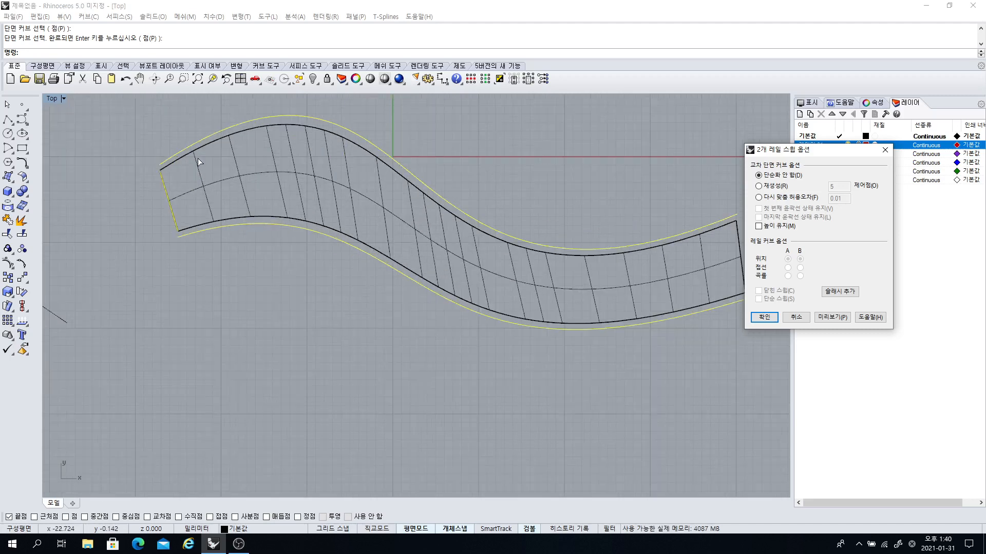
right_drag(272, 209, 230, 254)
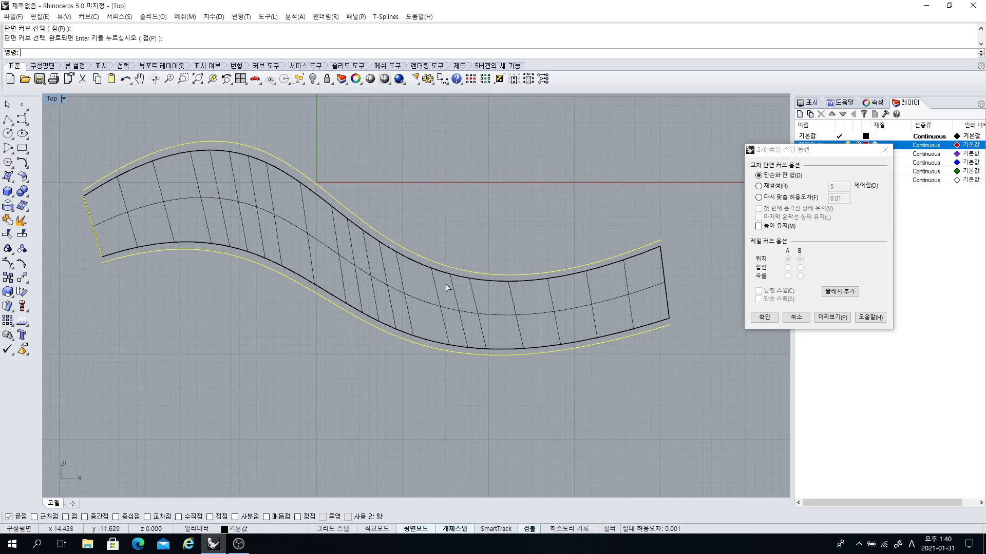
- Add four slashes linking the two rails with only the perpendicular snap active, and create the swept surface without simplification
click(841, 297)
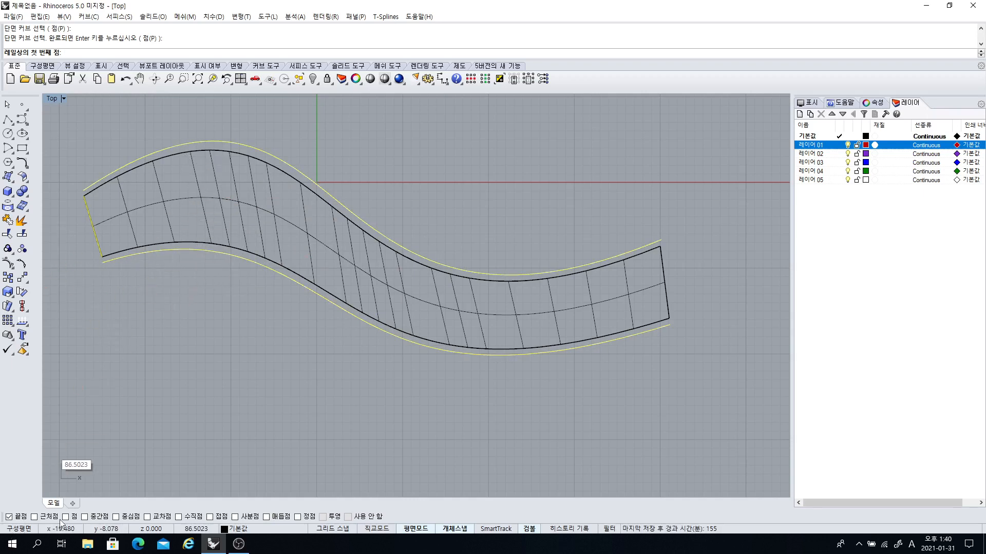
right_click(180, 518)
click(199, 254)
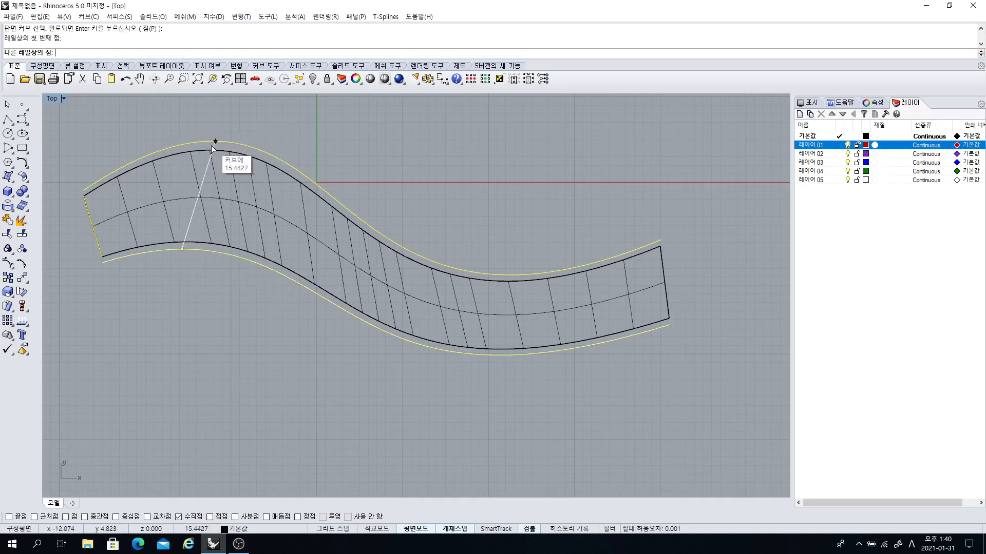
click(142, 158)
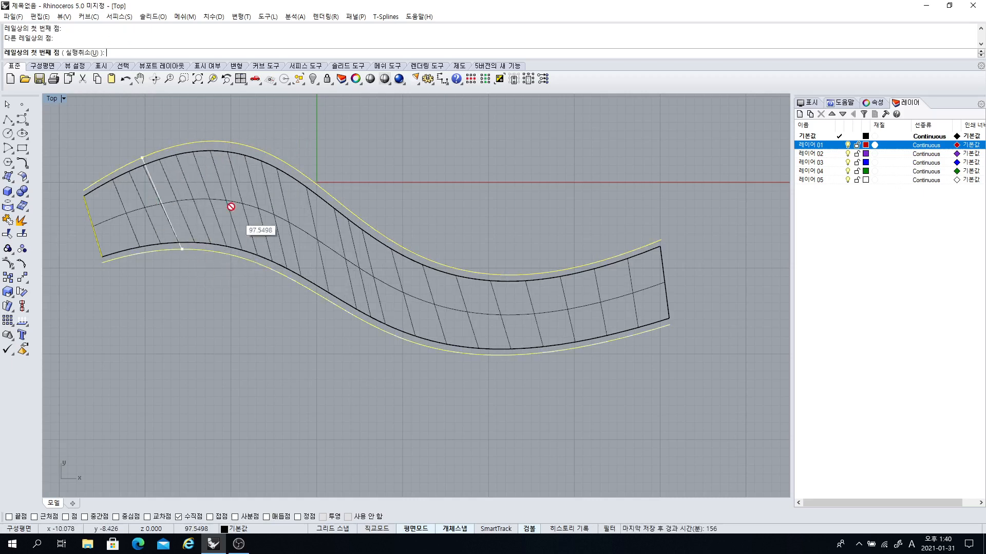
click(268, 268)
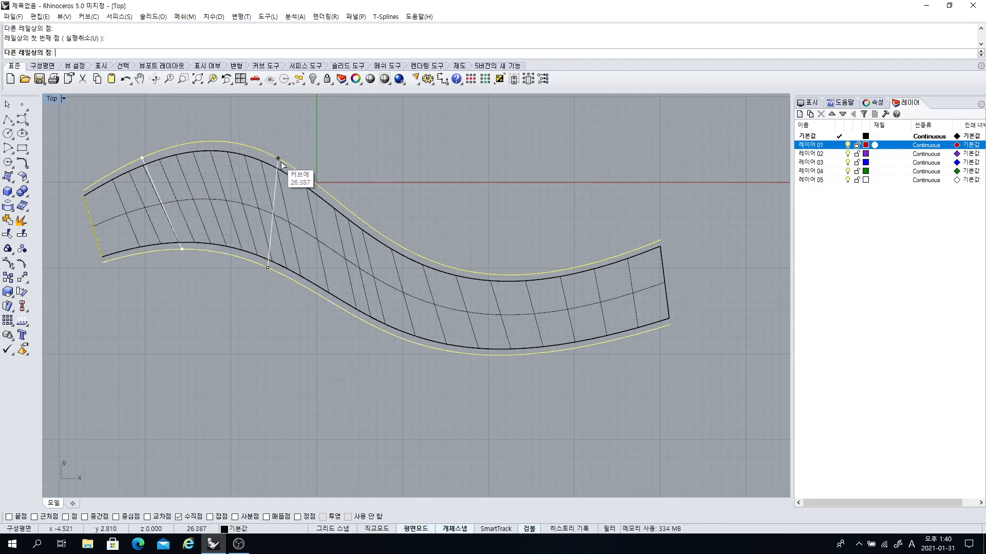
click(326, 193)
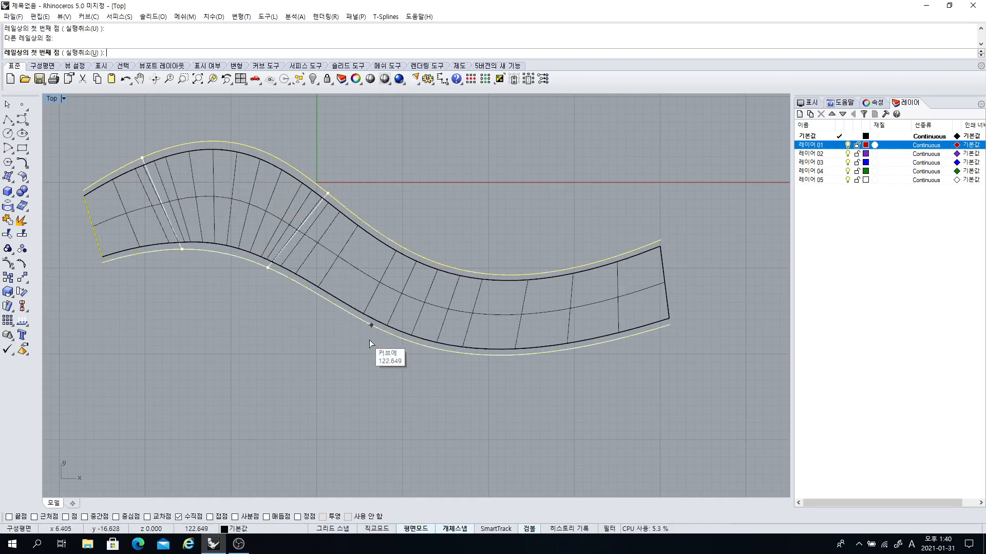
click(399, 338)
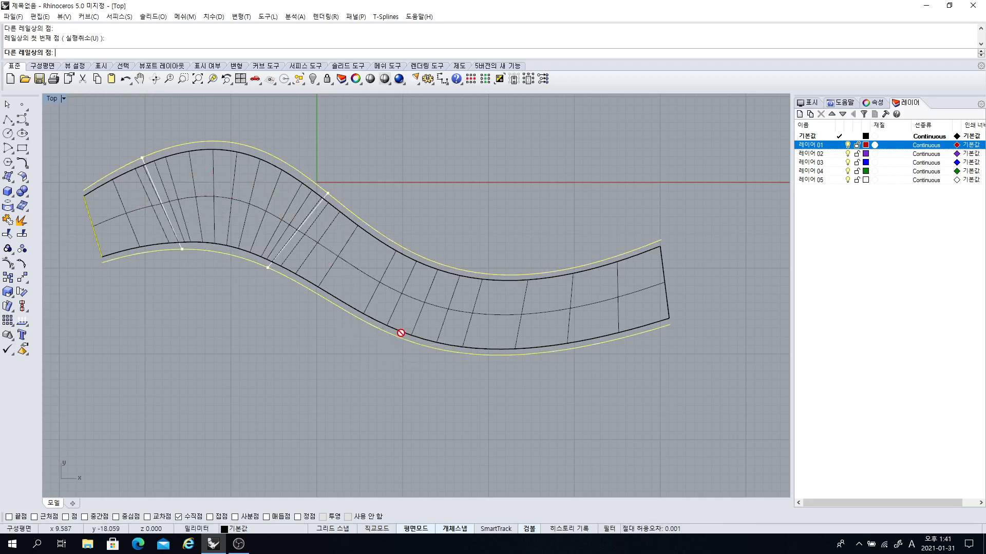
click(425, 261)
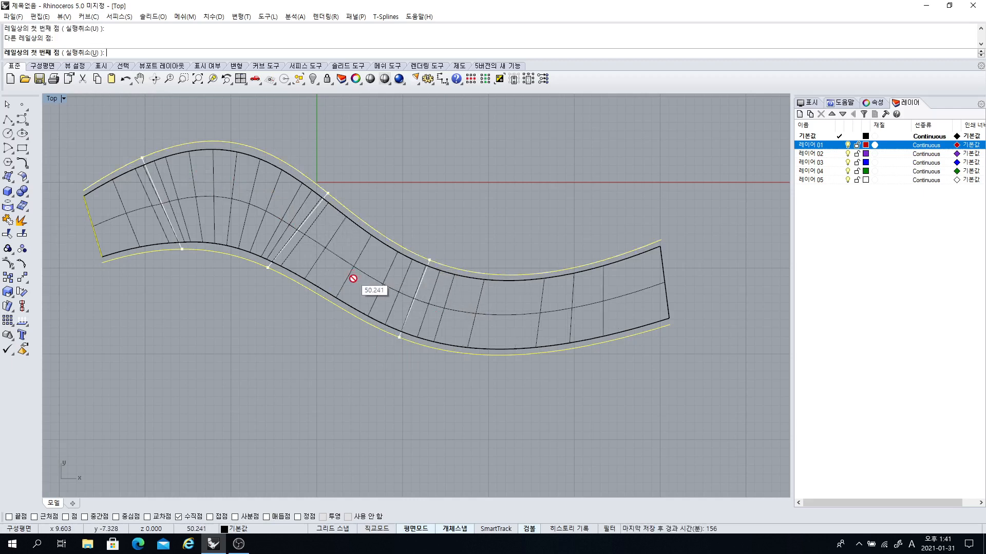
click(577, 347)
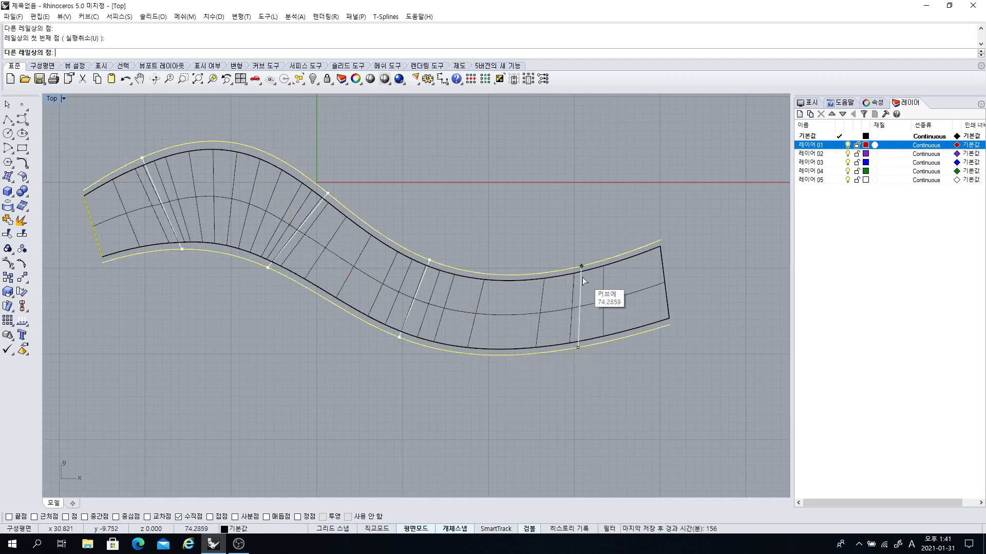
click(563, 271)
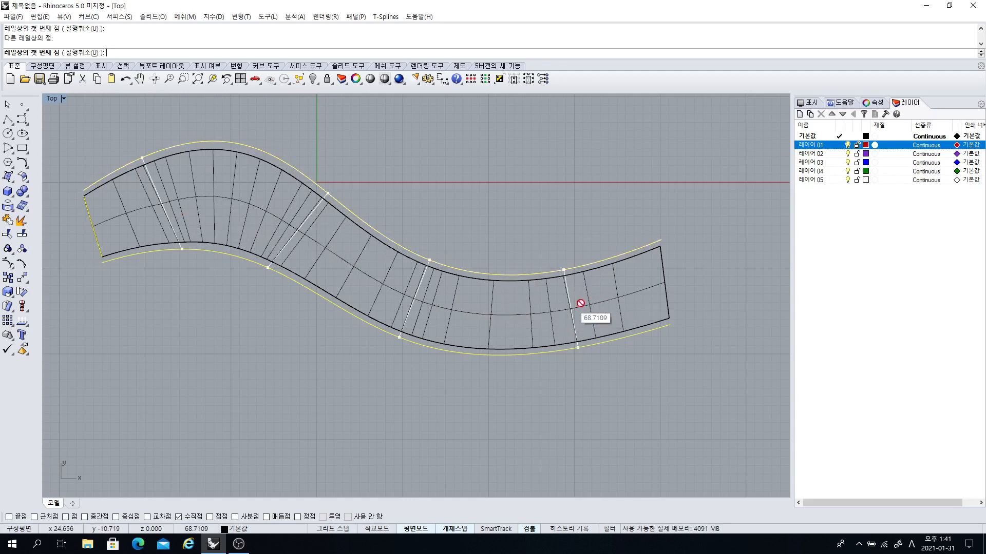
key(Return)
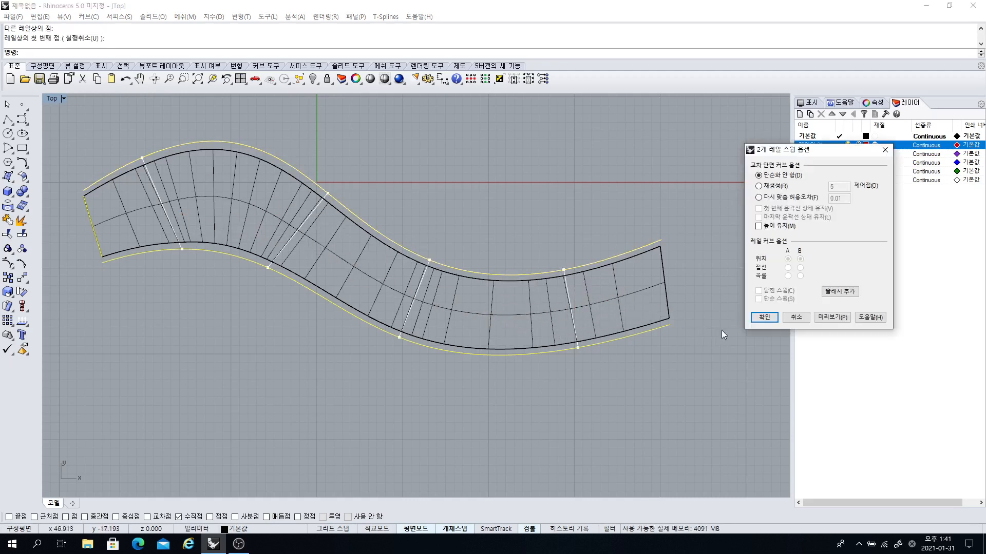
click(764, 317)
- Inspect the isocurve layout of the slashed sweep surface and delete the surface
scroll(454, 240, down, 3)
scroll(301, 257, up, 2)
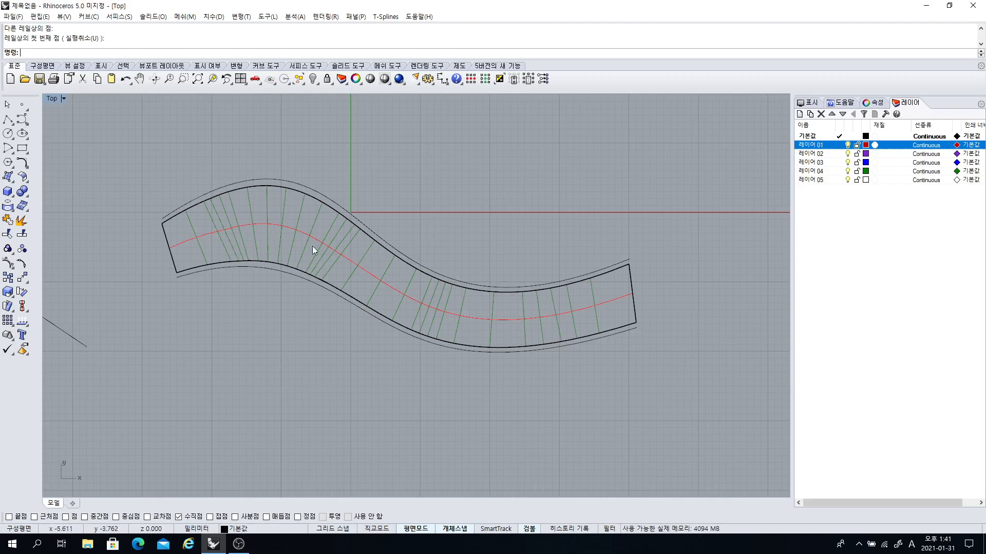
right_drag(570, 314, 579, 279)
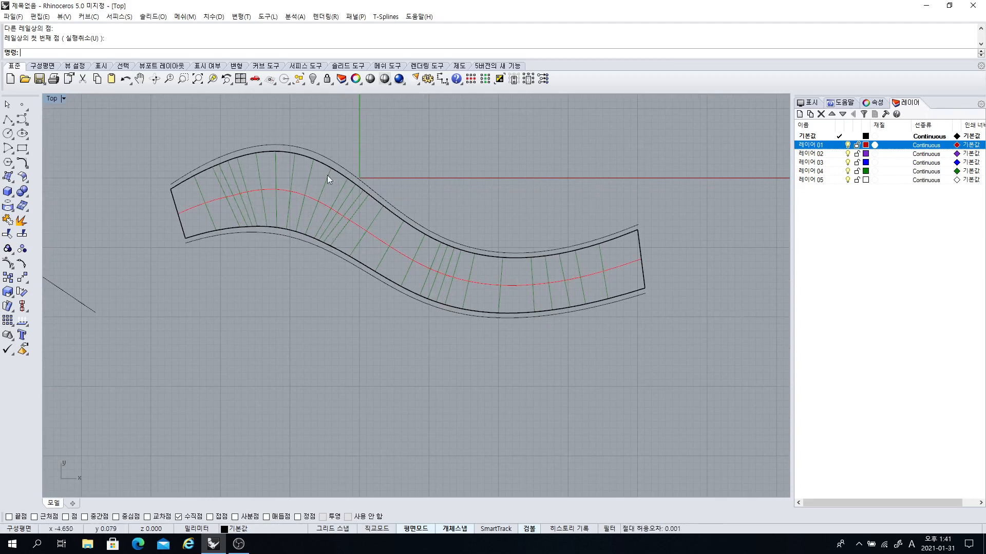
click(514, 285)
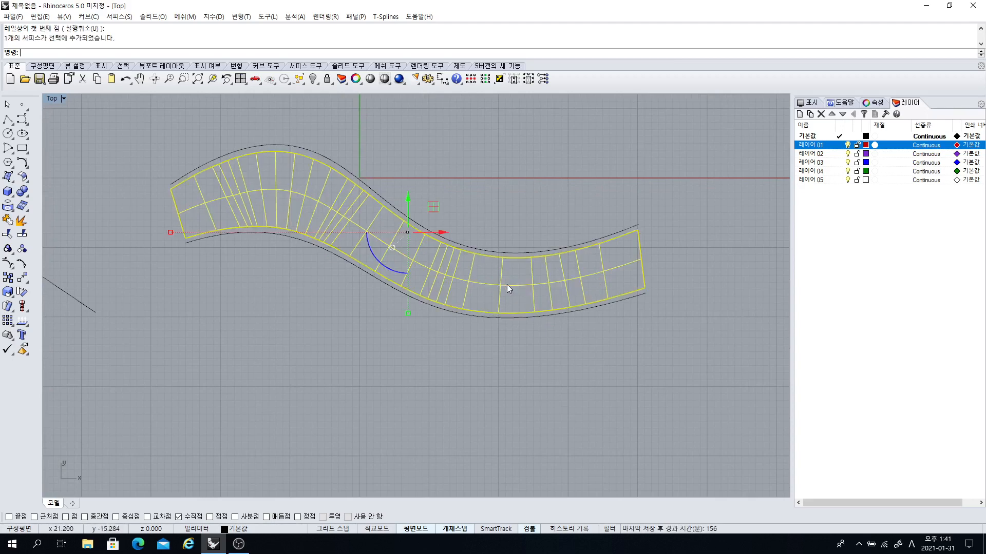
key(Delete)
- Move the short connecting line's two control points back onto the left ends of the wavy curves, with only end snap active
scroll(188, 204, up, 3)
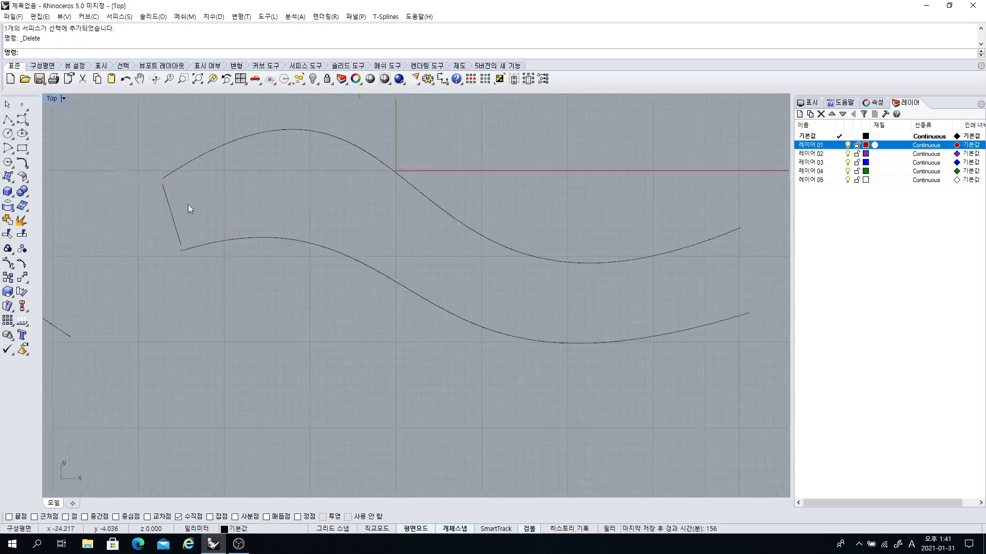
click(167, 215)
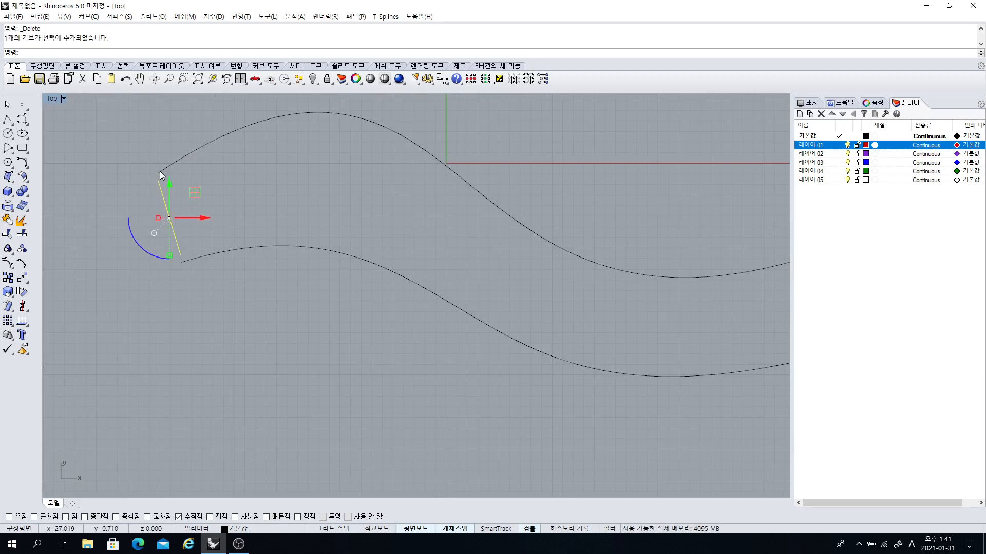
click(8, 263)
mouse_move(158, 180)
mouse_down()
mouse_move(165, 172)
mouse_move(156, 175)
mouse_move(192, 238)
mouse_move(21, 517)
mouse_move(309, 56)
mouse_move(159, 173)
mouse_up()
right_click(20, 517)
click(181, 255)
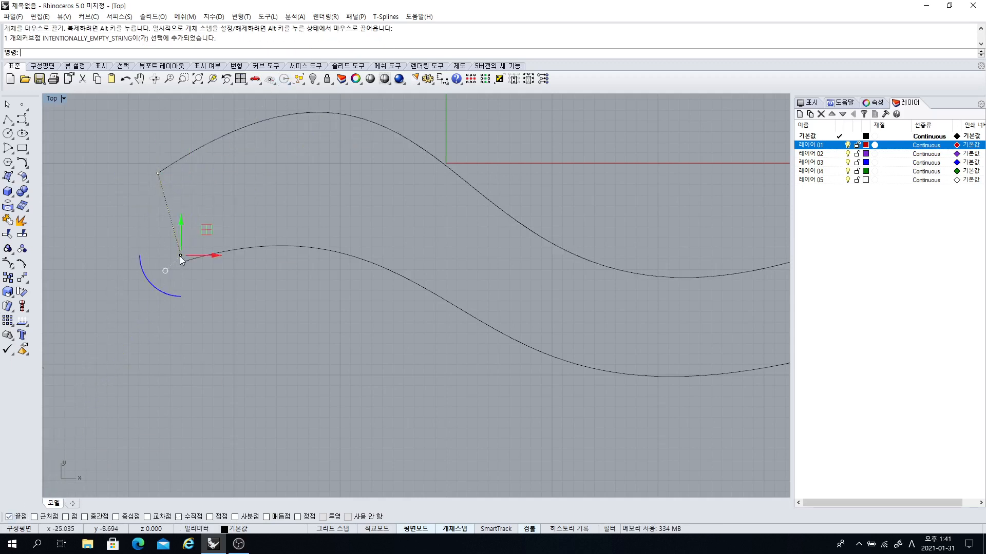
drag(181, 255, 182, 262)
key(Escape)
scroll(233, 243, down, 4)
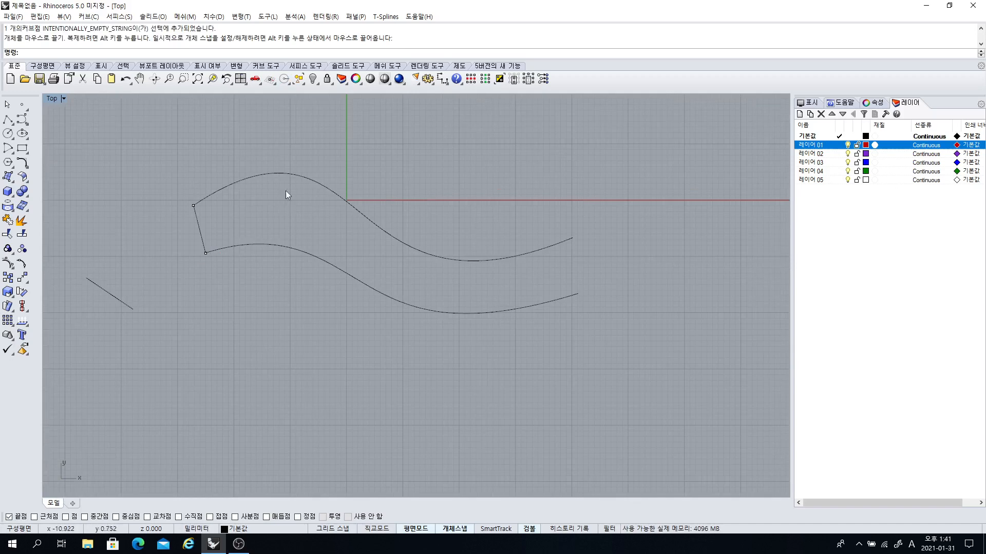
- Create a two-rail sweep along the upper and lower wavy curves, using the short connecting line as cross section and simple sweep enabled
click(8, 176)
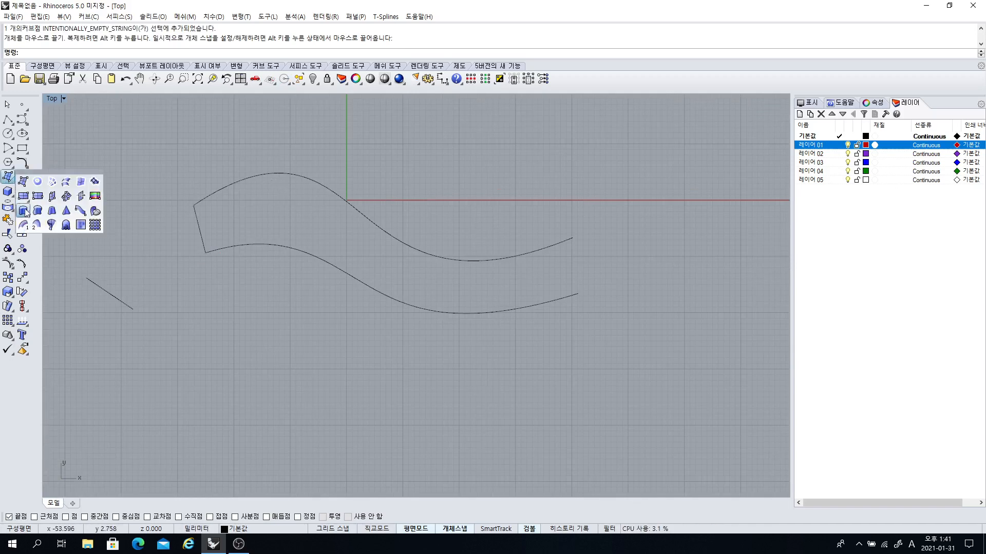
click(37, 224)
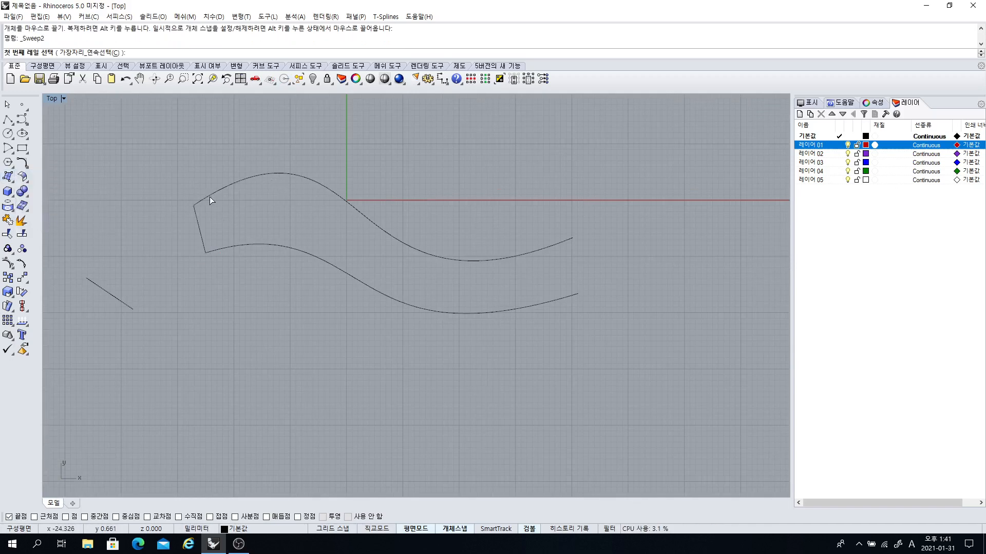
click(210, 196)
click(229, 247)
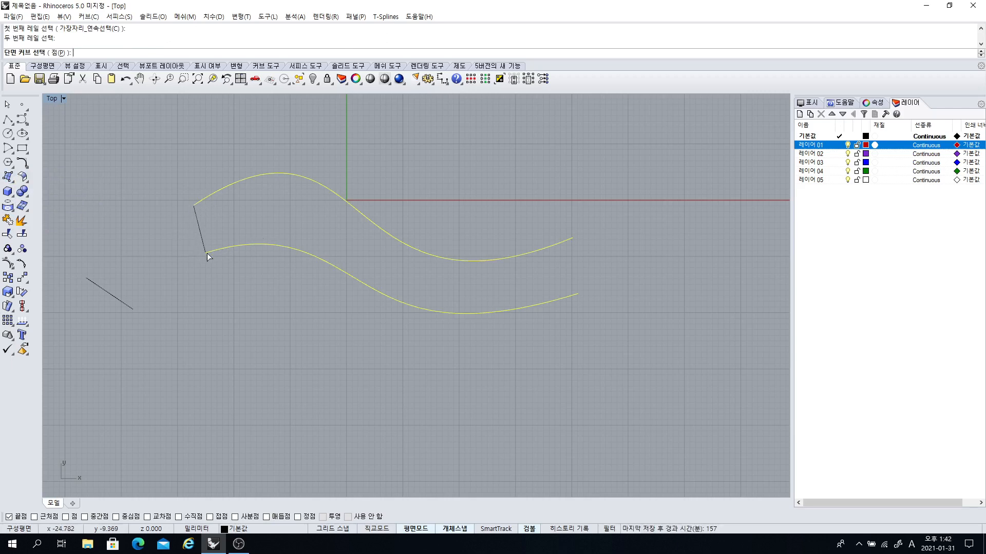
click(199, 228)
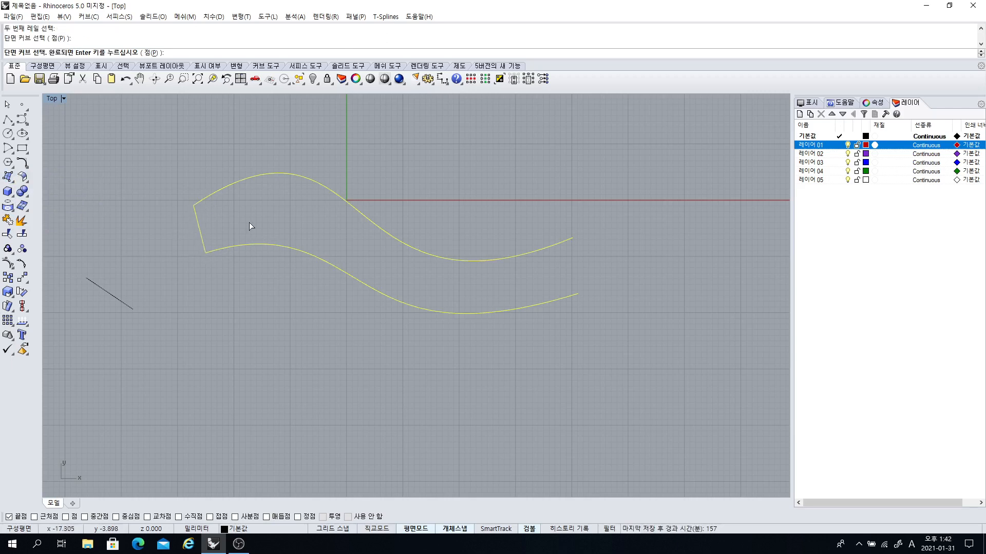
key(Return)
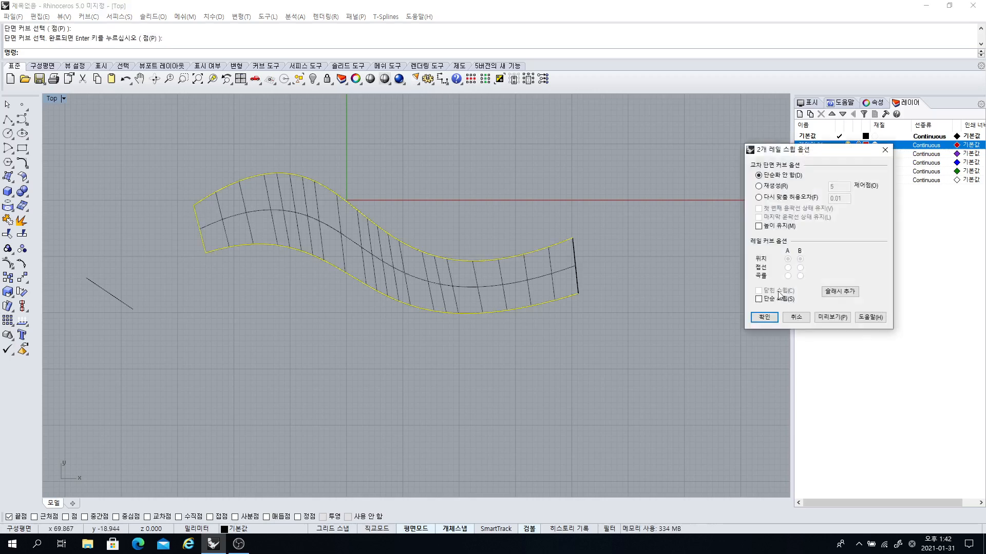
click(758, 299)
click(764, 317)
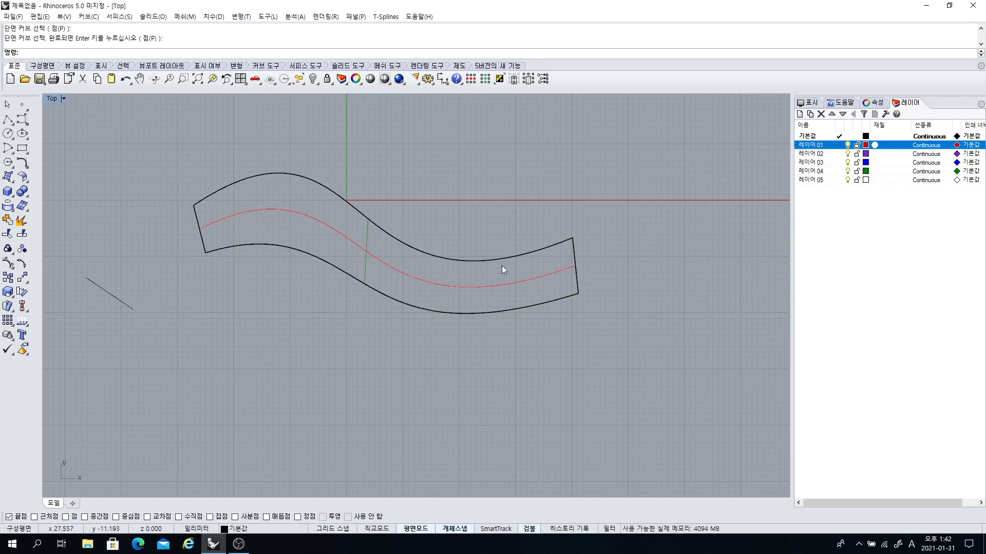
- Inspect the isocurves of the simple-sweep surface and delete the surface
scroll(534, 266, down, 3)
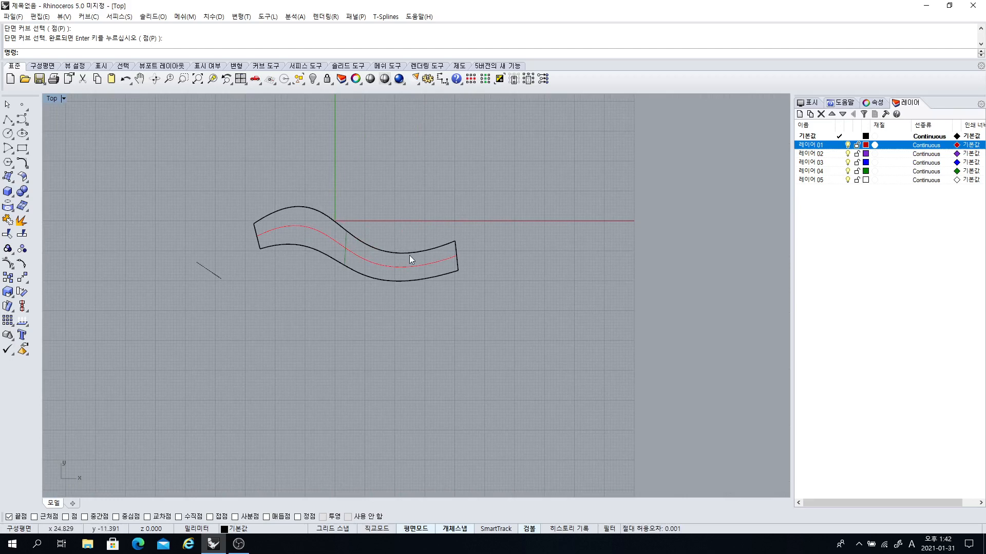
scroll(408, 255, up, 2)
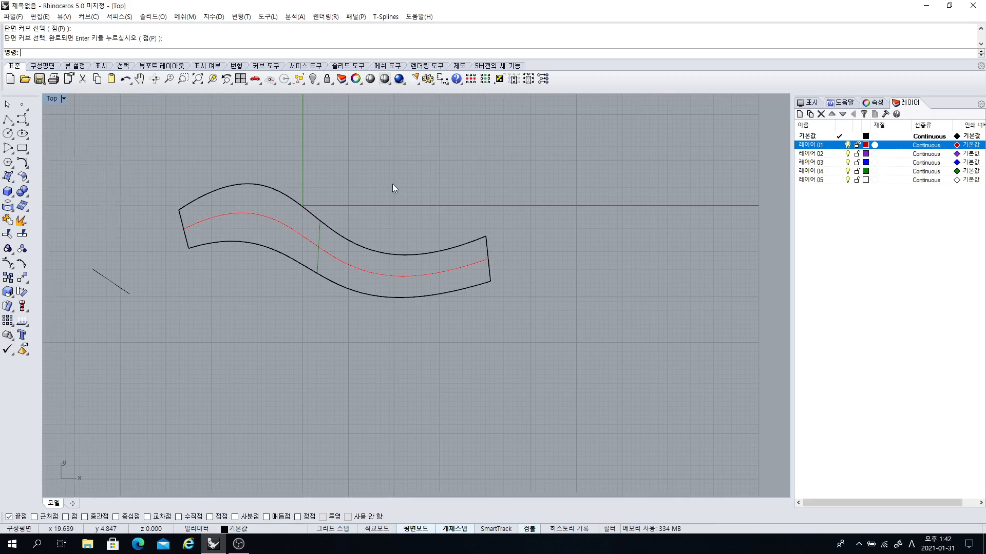
scroll(392, 184, down, 1)
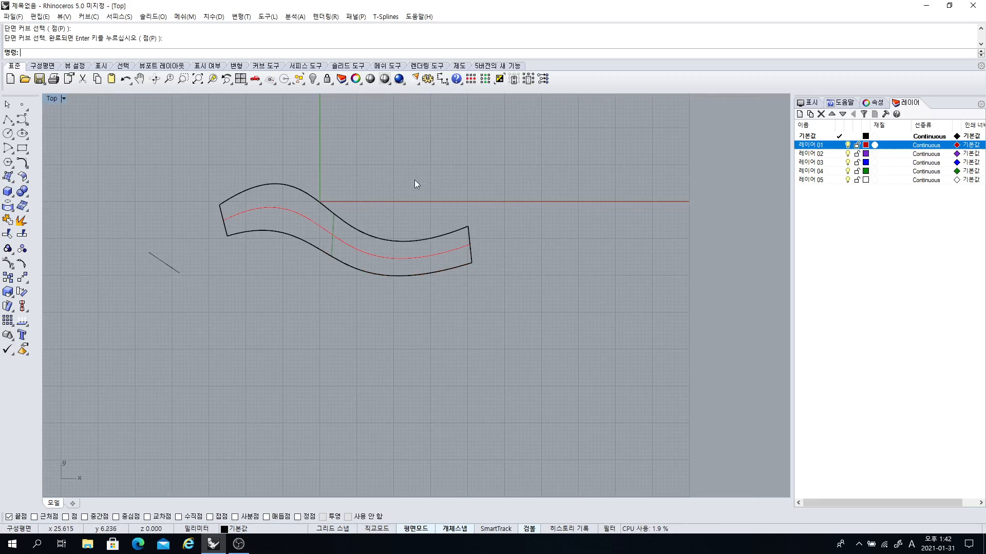
scroll(363, 180, up, 1)
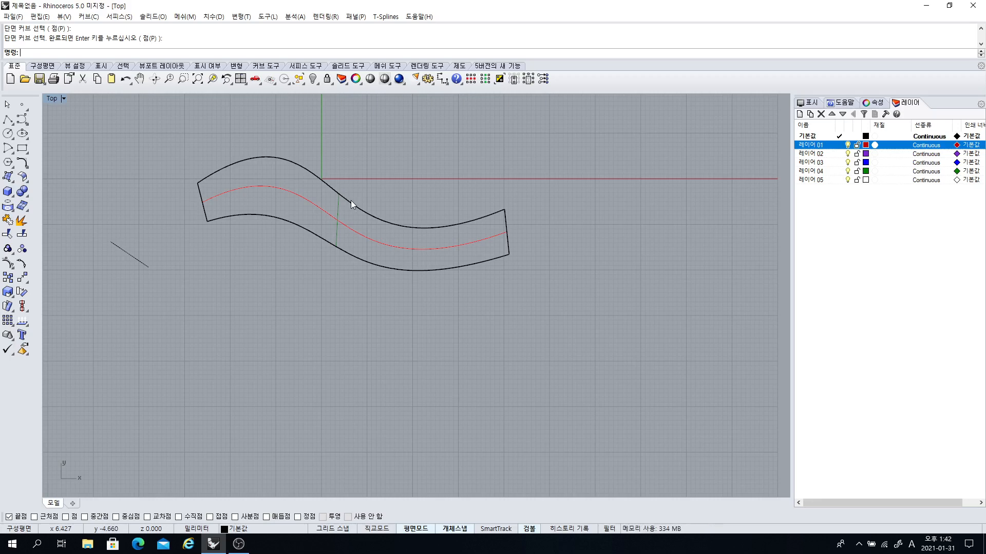
click(353, 217)
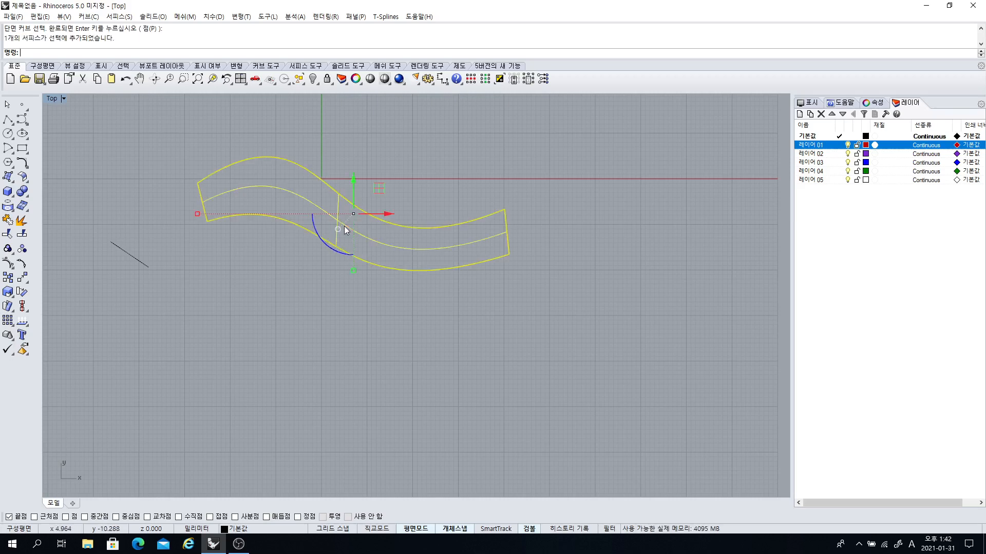
key(Delete)
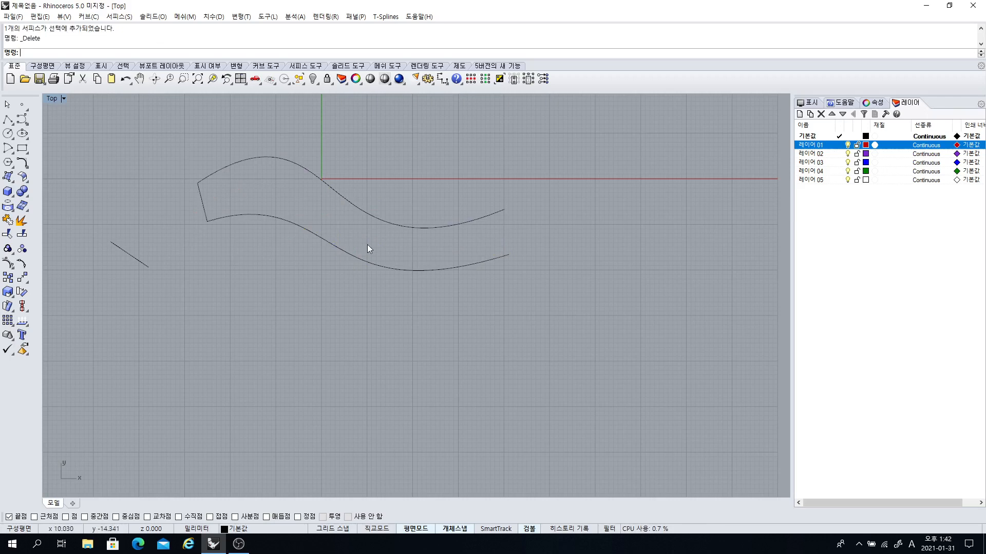
right_drag(267, 241, 288, 271)
scroll(302, 238, up, 2)
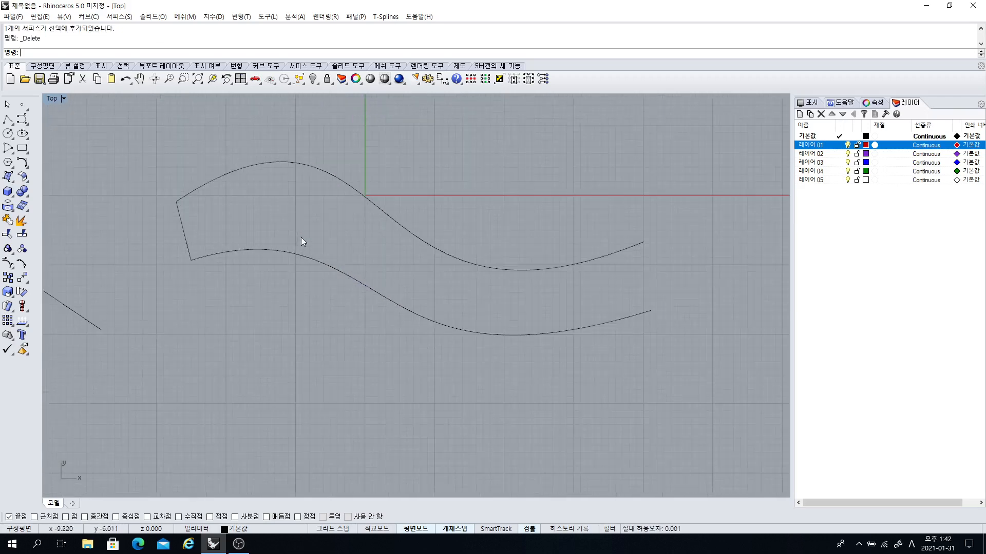
click(336, 269)
click(259, 287)
- Draw a five-point, degree-3 wavy control-point curve above the existing curves' right half, ending at about 63.2, 20.1
scroll(258, 279, down, 3)
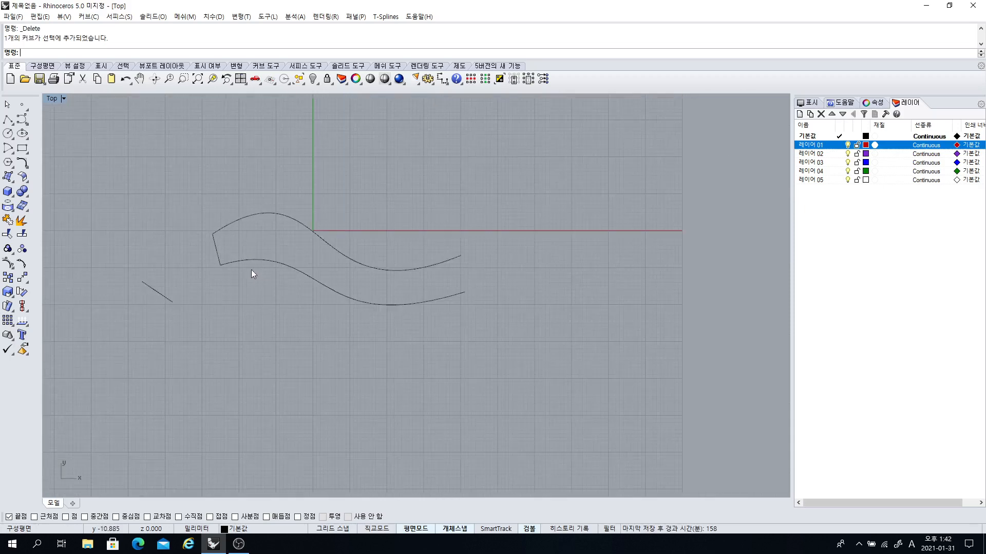
click(14, 122)
click(366, 200)
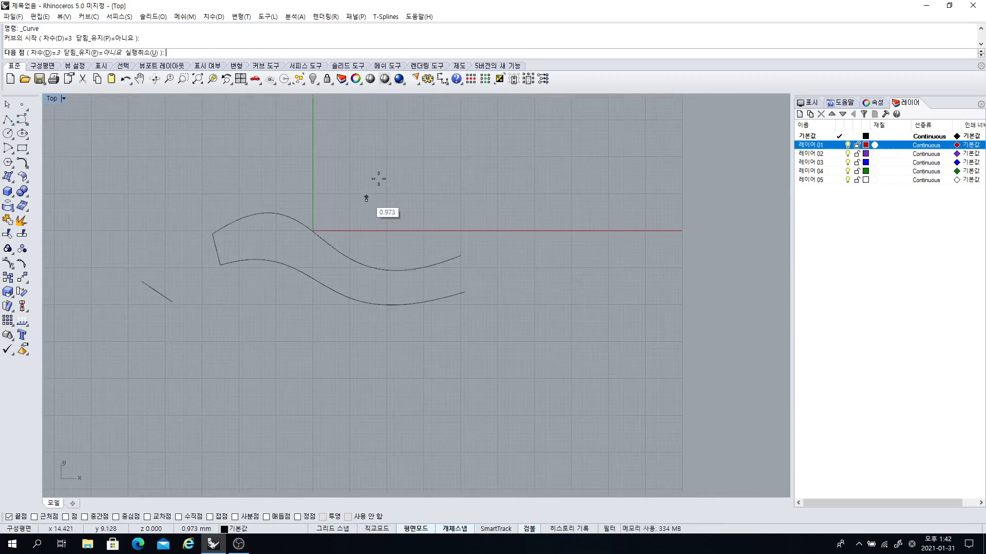
click(408, 167)
click(460, 215)
click(546, 156)
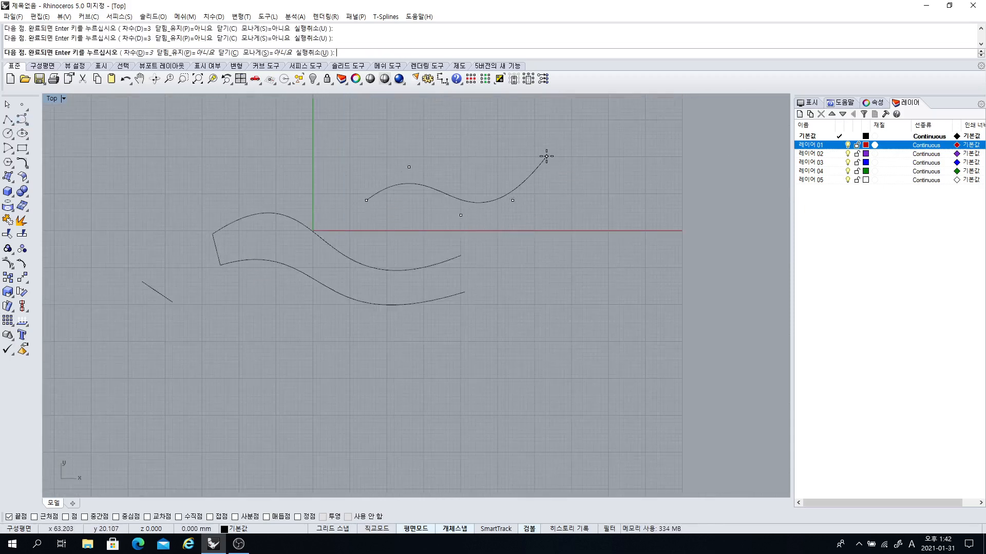
key(Return)
- Draw a second five-point, degree-3 wavy curve just below the new one, following roughly the same shape
key(Return)
click(383, 229)
click(411, 211)
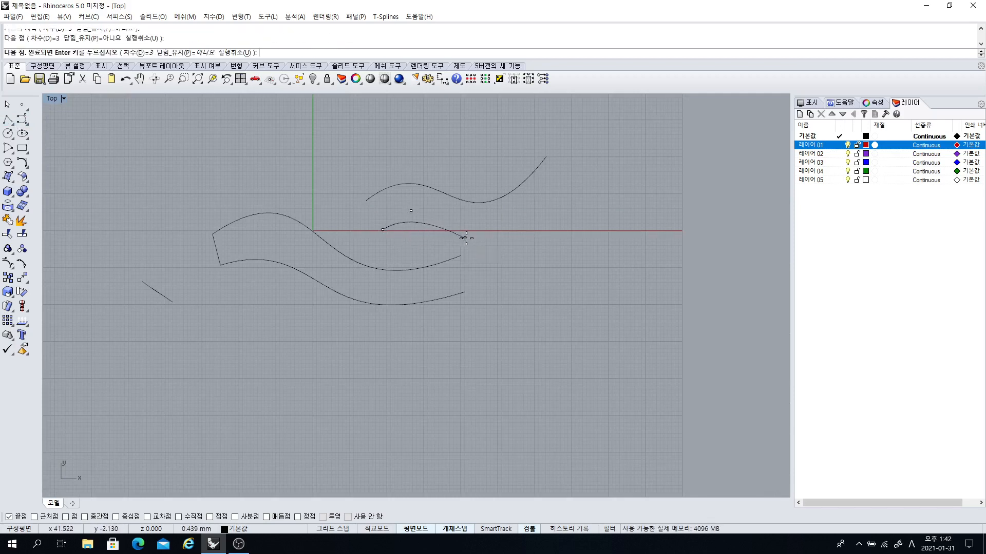
click(465, 237)
click(521, 232)
click(564, 184)
key(Return)
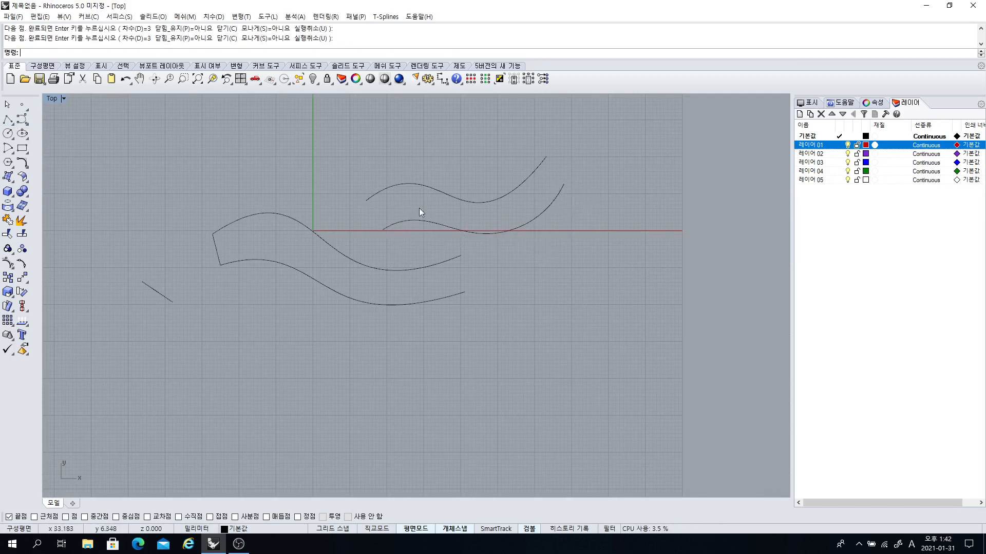
- Preview a straight-section loft between the two newly drawn wavy curves and cancel it
click(15, 188)
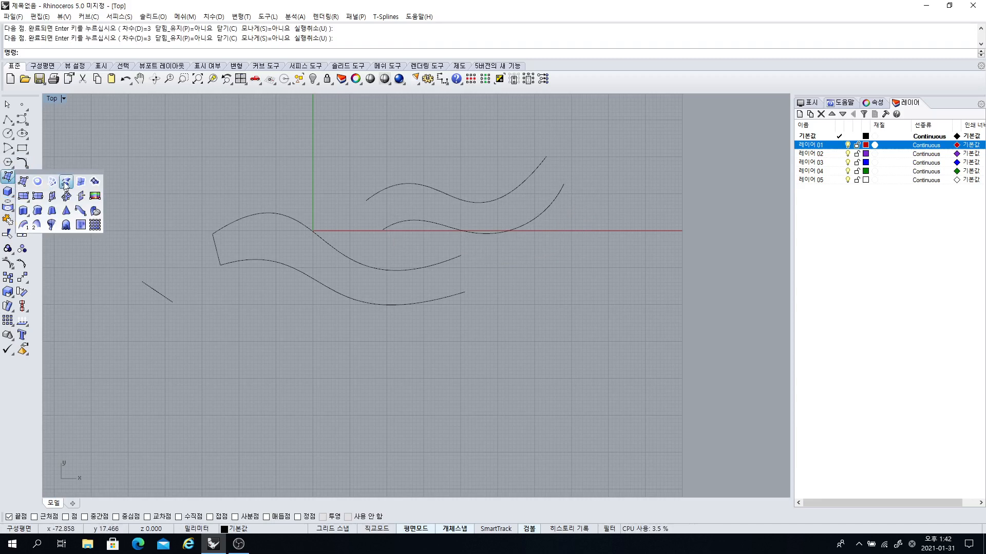
click(64, 184)
click(376, 195)
click(393, 224)
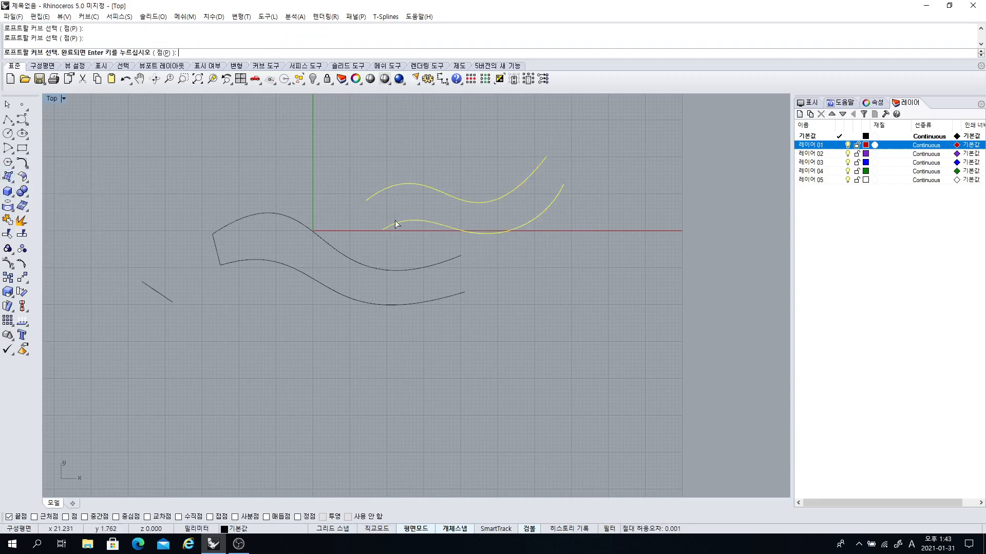
key(Return)
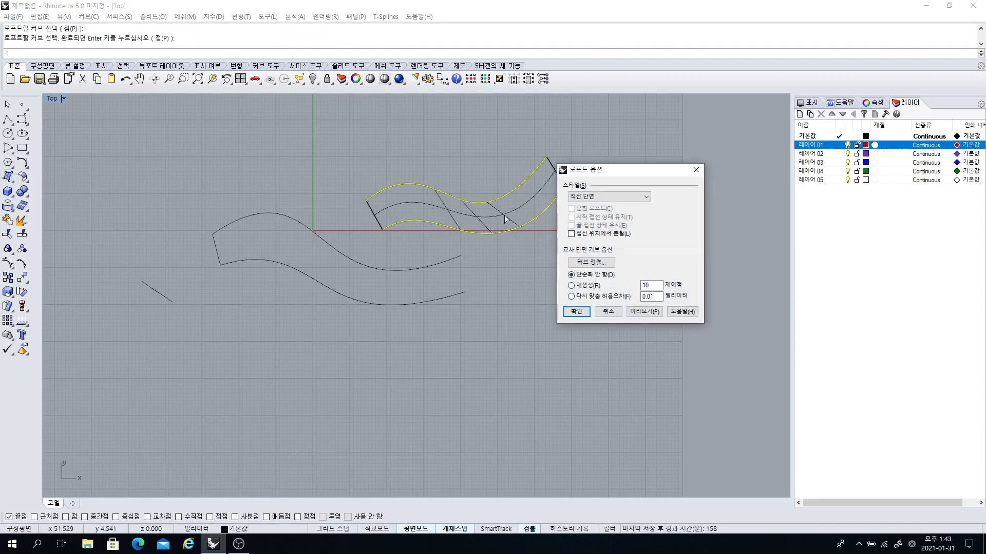
right_drag(505, 218, 411, 207)
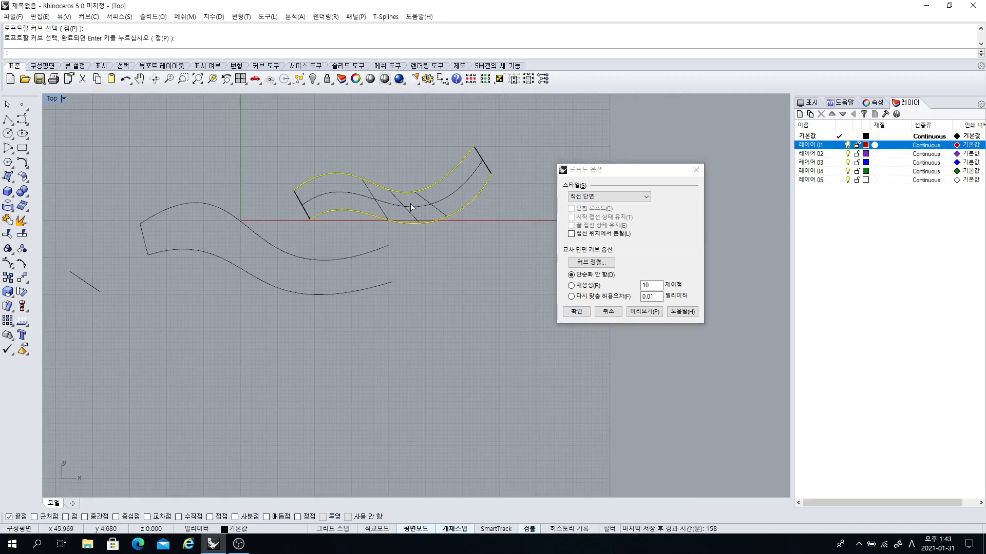
click(608, 311)
key(Home)
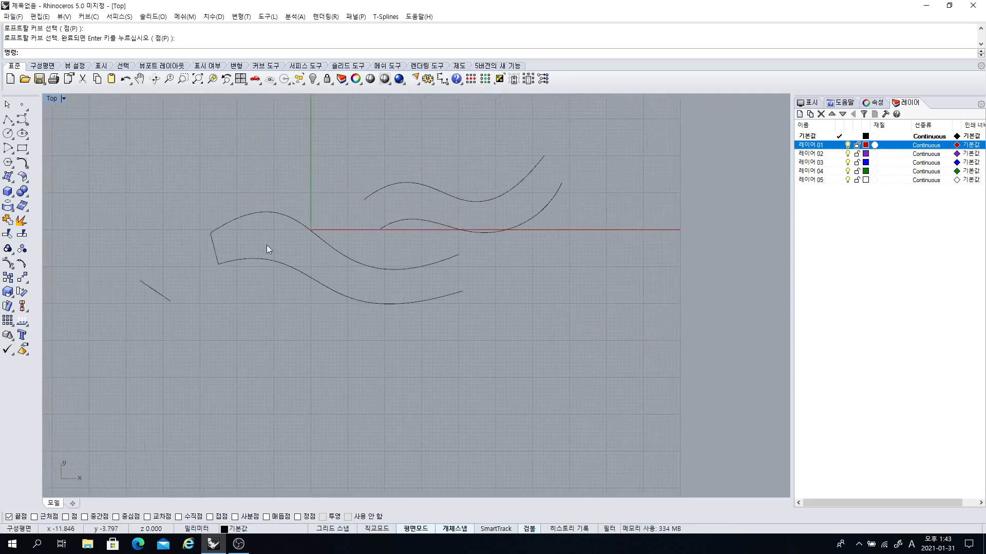
- Rebuild the lower wavy rail curve with 7 points and degree 3, deleting the input curve
click(291, 266)
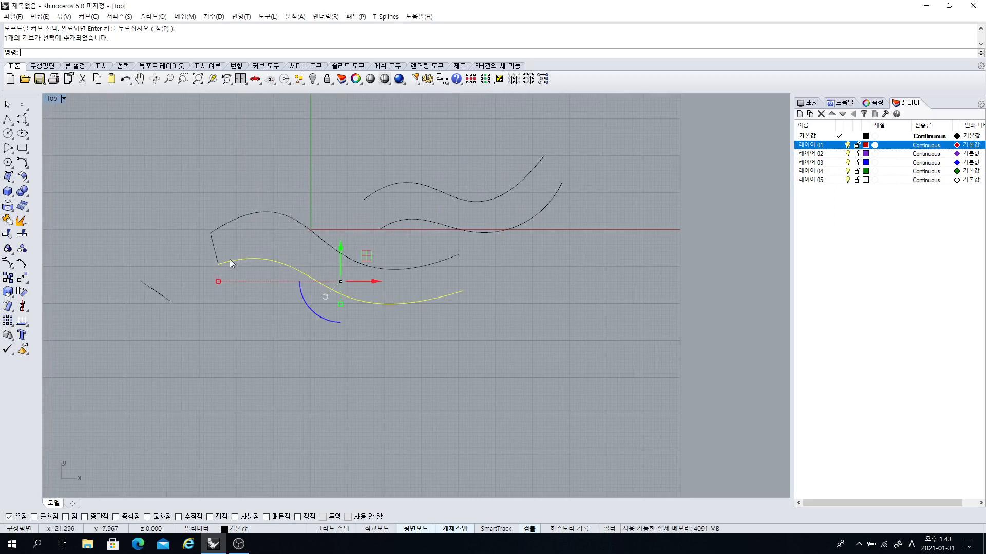
click(28, 166)
click(94, 196)
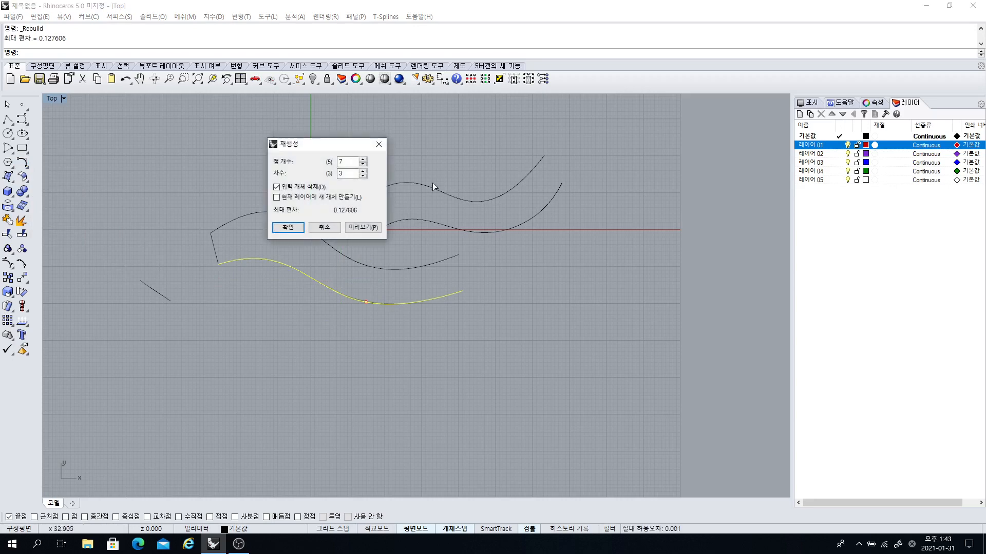
click(287, 228)
key(Escape)
- Rebuild the upper wavy rail curve with the same 7 points and degree 3
click(333, 252)
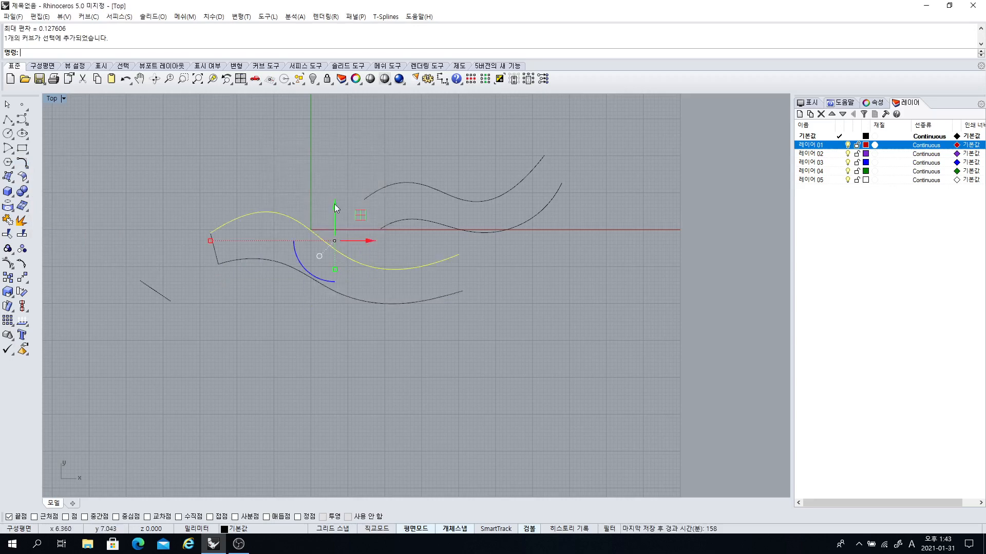
key(Return)
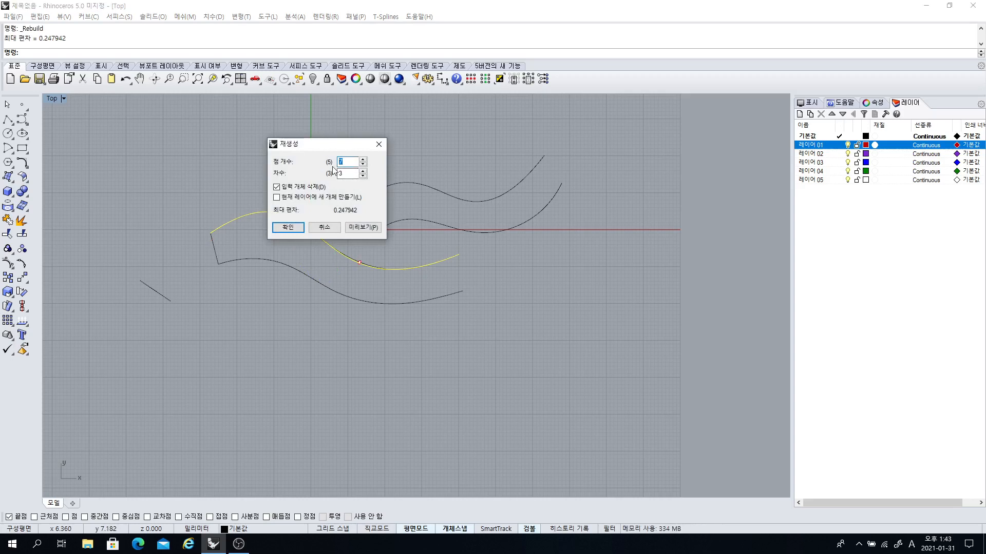
key(Return)
key(Escape)
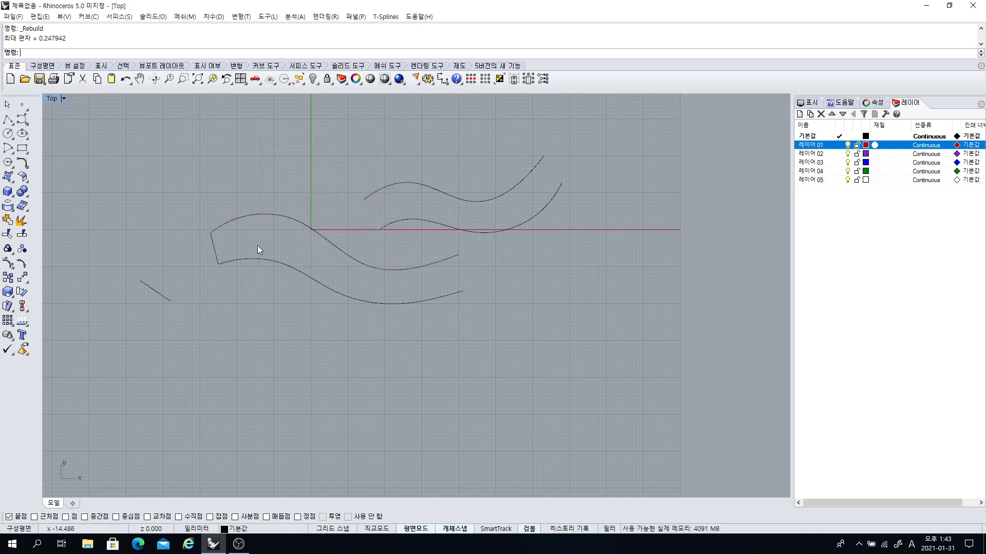
scroll(257, 246, up, 2)
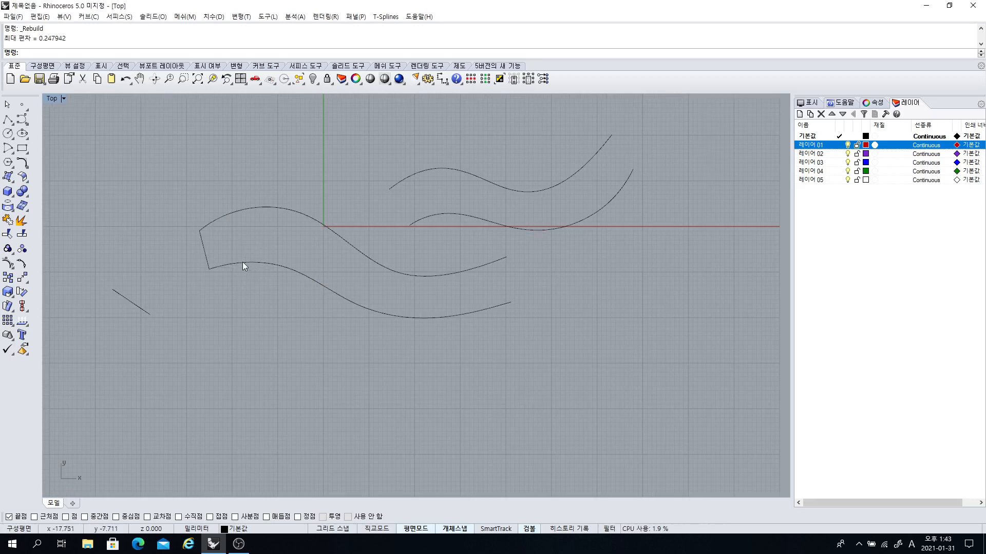
right_drag(242, 261, 193, 275)
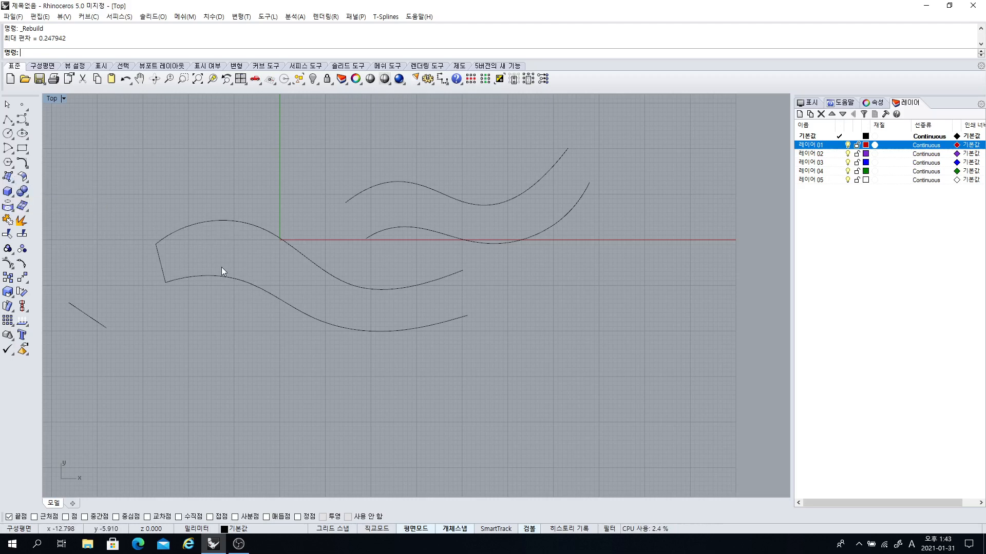
drag(494, 183, 494, 183)
key(Escape)
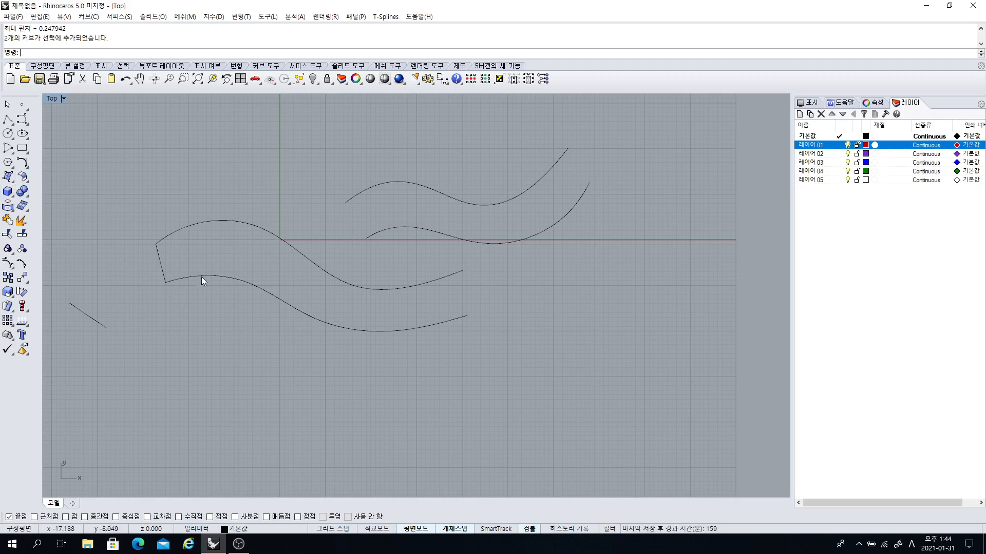
- Set up a two-rail sweep with the rebuilt rails and the short connecting line, check whether simple sweep is available, and cancel
click(10, 178)
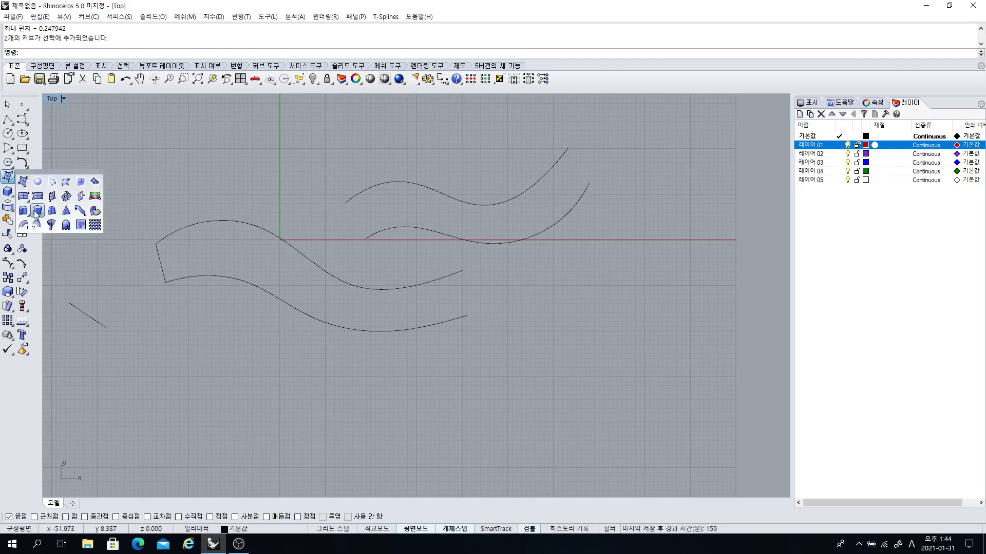
click(35, 226)
click(166, 239)
click(179, 280)
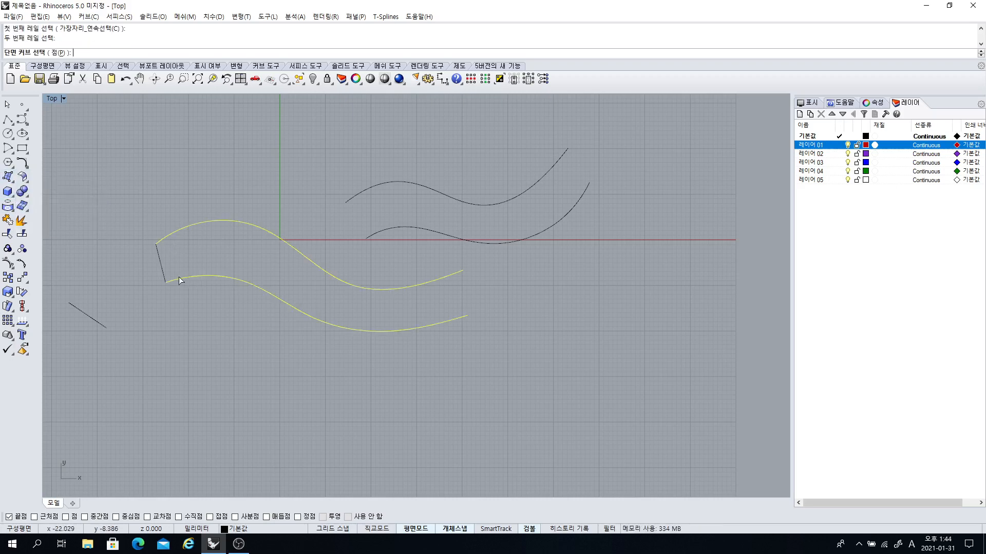
click(164, 262)
key(Return)
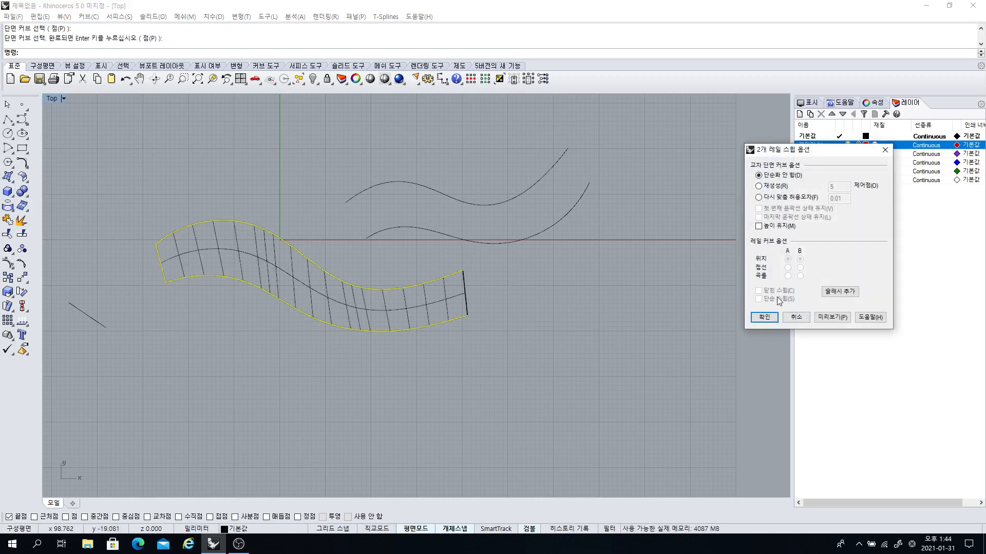
click(795, 317)
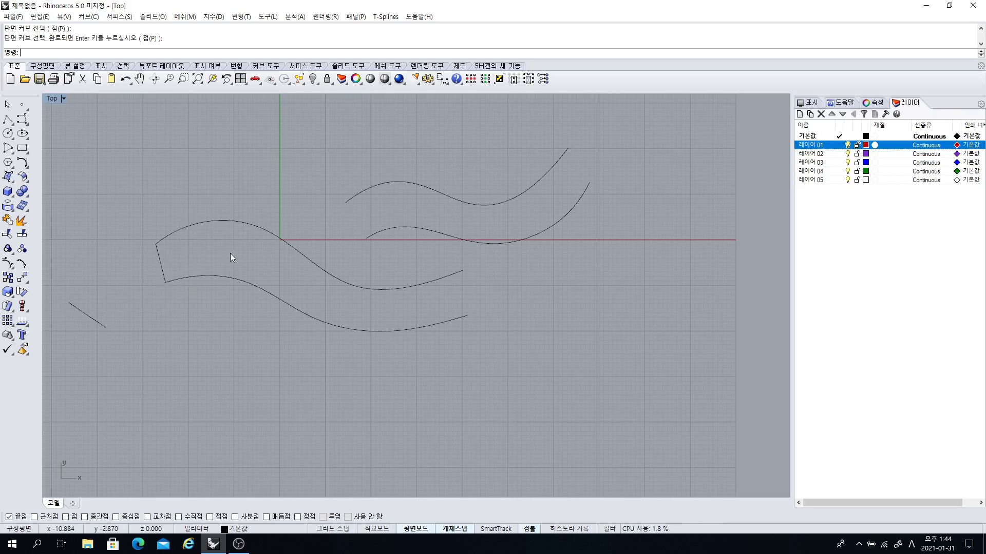
- Rebuild the two wavy rails joined by the short line together with 6 points and degree 3, deleting the input curves
drag(220, 251, 212, 209)
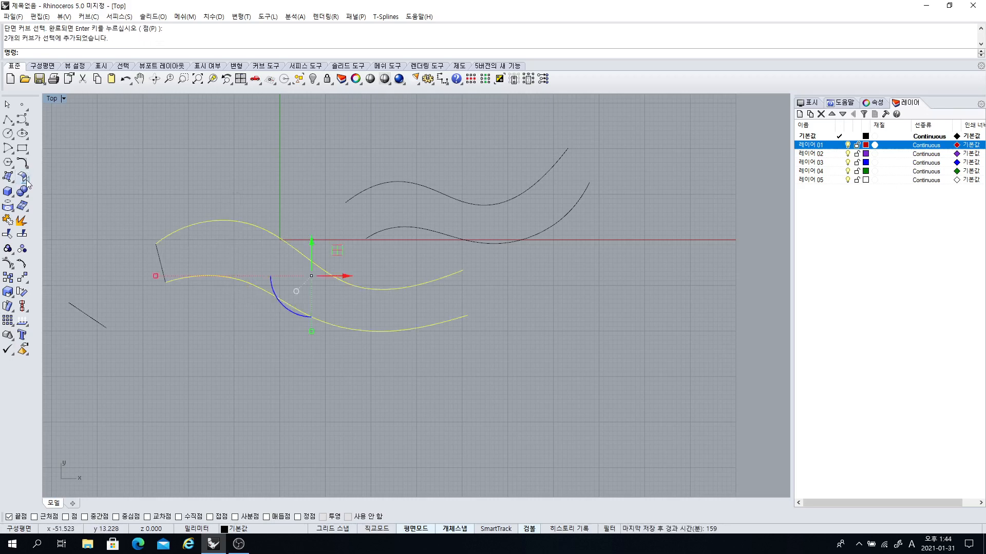
click(8, 176)
click(77, 165)
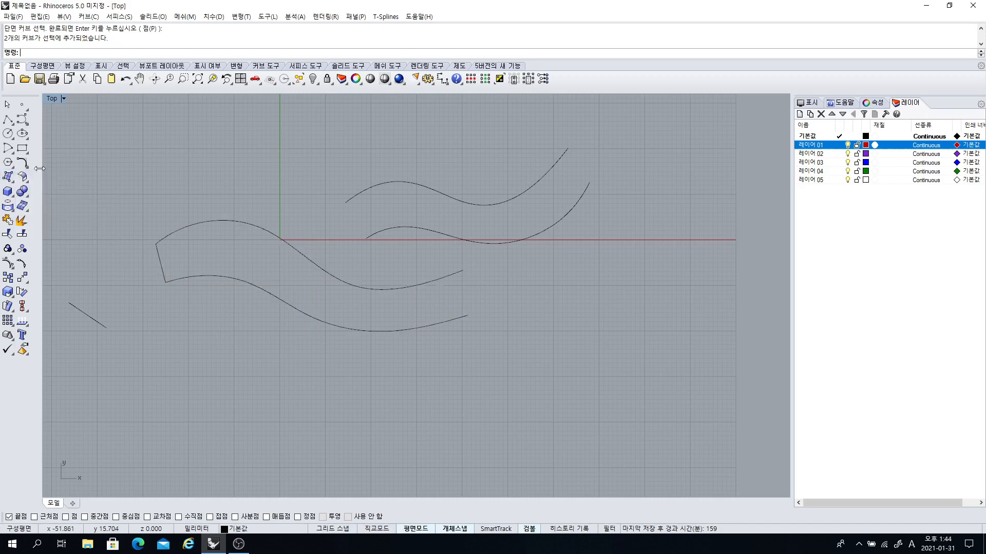
click(23, 163)
click(96, 198)
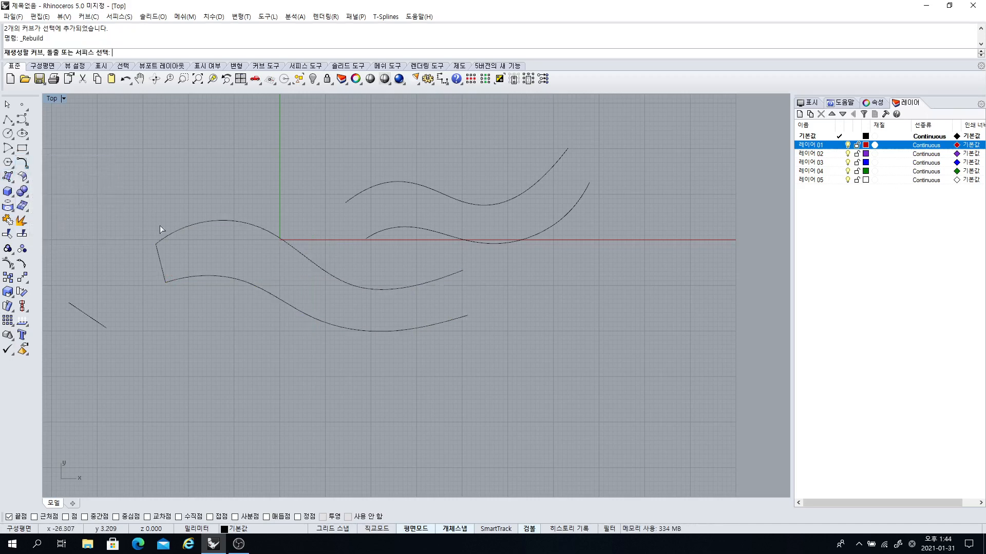
click(227, 220)
click(223, 274)
key(Return)
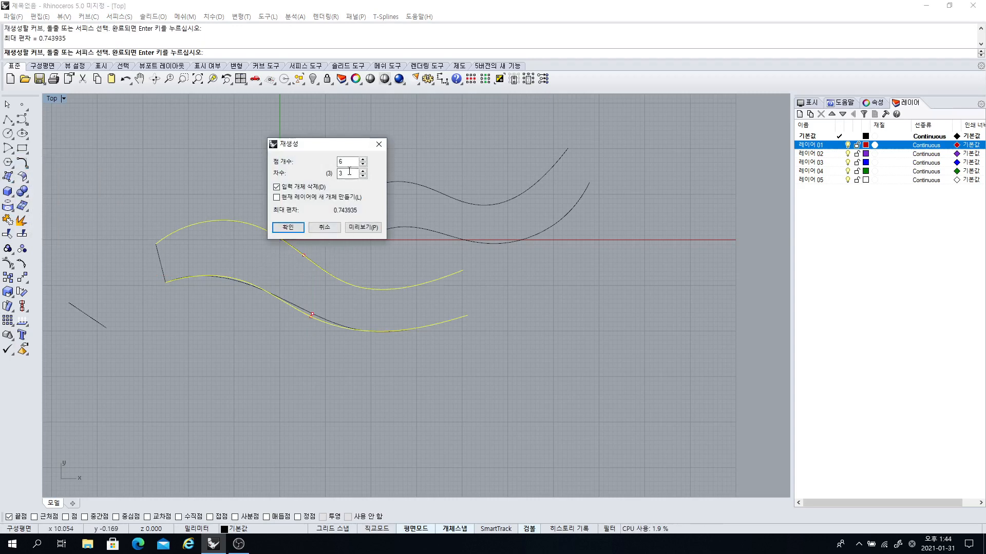
click(290, 230)
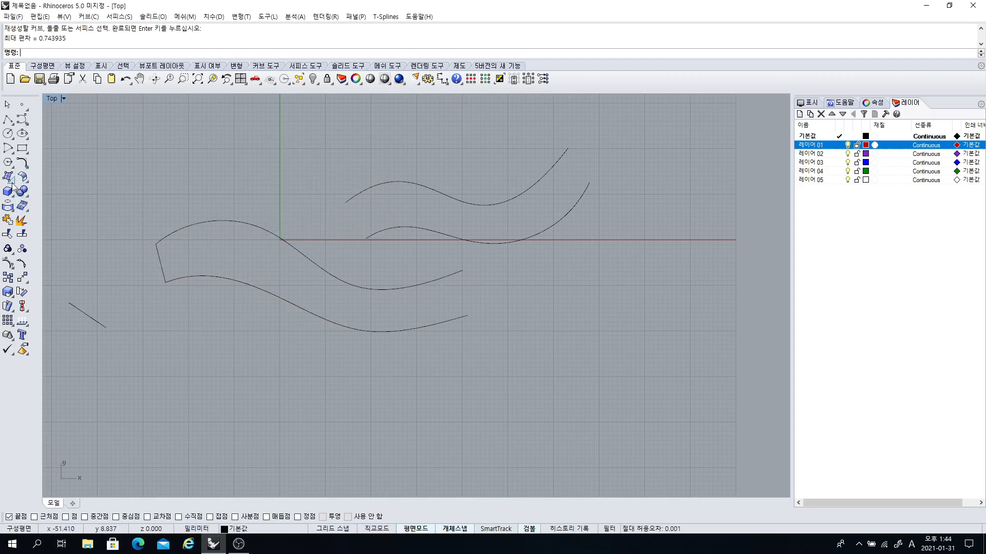
- Sweep the short connecting line along the two rebuilt wavy rails with simple sweep enabled and select the resulting surface
click(172, 279)
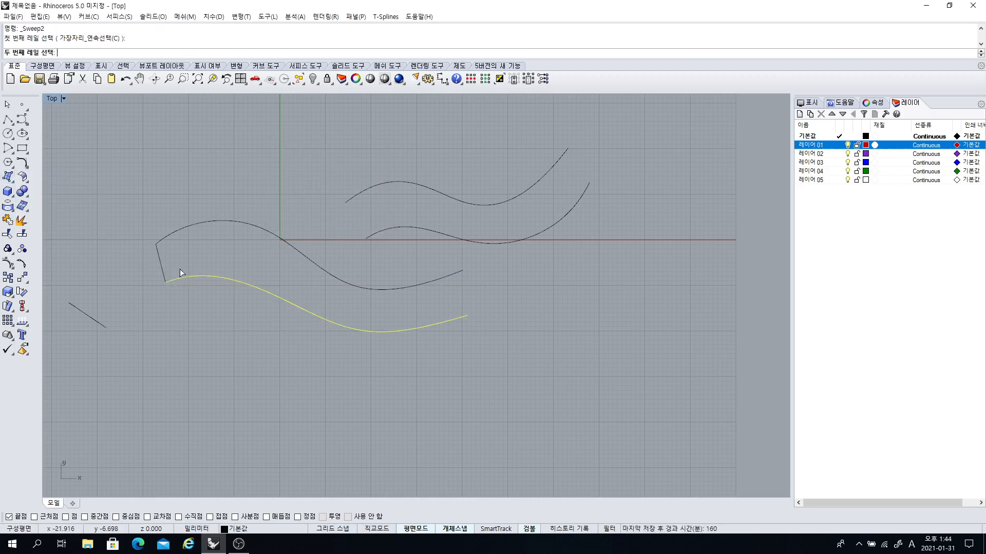
click(167, 237)
click(162, 257)
key(Return)
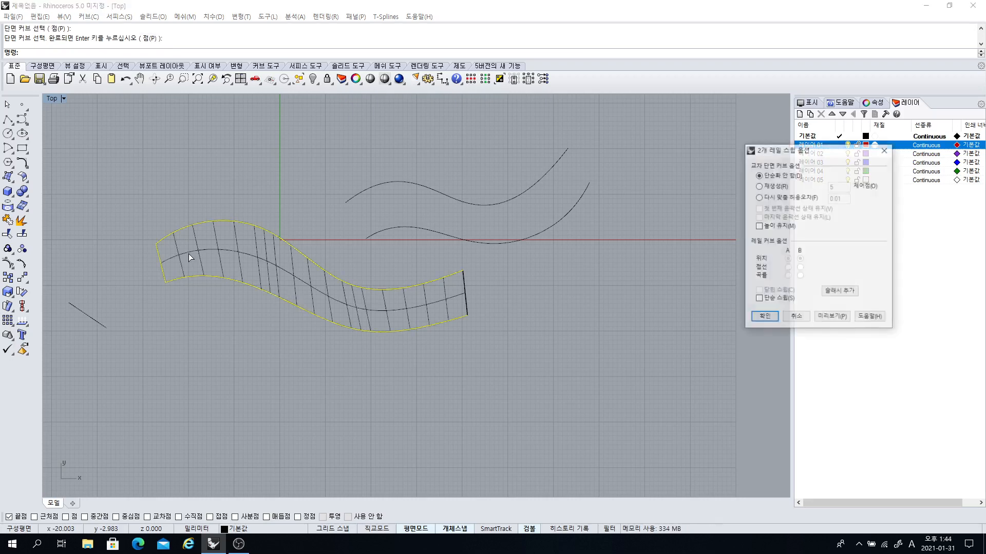
click(759, 299)
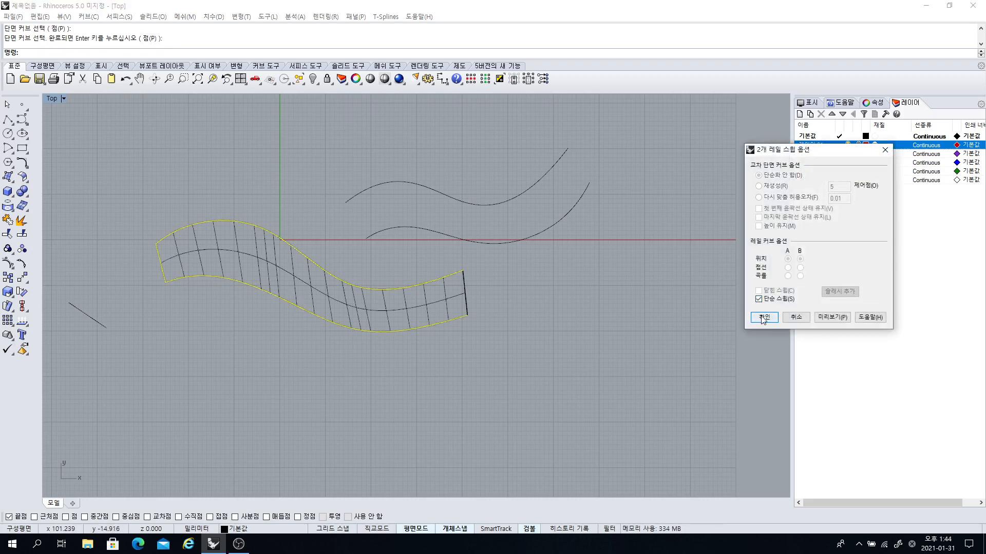
click(764, 317)
click(262, 265)
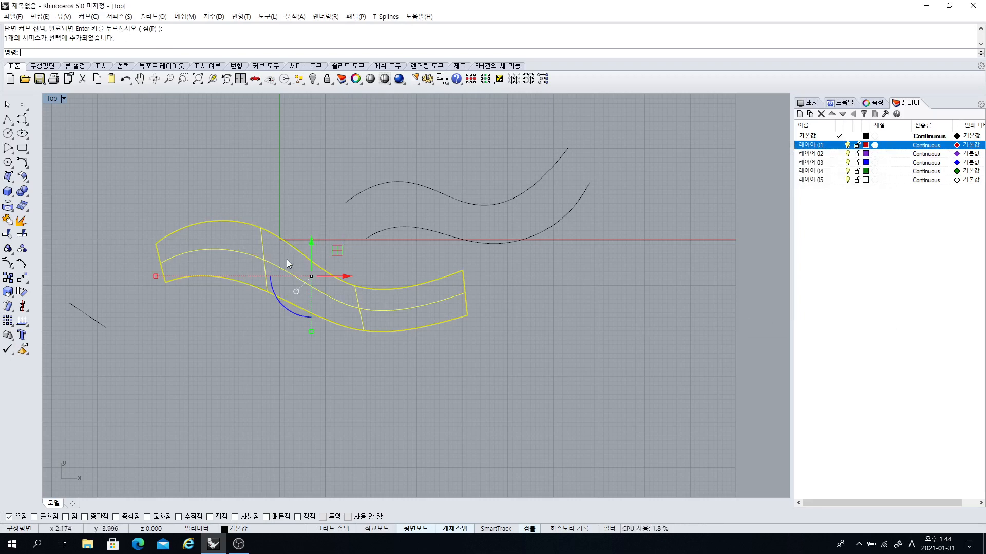
- Delete the swept surface together with all remaining curves in the model
scroll(358, 284, down, 4)
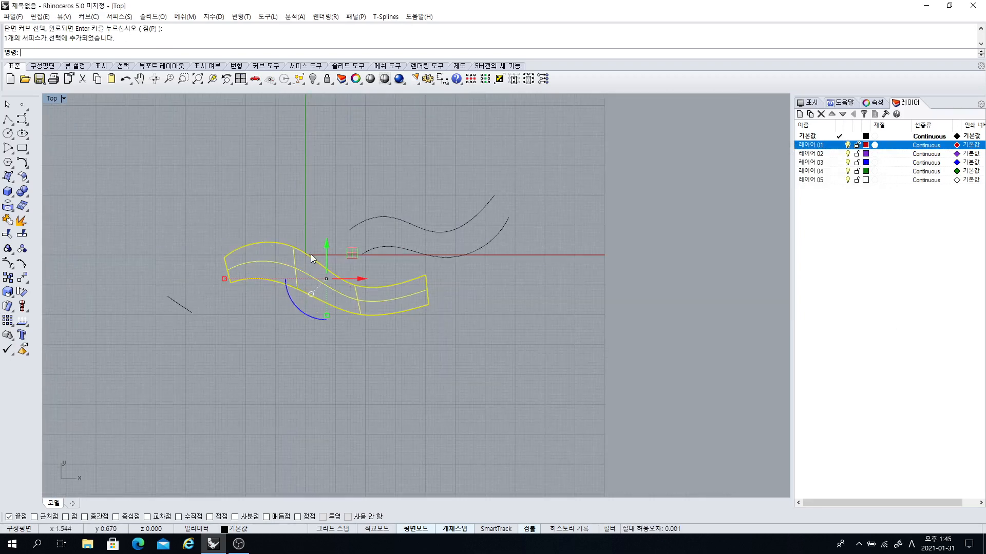
click(447, 300)
scroll(427, 298, up, 1)
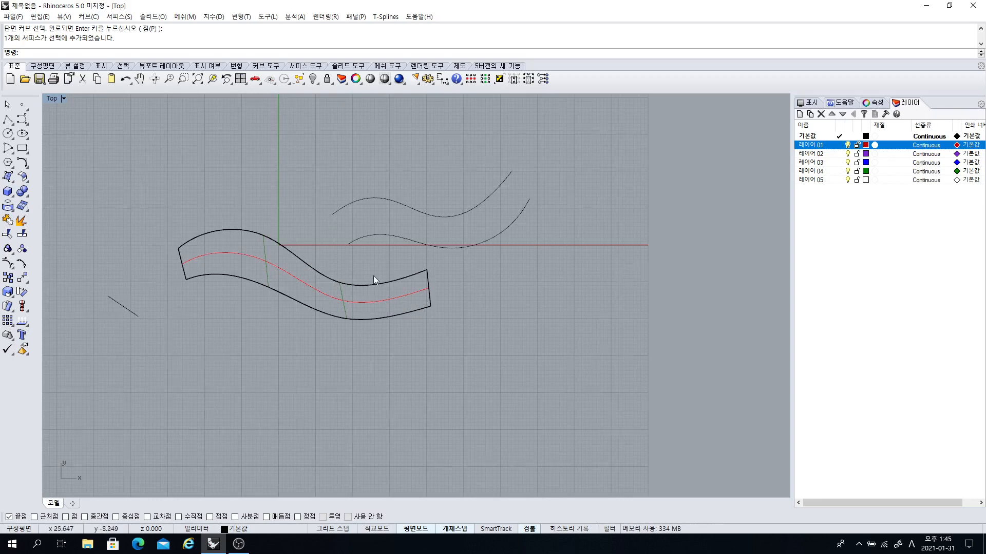
scroll(385, 266, down, 2)
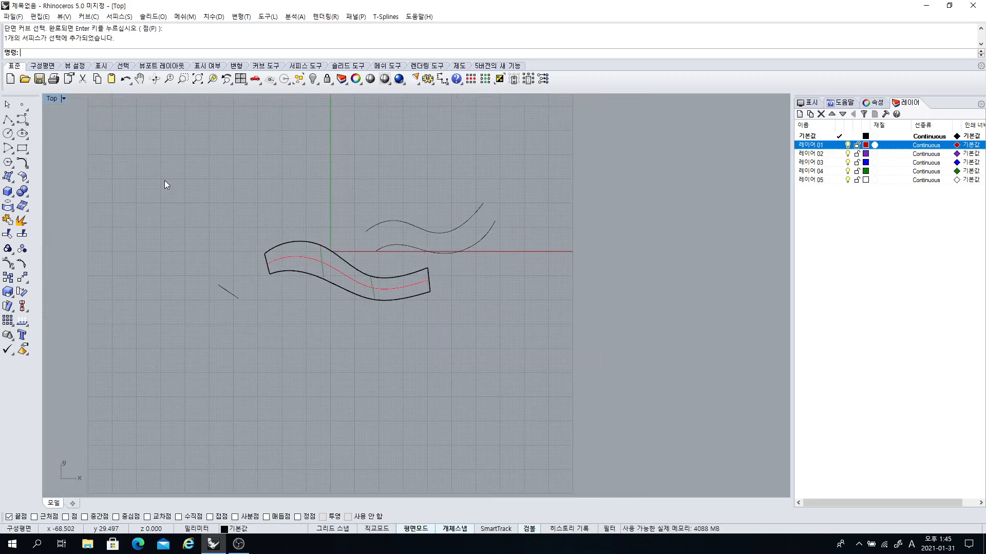
scroll(229, 290, up, 2)
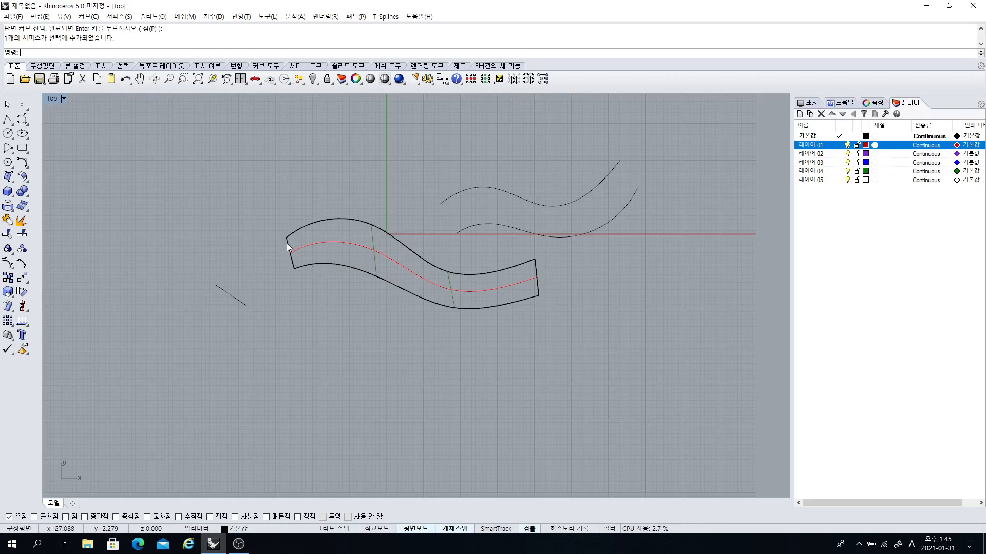
scroll(405, 232, down, 3)
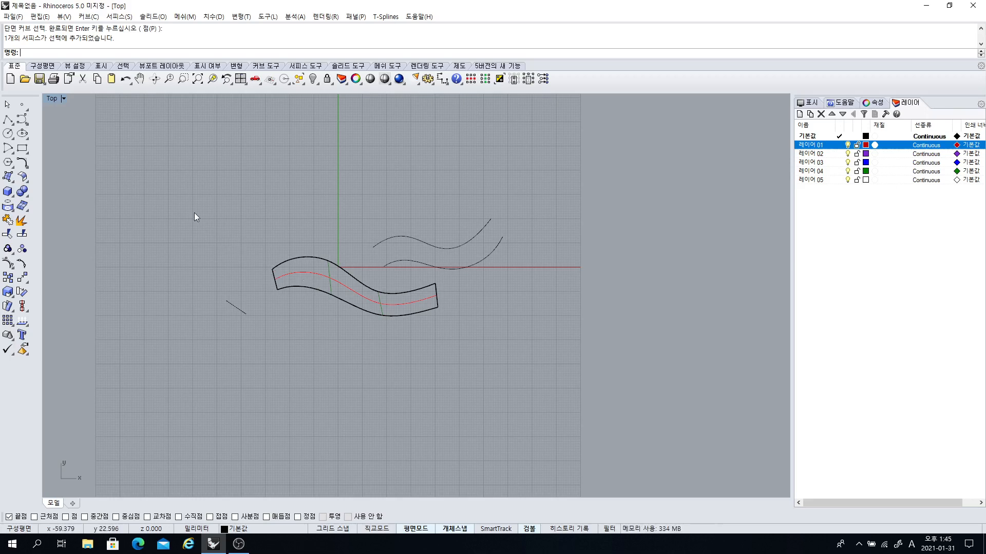
drag(194, 212, 516, 366)
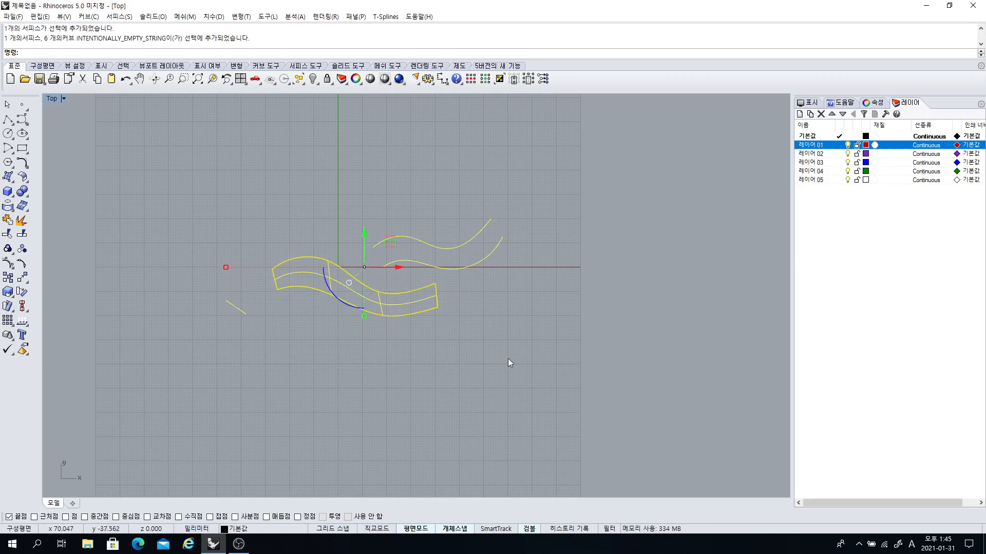
key(Delete)
scroll(267, 260, up, 3)
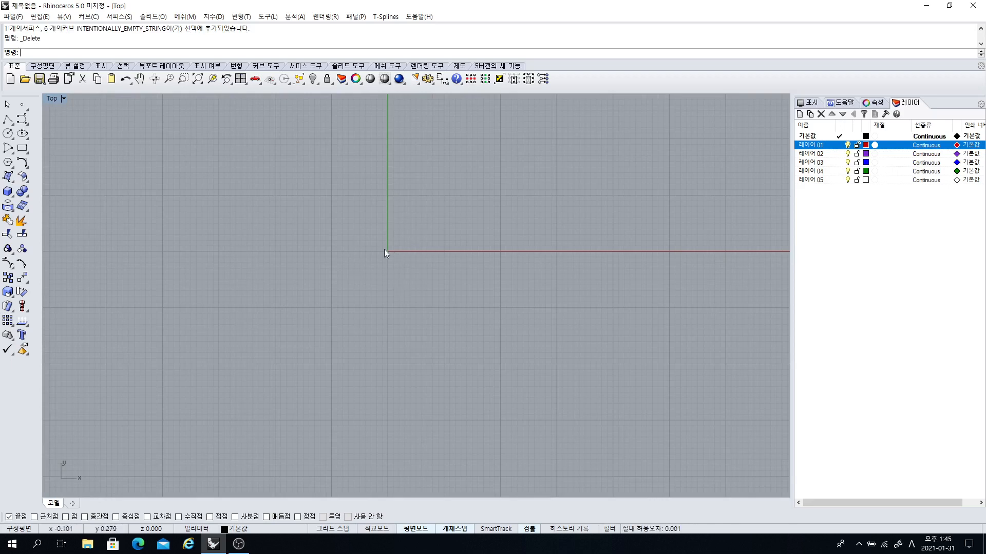
- Restore the four-viewport layout and frame the origin in the Top and Perspective views
click(13, 182)
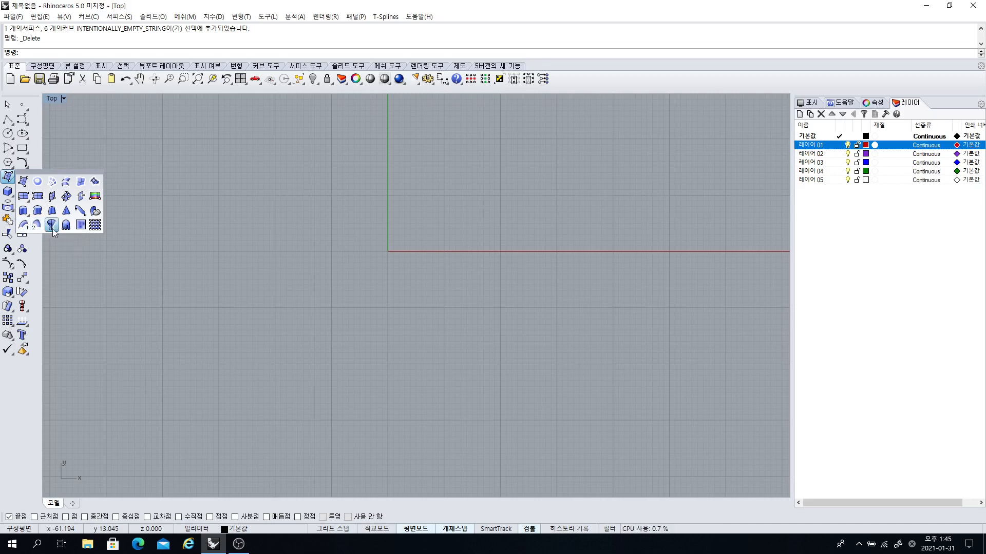
double_click(51, 99)
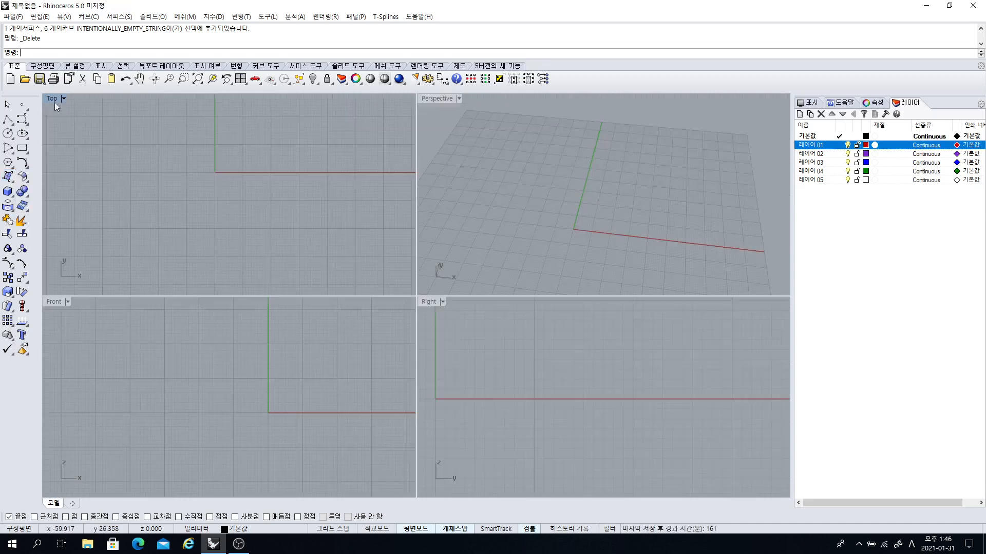
right_drag(637, 206, 569, 235)
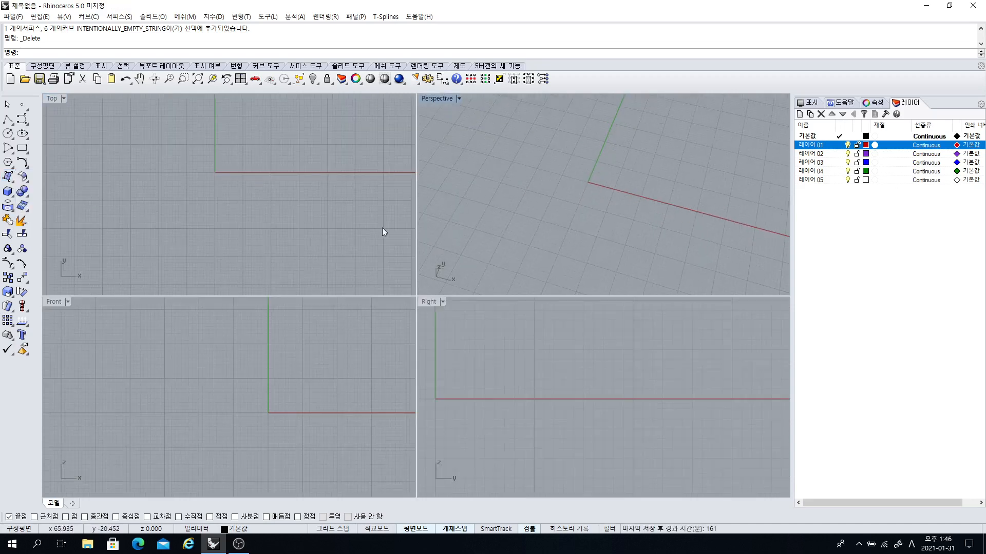
scroll(276, 223, down, 2)
right_drag(276, 222, 199, 192)
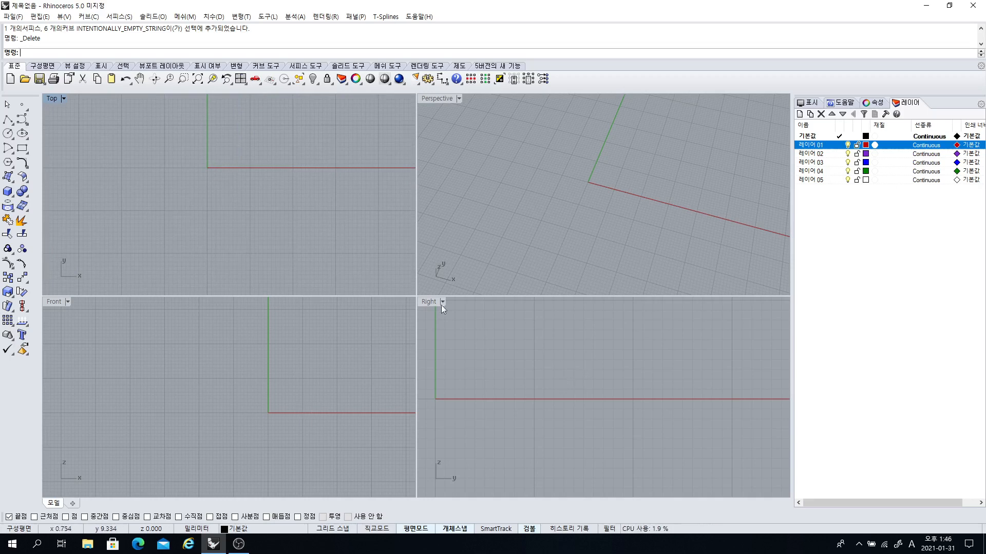
click(8, 177)
- Draw a degree-3 control-point curve in the Top view, starting at the origin and arching about 16 mm along X before dropping below the axis
click(20, 120)
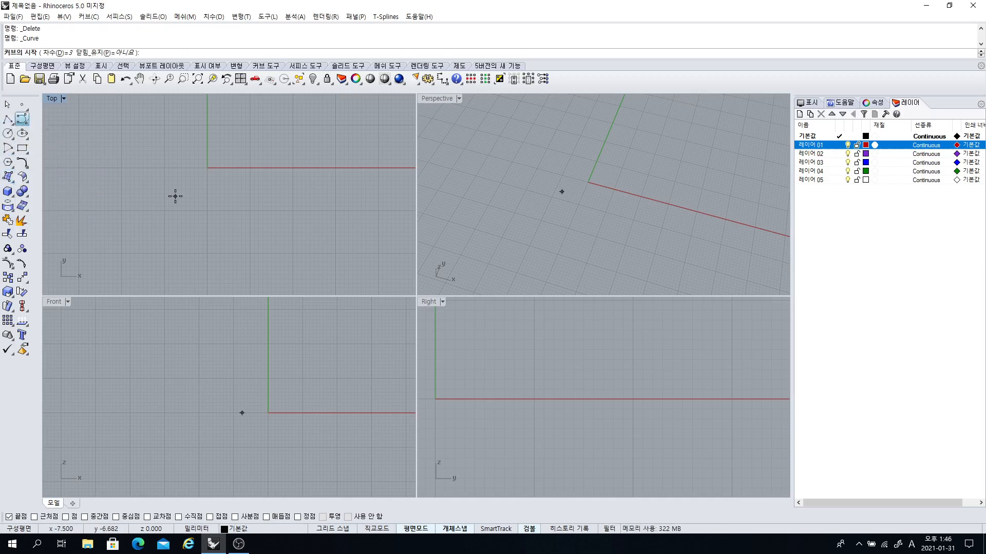
text(0)
key(Return)
scroll(216, 176, up, 3)
click(216, 175)
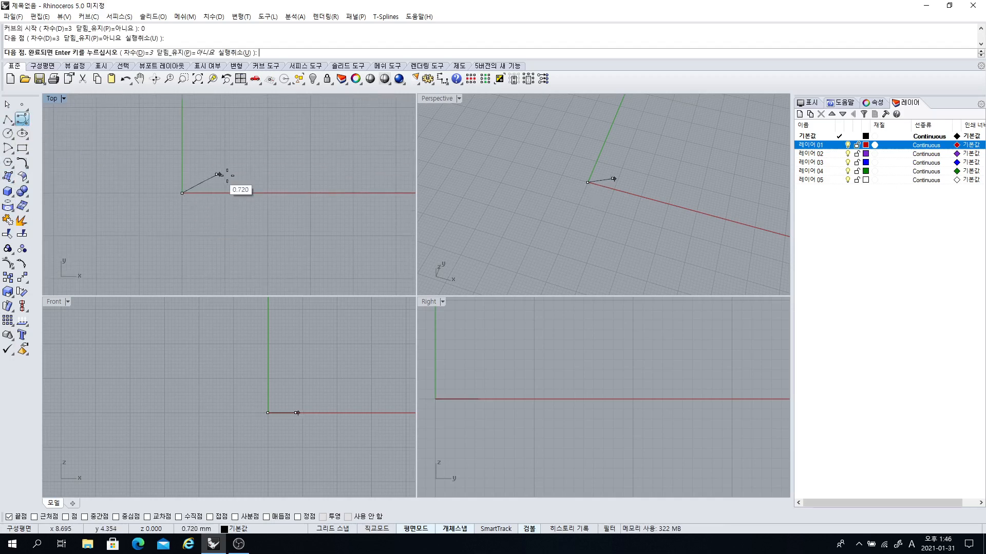
click(247, 195)
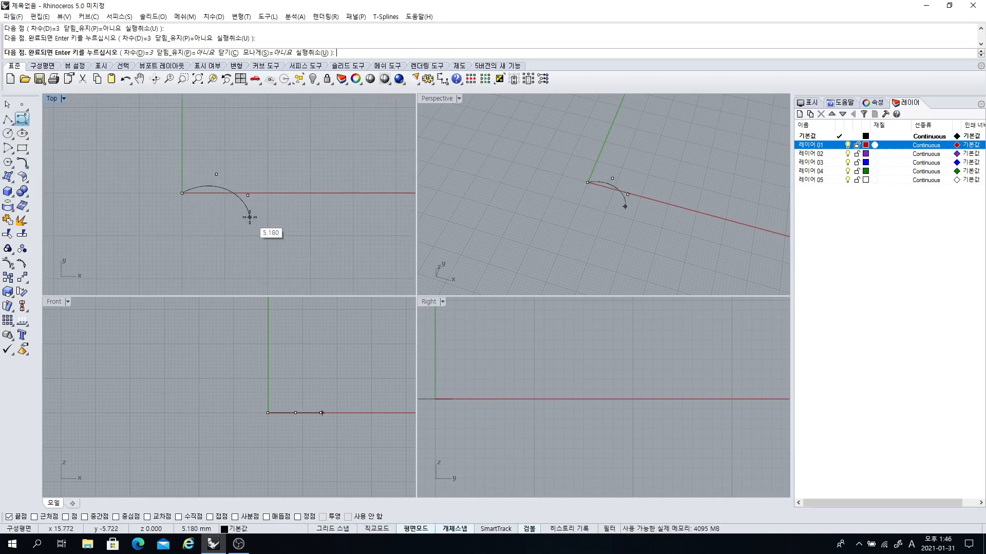
click(250, 217)
key(Return)
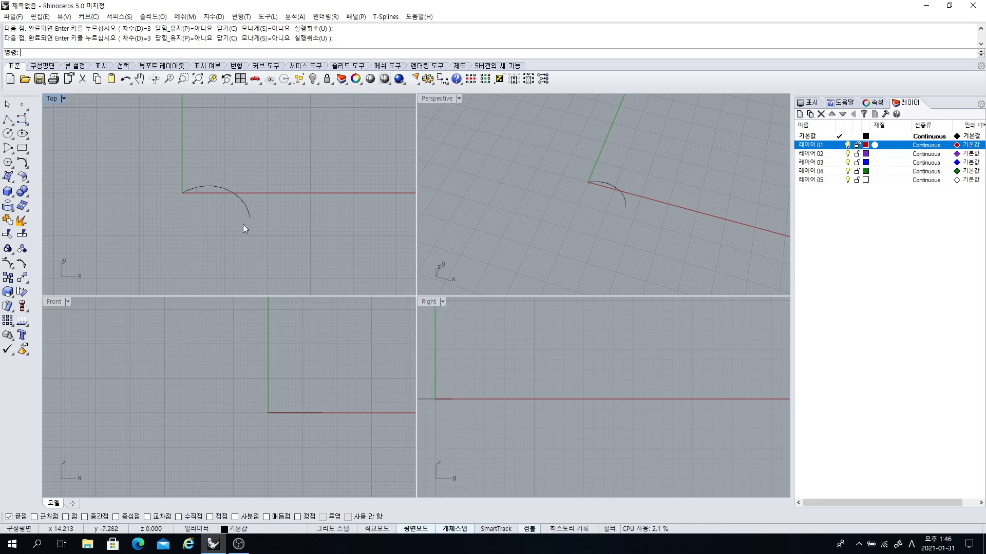
- Revolve the arched curve through 360 degrees about a vertical axis from the origin, aiming the axis upward in the Front view
right_drag(221, 219, 248, 214)
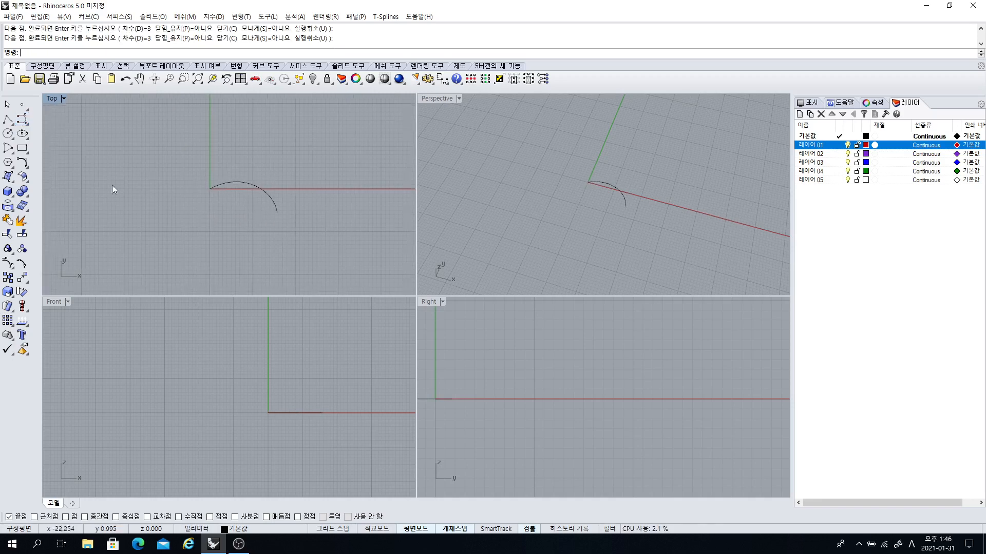
click(7, 176)
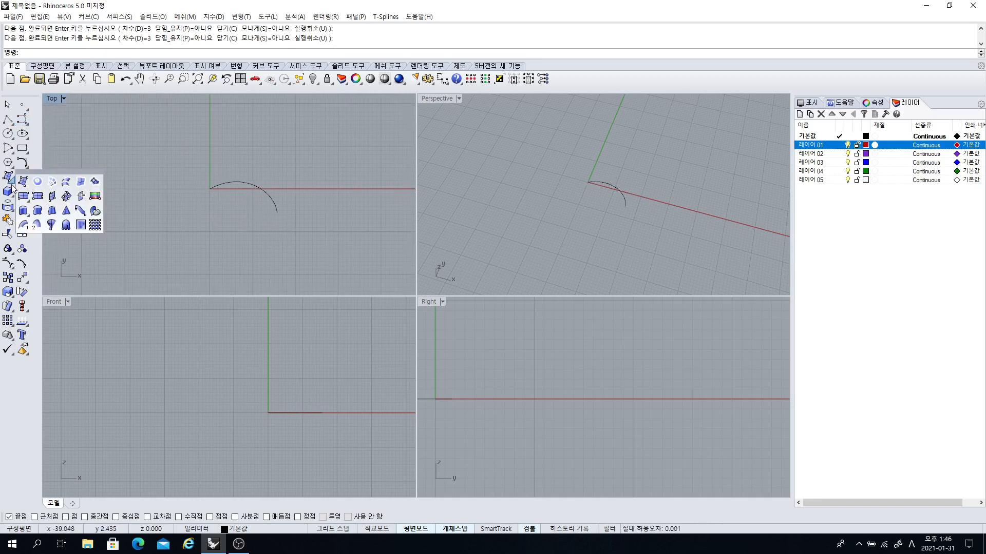
click(51, 226)
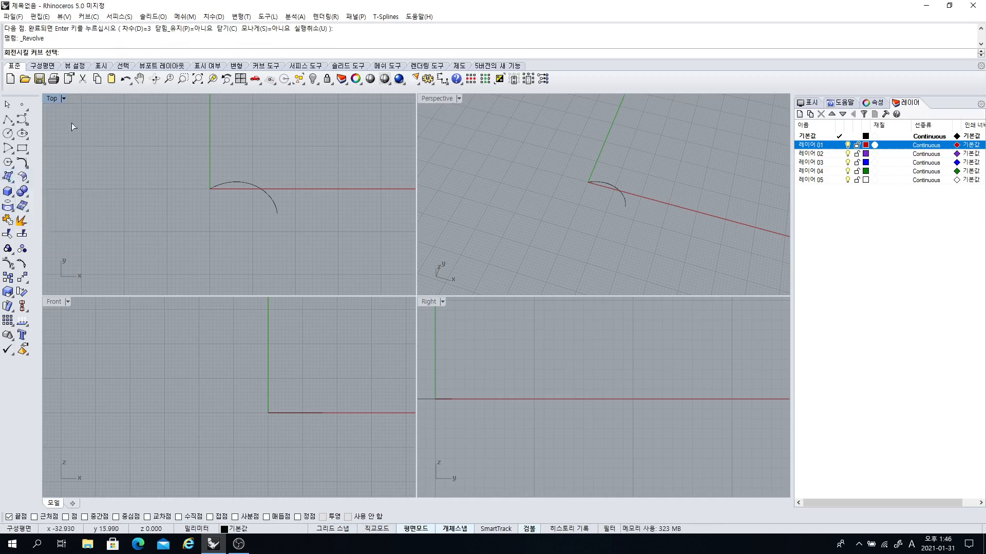
click(217, 186)
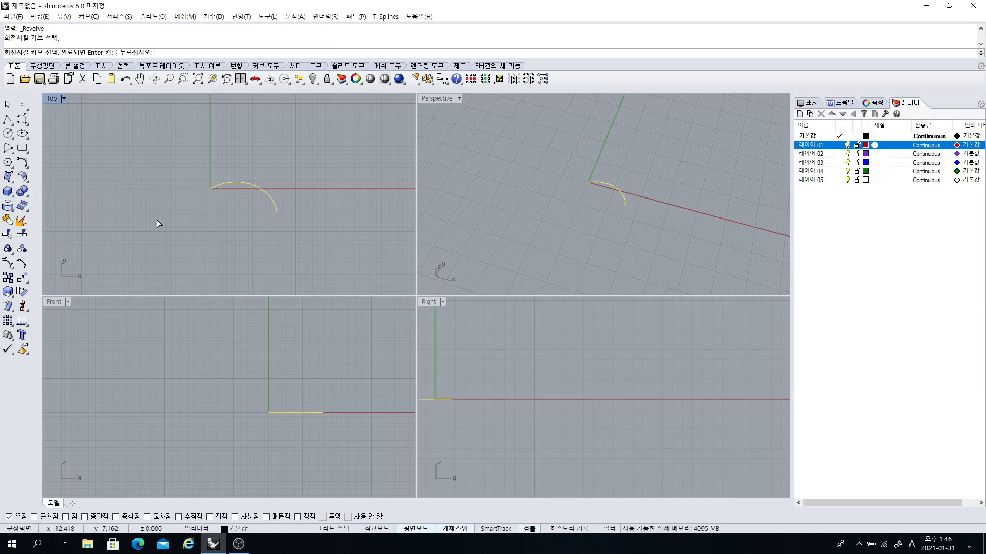
key(Return)
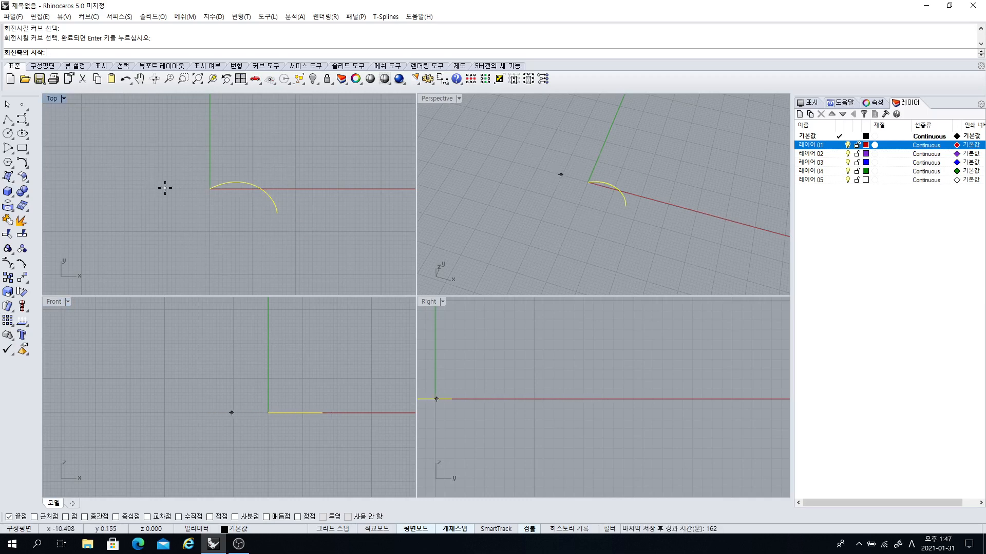
key(Return)
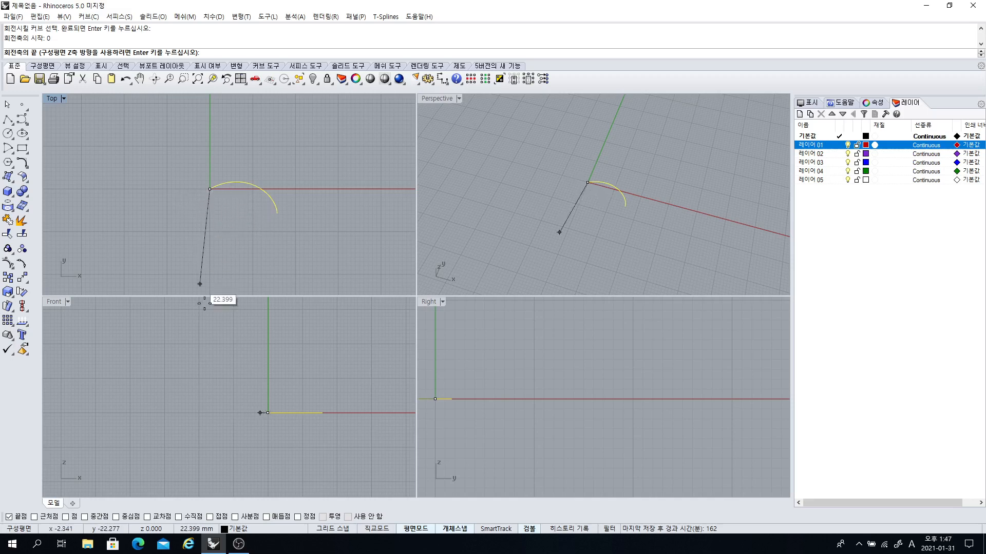
click(266, 337)
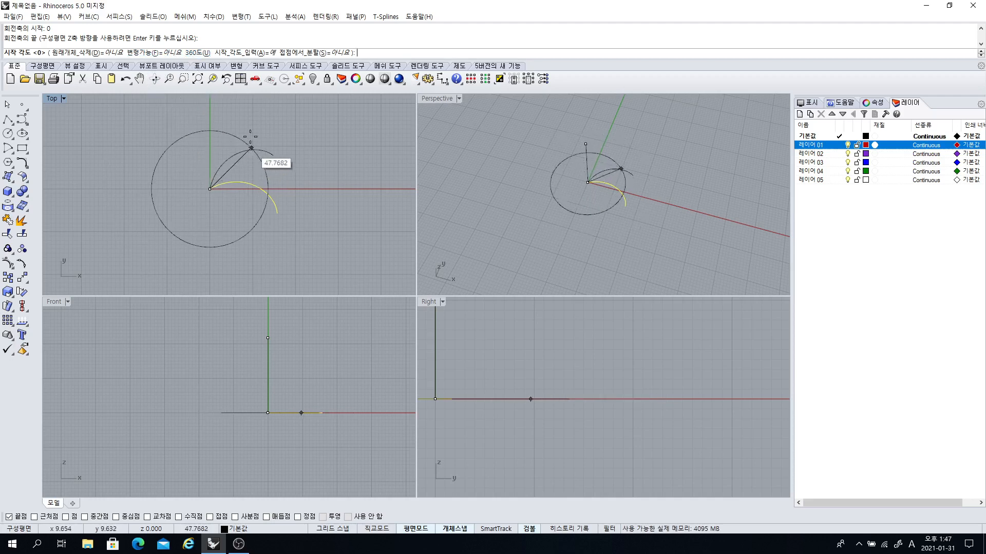
click(291, 151)
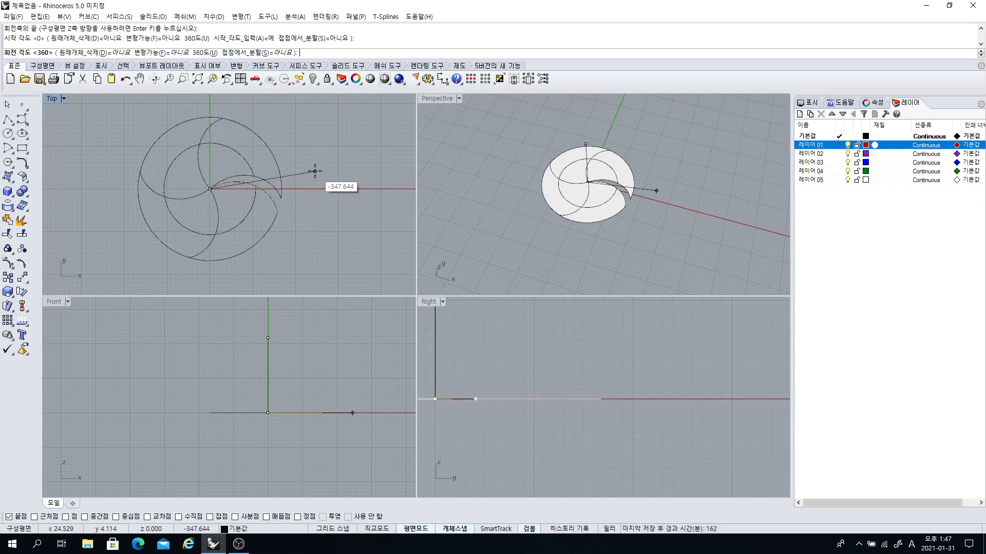
key(Return)
- Inspect the revolved surface in the Perspective and Top views and undo the revolve
click(567, 248)
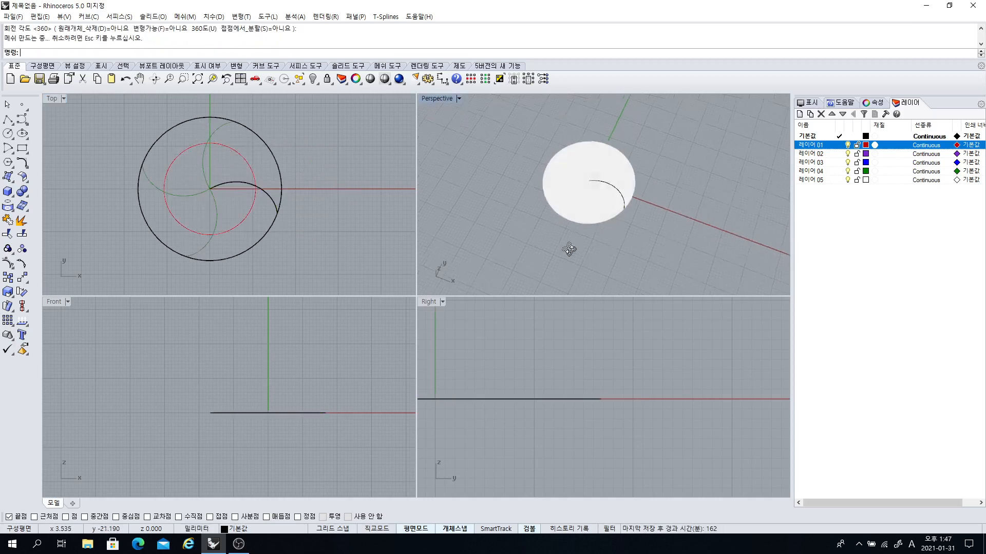
scroll(215, 193, up, 3)
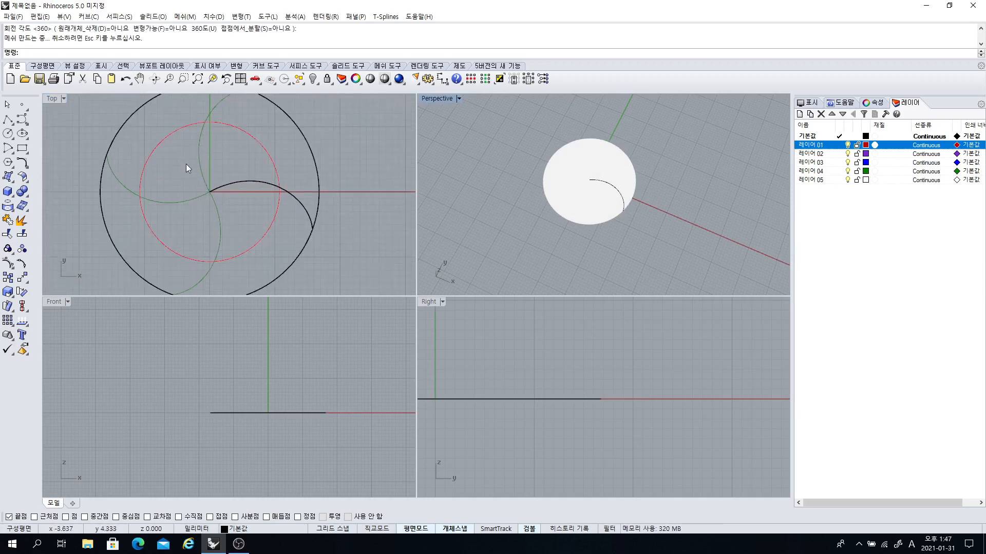
scroll(224, 177, down, 3)
key(ctrl+z)
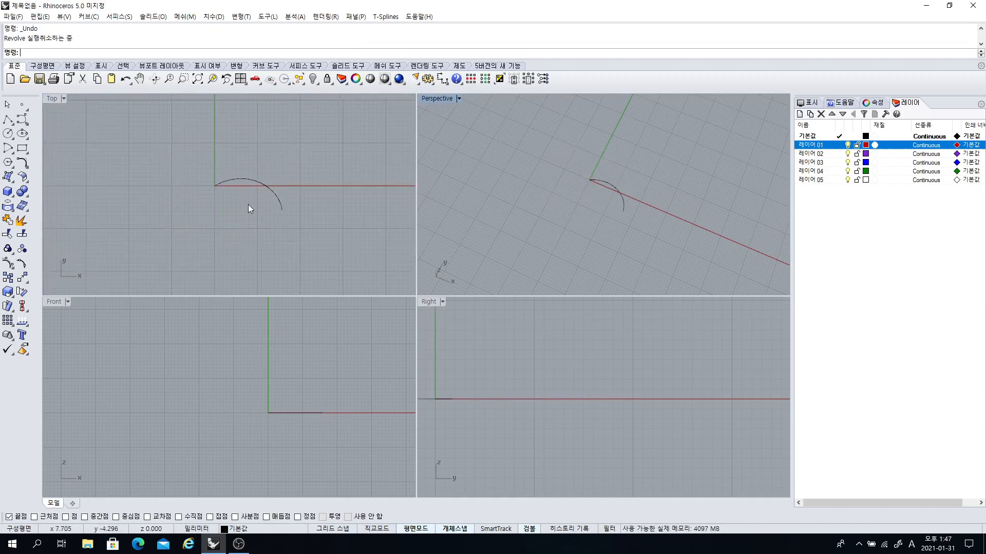
- Revolve the arched curve 180 degrees about the construction plane's Z axis through the origin
right_click(249, 204)
click(247, 186)
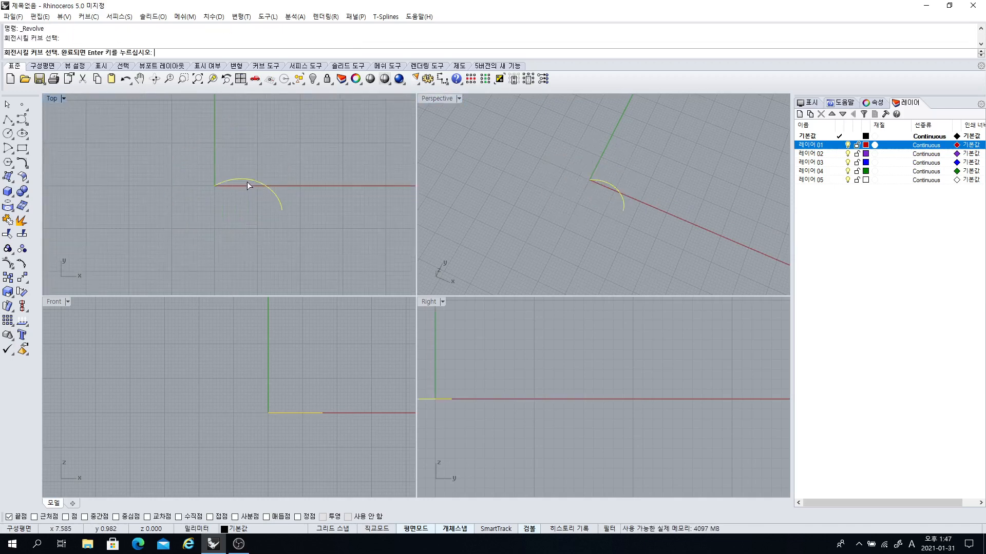
right_click(199, 204)
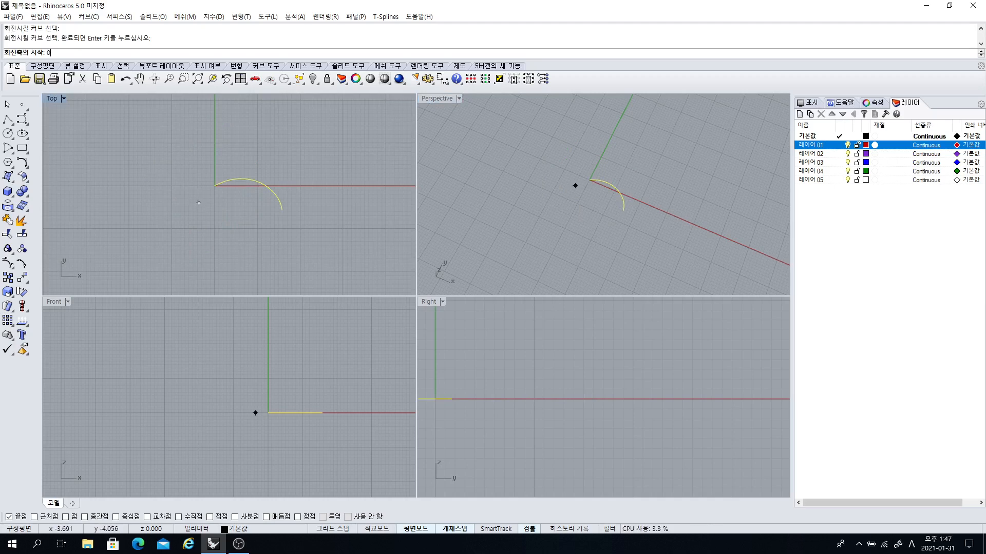
text(0)
key(Return)
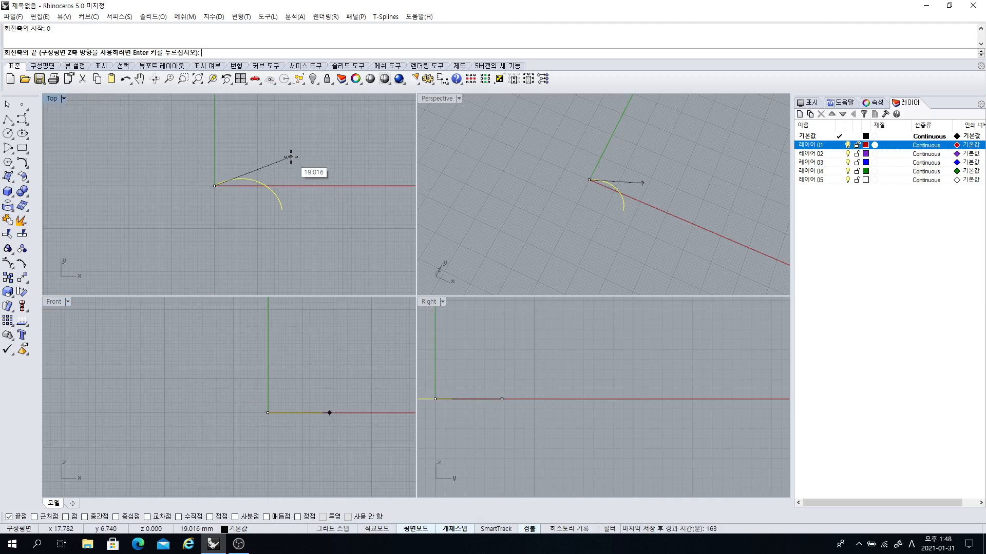
key(Return)
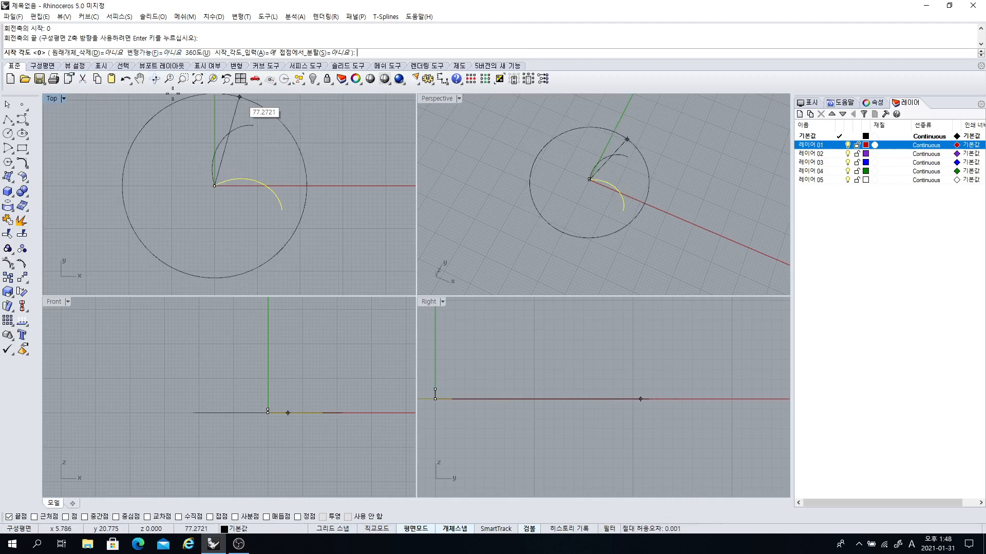
click(277, 157)
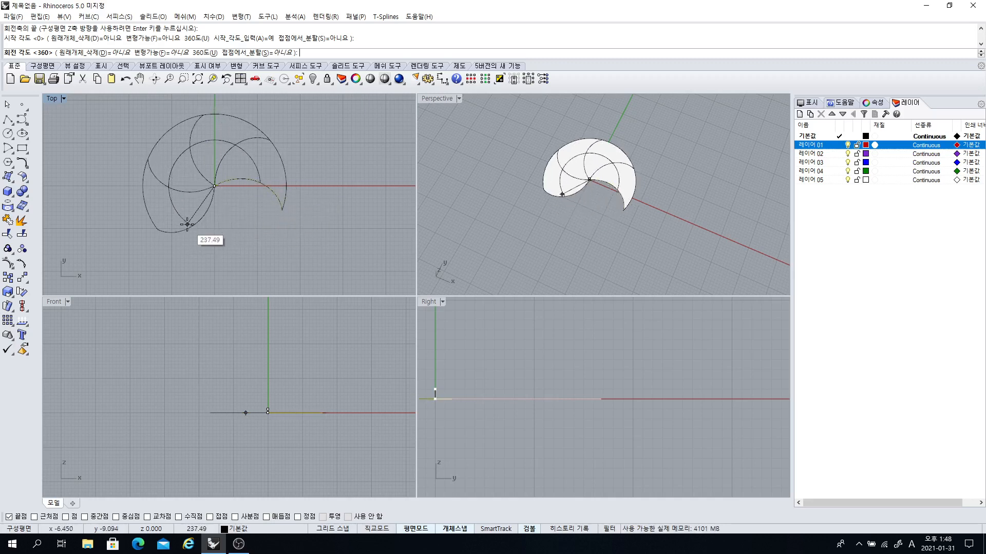
text(180)
key(Return)
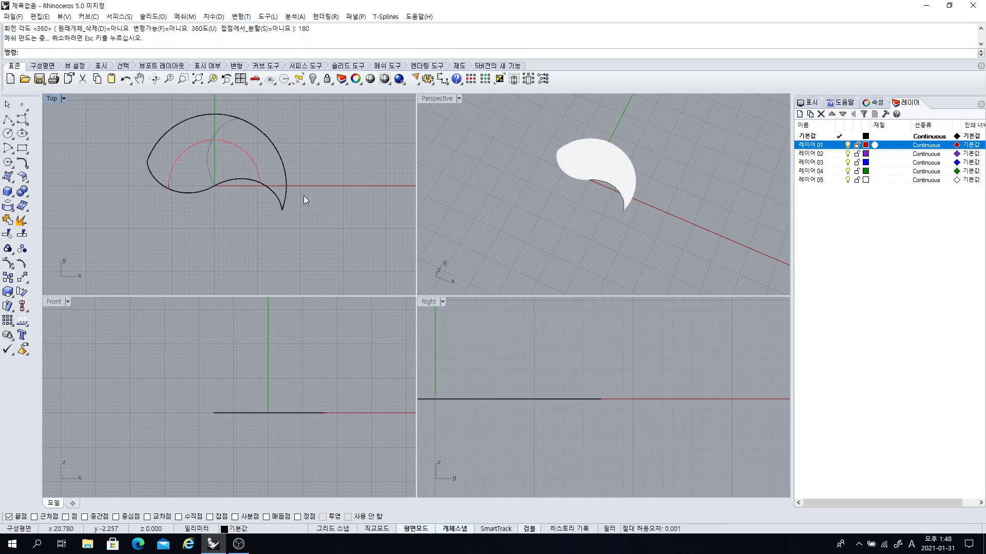
- Delete the revolved surface together with its arched profile curve
scroll(303, 200, down, 4)
drag(304, 201, 172, 122)
key(Delete)
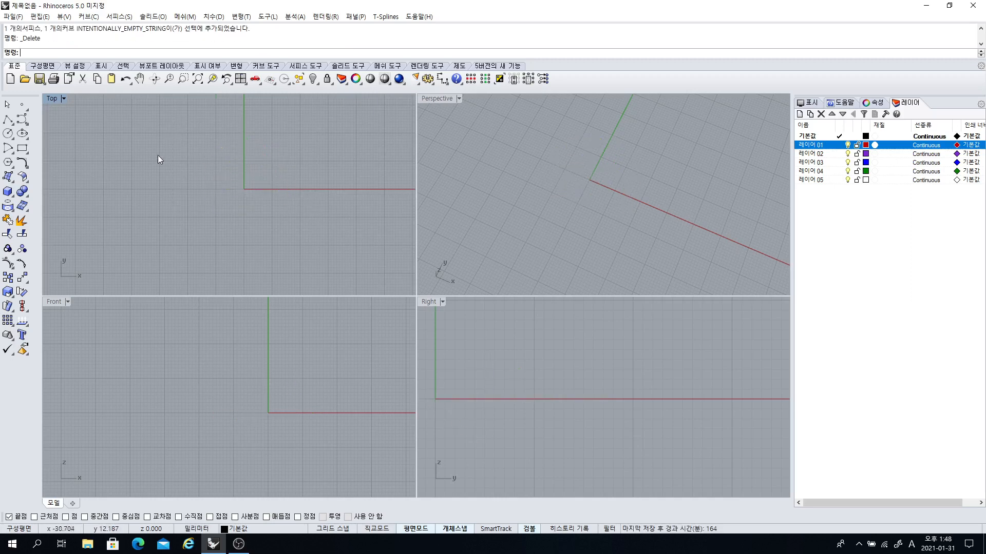
- Draw a single-segment polyline from the origin along the positive X axis in the Top view and select it
click(8, 120)
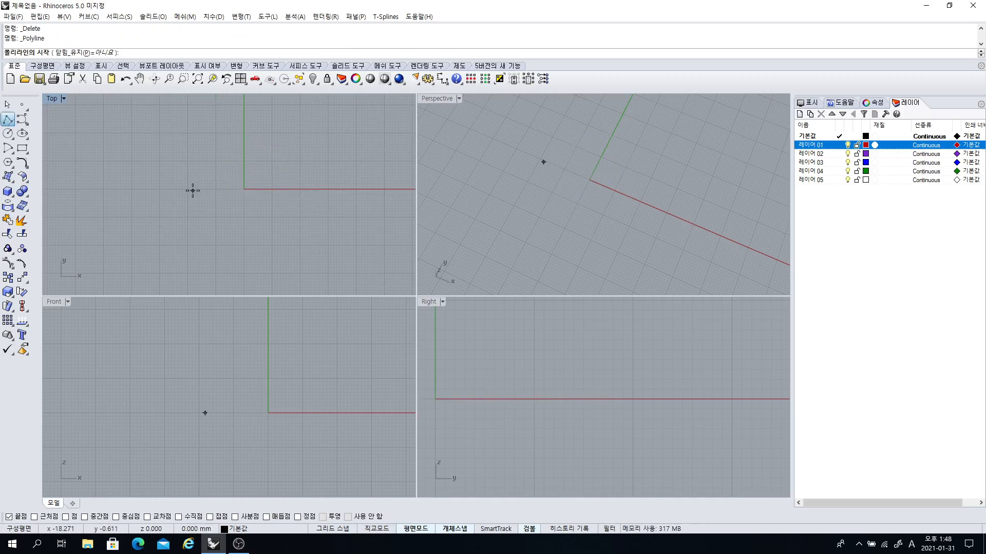
key(Return)
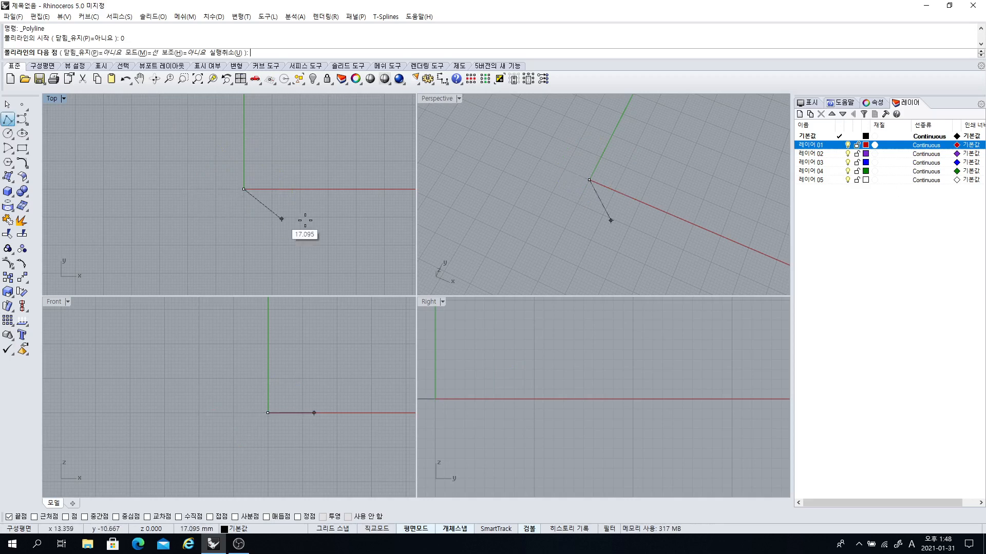
click(317, 190)
key(Return)
click(286, 189)
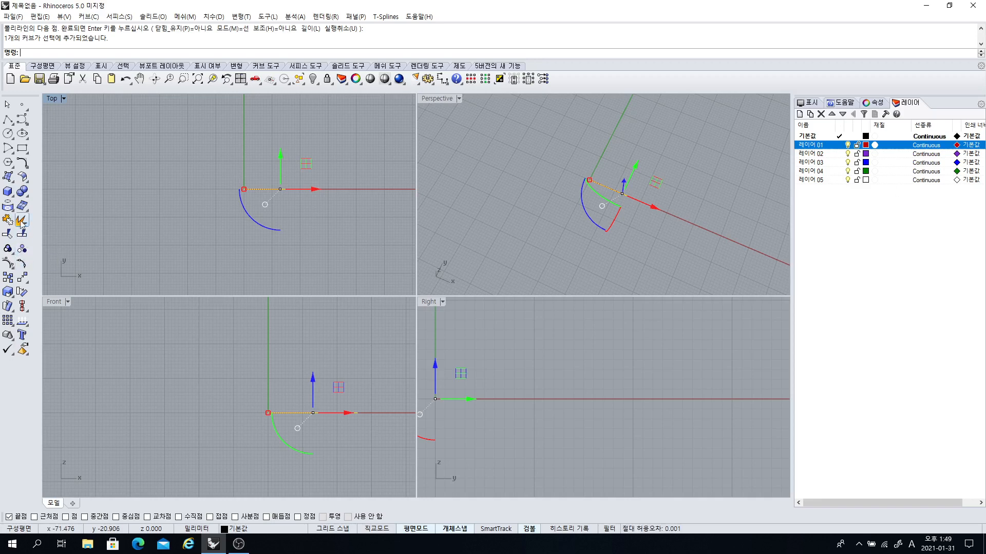
- Revolve the line 360 degrees about the Z axis through the origin with Deformable set to Yes and 10 points
click(9, 179)
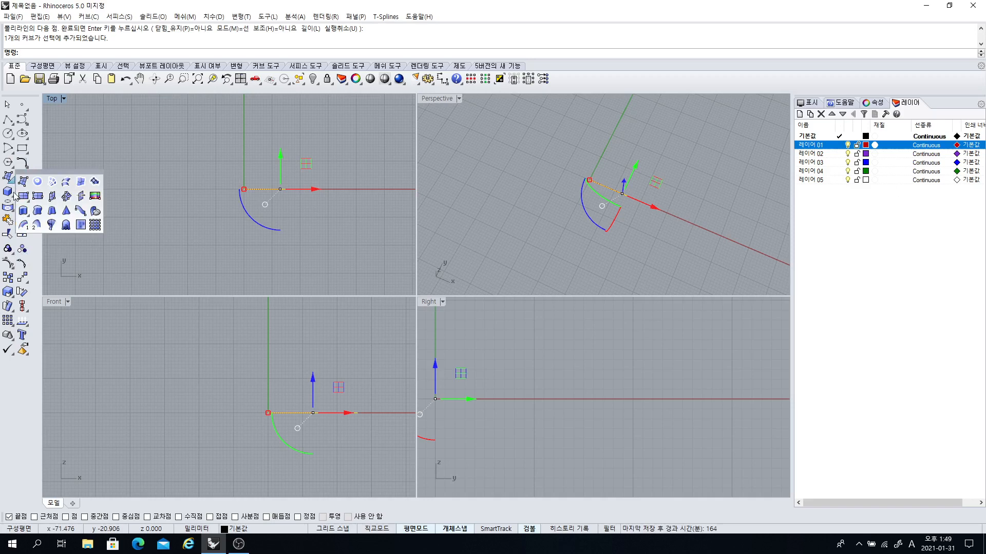
click(51, 224)
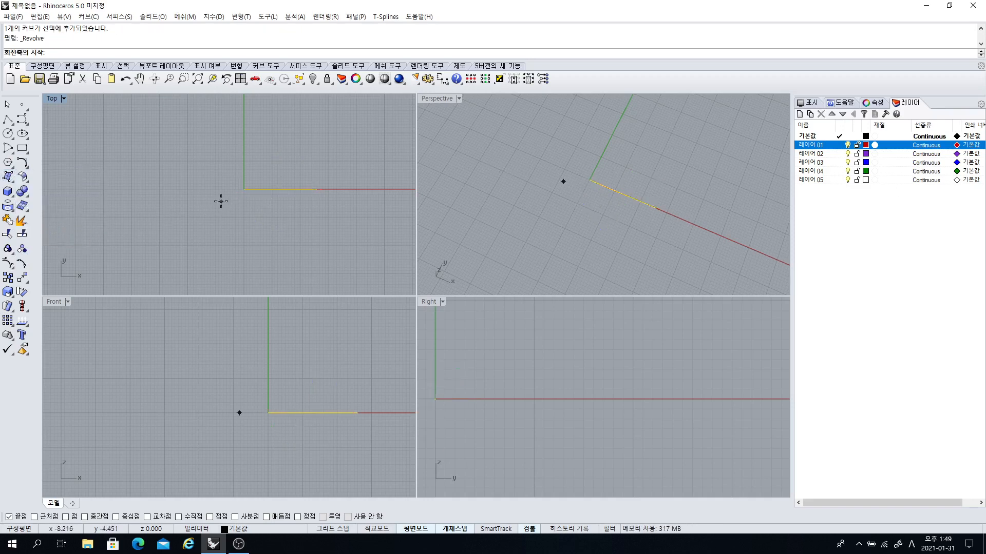
text(0)
key(Return)
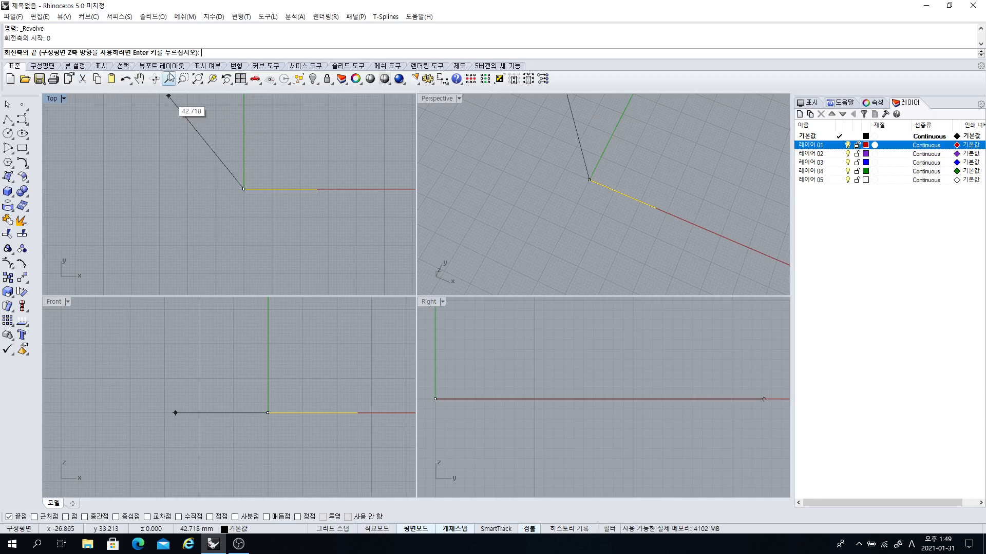
key(Return)
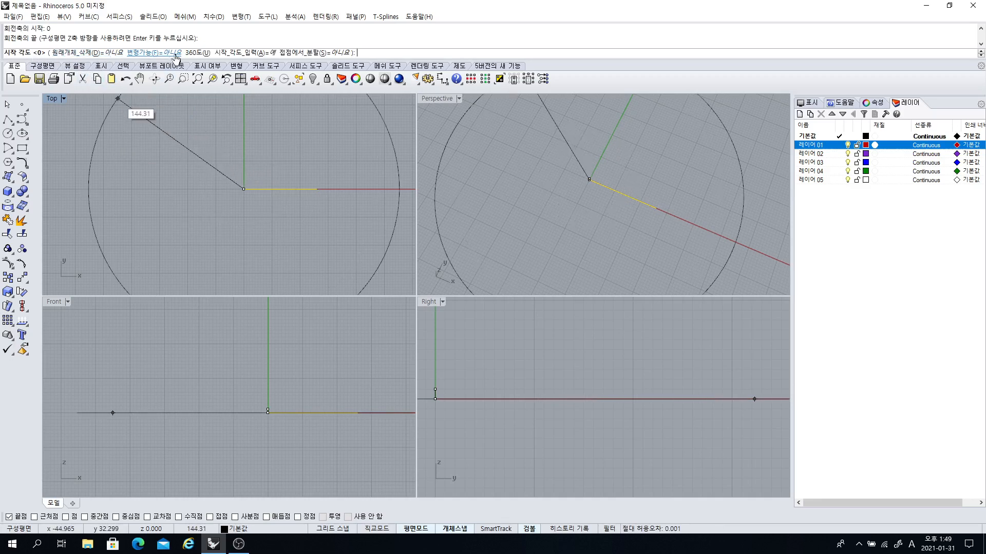
click(156, 55)
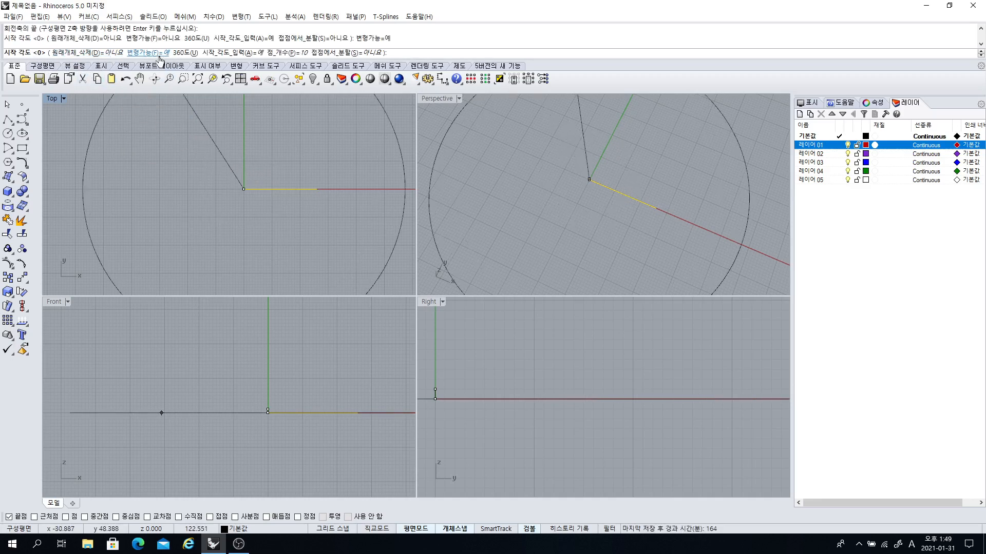
click(209, 154)
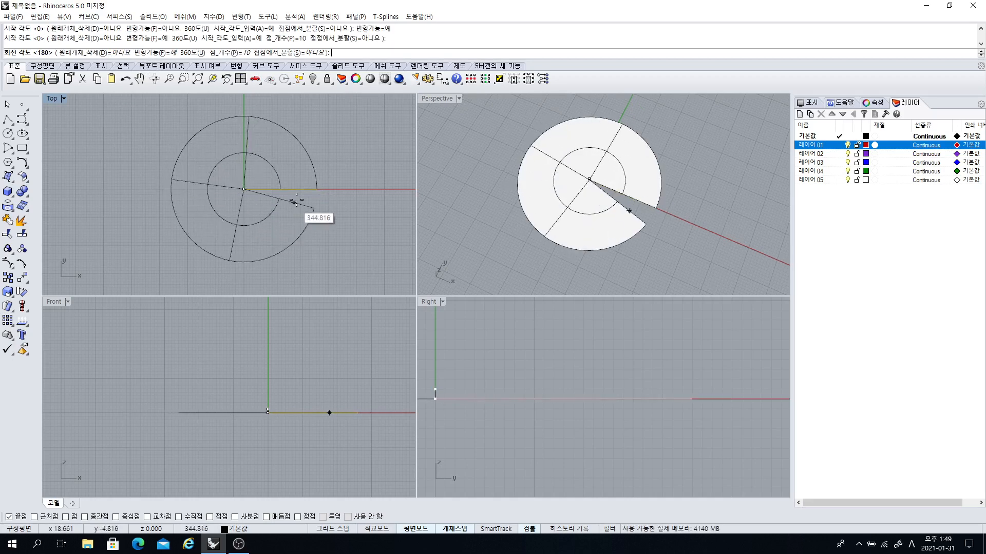
text(3)
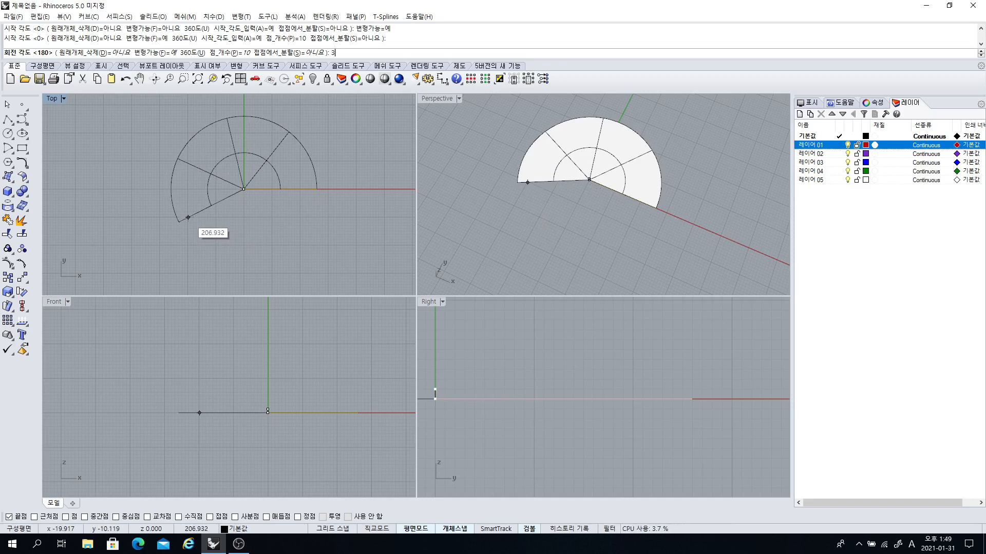
text(60)
key(Return)
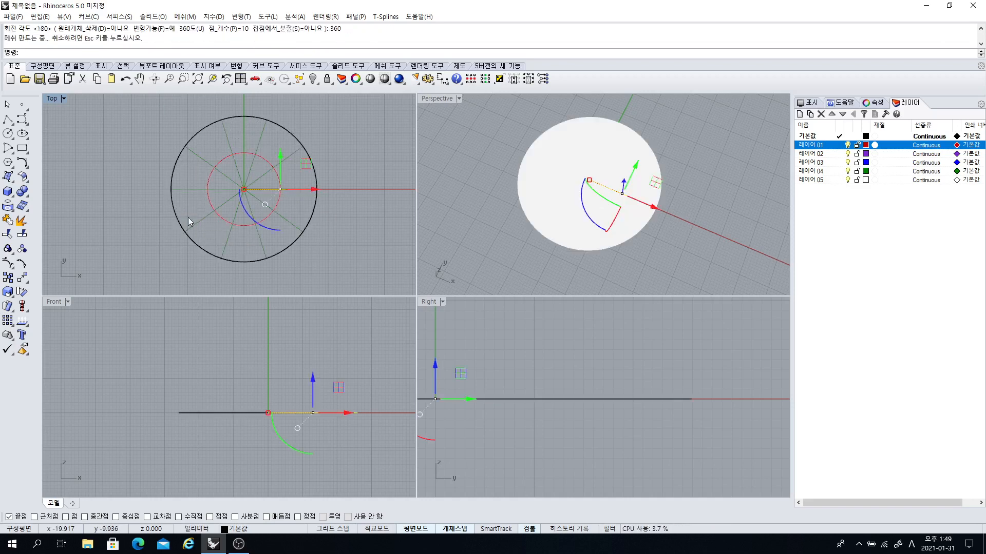
- Set the Perspective view to Shaded display and turn on the revolved disc's control points
click(345, 165)
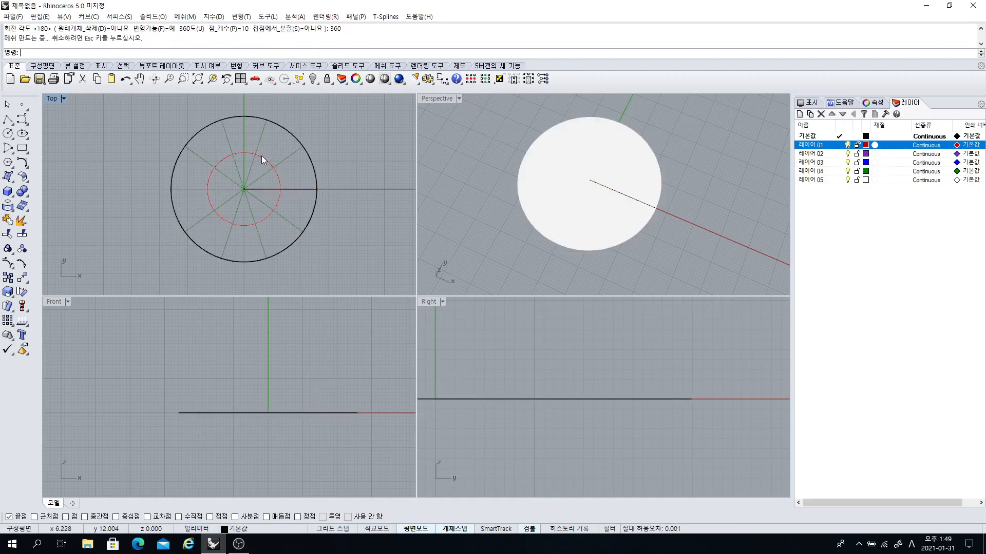
click(425, 101)
click(448, 136)
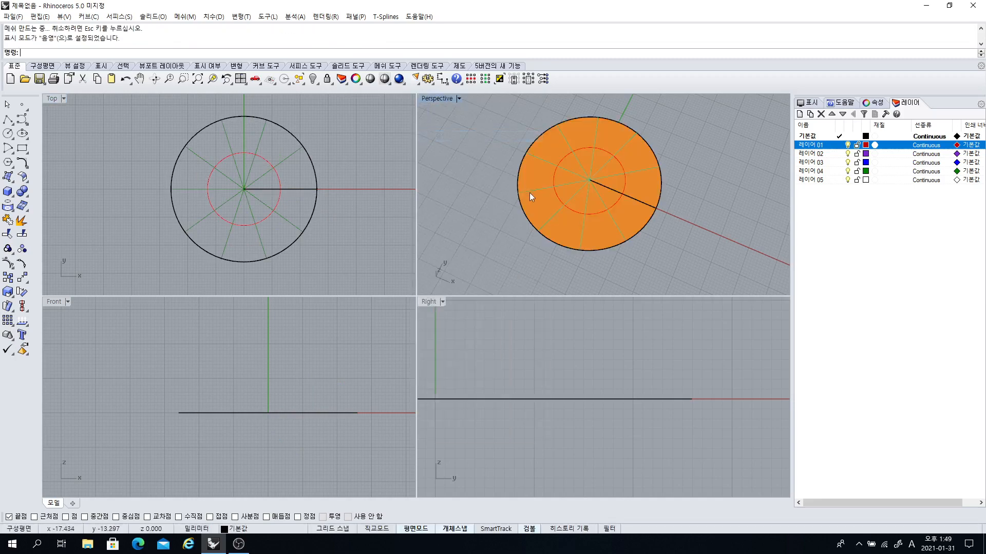
click(543, 169)
click(10, 264)
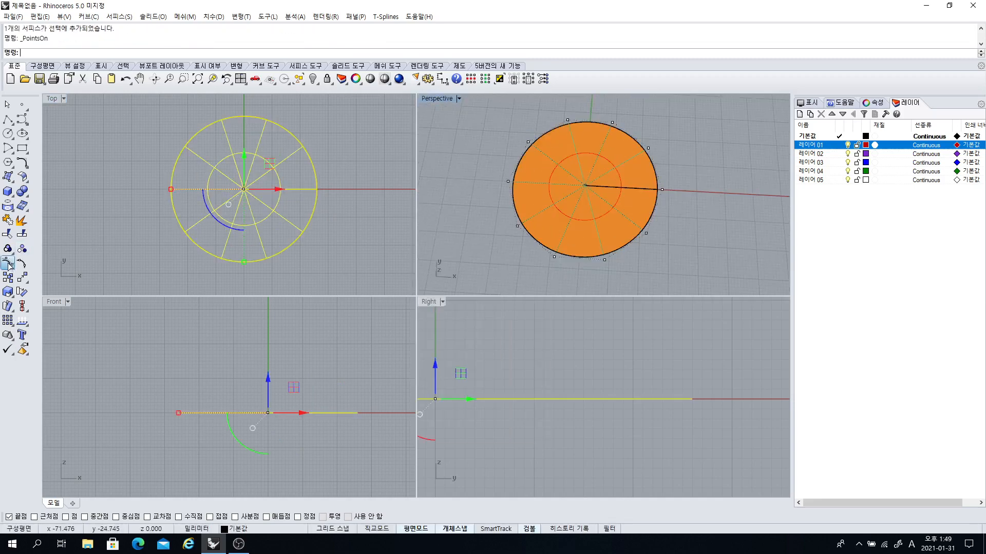
right_drag(250, 198, 231, 209)
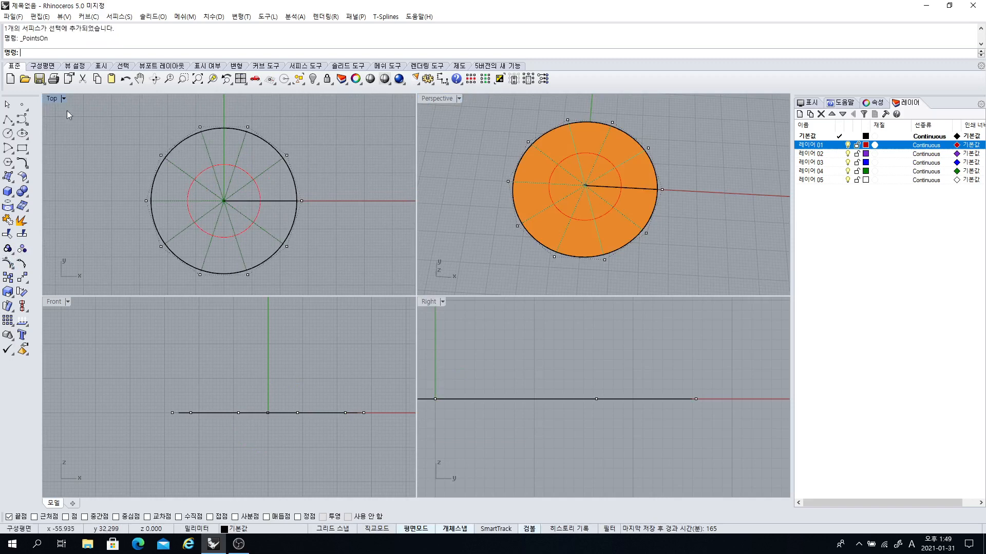
- Draw a deformable degree-3 circle with 8 points and a radius of about 15.7 mm beside the disc, and show its control points
click(8, 133)
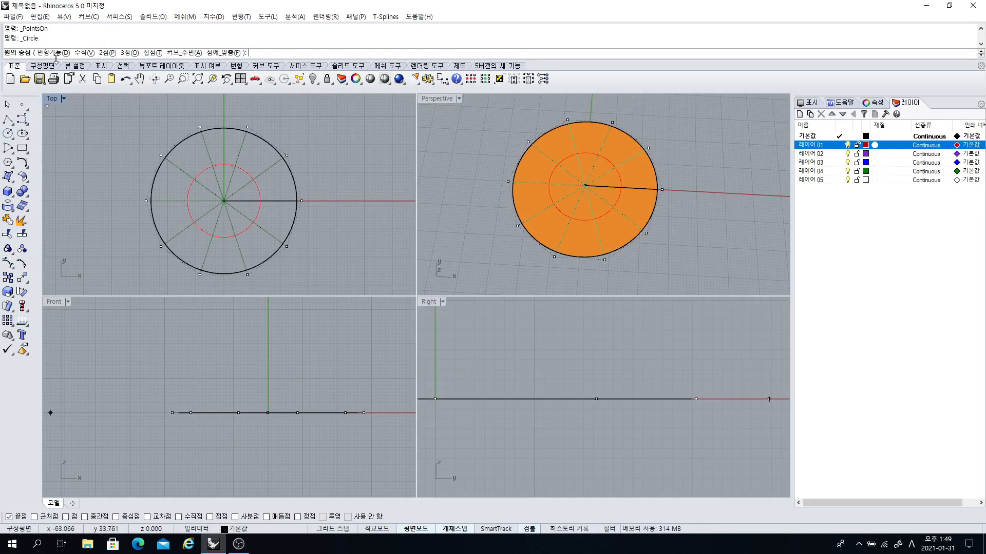
click(72, 152)
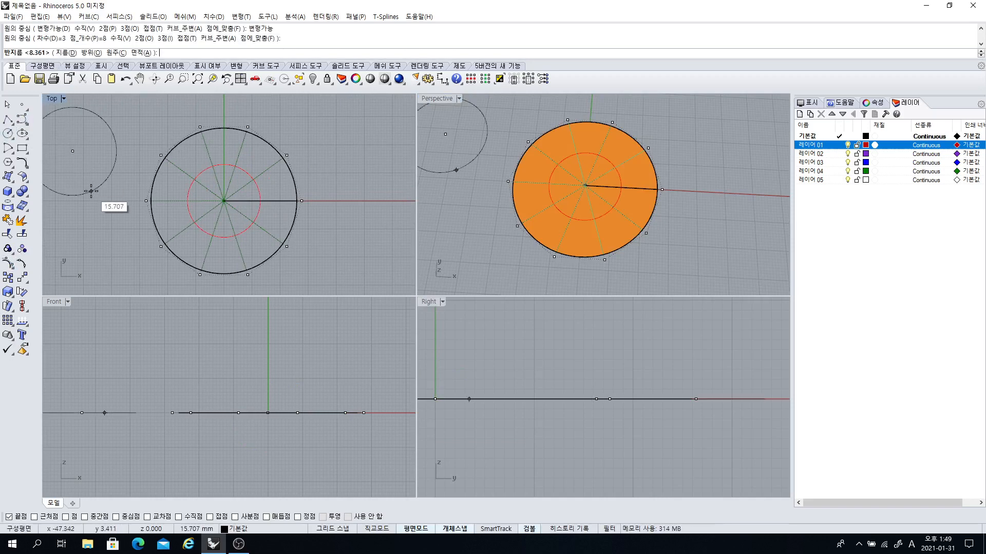
click(102, 184)
right_drag(102, 183, 165, 182)
click(159, 191)
click(20, 263)
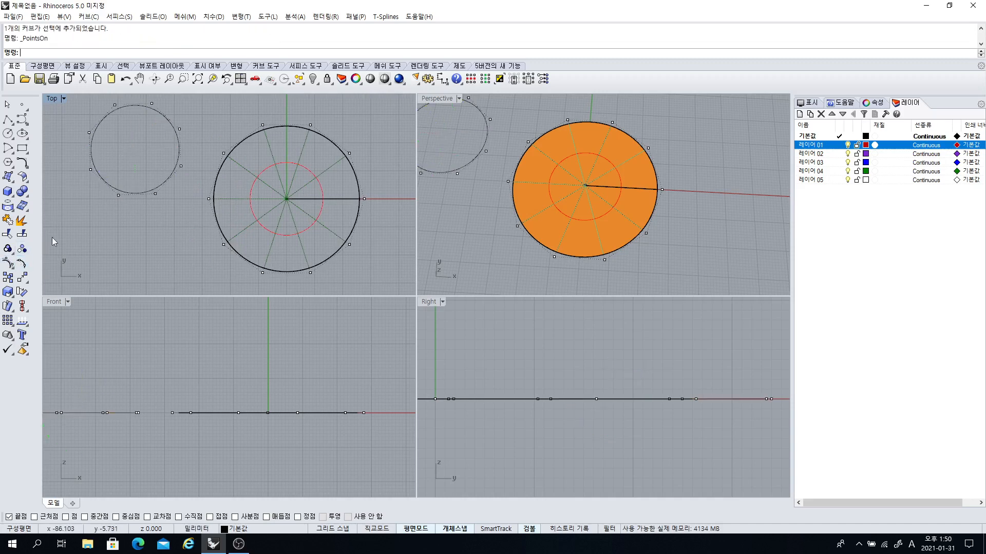
- Draw a smaller, non-deformable circle between the deformable circle and the disc, and show its control points
right_drag(148, 133, 153, 162)
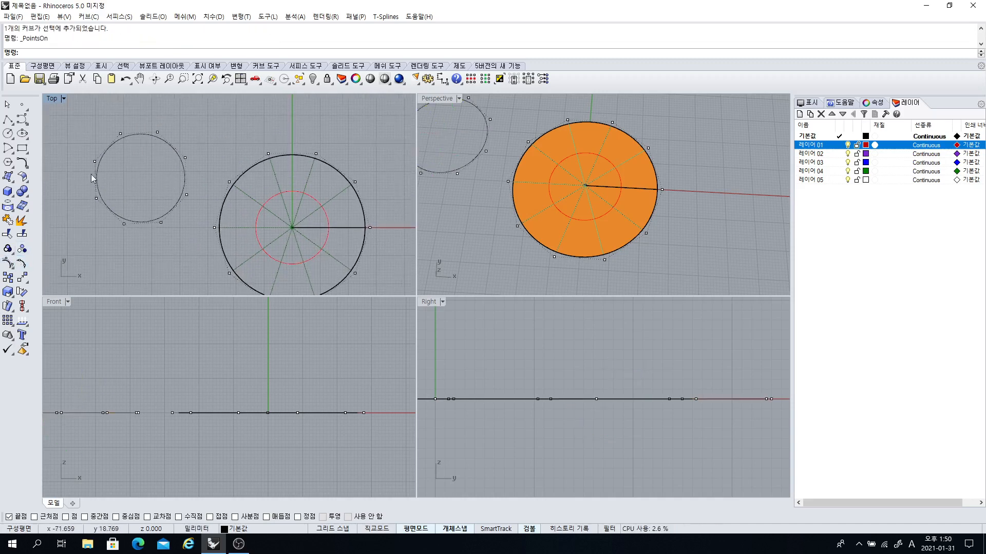
scroll(91, 169, up, 1)
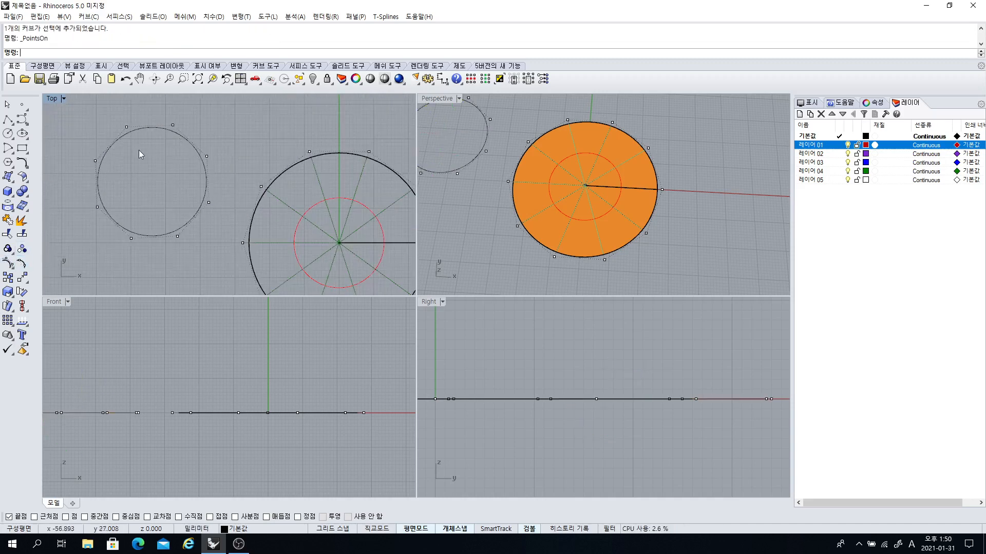
click(8, 133)
click(227, 131)
click(229, 166)
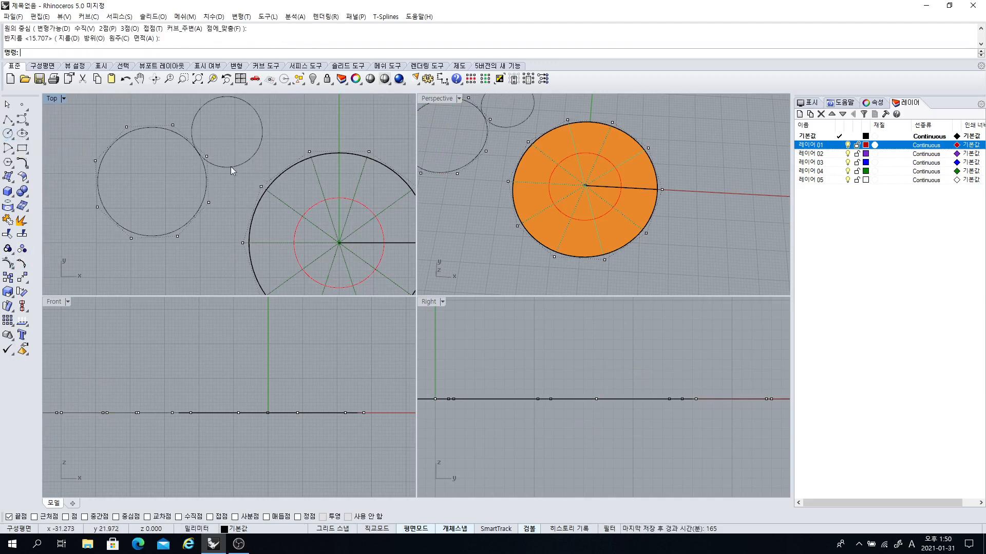
click(229, 167)
click(7, 264)
- Maximize the Top view and compare the control points of the two circles and the revolved disc
right_drag(244, 173, 214, 217)
double_click(52, 98)
right_drag(356, 186, 363, 184)
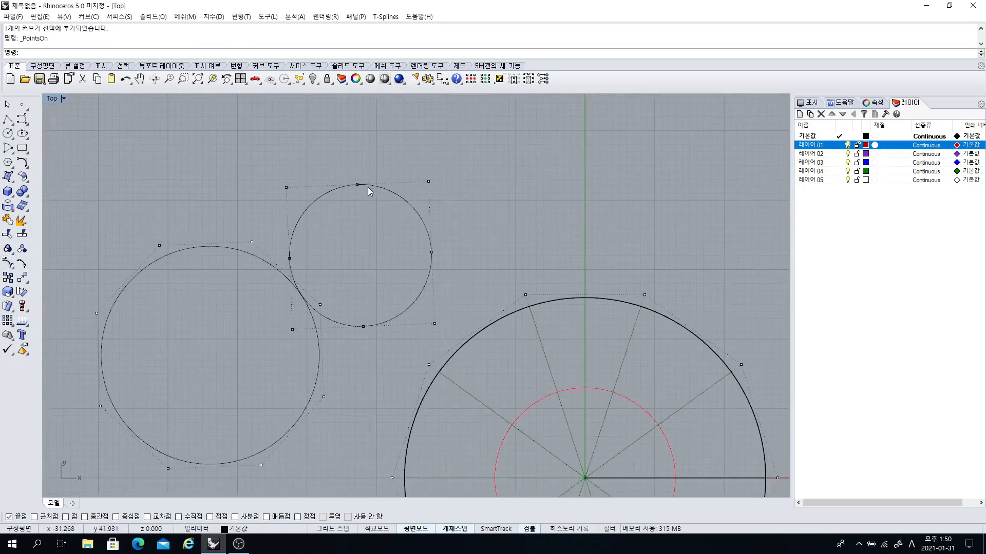
right_drag(314, 229, 319, 180)
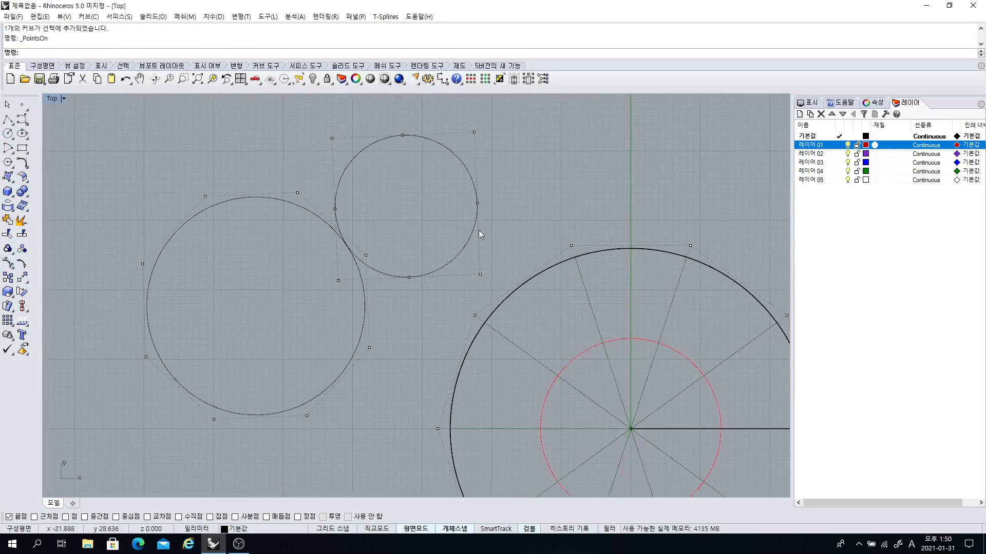
scroll(478, 230, down, 3)
mouse_move(479, 230)
right_down()
mouse_move(531, 250)
mouse_move(554, 229)
mouse_move(466, 216)
right_up()
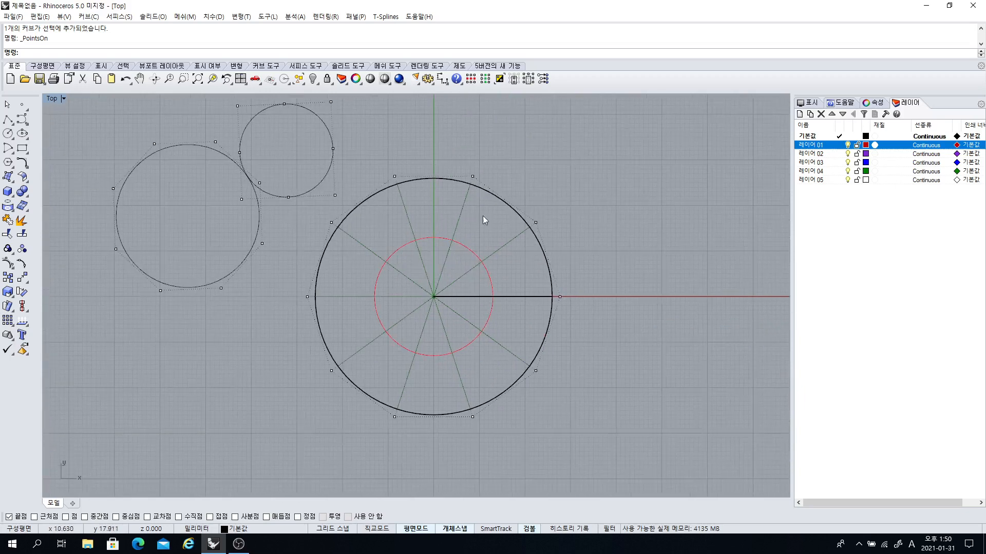
- Undo both circles and the deformable revolve, leaving only the line on the X axis
key(ctrl+z)
key(ctrl+z)
key(ctrl+z)
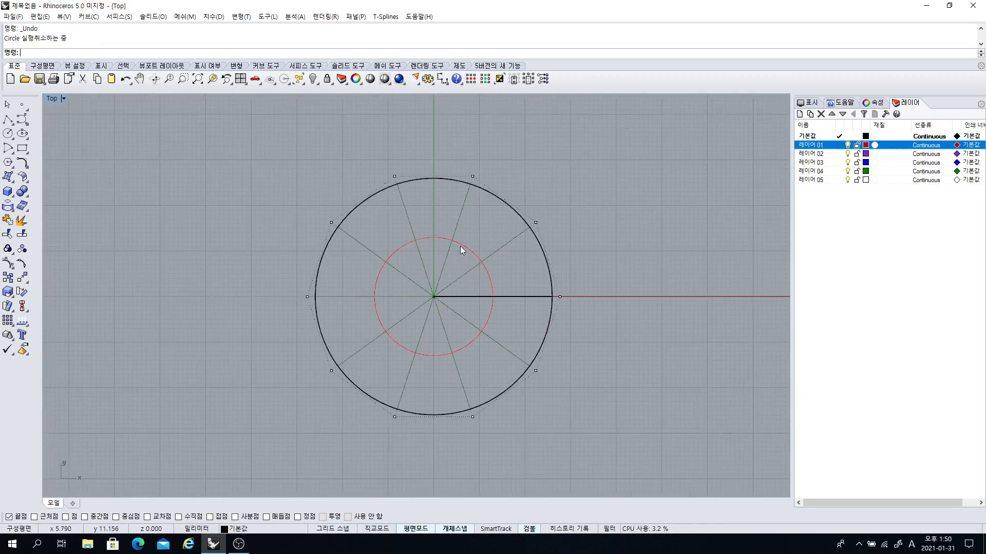
right_drag(465, 249, 395, 220)
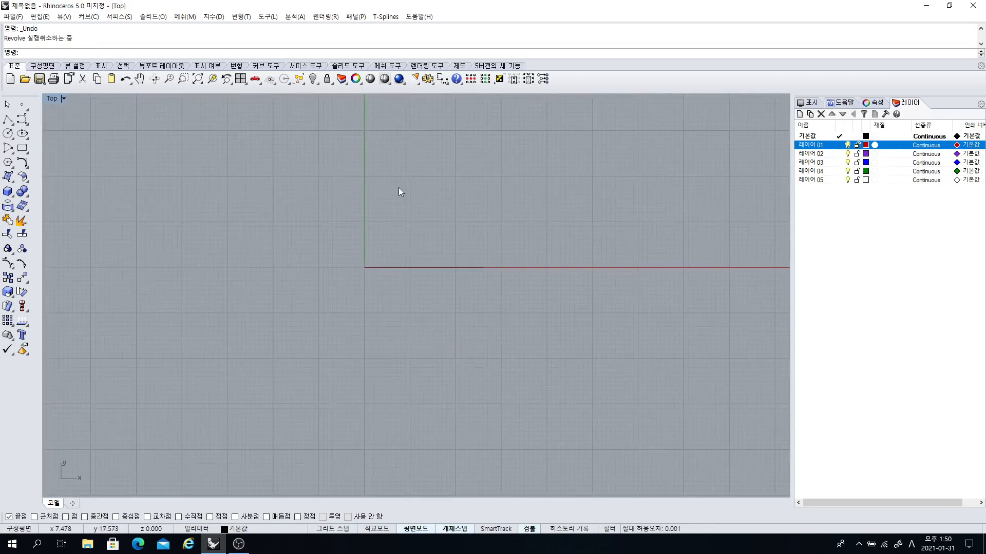
- Revolve the line 360 degrees about the construction plane's Z axis through the origin, with Deformable set to No
click(13, 183)
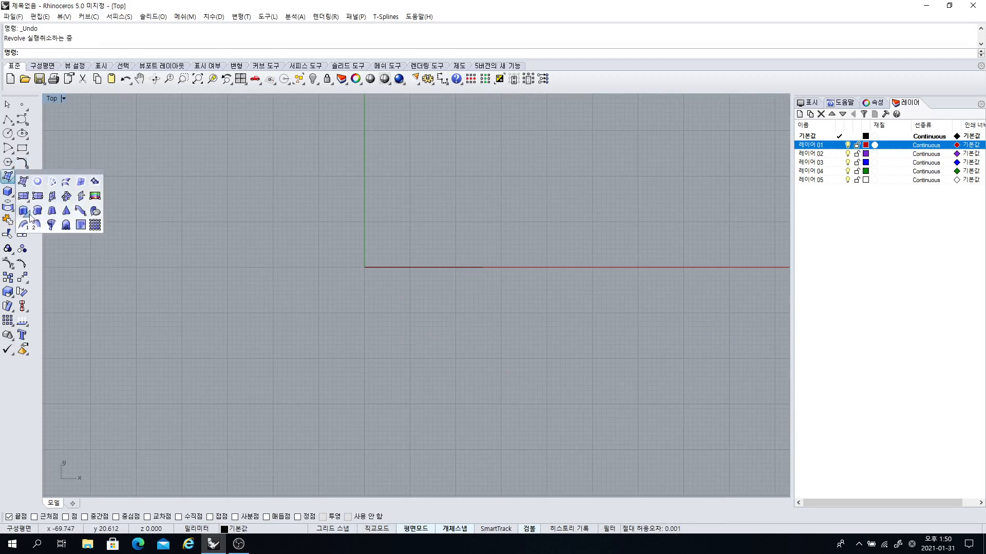
click(395, 267)
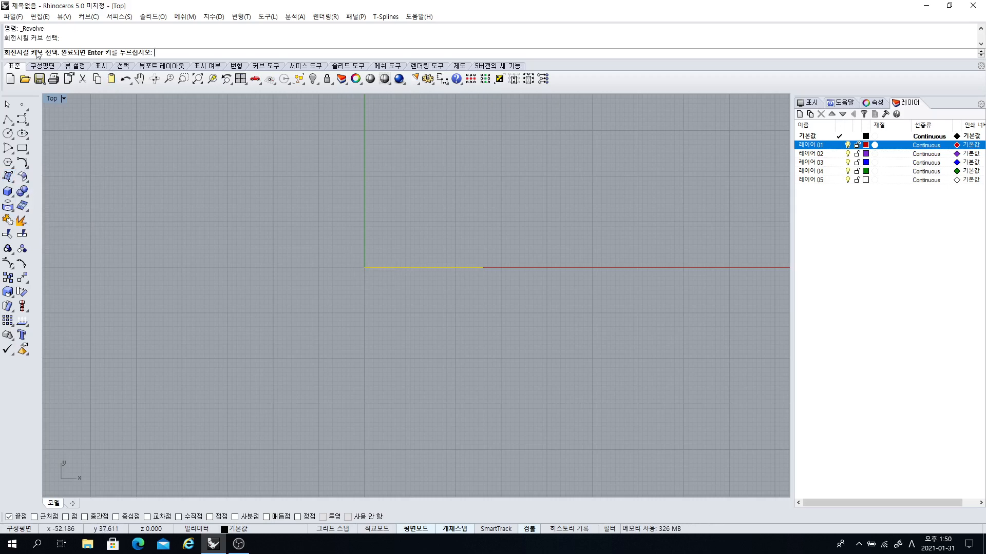
key(Return)
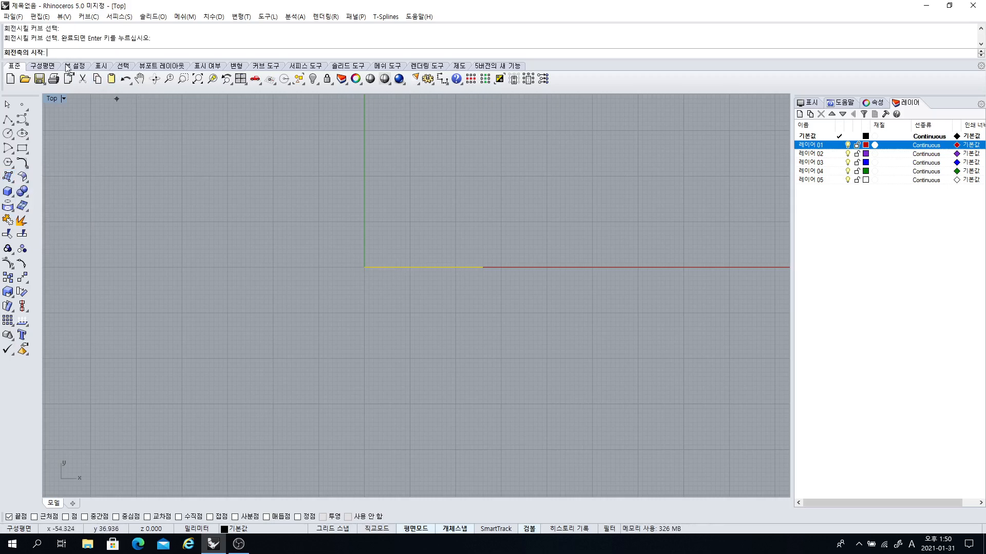
text(0)
key(Return)
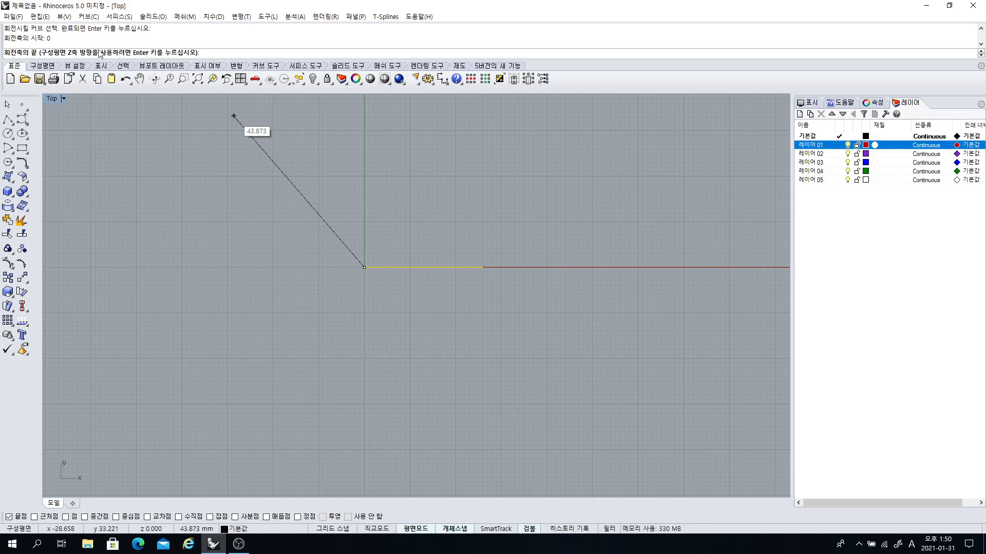
key(Return)
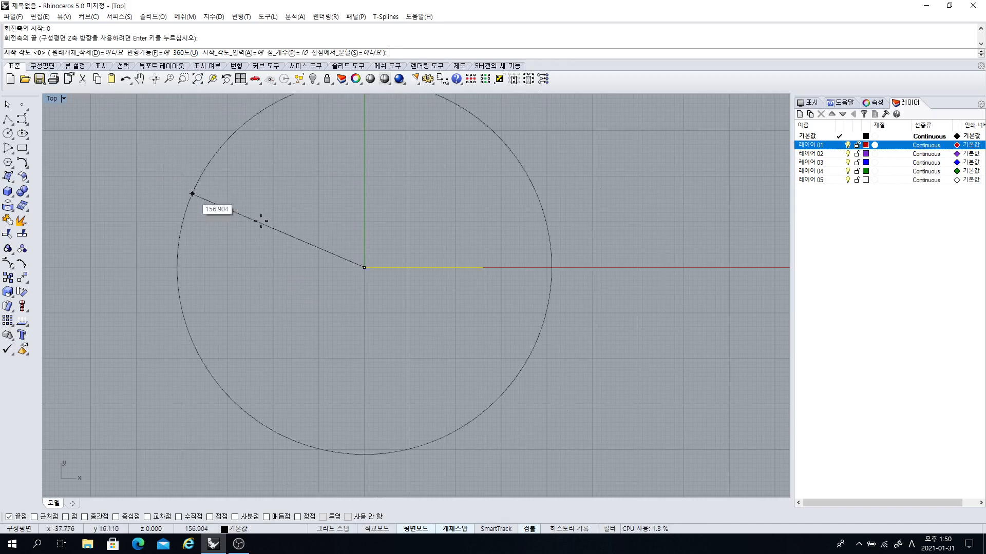
click(384, 196)
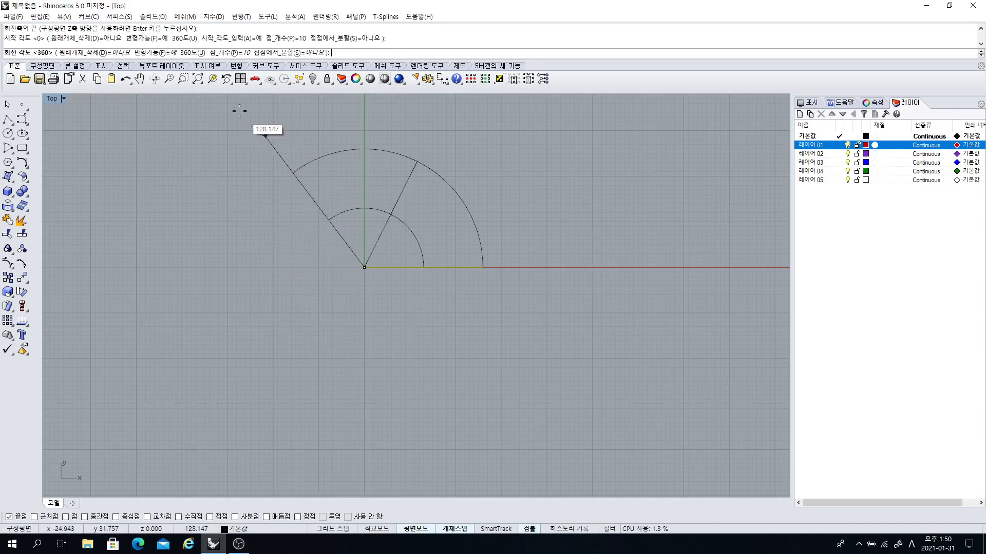
click(156, 54)
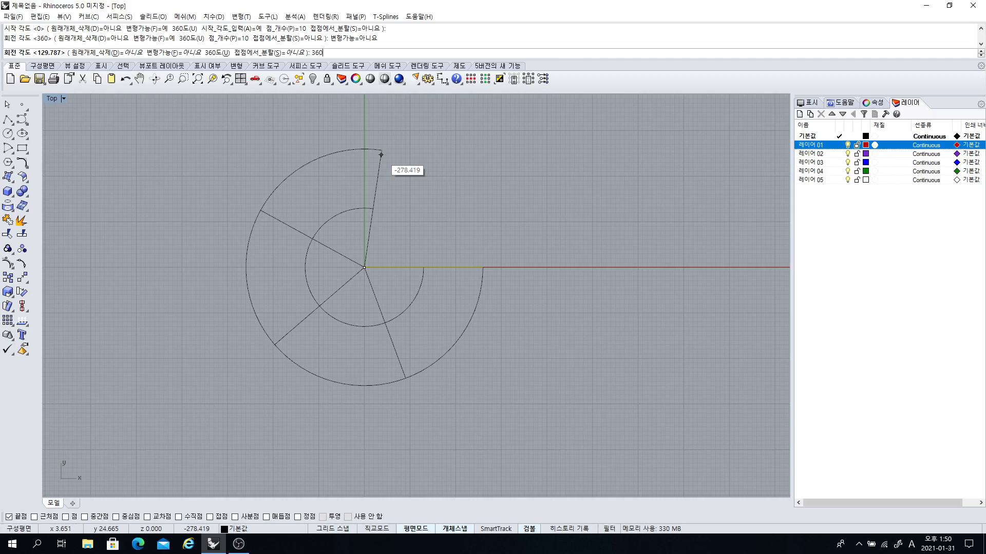
key(Return)
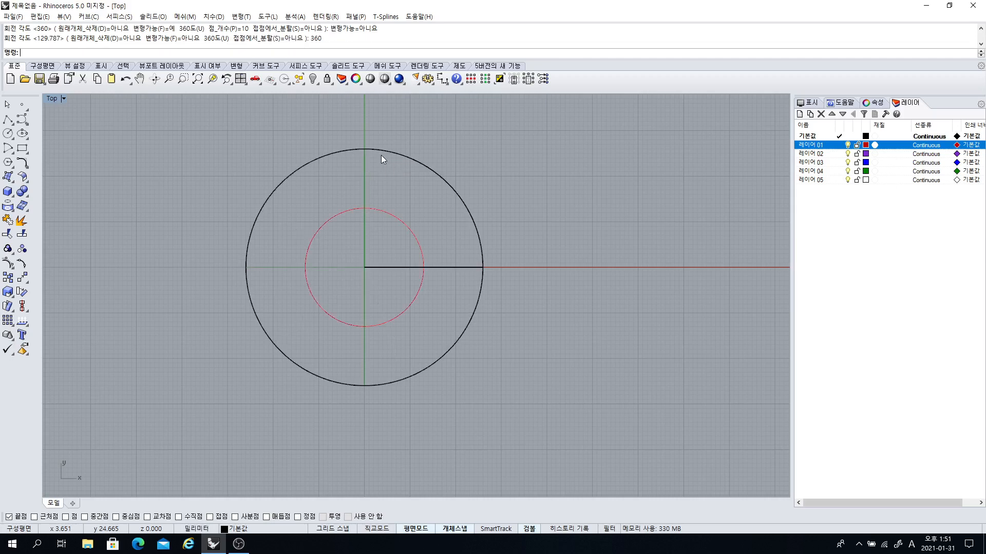
- Show the revolved disc's control points and pull its upper, lower and +X quadrant points outward to test the deformation
click(330, 154)
click(9, 263)
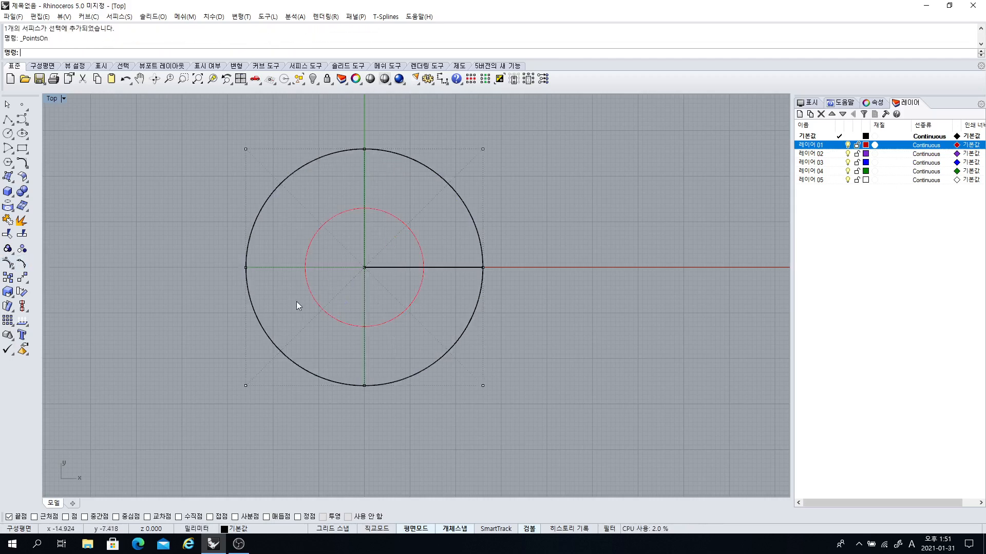
scroll(297, 301, down, 2)
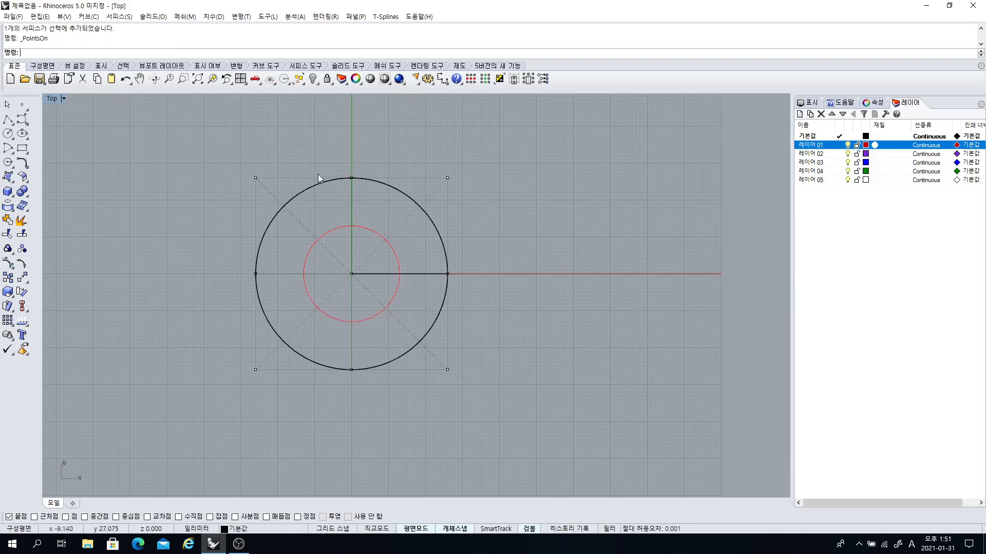
drag(371, 197, 371, 197)
drag(352, 146, 352, 120)
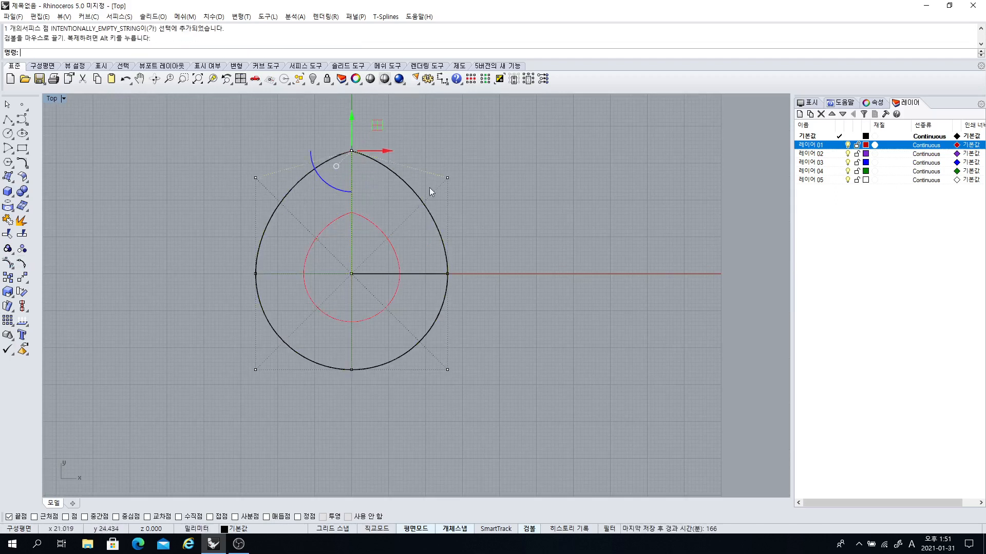
click(471, 215)
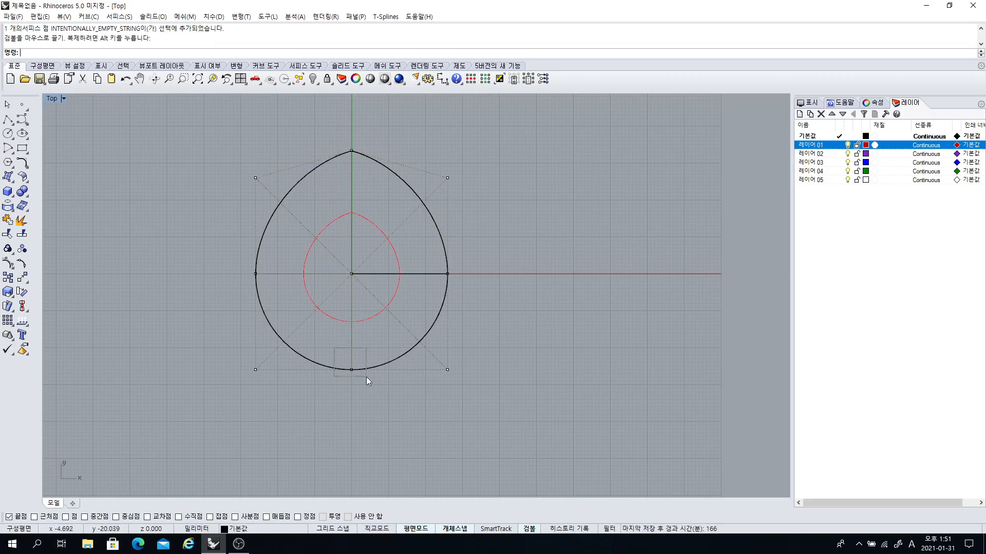
drag(367, 378, 352, 406)
click(467, 333)
drag(441, 266, 510, 275)
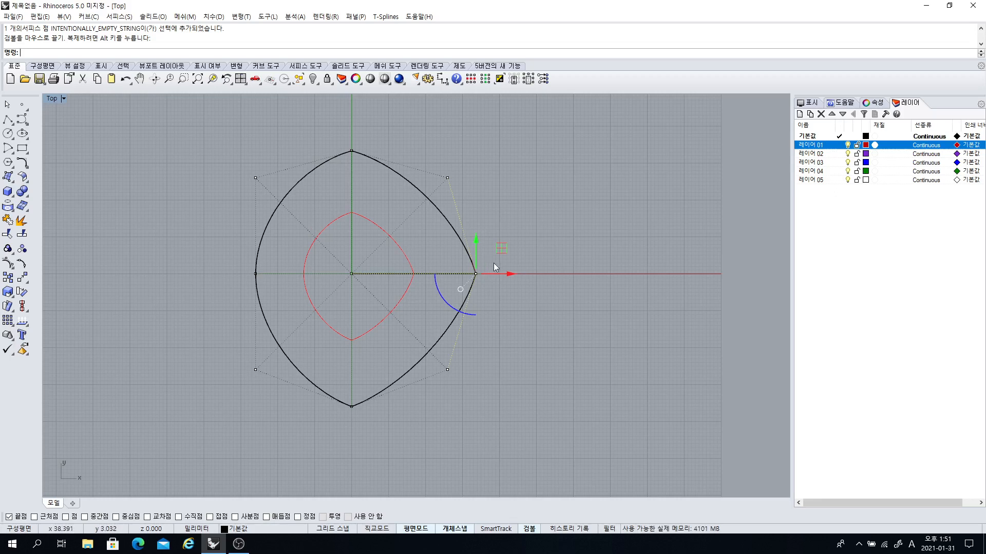
- Undo the three point moves and the non-deformable revolve, and clear the selection
key(ctrl+z)
key(ctrl+z)
key(ctrl+z)
key(ctrl+z)
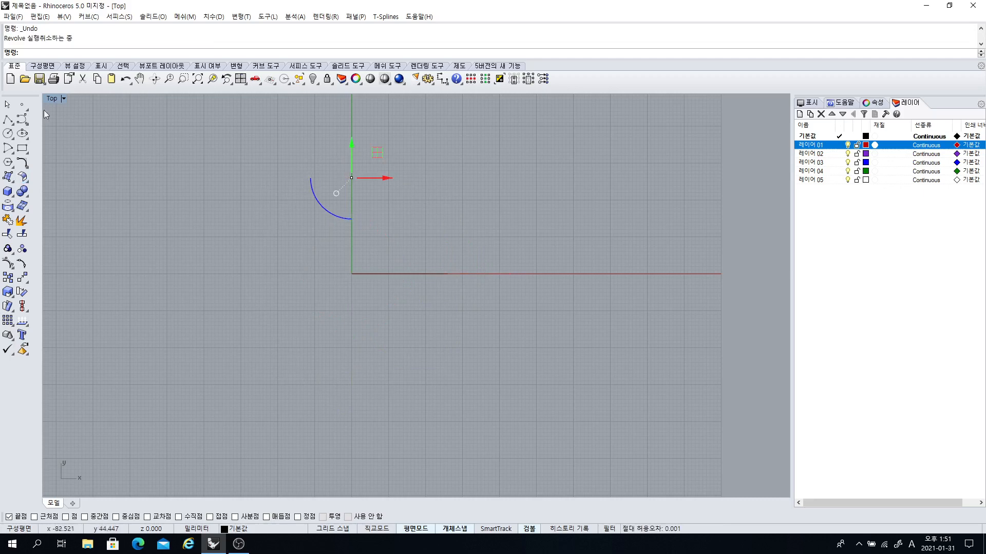
double_click(7, 104)
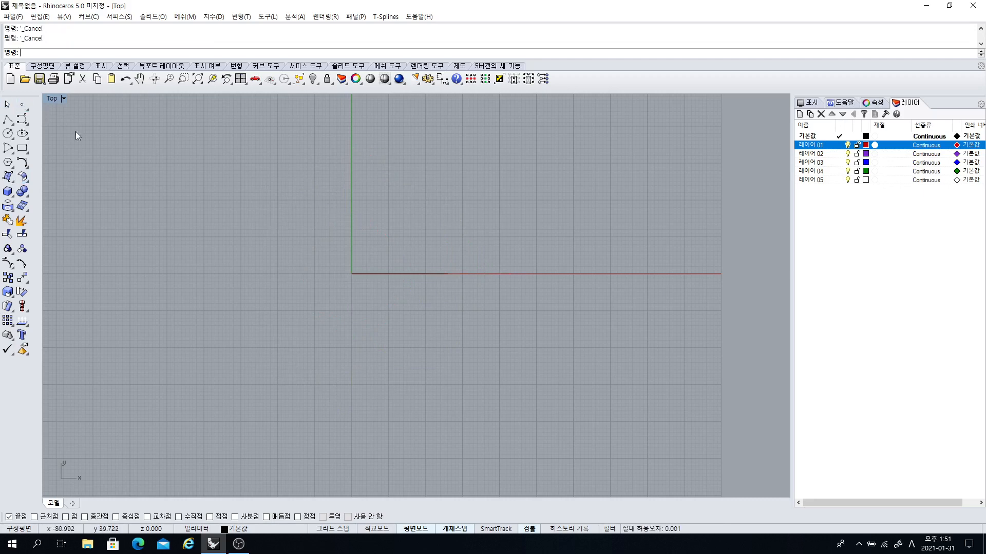
- Return to the four-viewport layout and draw an ellipse centred on the origin in the Top view, with its long axis along X
double_click(52, 98)
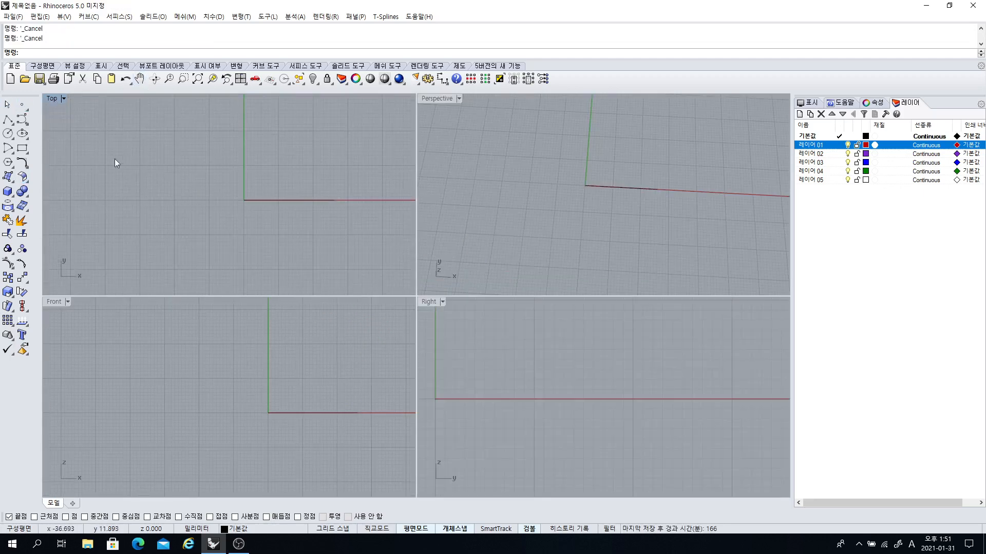
click(8, 177)
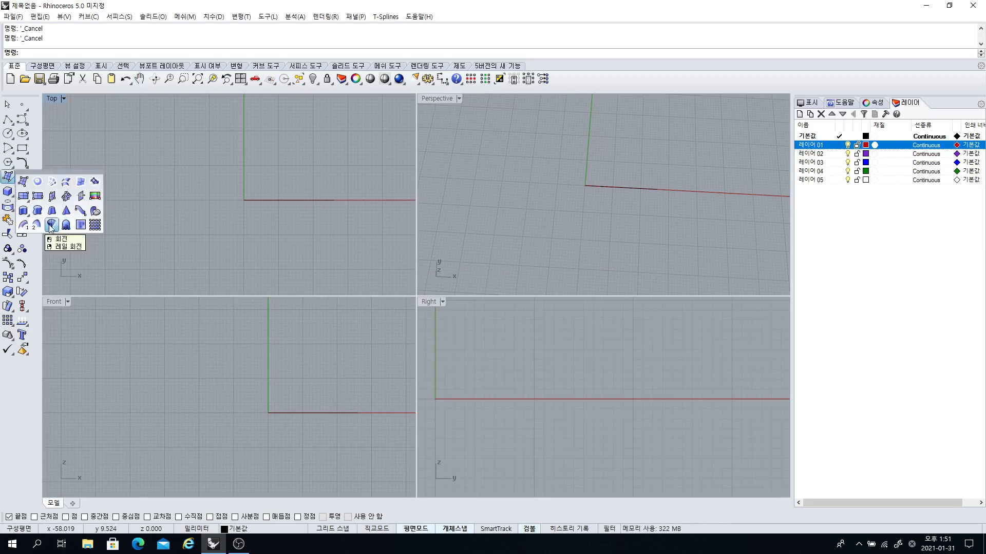
click(22, 134)
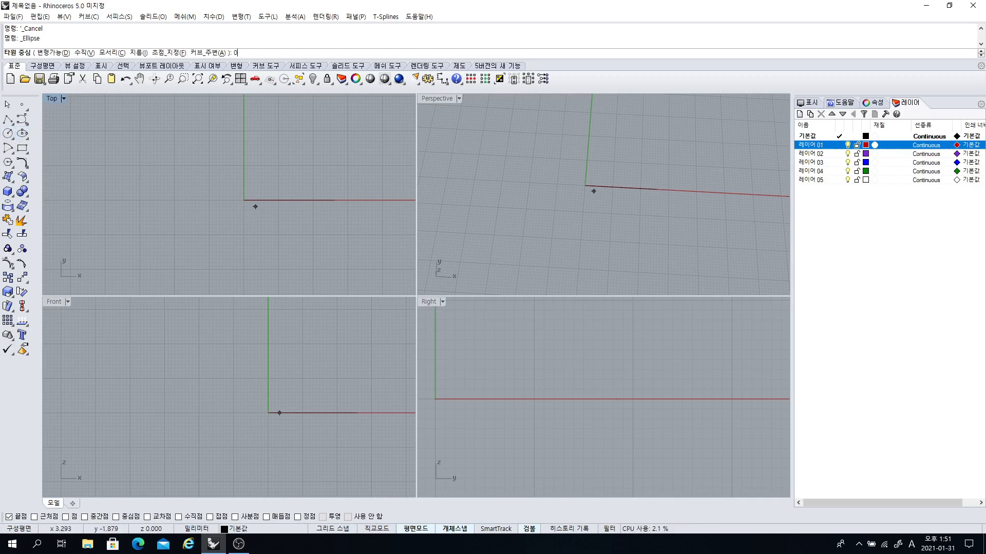
text(0)
key(Return)
click(356, 200)
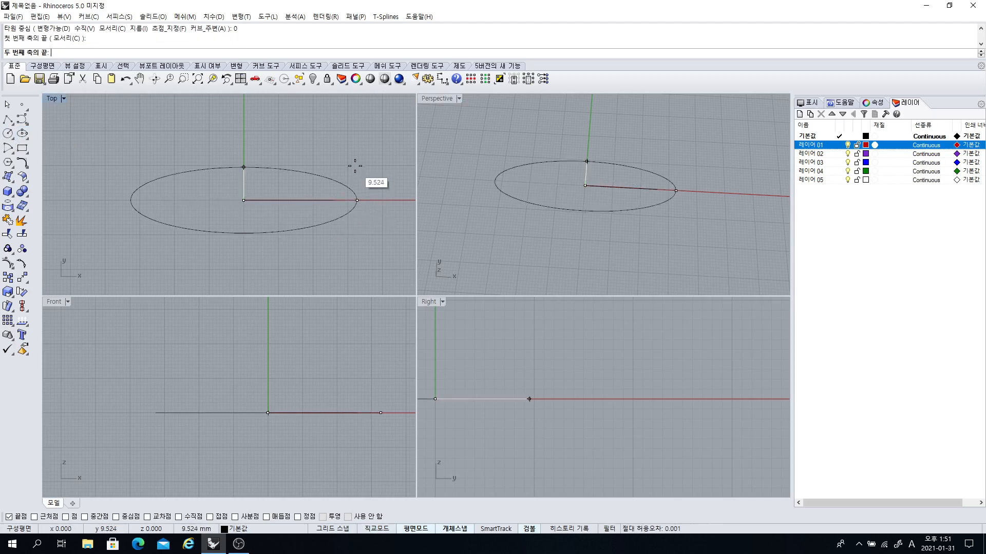
click(355, 165)
- Highlight the line and the ellipse in turn to examine them as profile and rail curves
right_drag(262, 201, 254, 171)
click(255, 171)
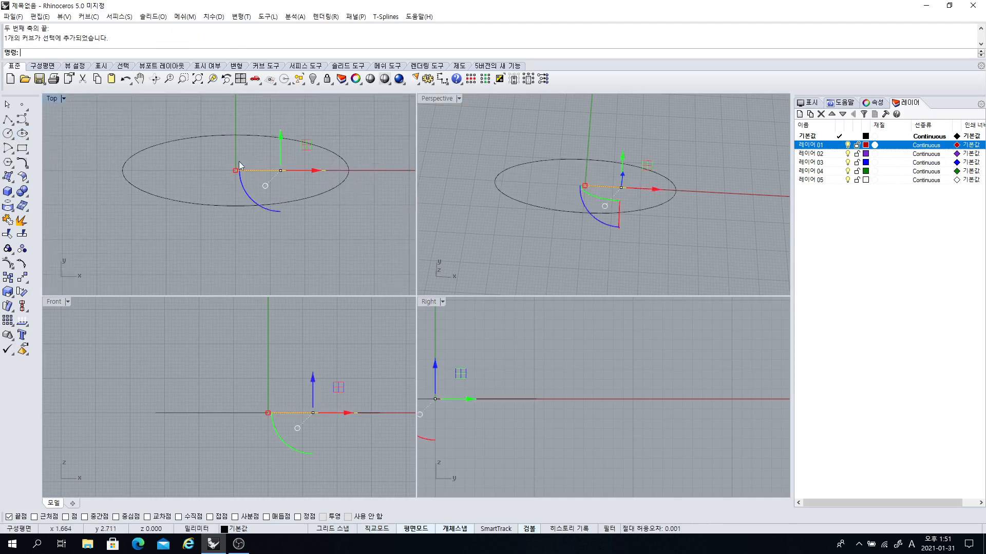
shift+click(212, 137)
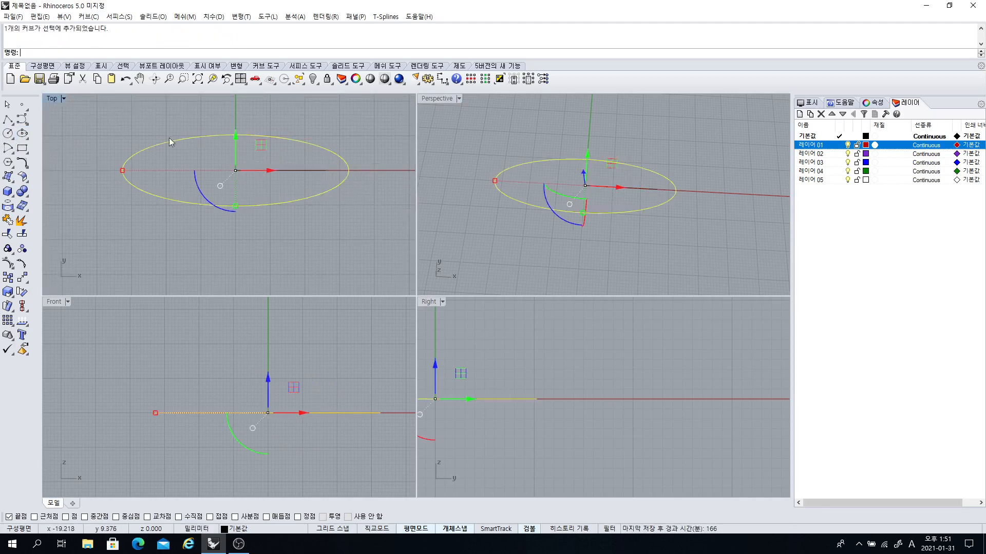
click(303, 146)
right_drag(269, 174, 239, 184)
click(240, 181)
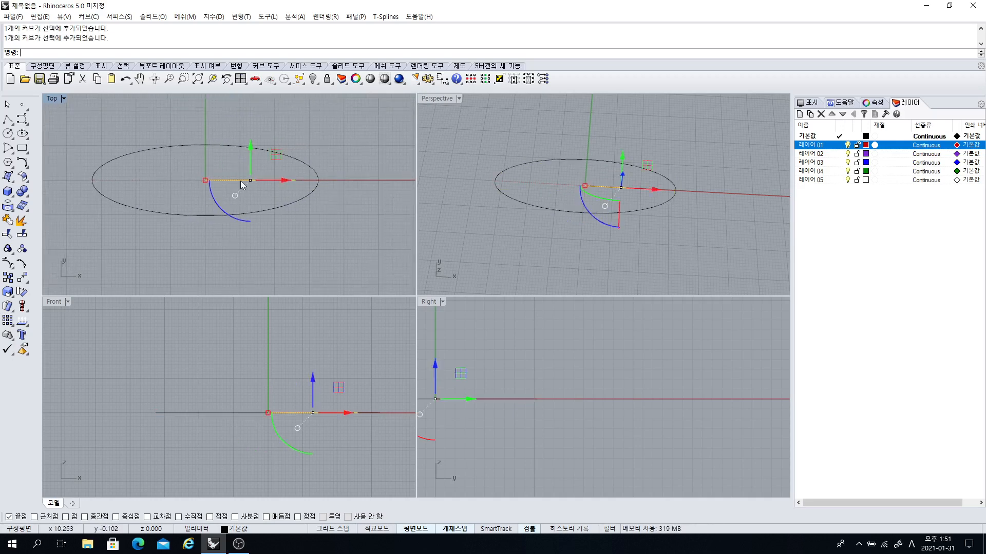
click(318, 394)
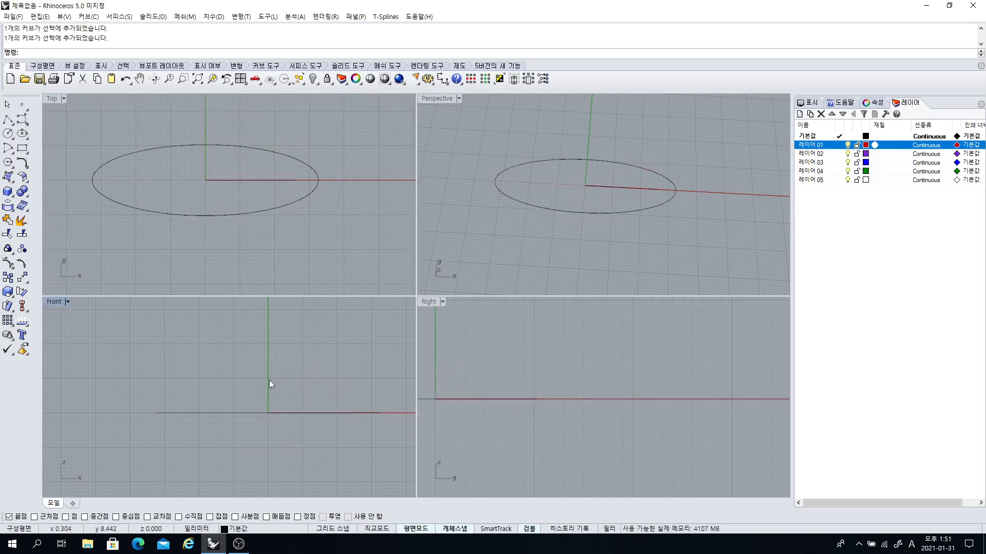
- Move the line straight up in the Front view to about 10.6 mm above the ellipse's plane
click(247, 181)
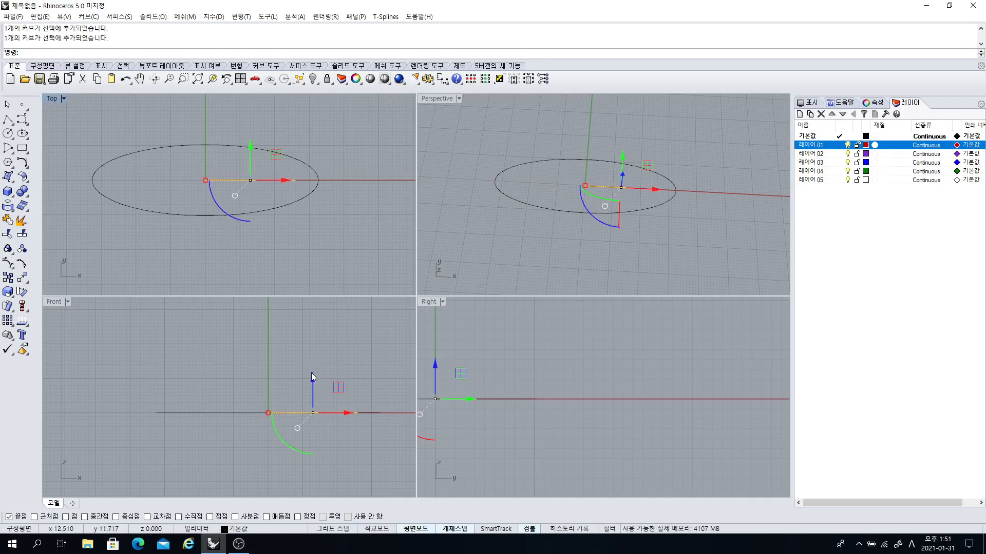
drag(312, 375, 343, 348)
right_drag(553, 257, 462, 241)
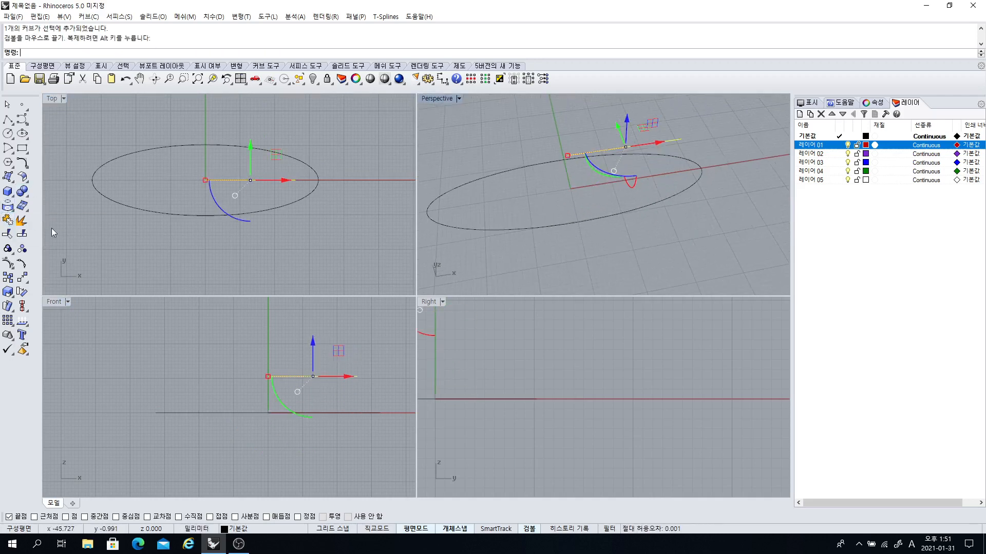
- Change the raised line's degree to 3 with Deformable set to No, and show its control points
click(23, 164)
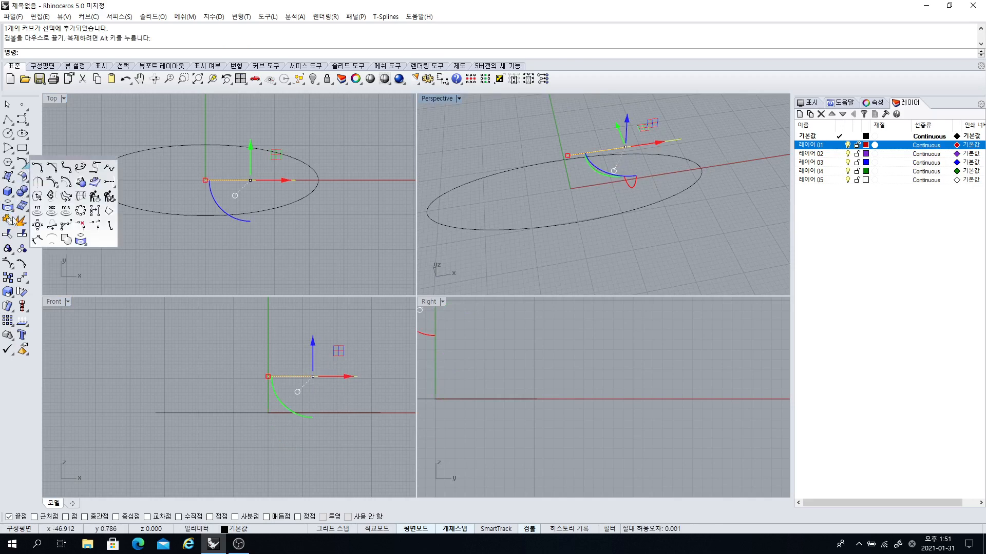
click(52, 212)
text(3)
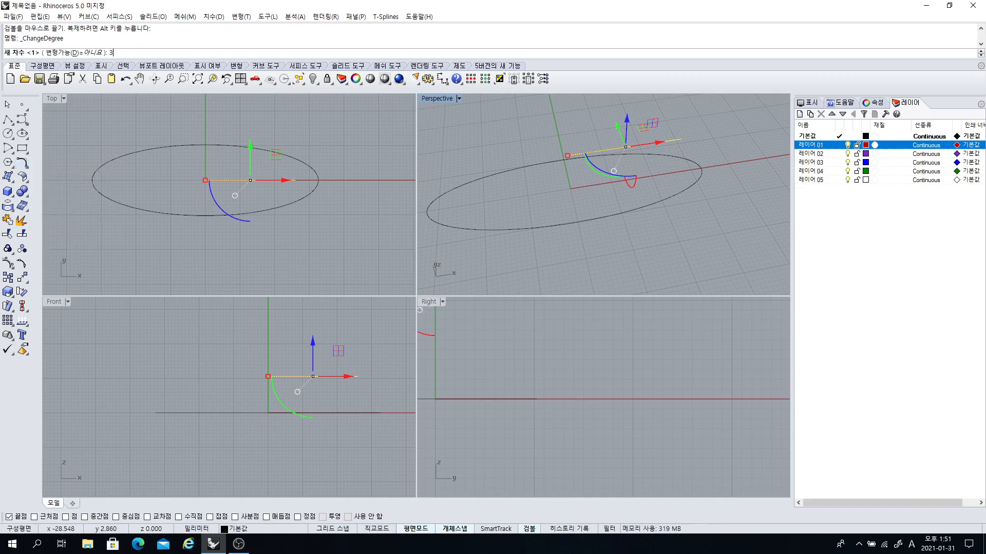
key(Return)
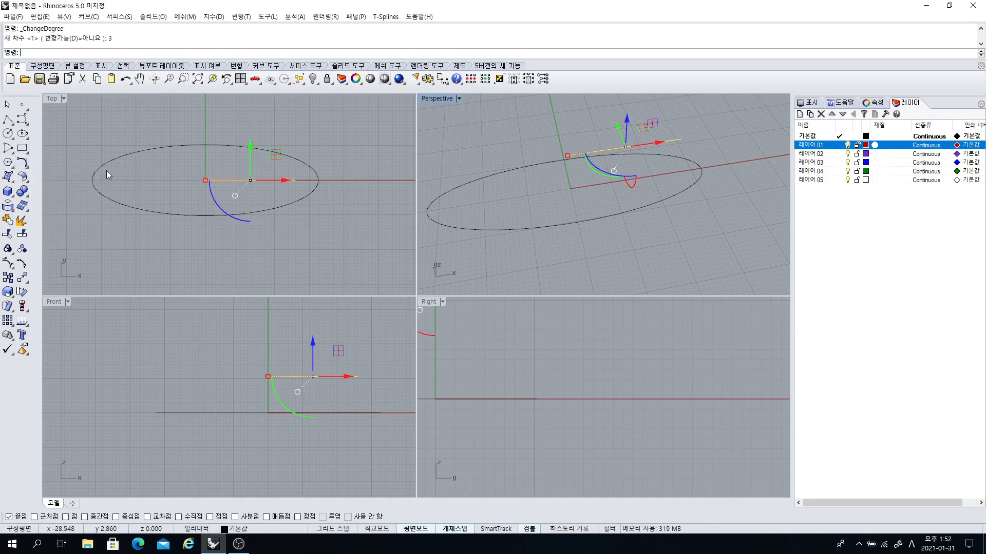
click(8, 263)
- Move the line's outer end control point down onto the ellipse's +X end
scroll(263, 149, up, 1)
click(303, 188)
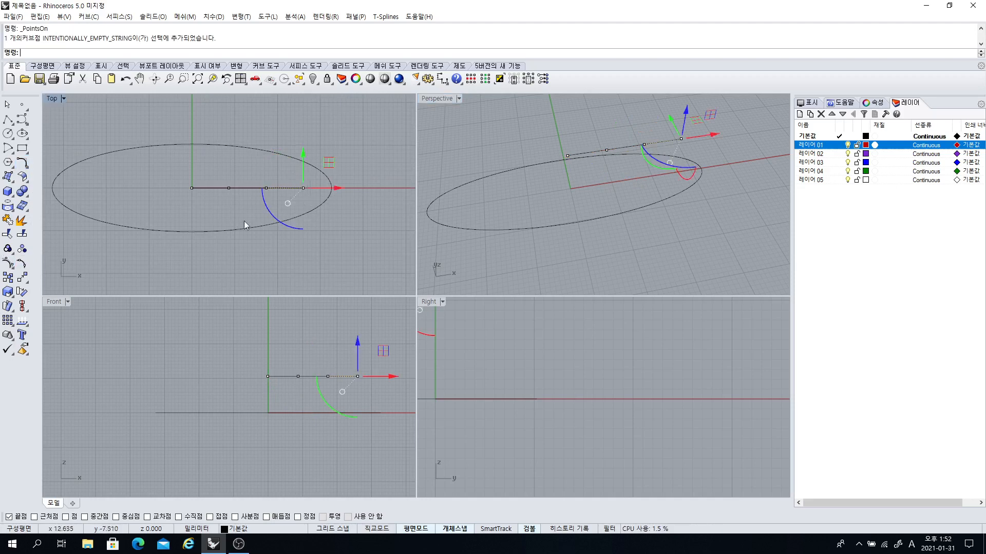
click(22, 278)
click(303, 188)
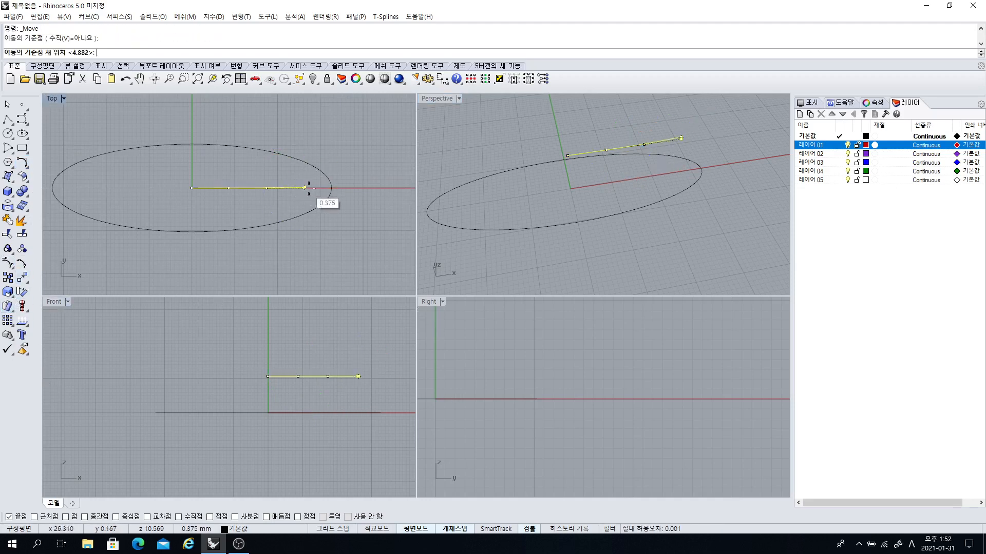
click(330, 187)
- Move the third control point of the profile curve outward along X to round its shoulder
click(640, 259)
right_drag(639, 259, 639, 162)
click(643, 145)
drag(670, 150, 704, 153)
click(712, 205)
right_drag(713, 205, 587, 229)
scroll(697, 189, up, 3)
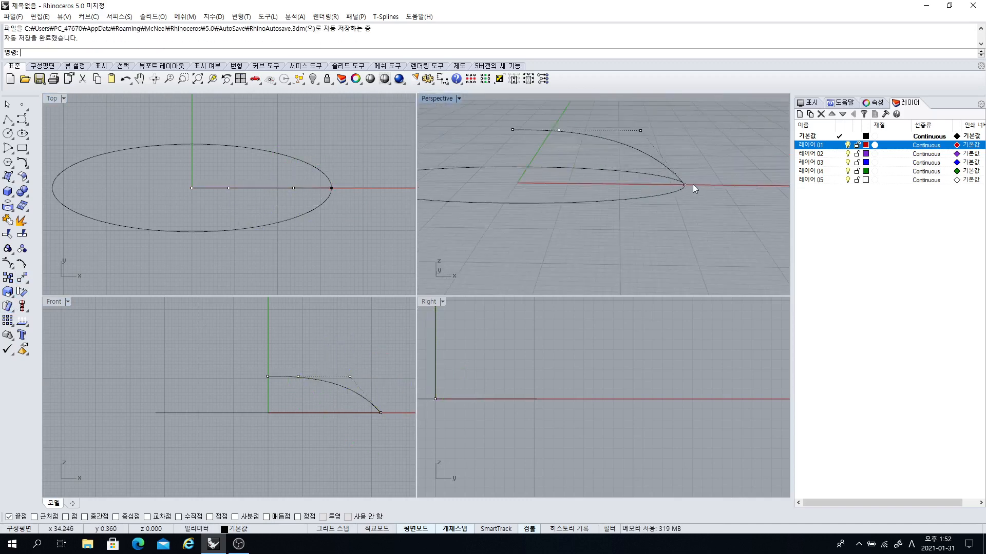
- Show the profile curve's control points again and shift its outer end point slightly inward along X, off the ellipse
right_drag(678, 184, 665, 167)
click(663, 165)
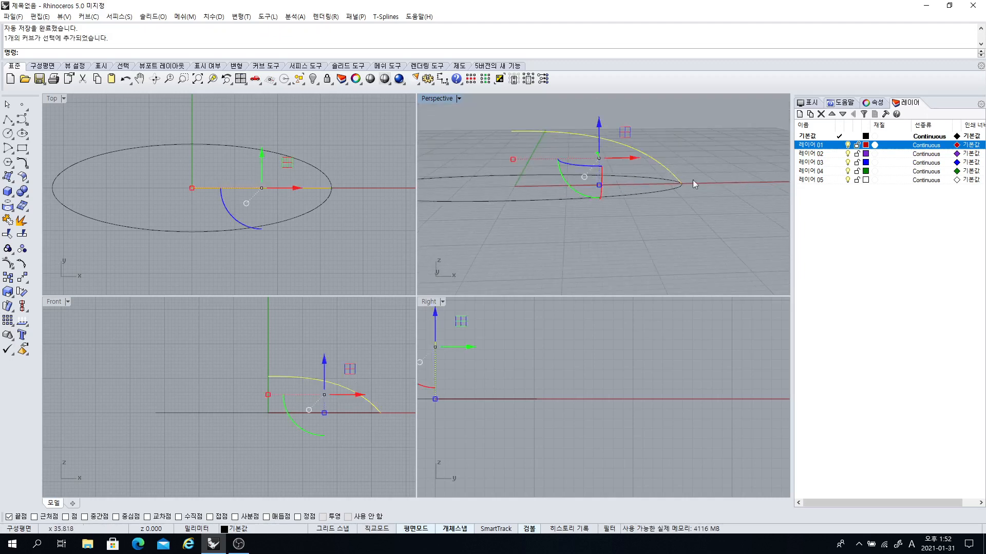
click(6, 234)
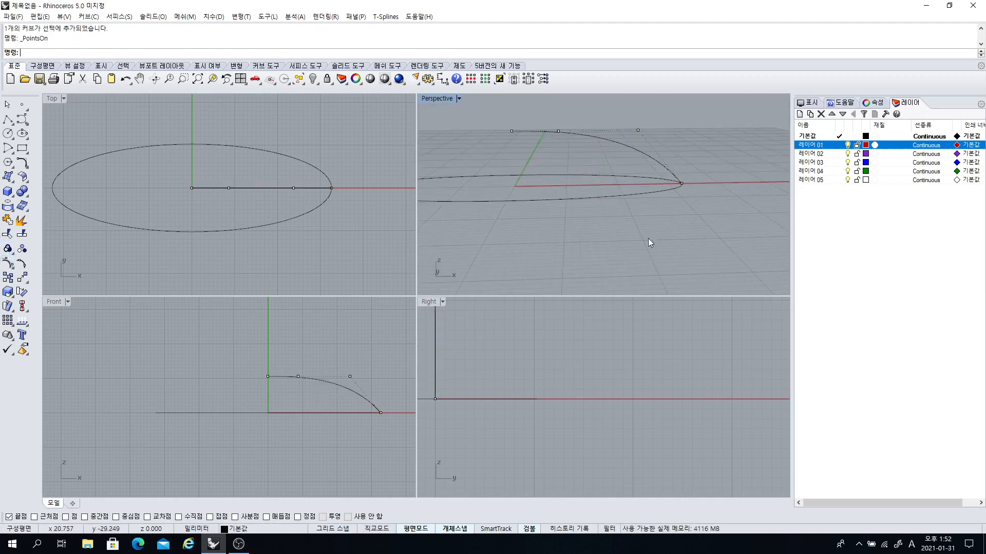
click(682, 183)
scroll(349, 191, up, 1)
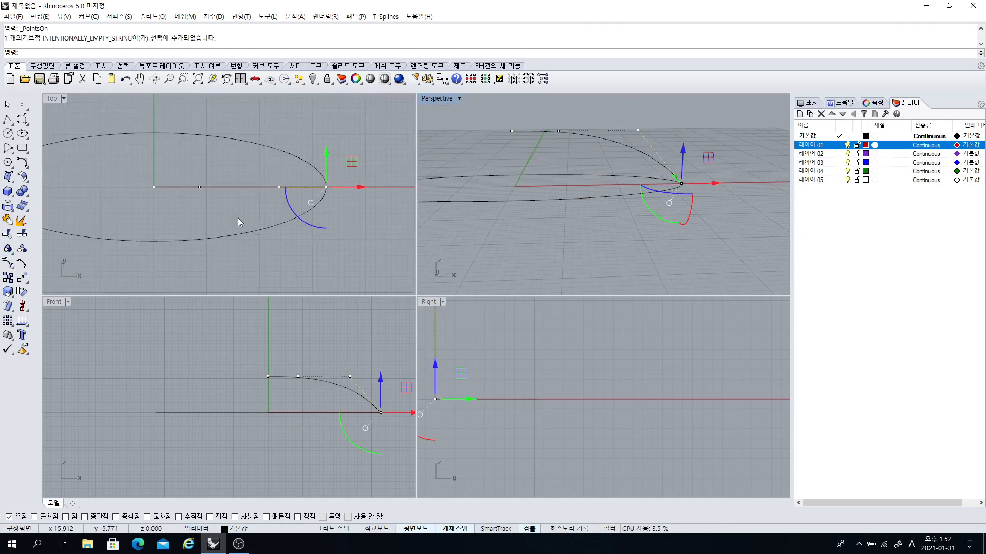
drag(365, 187, 356, 188)
click(354, 187)
click(636, 223)
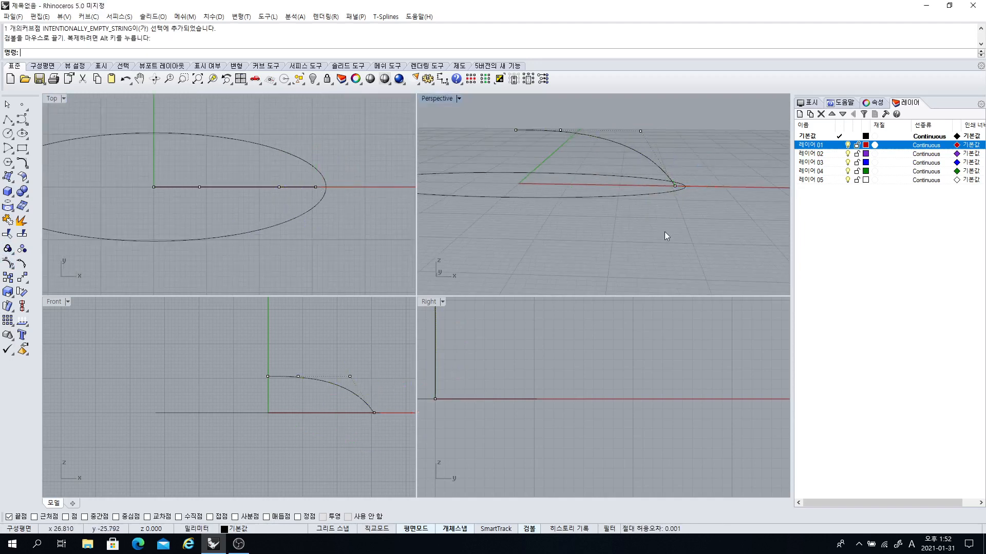
right_drag(585, 217, 474, 208)
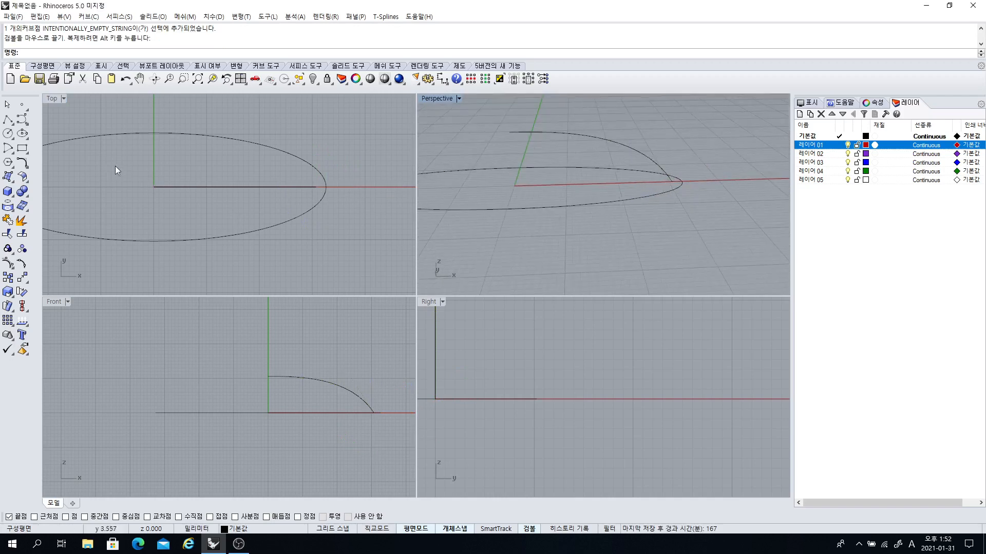
click(10, 179)
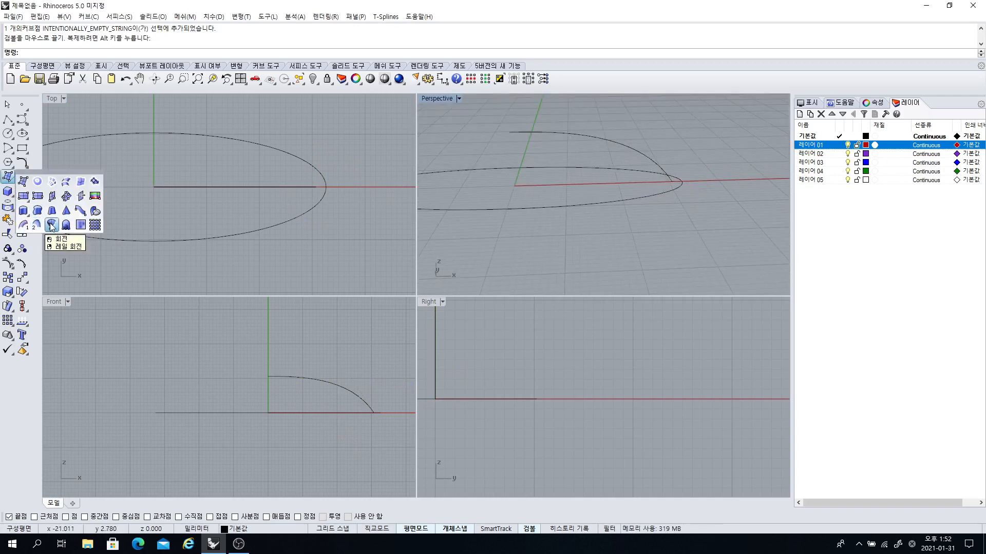
right_click(50, 225)
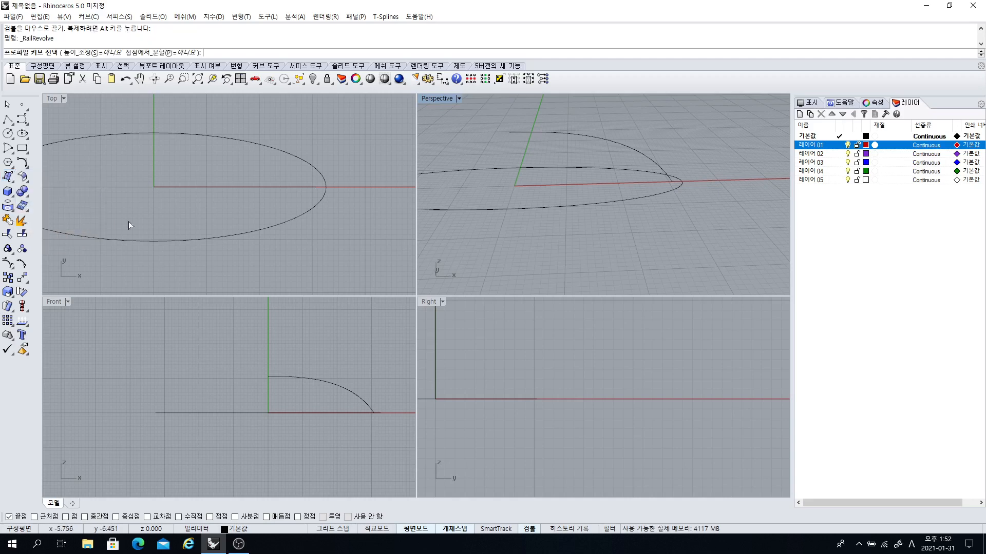
scroll(177, 203, down, 2)
right_drag(176, 203, 244, 196)
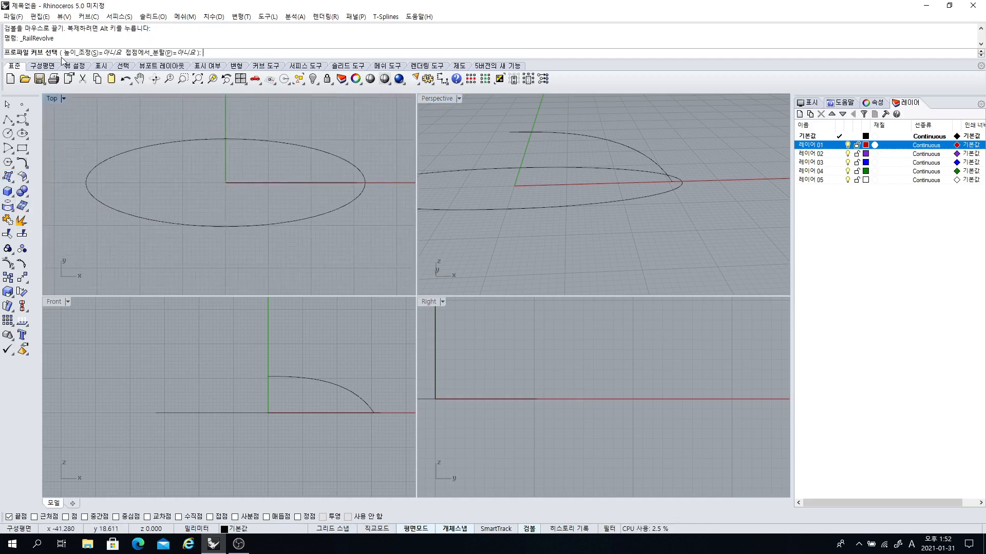
click(214, 140)
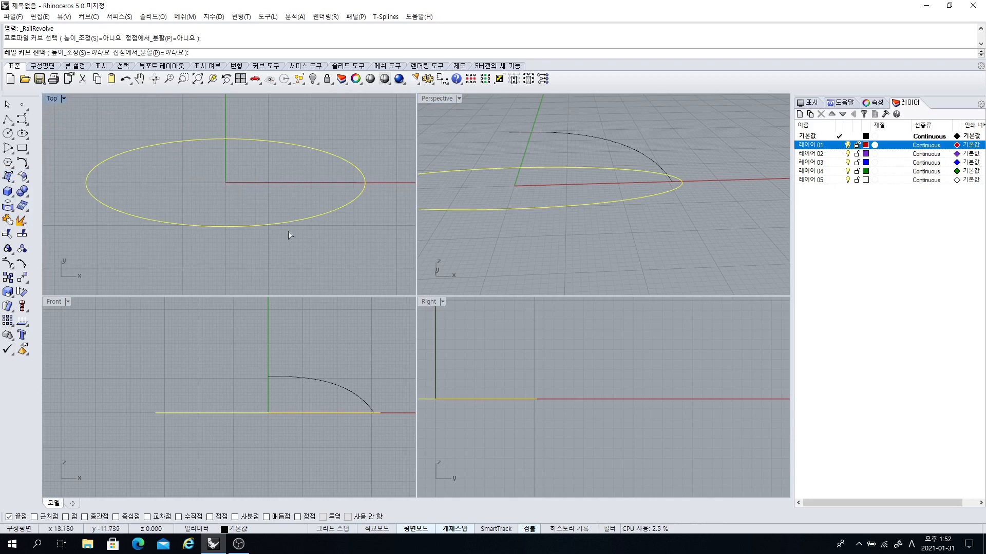
right_click(223, 137)
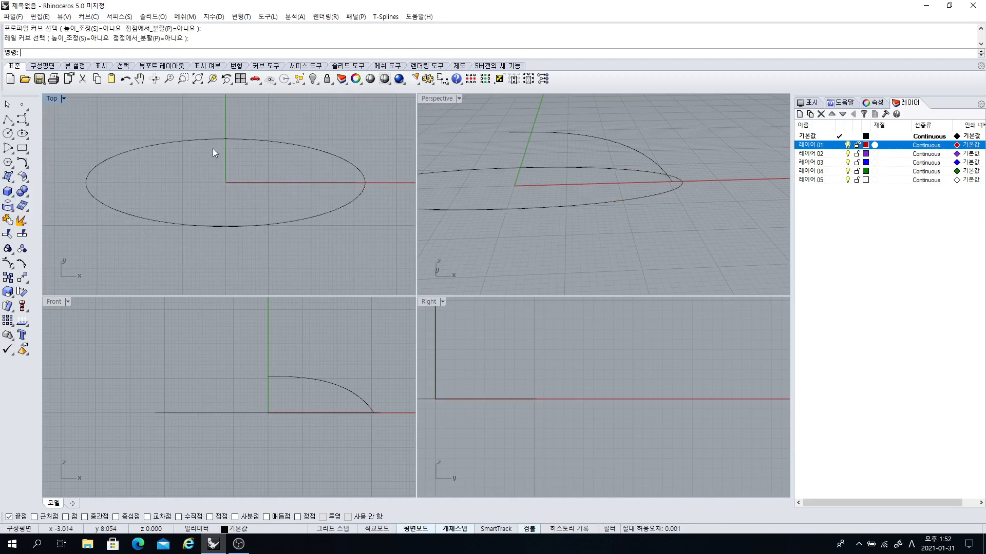
- Rail Revolve the profile curve along the ellipse about a vertical axis starting at 0, and undo the resulting surface
right_click(204, 150)
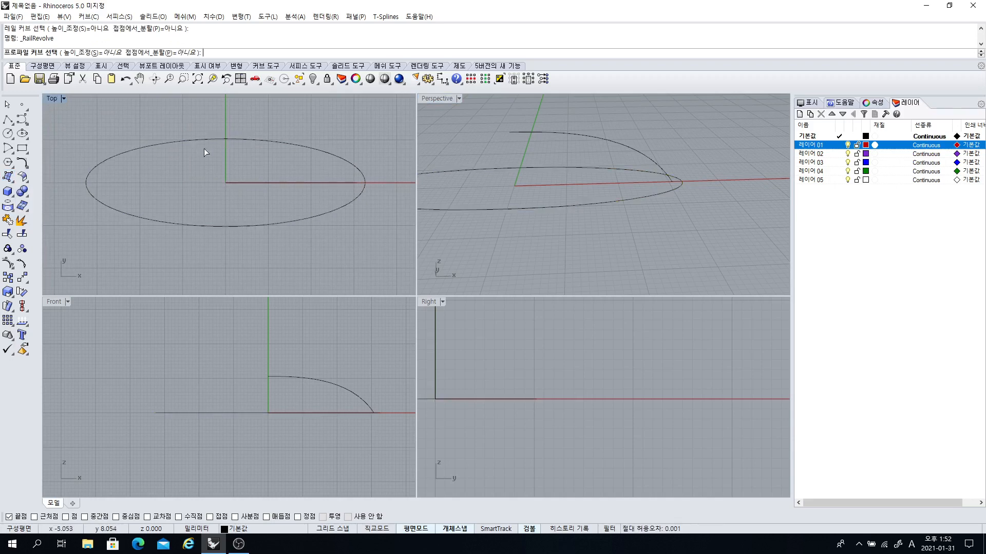
click(265, 183)
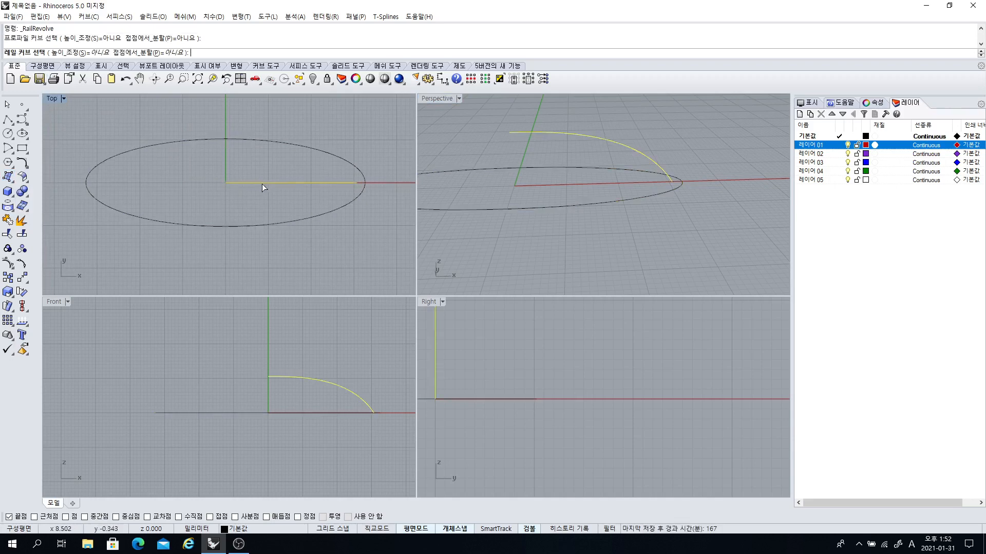
click(303, 148)
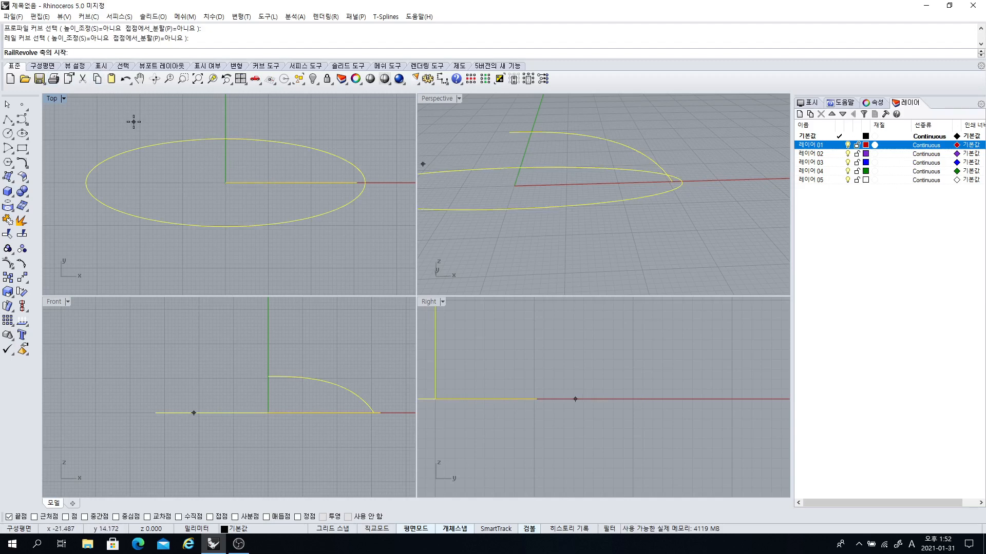
text(0)
key(Return)
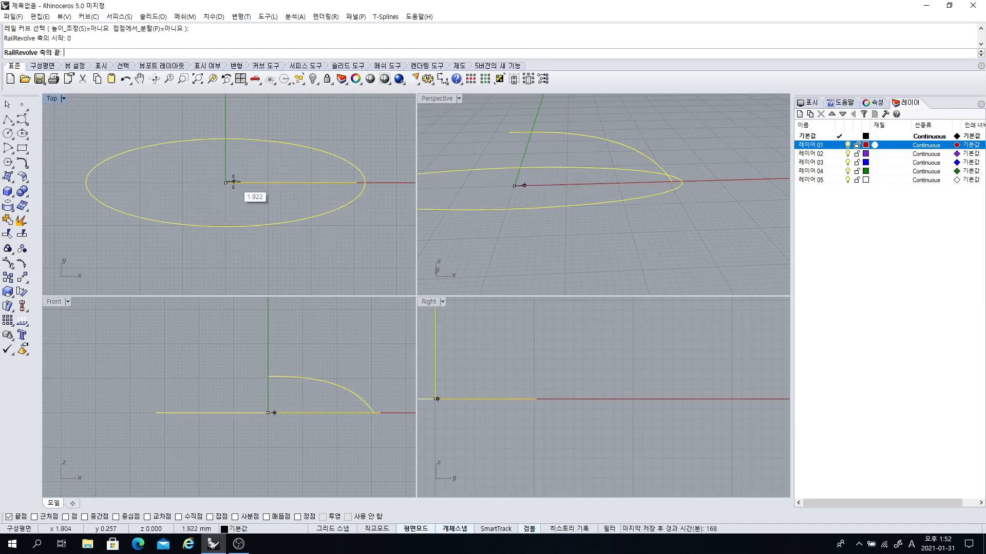
right_drag(230, 315, 185, 352)
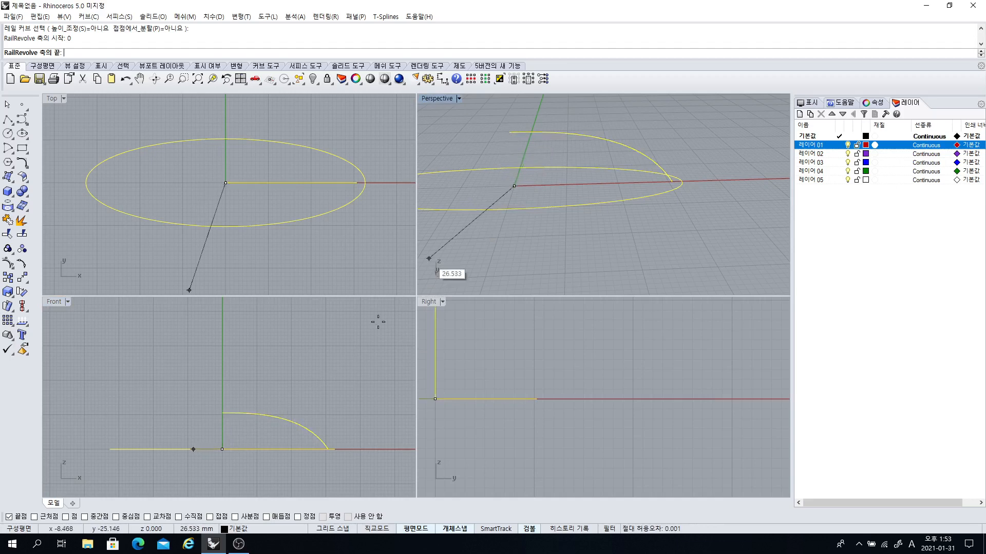
click(223, 359)
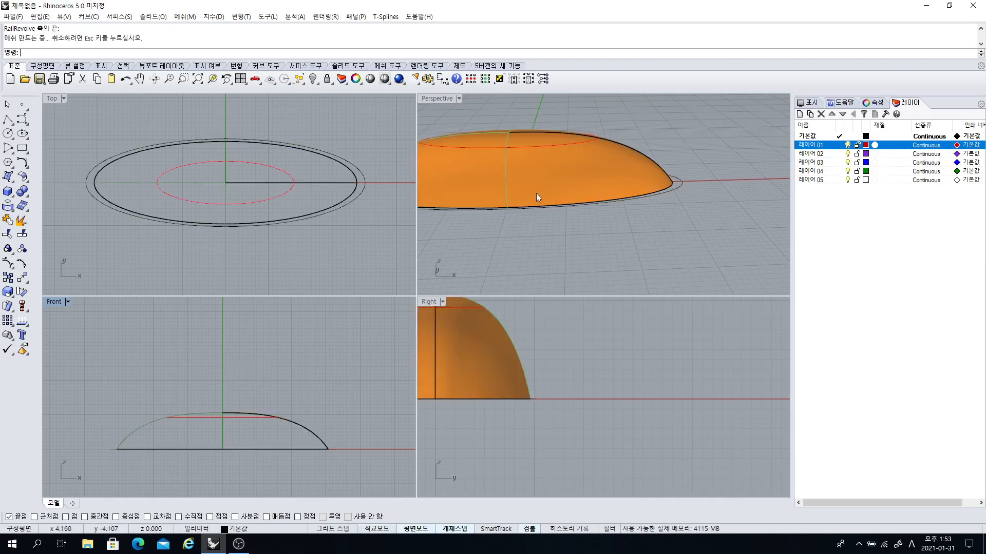
right_drag(536, 193, 621, 214)
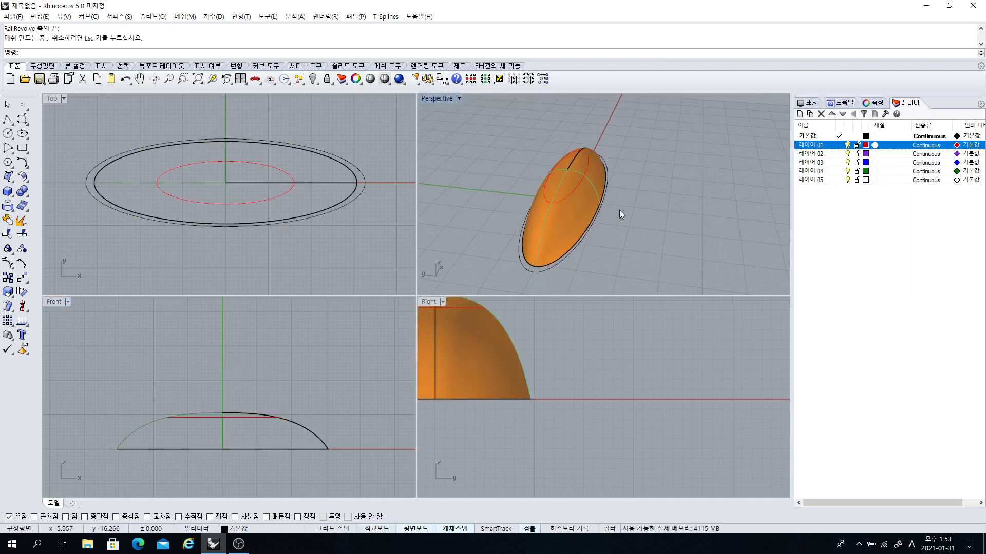
right_drag(563, 236, 526, 147)
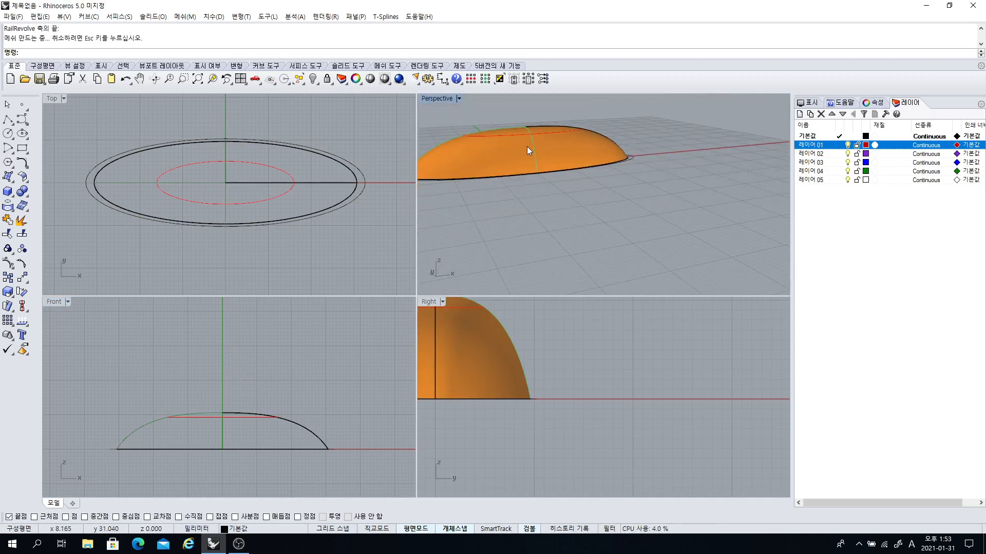
key(ctrl+z)
right_click(256, 234)
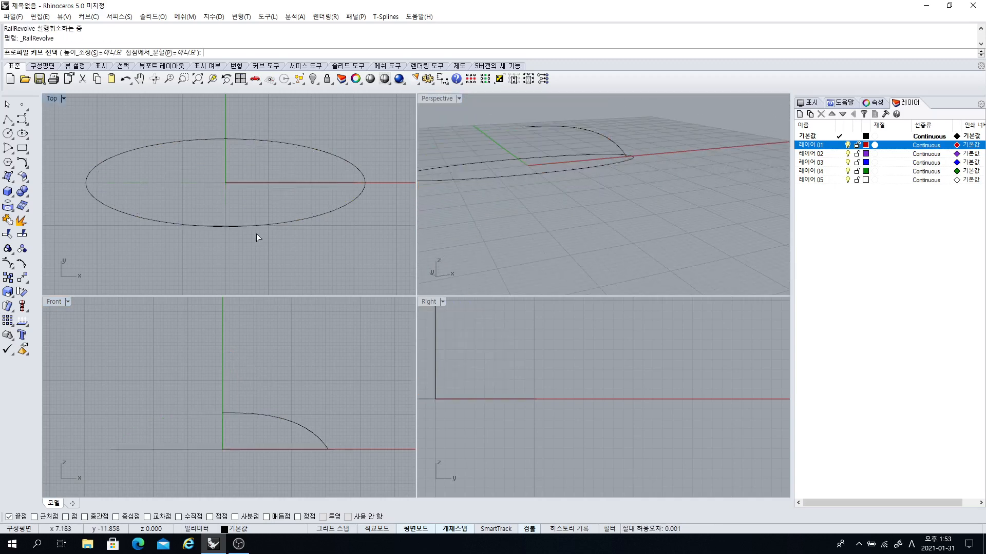
click(258, 225)
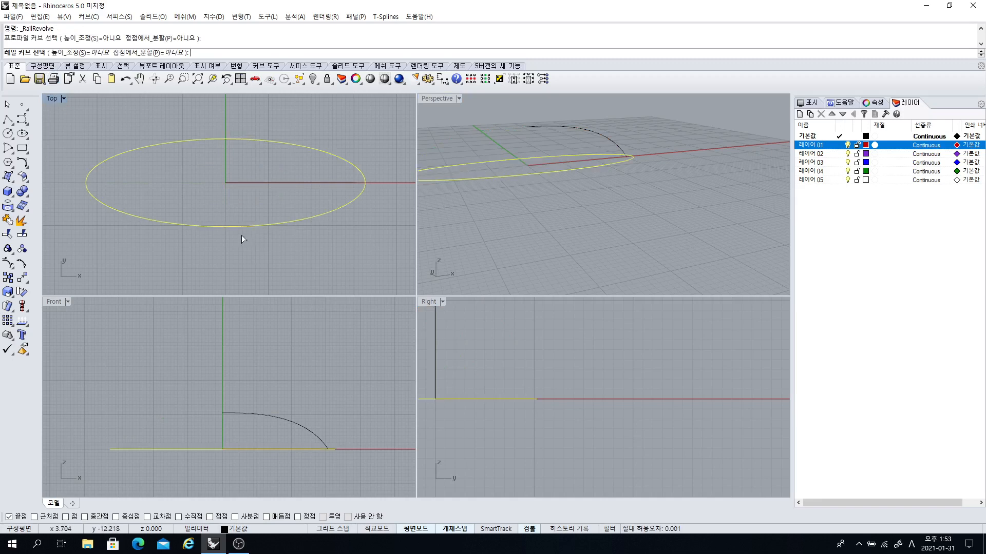
right_click(271, 186)
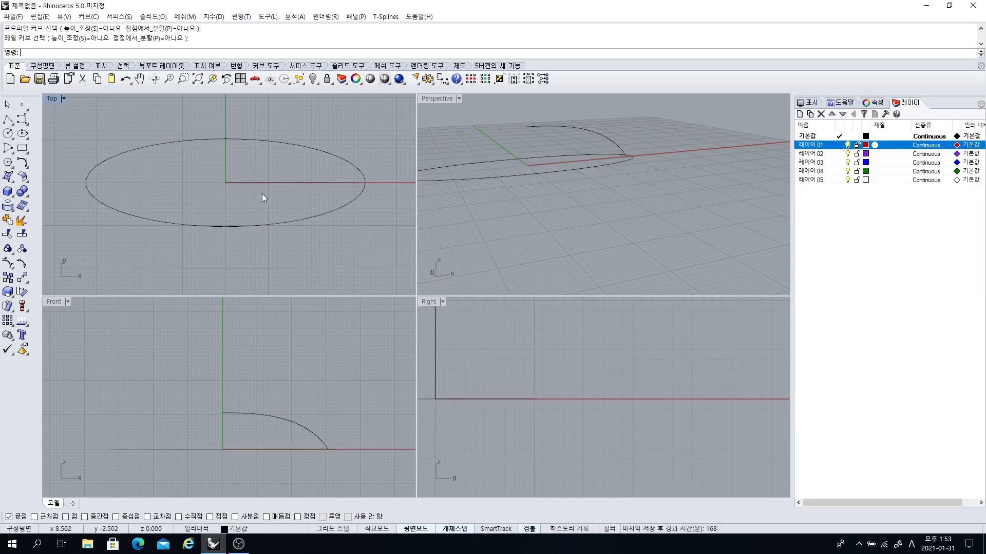
- With history recording on, Rail Revolve the profile curve along the ellipse about a vertical axis from 0 to about 26 mm up
right_click(255, 198)
click(244, 182)
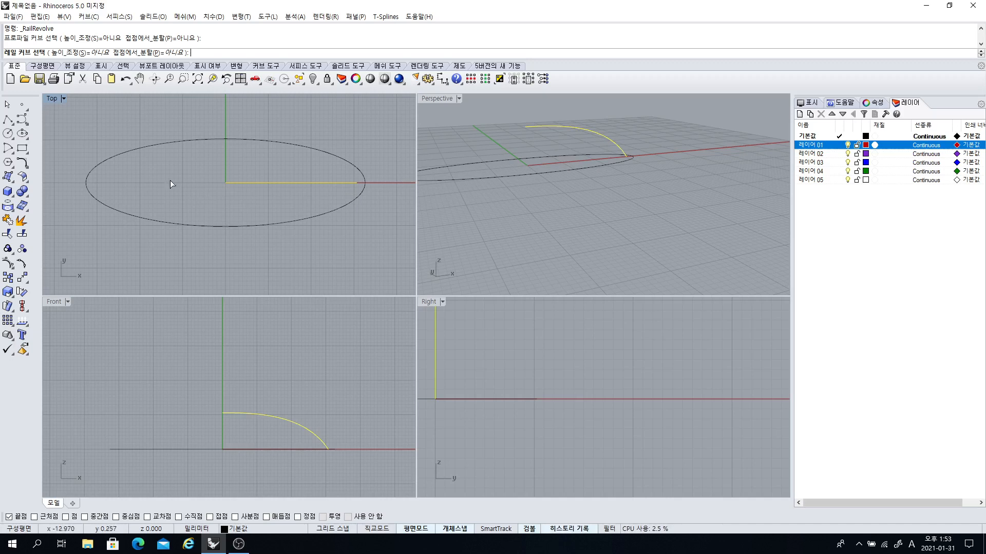
click(181, 142)
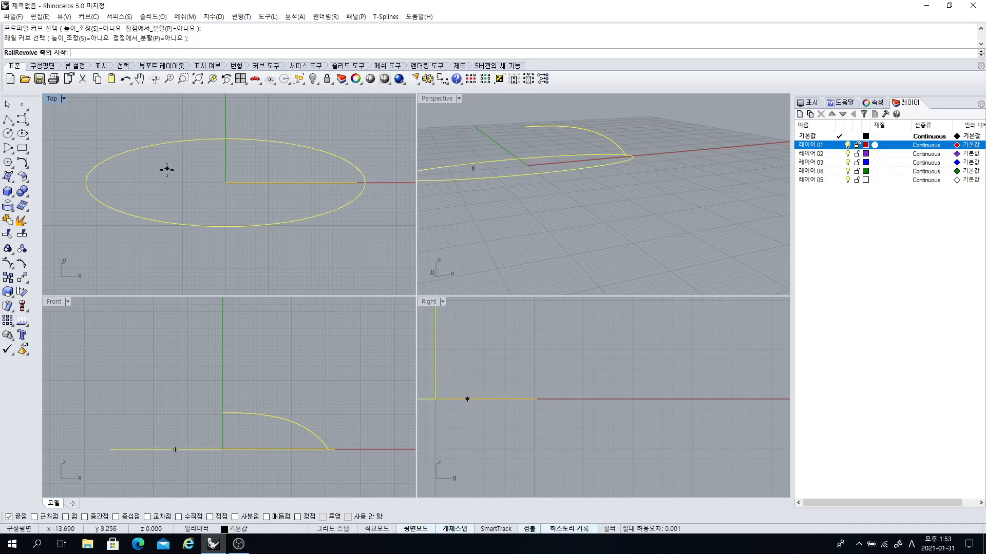
text(0)
key(Return)
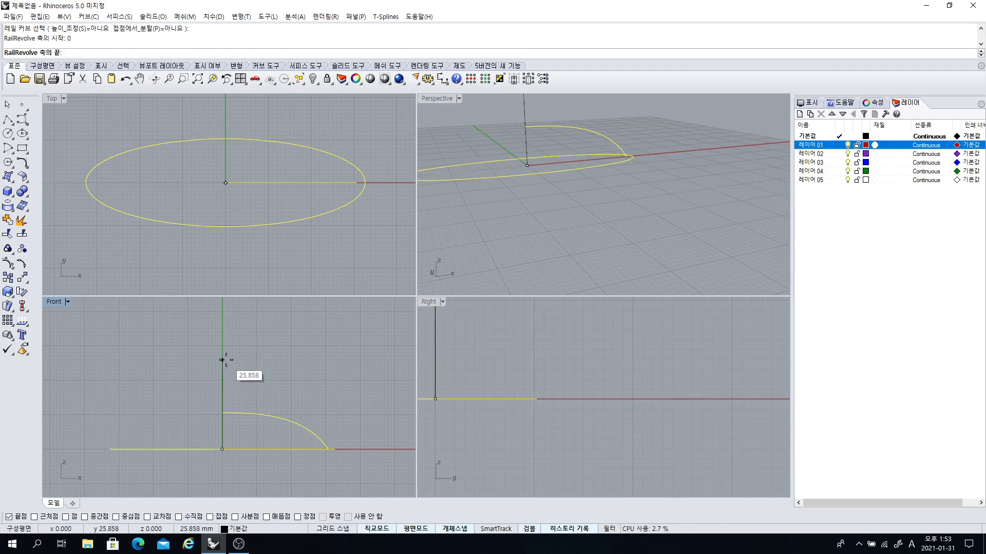
click(222, 360)
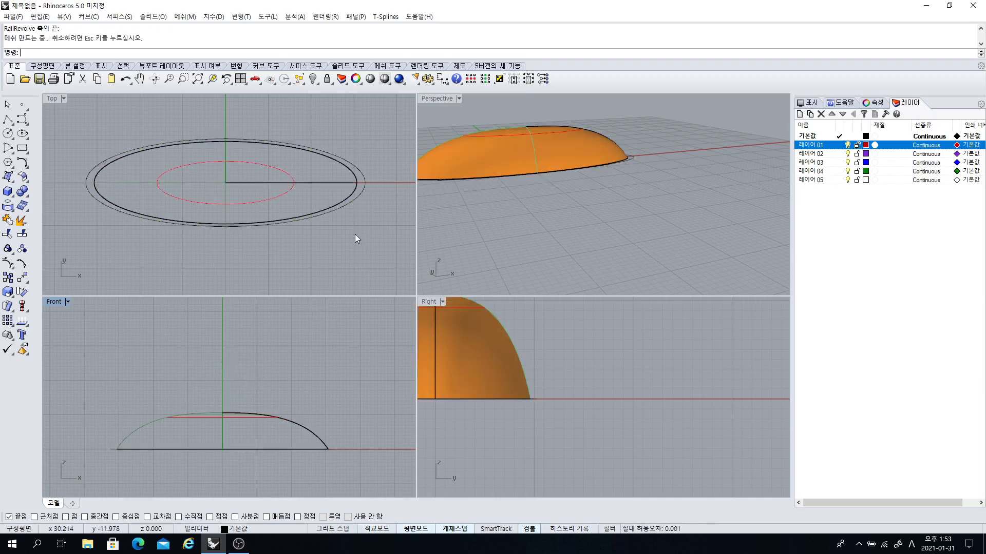
- Examine the revolved surface and compare its base edge with the ellipse rail, especially at the profile curve's outer end
right_drag(332, 236, 321, 241)
right_drag(487, 232, 442, 232)
scroll(347, 198, up, 2)
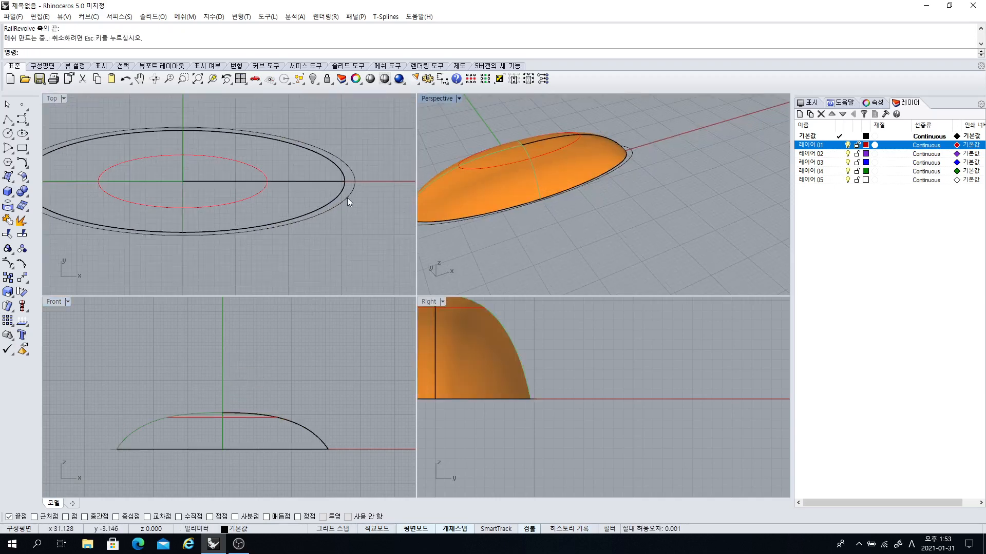
click(347, 197)
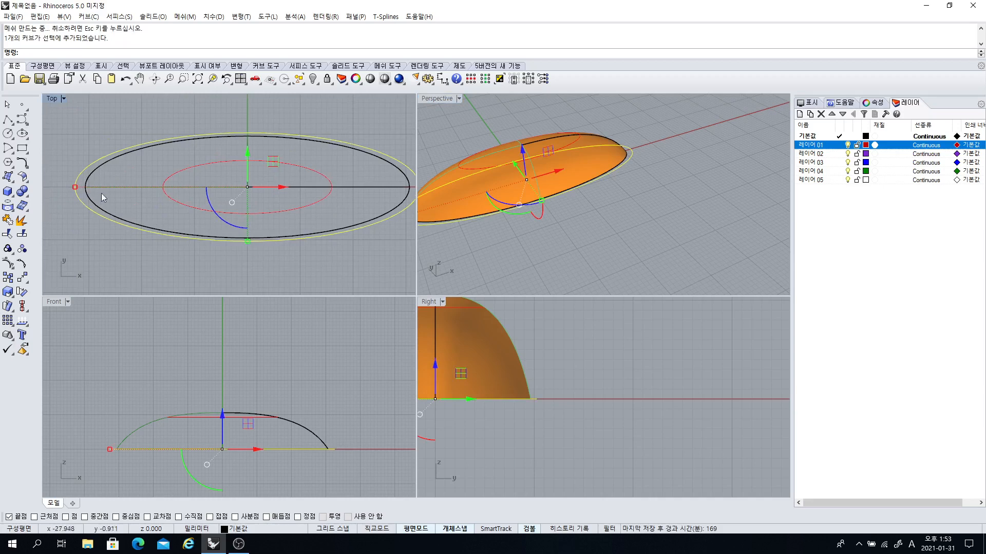
right_drag(271, 229, 231, 219)
click(309, 242)
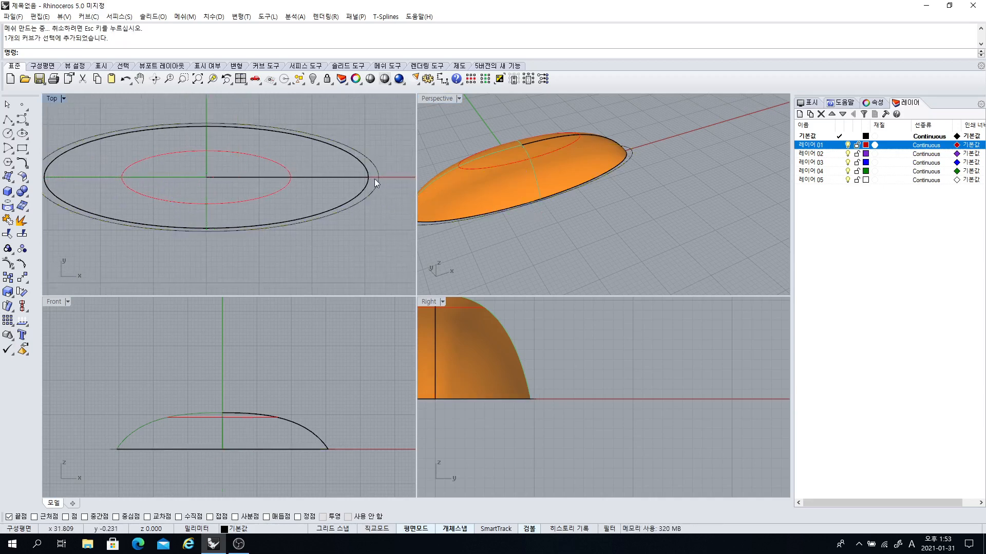
scroll(374, 178, up, 3)
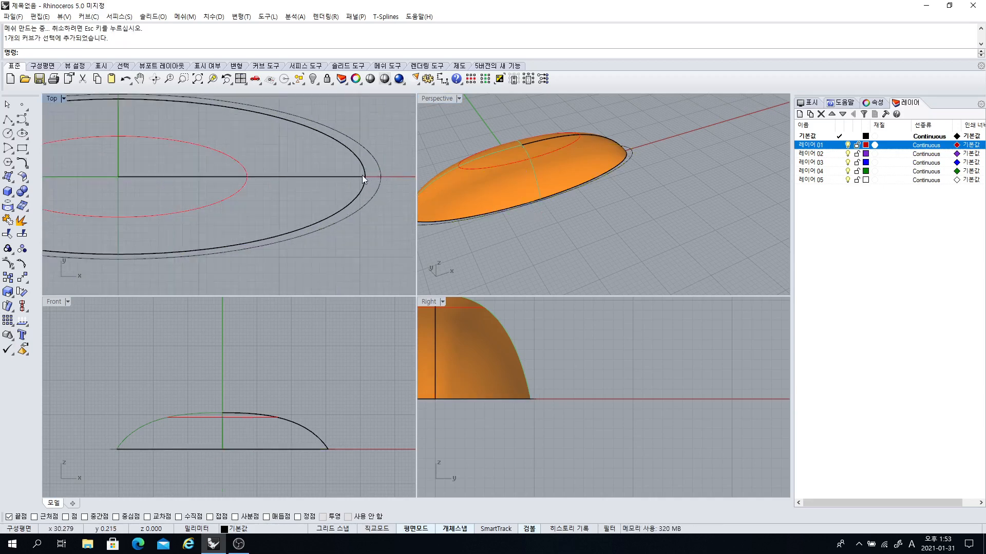
scroll(349, 177, down, 5)
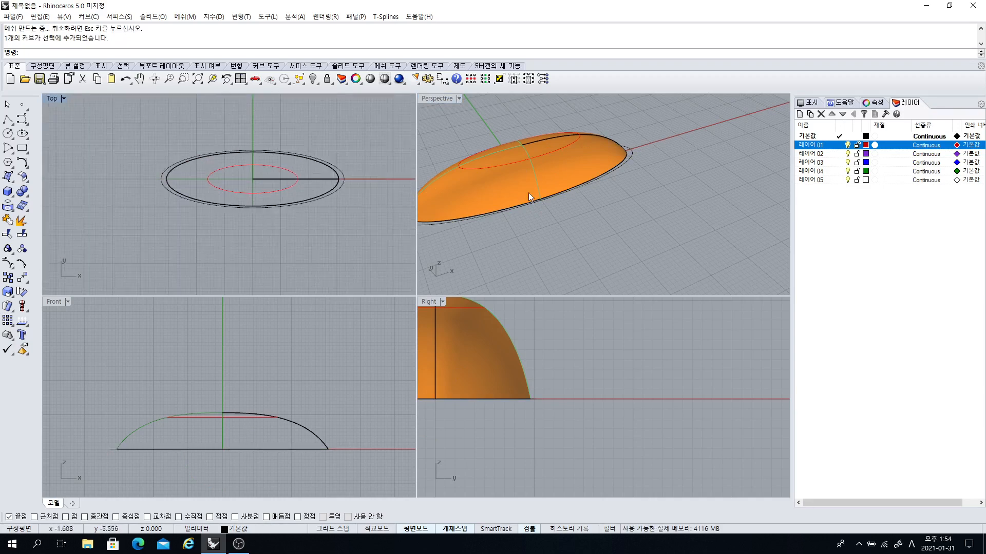
right_drag(528, 192, 594, 130)
- Show the profile curve's control points and raise the third one well above the dome in two moves
click(593, 129)
click(648, 156)
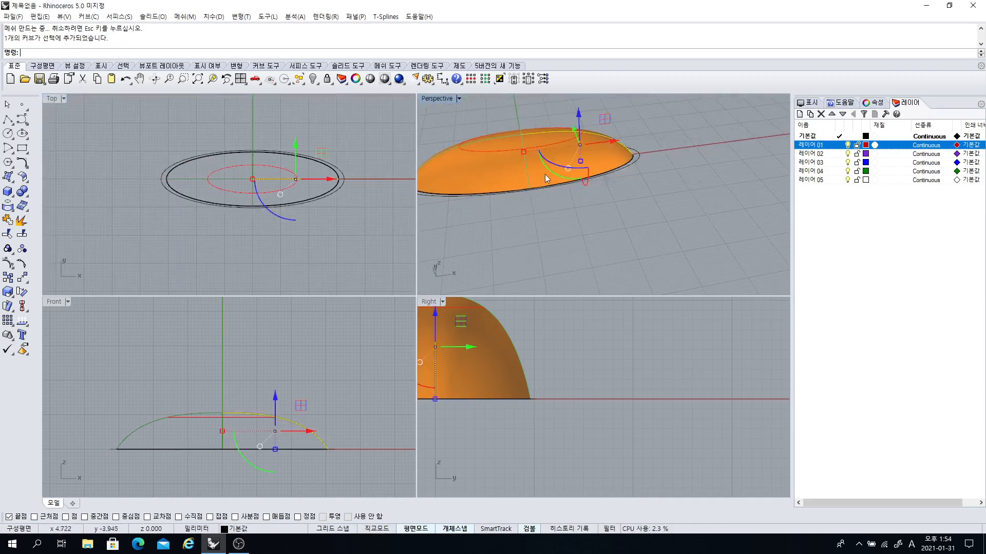
click(8, 264)
drag(293, 403, 311, 340)
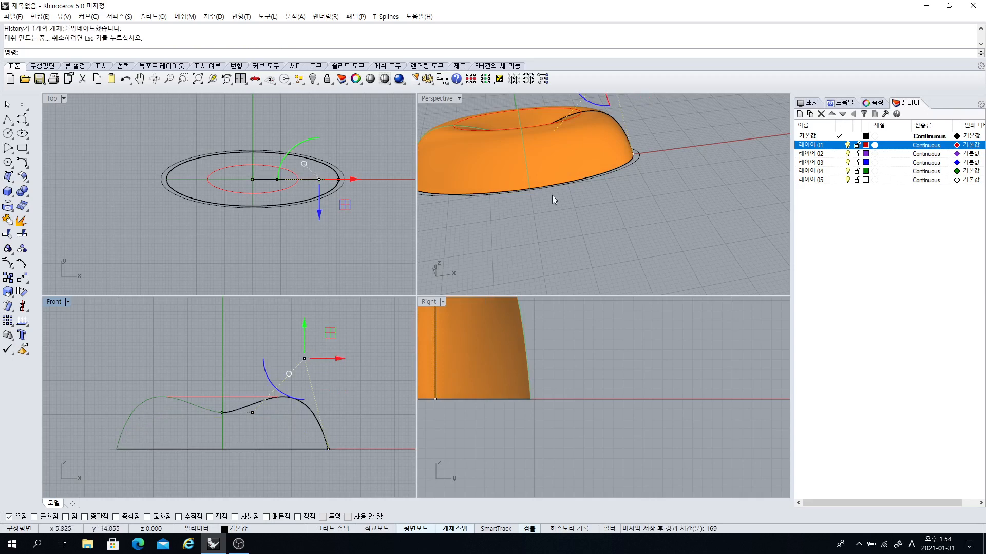
scroll(560, 198, down, 5)
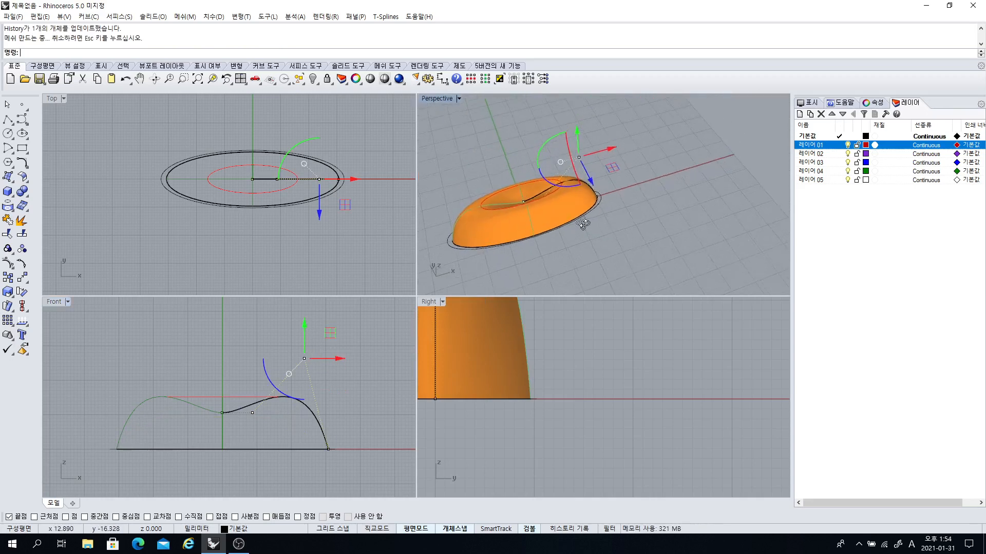
right_drag(583, 223, 582, 223)
drag(578, 136, 579, 125)
right_drag(568, 213, 564, 200)
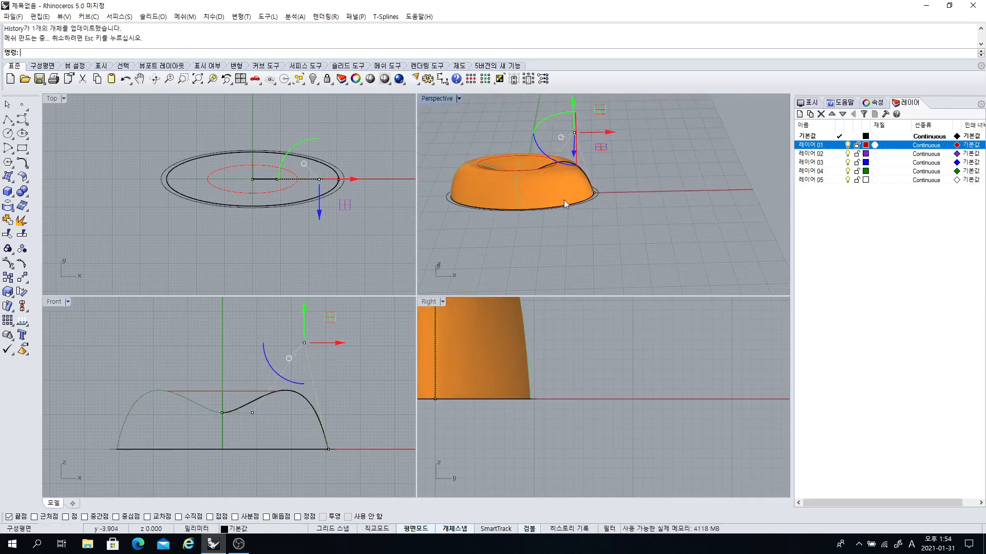
- Move the revolved surface along -Y away from the ellipse rail, and undo the move
click(614, 210)
click(594, 196)
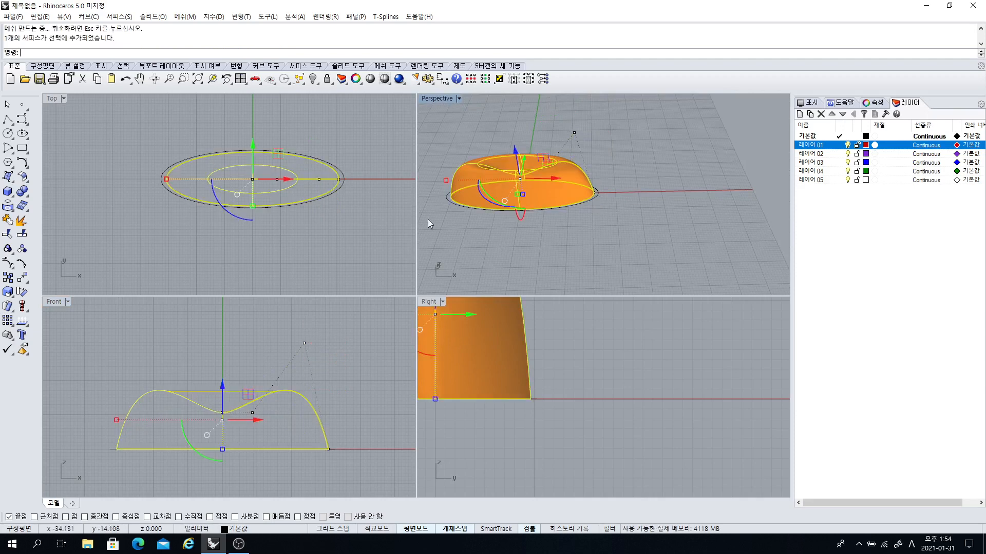
click(298, 227)
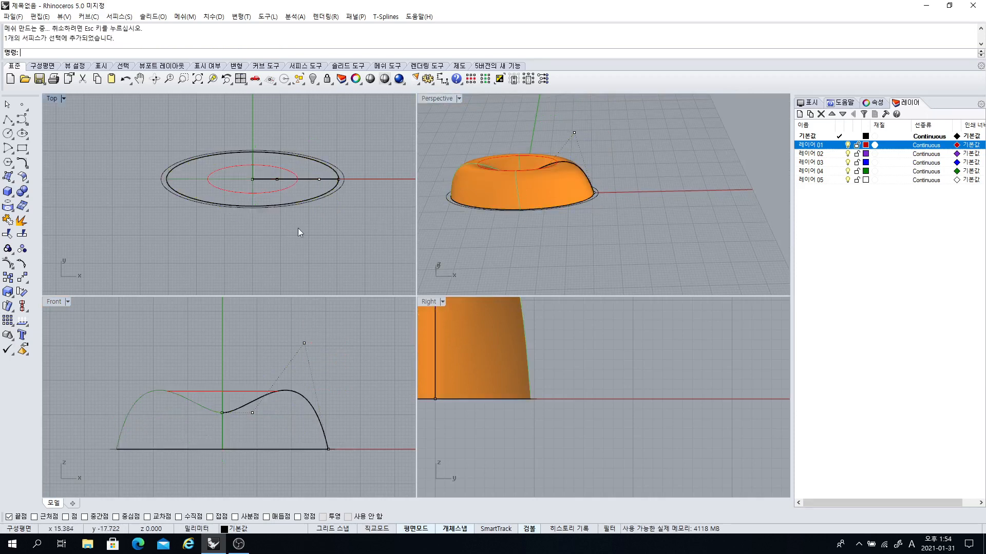
click(339, 190)
drag(253, 203, 267, 220)
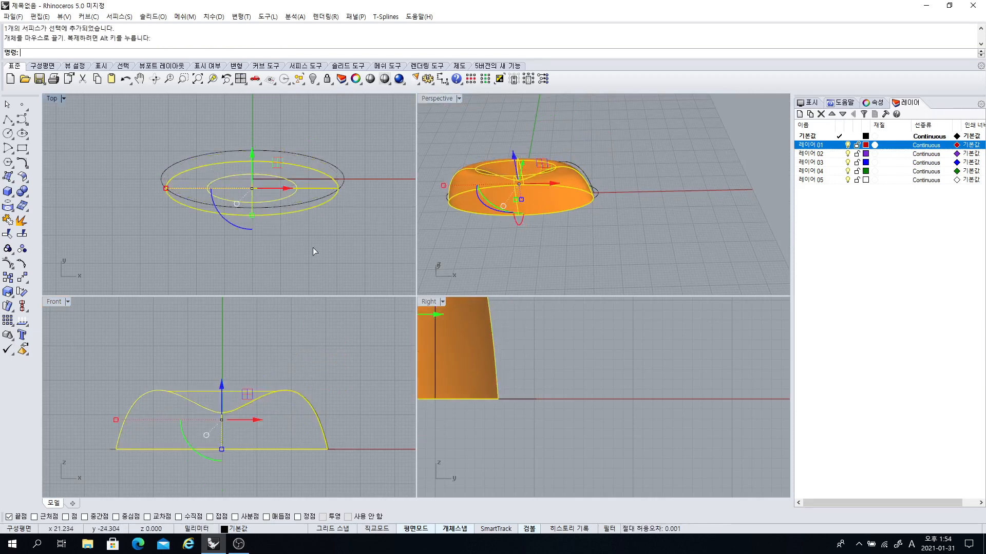
key(ctrl+z)
- Scale the ellipse rail up along Y until its width is about half its length
scroll(331, 204, up, 3)
drag(211, 210, 212, 235)
right_drag(620, 212, 602, 209)
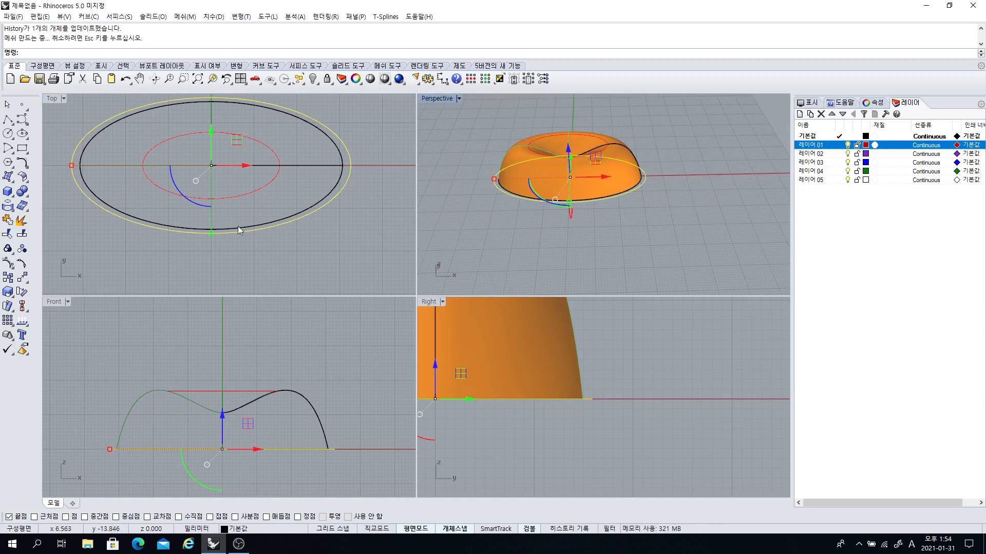
- Scale the ellipse rail further along Y, and undo the recent changes
drag(210, 235, 212, 252)
right_drag(642, 215, 626, 202)
key(ctrl+z)
key(ctrl+z)
key(ctrl+z)
key(ctrl+z)
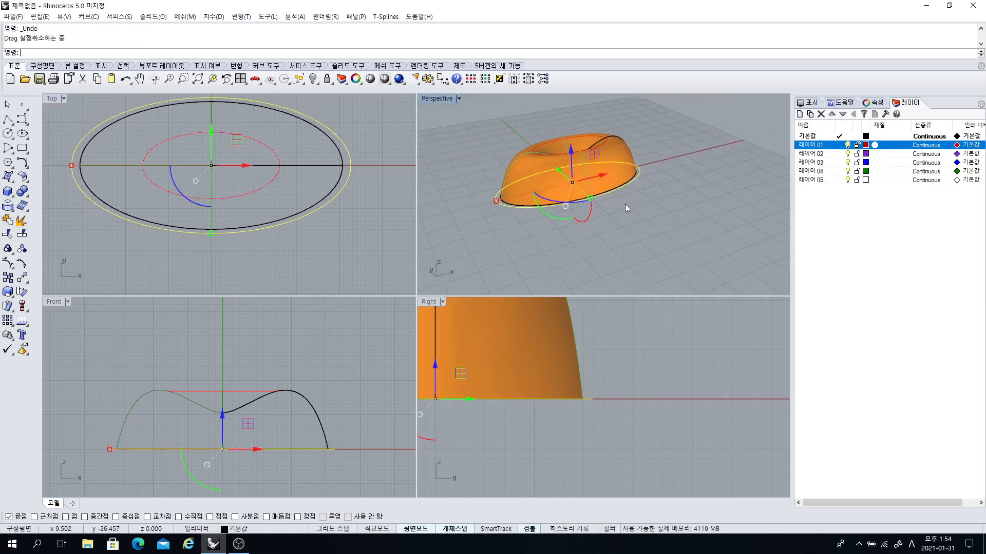
- Undo the history edits, the Rail Revolve surface and the profile curve shaping, and delete the two remaining curves to empty the model
key(ctrl+z)
key(ctrl+z)
key(ctrl+z)
key(ctrl+z)
key(ctrl+z)
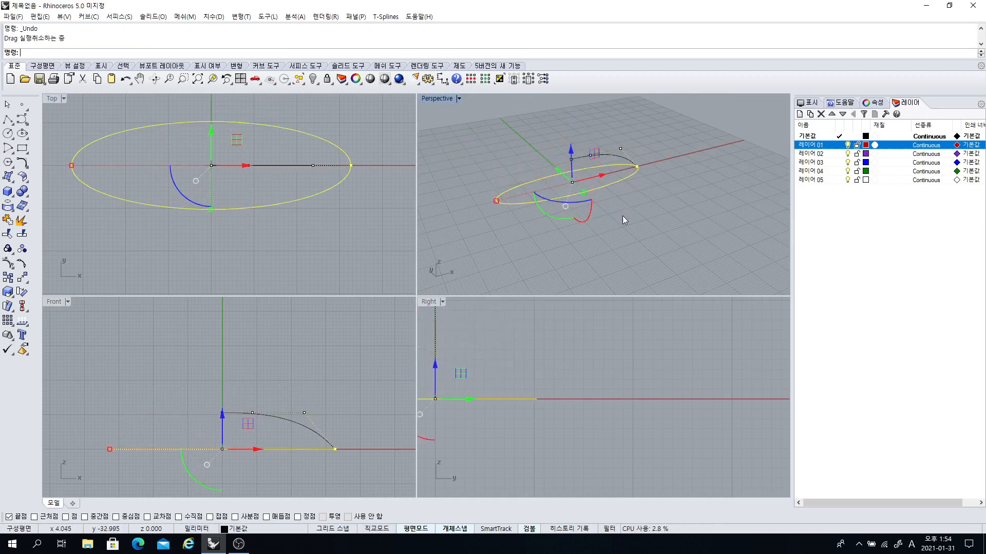
key(ctrl+z)
key(ctrl+z)
key(ctrl+z)
key(ctrl+z)
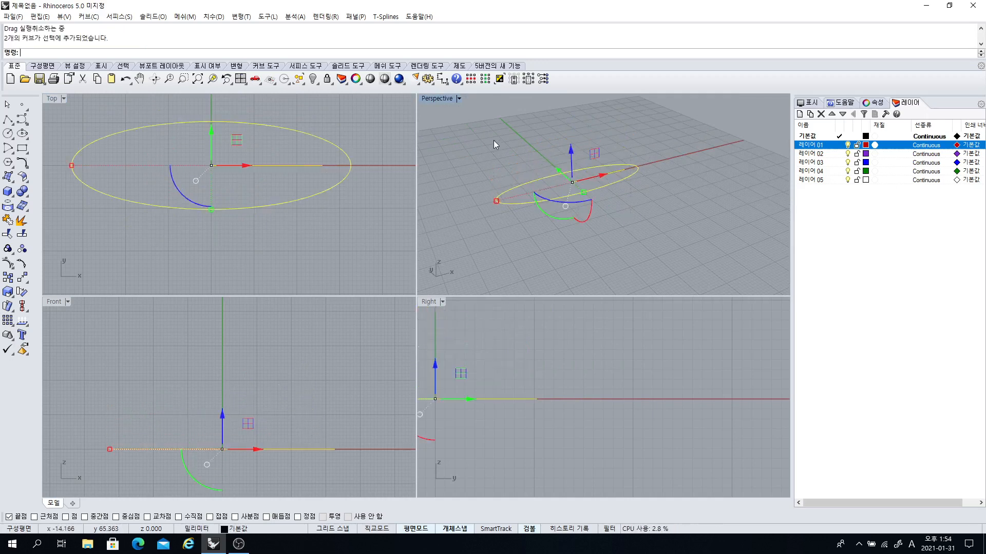
key(Delete)
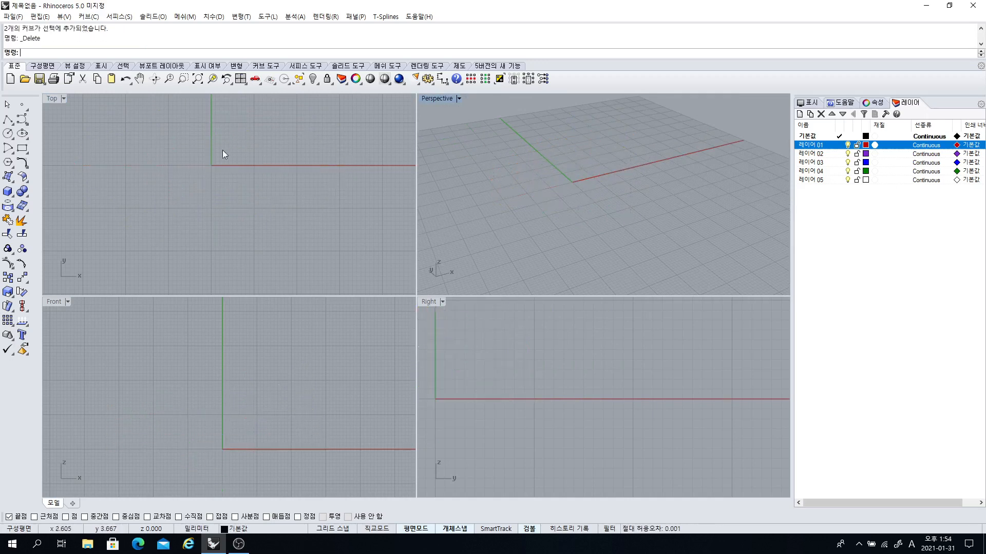
click(7, 180)
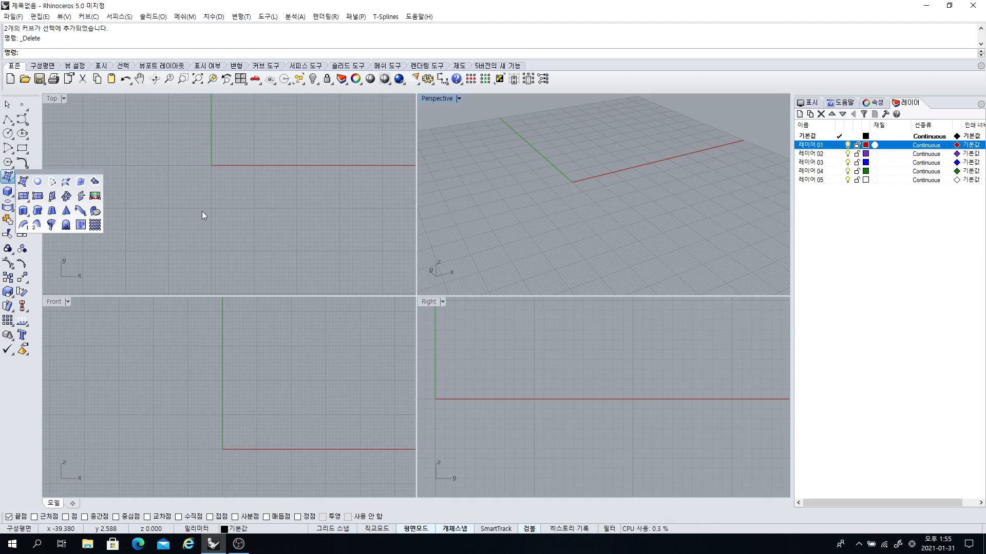
scroll(218, 221, up, 2)
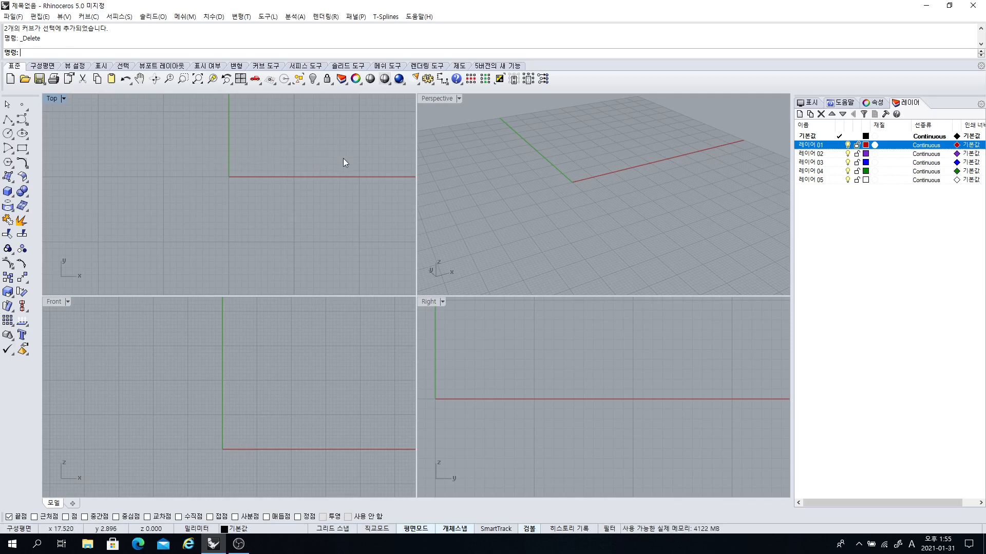
right_drag(270, 196, 271, 217)
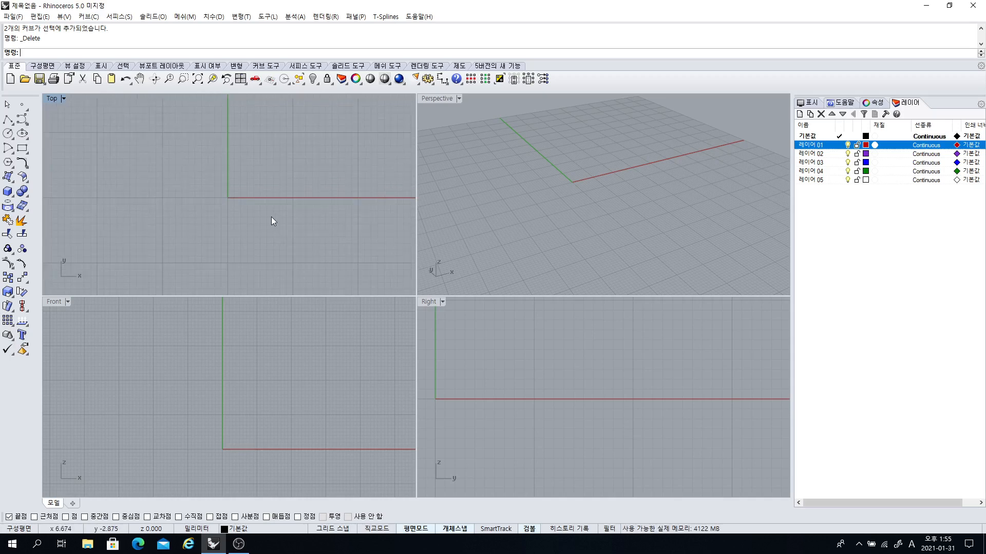
right_drag(508, 236, 538, 234)
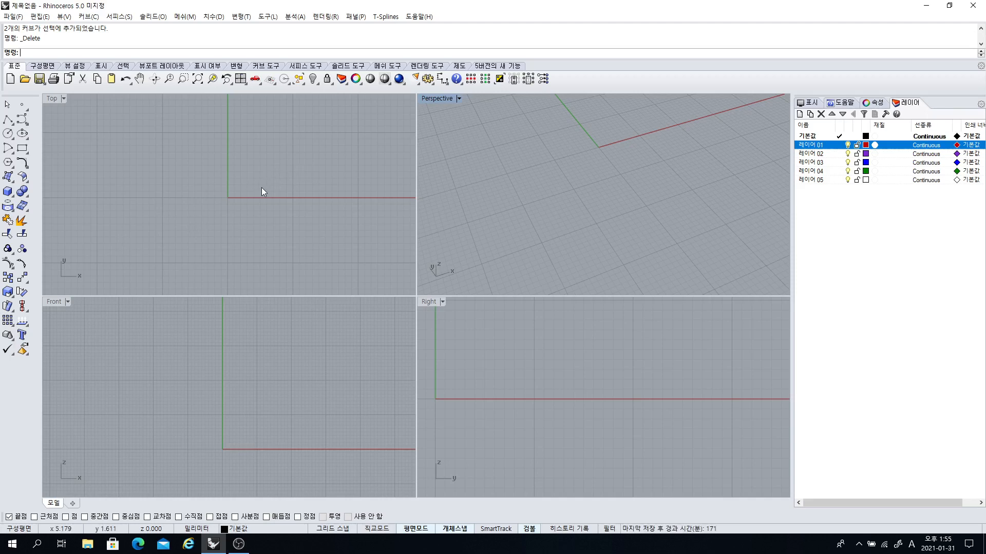
scroll(261, 187, up, 2)
right_drag(249, 189, 270, 186)
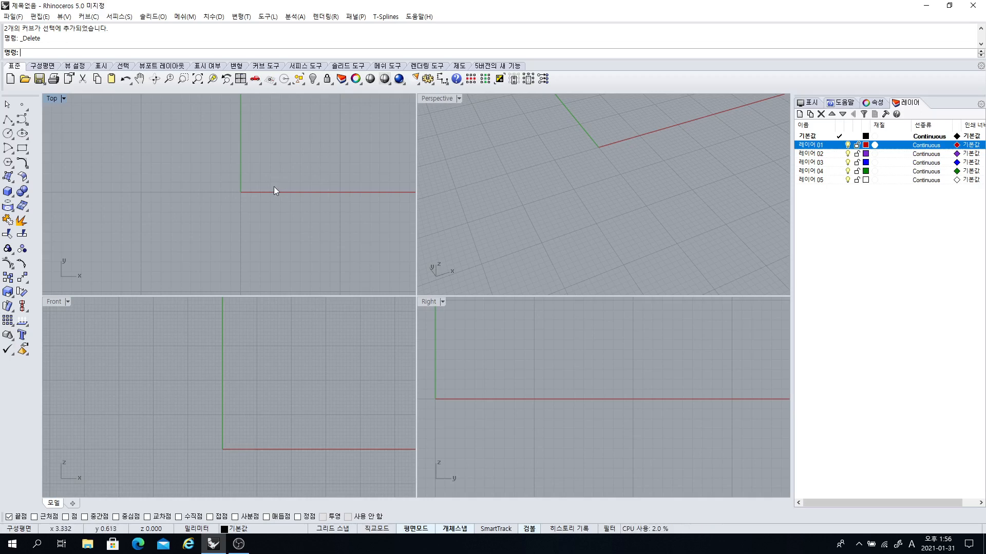
right_drag(273, 187, 251, 178)
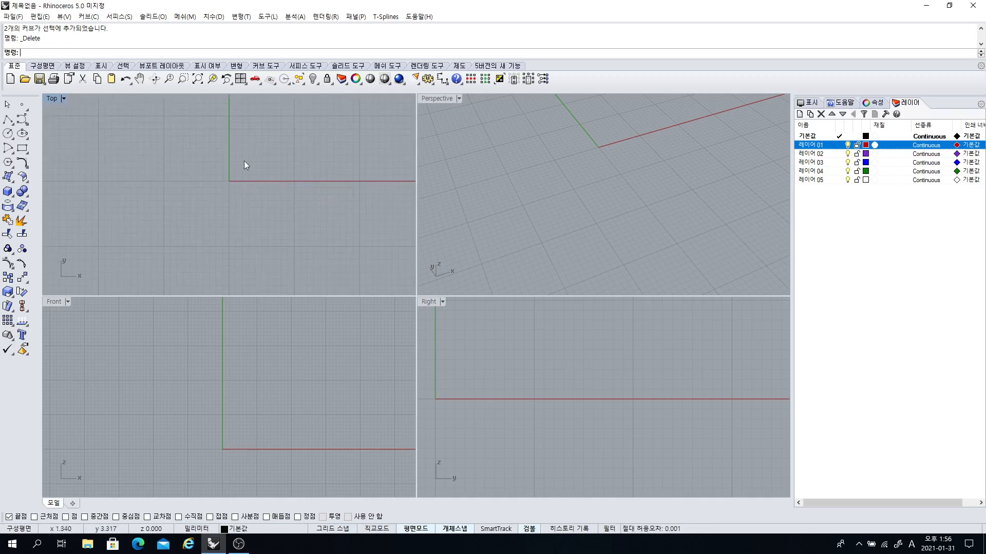
scroll(575, 221, up, 2)
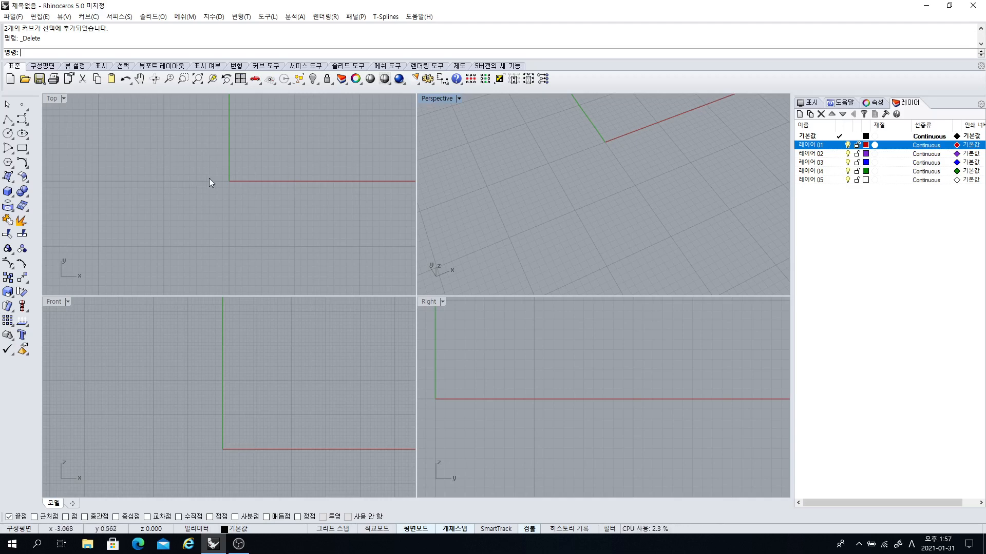
scroll(235, 186, up, 2)
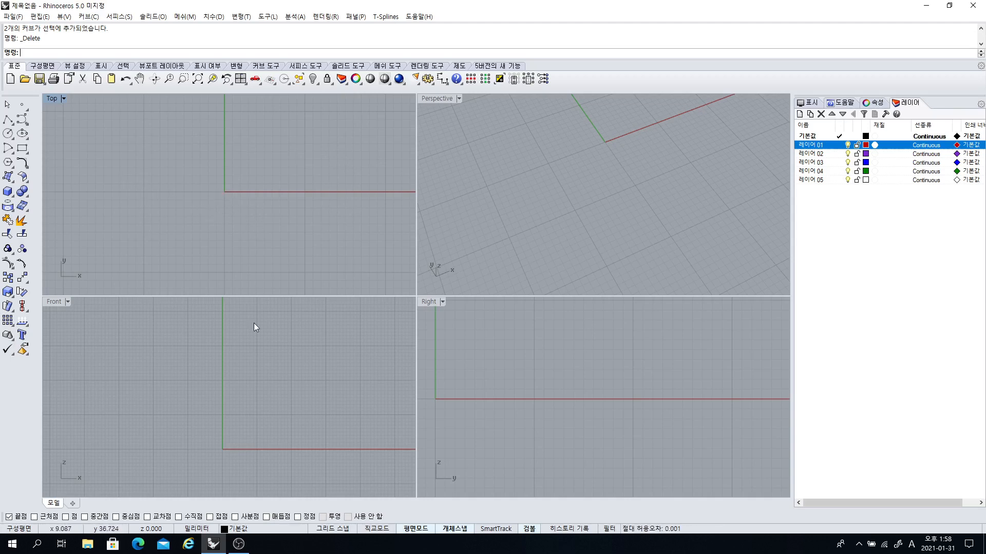
scroll(247, 210, up, 2)
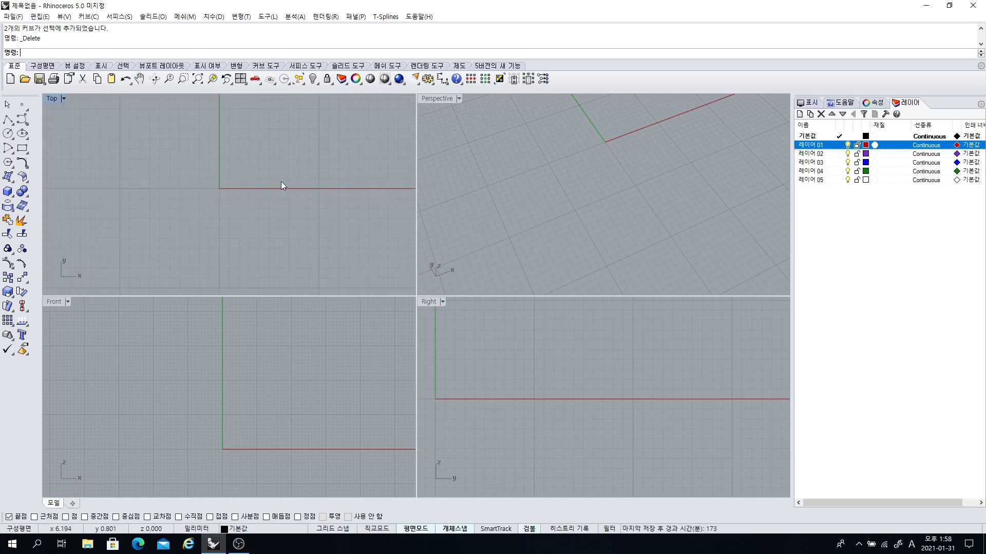
scroll(268, 186, down, 1)
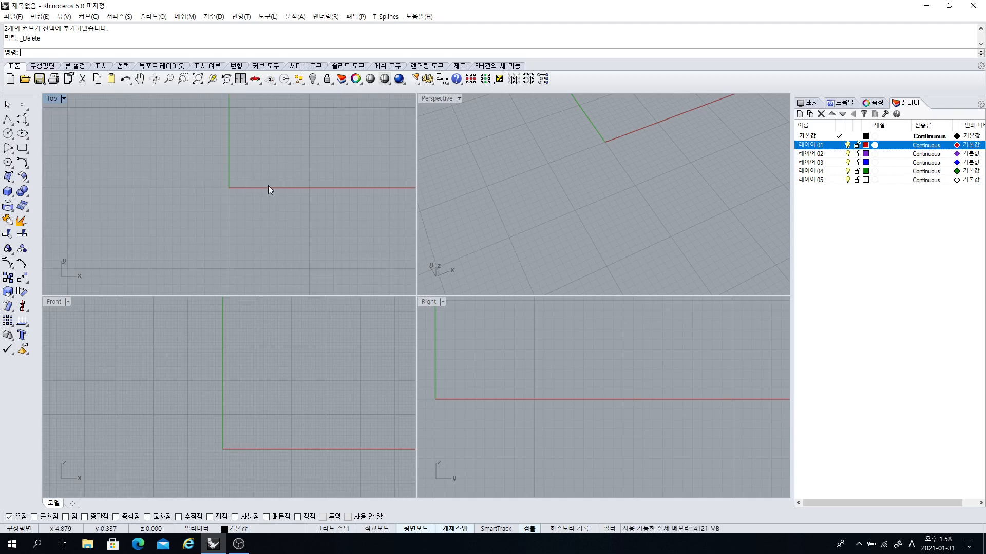
scroll(267, 186, up, 1)
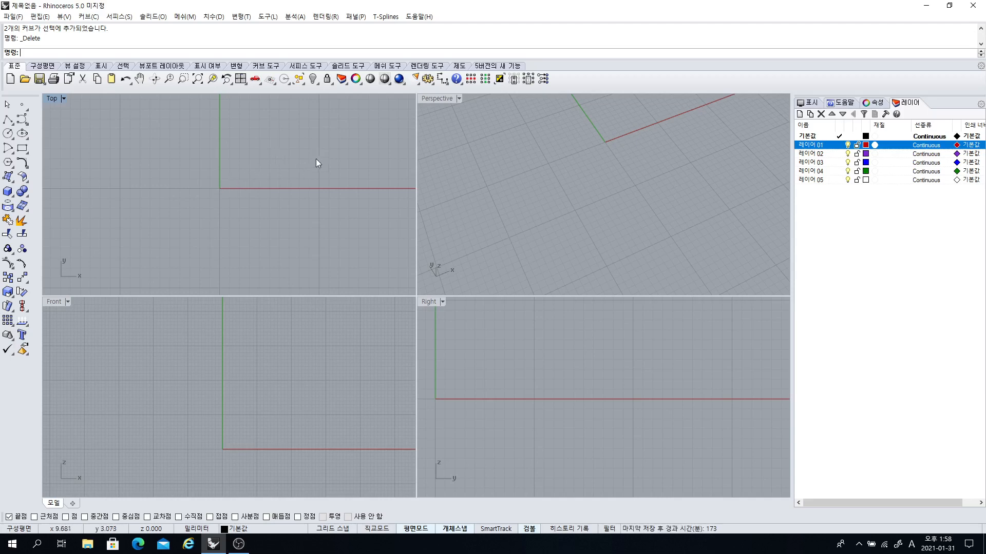
scroll(308, 165, down, 1)
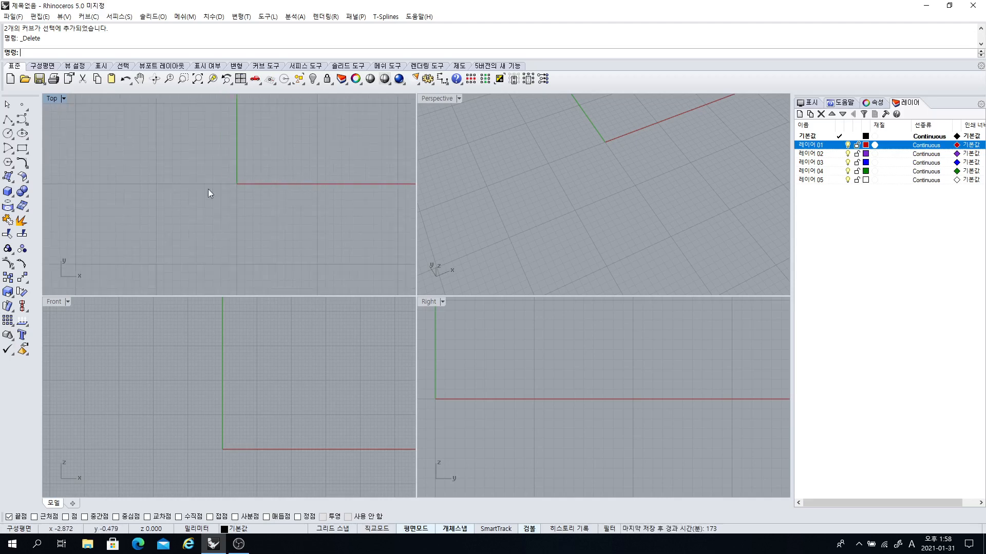
scroll(224, 185, up, 1)
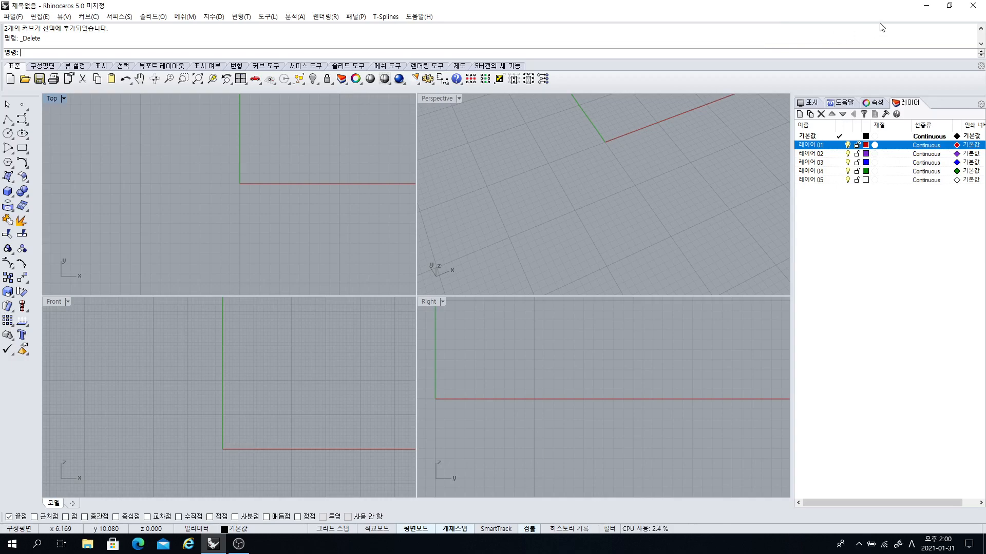
click(926, 7)
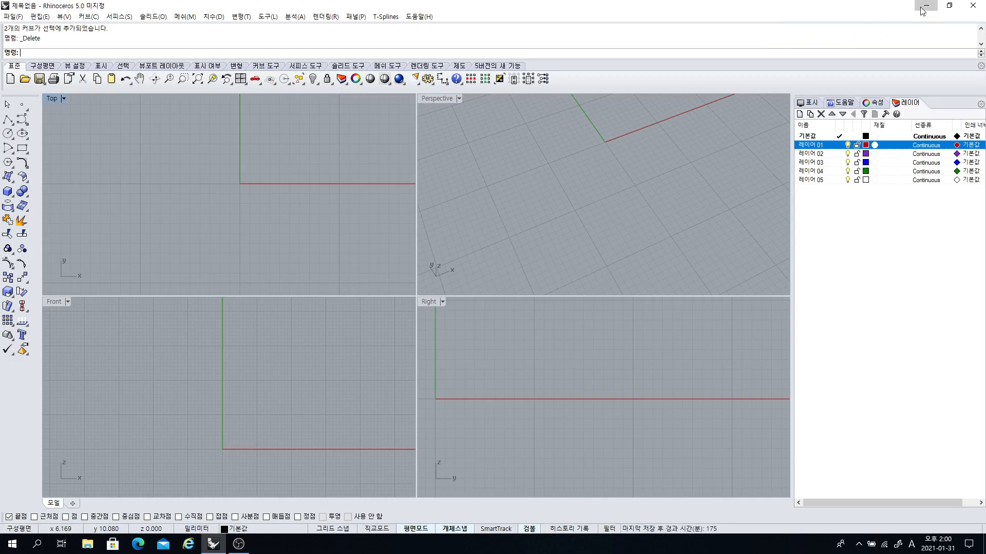